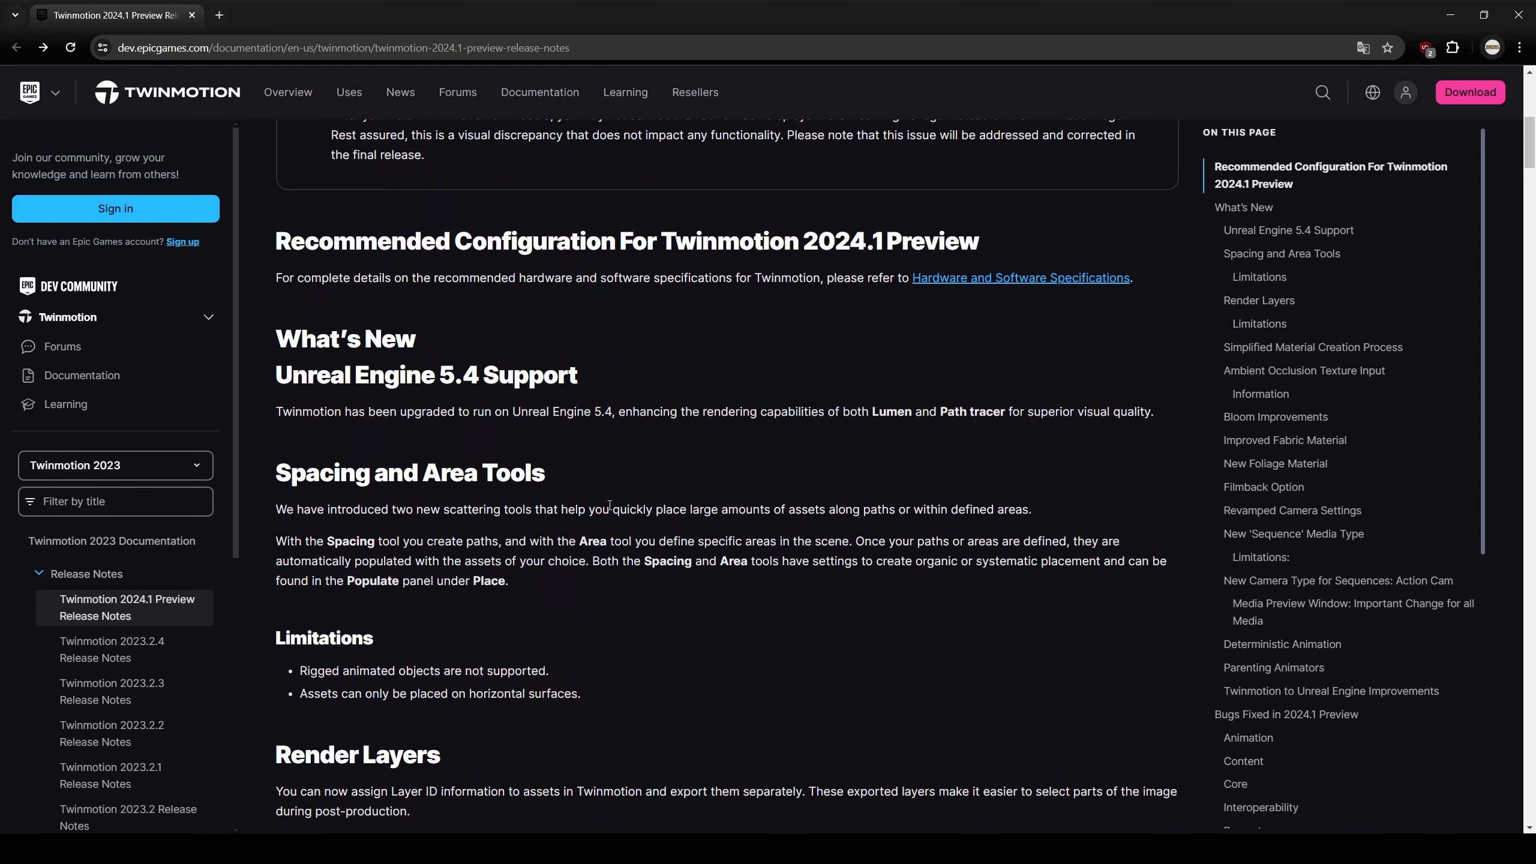
# Scroll the 2024.1 release notes to the Bloom Improvements and Improved Fabric Material sections
pyautogui.scroll(-5, 621, 418)
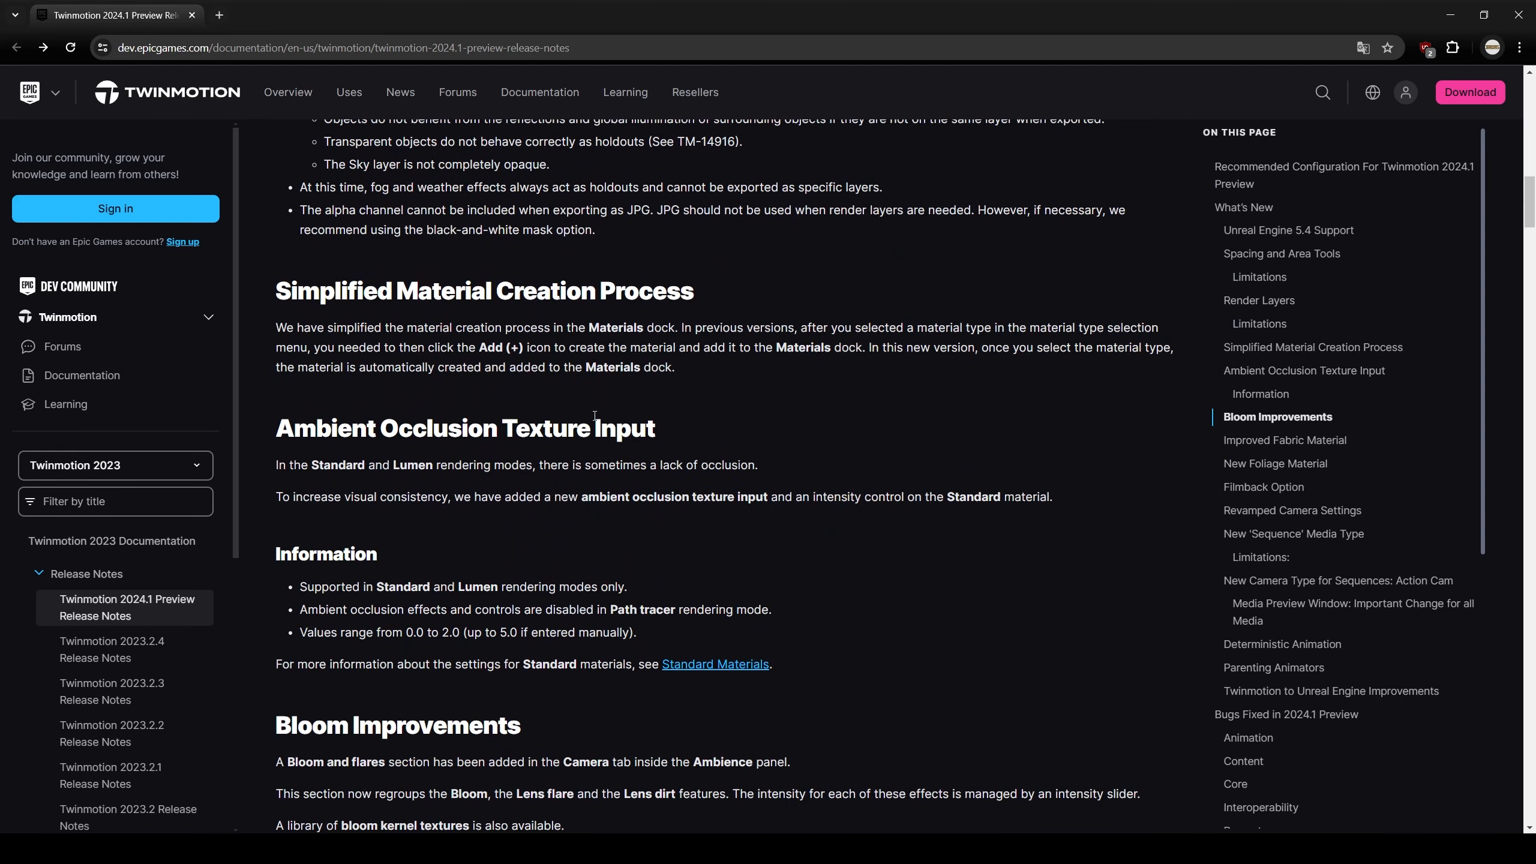
pyautogui.scroll(-6, 467, 448)
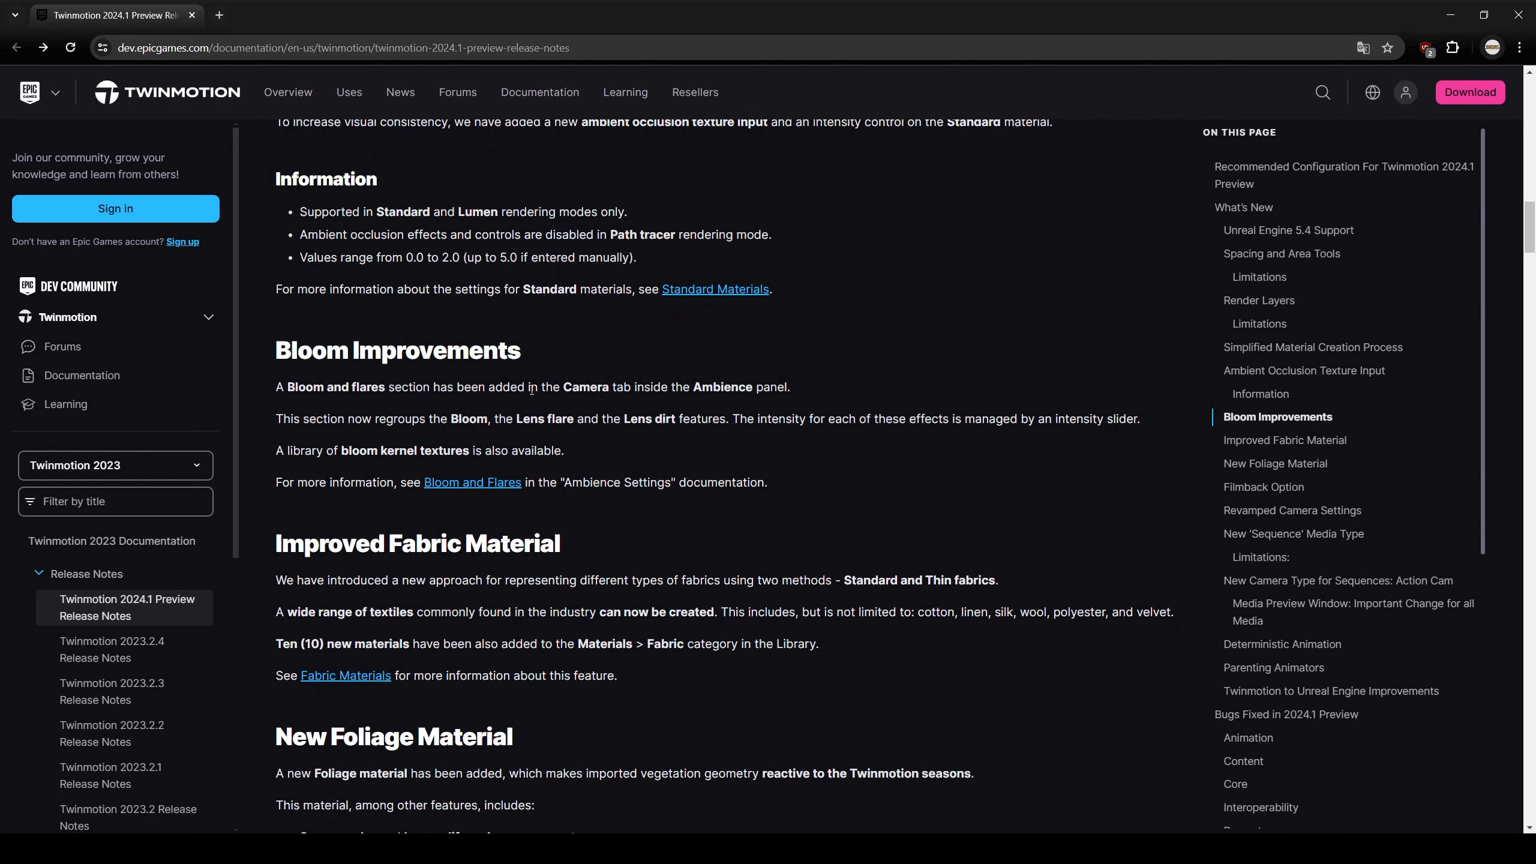
pyautogui.scroll(3, 513, 562)
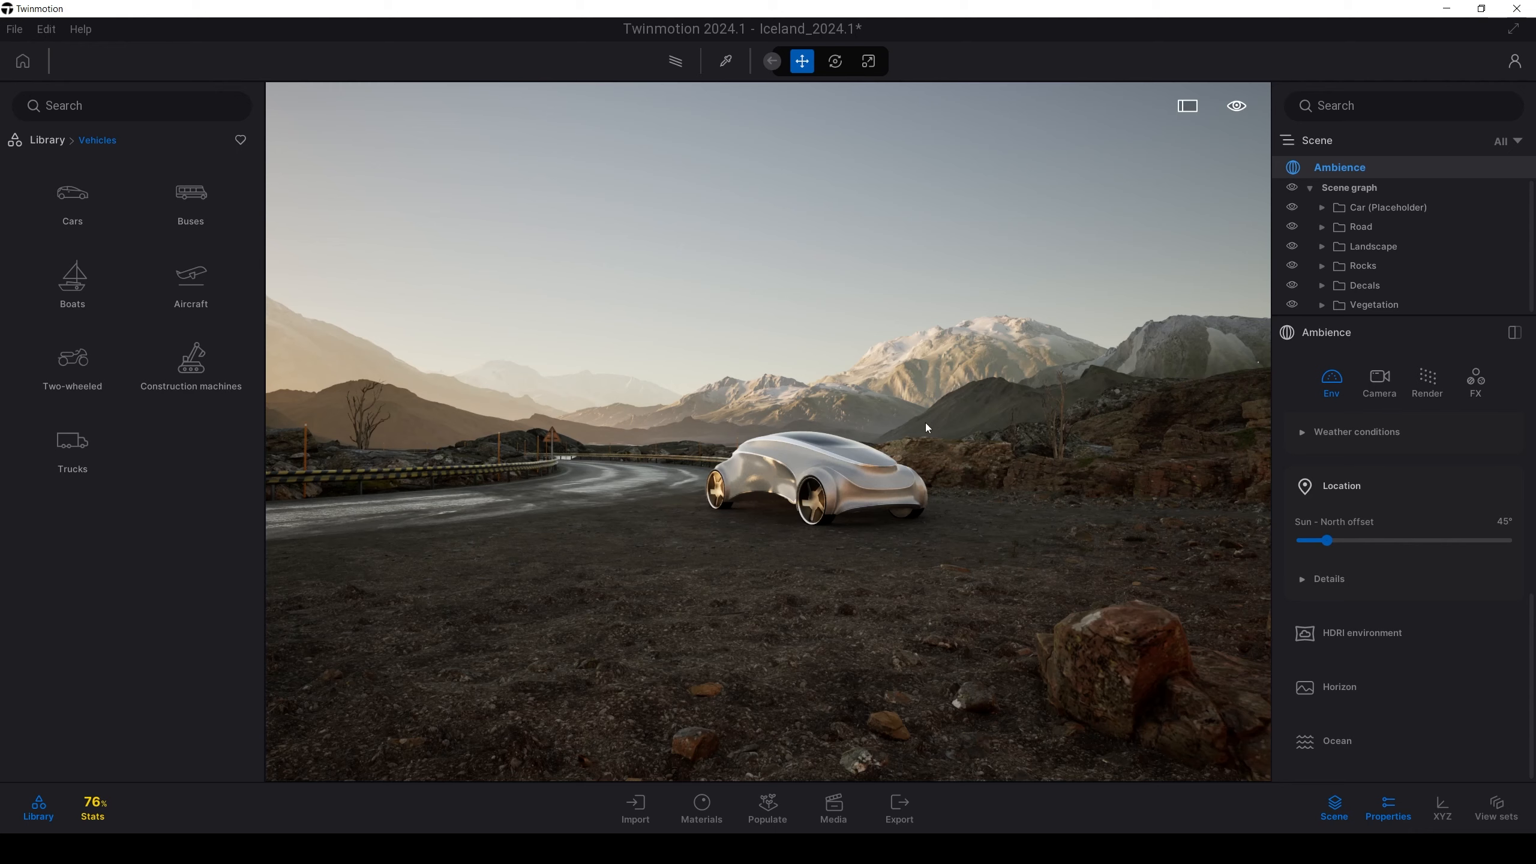
pyautogui.moveTo(869, 392); pyautogui.dragTo(941, 445, button='right')
pyautogui.press('w')
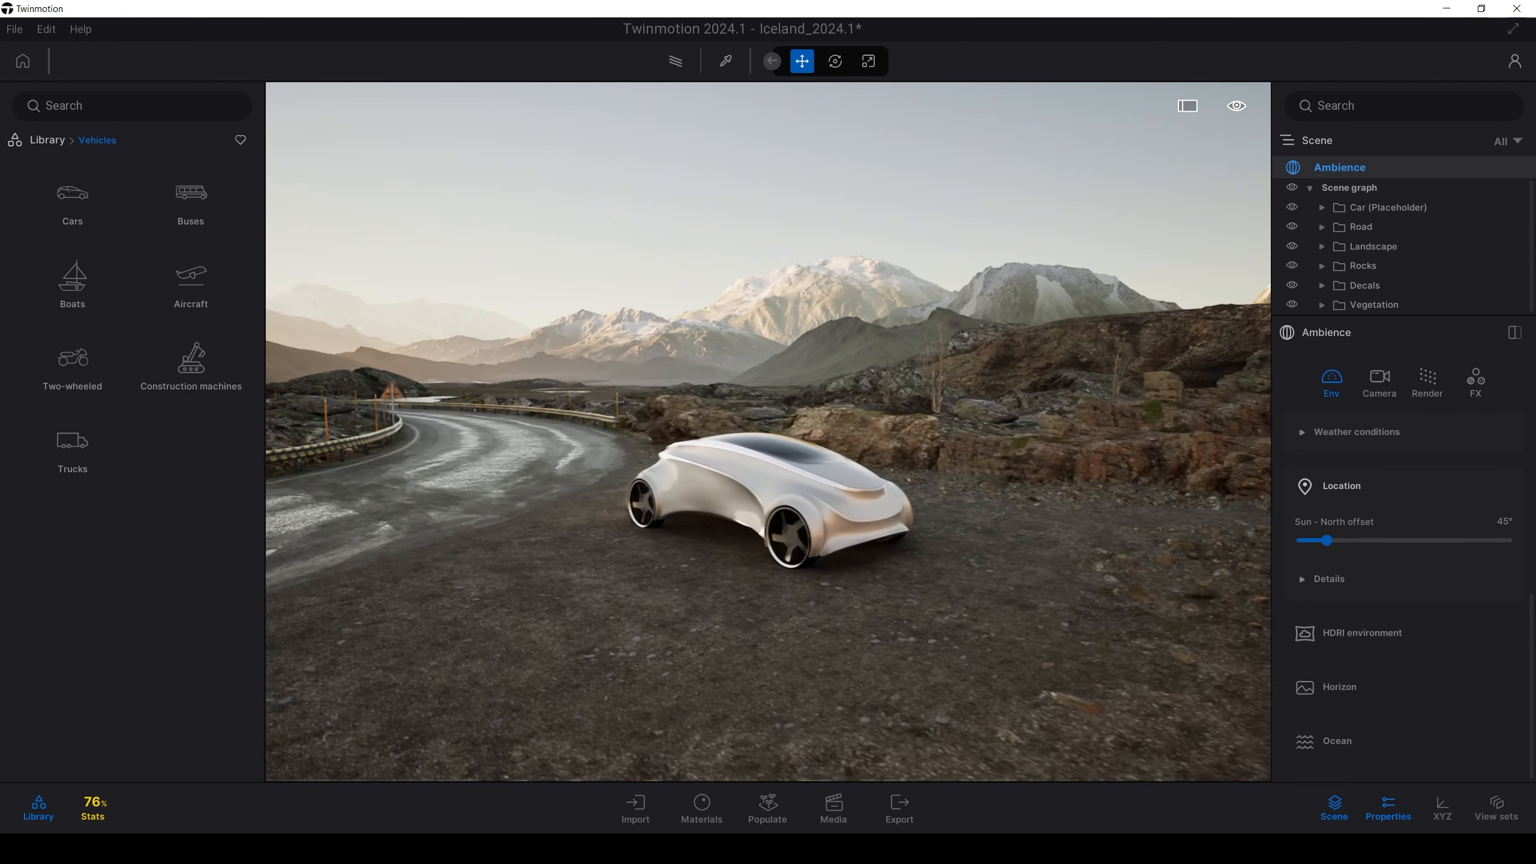
pyautogui.press('s')
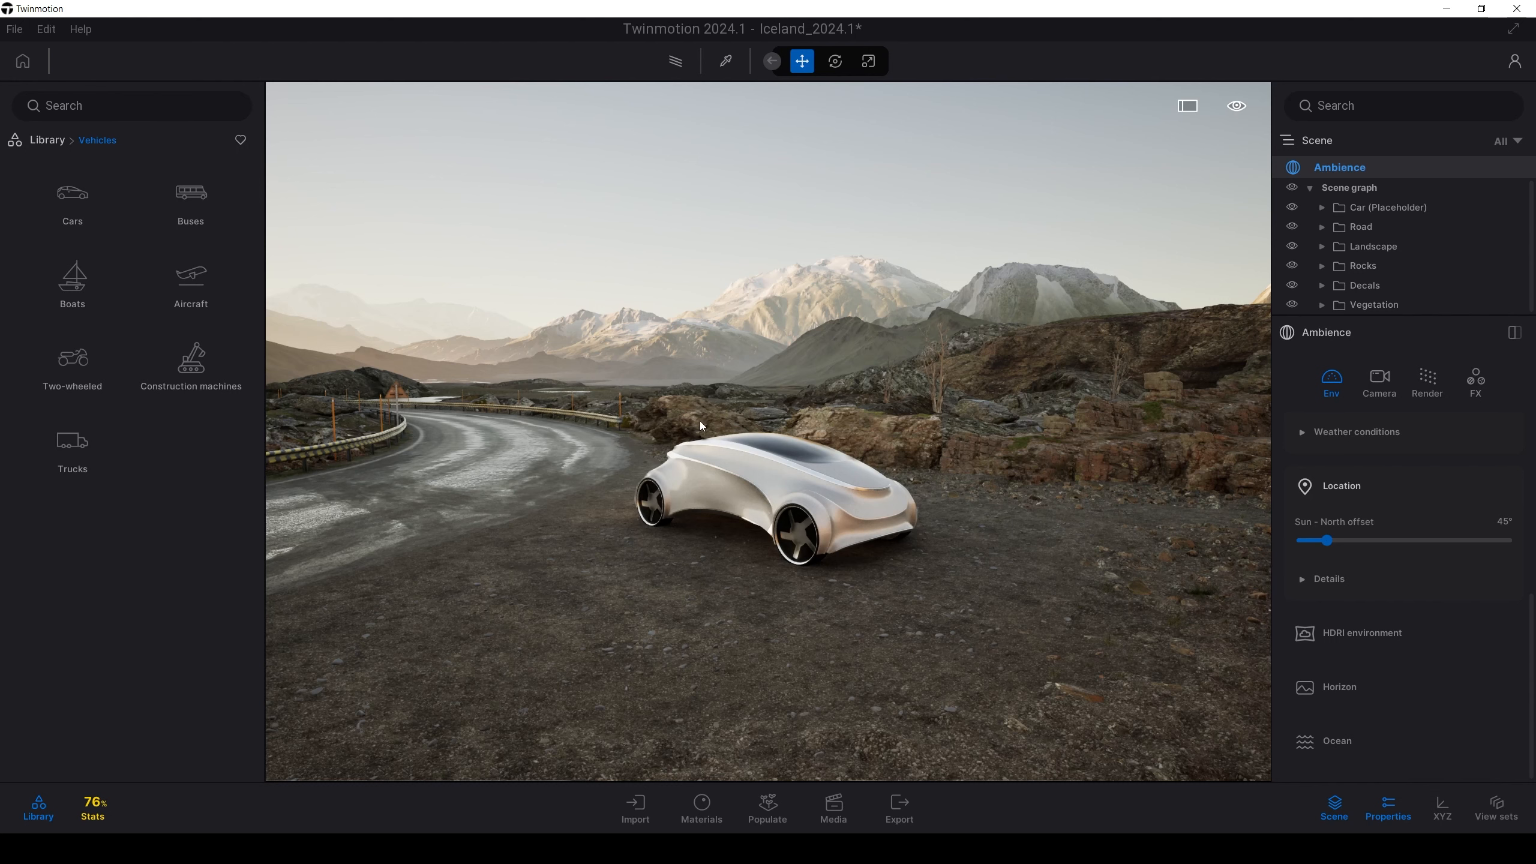
pyautogui.click(100, 805)
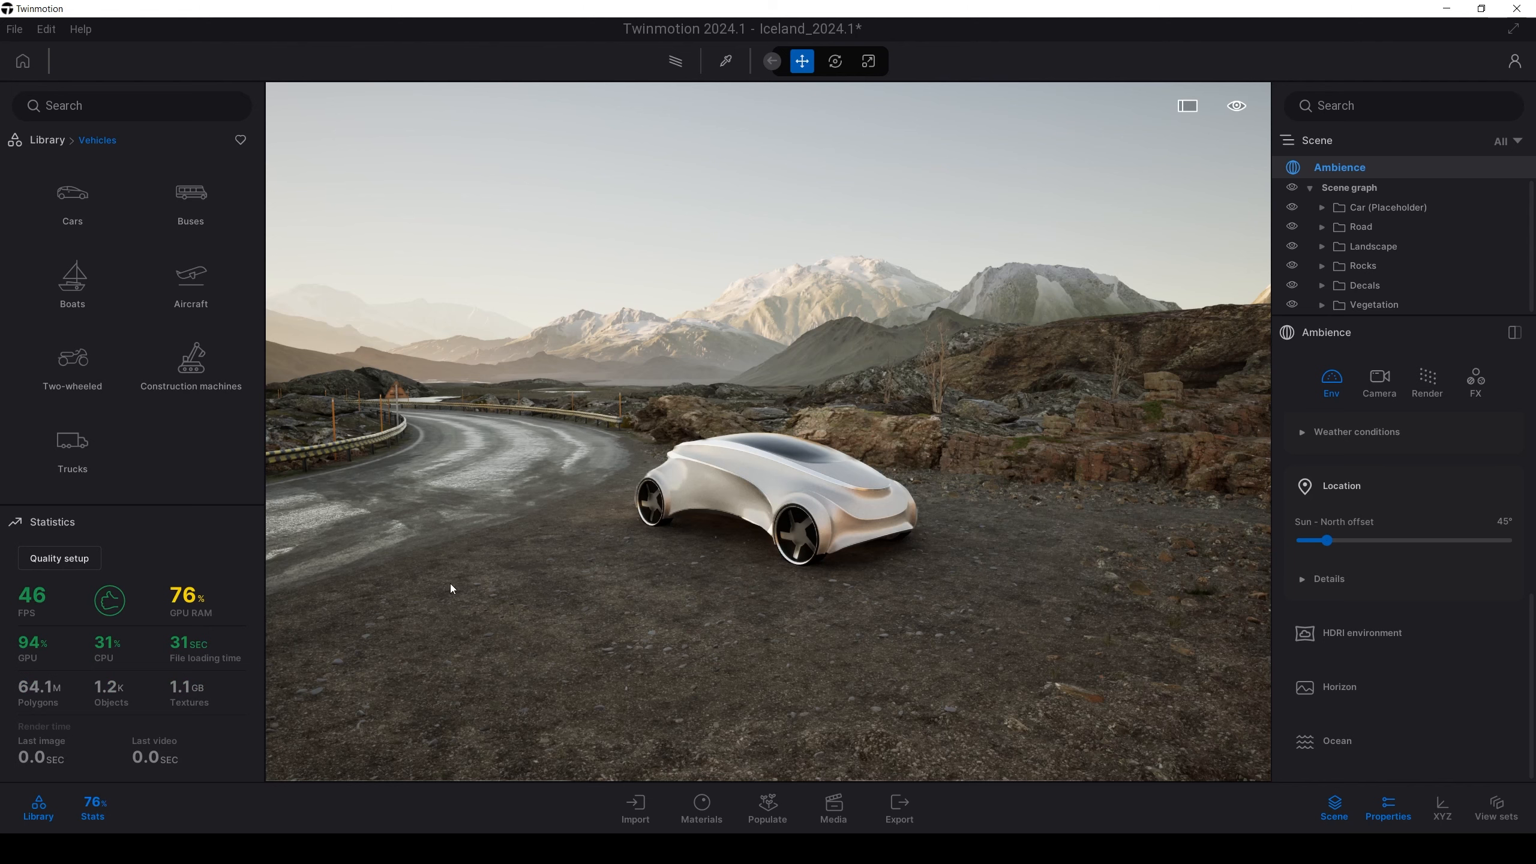
pyautogui.moveTo(781, 366); pyautogui.dragTo(796, 399, button='right')
pyautogui.press('a')
pyautogui.press('e')
pyautogui.press('w')
pyautogui.press('a')
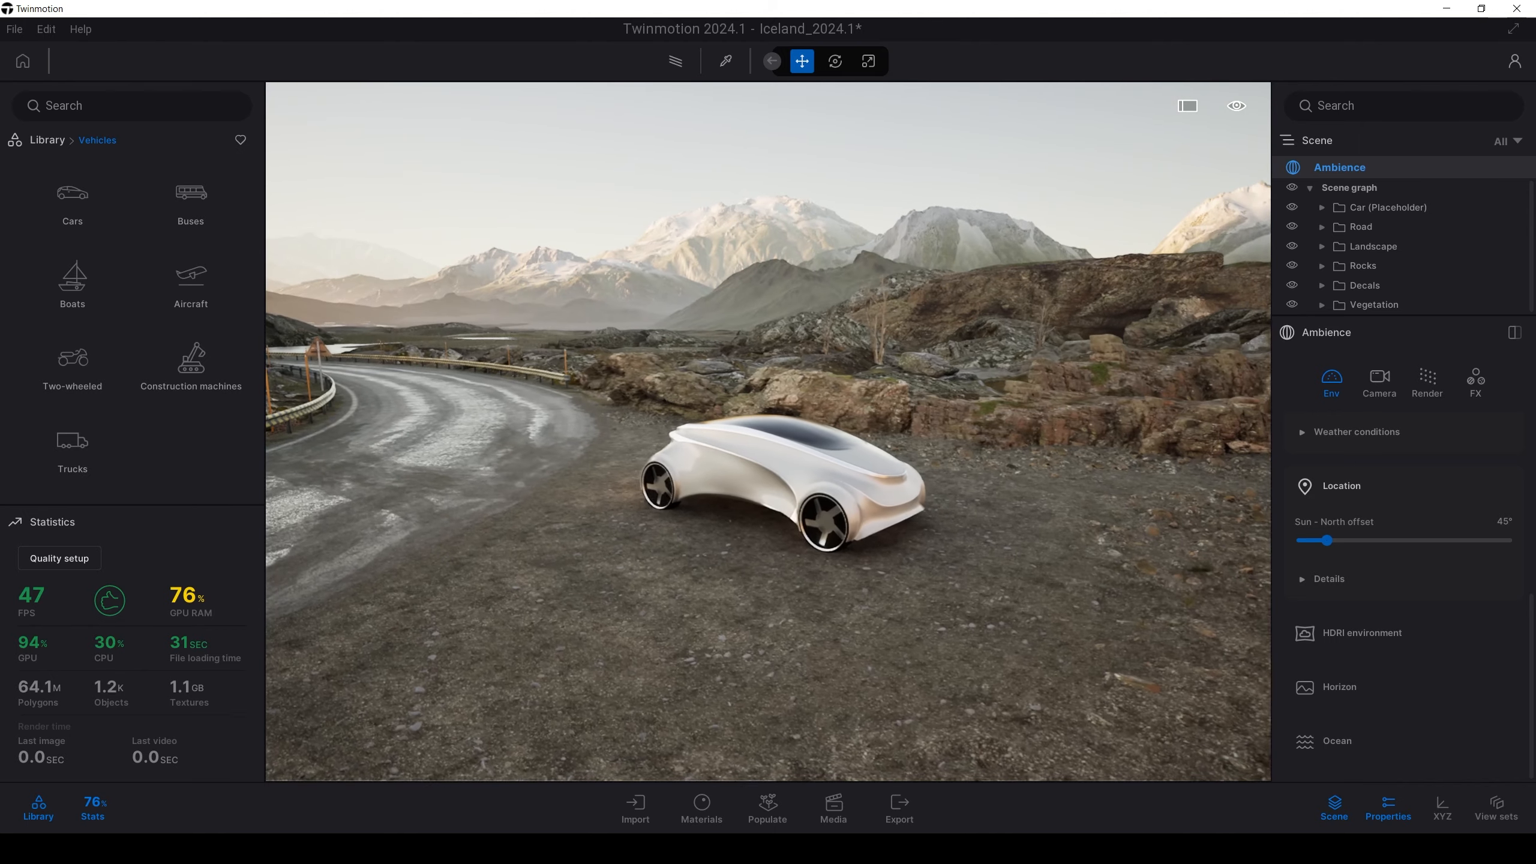
pyautogui.press('s')
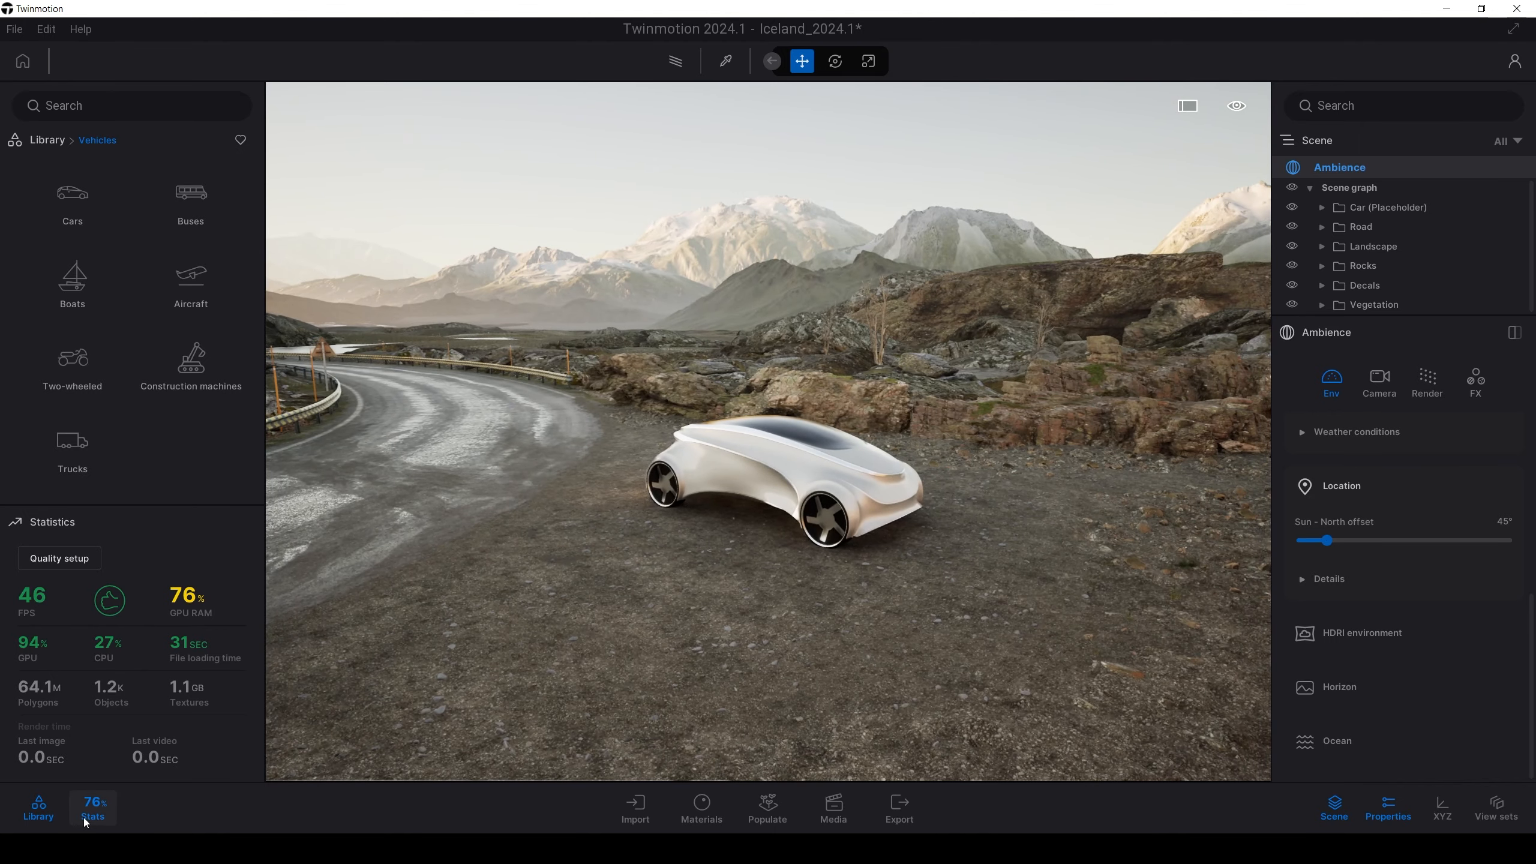
pyautogui.click(84, 819)
pyautogui.moveTo(520, 545); pyautogui.dragTo(1528, 543, button='right')
pyautogui.press('s')
pyautogui.press('a')
pyautogui.press('a')
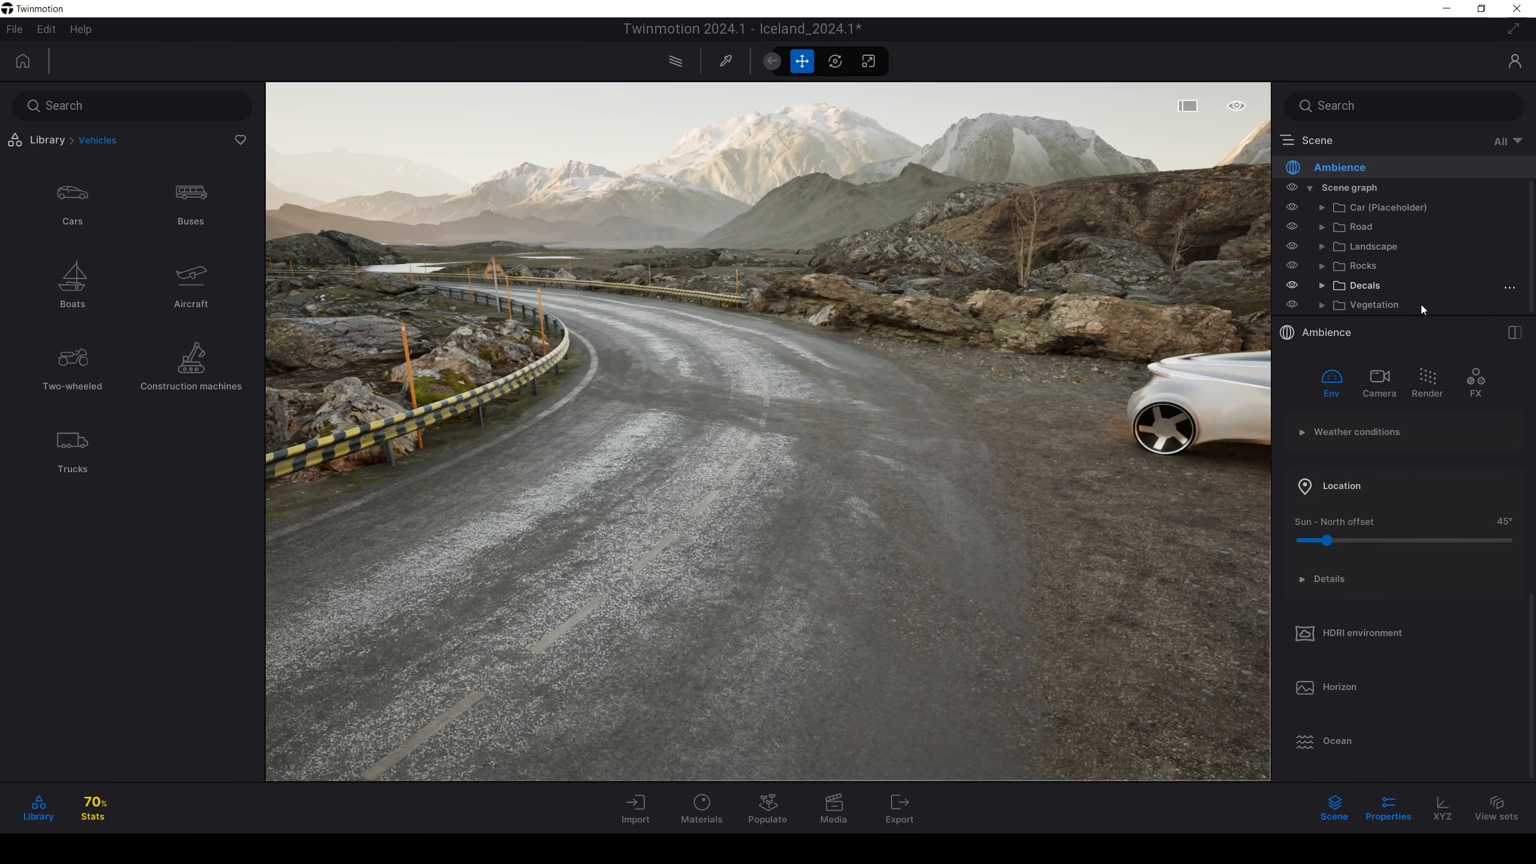
# Select the Vegetation group in the Scene graph and expand its folder
pyautogui.click(1385, 305)
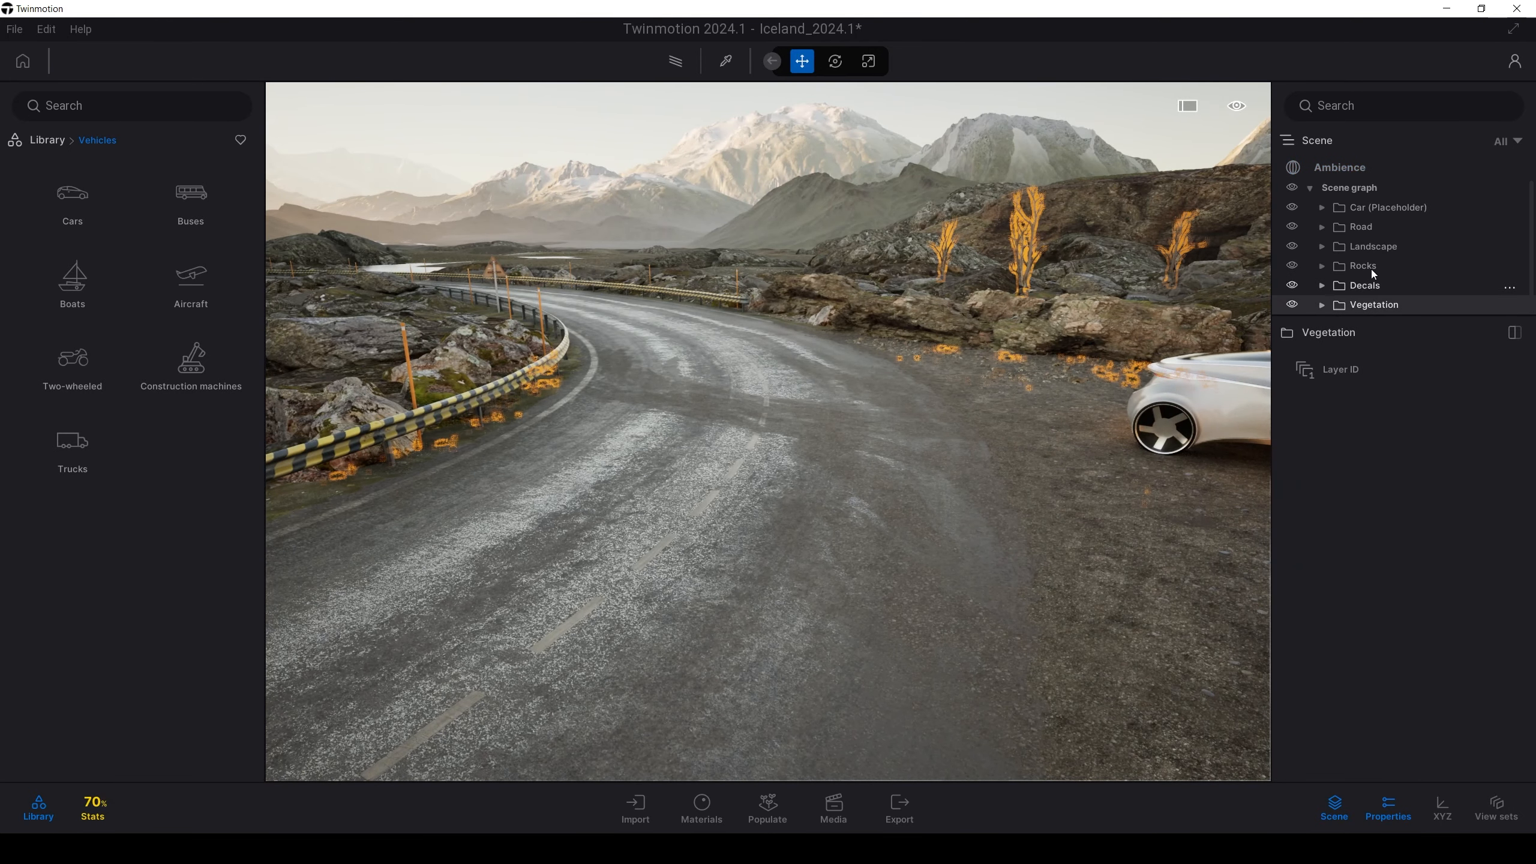
pyautogui.click(1325, 308)
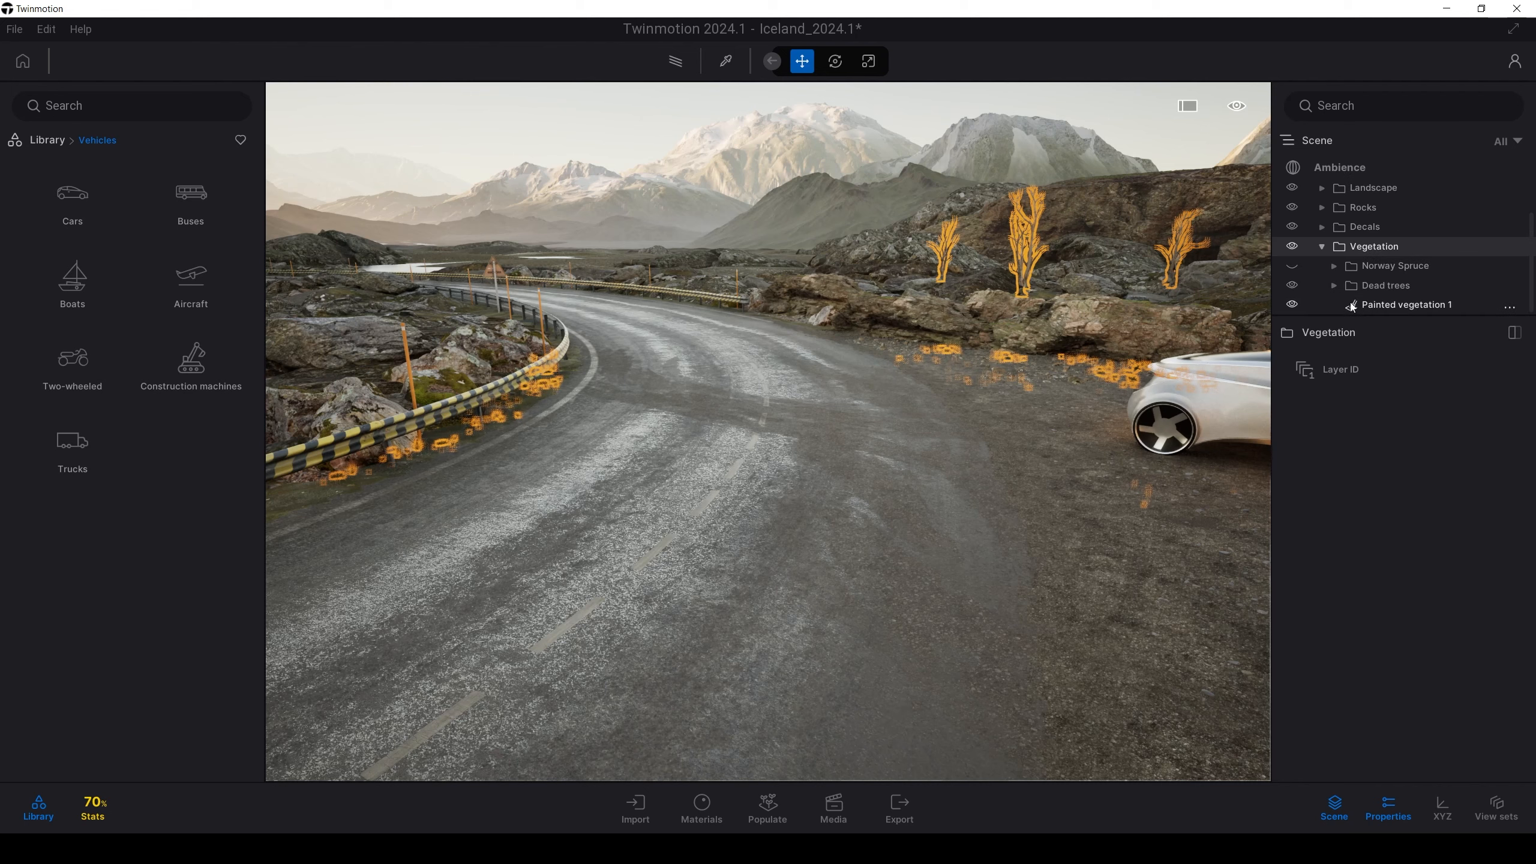
pyautogui.moveTo(633, 374); pyautogui.dragTo(724, 323, button='right')
pyautogui.moveTo(529, 298); pyautogui.dragTo(528, 300, button='right')
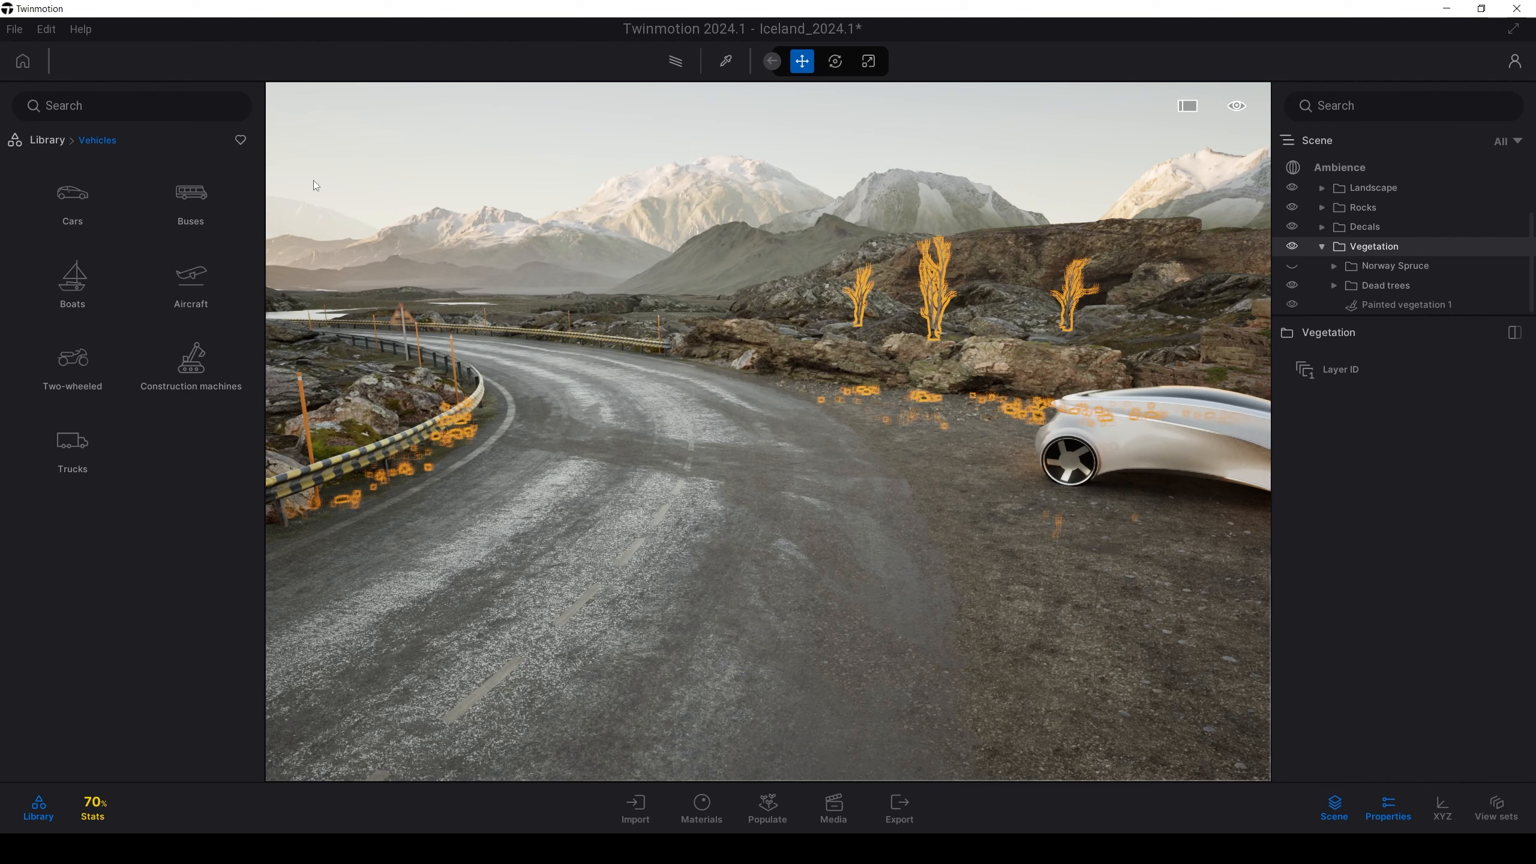
pyautogui.click(14, 29)
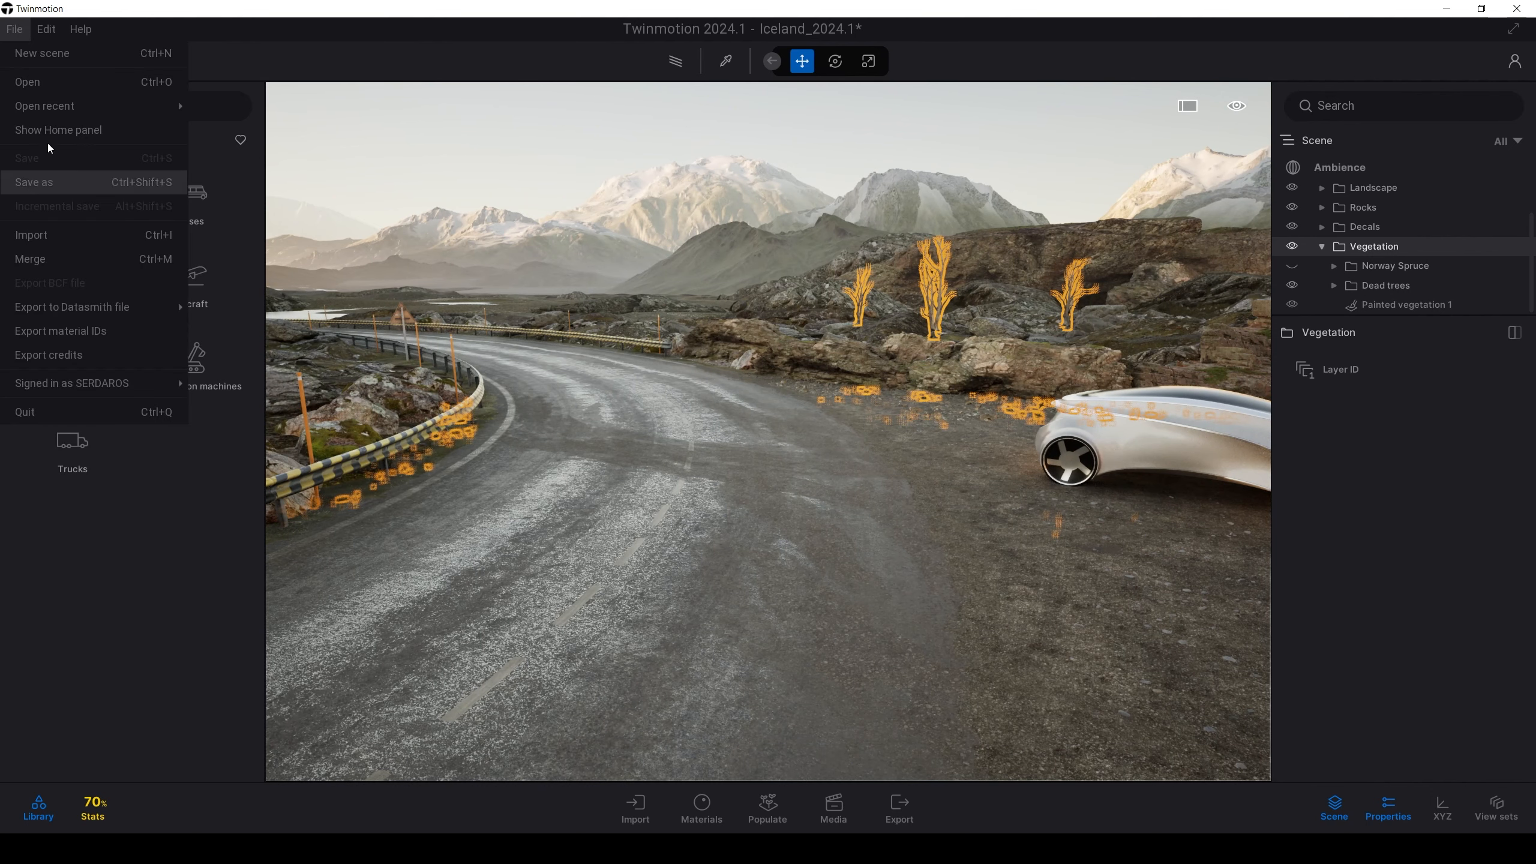
pyautogui.moveTo(544, 254); pyautogui.dragTo(538, 284, button='right')
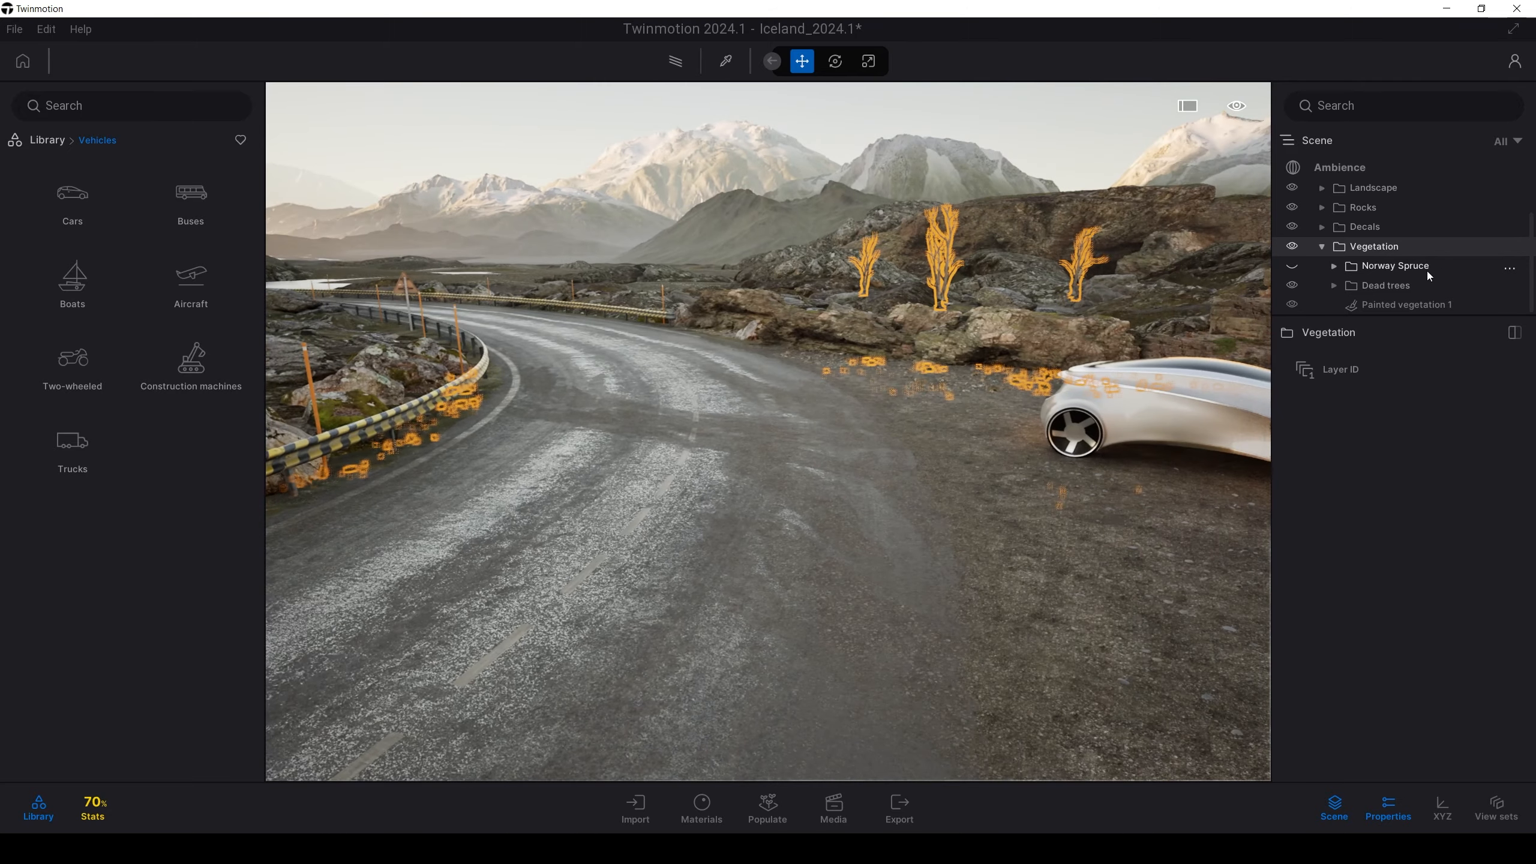
# Make the Norway Spruce trees visible and select a single spruce to inspect it
pyautogui.click(1412, 272)
pyautogui.click(1295, 265)
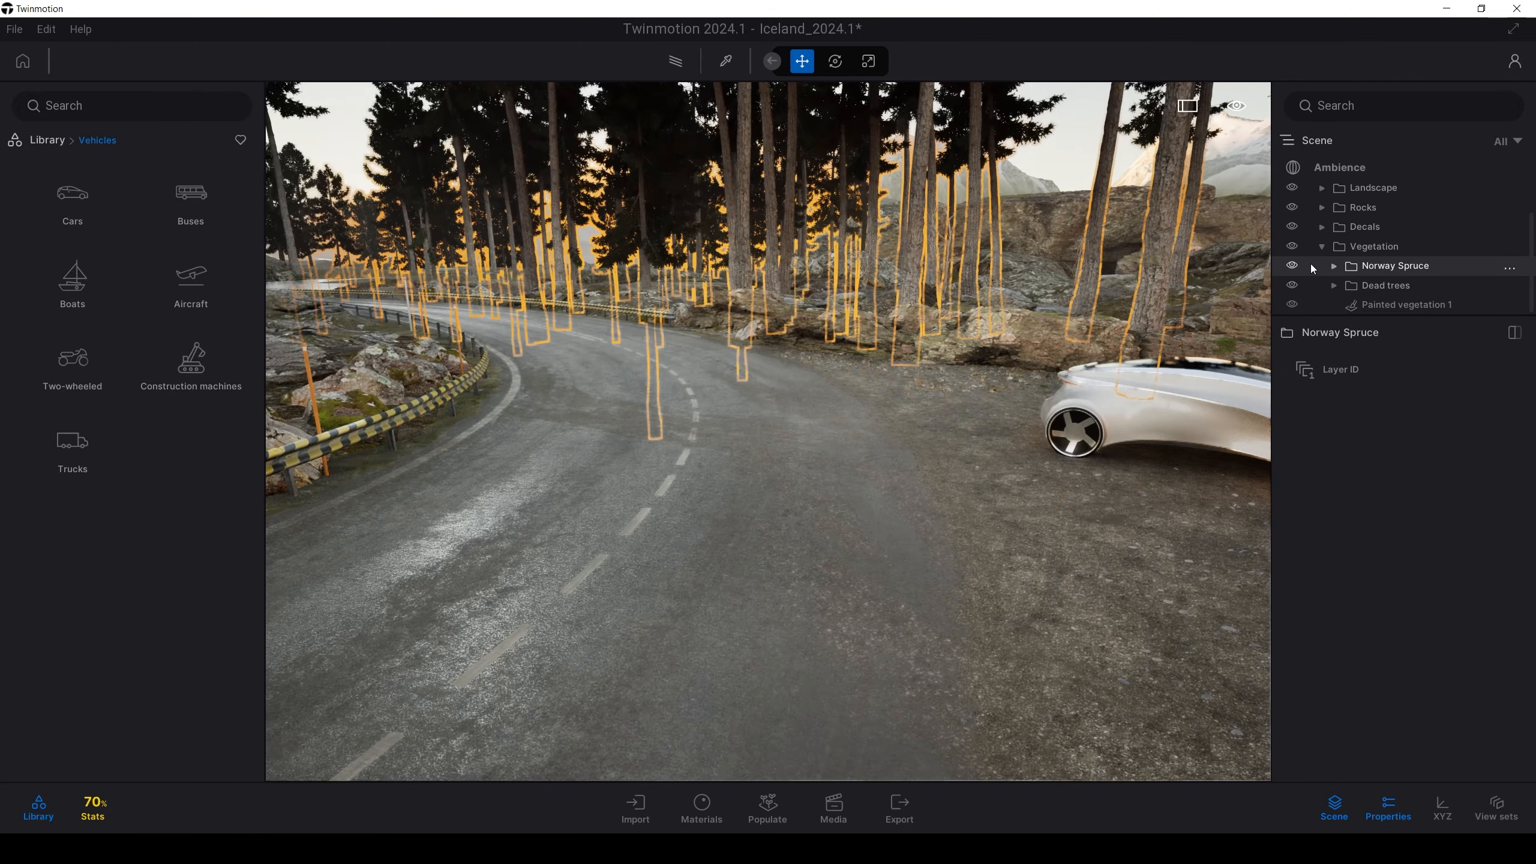
pyautogui.moveTo(470, 456); pyautogui.dragTo(689, 357, button='right')
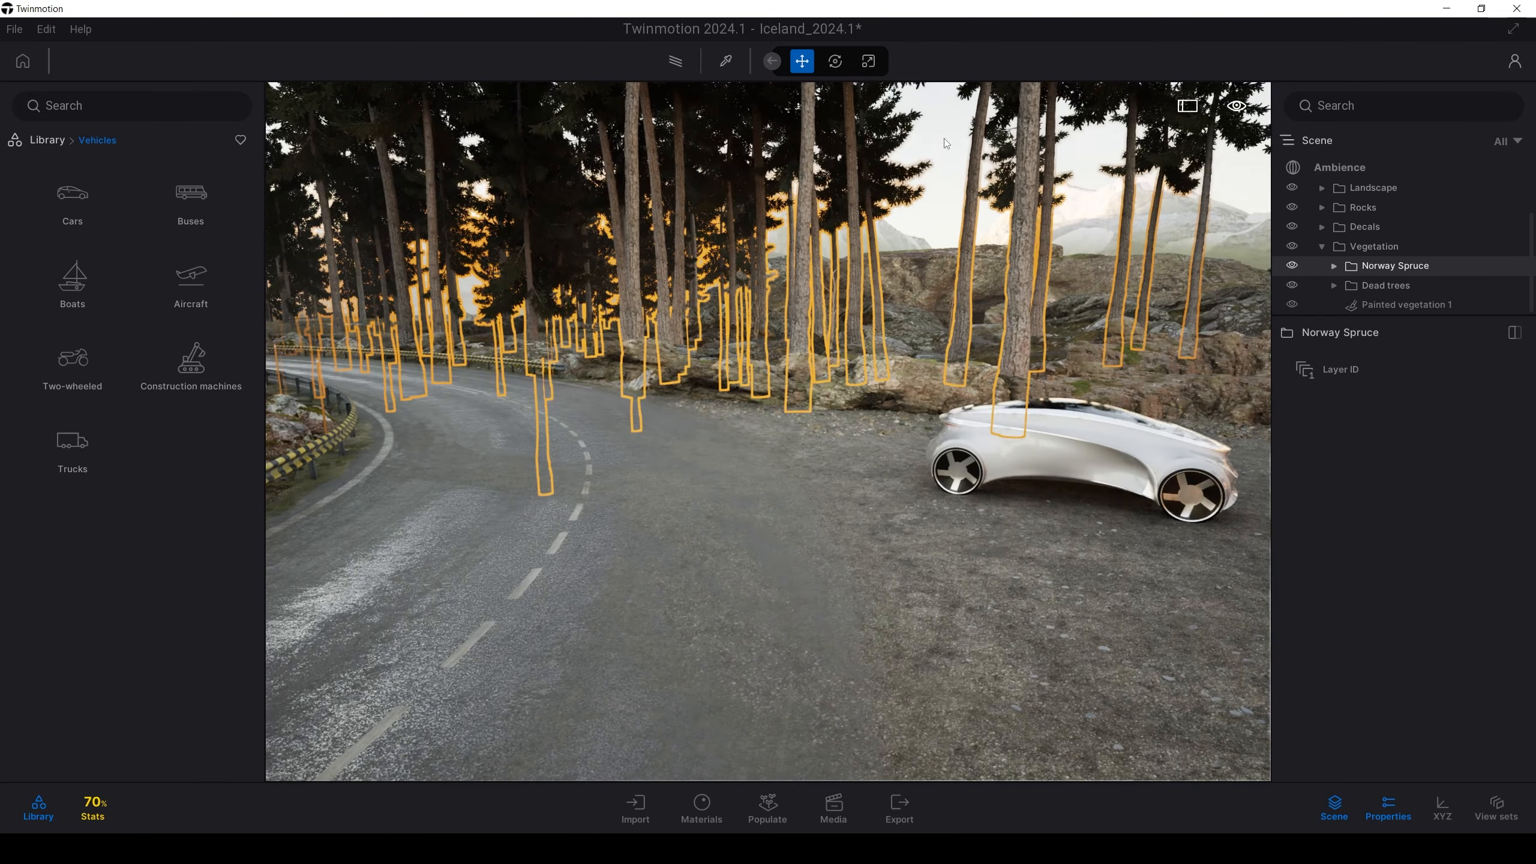
pyautogui.click(967, 254)
pyautogui.moveTo(895, 569); pyautogui.dragTo(1188, 420, button='right')
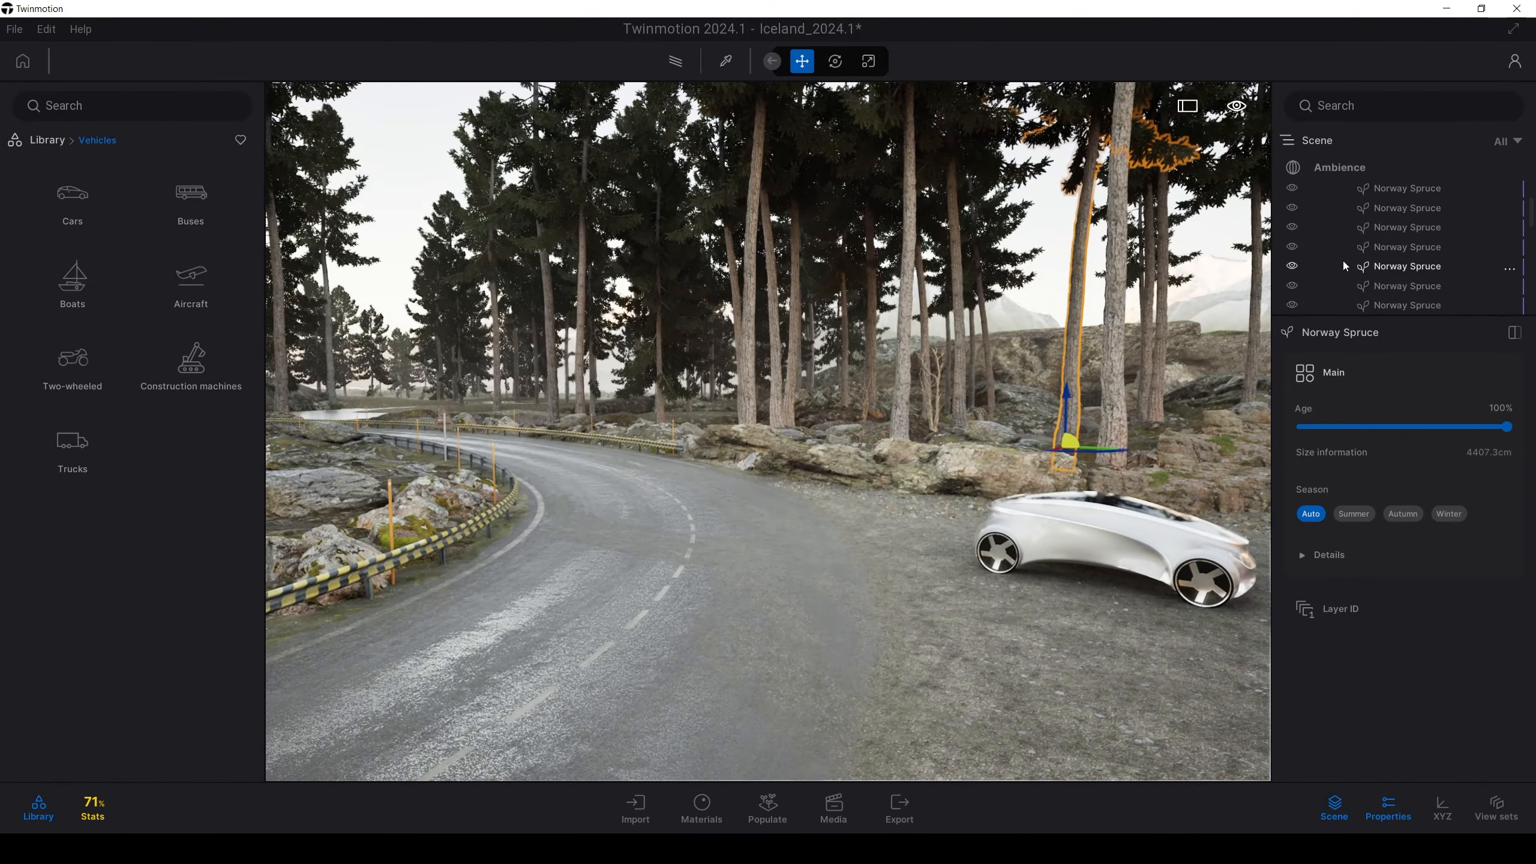
pyautogui.scroll(10, 1343, 267)
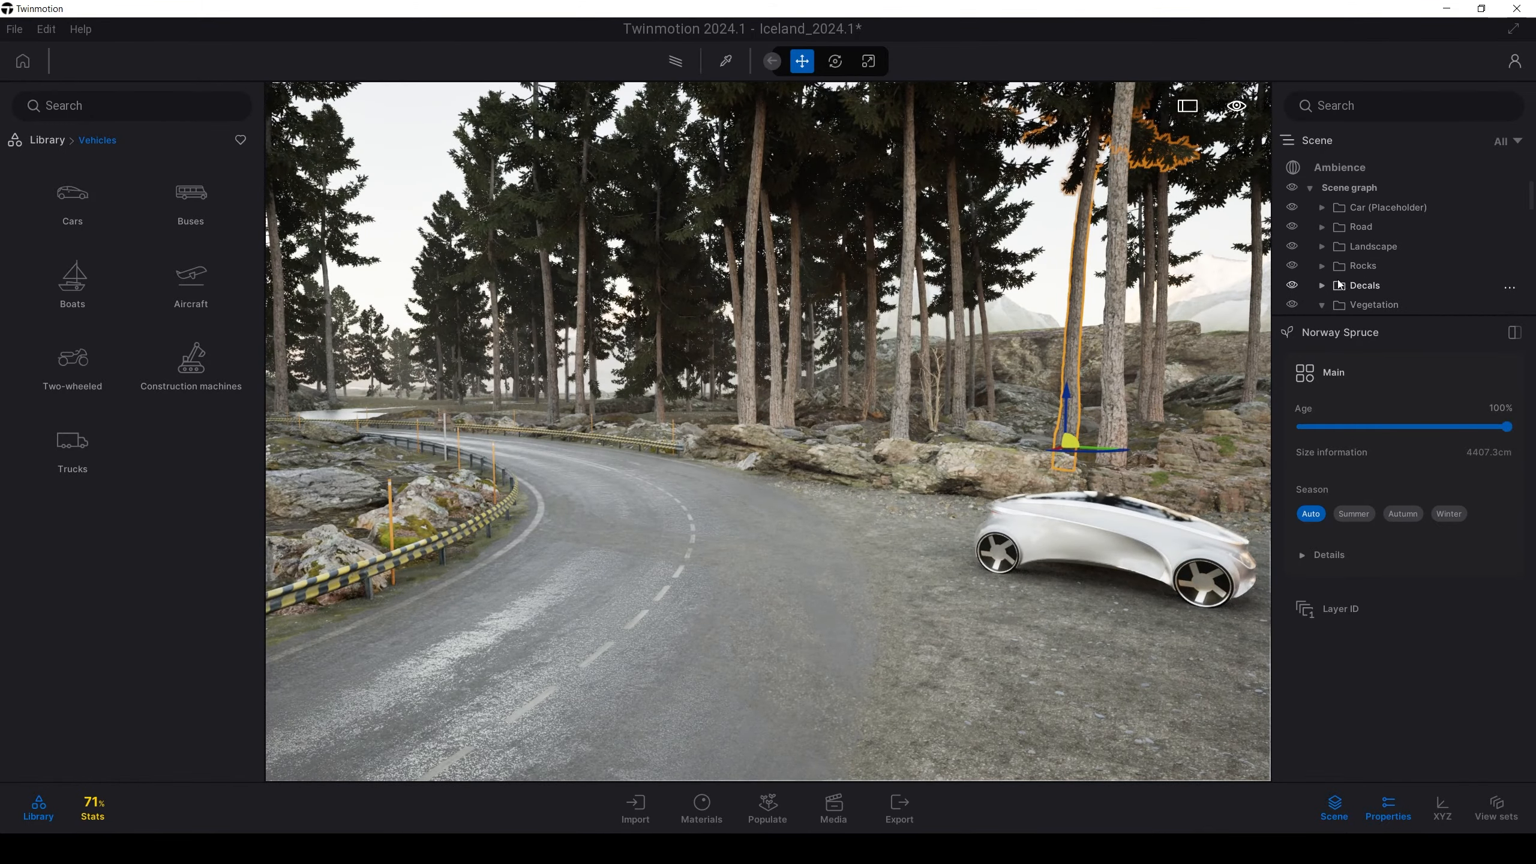
pyautogui.scroll(-3, 1340, 284)
# Hide the Norway Spruce trees again, deselect, and frame the road and car
pyautogui.click(1293, 228)
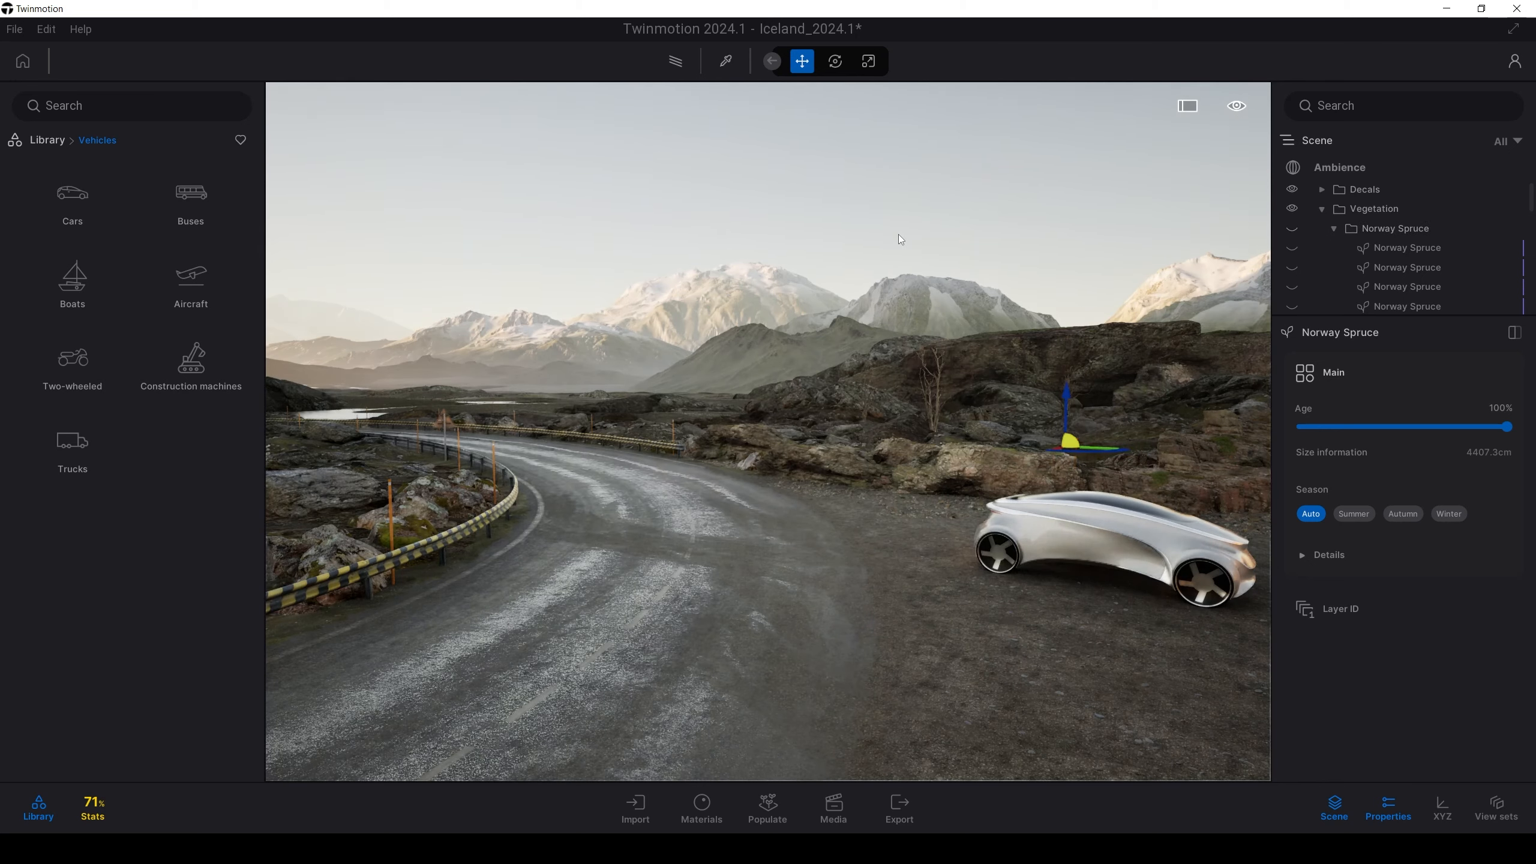
pyautogui.click(898, 234)
pyautogui.press('w')
pyautogui.moveTo(763, 471); pyautogui.dragTo(803, 541, button='right')
pyautogui.press('s')
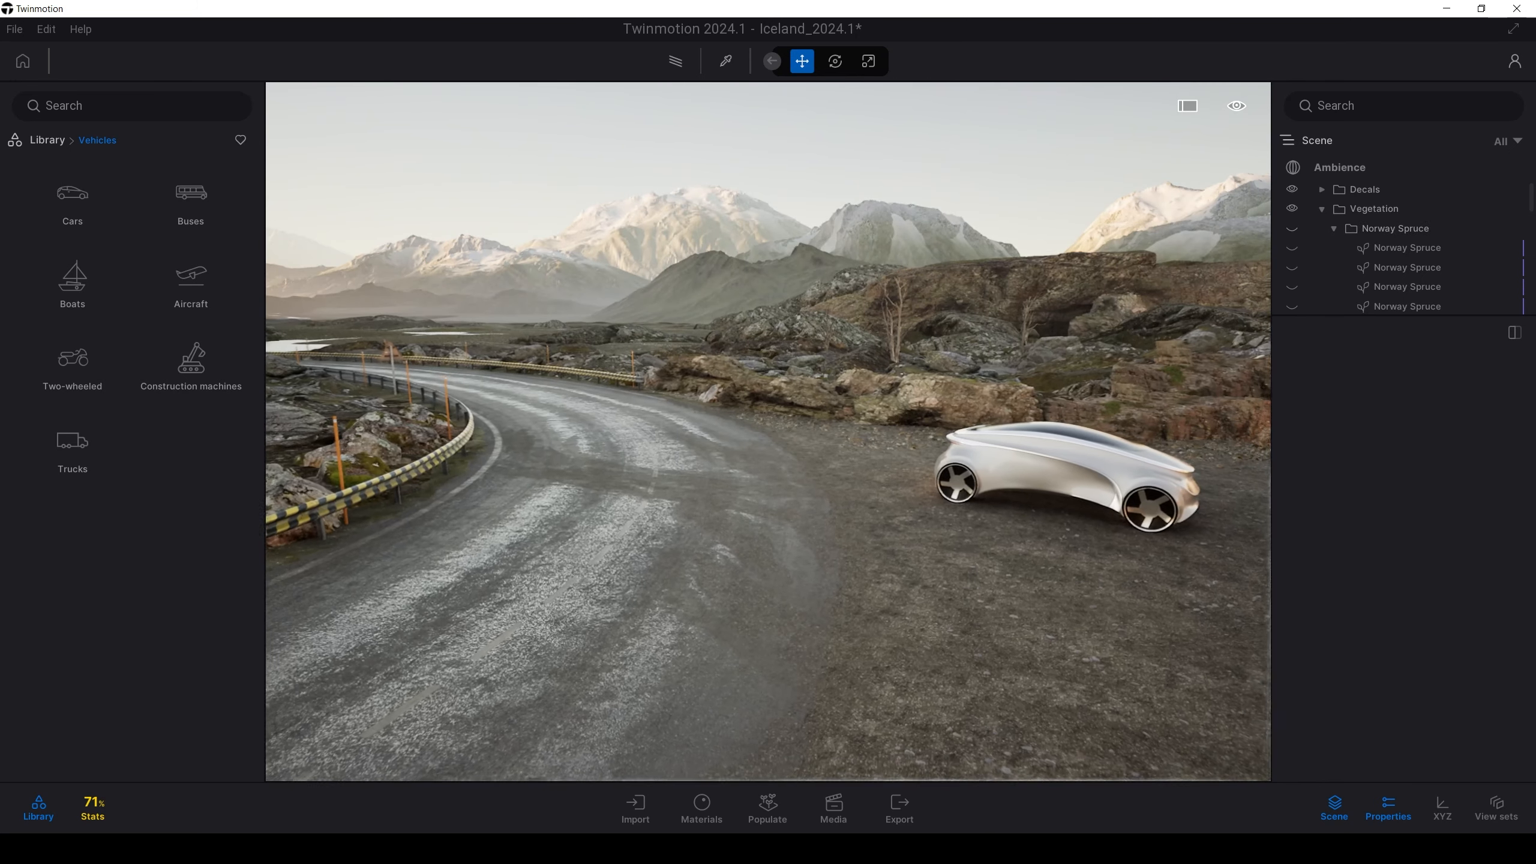
pyautogui.moveTo(775, 501); pyautogui.dragTo(821, 605, button='middle')
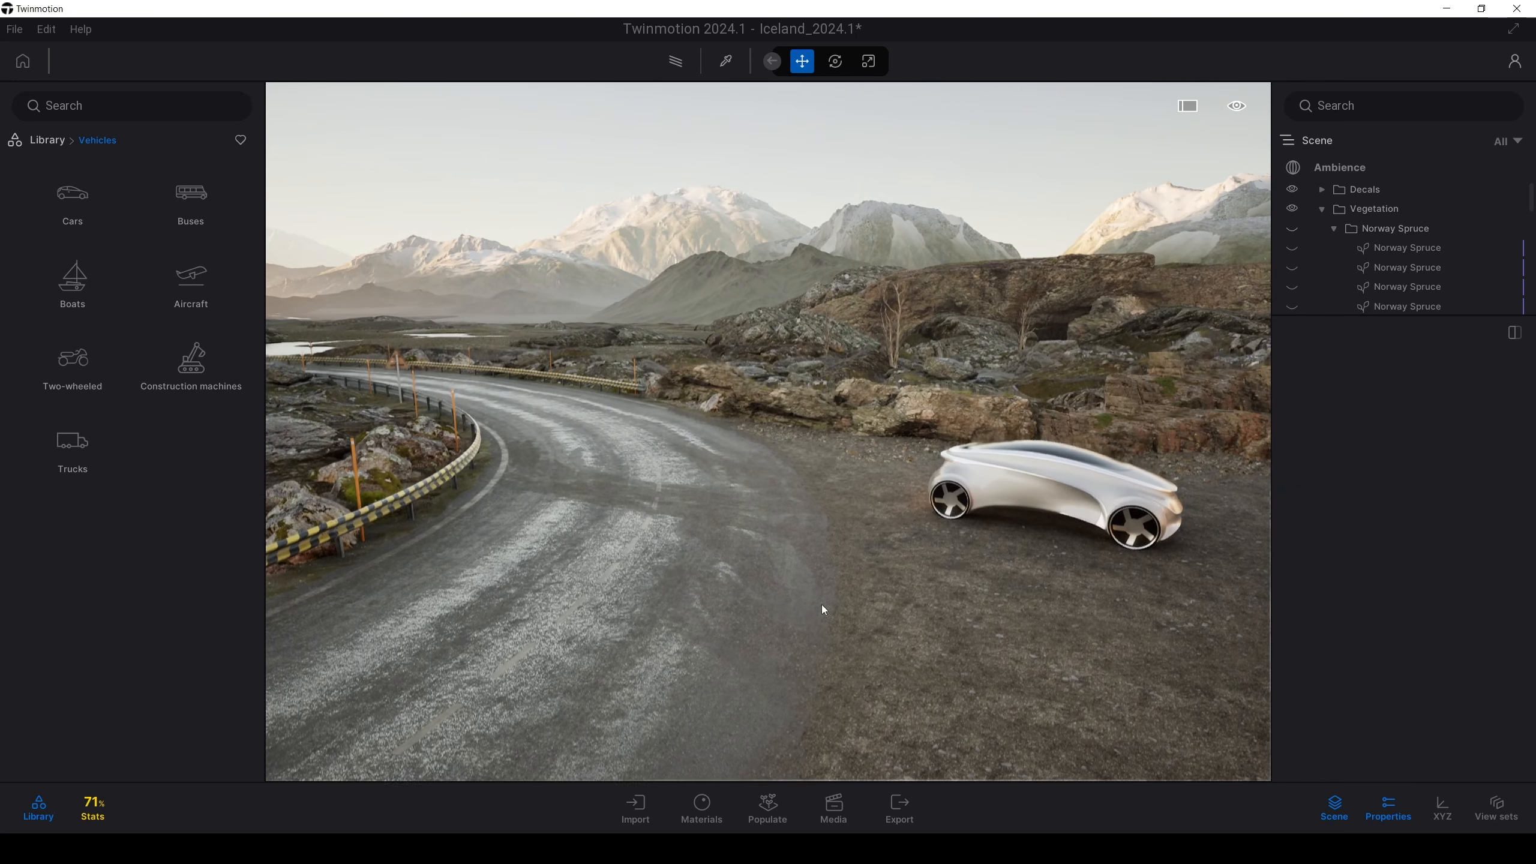
# Choose Populate > Place > Spacing and frame the curving road for path placement
pyautogui.click(773, 811)
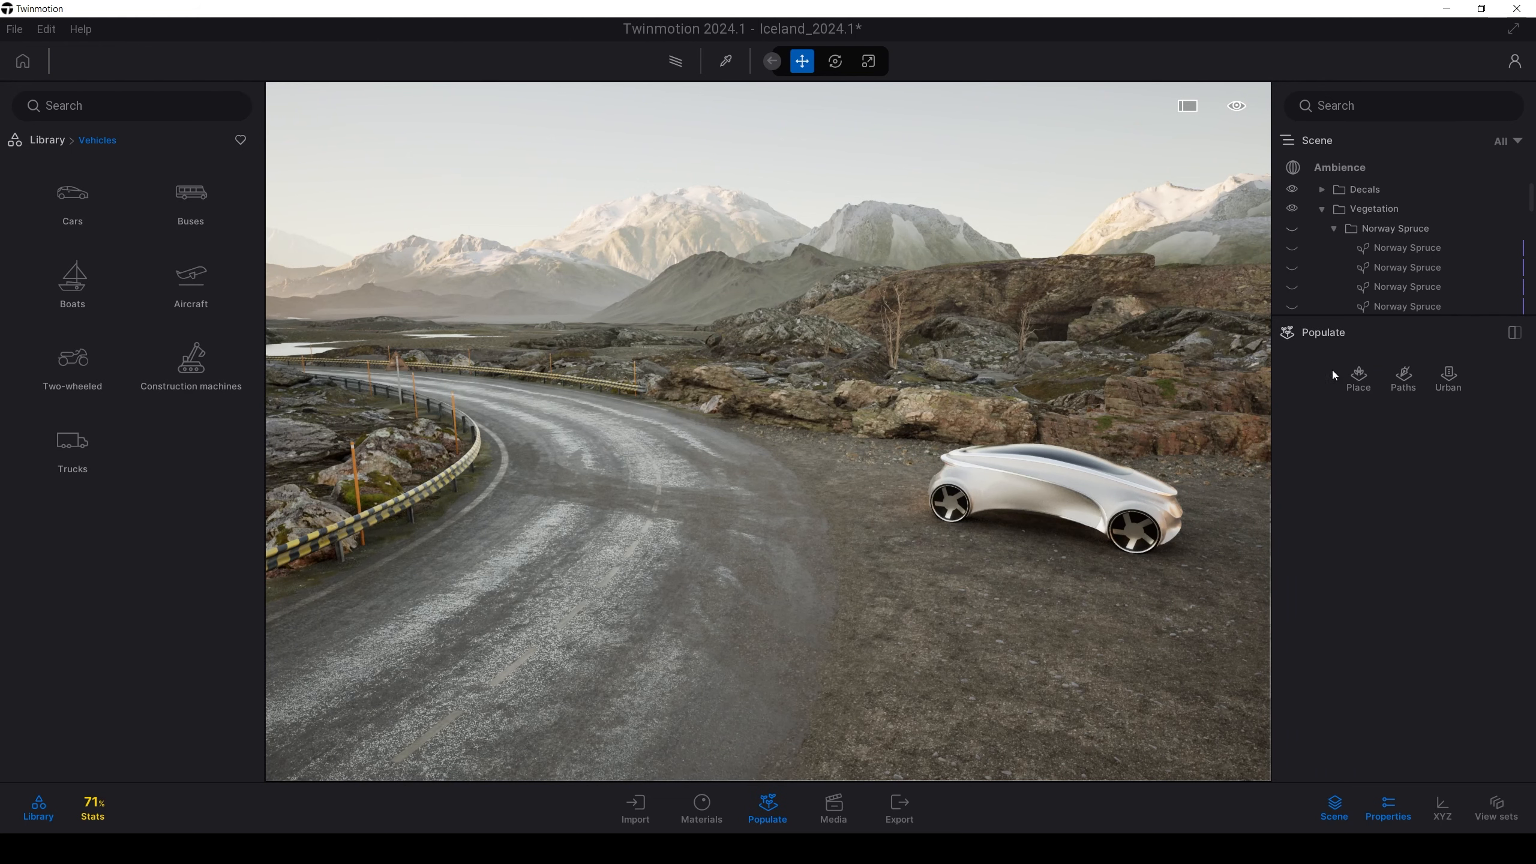
pyautogui.click(1357, 383)
pyautogui.moveTo(1082, 407); pyautogui.dragTo(968, 470, button='right')
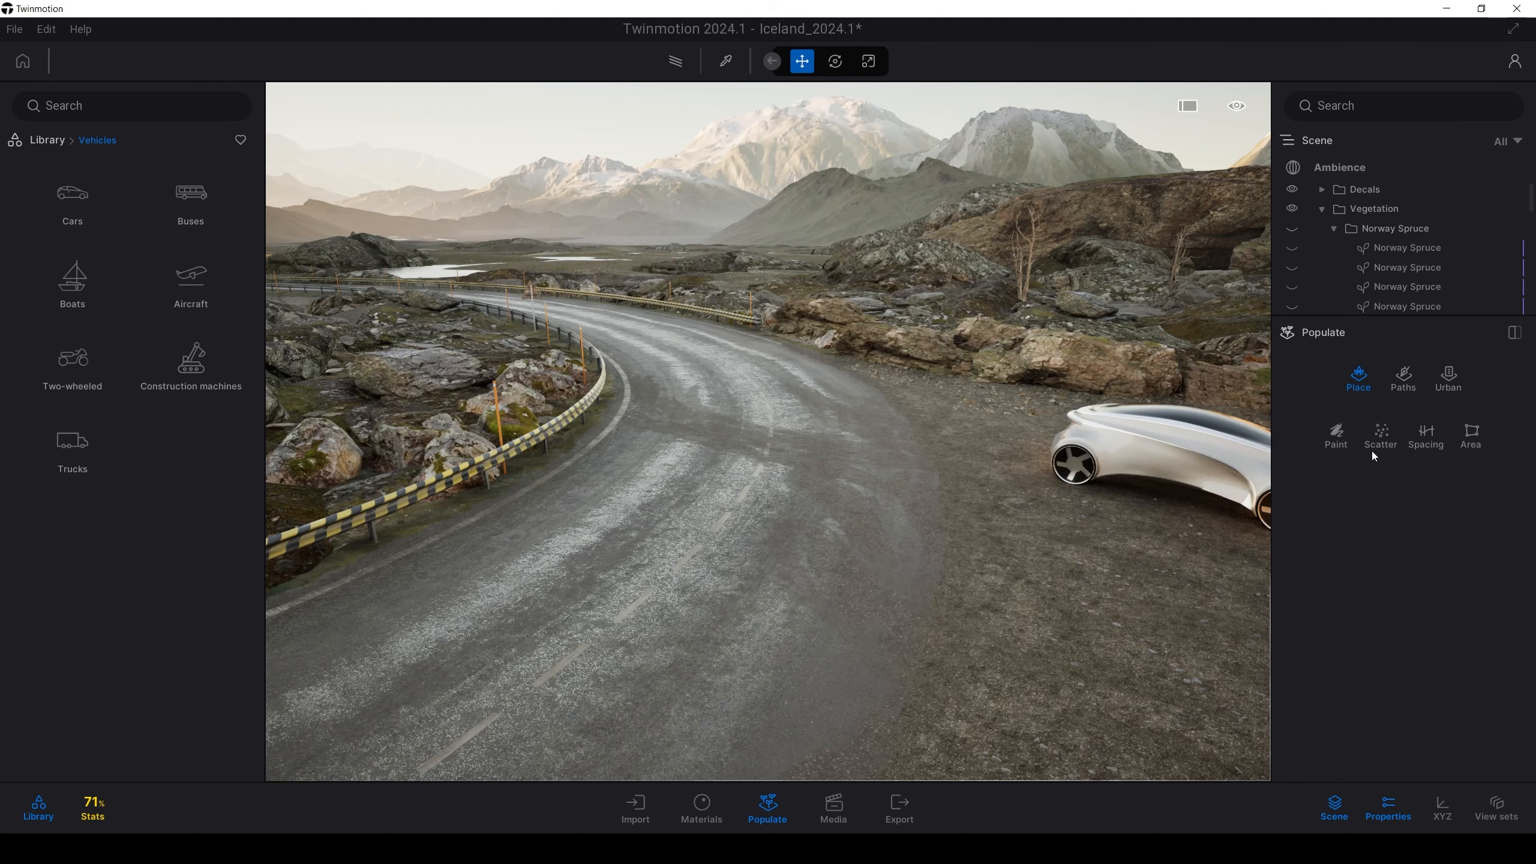
pyautogui.moveTo(1140, 475); pyautogui.dragTo(1065, 479, button='right')
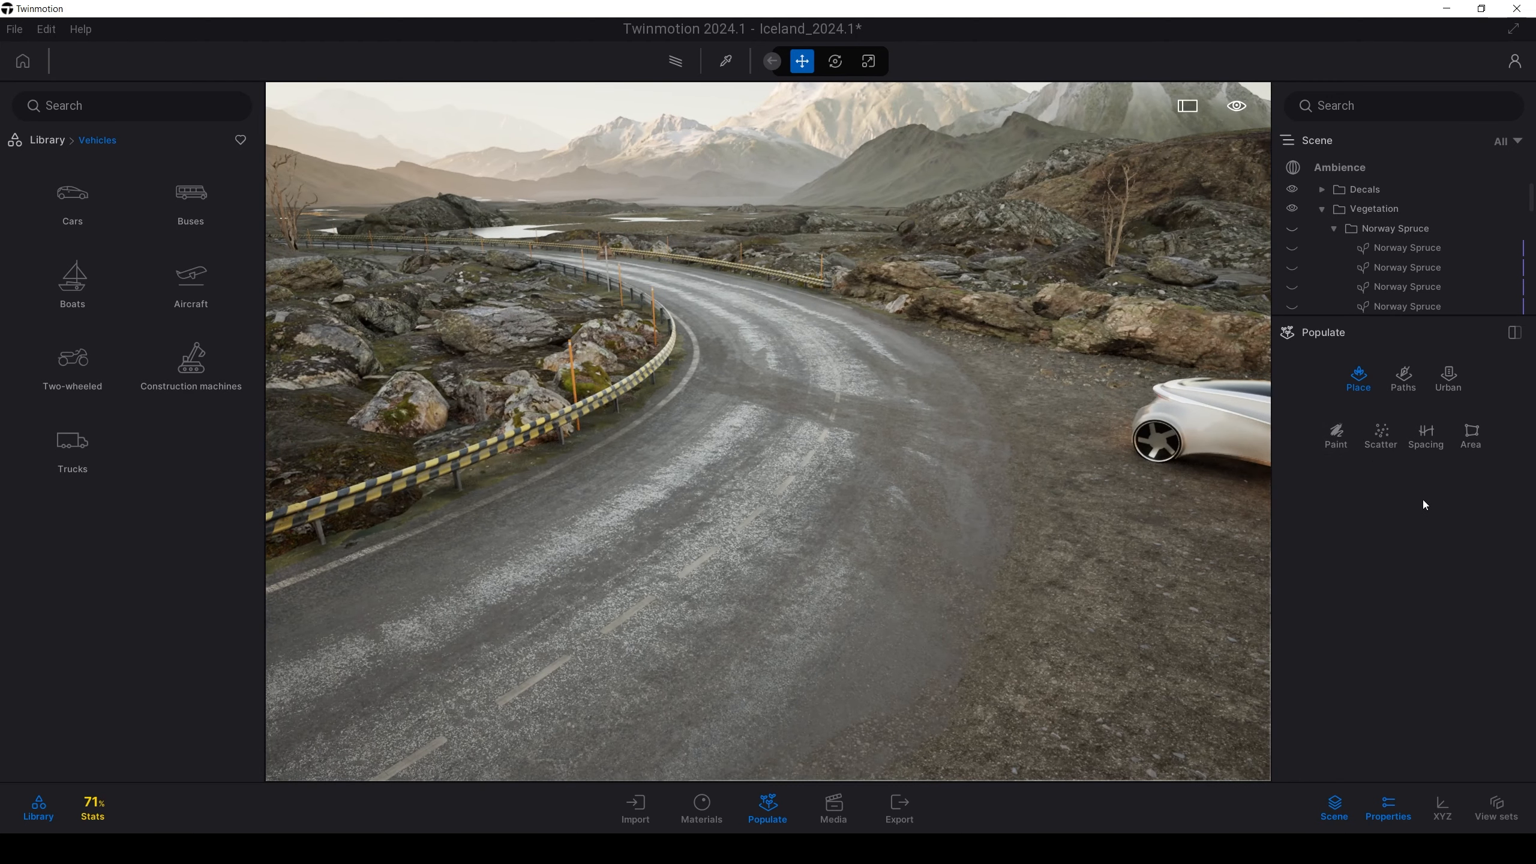
pyautogui.click(1427, 435)
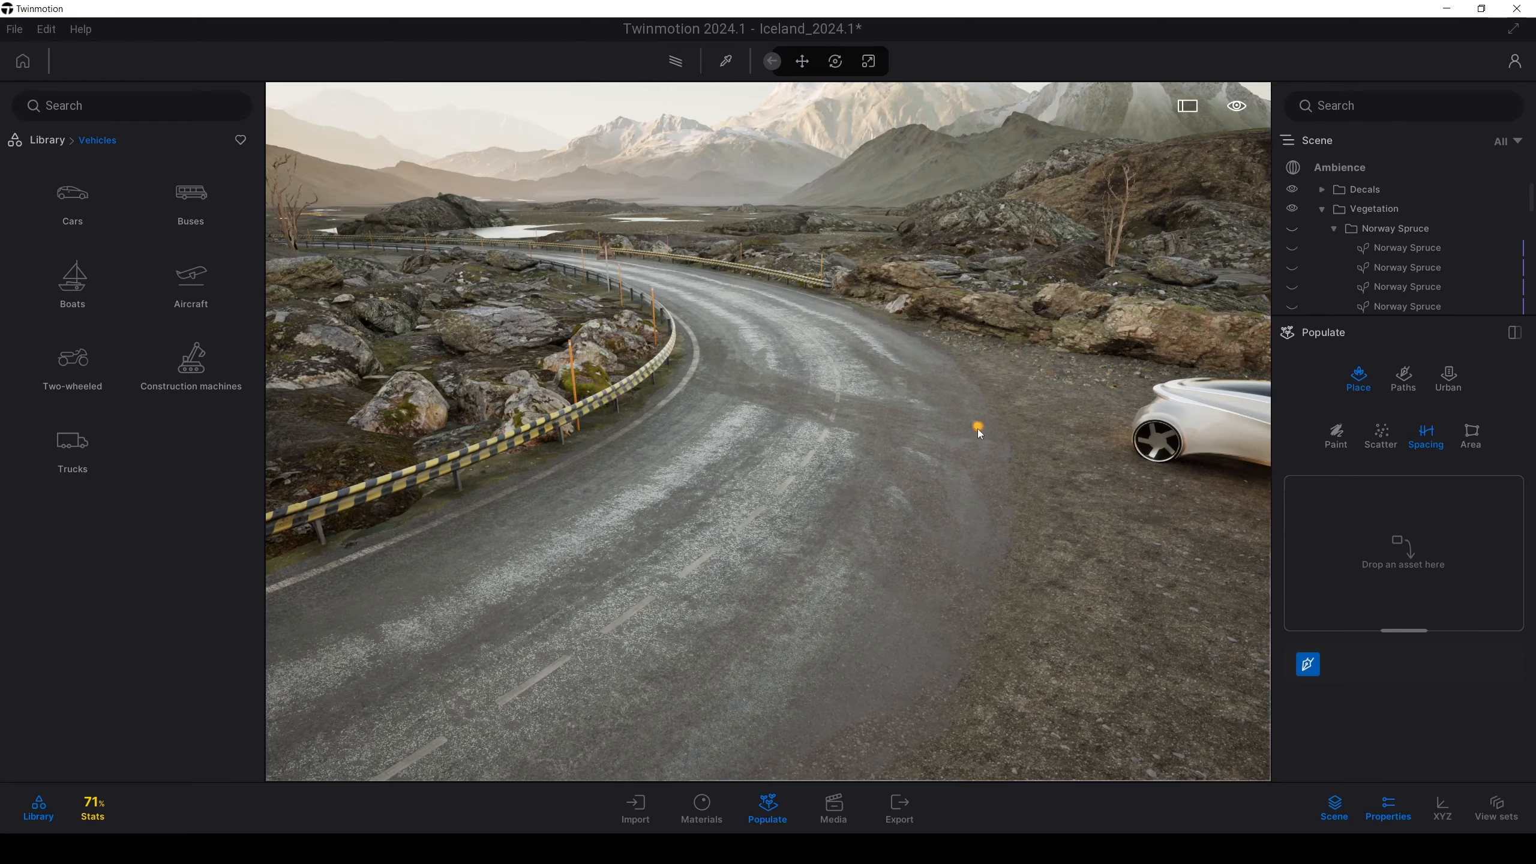
pyautogui.moveTo(977, 429); pyautogui.dragTo(606, 438, button='right')
pyautogui.press('s')
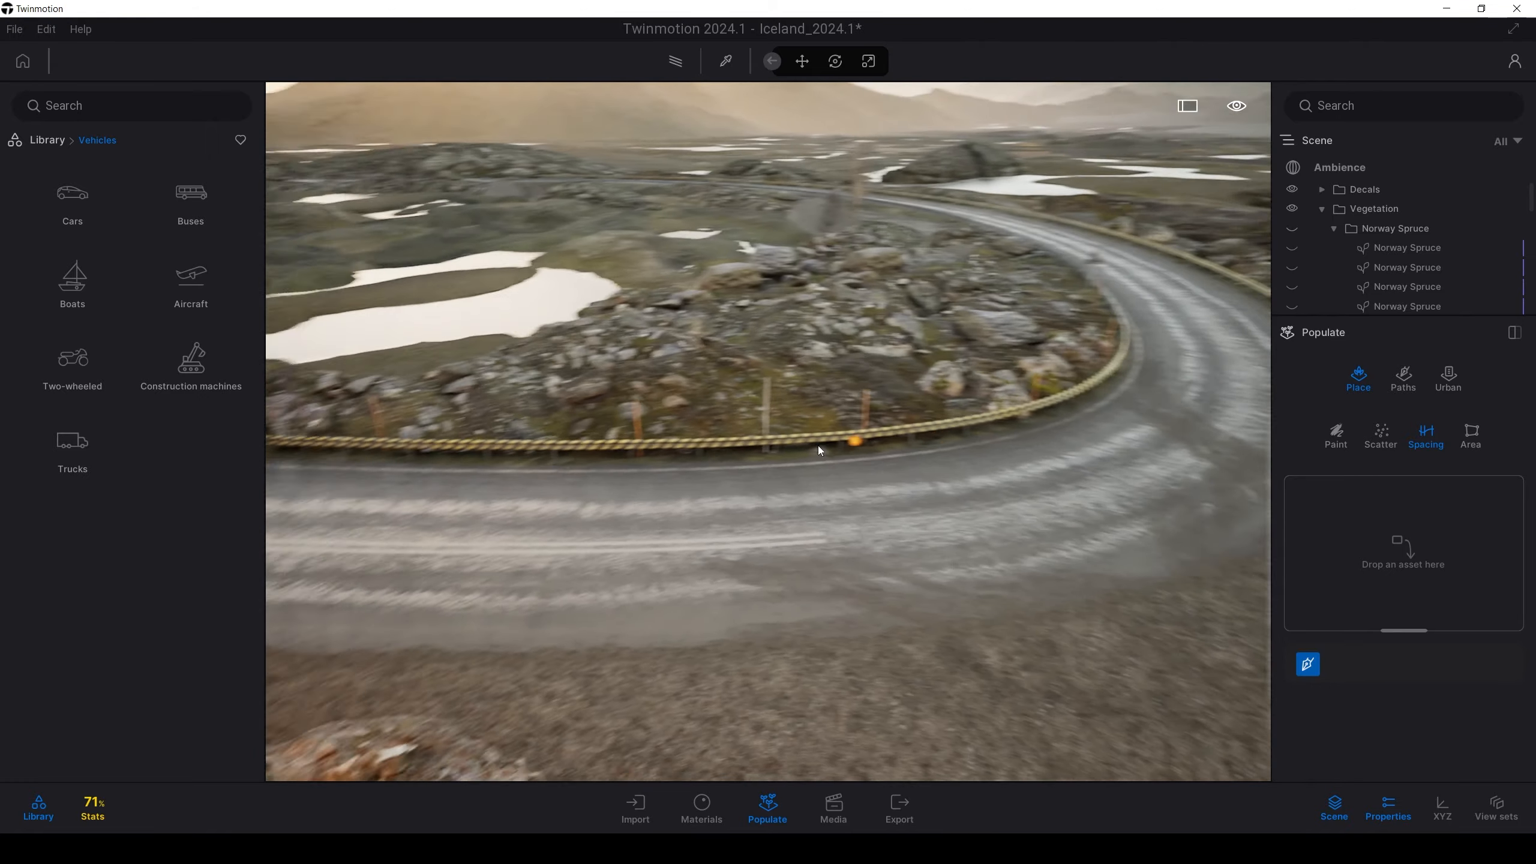
pyautogui.moveTo(609, 443); pyautogui.dragTo(925, 475, button='right')
pyautogui.press('d')
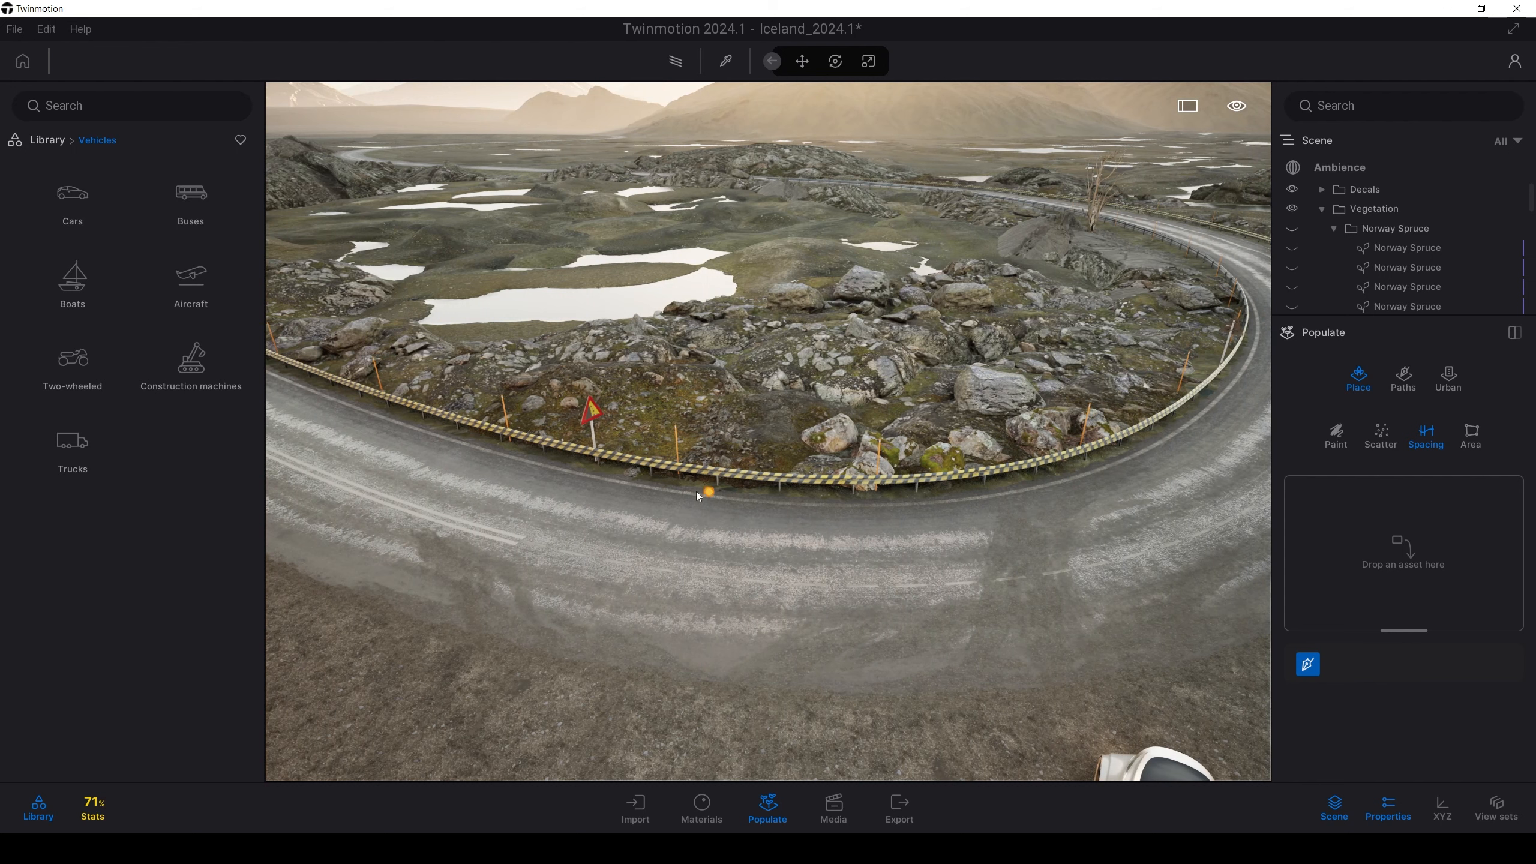
# Draw a six-point spacing path along the guardrail around the road bend
pyautogui.click(329, 390)
pyautogui.click(574, 468)
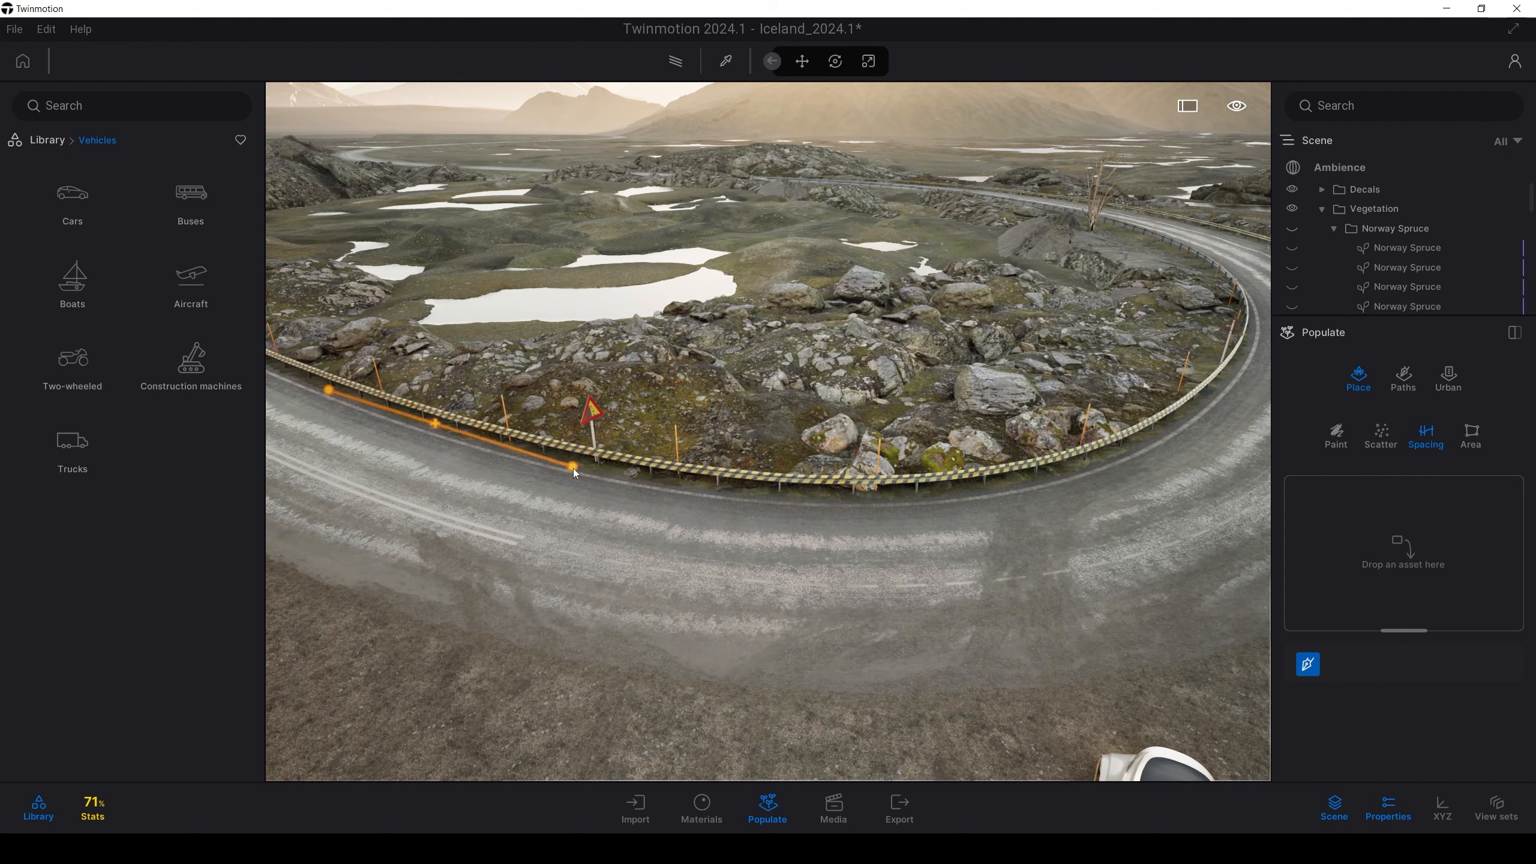
pyautogui.click(686, 481)
pyautogui.click(954, 496)
pyautogui.click(1152, 445)
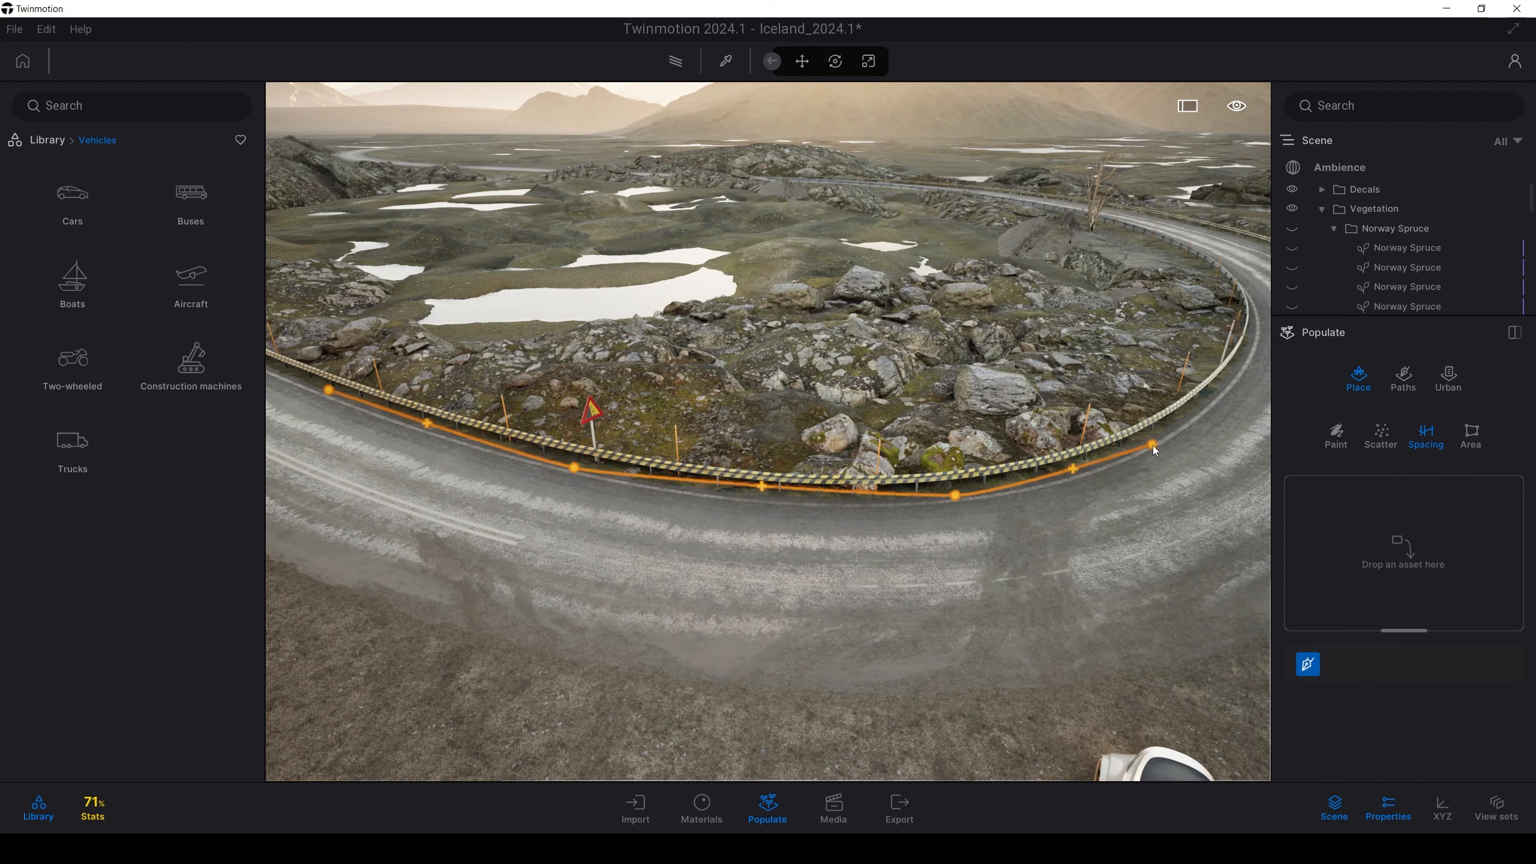
pyautogui.click(1244, 373)
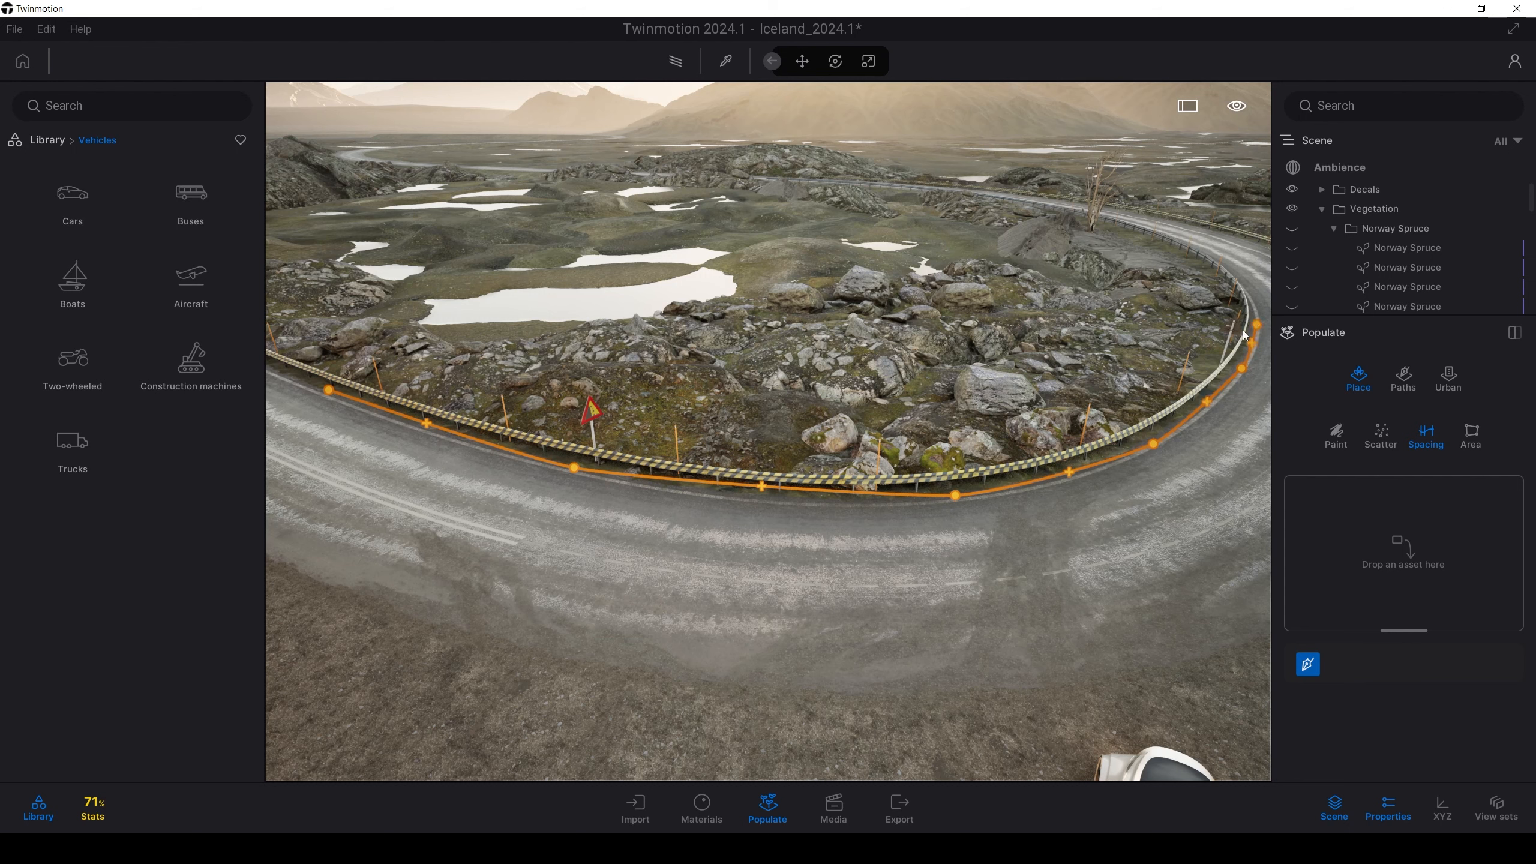
pyautogui.doubleClick(1254, 328)
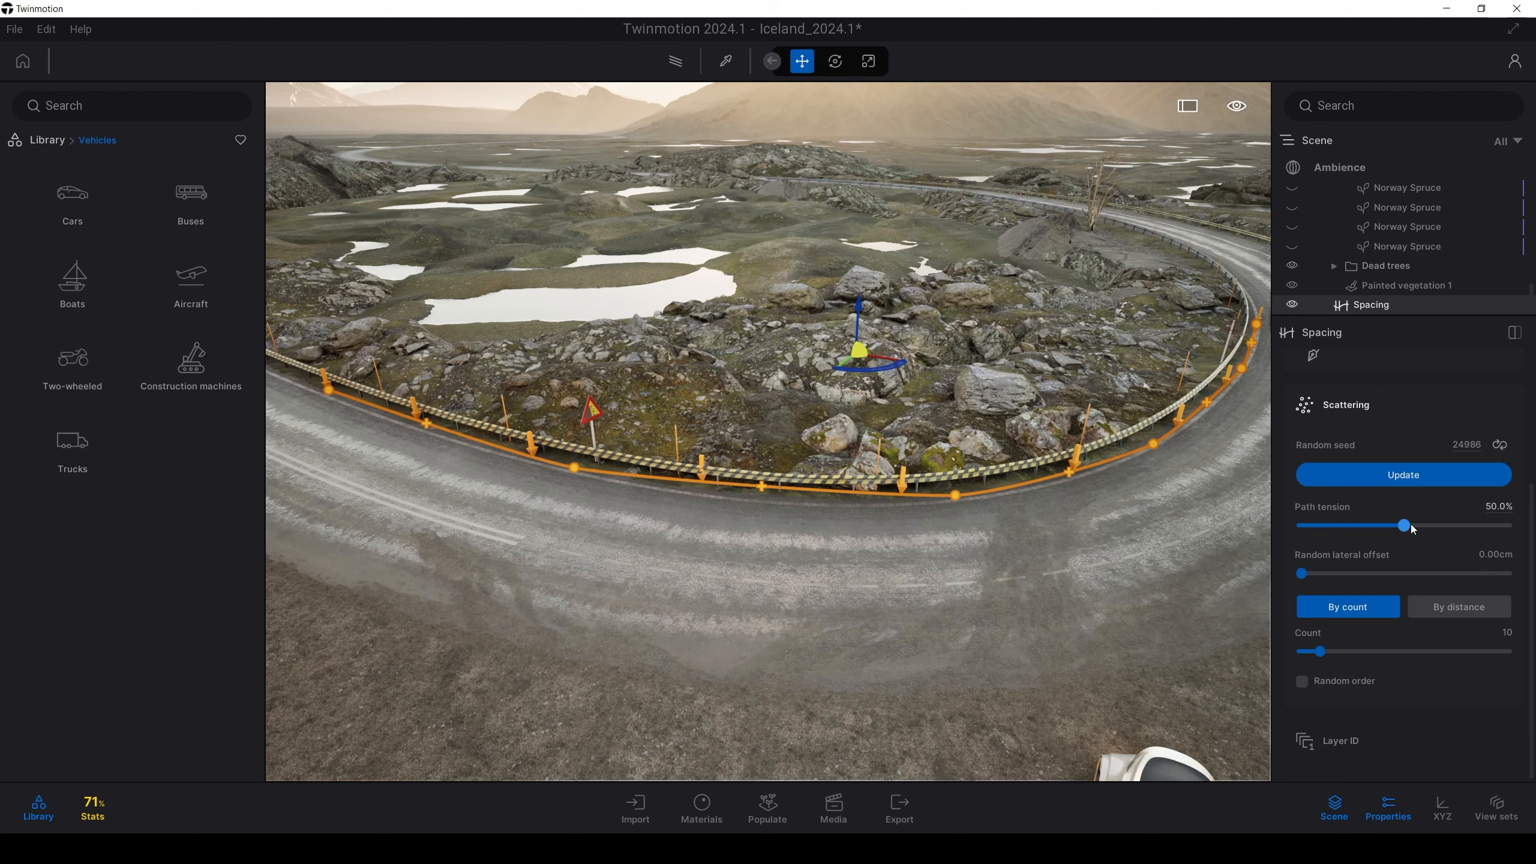
# Lower the spacing path's Path tension to 0.0%
pyautogui.moveTo(1412, 526); pyautogui.dragTo(1300, 527)
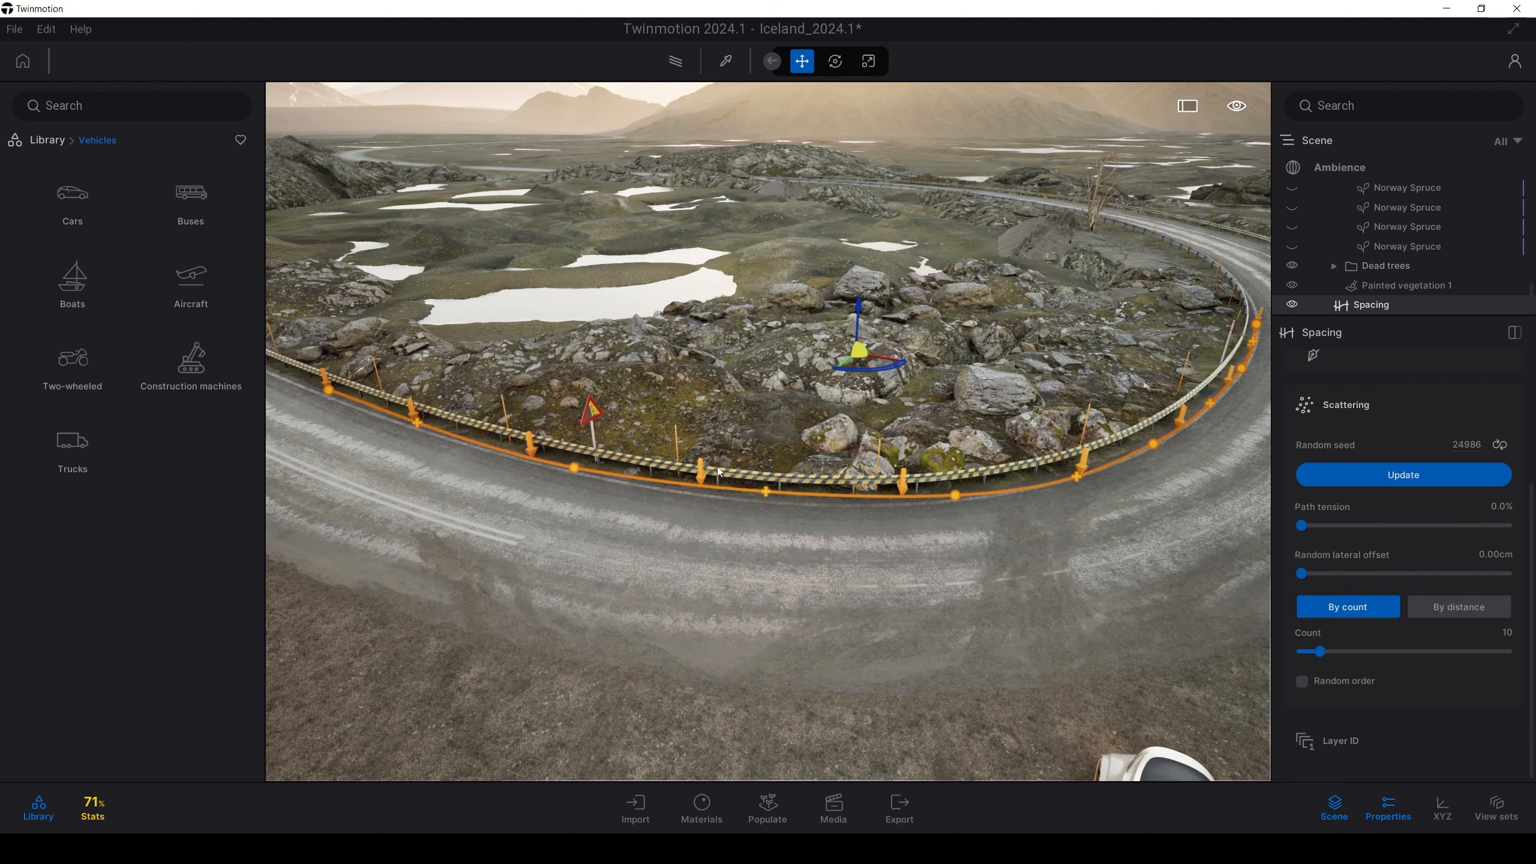
pyautogui.moveTo(1304, 526)
pyautogui.mouseDown()
pyautogui.moveTo(1509, 526)
pyautogui.moveTo(1301, 526)
pyautogui.mouseUp()
pyautogui.press('w')
pyautogui.press('d')
pyautogui.scroll(3, 1301, 544)
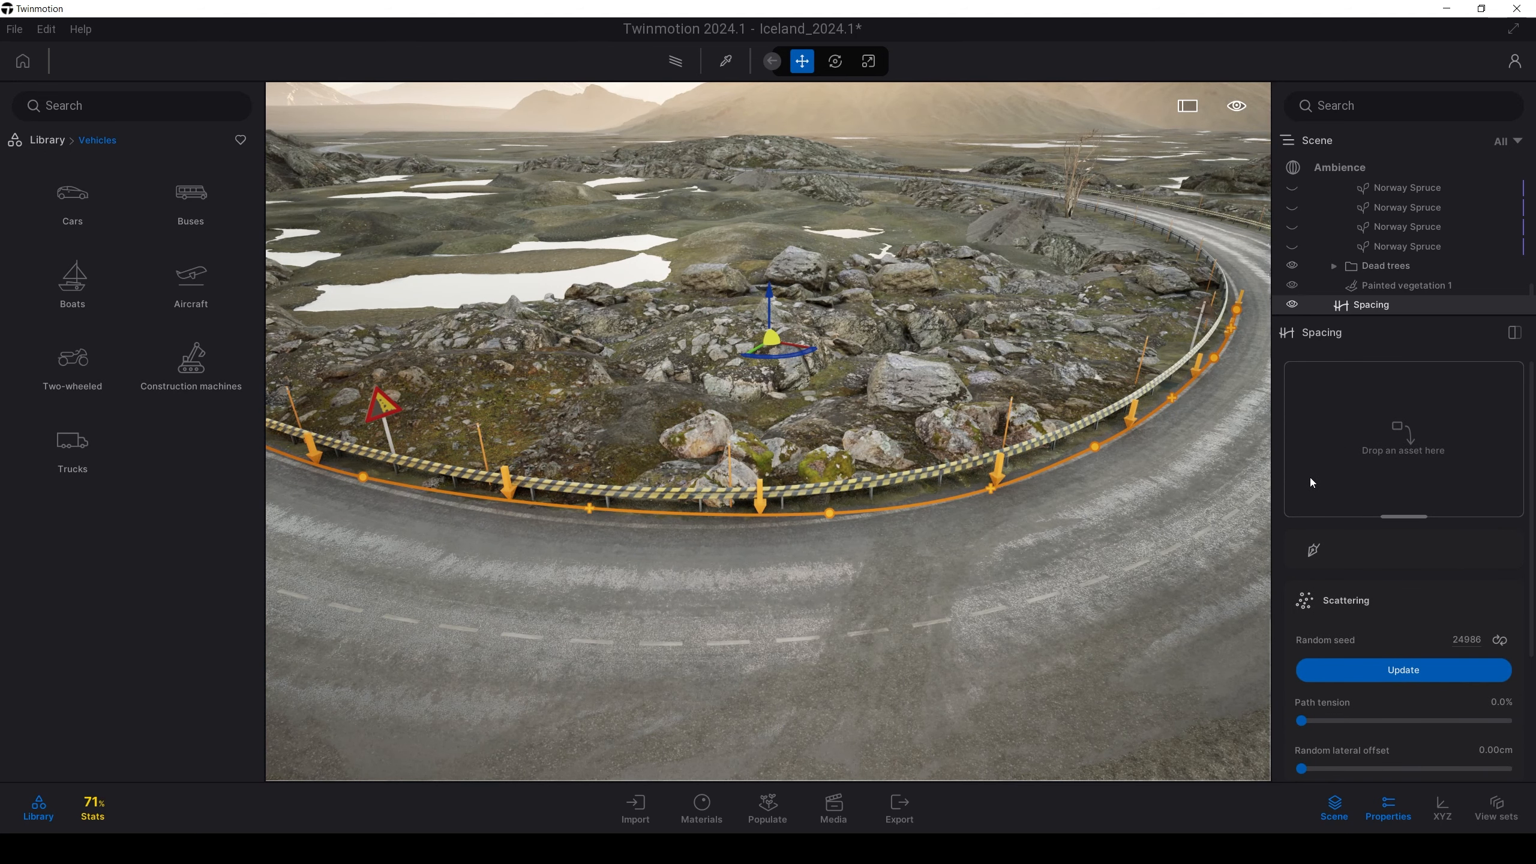
# From Library > Vegetation > Trees, drop a falsecypress onto the spacing path
pyautogui.click(49, 143)
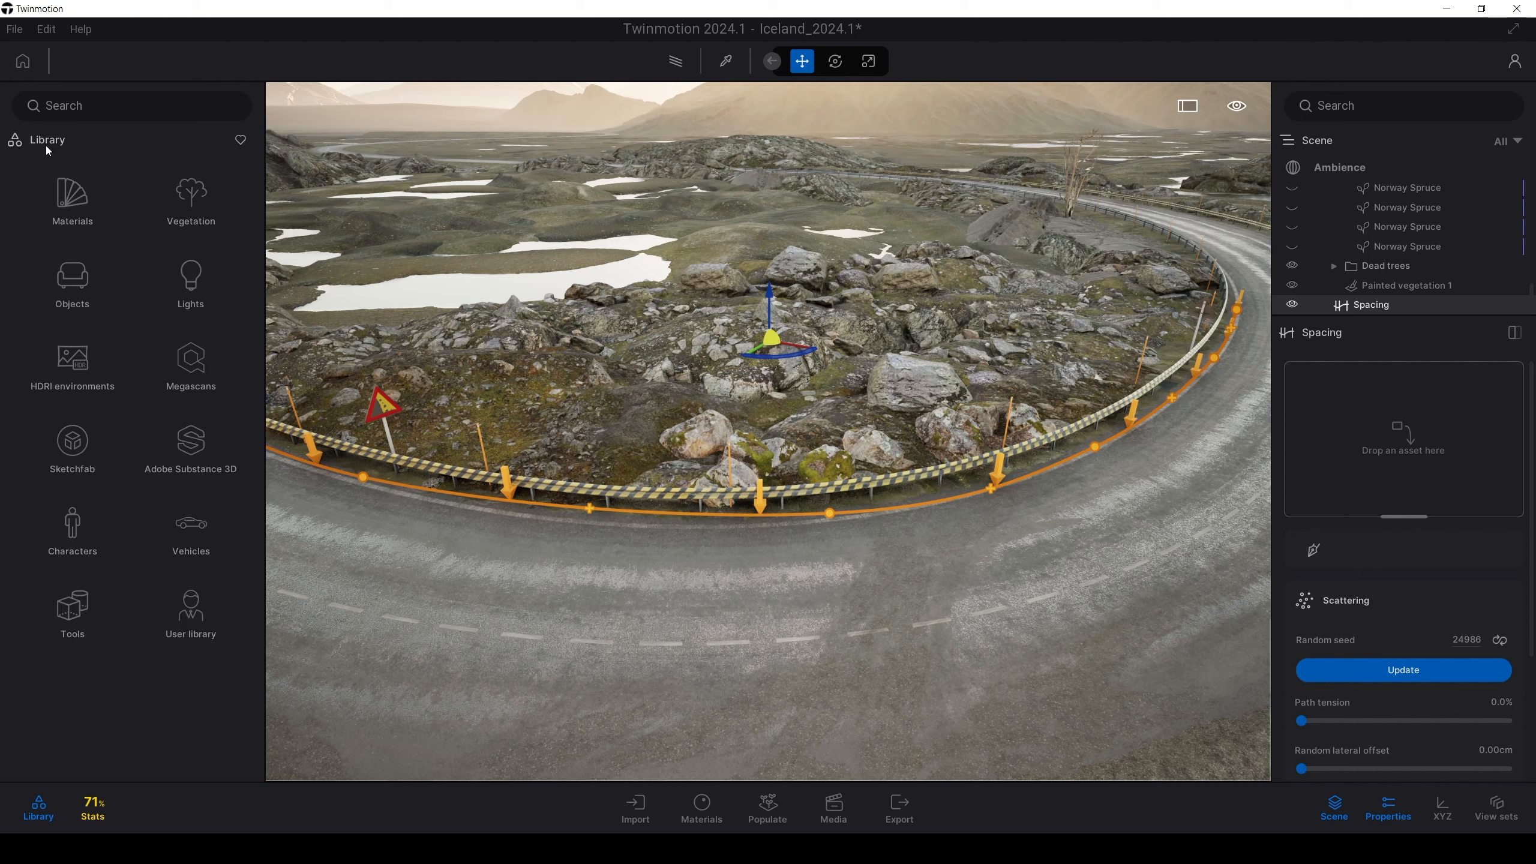
pyautogui.click(179, 195)
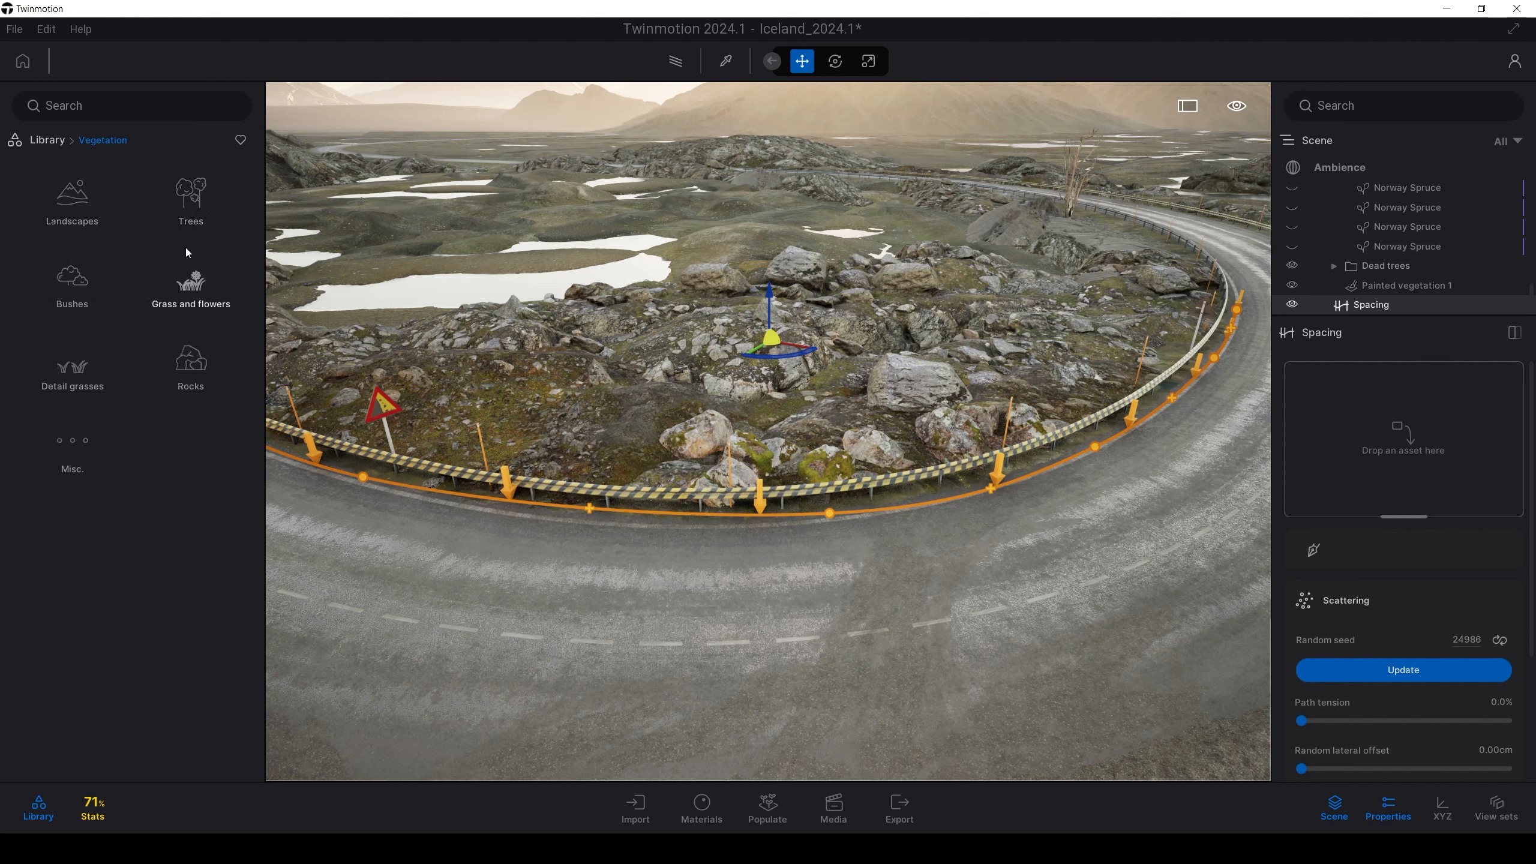
pyautogui.click(189, 200)
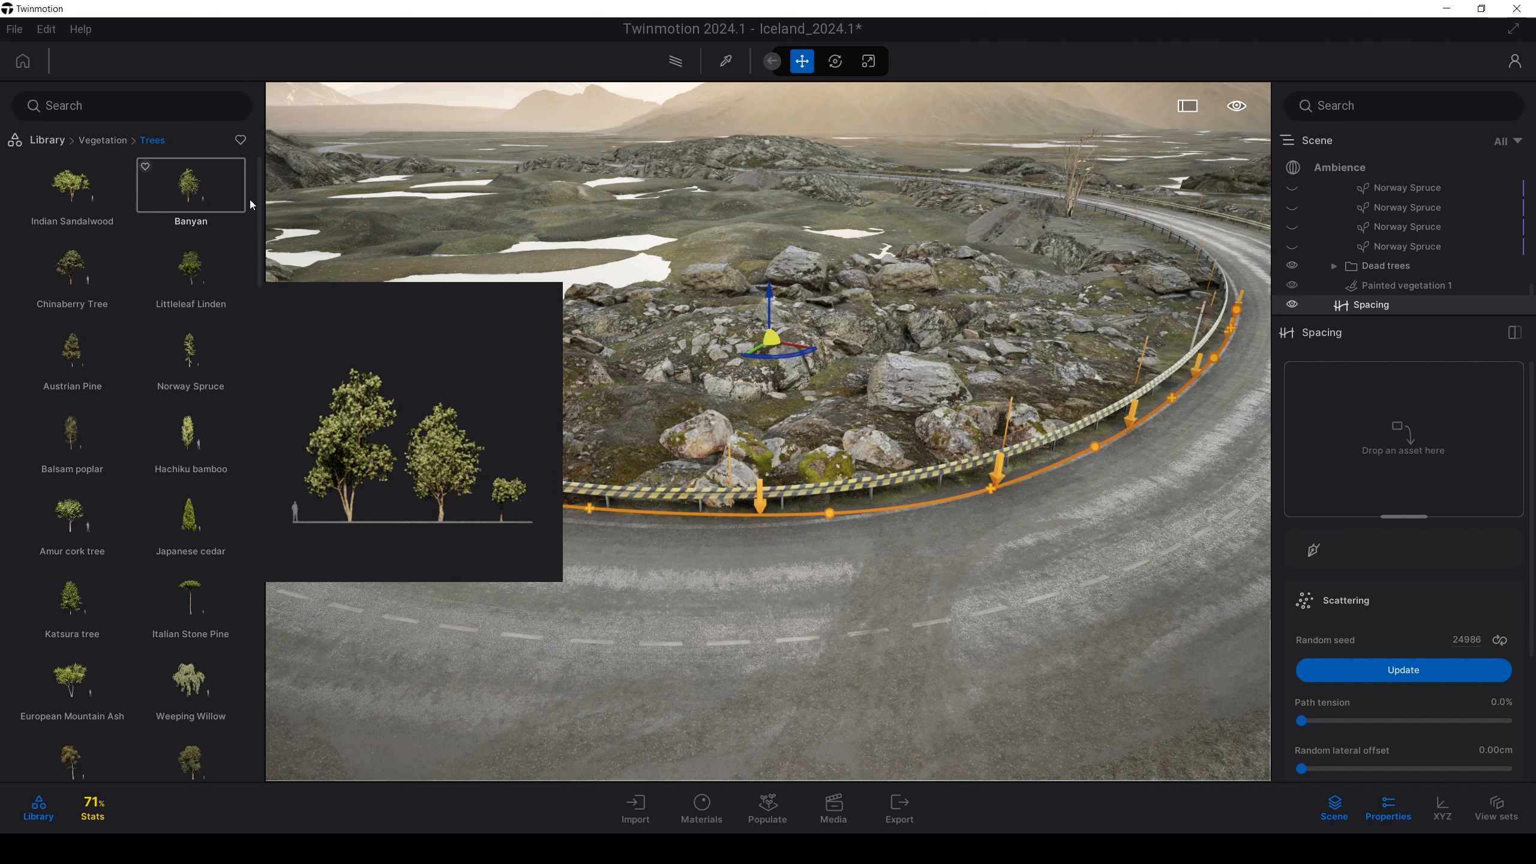
pyautogui.moveTo(257, 207); pyautogui.dragTo(262, 317)
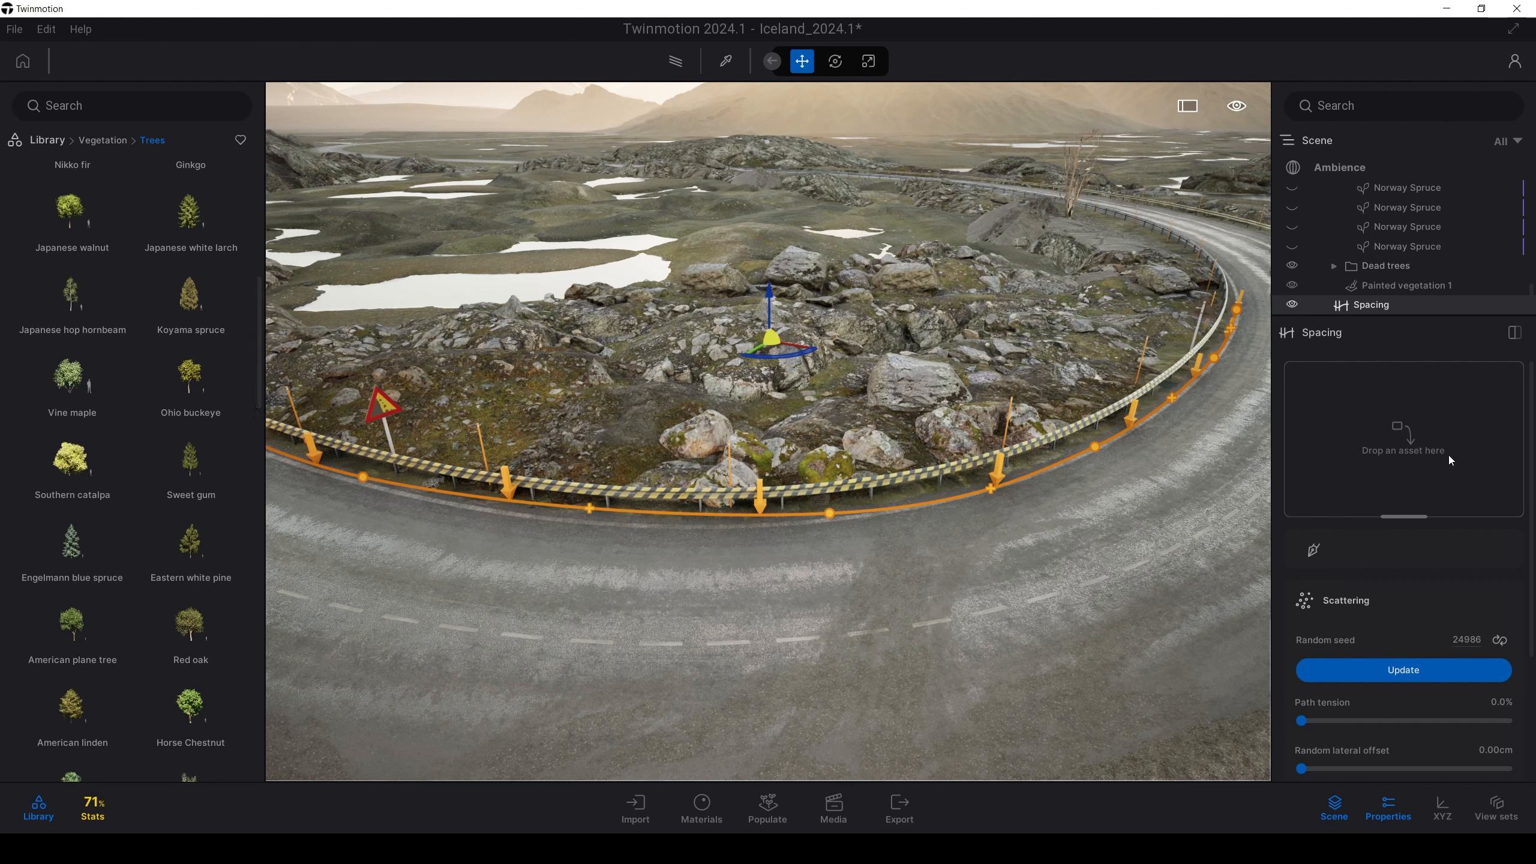
pyautogui.moveTo(254, 307); pyautogui.dragTo(256, 409)
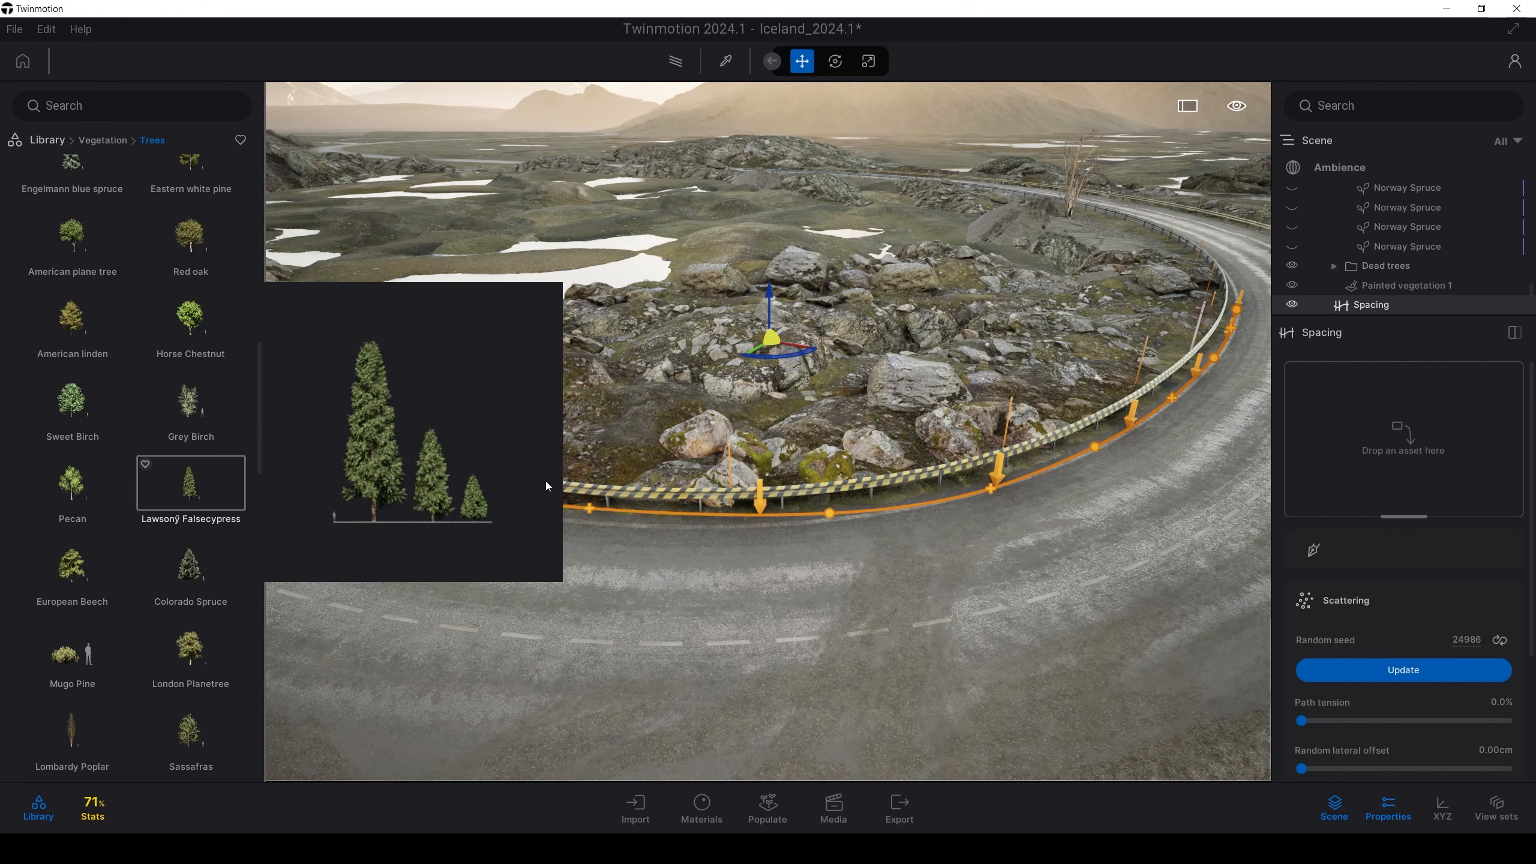
pyautogui.moveTo(547, 486); pyautogui.dragTo(1368, 440)
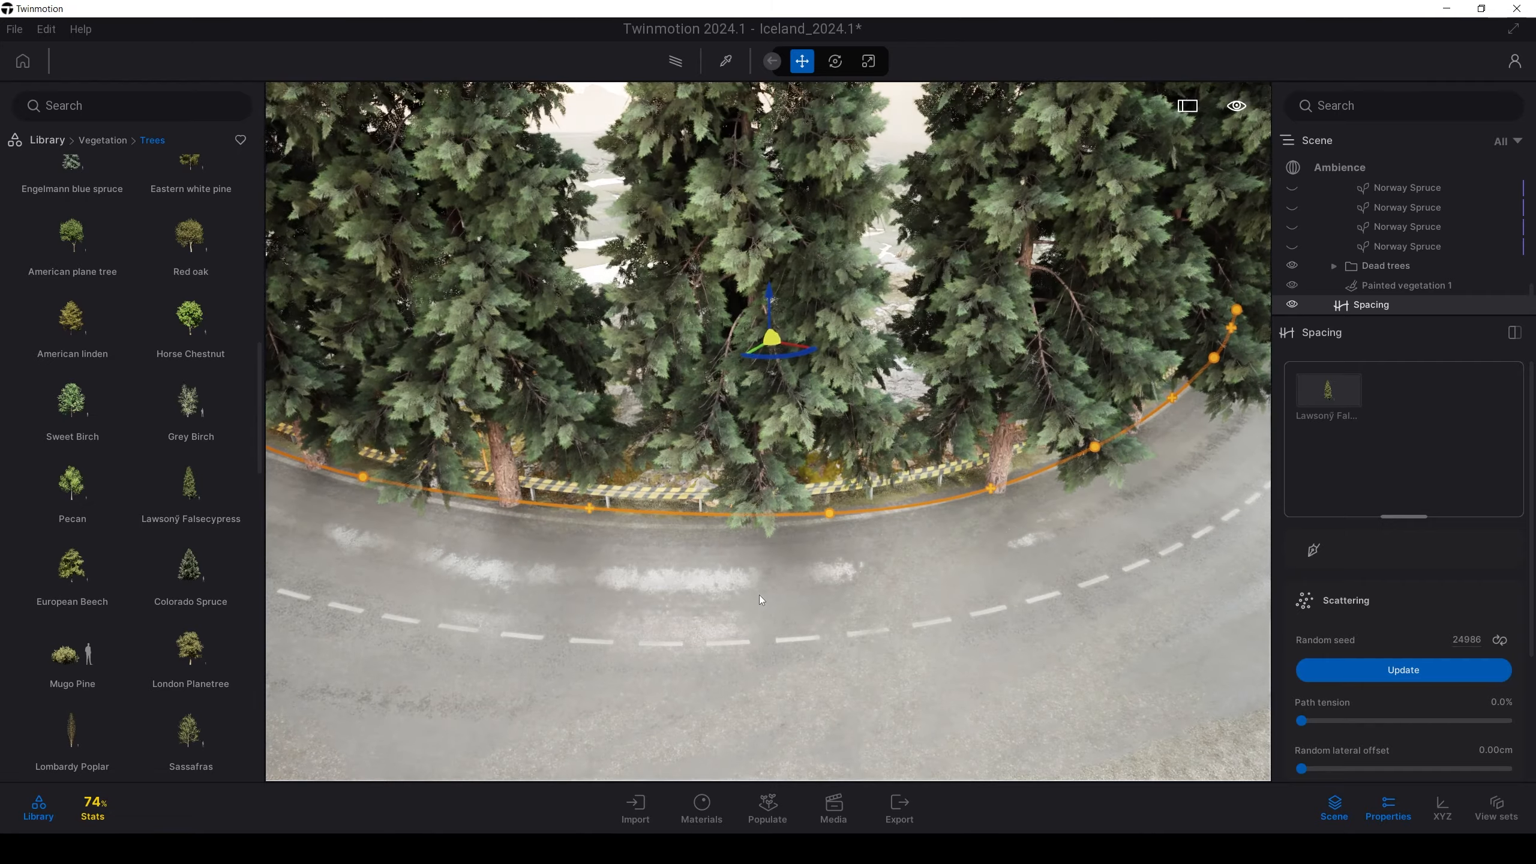
pyautogui.moveTo(759, 595); pyautogui.dragTo(722, 459, button='right')
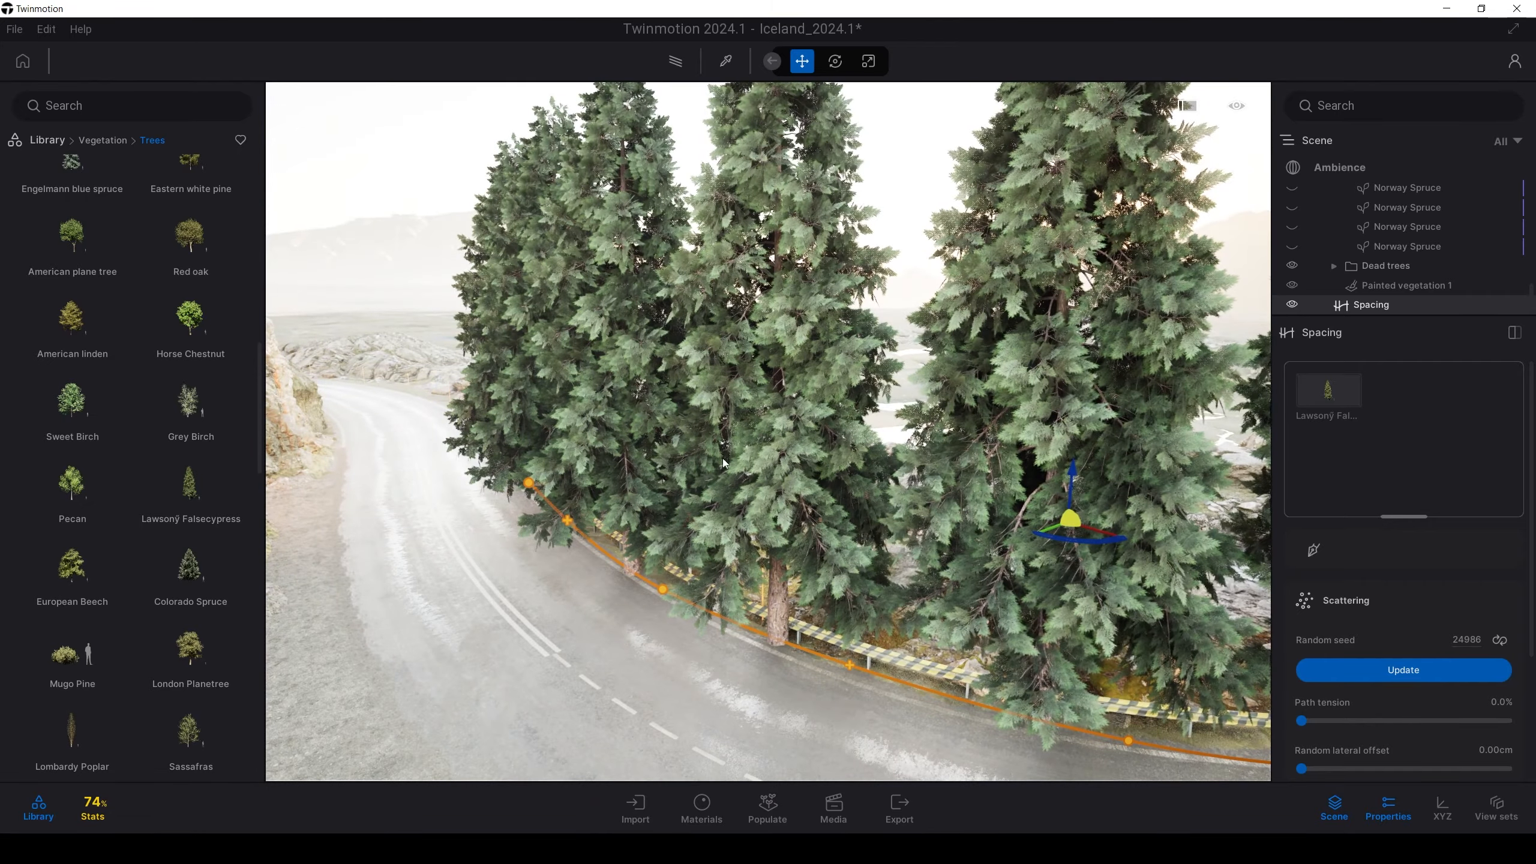
# Delete the falsecypress asset from the spacing path via its options menu
pyautogui.click(1328, 387)
pyautogui.click(1327, 374)
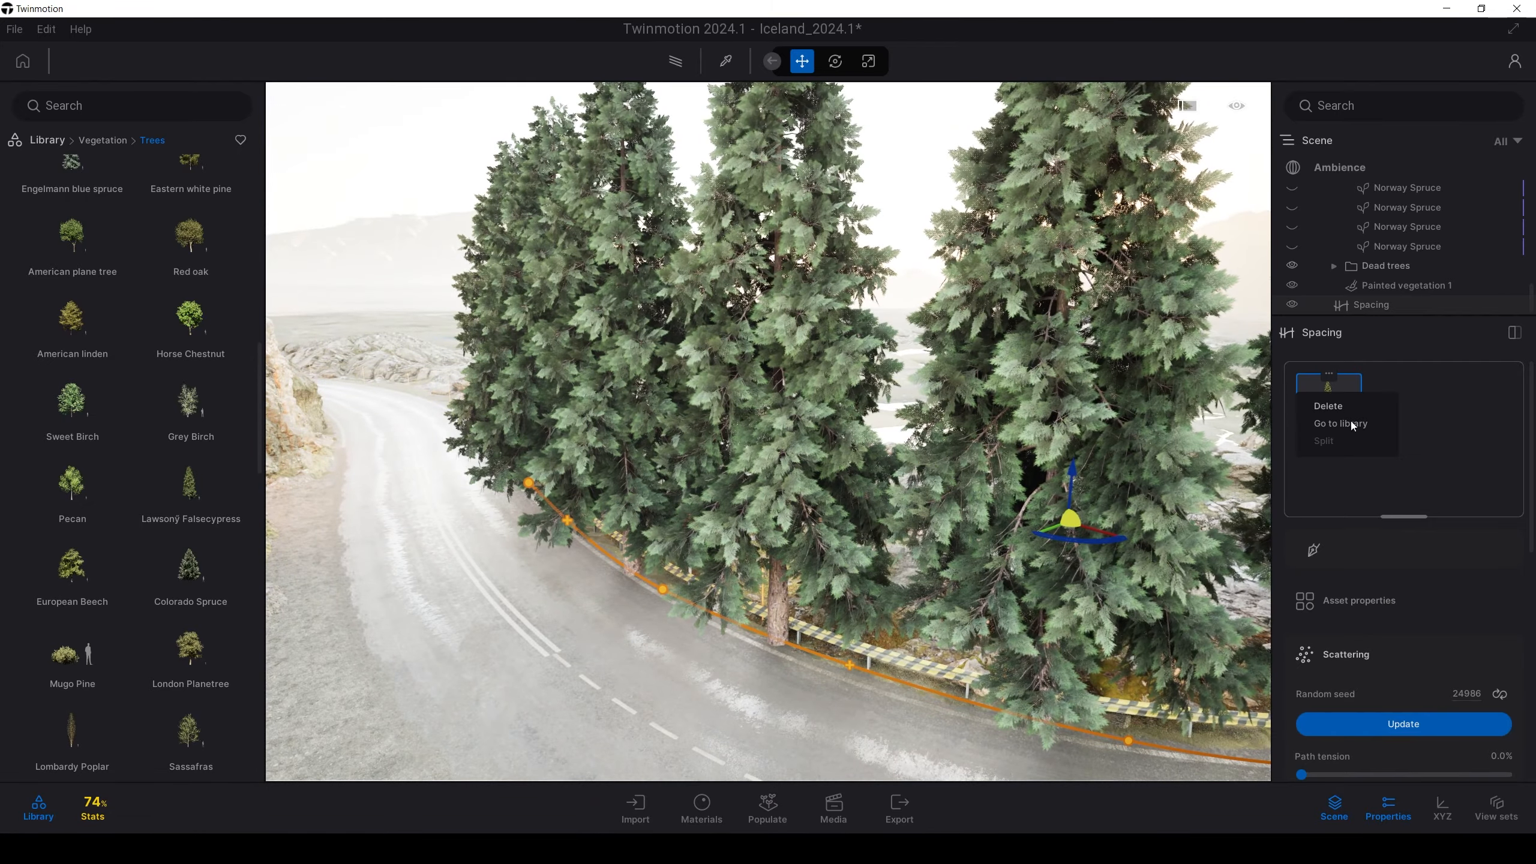
pyautogui.click(1328, 405)
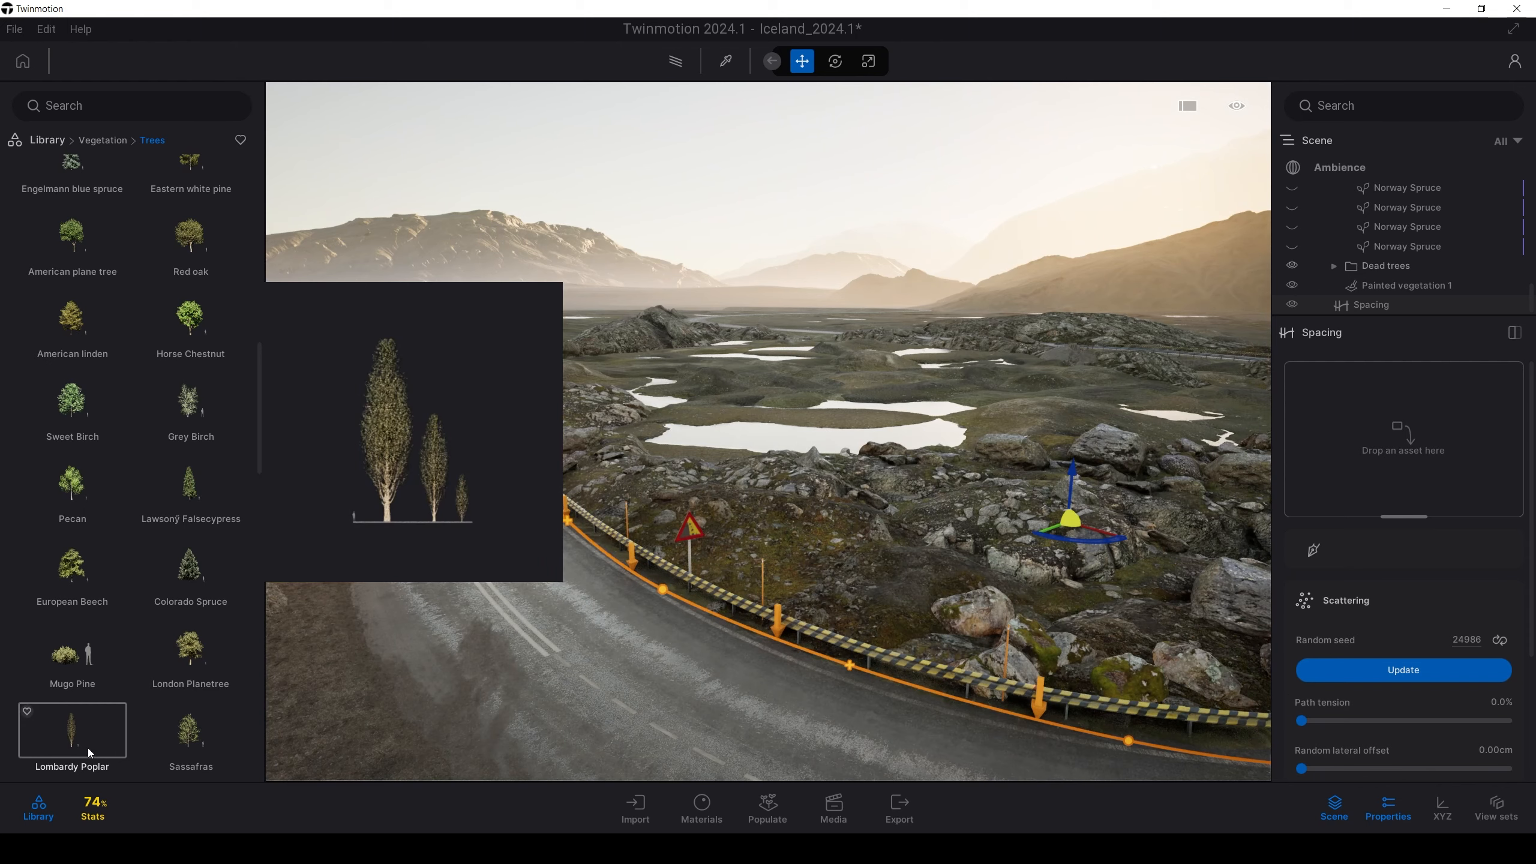
pyautogui.scroll(-10, 95, 716)
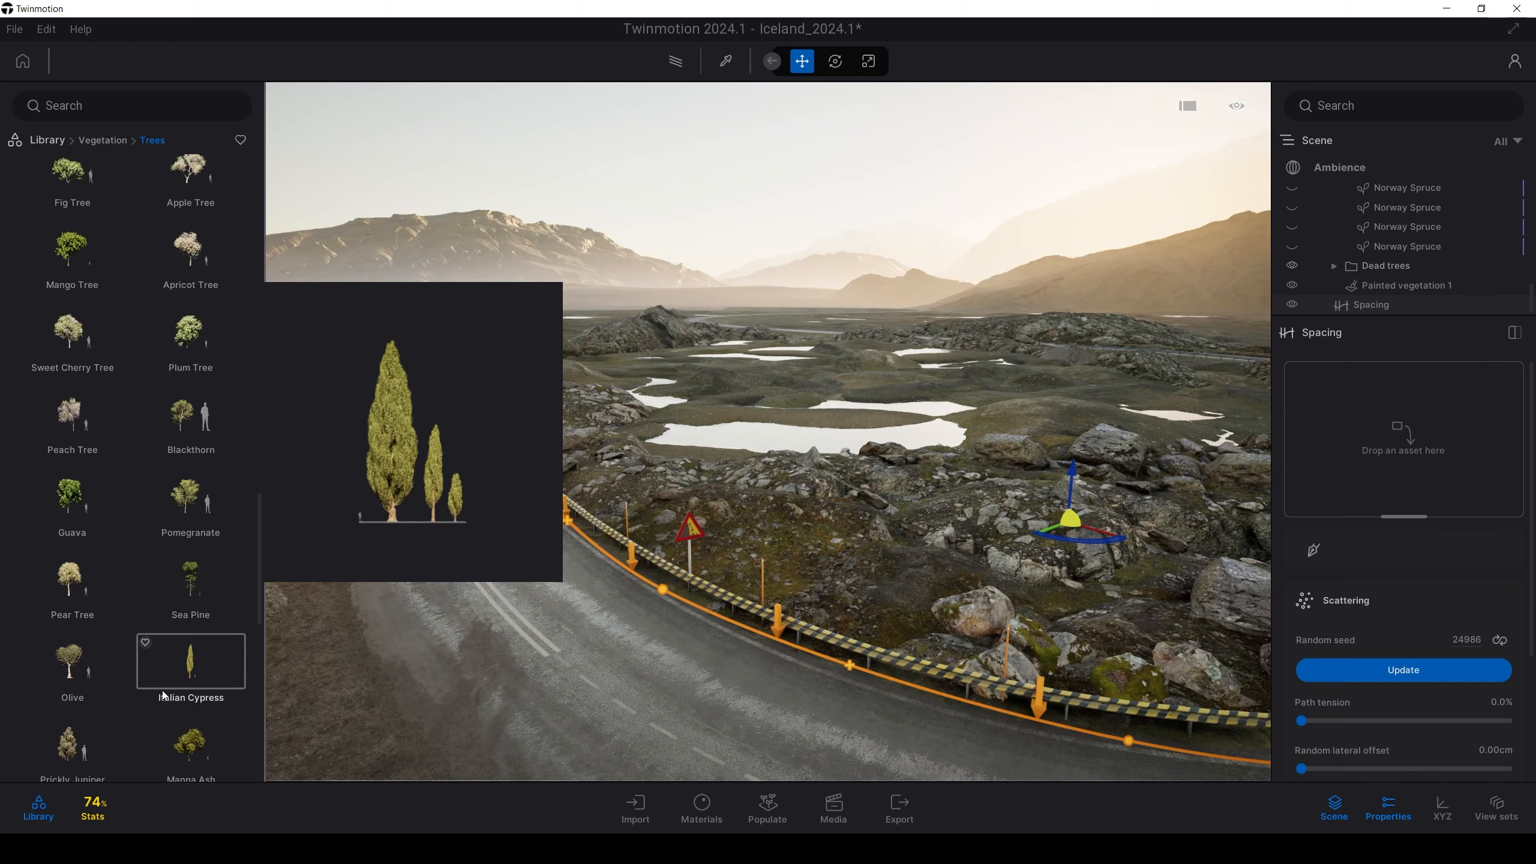
# Drop Italian Cypress onto the spacing path and select it
pyautogui.moveTo(187, 675); pyautogui.dragTo(1373, 448)
pyautogui.moveTo(735, 487); pyautogui.dragTo(870, 465, button='right')
pyautogui.press('w')
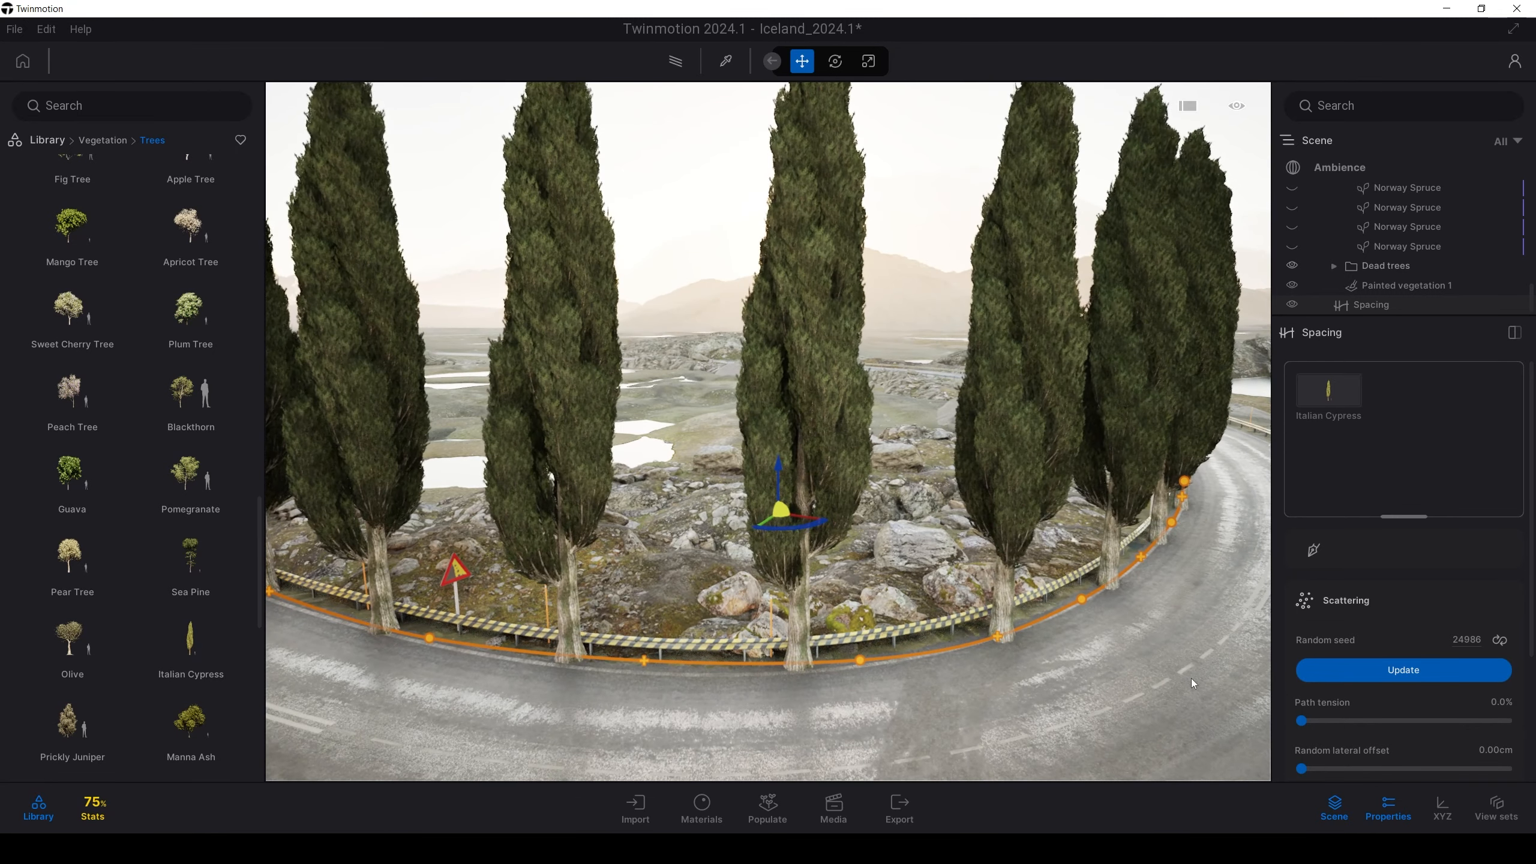
pyautogui.scroll(-5, 1525, 467)
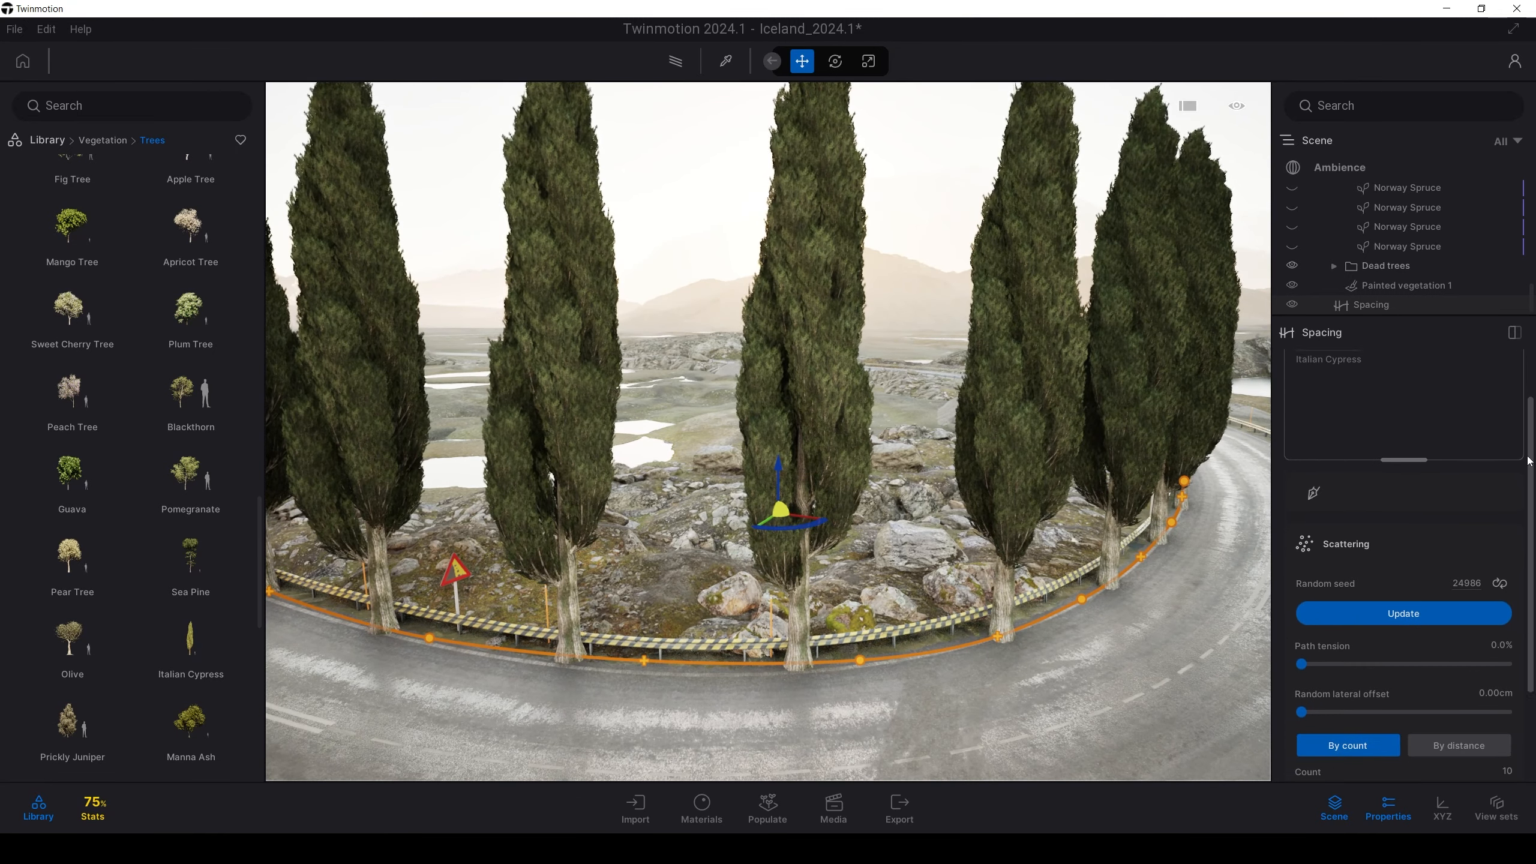
pyautogui.scroll(5, 1525, 467)
pyautogui.click(1328, 397)
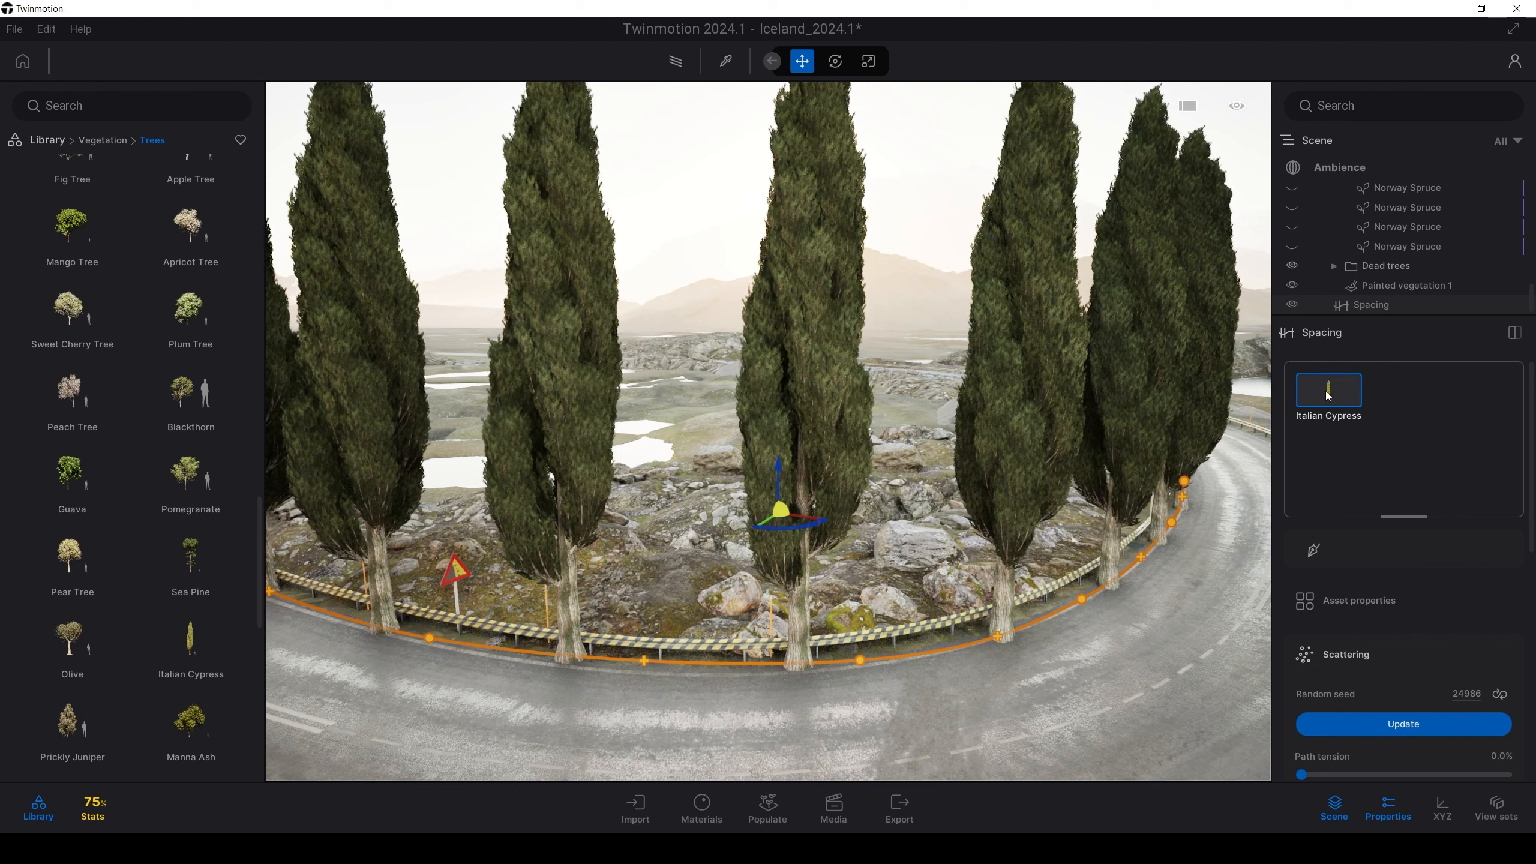
# Set the cypresses' Scale offset to 0.49 and Random scale to 0.13
pyautogui.scroll(-10, 1516, 513)
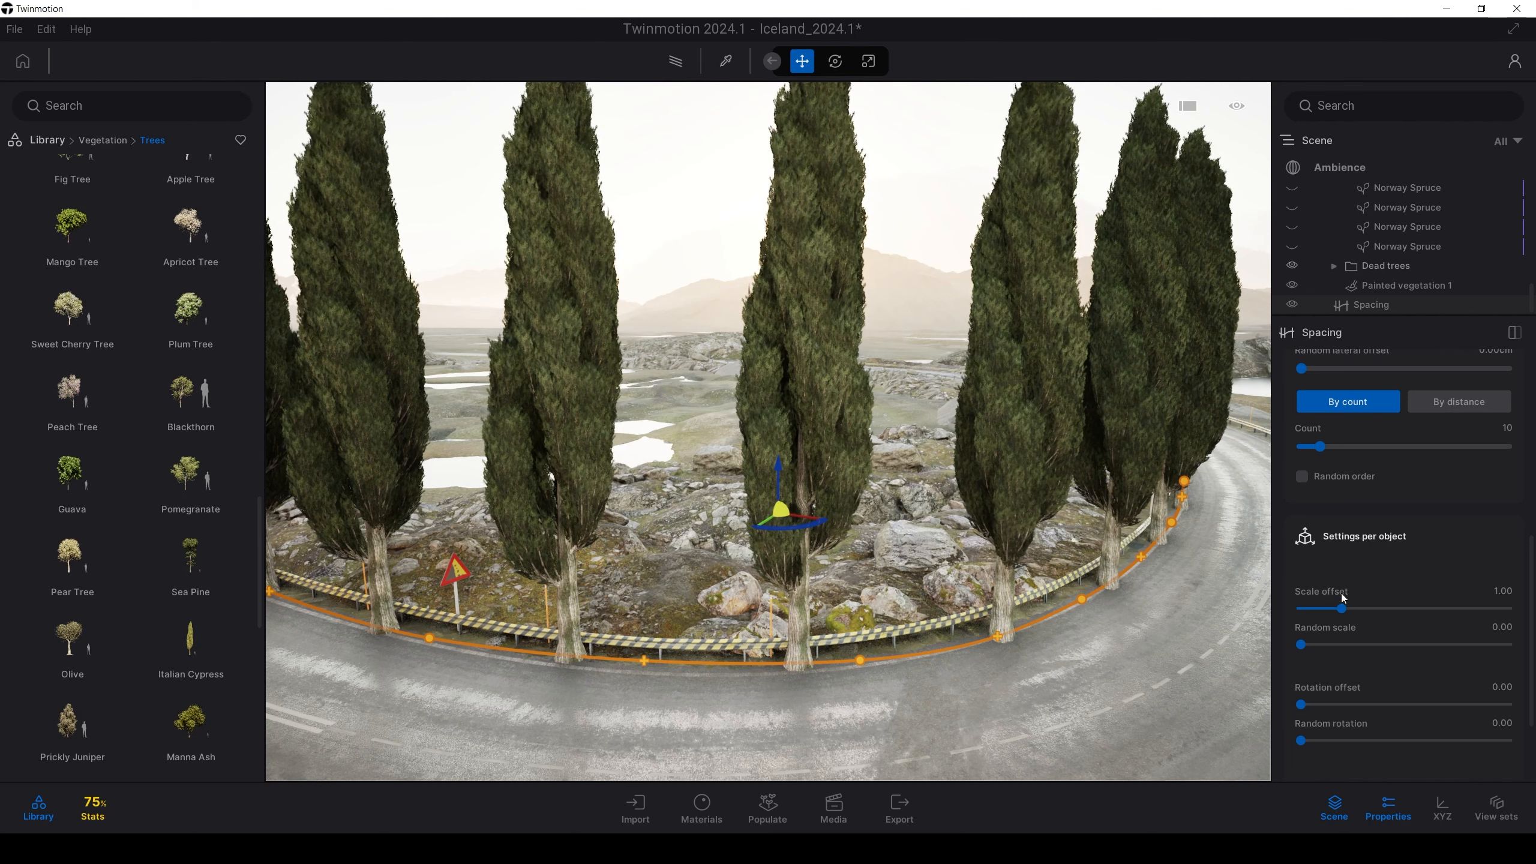
pyautogui.moveTo(1347, 615); pyautogui.dragTo(1321, 613)
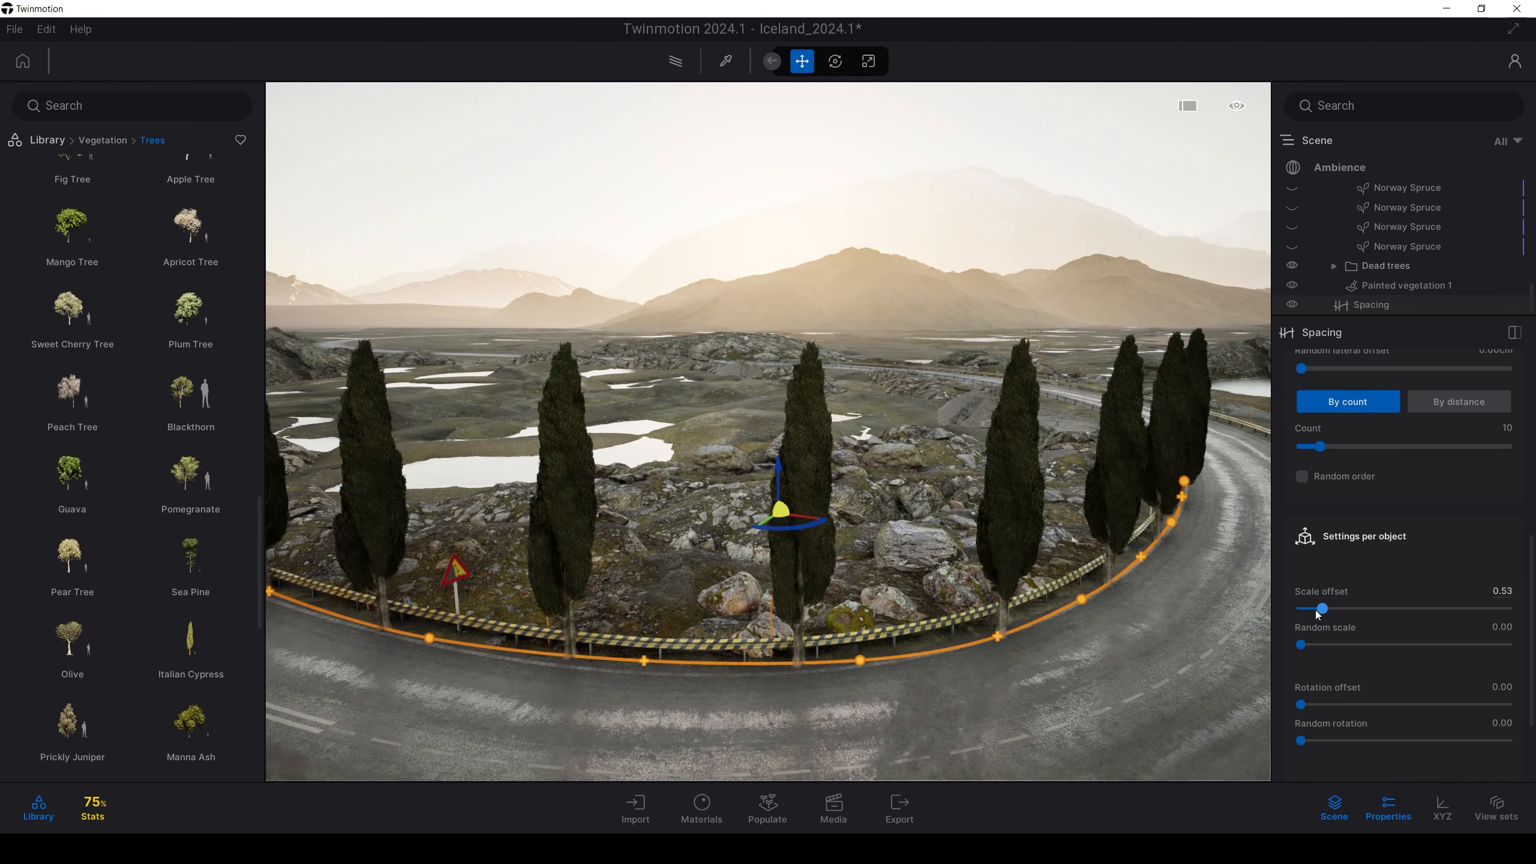
pyautogui.moveTo(1317, 611); pyautogui.dragTo(1314, 610)
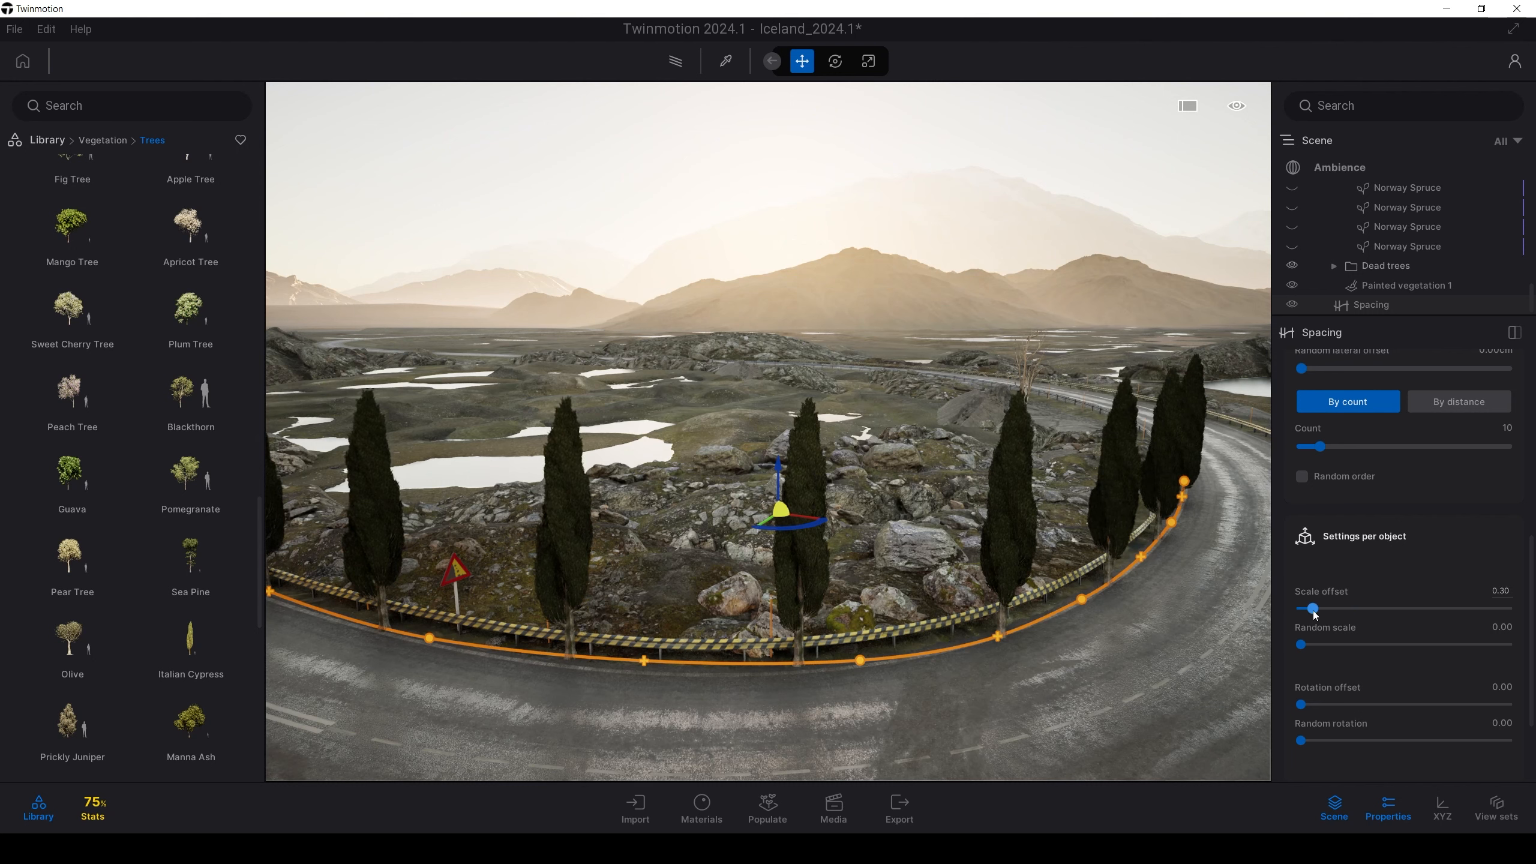
pyautogui.moveTo(1316, 616); pyautogui.dragTo(1319, 609)
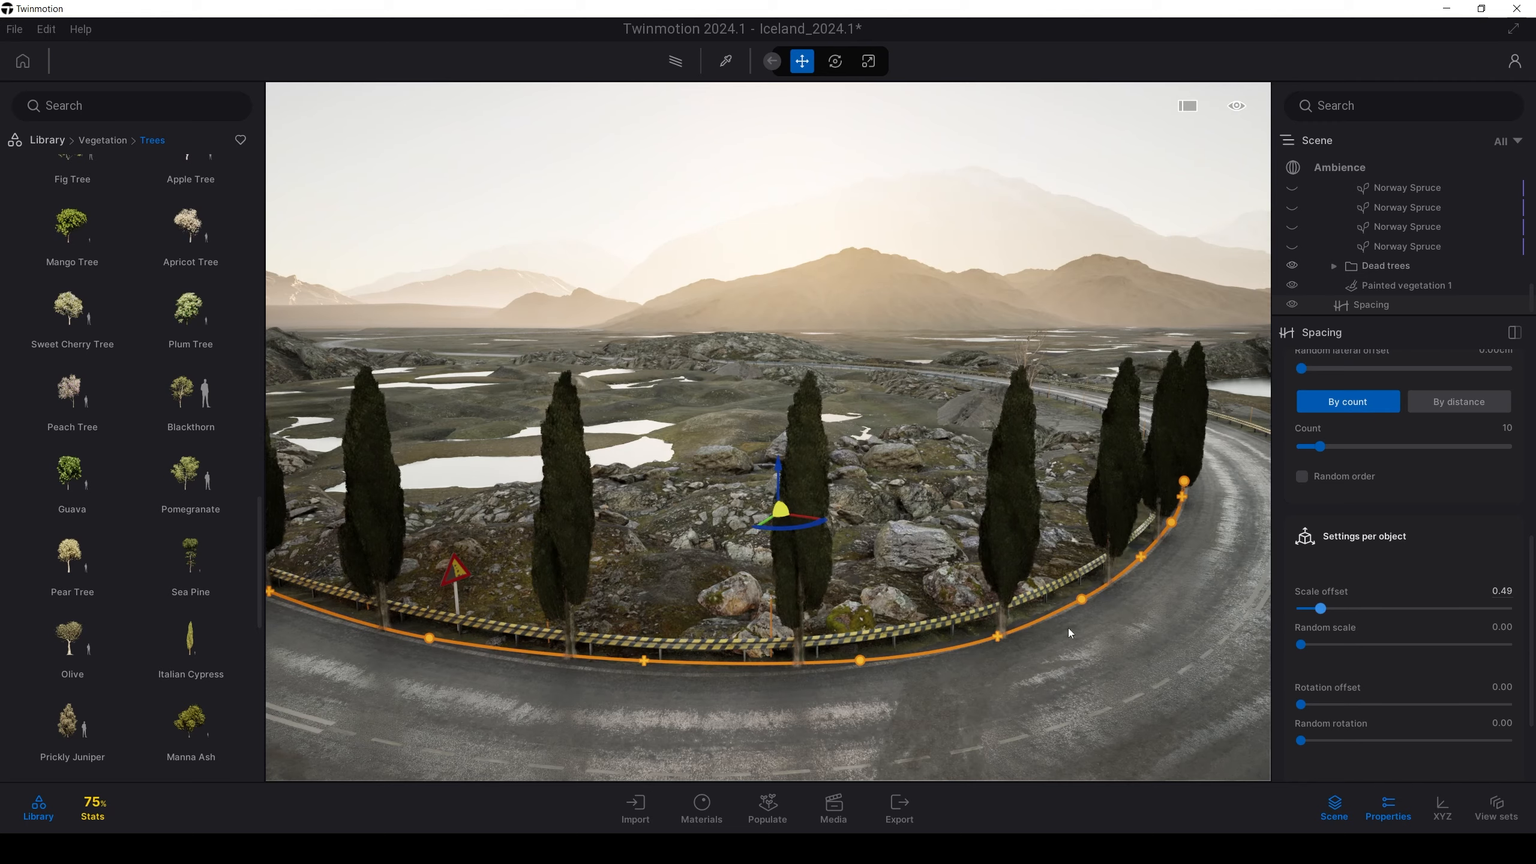
pyautogui.moveTo(974, 541); pyautogui.dragTo(1023, 528, button='right')
pyautogui.press('w')
pyautogui.moveTo(1312, 646); pyautogui.dragTo(1330, 646)
pyautogui.press('s')
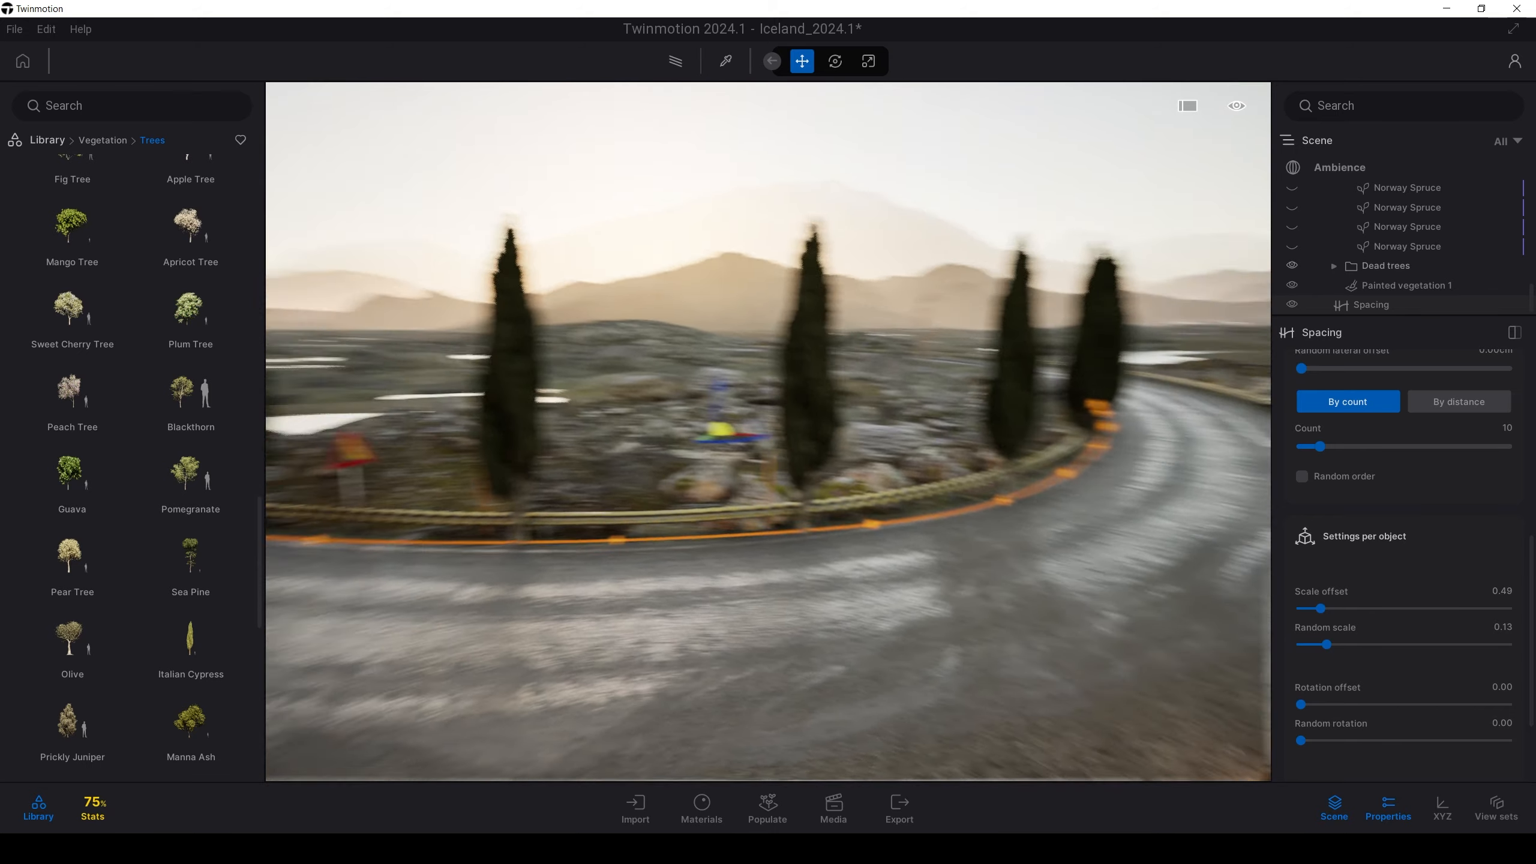
pyautogui.moveTo(1089, 509); pyautogui.dragTo(1066, 507, button='right')
# Set Rotation offset to 97.57 and Random rotation to 0.21
pyautogui.moveTo(1313, 706); pyautogui.dragTo(1337, 706)
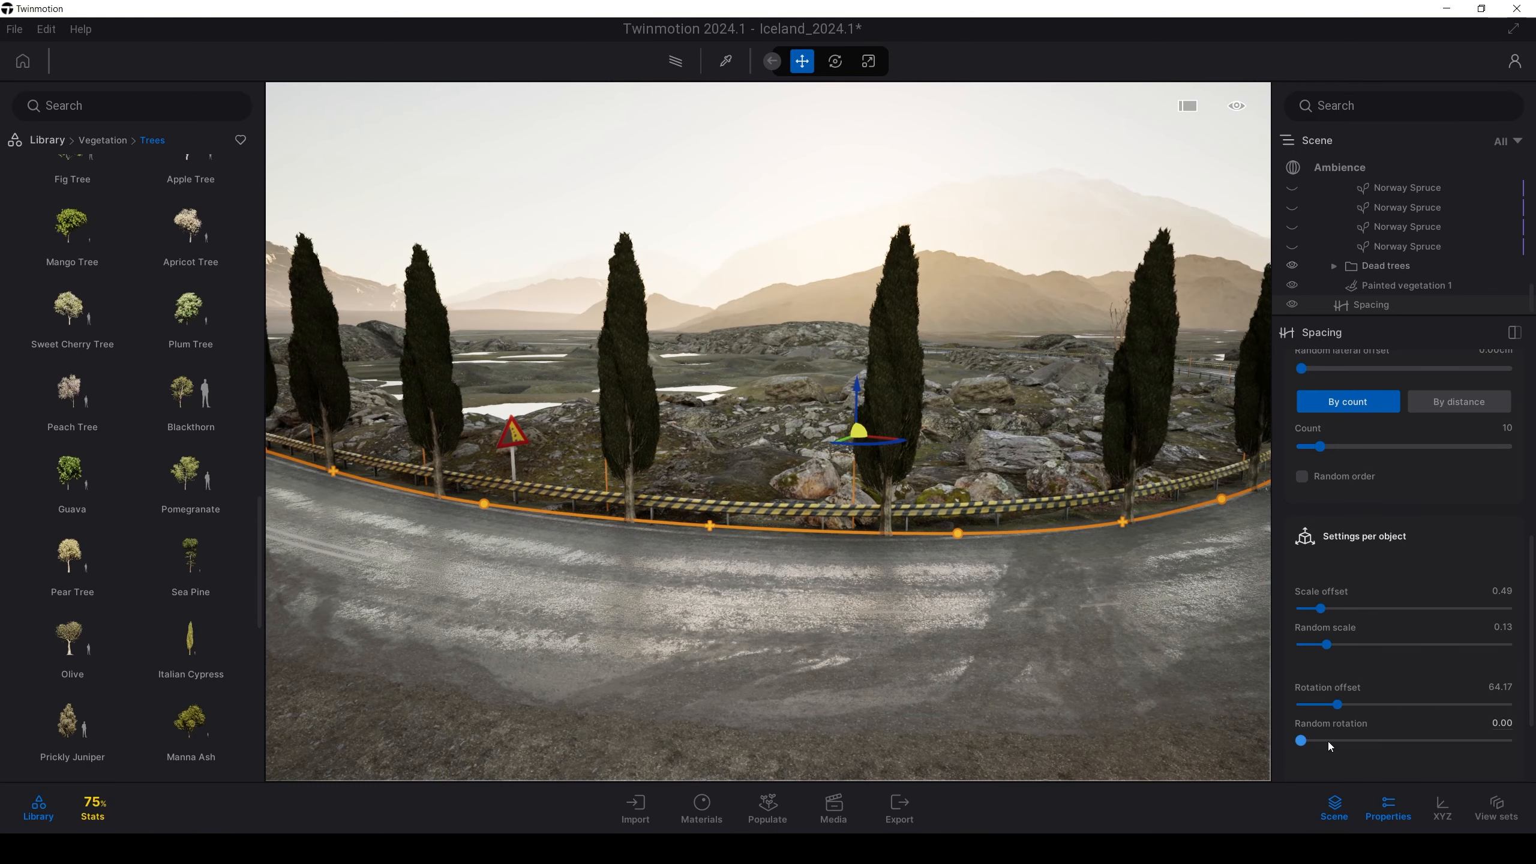
pyautogui.moveTo(1337, 705); pyautogui.dragTo(1346, 742)
pyautogui.scroll(-3, 1351, 707)
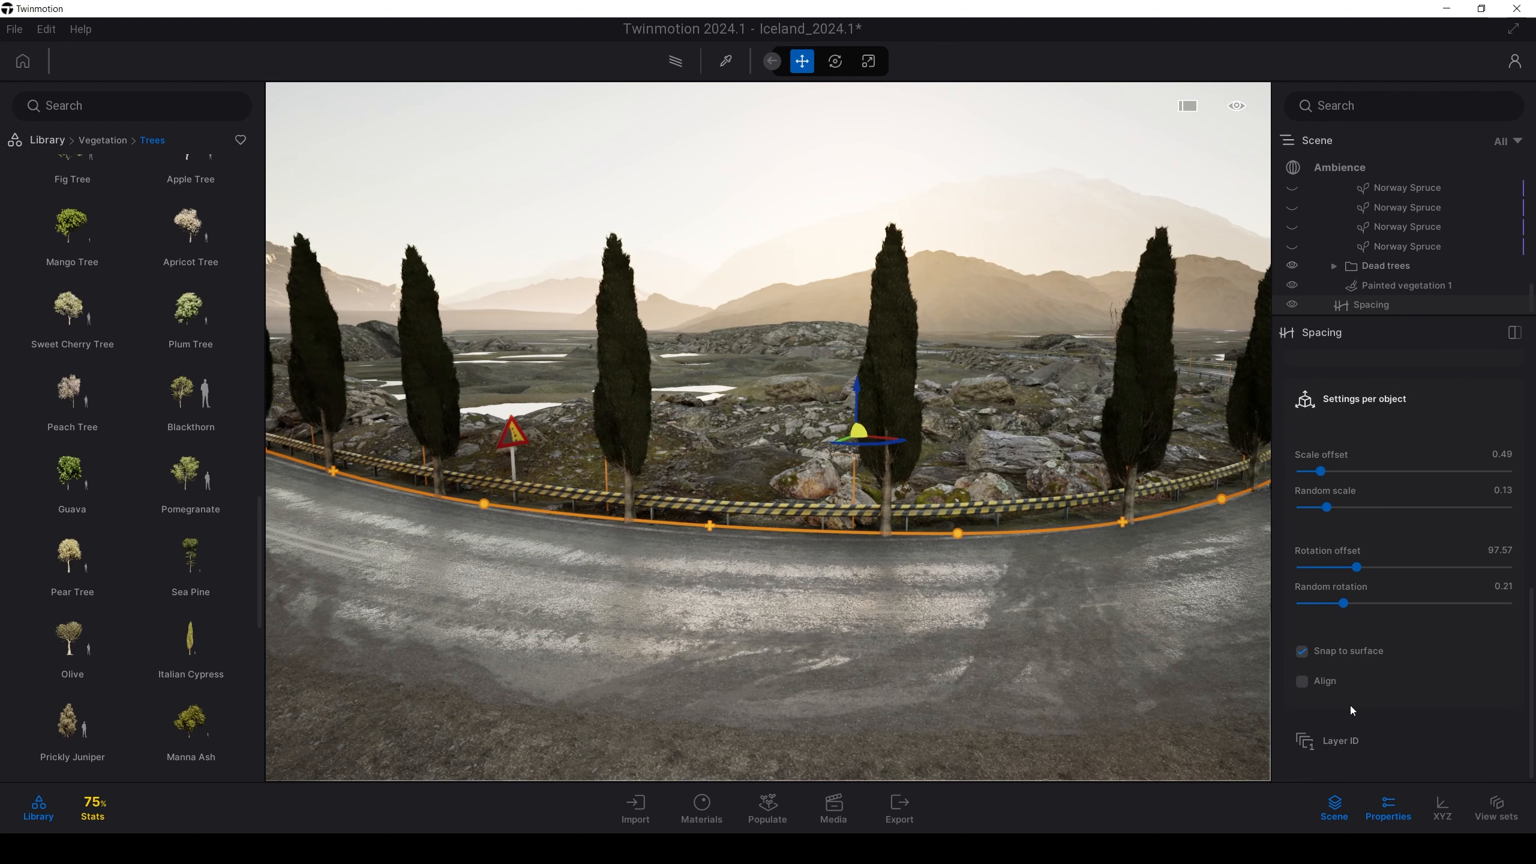
# Toggle Snap to surface off and back on for the spaced cypresses
pyautogui.press('w')
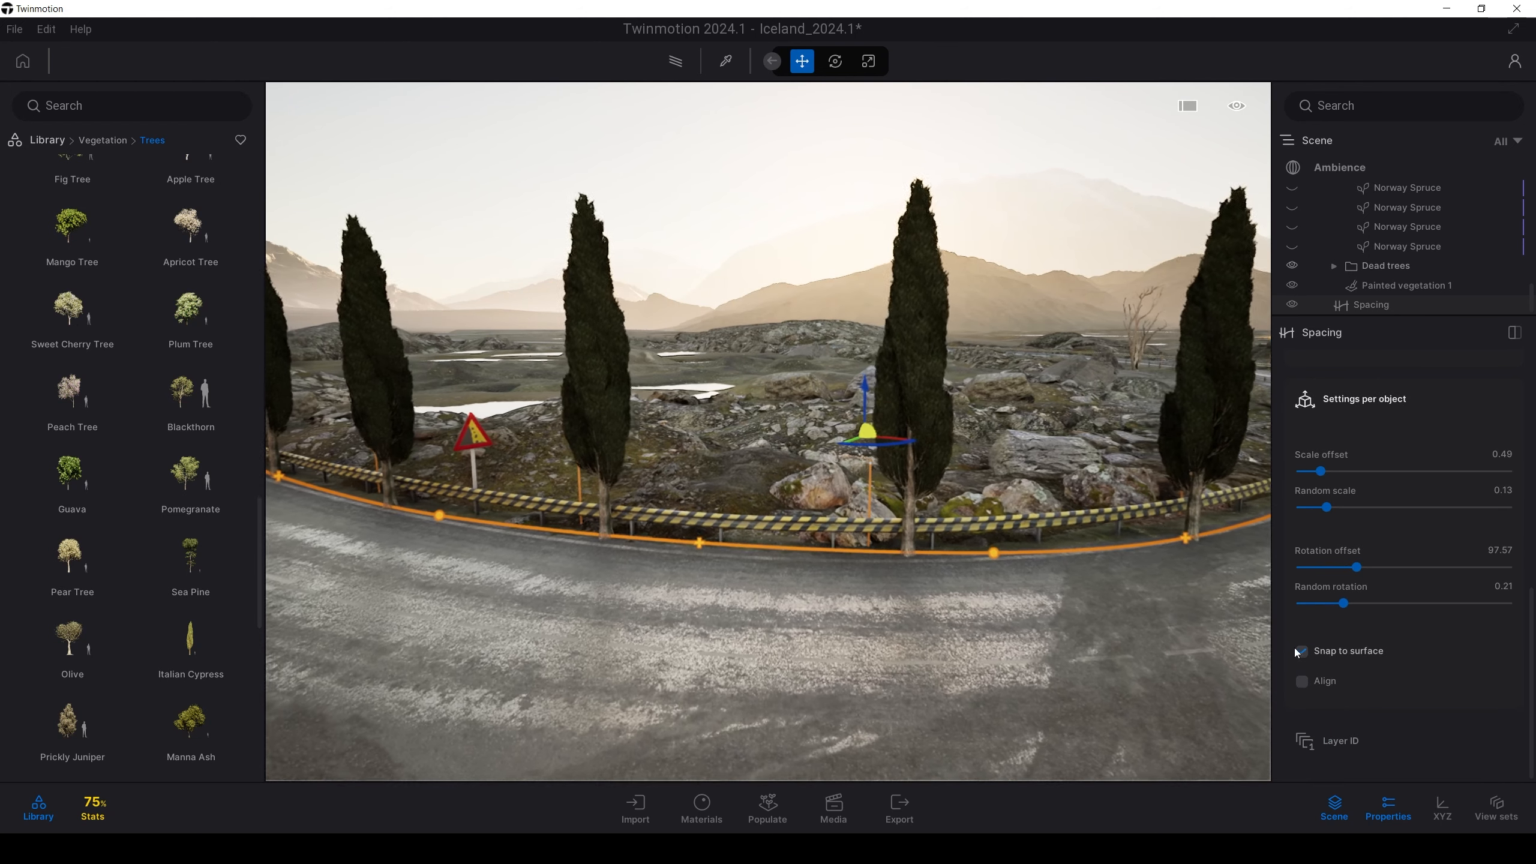
pyautogui.click(1300, 652)
pyautogui.click(1303, 652)
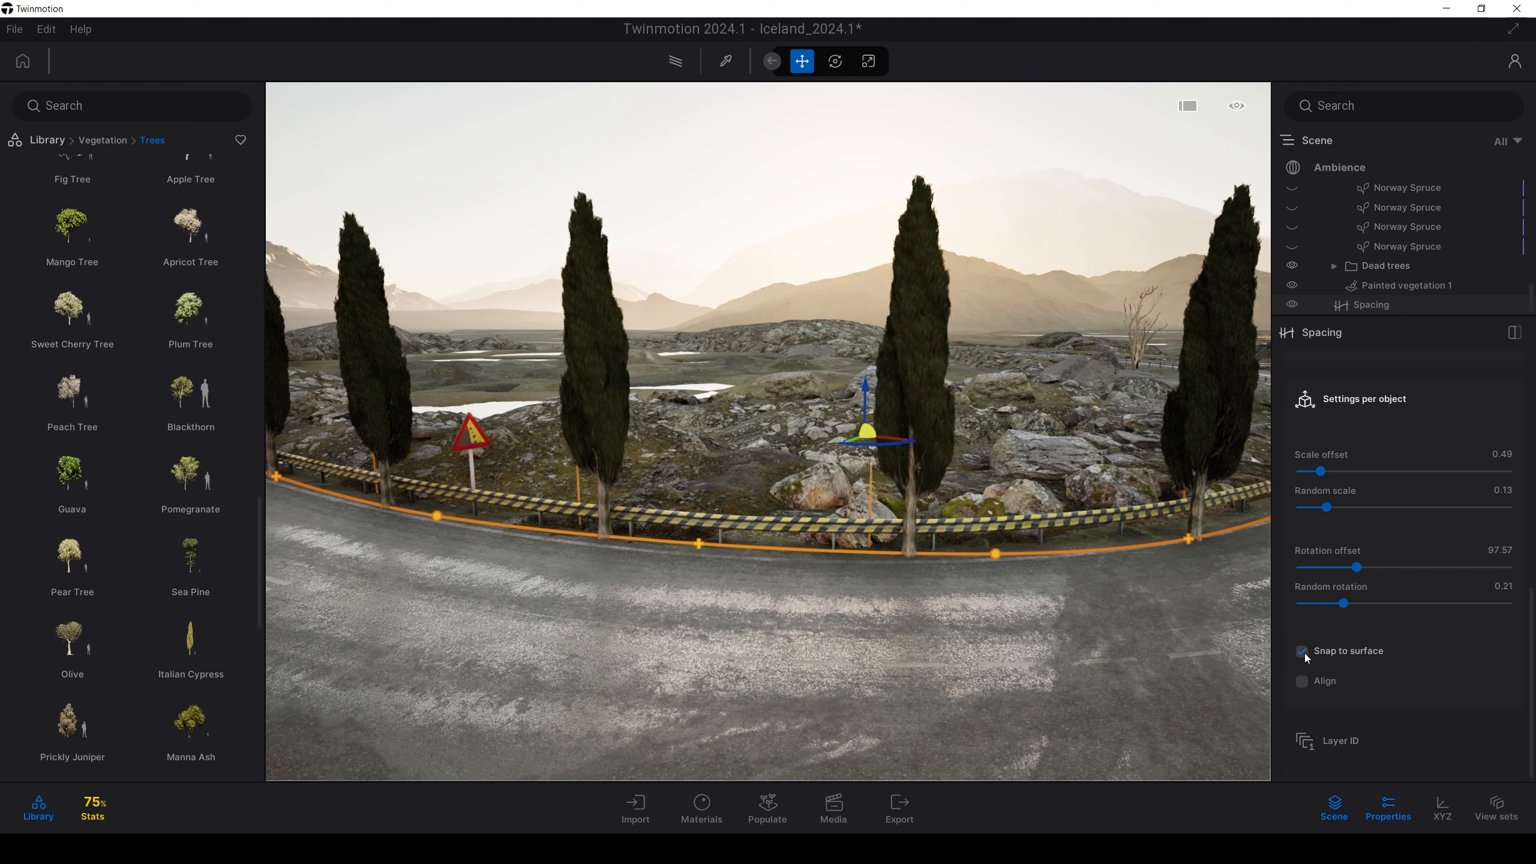
pyautogui.click(1303, 651)
pyautogui.click(1302, 652)
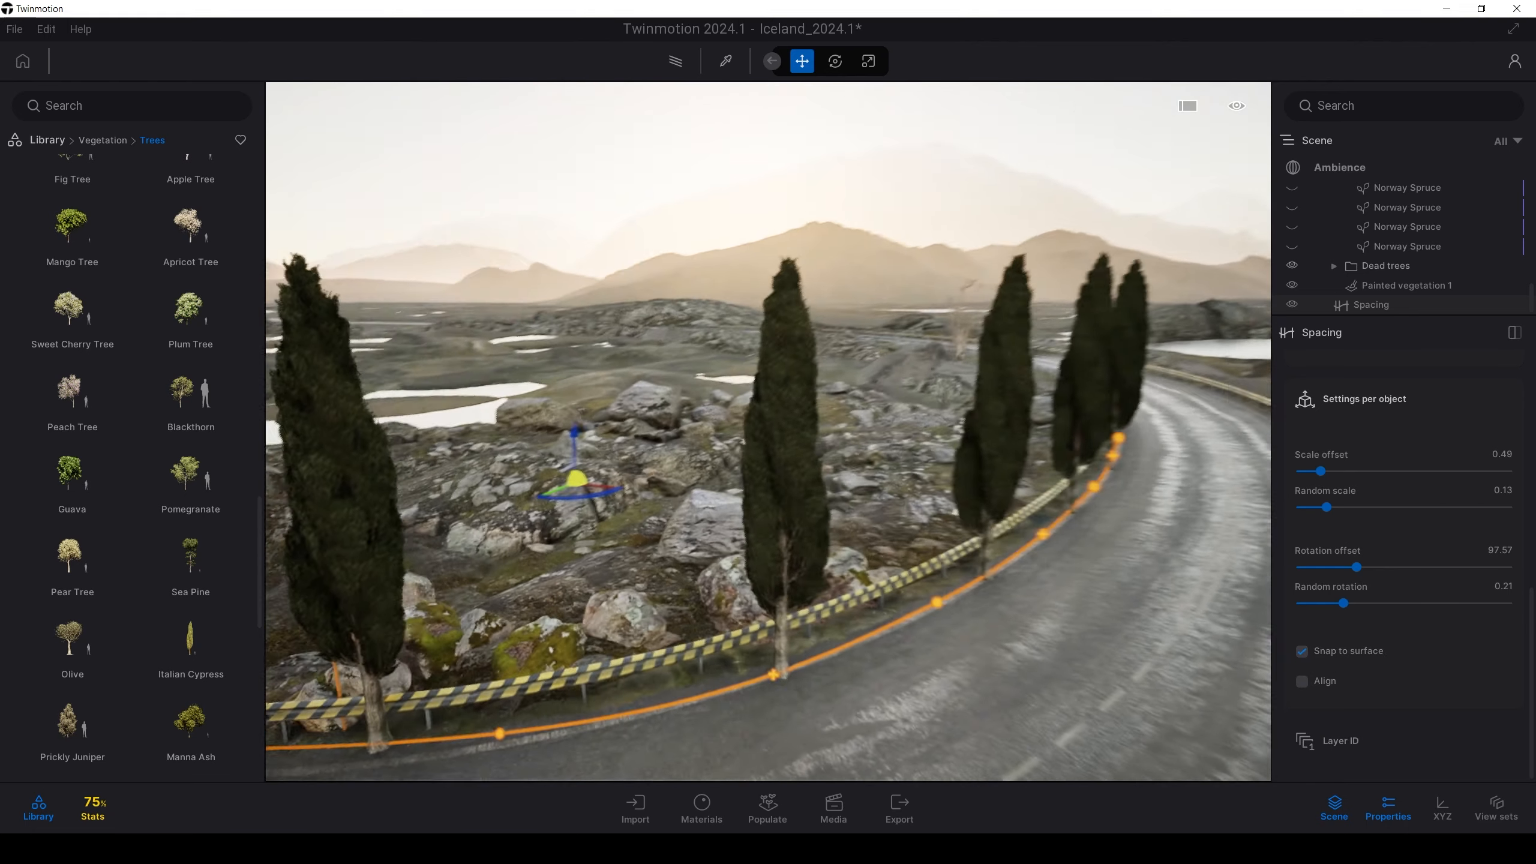
# Drag a spacing path control point up, then back down, to reshape the curve
pyautogui.moveTo(623, 641); pyautogui.dragTo(525, 641, button='right')
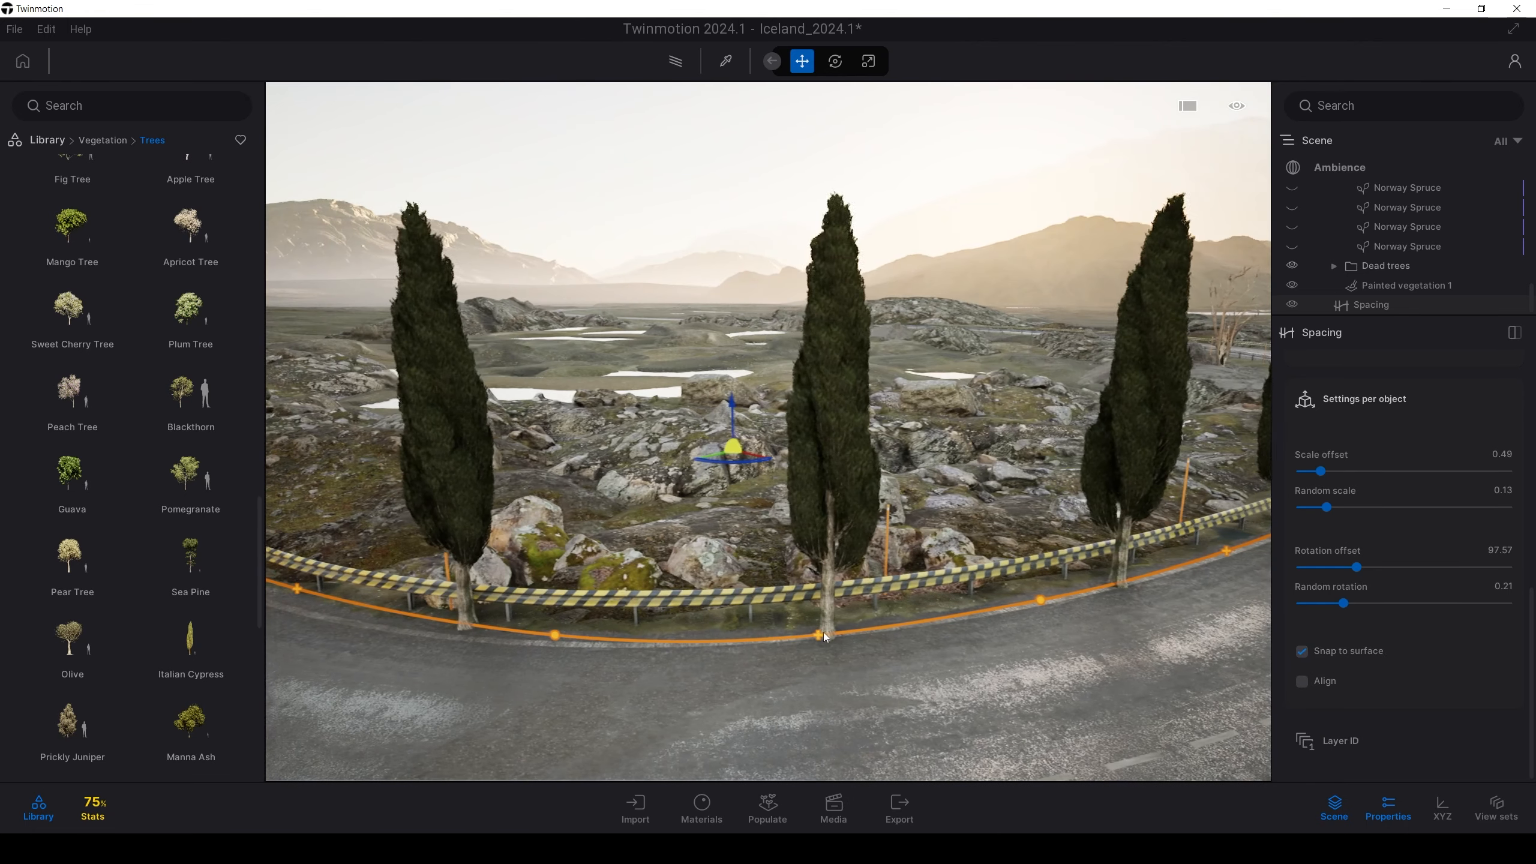
pyautogui.click(554, 636)
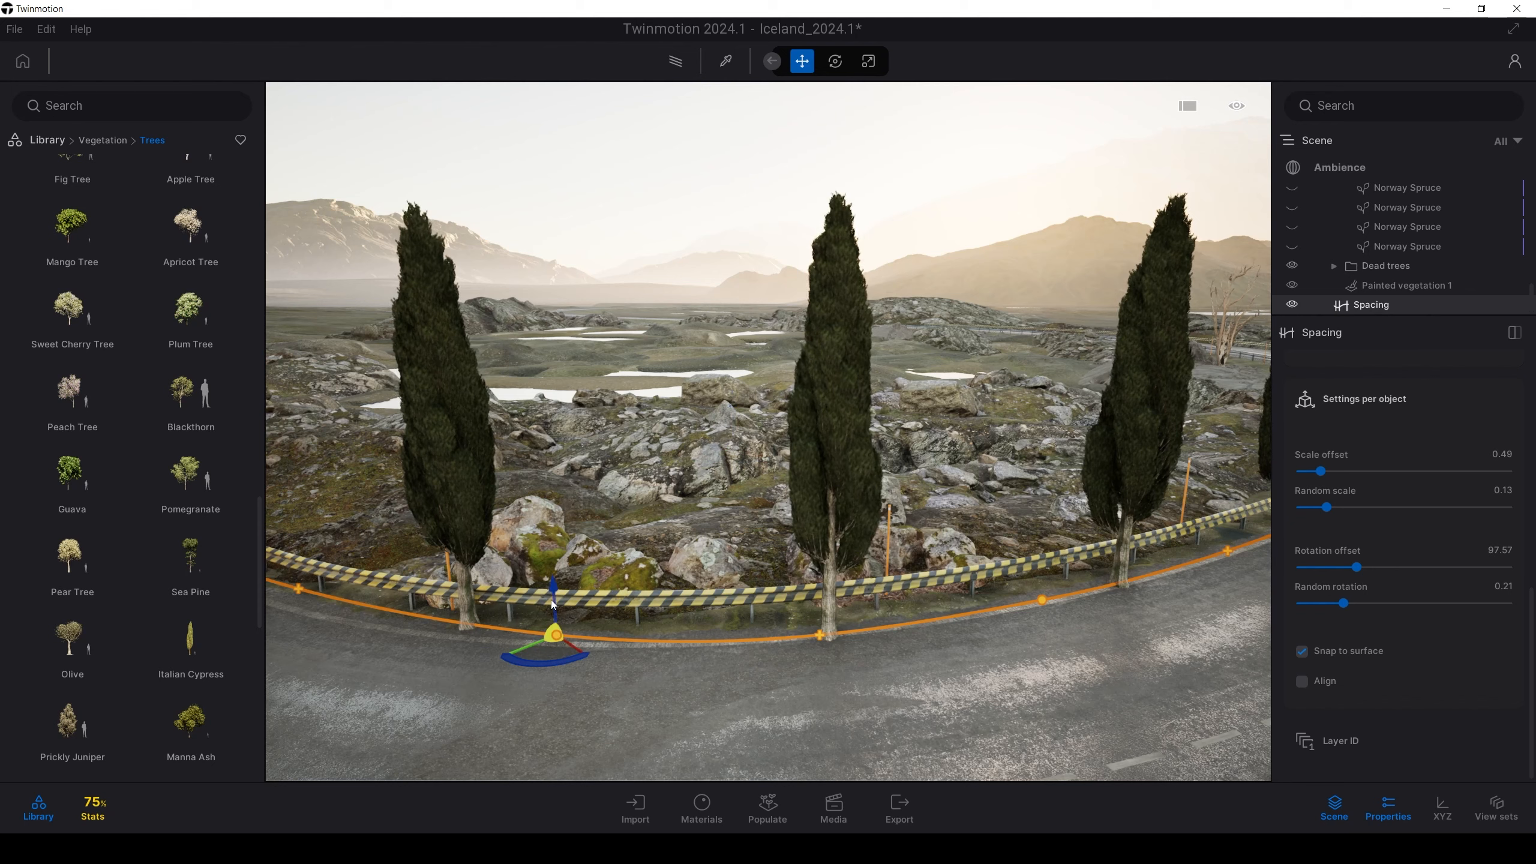
pyautogui.moveTo(554, 581); pyautogui.dragTo(546, 450)
pyautogui.moveTo(786, 615); pyautogui.dragTo(1361, 711, button='right')
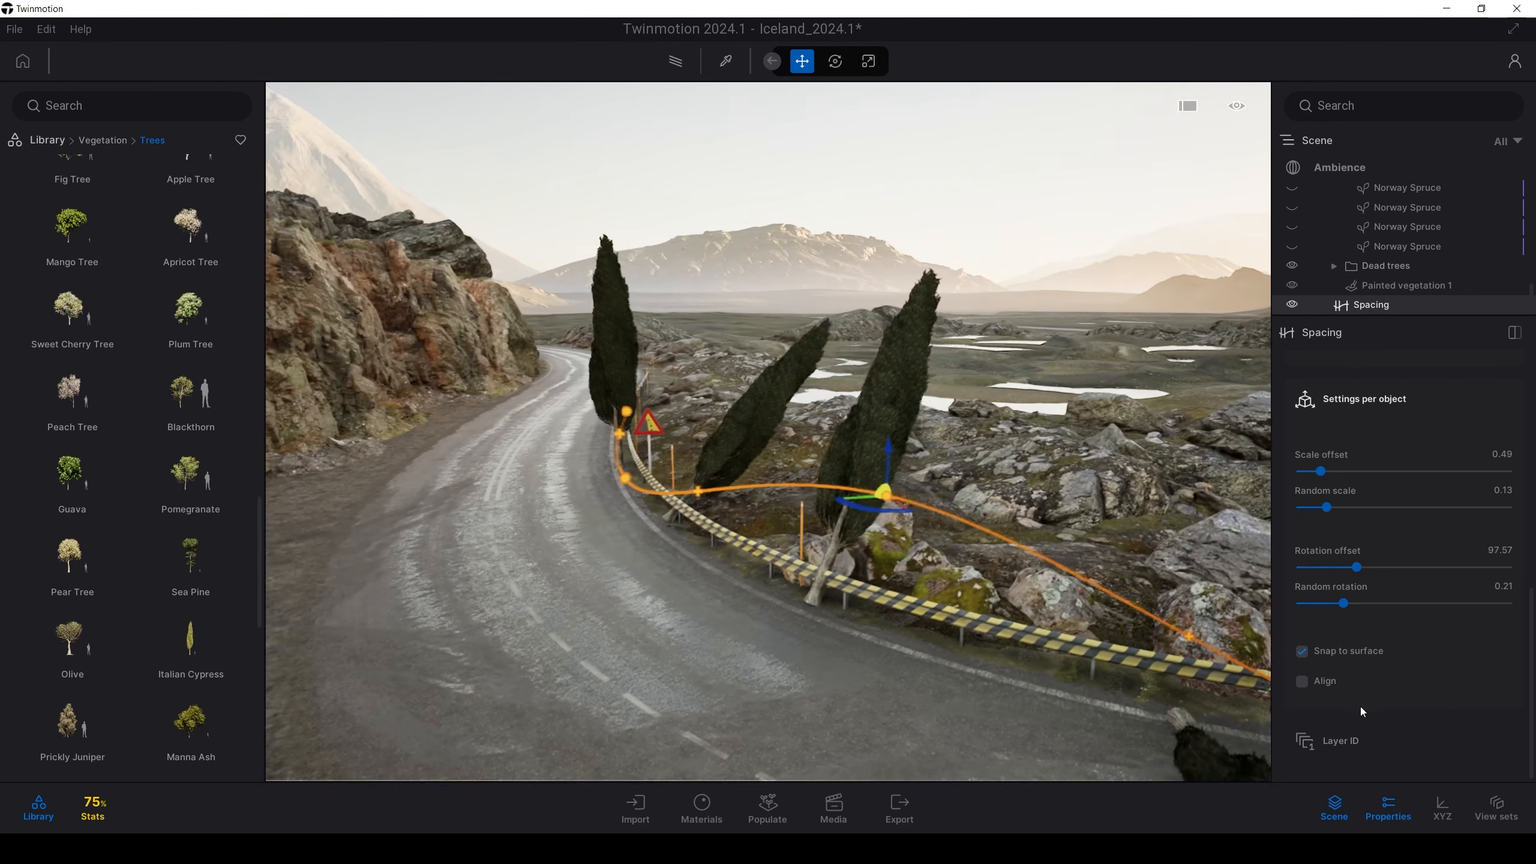
pyautogui.moveTo(863, 516)
pyautogui.mouseDown()
pyautogui.moveTo(851, 526)
pyautogui.moveTo(868, 537)
pyautogui.mouseUp()
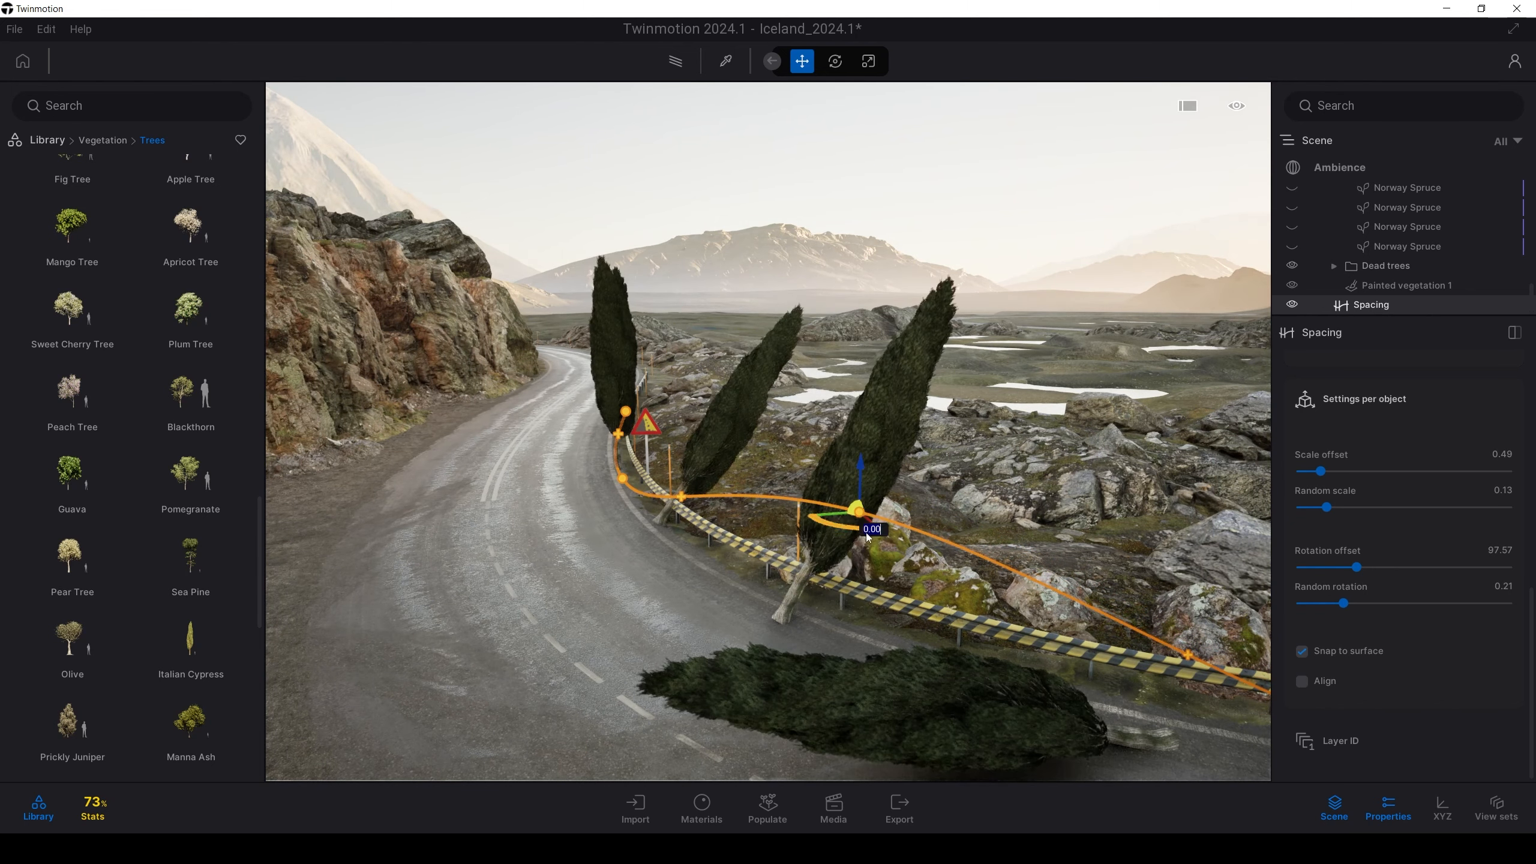
pyautogui.press('d')
pyautogui.moveTo(1202, 620); pyautogui.dragTo(1267, 617, button='right')
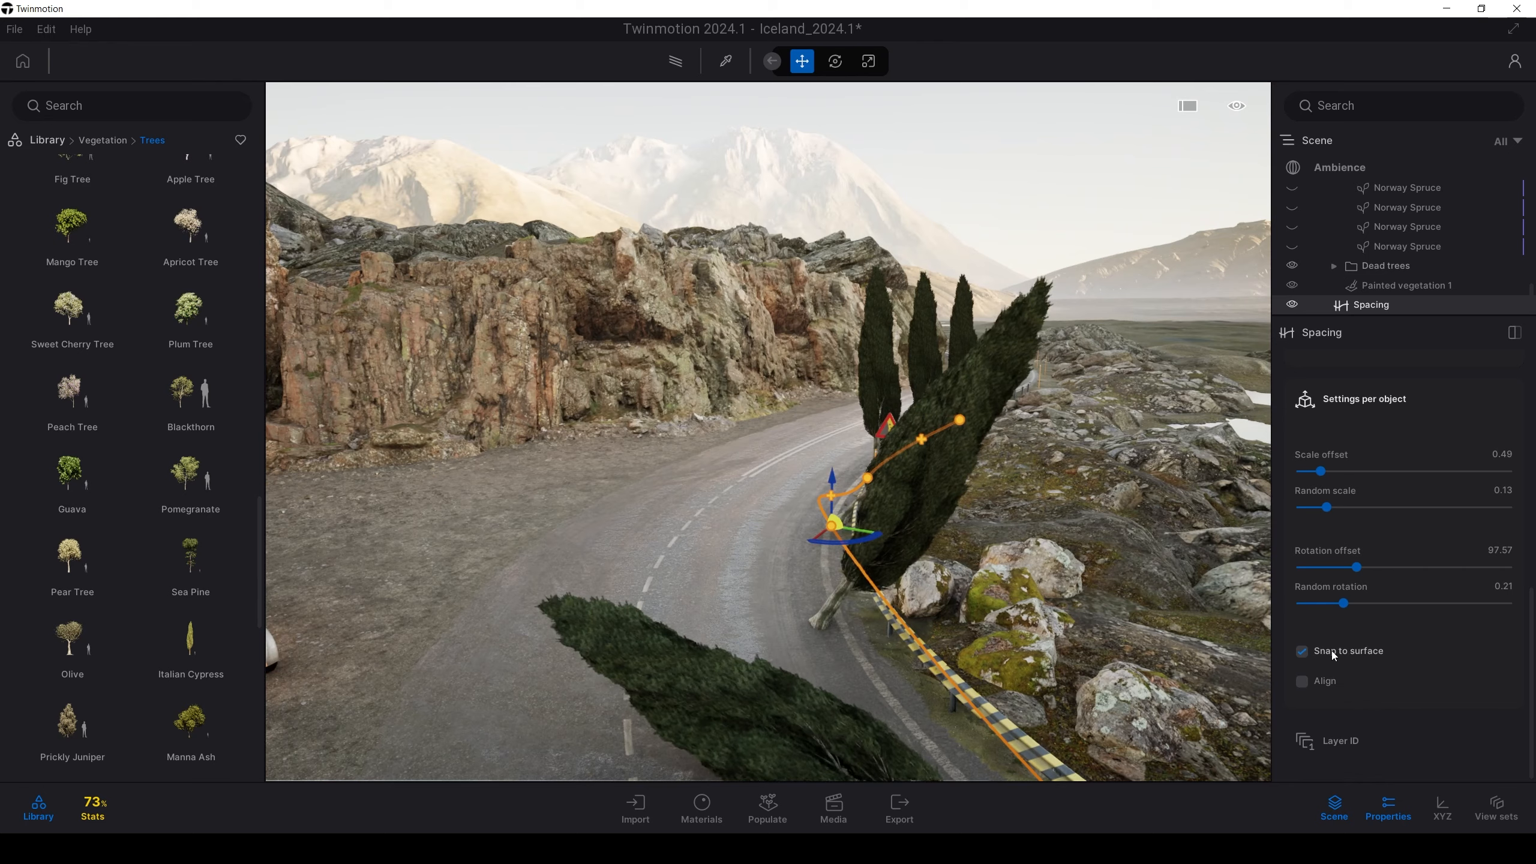
# Switch Snap to surface off and fly along the guardrail to inspect the trees
pyautogui.click(1322, 651)
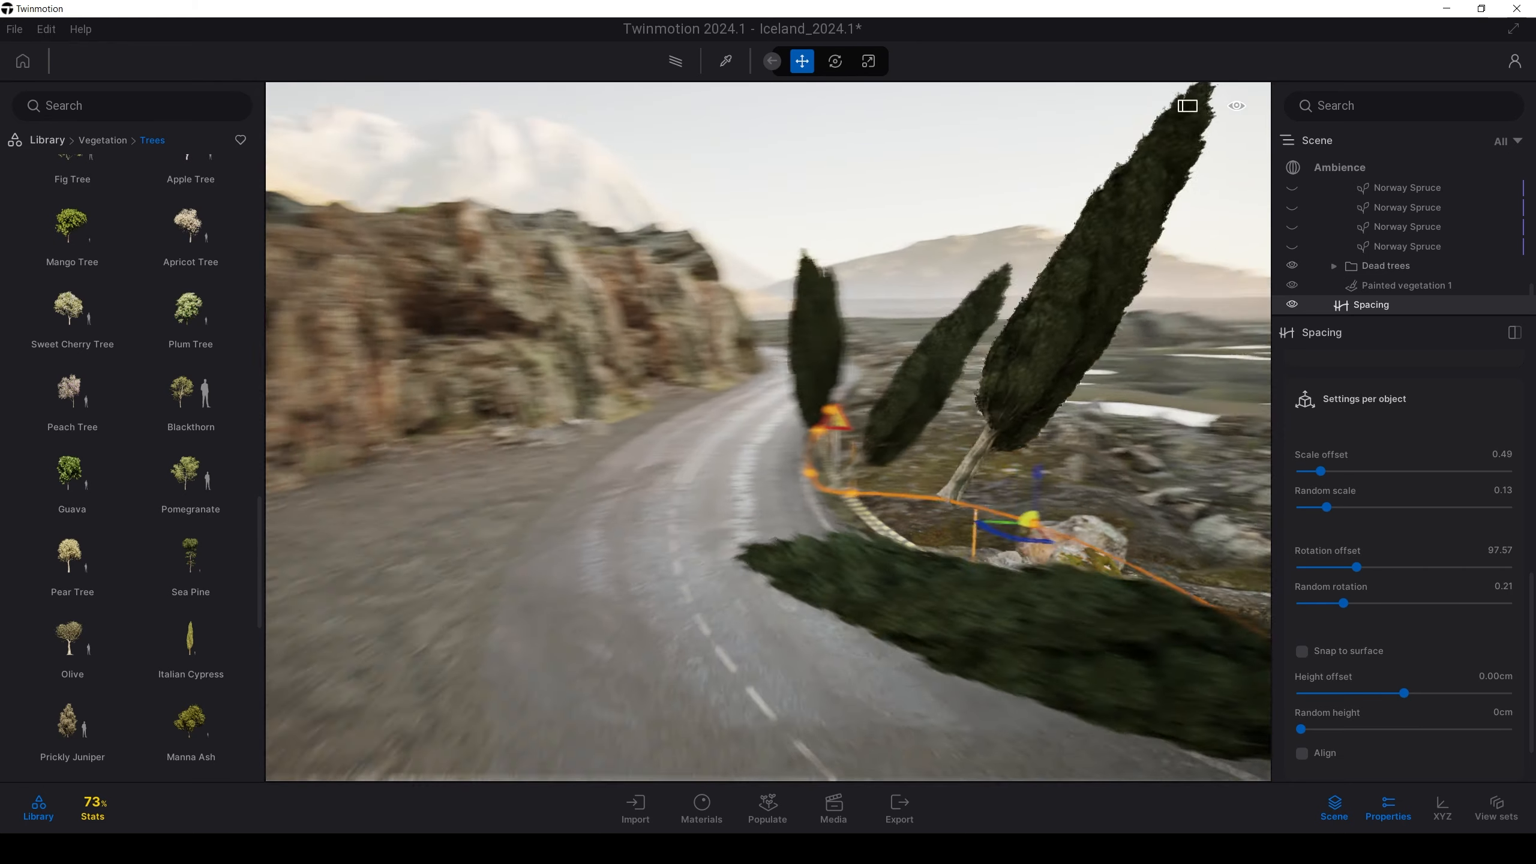
pyautogui.moveTo(375, 518); pyautogui.dragTo(449, 504, button='right')
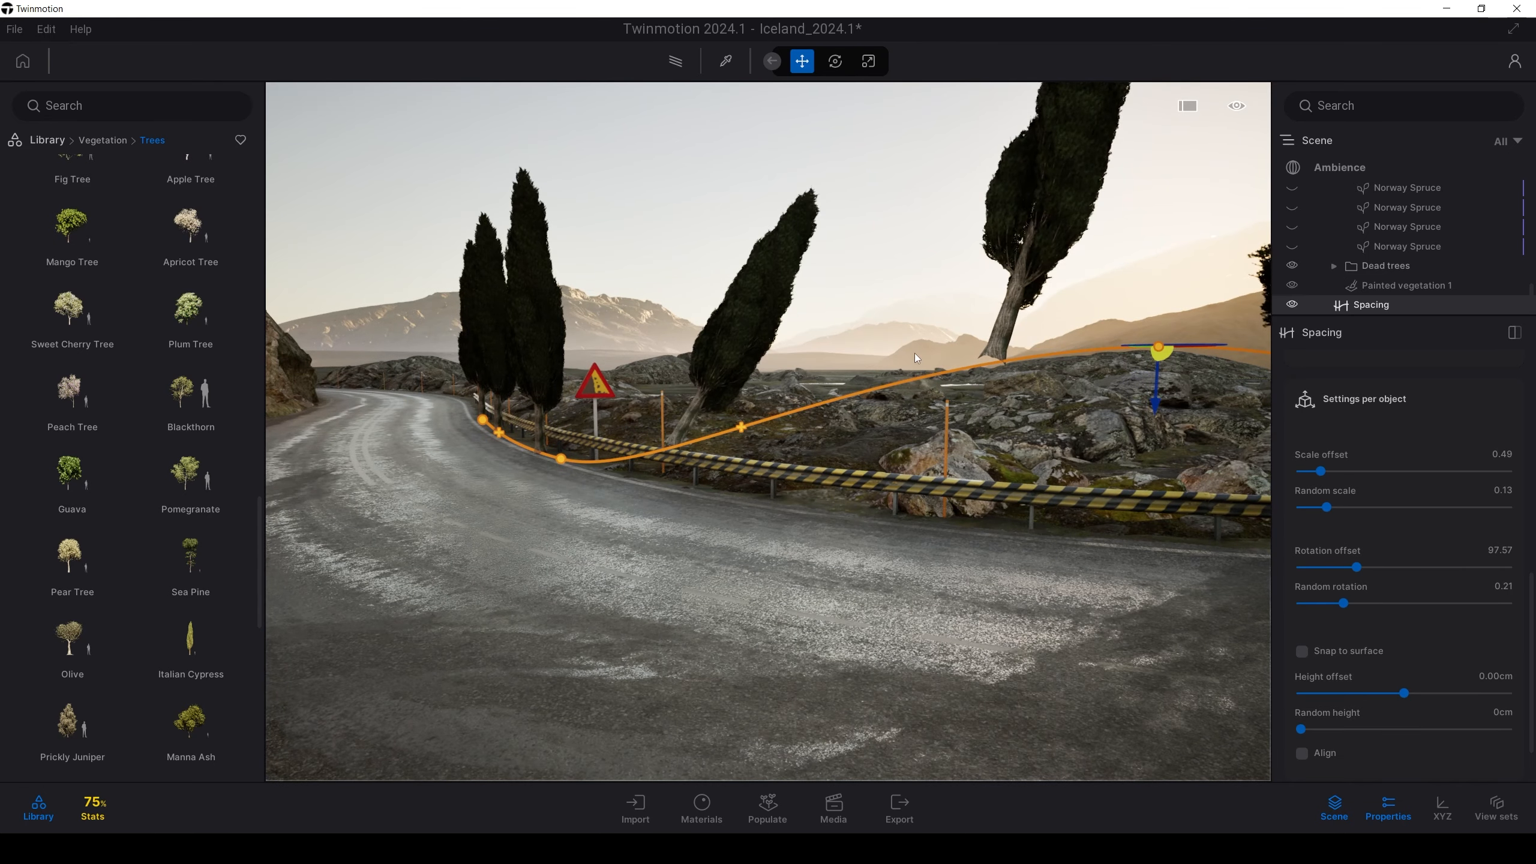
pyautogui.moveTo(917, 358); pyautogui.dragTo(738, 446, button='right')
pyautogui.press('w')
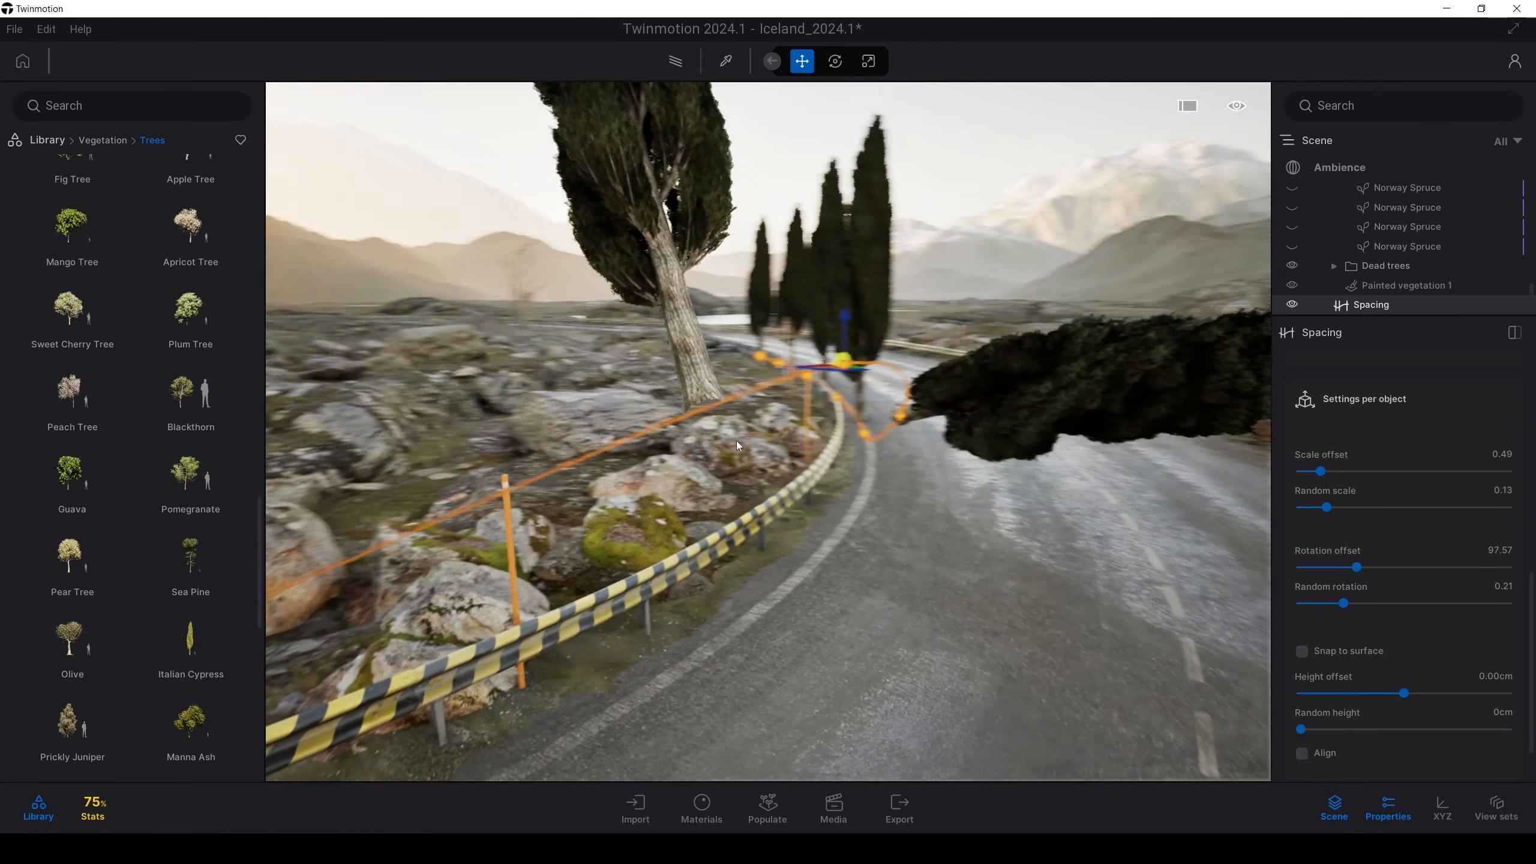
pyautogui.press('w')
pyautogui.press('e')
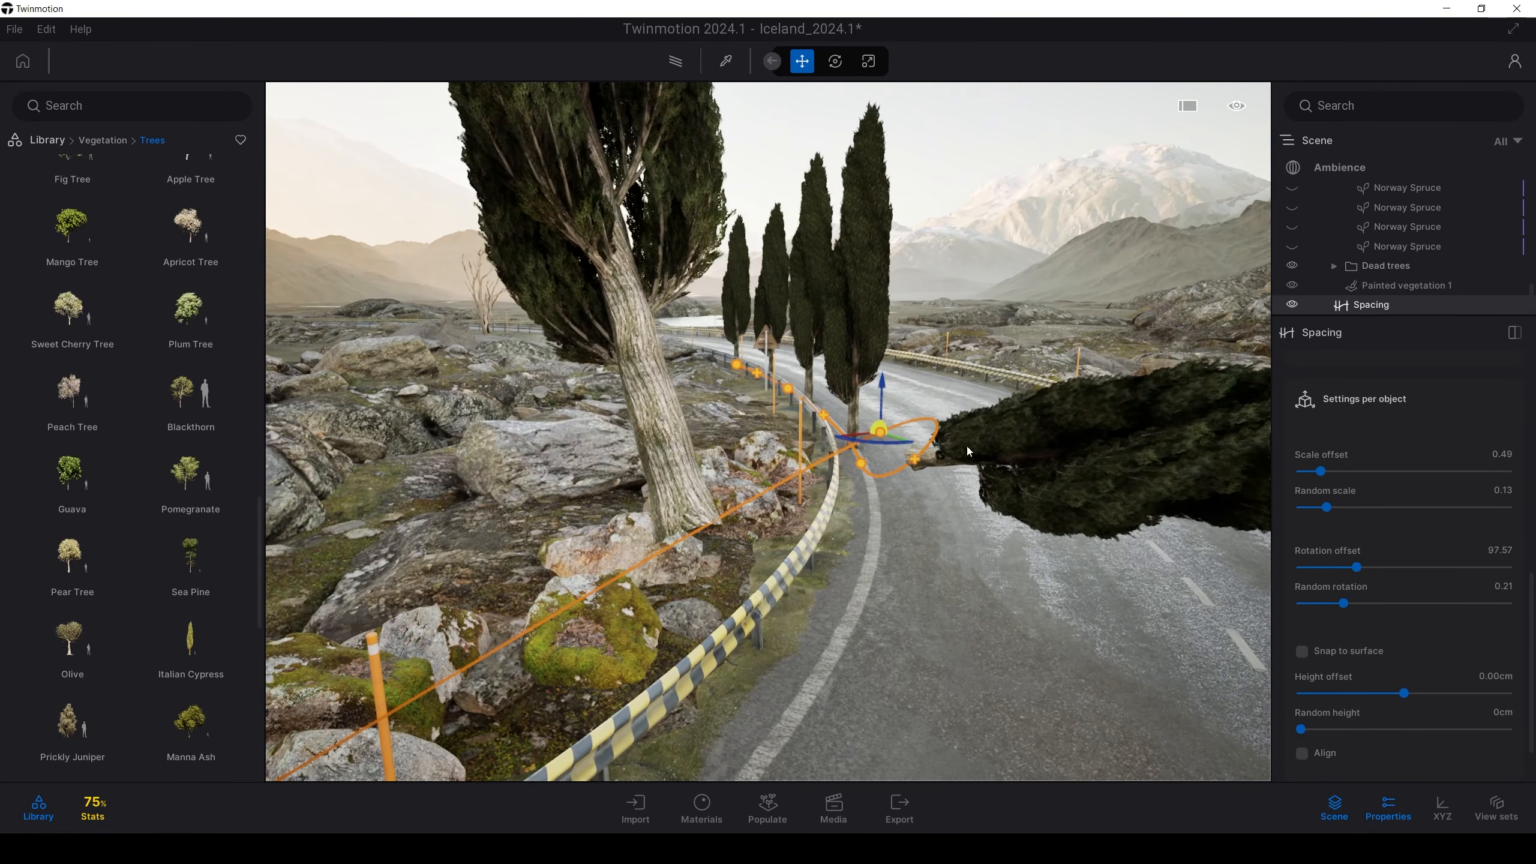
pyautogui.press('s')
pyautogui.scroll(-2, 1353, 685)
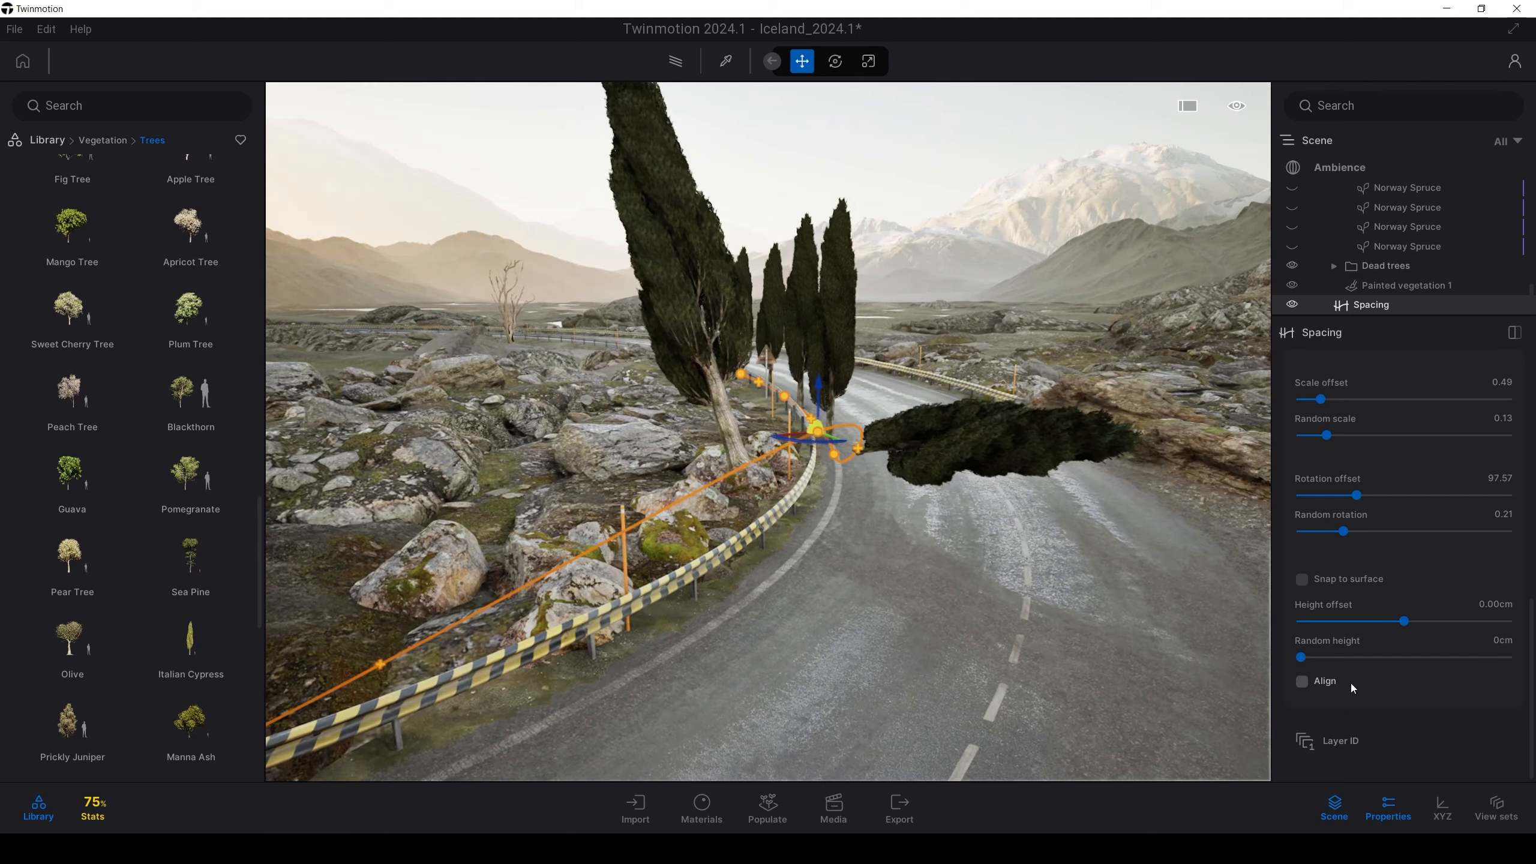
# Turn Snap to surface back on and enable Align so trees follow the terrain
pyautogui.click(1308, 584)
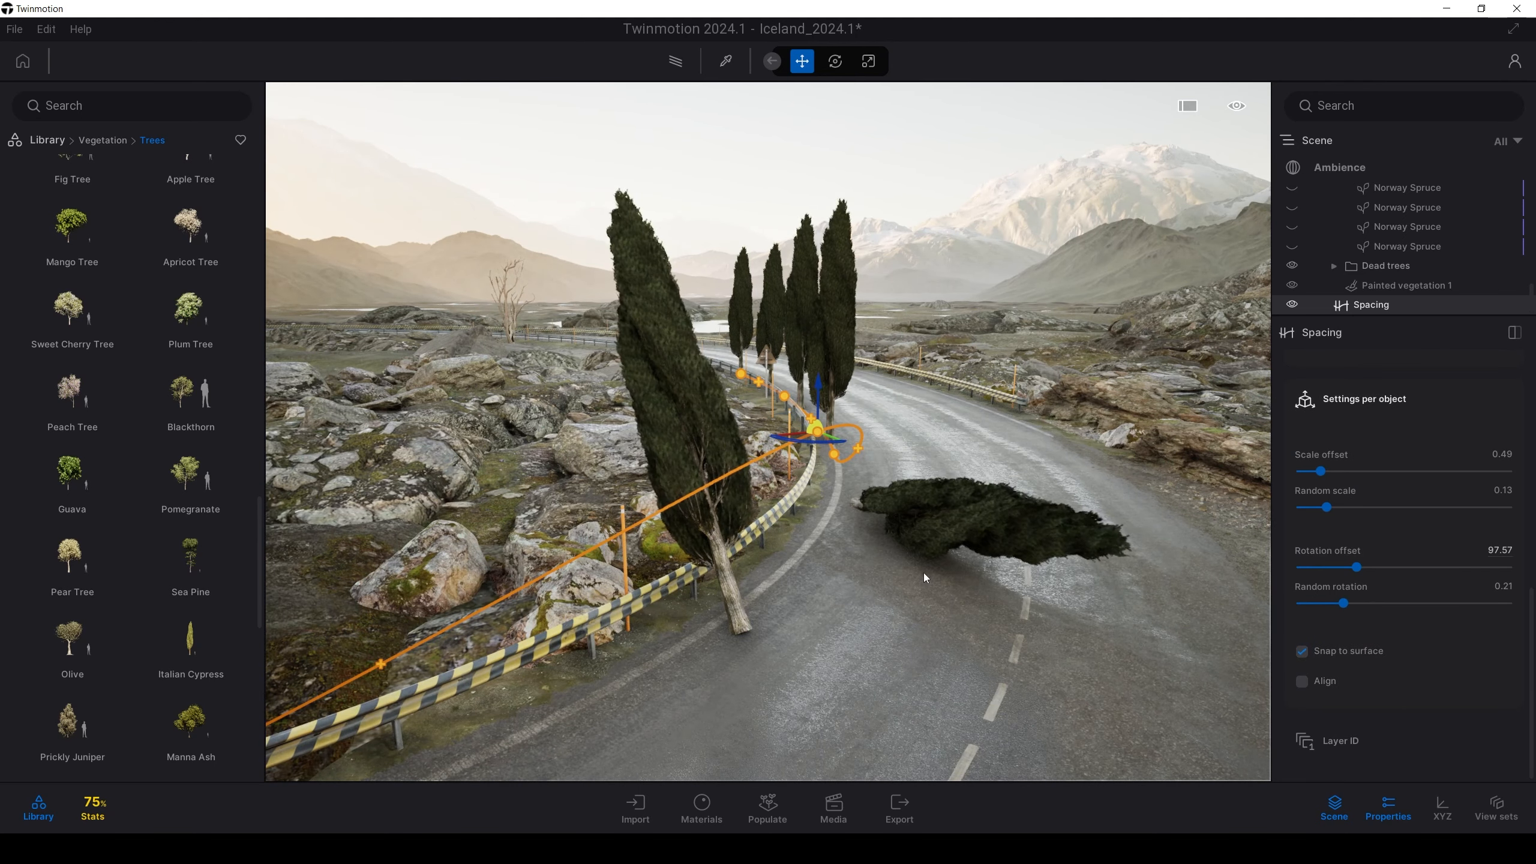
pyautogui.press('e')
pyautogui.press('s')
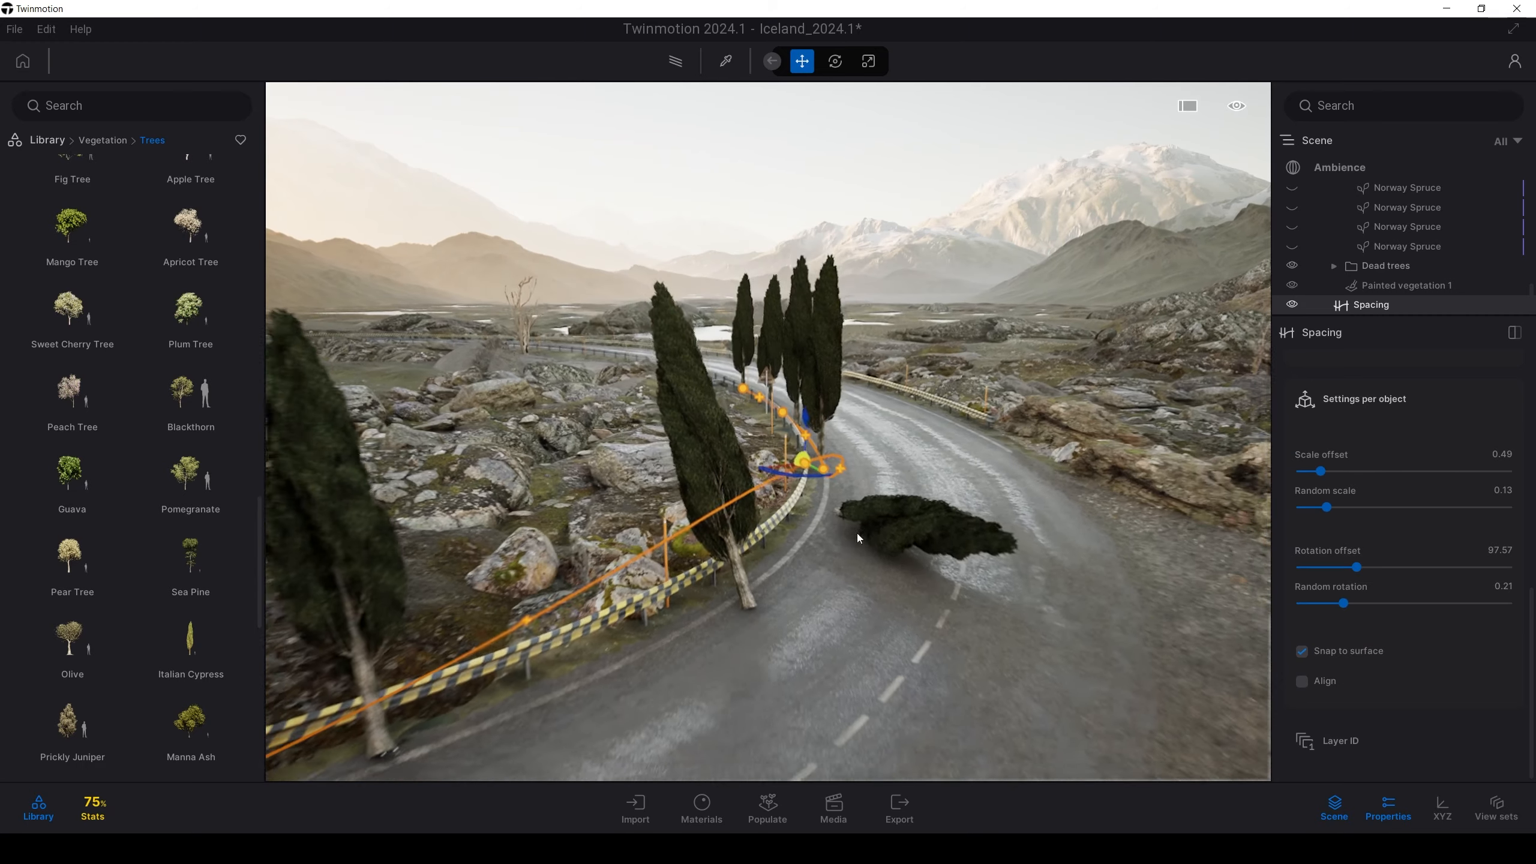
pyautogui.press('e')
pyautogui.moveTo(949, 507); pyautogui.dragTo(935, 516, button='right')
pyautogui.press('d')
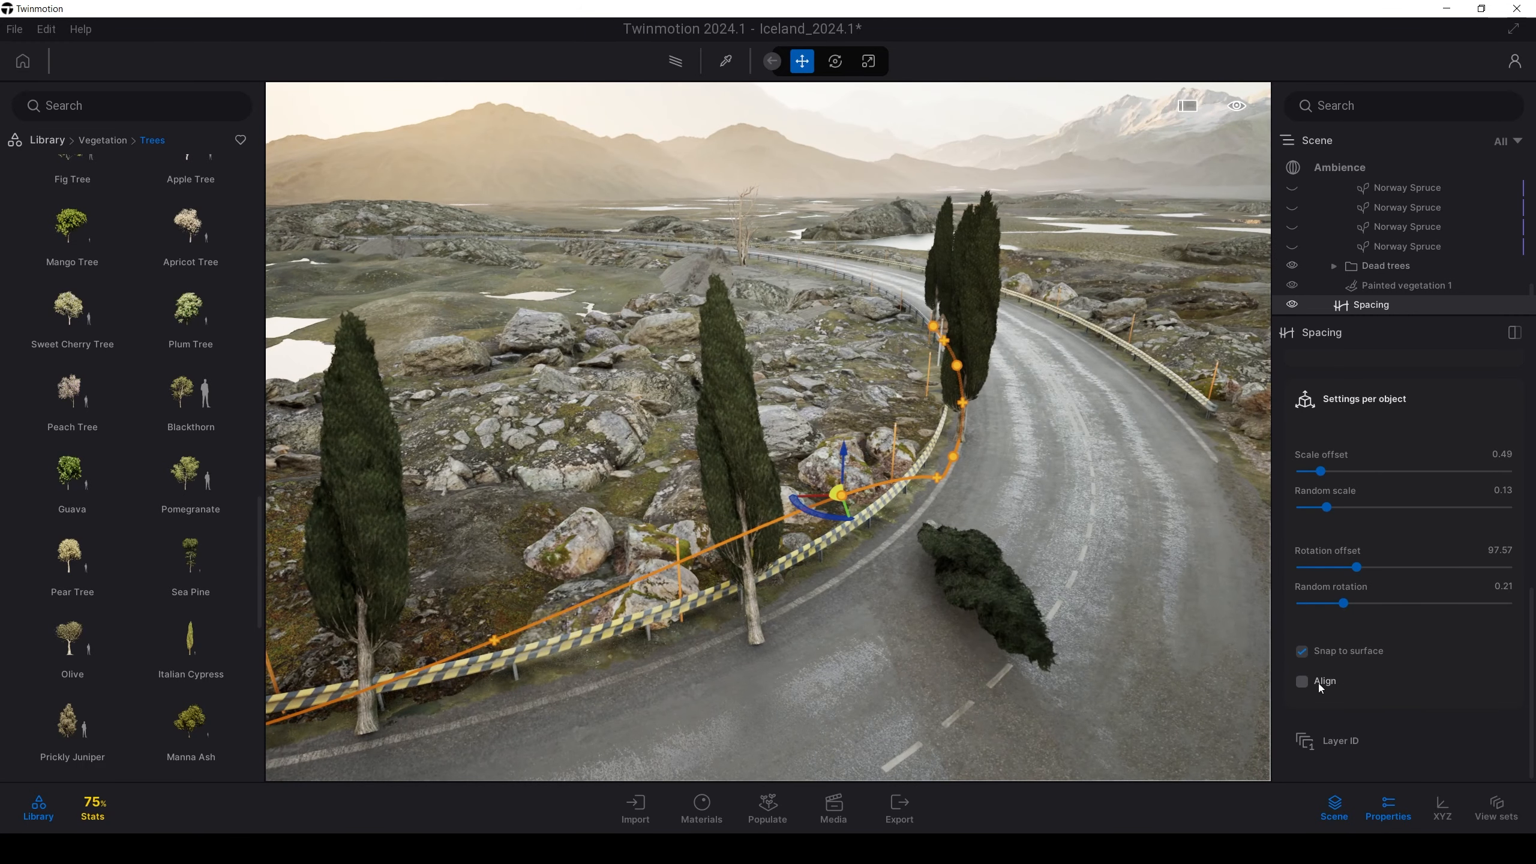
pyautogui.click(1320, 683)
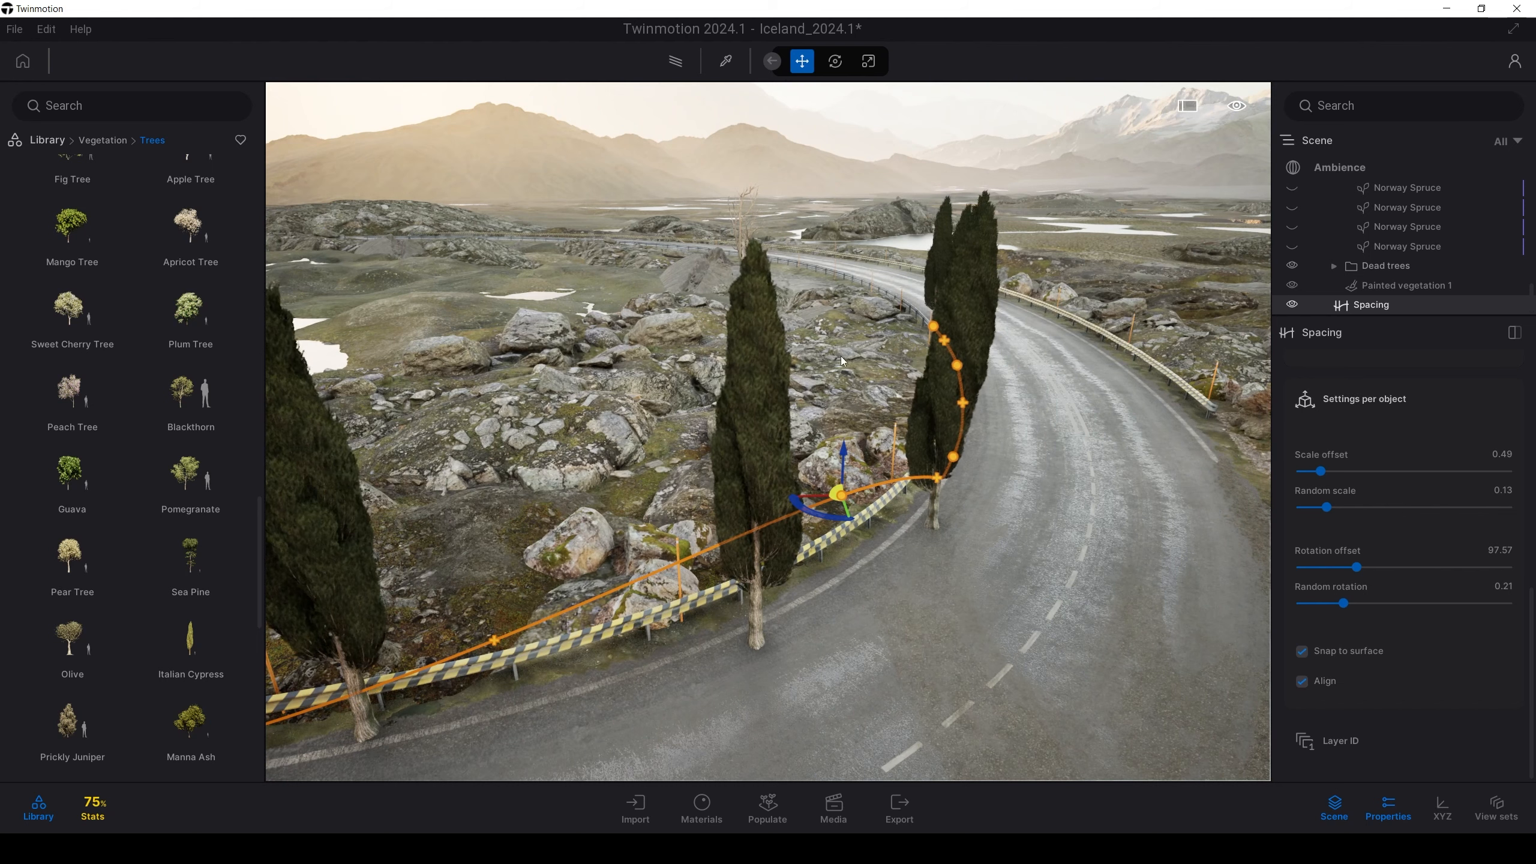
# Move a spacing path control point onto the rocks beside the road
pyautogui.press('s')
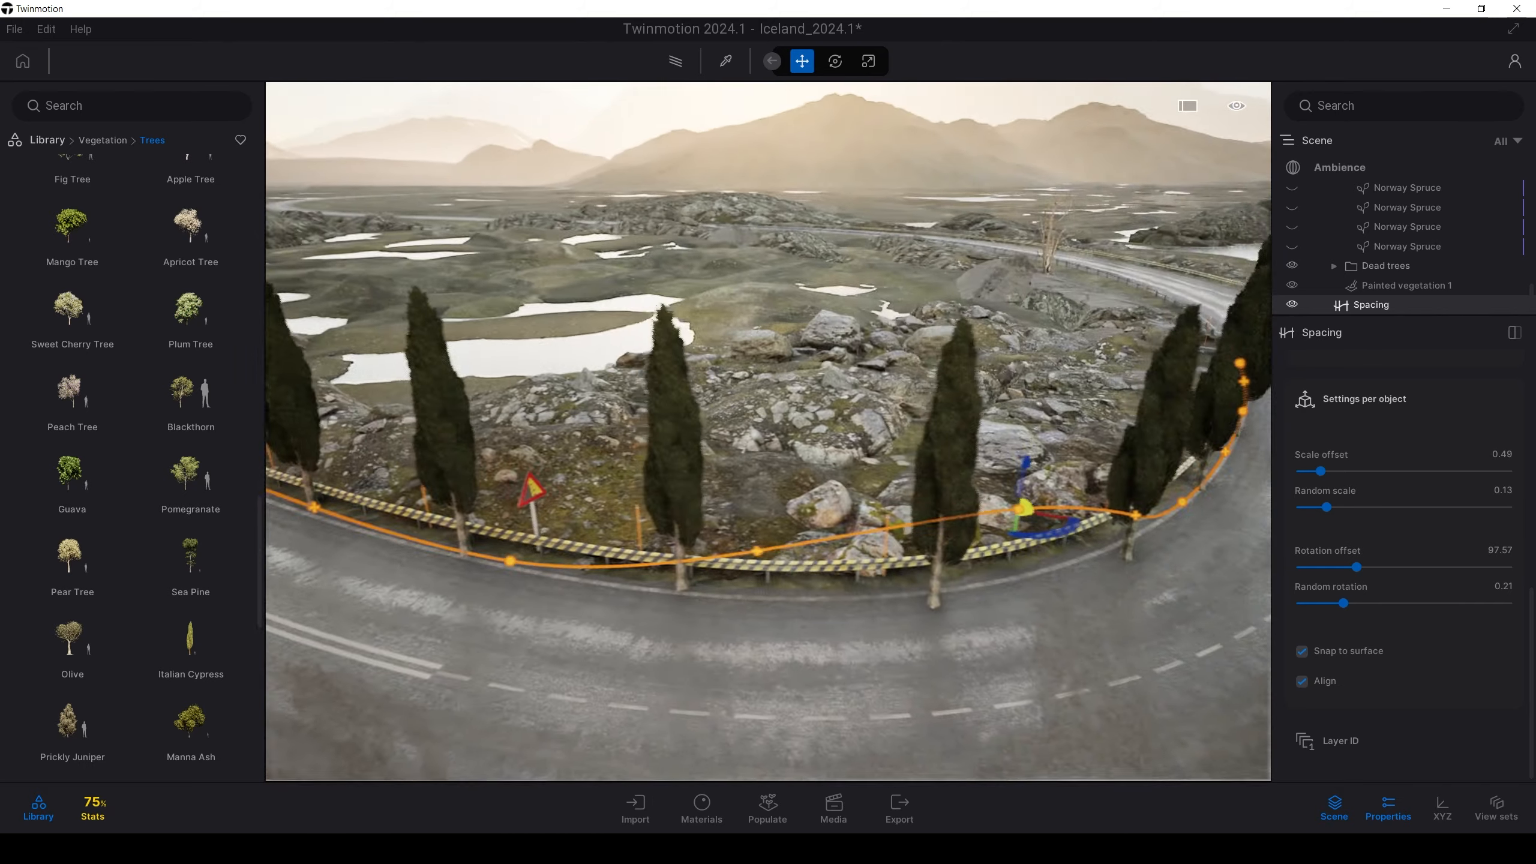
pyautogui.press('w')
pyautogui.moveTo(689, 438); pyautogui.dragTo(813, 447, button='right')
pyautogui.moveTo(815, 446); pyautogui.dragTo(543, 455)
pyautogui.moveTo(598, 585); pyautogui.dragTo(733, 567, button='middle')
pyautogui.scroll(5, 826, 578)
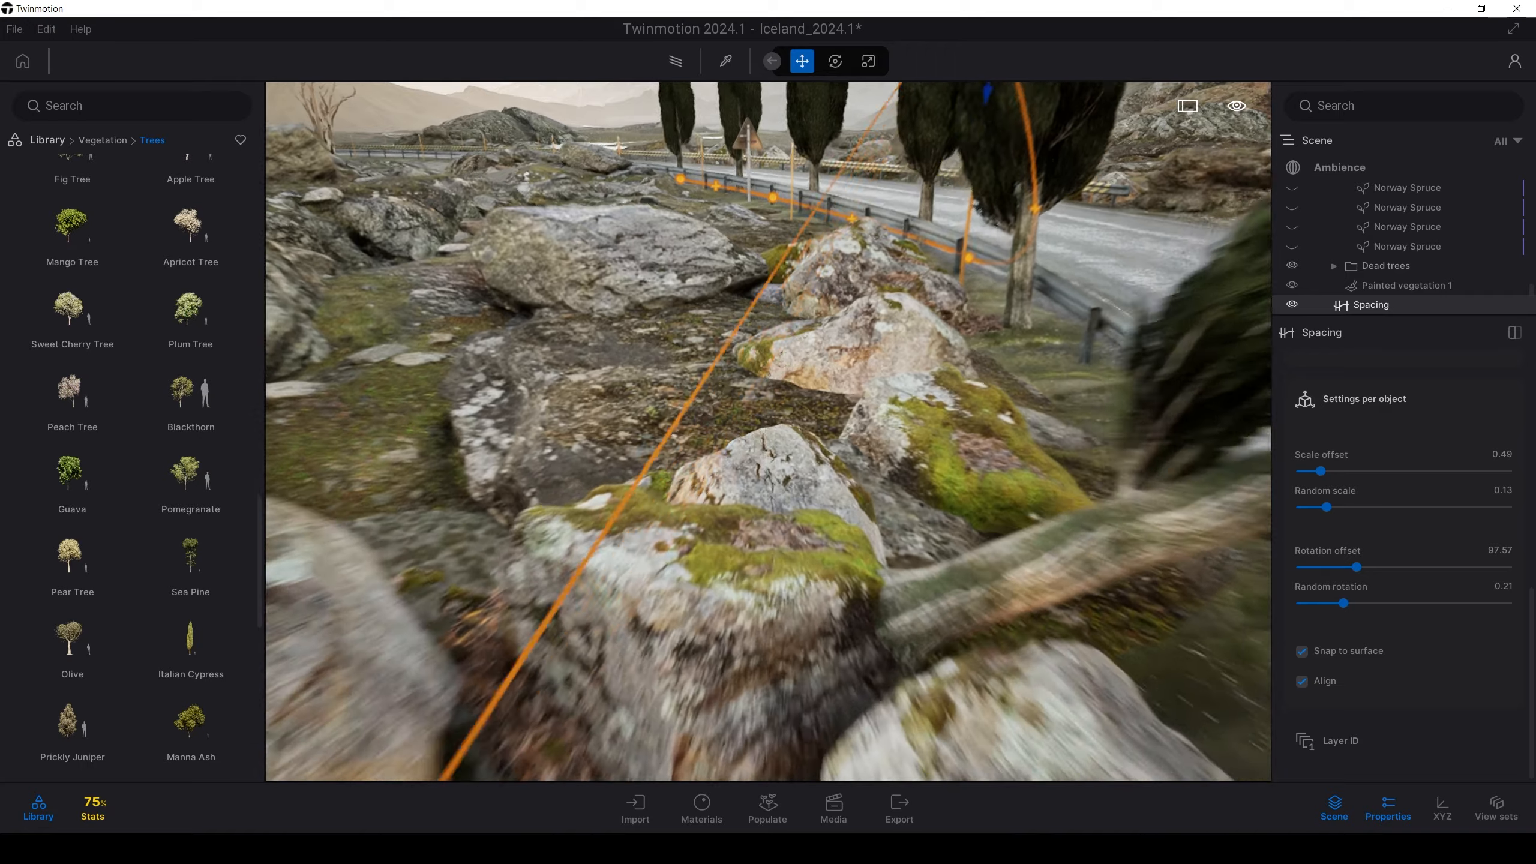
# Drag another control point to straighten the cypress curve and review the row
pyautogui.moveTo(826, 579); pyautogui.dragTo(611, 524, button='right')
pyautogui.scroll(3, 608, 522)
pyautogui.scroll(-10, 609, 523)
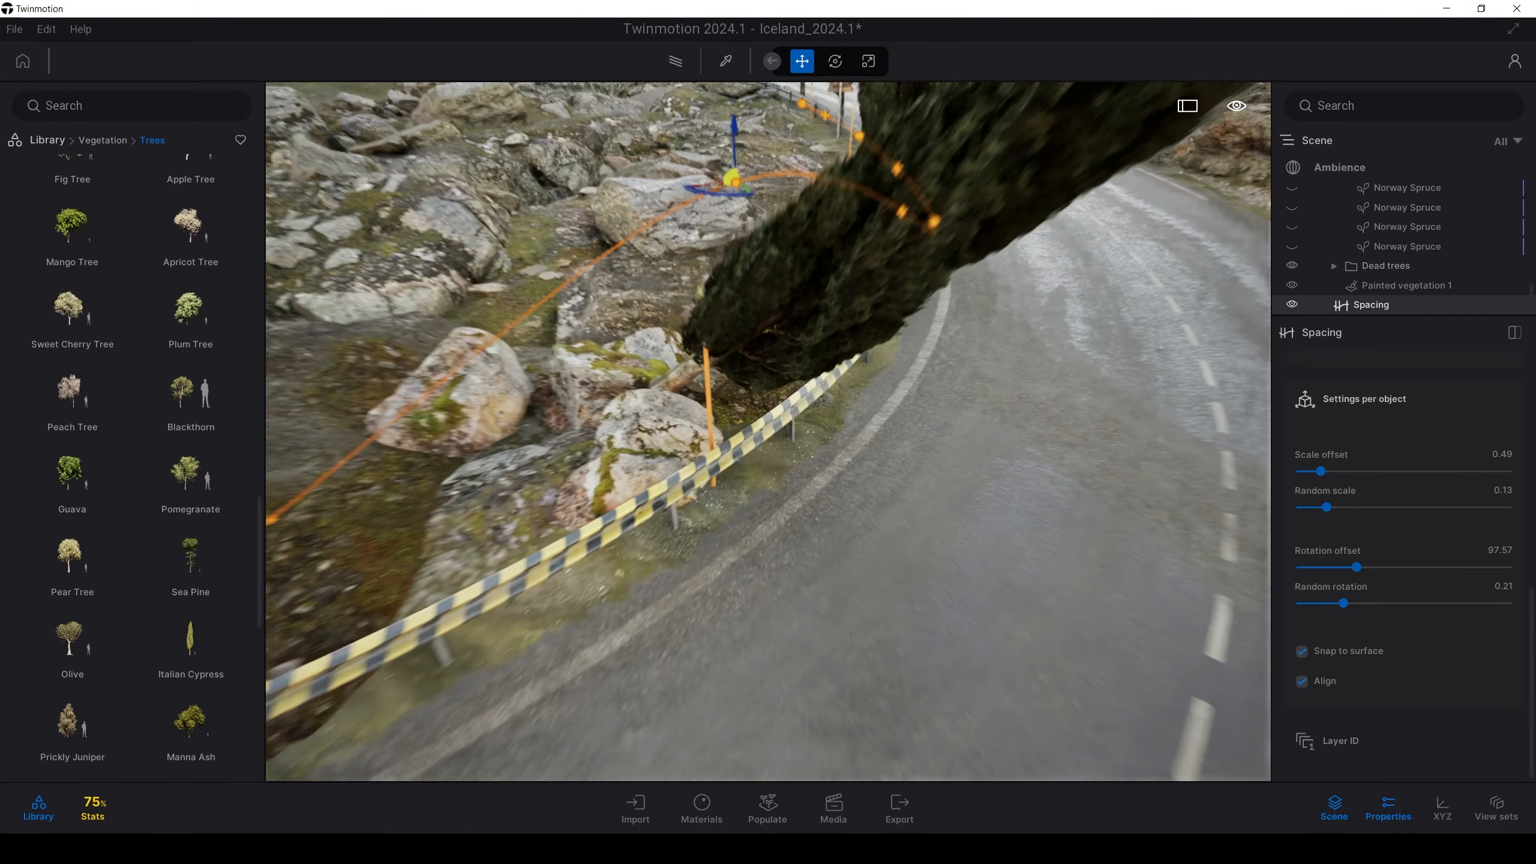
pyautogui.moveTo(756, 447); pyautogui.dragTo(773, 265, button='right')
pyautogui.moveTo(733, 334); pyautogui.dragTo(850, 389)
pyautogui.press('s')
pyautogui.moveTo(850, 389); pyautogui.dragTo(1016, 327, button='right')
pyautogui.moveTo(936, 418); pyautogui.dragTo(768, 429, button='right')
pyautogui.press('d')
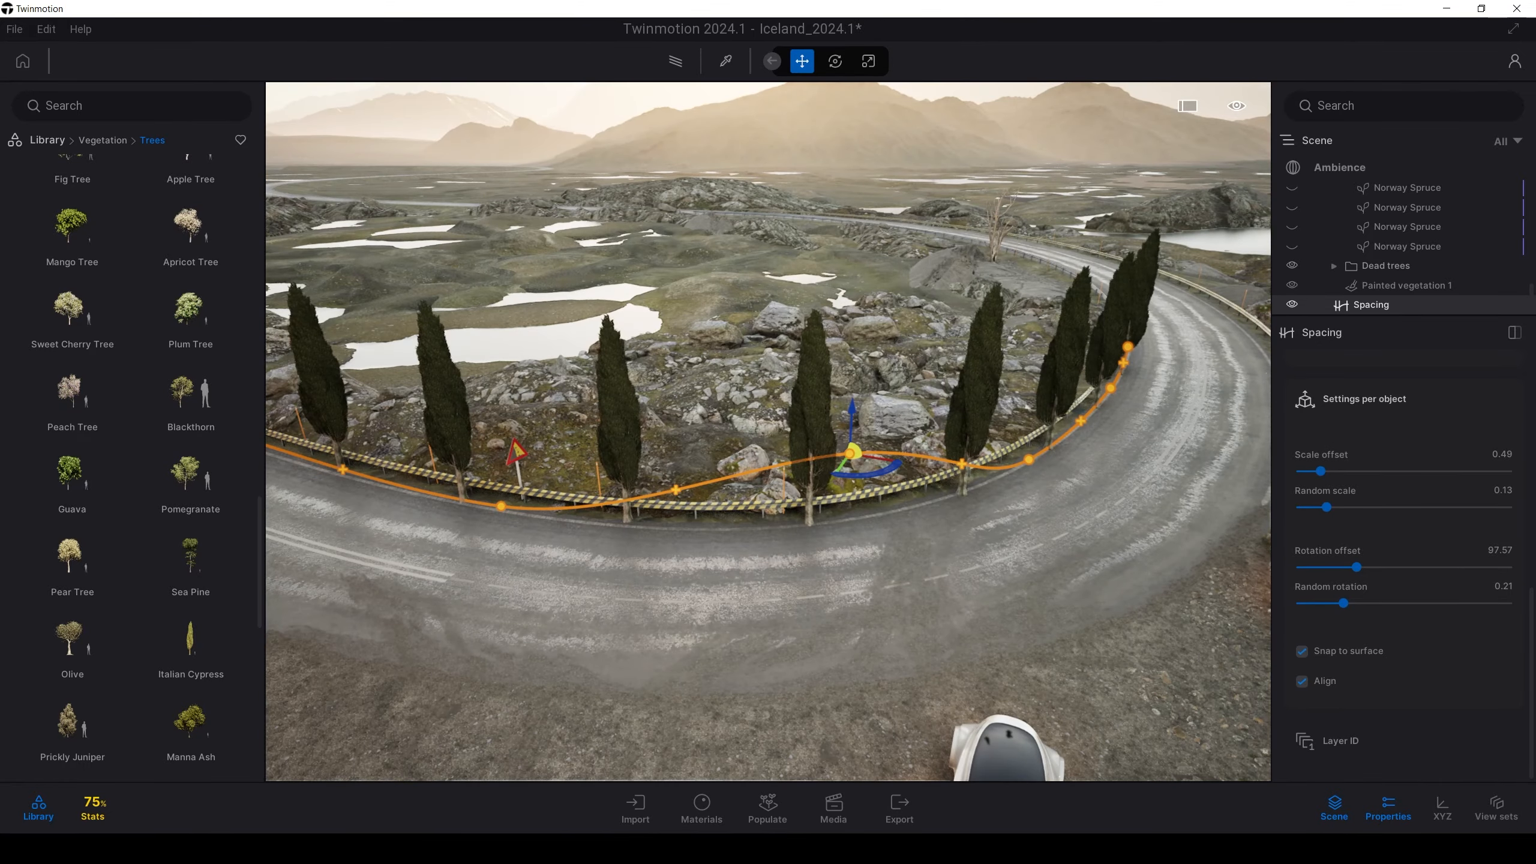
pyautogui.press('w')
pyautogui.press('d')
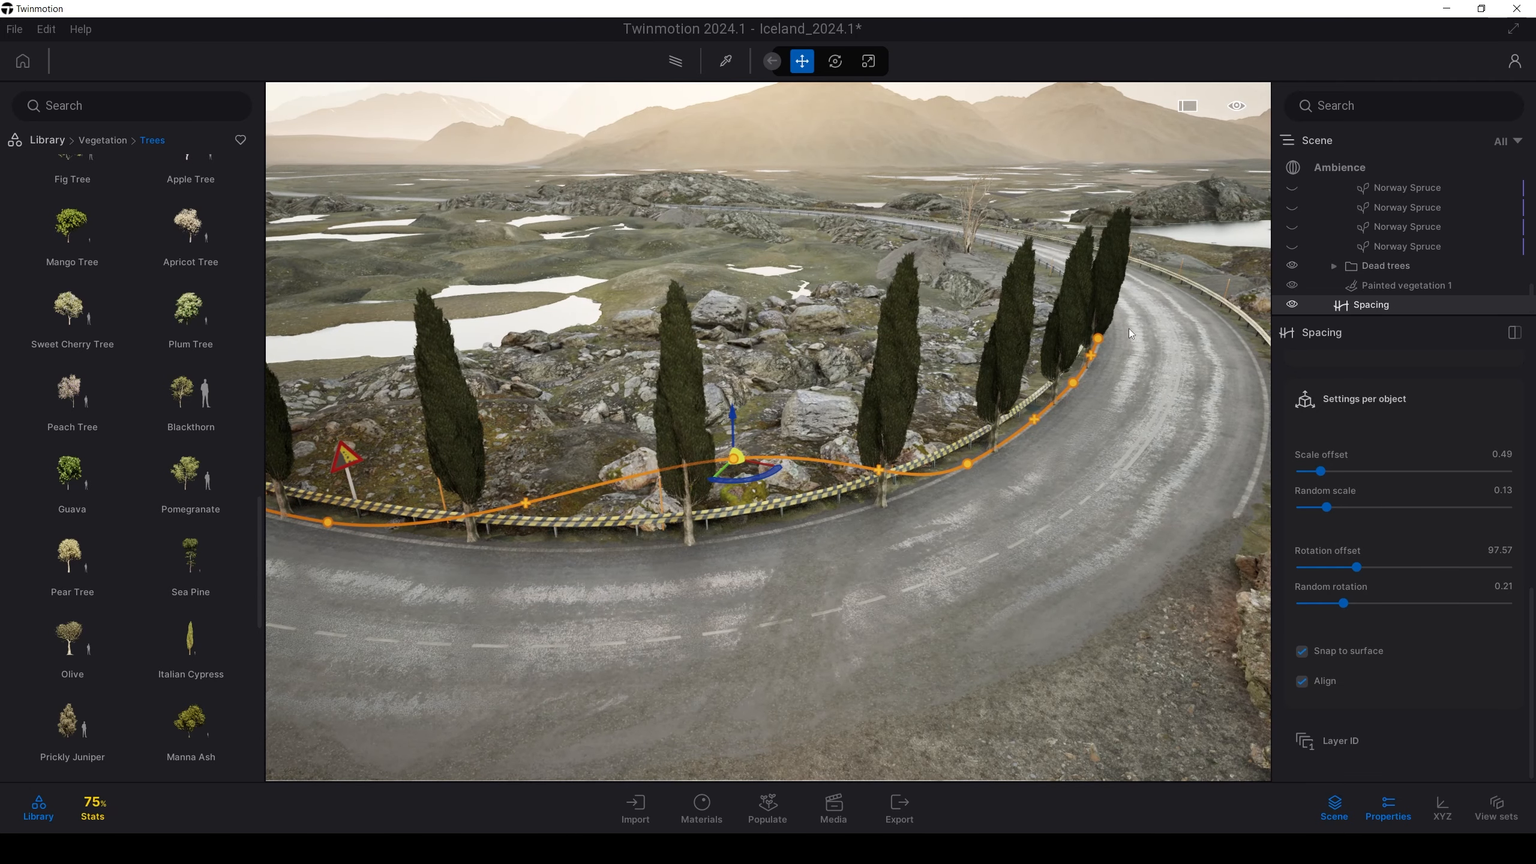
# Extend the path's end point further along the road bend
pyautogui.click(1098, 338)
pyautogui.press('d')
pyautogui.press('e')
pyautogui.moveTo(1033, 363); pyautogui.dragTo(829, 509, button='right')
pyautogui.press('d')
pyautogui.press('s')
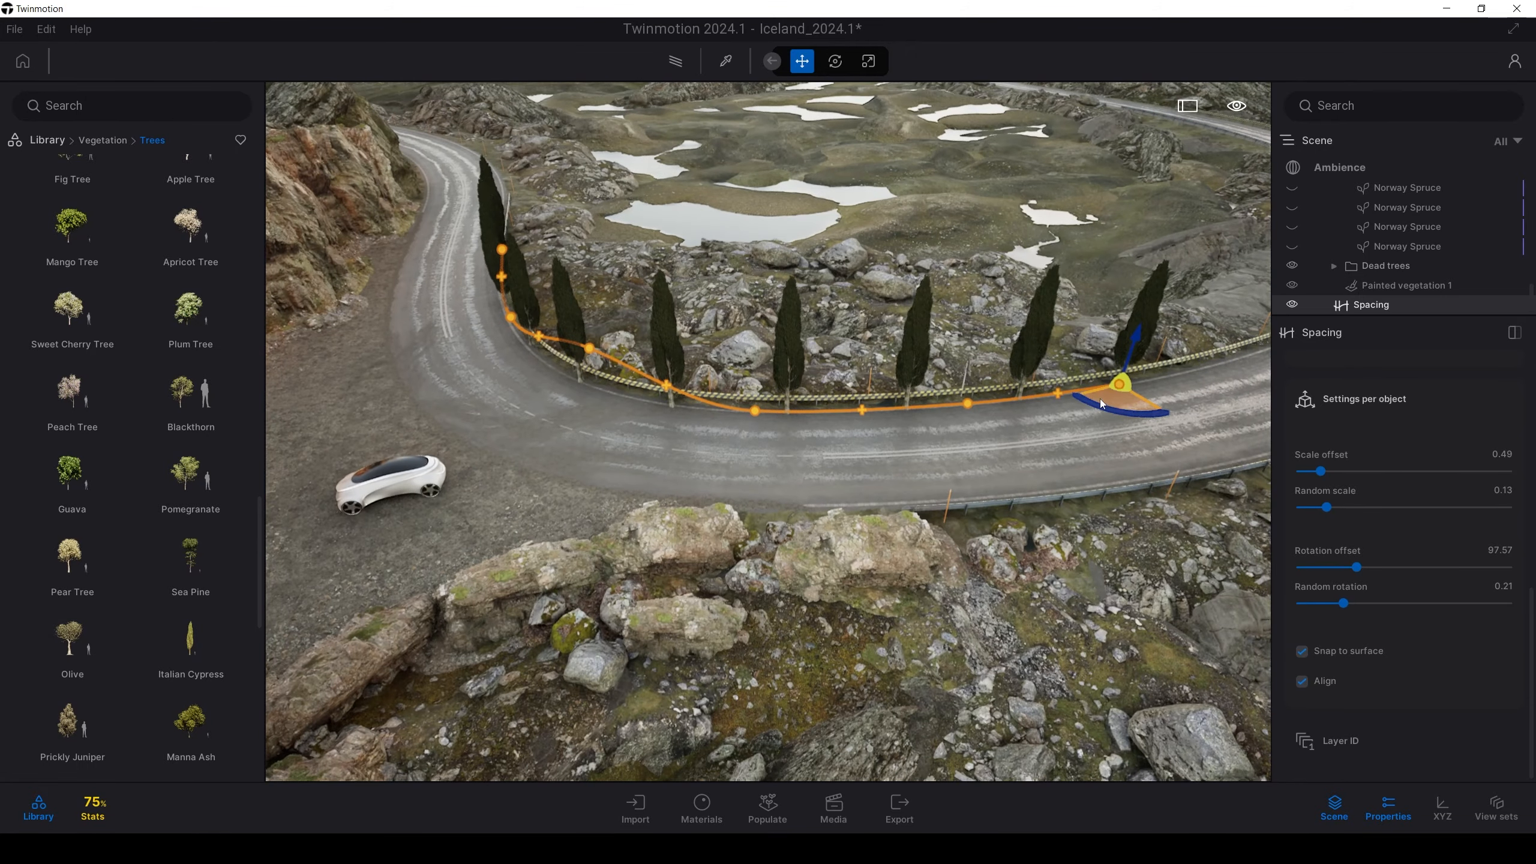
pyautogui.moveTo(1099, 400); pyautogui.dragTo(1248, 370)
pyautogui.moveTo(1129, 482); pyautogui.dragTo(1185, 442, button='right')
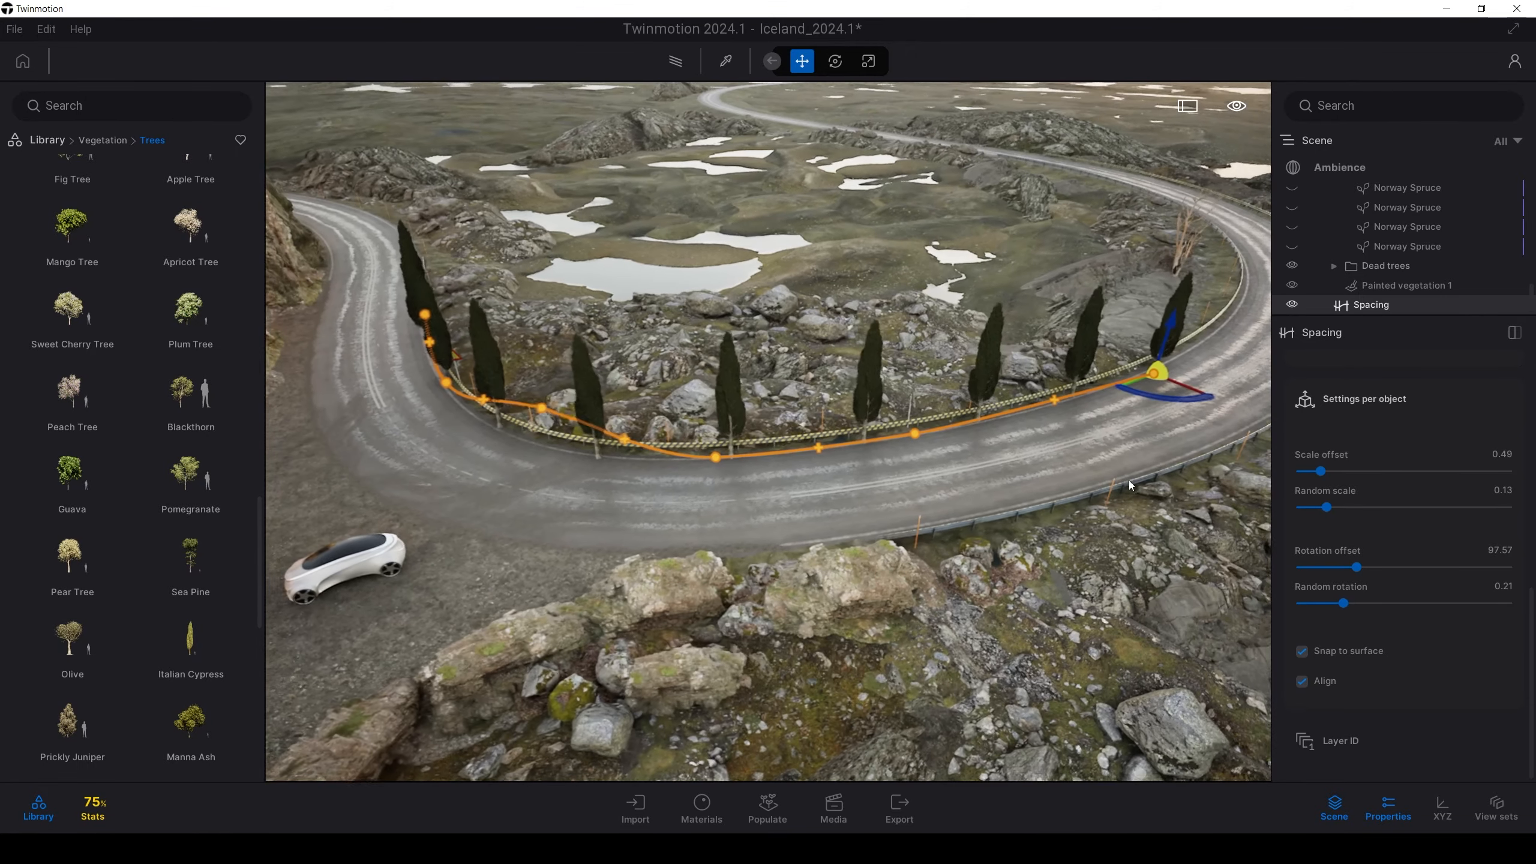
pyautogui.scroll(10, 1344, 587)
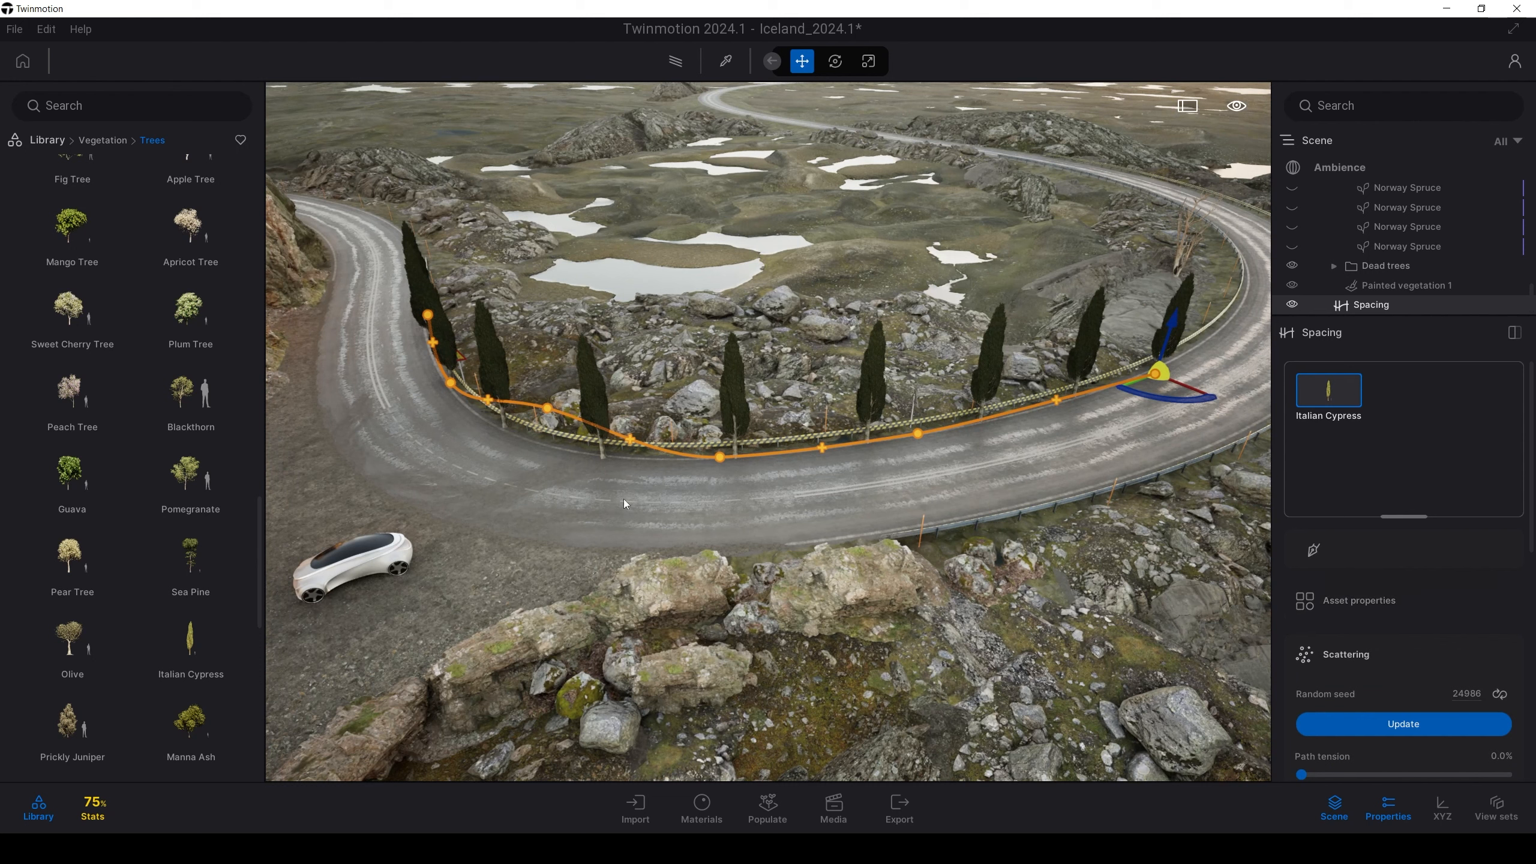
# Add Laurel beside the Italian Cypresses on the spacing path and set Scale offset to 0.85
pyautogui.moveTo(74, 647)
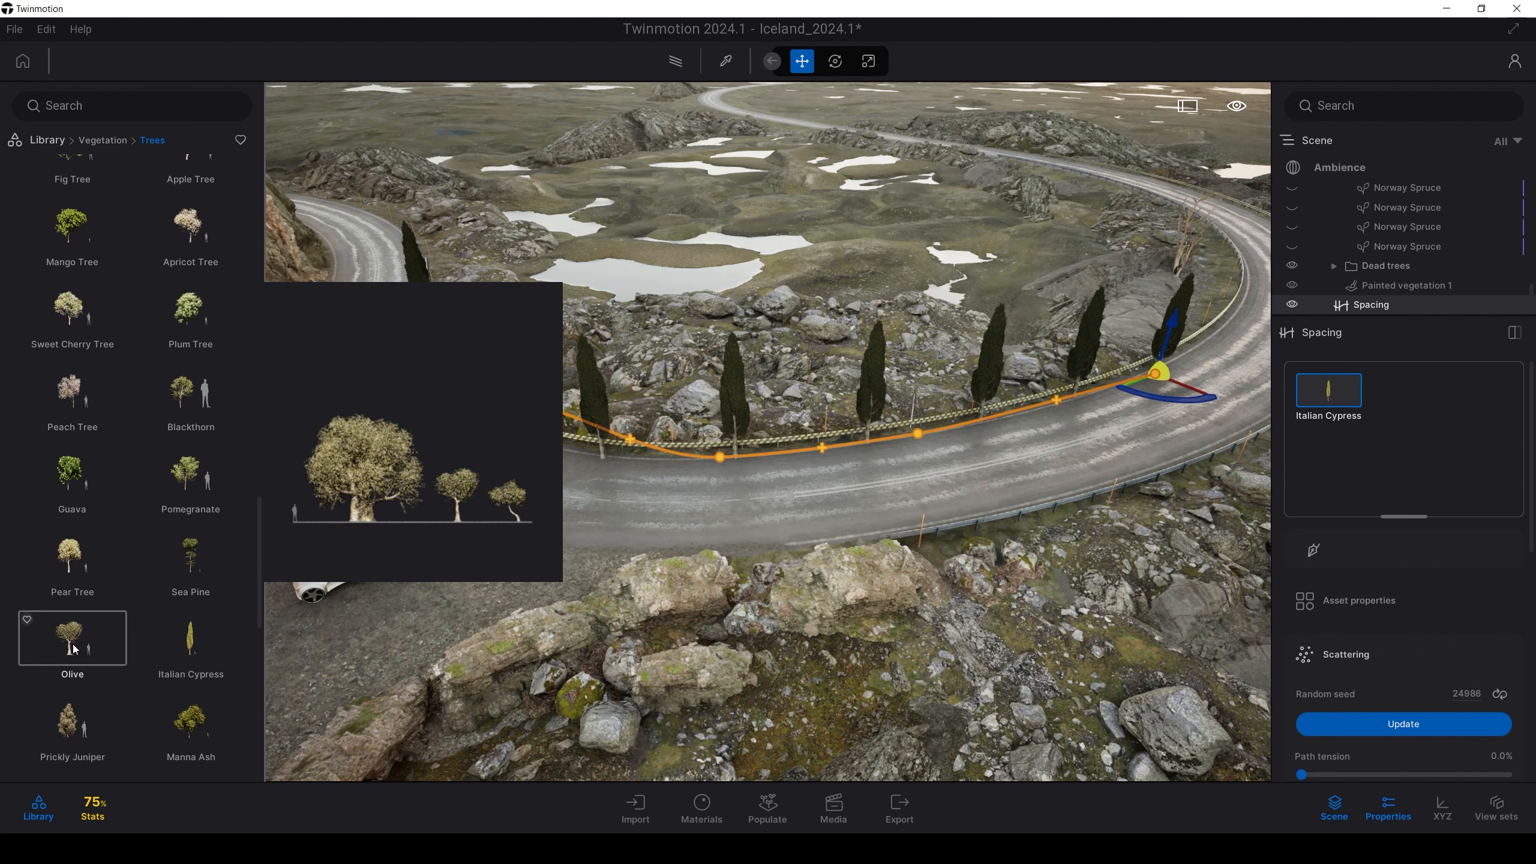
pyautogui.scroll(-3, 84, 618)
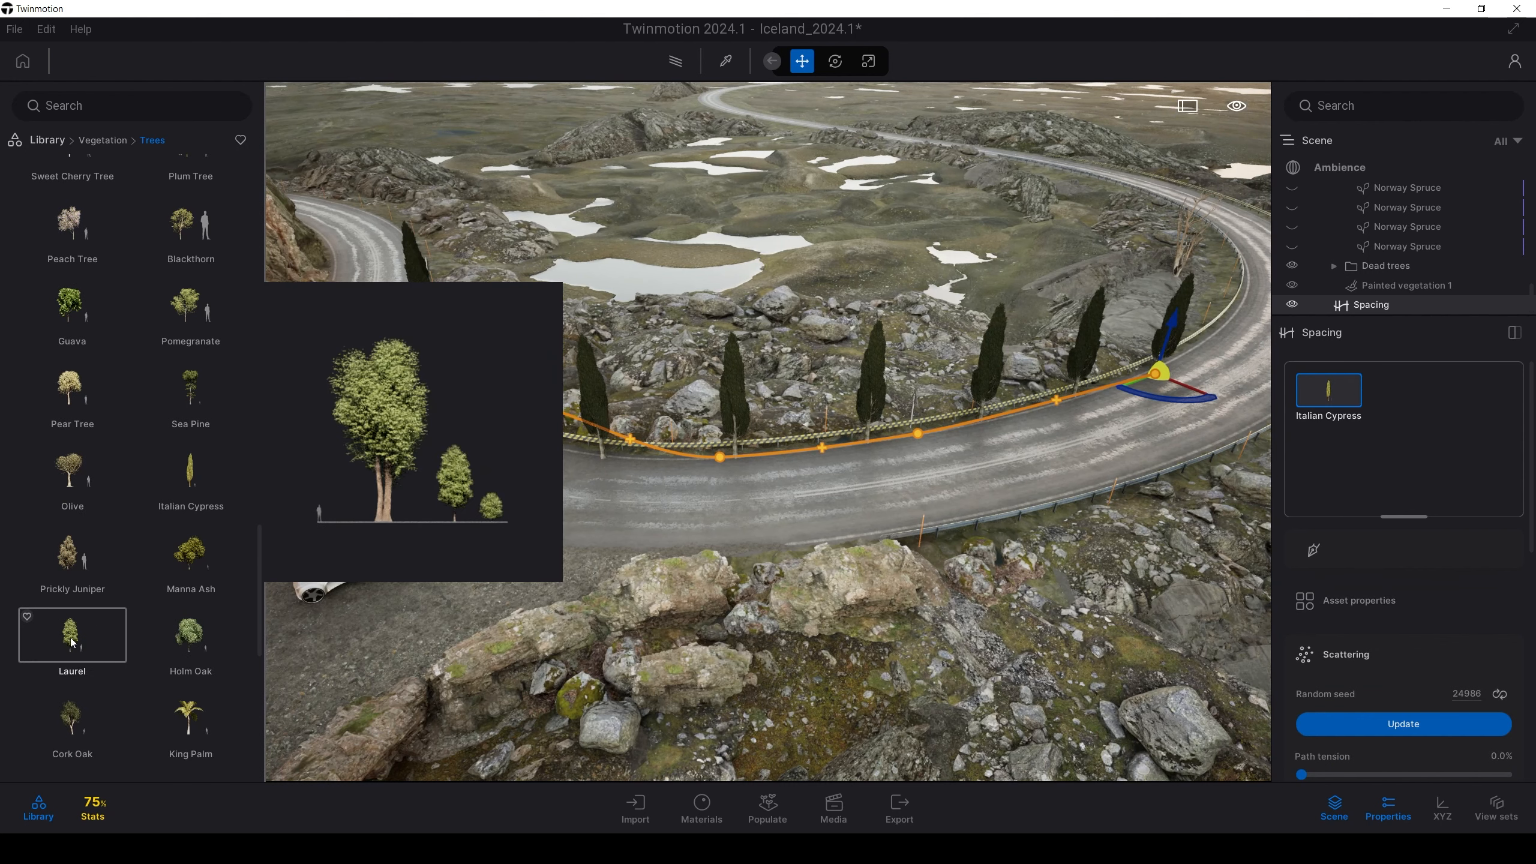
pyautogui.moveTo(1395, 451); pyautogui.dragTo(1395, 451)
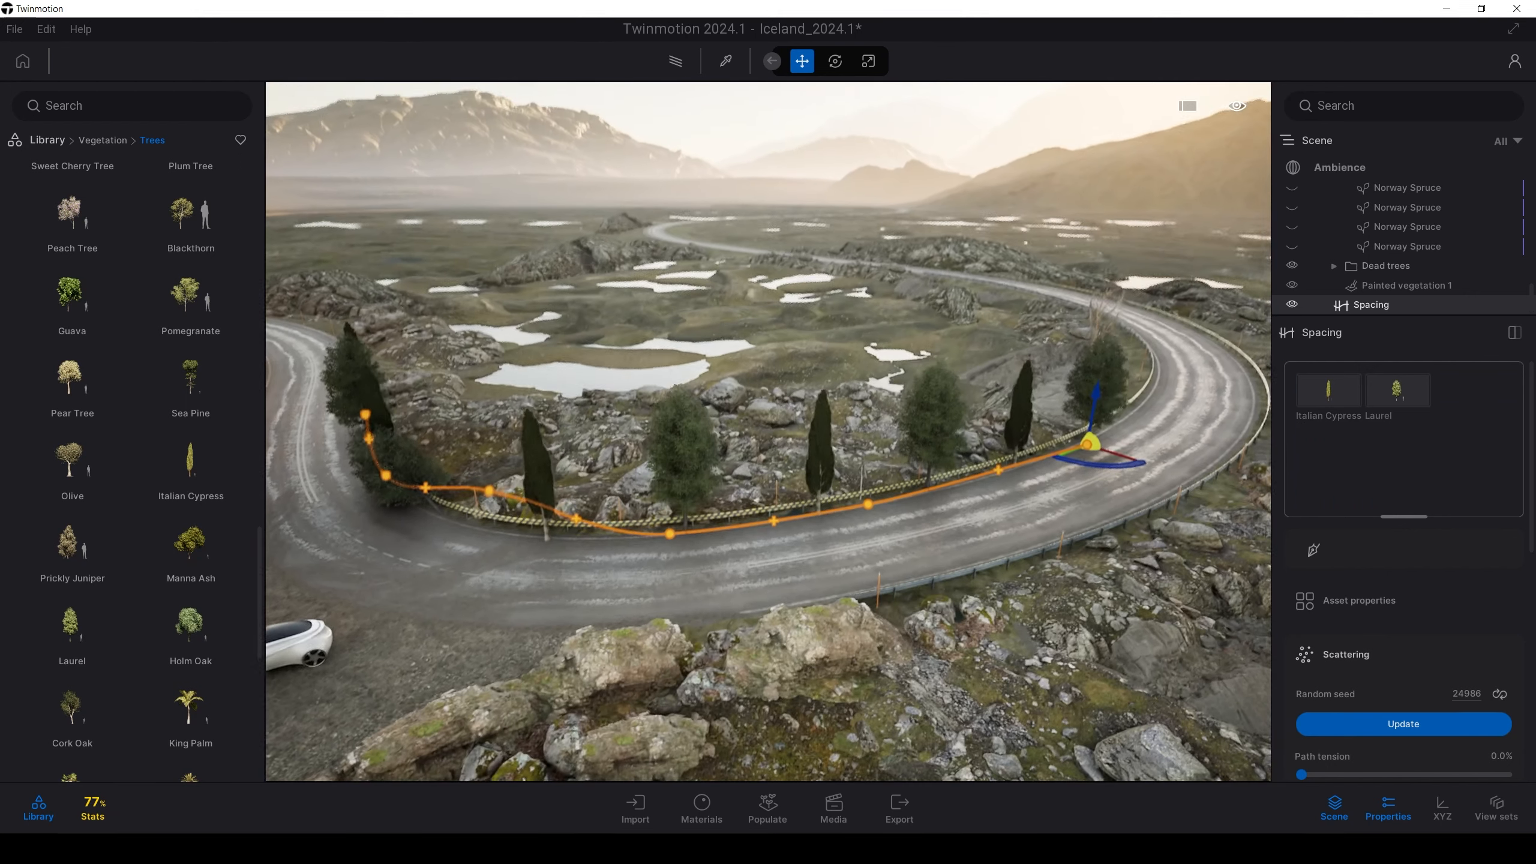
pyautogui.moveTo(1028, 472); pyautogui.dragTo(1010, 496, button='right')
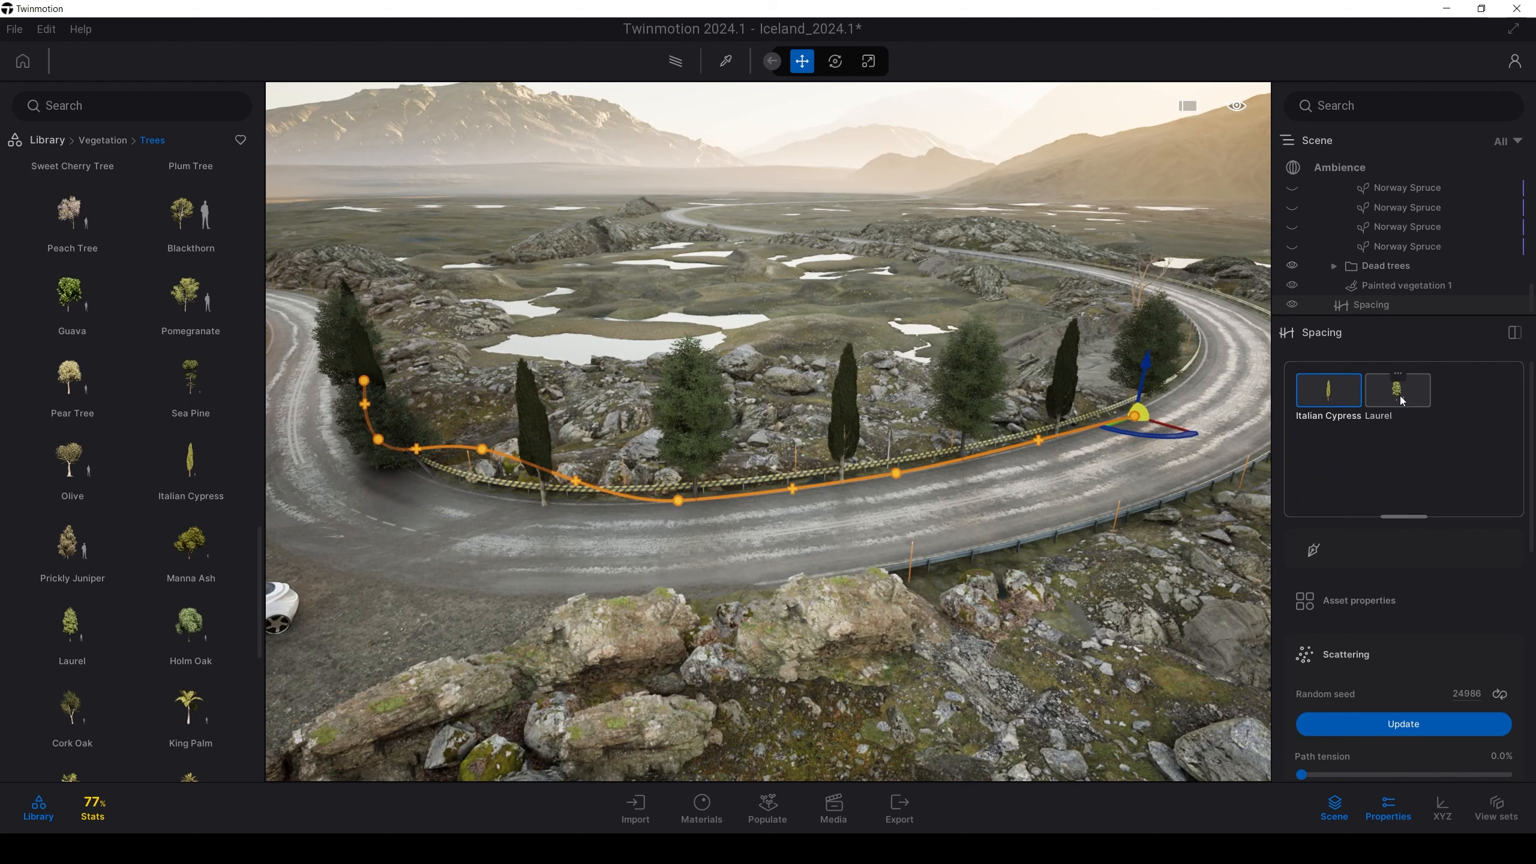
pyautogui.moveTo(1530, 487); pyautogui.dragTo(1528, 690)
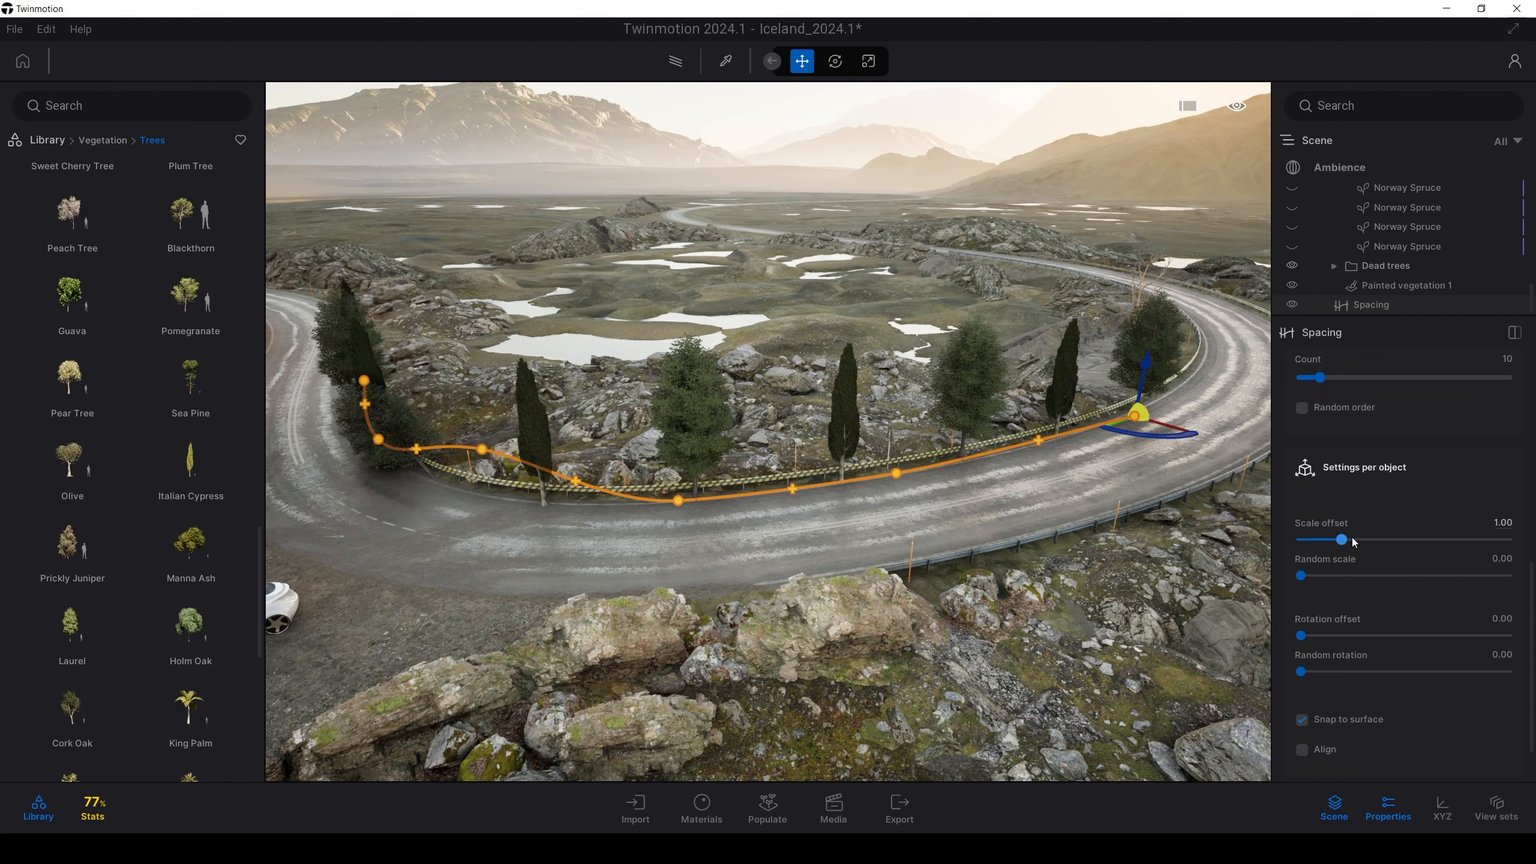
pyautogui.moveTo(1354, 543)
pyautogui.mouseDown()
pyautogui.moveTo(1370, 536)
pyautogui.moveTo(1339, 547)
pyautogui.mouseUp()
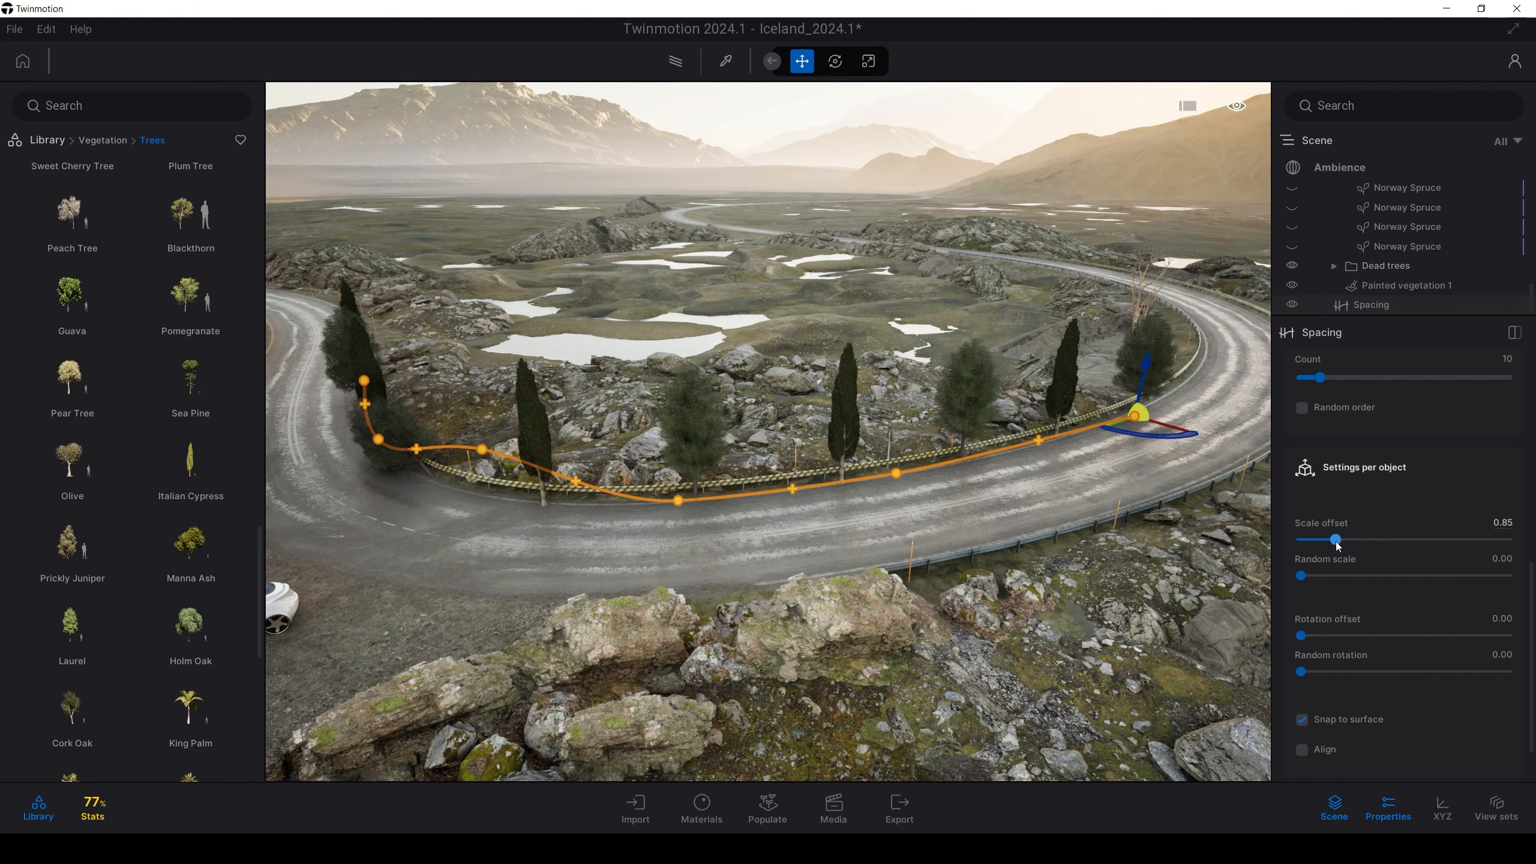
pyautogui.scroll(-2, 757, 481)
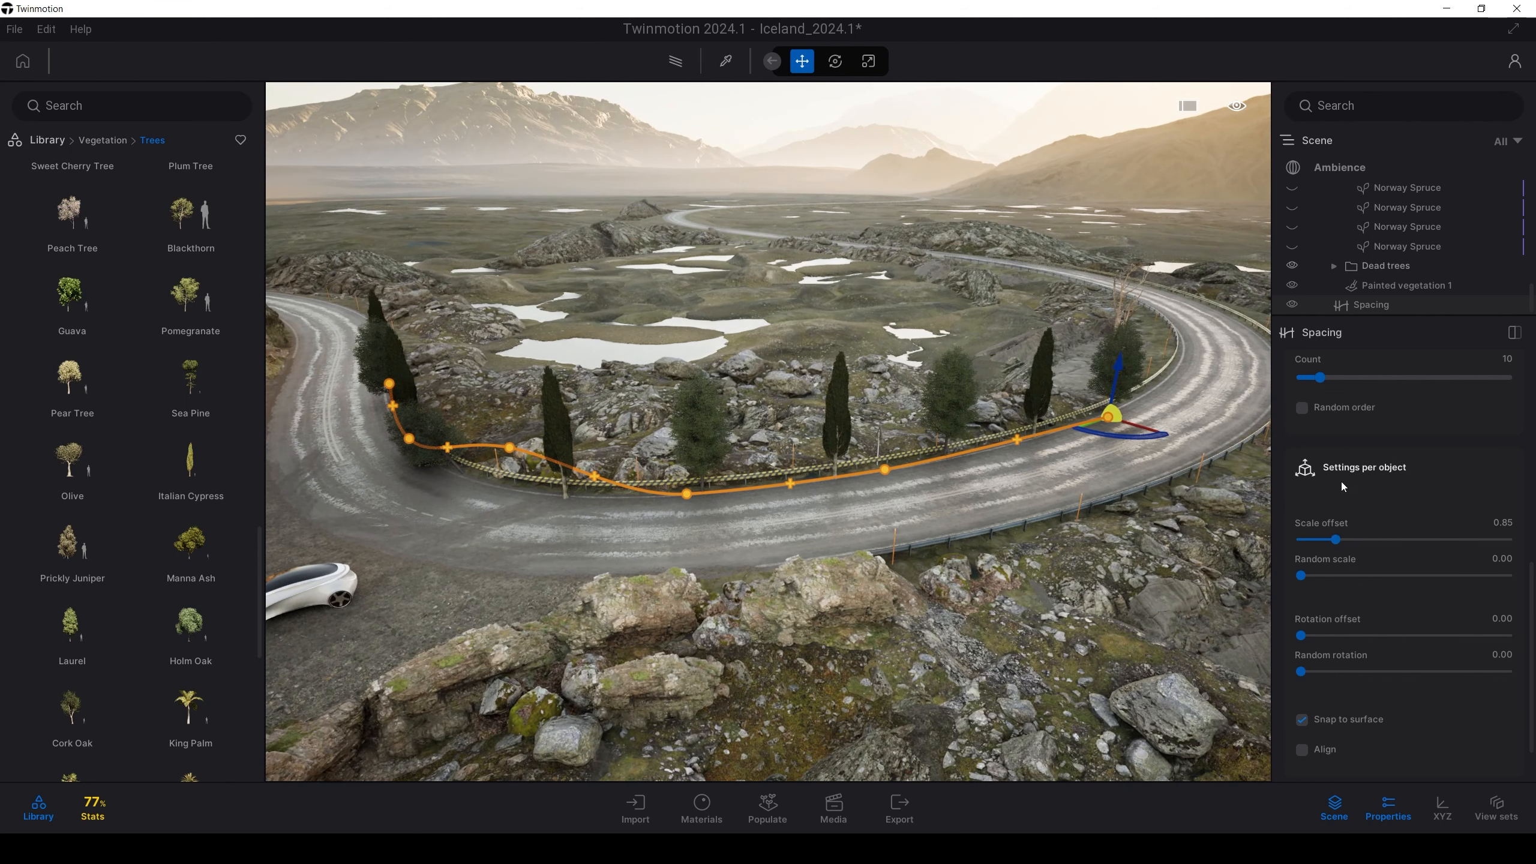
pyautogui.moveTo(1527, 588); pyautogui.dragTo(1524, 467)
# Stretch the spacing path's end point further up the road
pyautogui.scroll(1, 1203, 460)
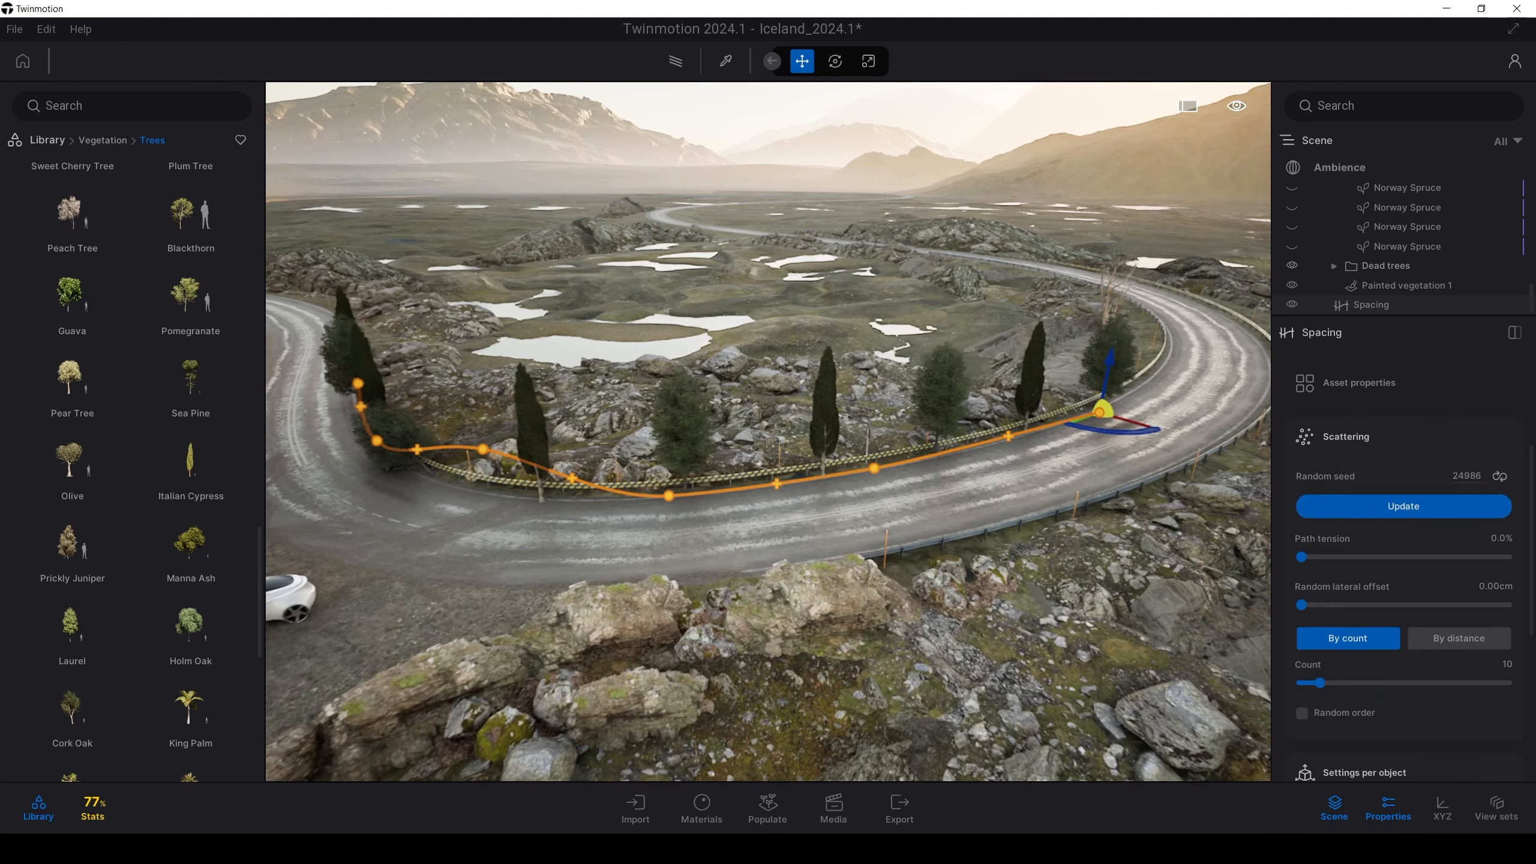
pyautogui.keyDown('shift'); pyautogui.moveTo(1149, 459); pyautogui.dragTo(1210, 458, button='middle'); pyautogui.keyUp('shift')
pyautogui.keyDown('shift'); pyautogui.moveTo(895, 502); pyautogui.dragTo(977, 506, button='middle'); pyautogui.keyUp('shift')
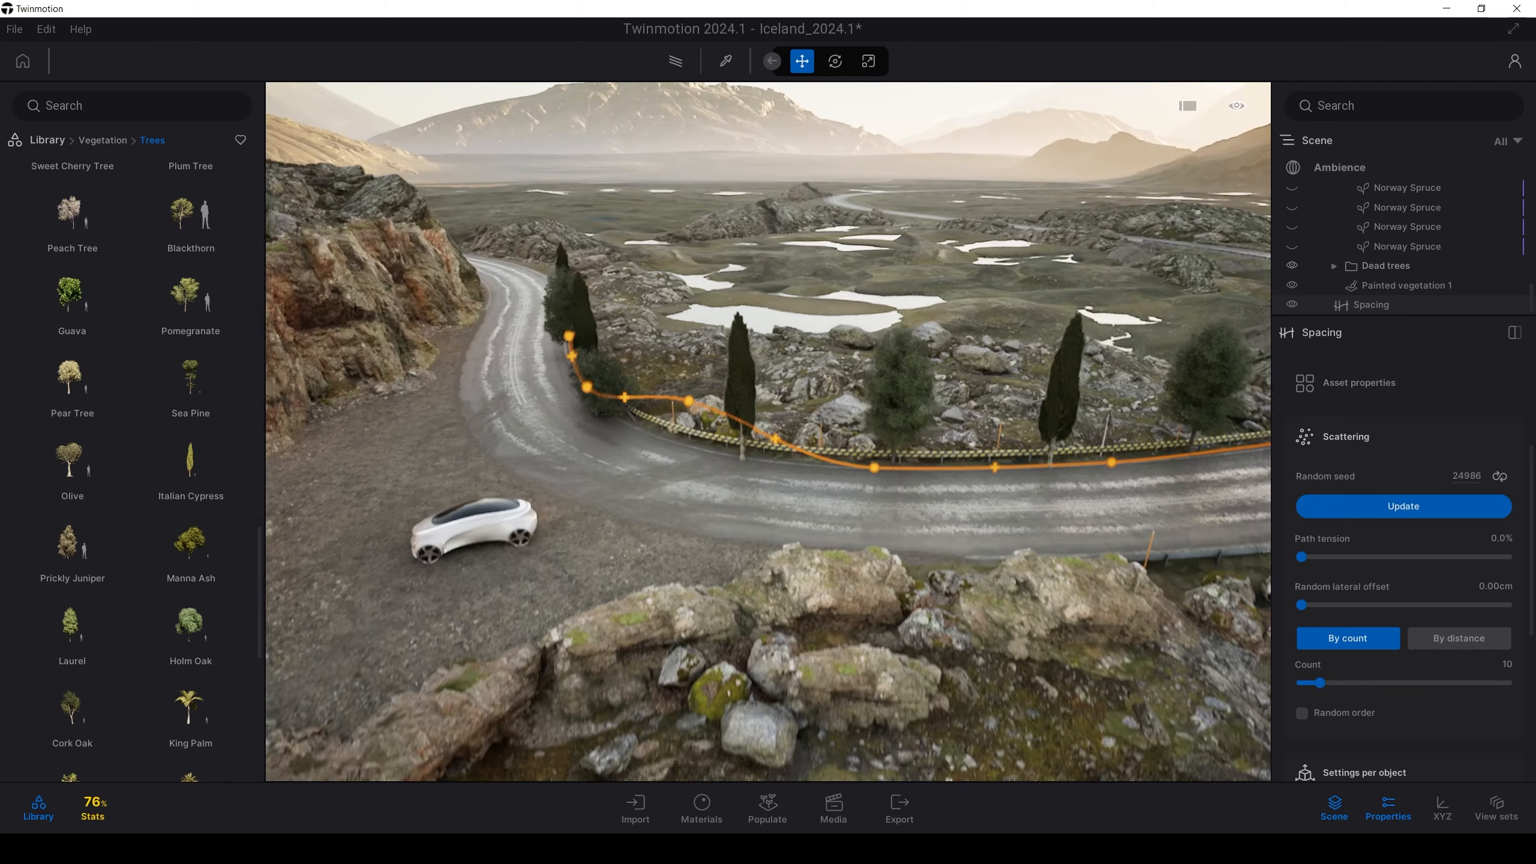
pyautogui.moveTo(847, 485); pyautogui.dragTo(948, 493, button='right')
pyautogui.moveTo(926, 457); pyautogui.dragTo(1216, 255)
pyautogui.press('s')
pyautogui.press('a')
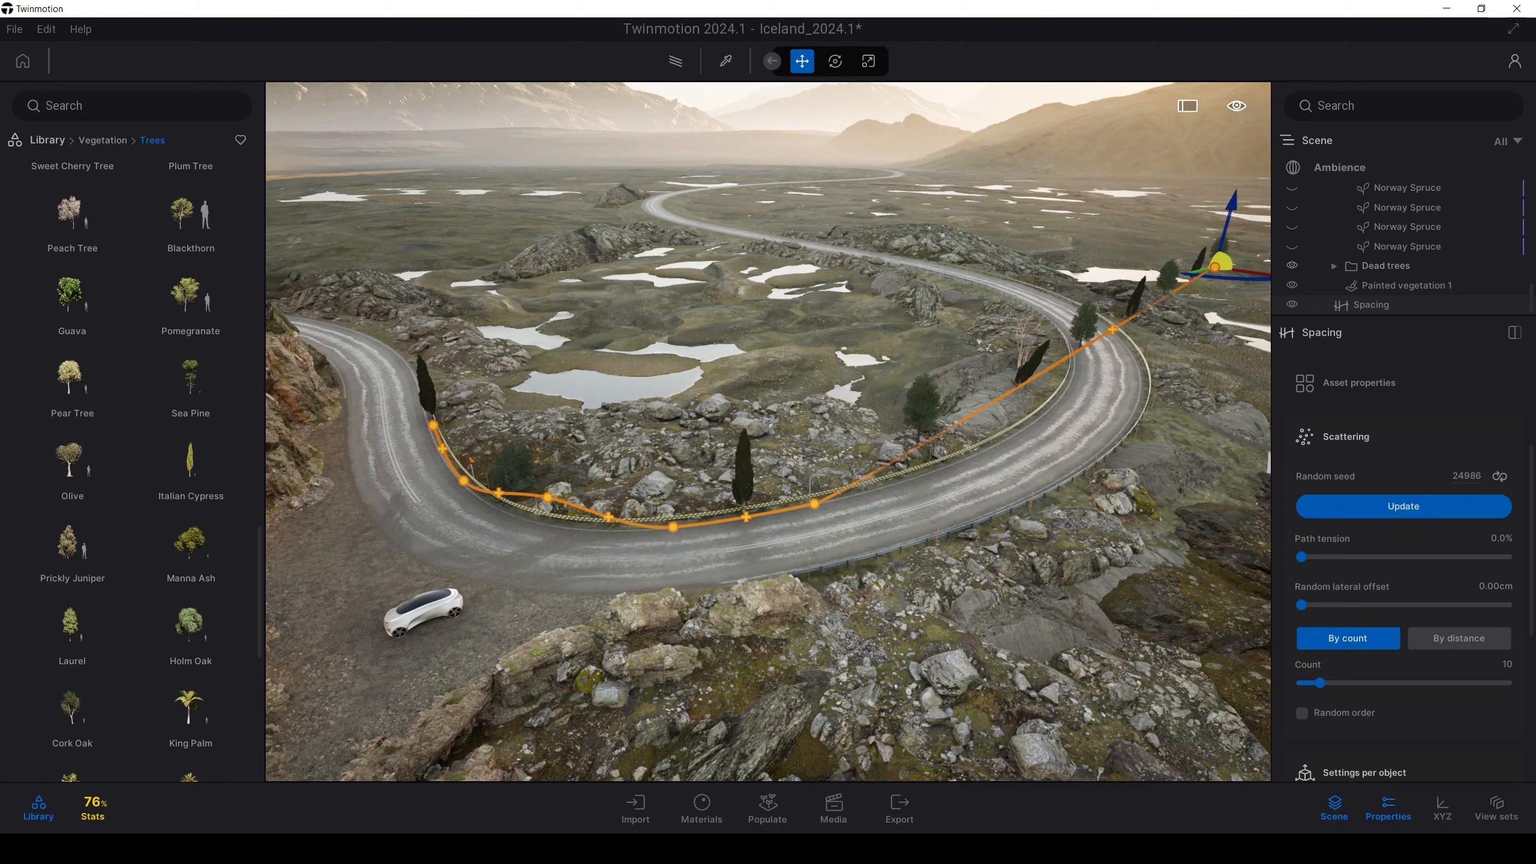
pyautogui.moveTo(471, 534); pyautogui.dragTo(595, 529, button='right')
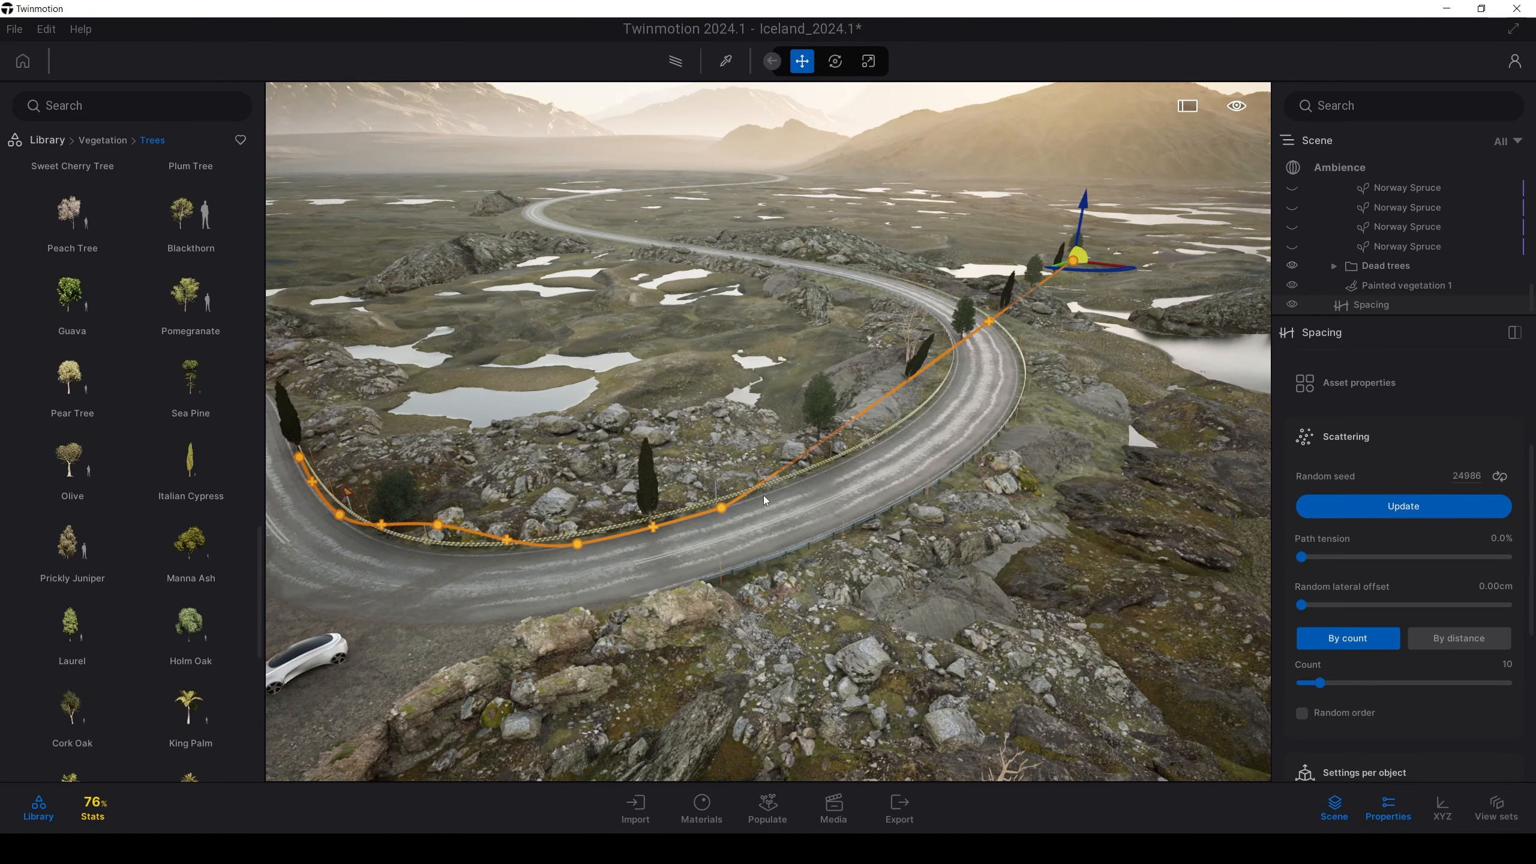
# Switch the path trees to By distance spacing at 300 cm
pyautogui.click(1440, 645)
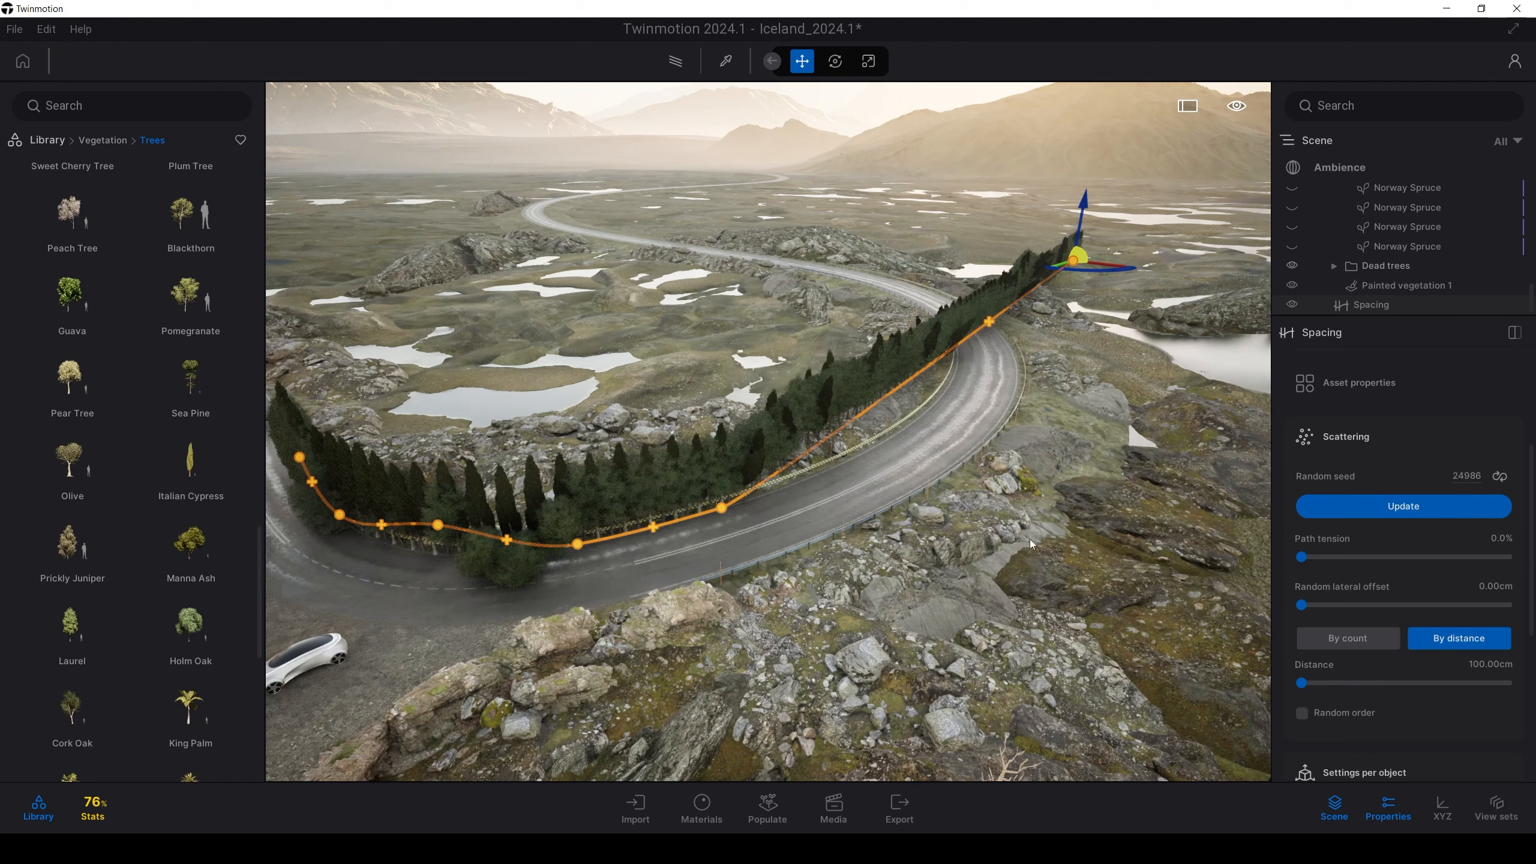
pyautogui.scroll(4, 1070, 567)
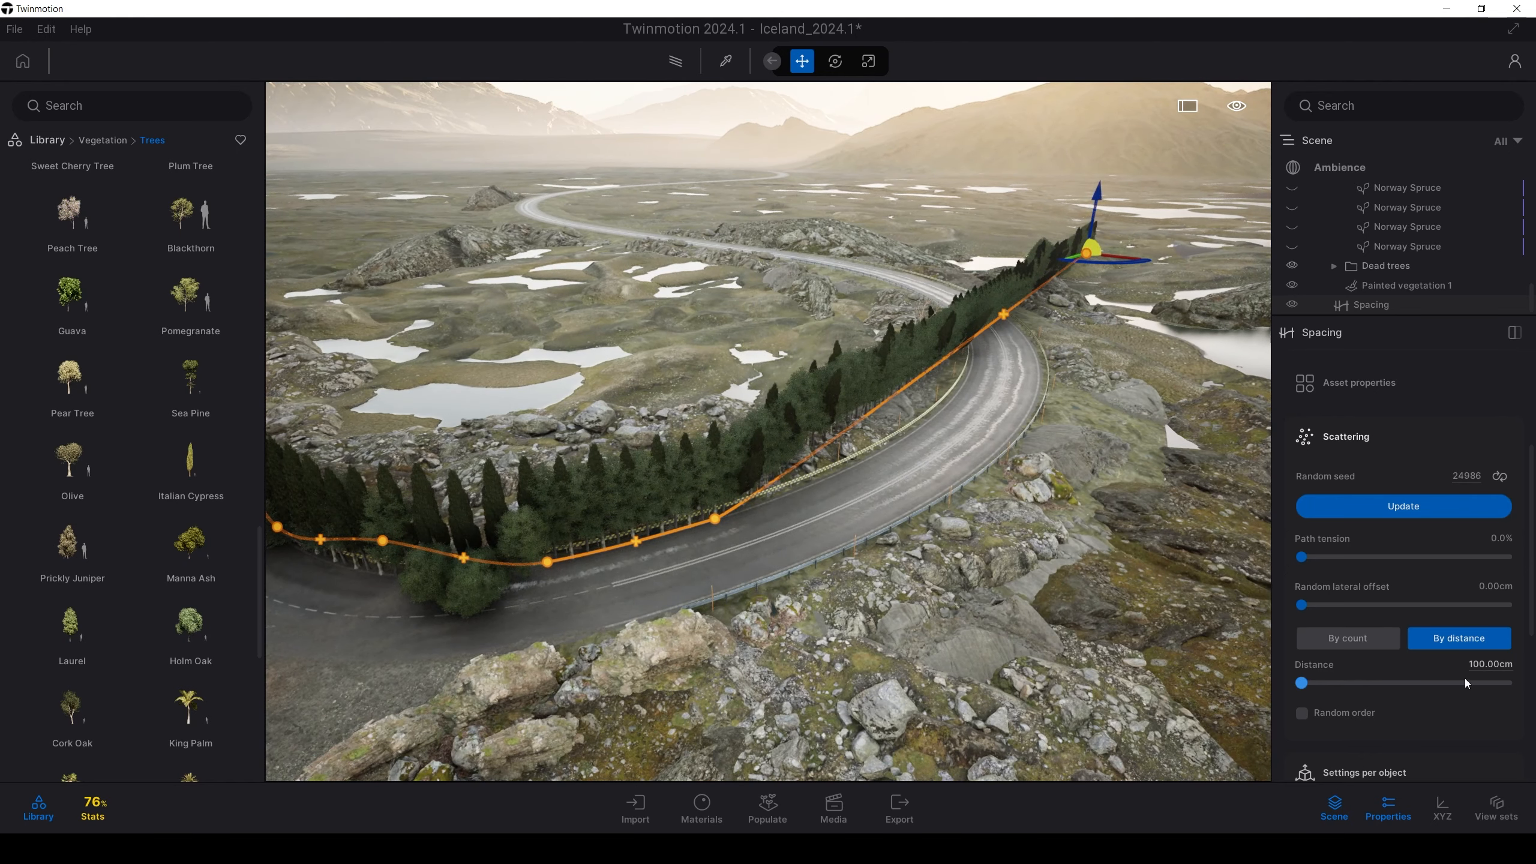
pyautogui.click(1480, 665)
pyautogui.write('300')
pyautogui.press('Return')
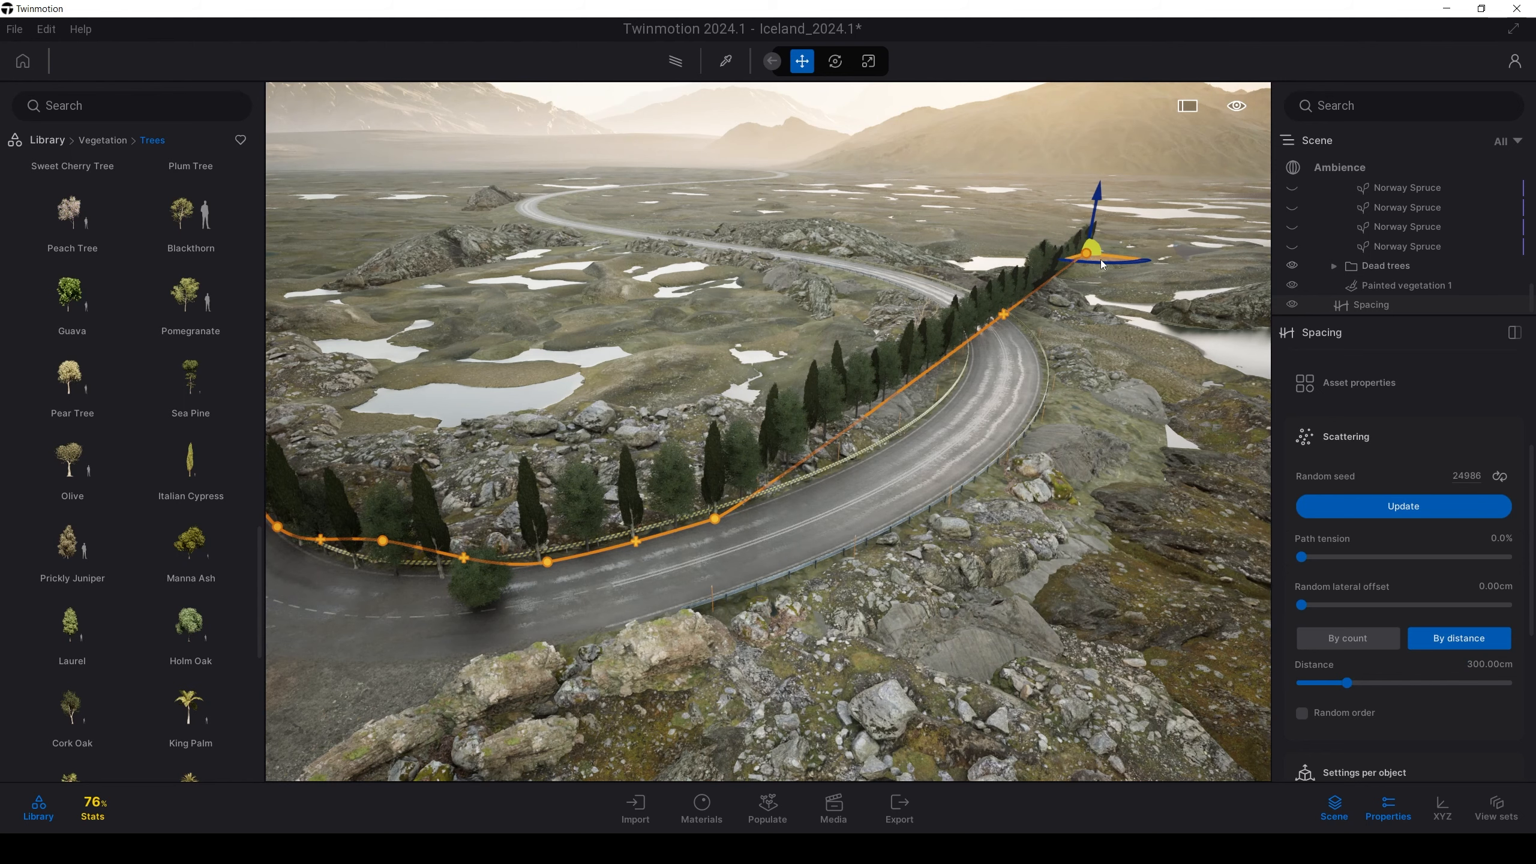
# Pull the spacing path's end point back along the road
pyautogui.moveTo(1103, 265); pyautogui.dragTo(979, 375)
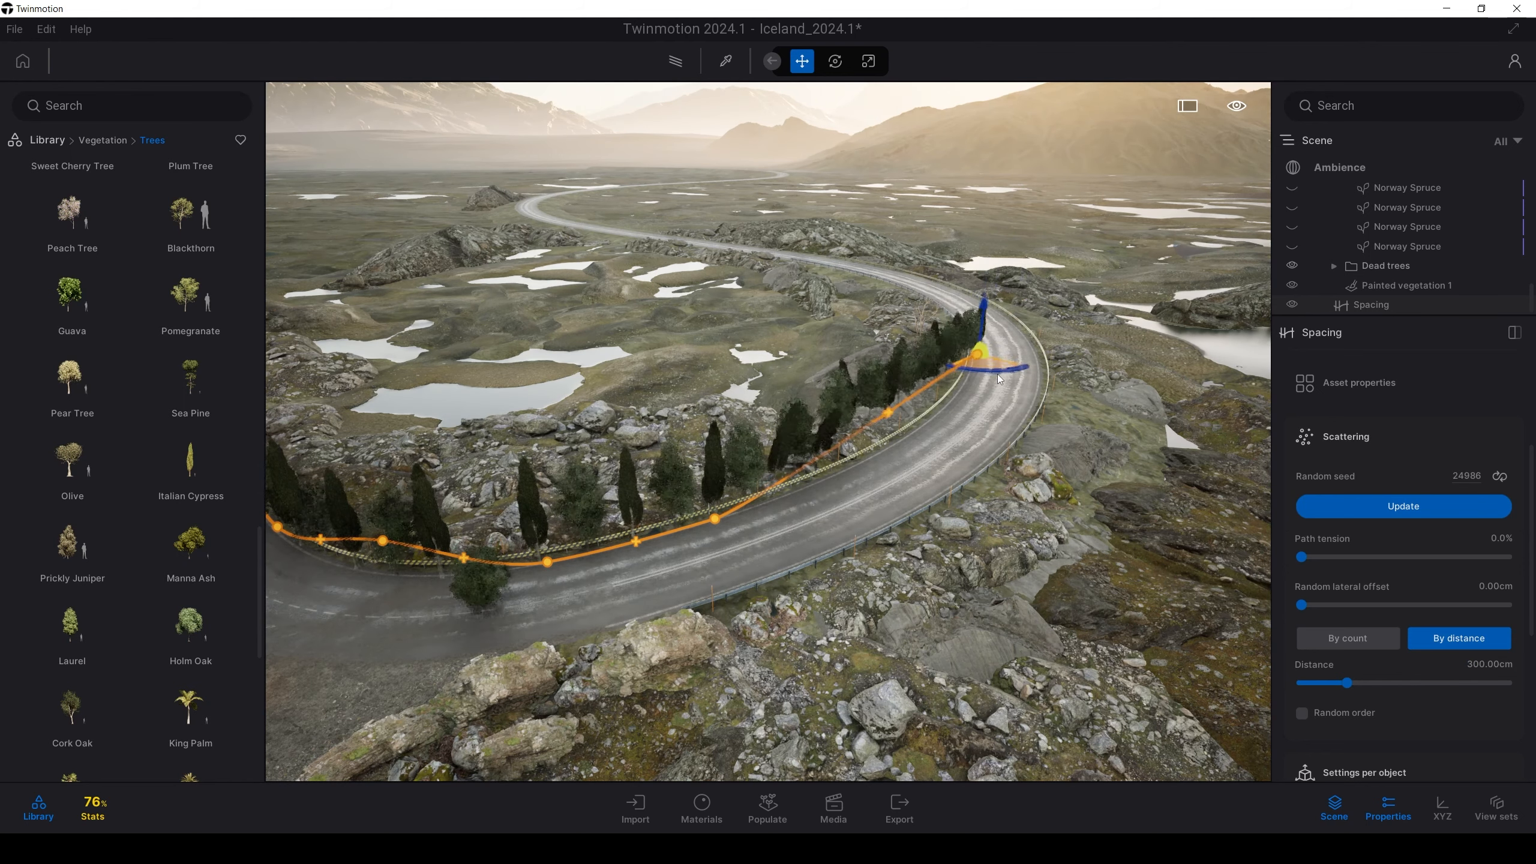
pyautogui.press('w')
pyautogui.press('e')
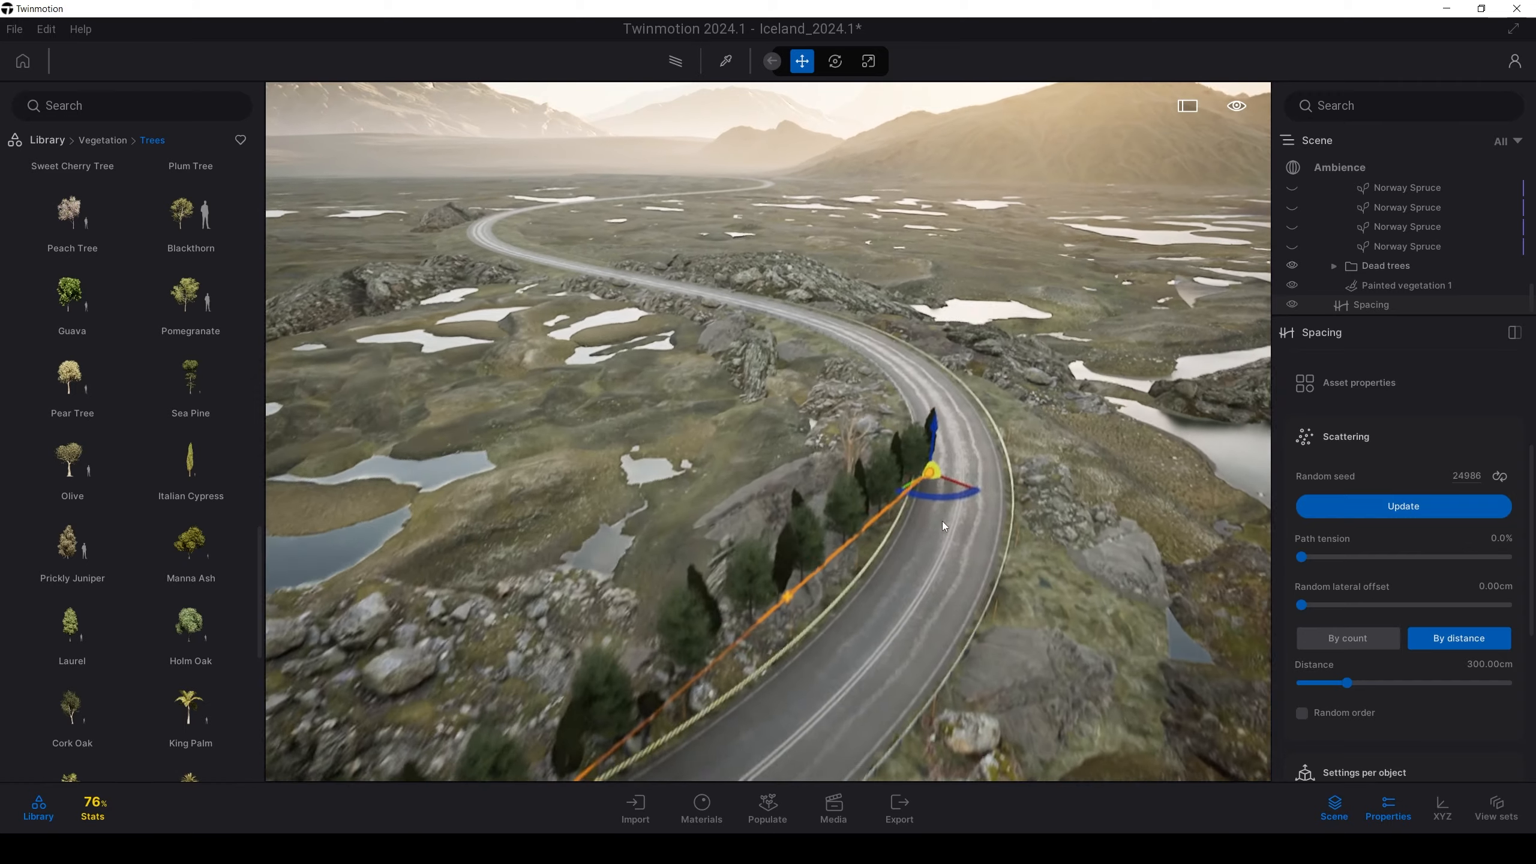
pyautogui.press('w')
pyautogui.moveTo(936, 521); pyautogui.dragTo(936, 538, button='right')
pyautogui.press('q')
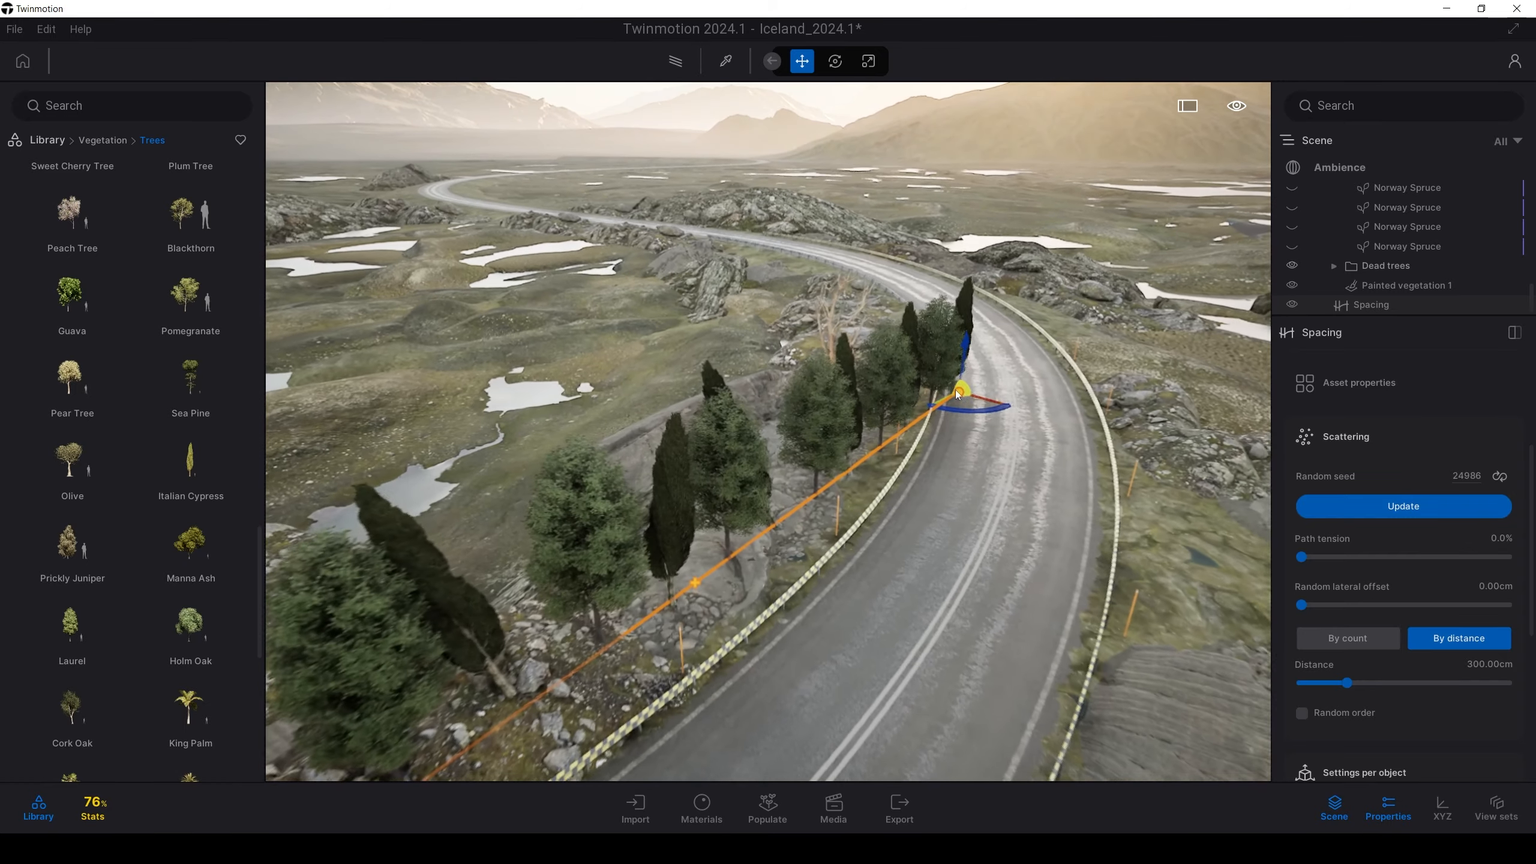
pyautogui.press('d')
pyautogui.moveTo(924, 427); pyautogui.dragTo(898, 455, button='right')
pyautogui.moveTo(871, 541); pyautogui.dragTo(835, 538, button='right')
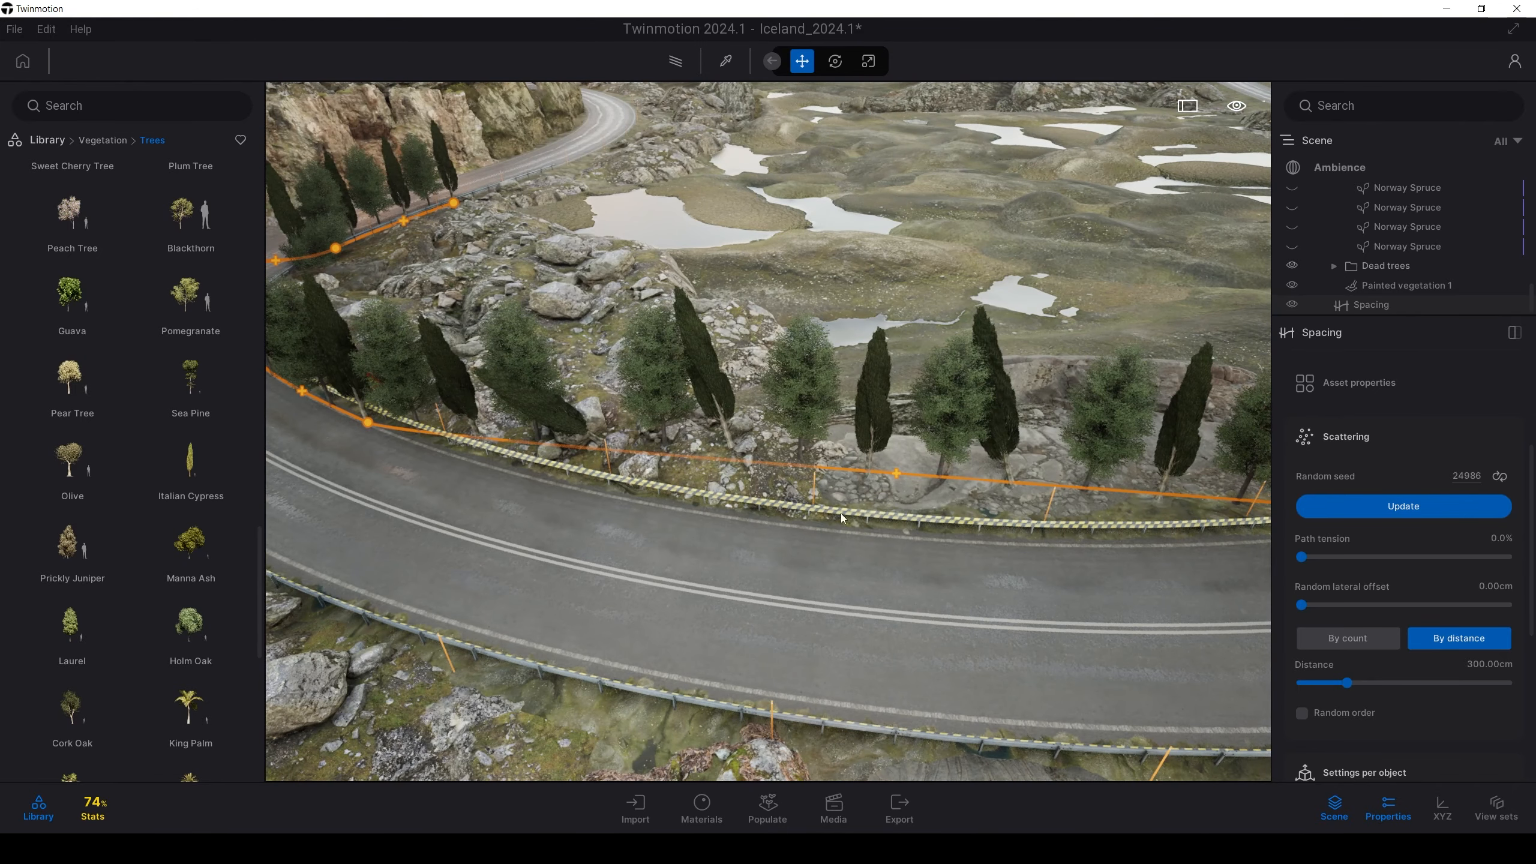
pyautogui.scroll(1, 840, 552)
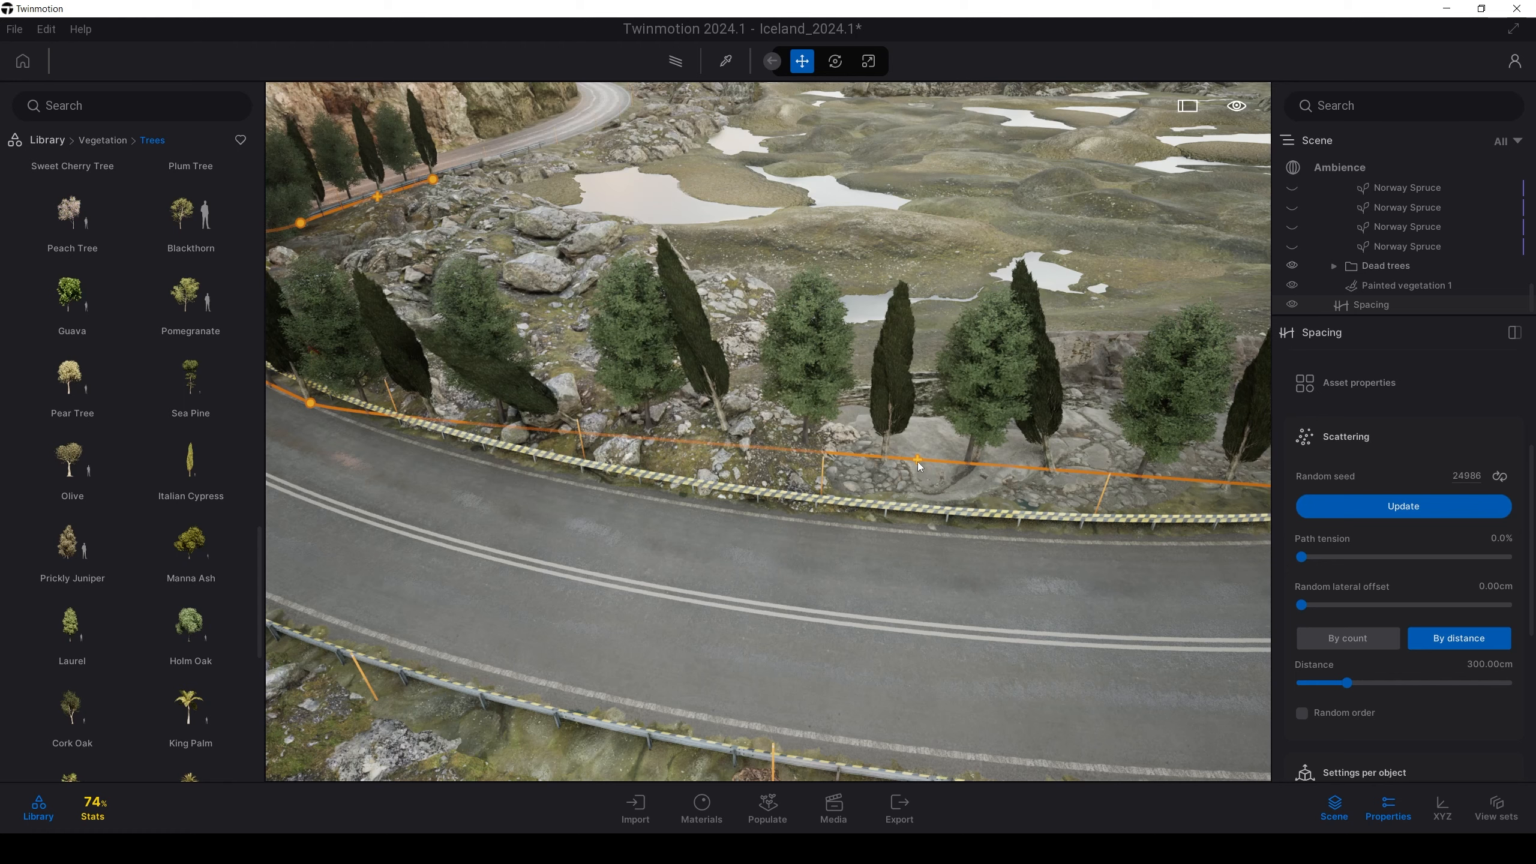
# Insert a new control point on the path and drag it down toward the road
pyautogui.click(916, 461)
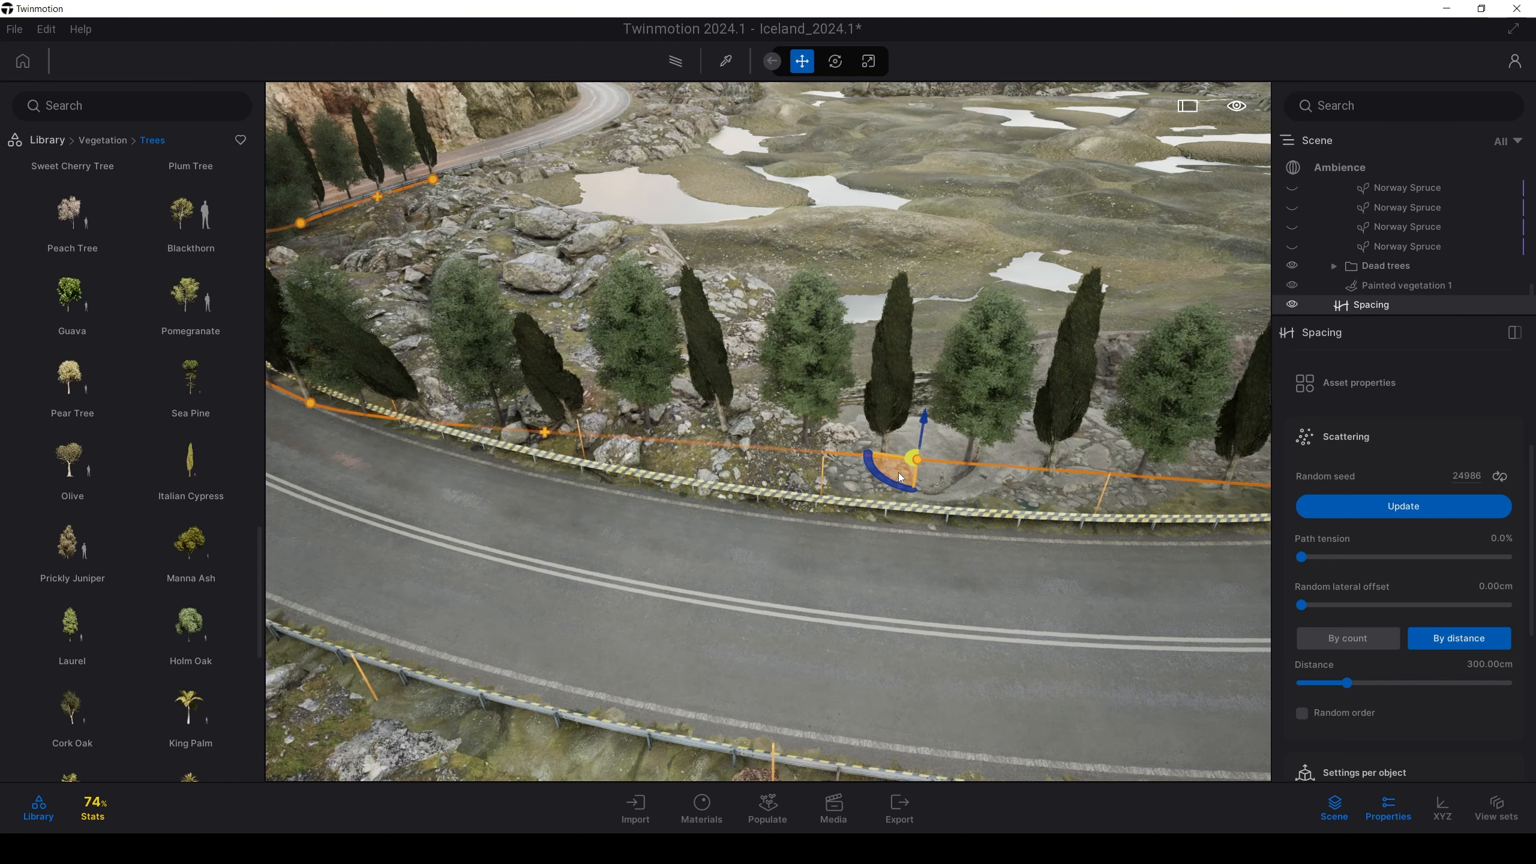
pyautogui.moveTo(902, 478); pyautogui.dragTo(896, 545)
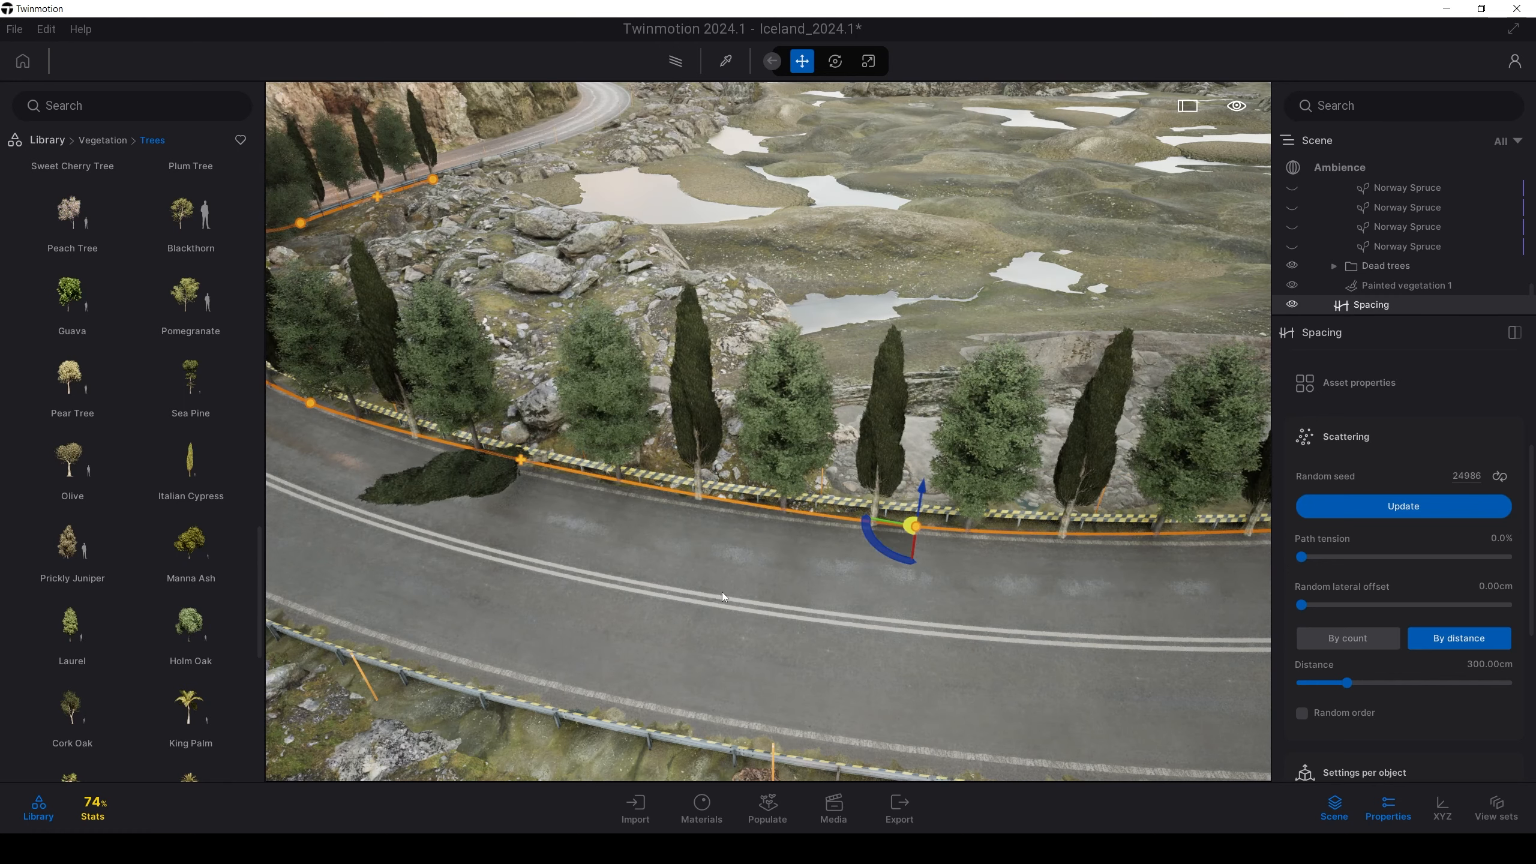
pyautogui.press('w')
pyautogui.press('a')
pyautogui.moveTo(598, 476); pyautogui.dragTo(622, 498, button='right')
pyautogui.press('w')
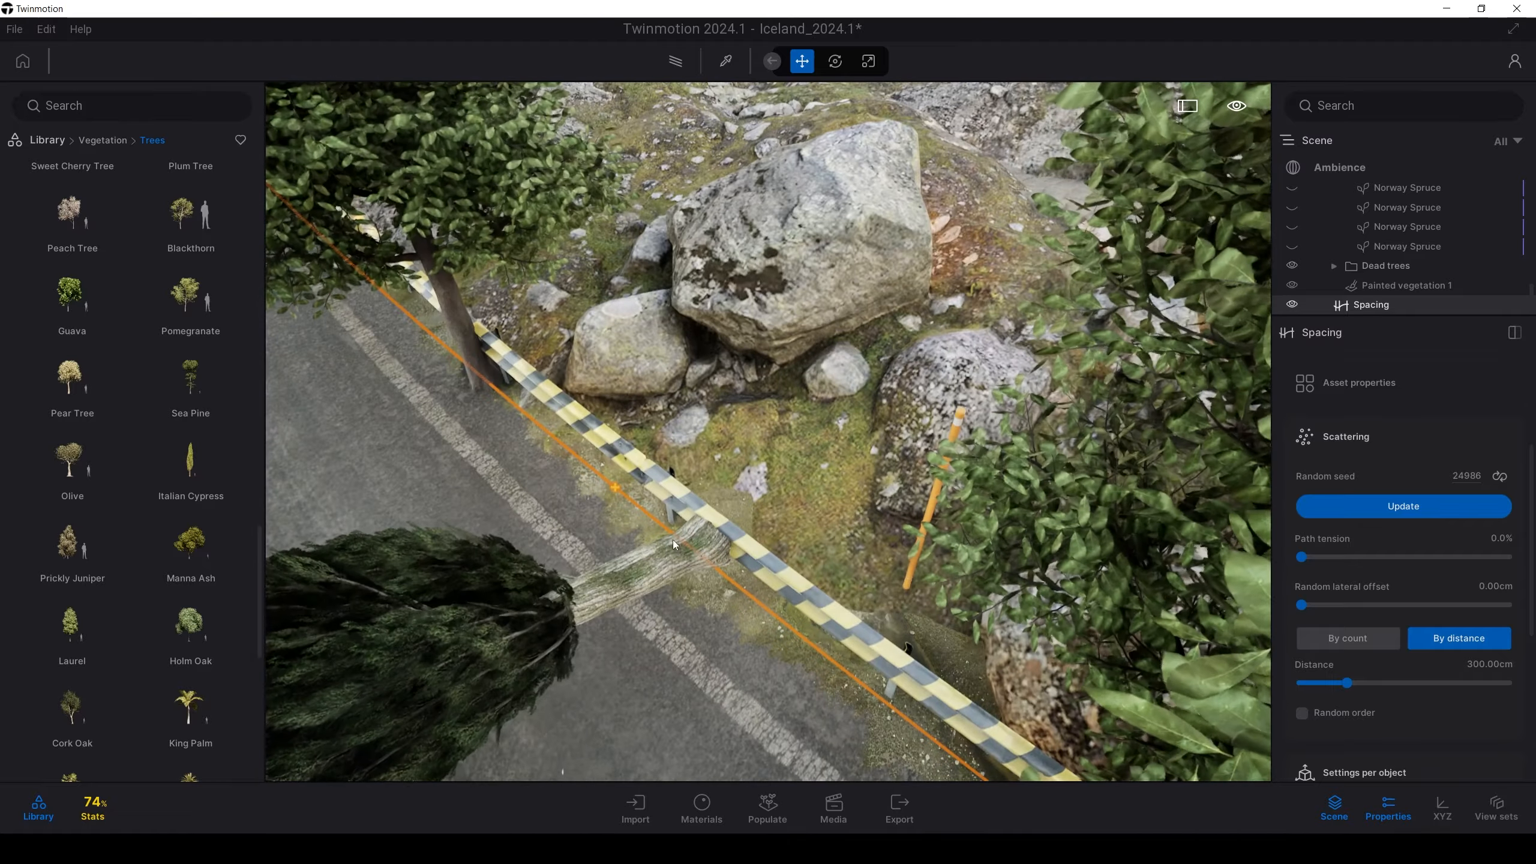
pyautogui.press('w')
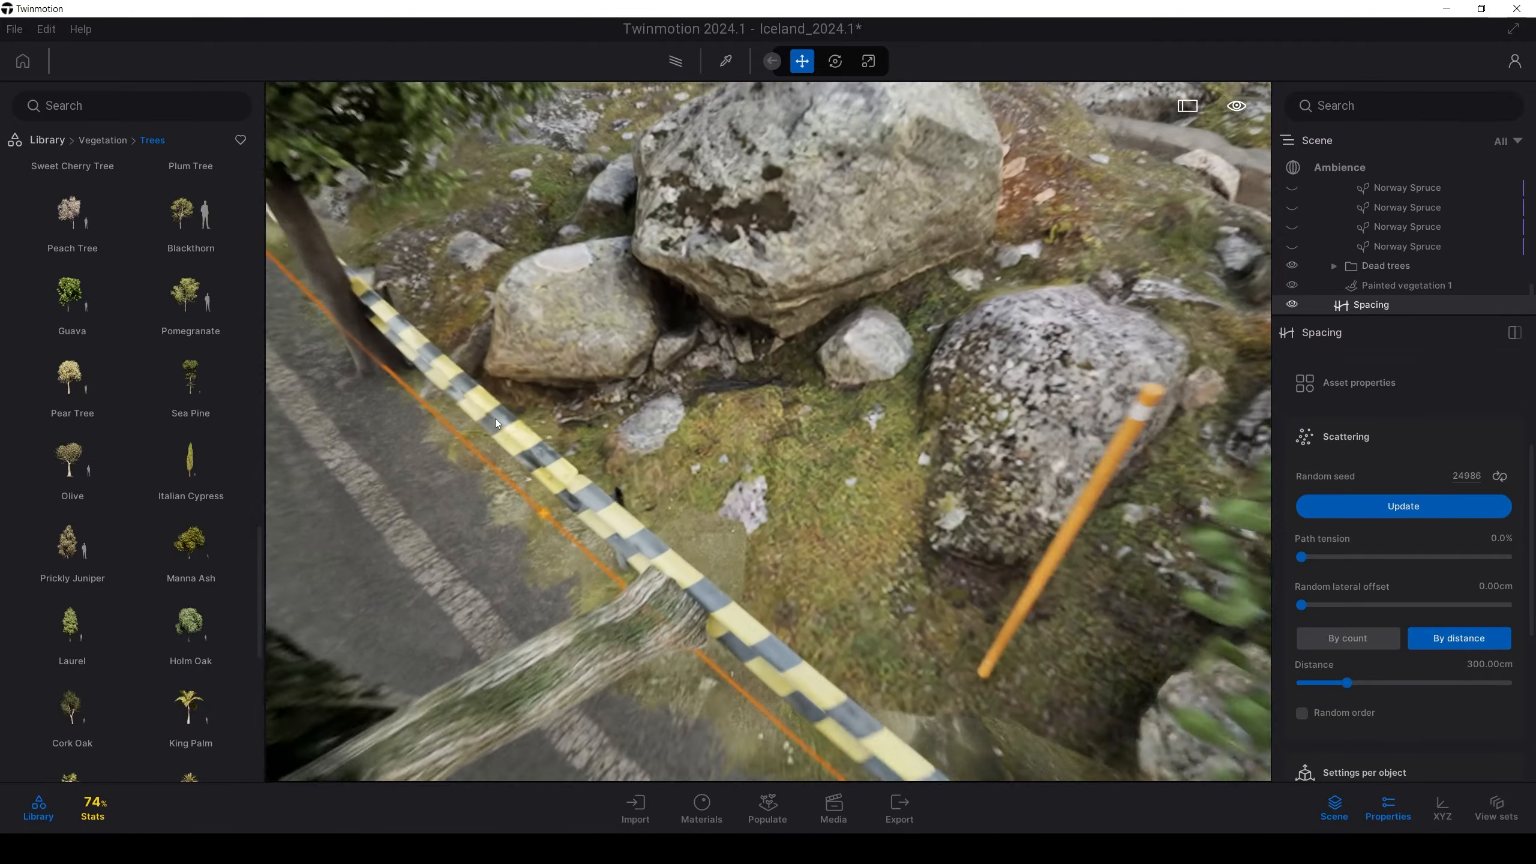
pyautogui.press('s')
pyautogui.press('a')
# Shift the path point so the trees line the guardrail along the bend
pyautogui.moveTo(494, 418); pyautogui.dragTo(1066, 483, button='right')
pyautogui.press('s')
pyautogui.press('d')
pyautogui.press('s')
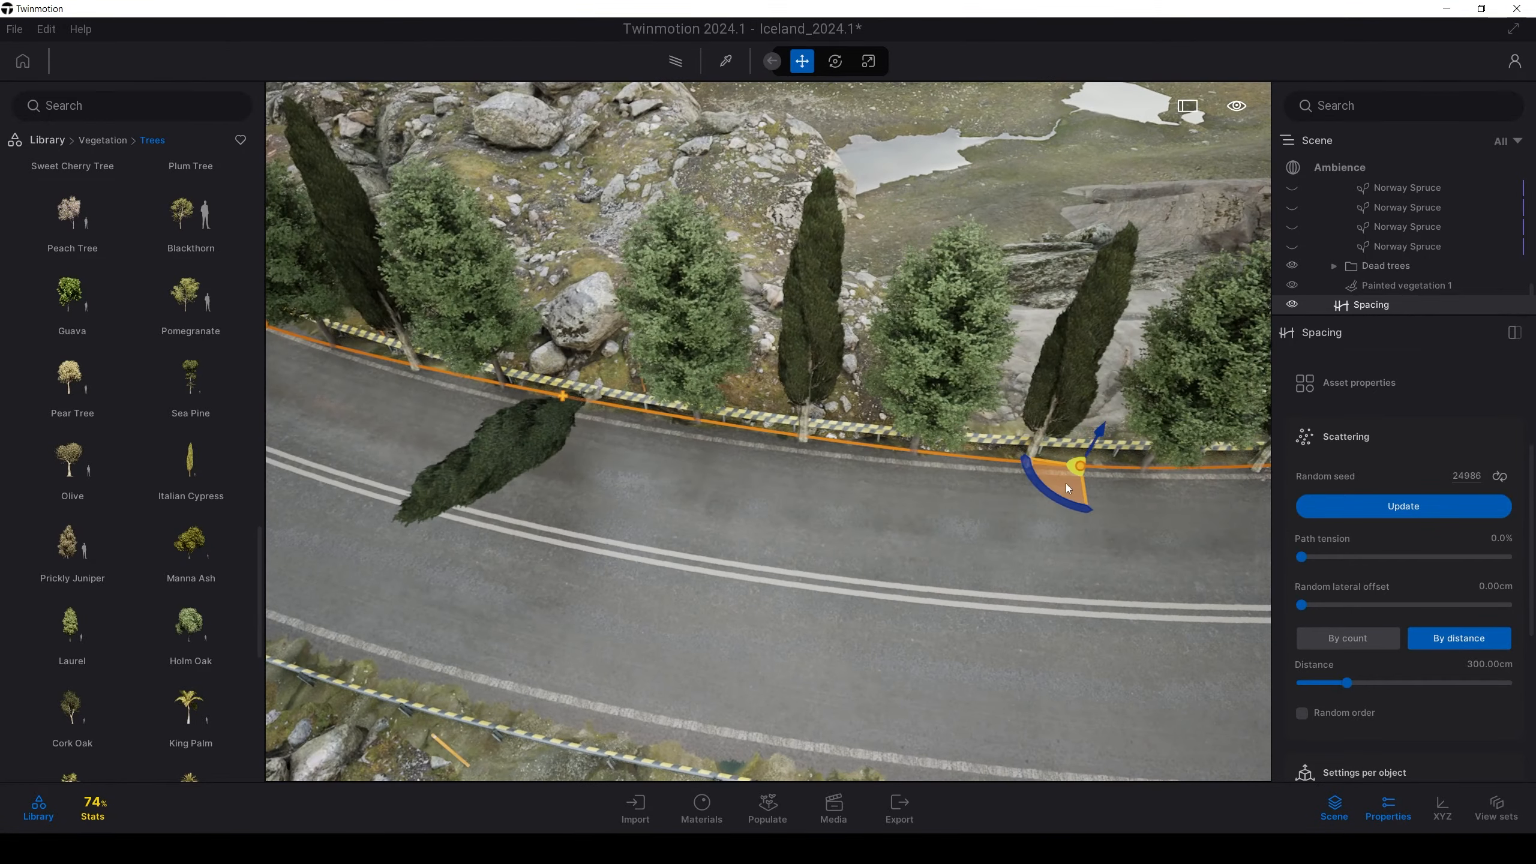
pyautogui.moveTo(1066, 483); pyautogui.dragTo(1039, 492)
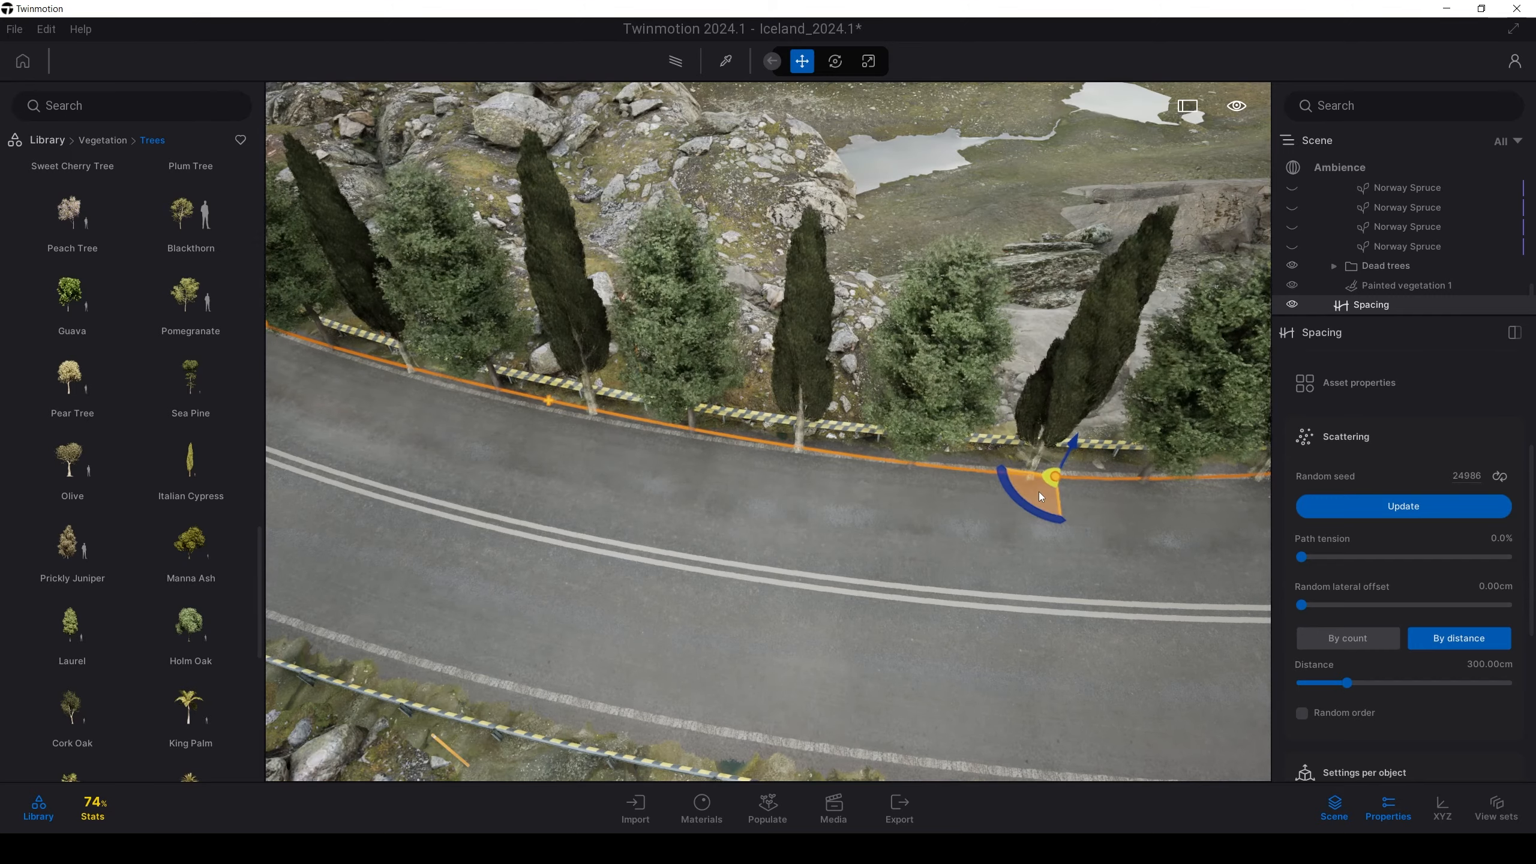
pyautogui.press('s')
pyautogui.moveTo(1039, 492); pyautogui.dragTo(817, 495, button='right')
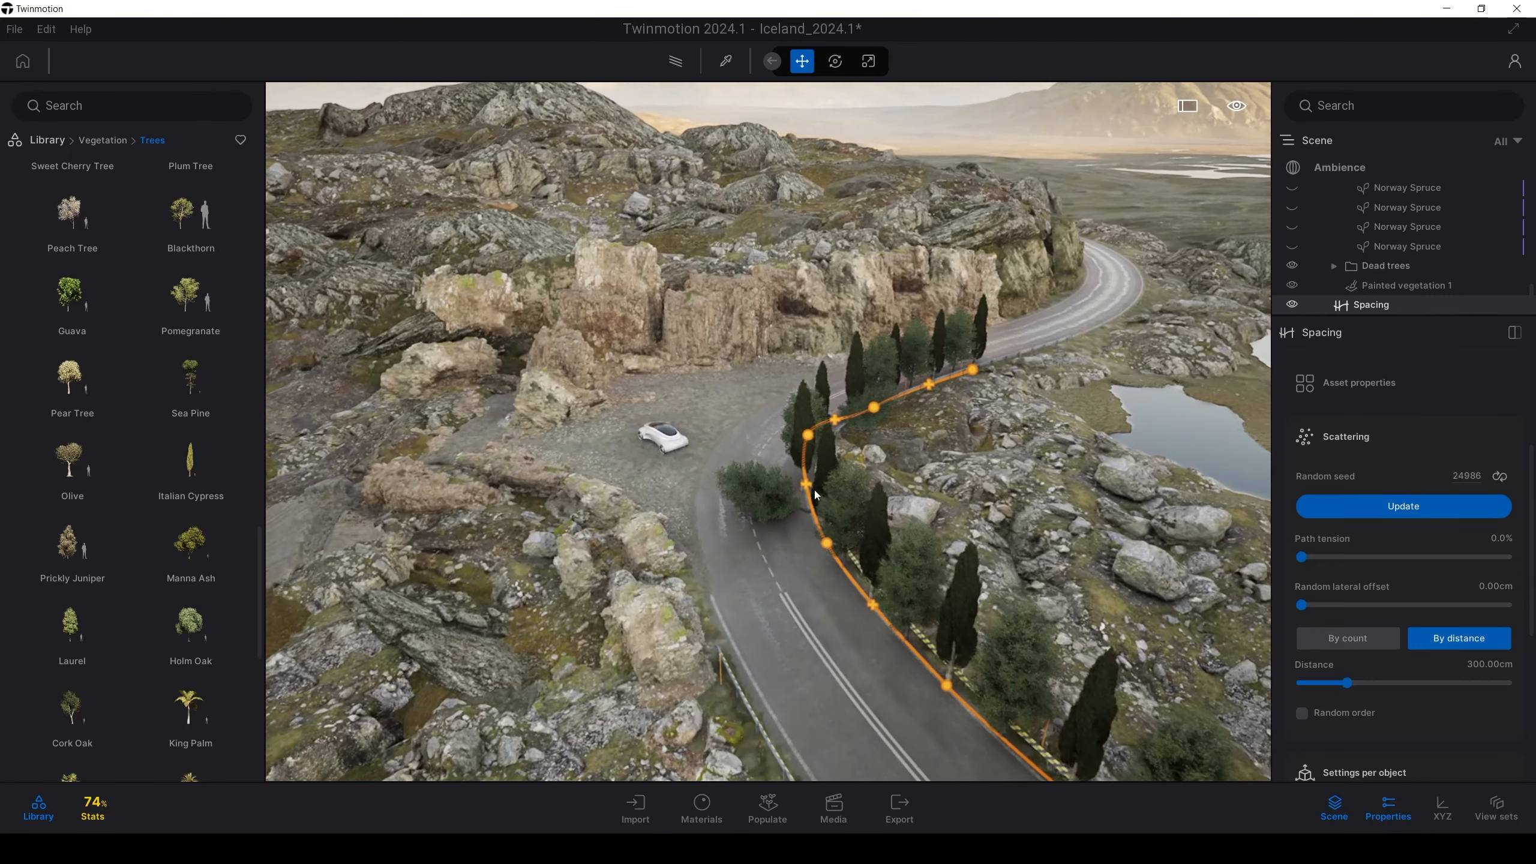
# Add another path point and move it left along the road
pyautogui.moveTo(814, 493); pyautogui.dragTo(792, 506)
pyautogui.press('w')
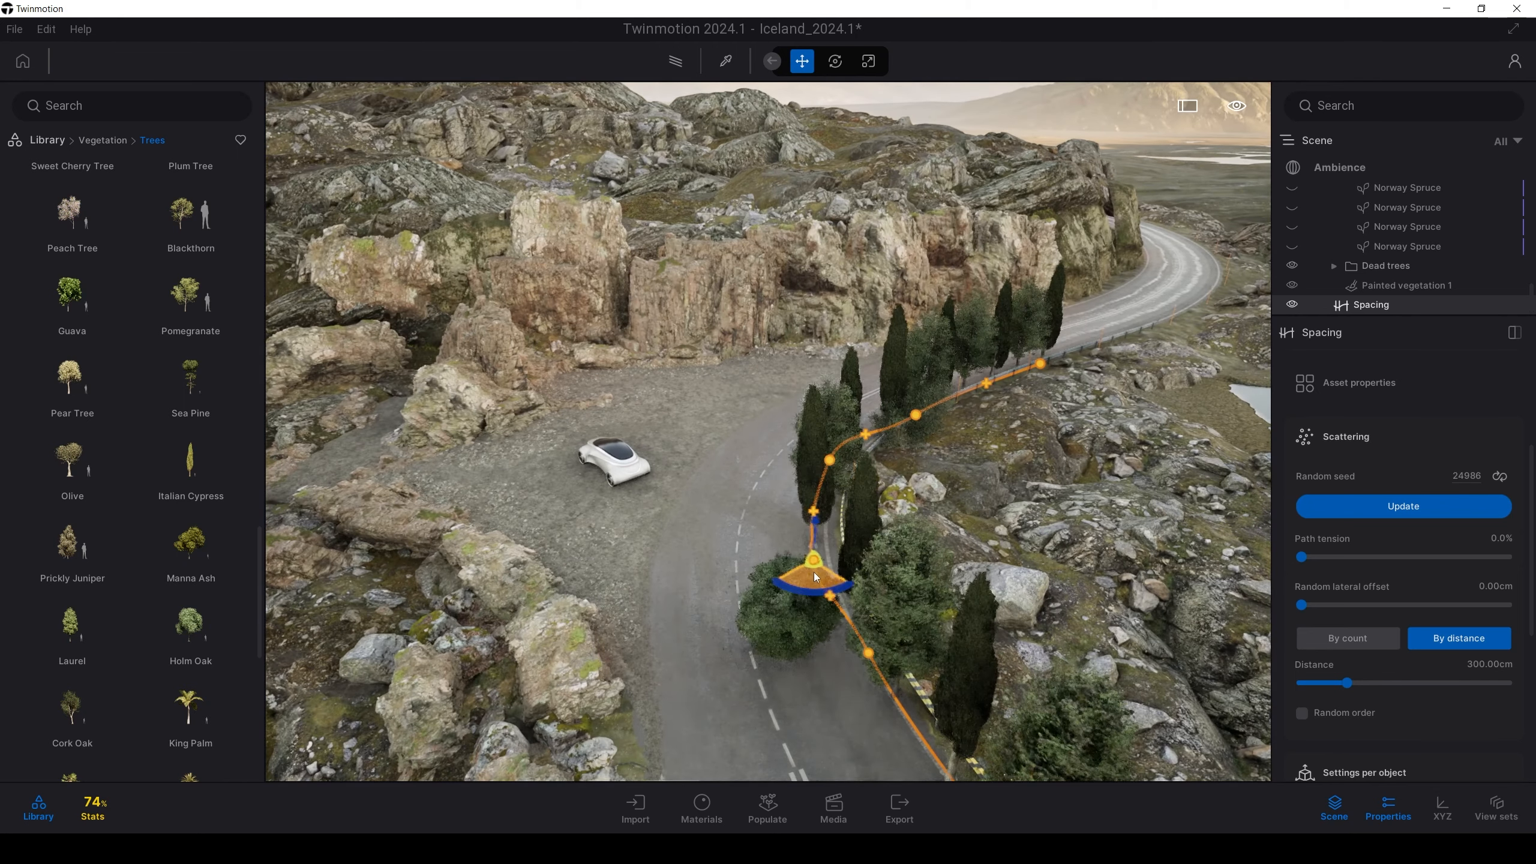
pyautogui.press('w')
pyautogui.moveTo(763, 562); pyautogui.dragTo(1058, 586, button='right')
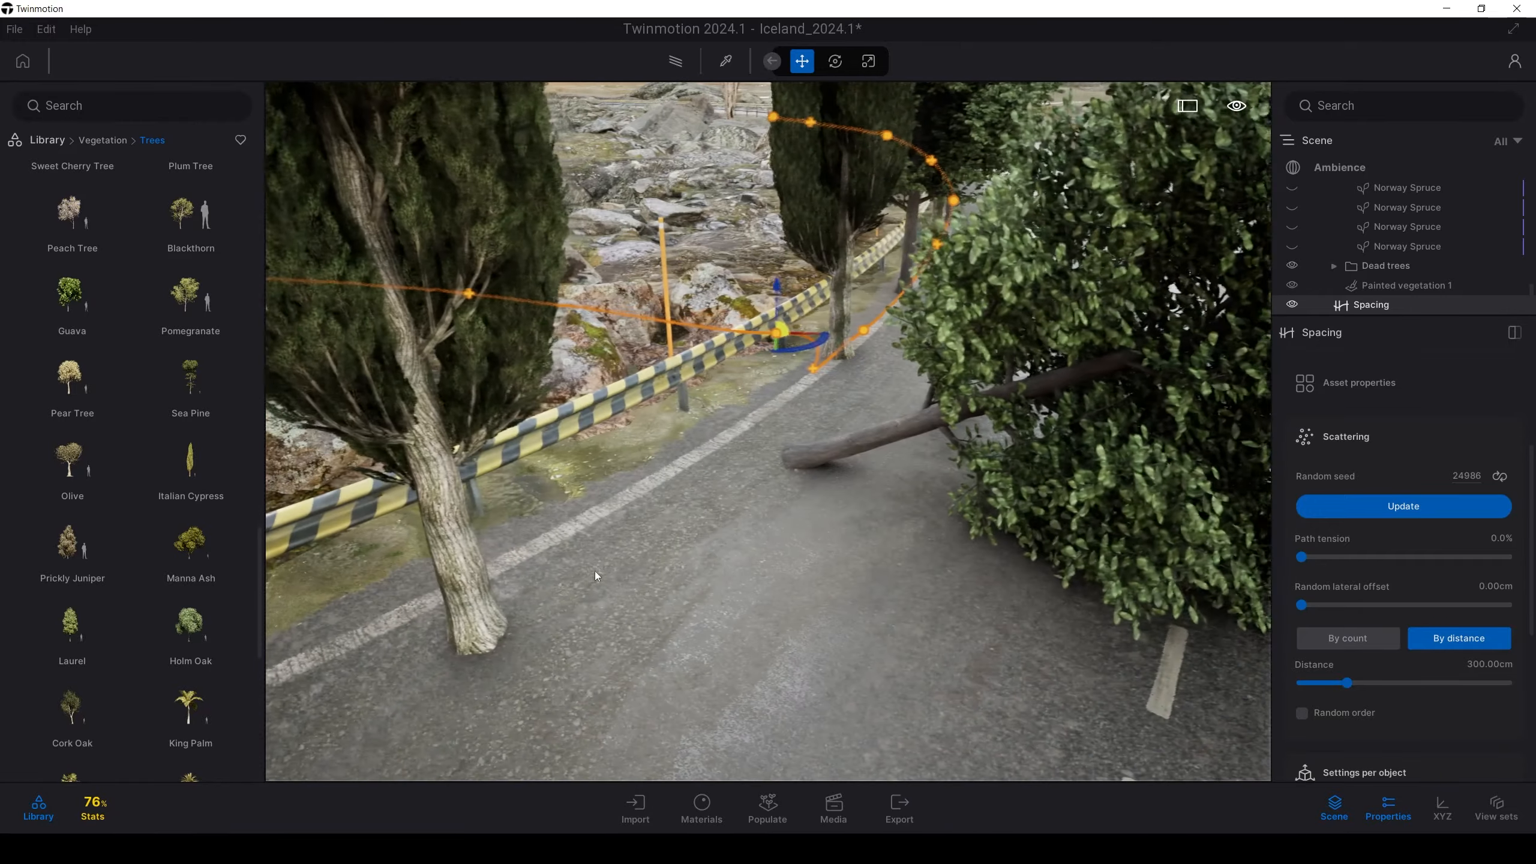
pyautogui.press('s')
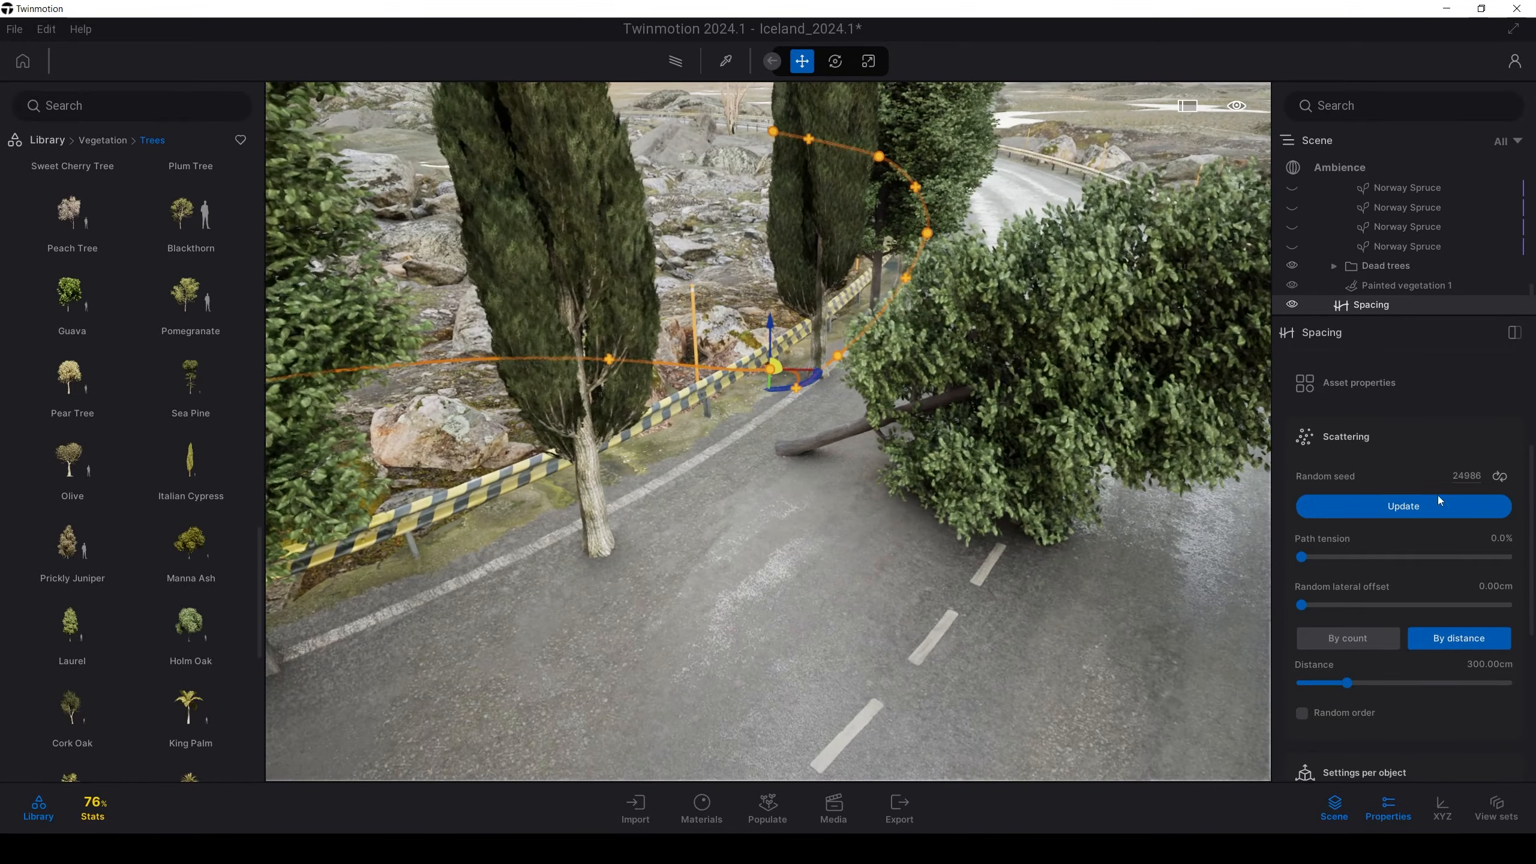
# Enable Align under Settings per object so the trees sit on the ground
pyautogui.scroll(3, 1419, 538)
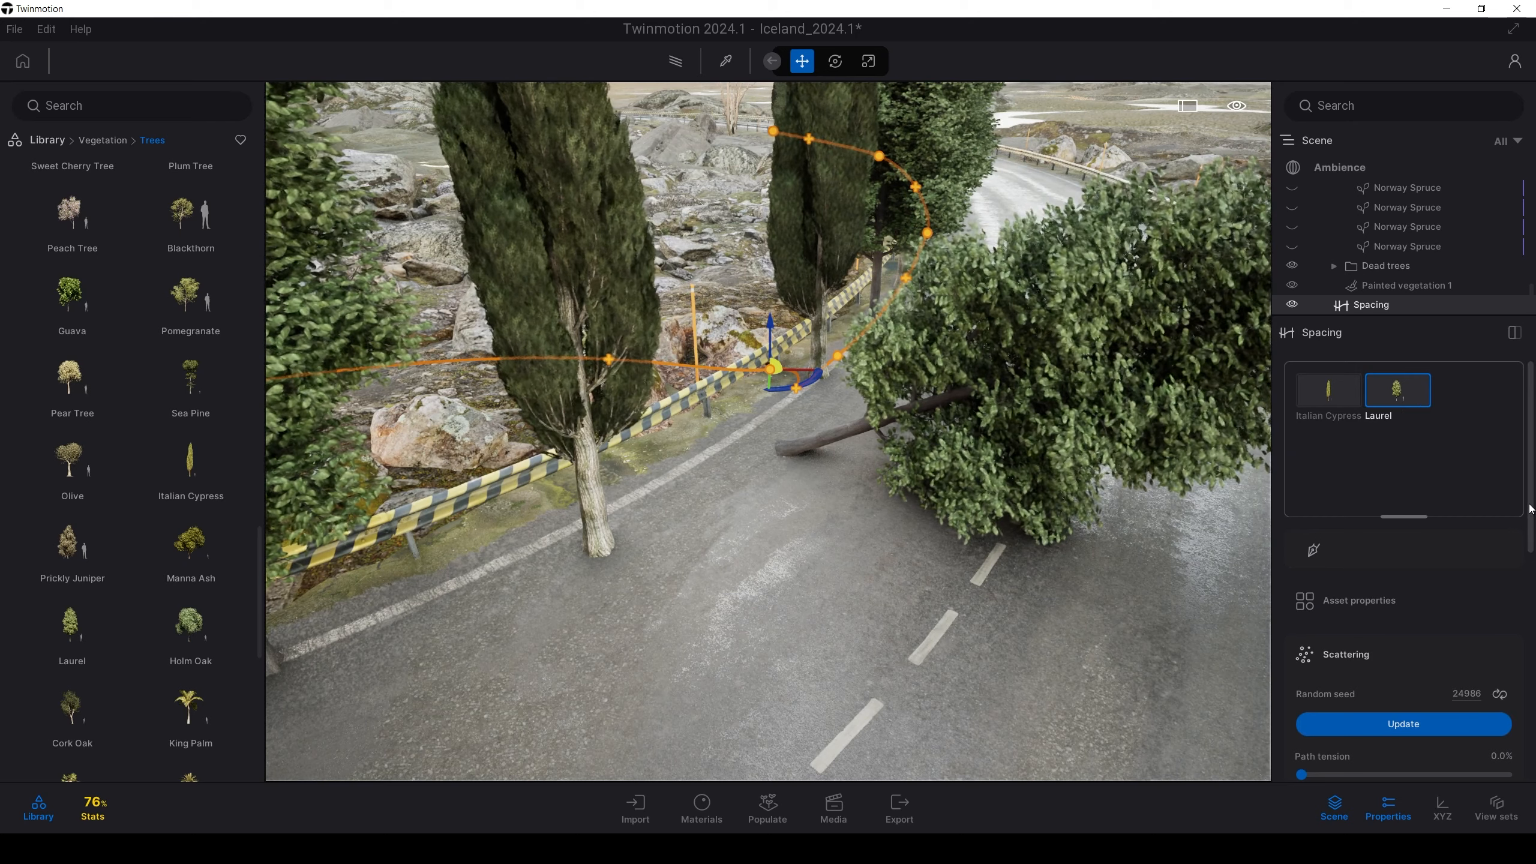
pyautogui.moveTo(1529, 505); pyautogui.dragTo(1520, 739)
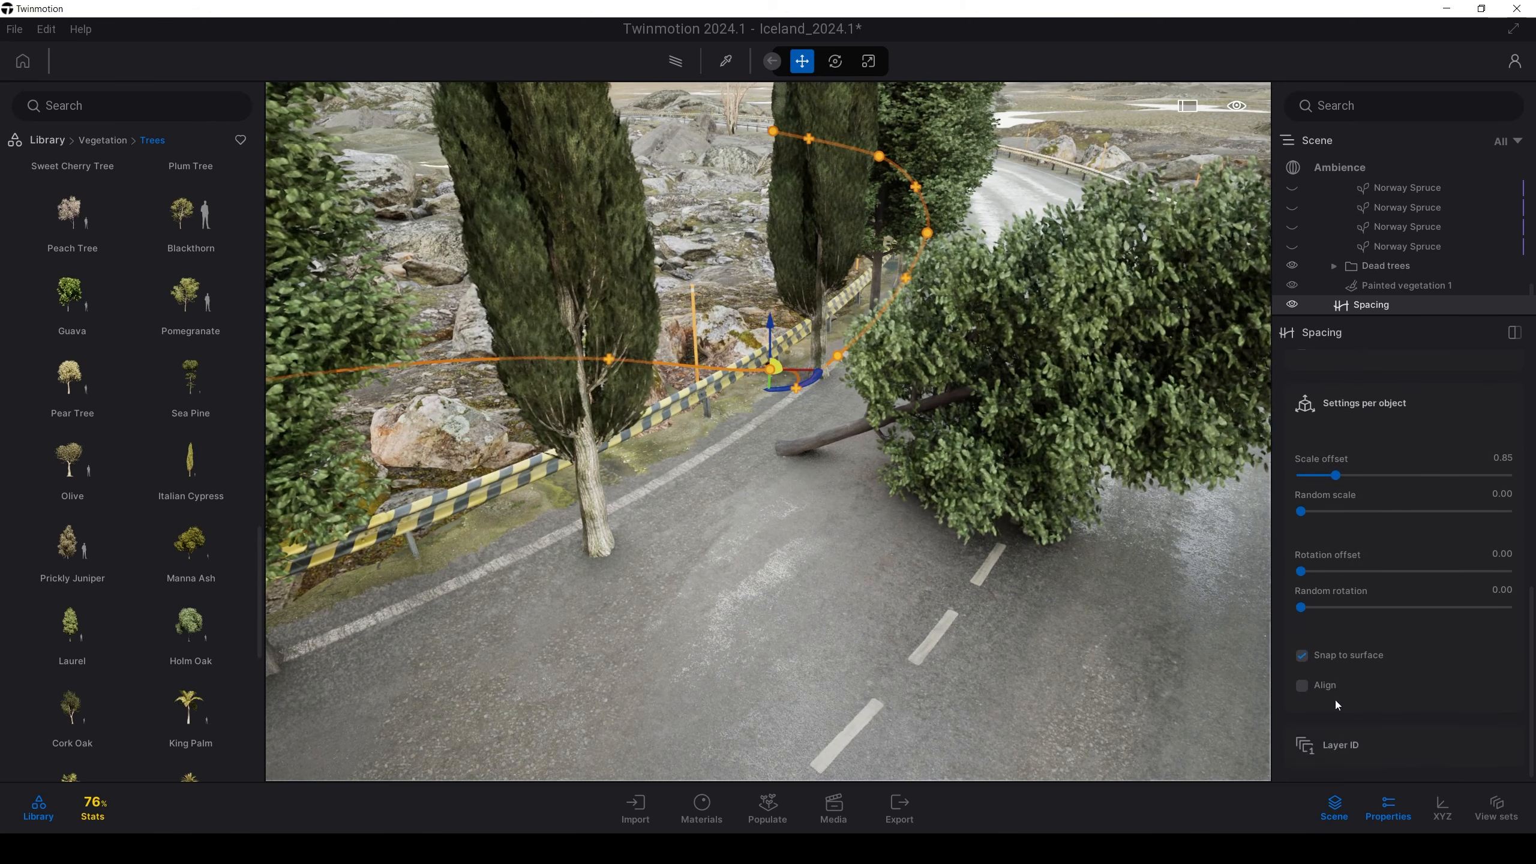
pyautogui.click(1302, 685)
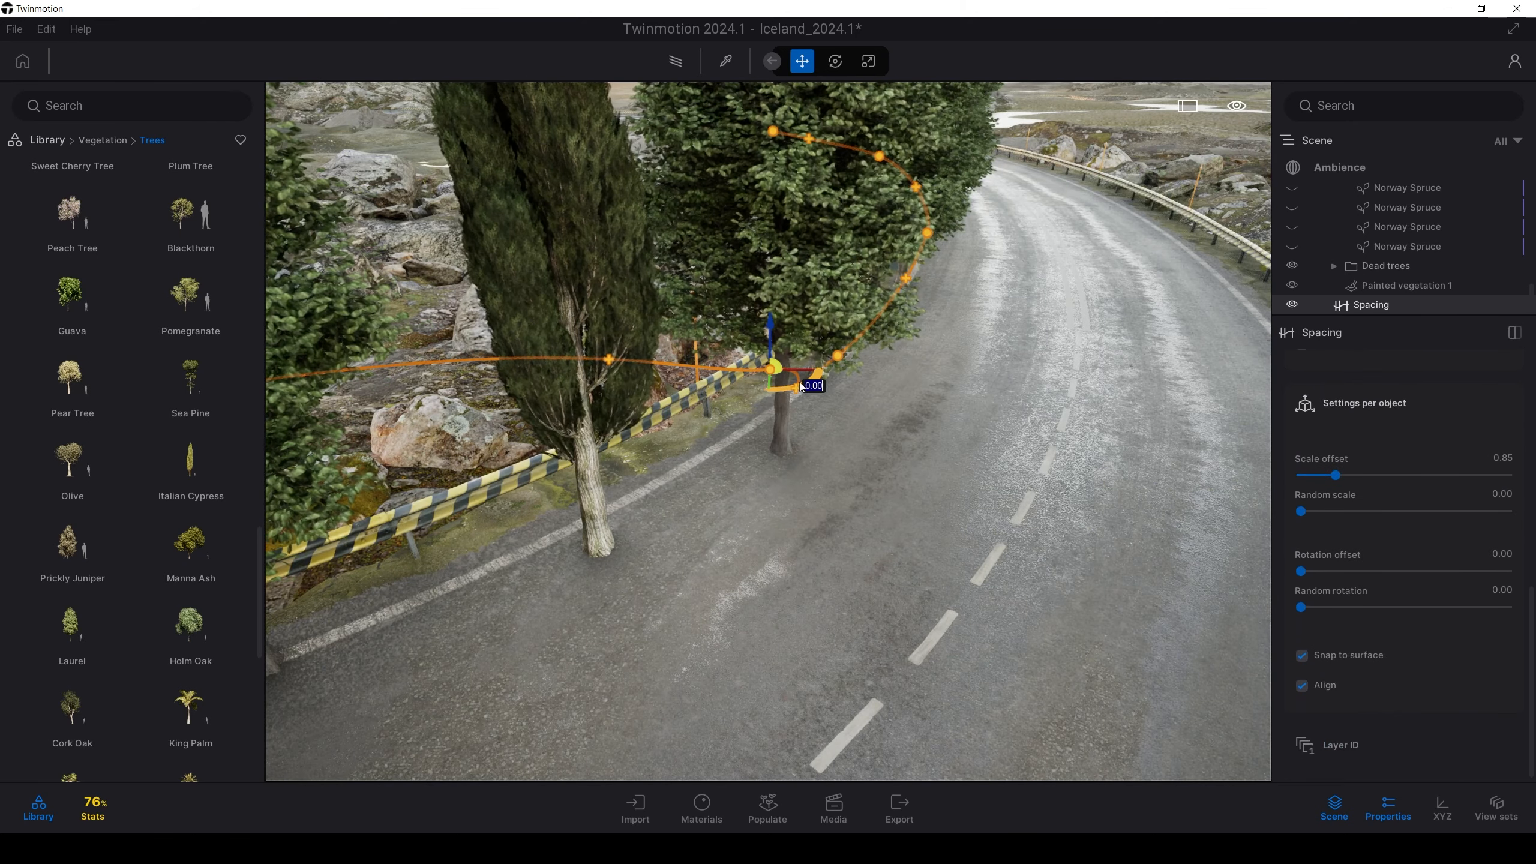
# Rotate the path's end so it follows the whole road bend
pyautogui.moveTo(802, 387); pyautogui.dragTo(819, 381)
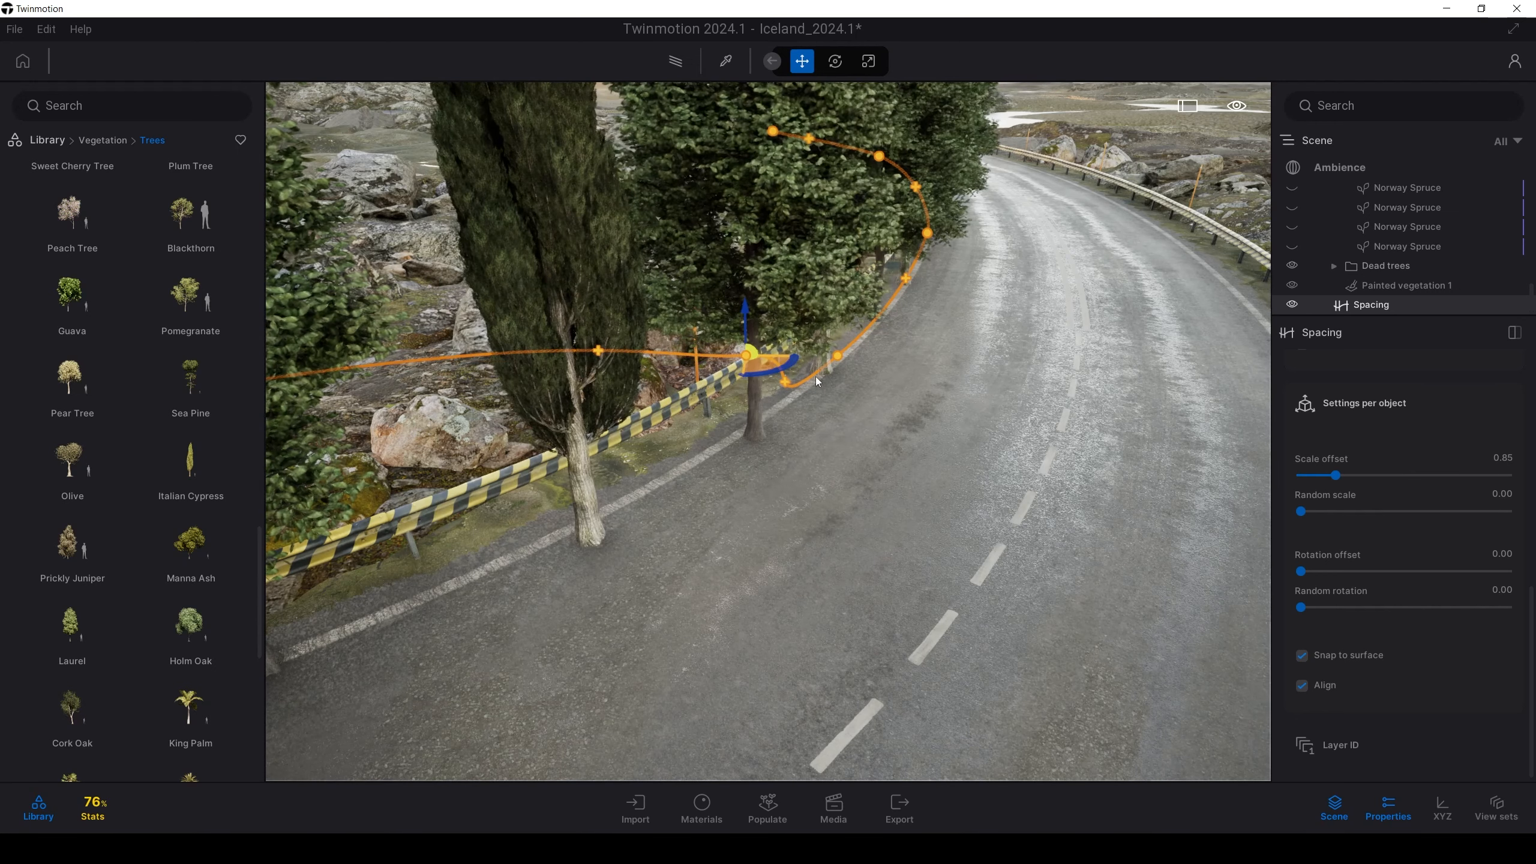
pyautogui.scroll(3, 1418, 599)
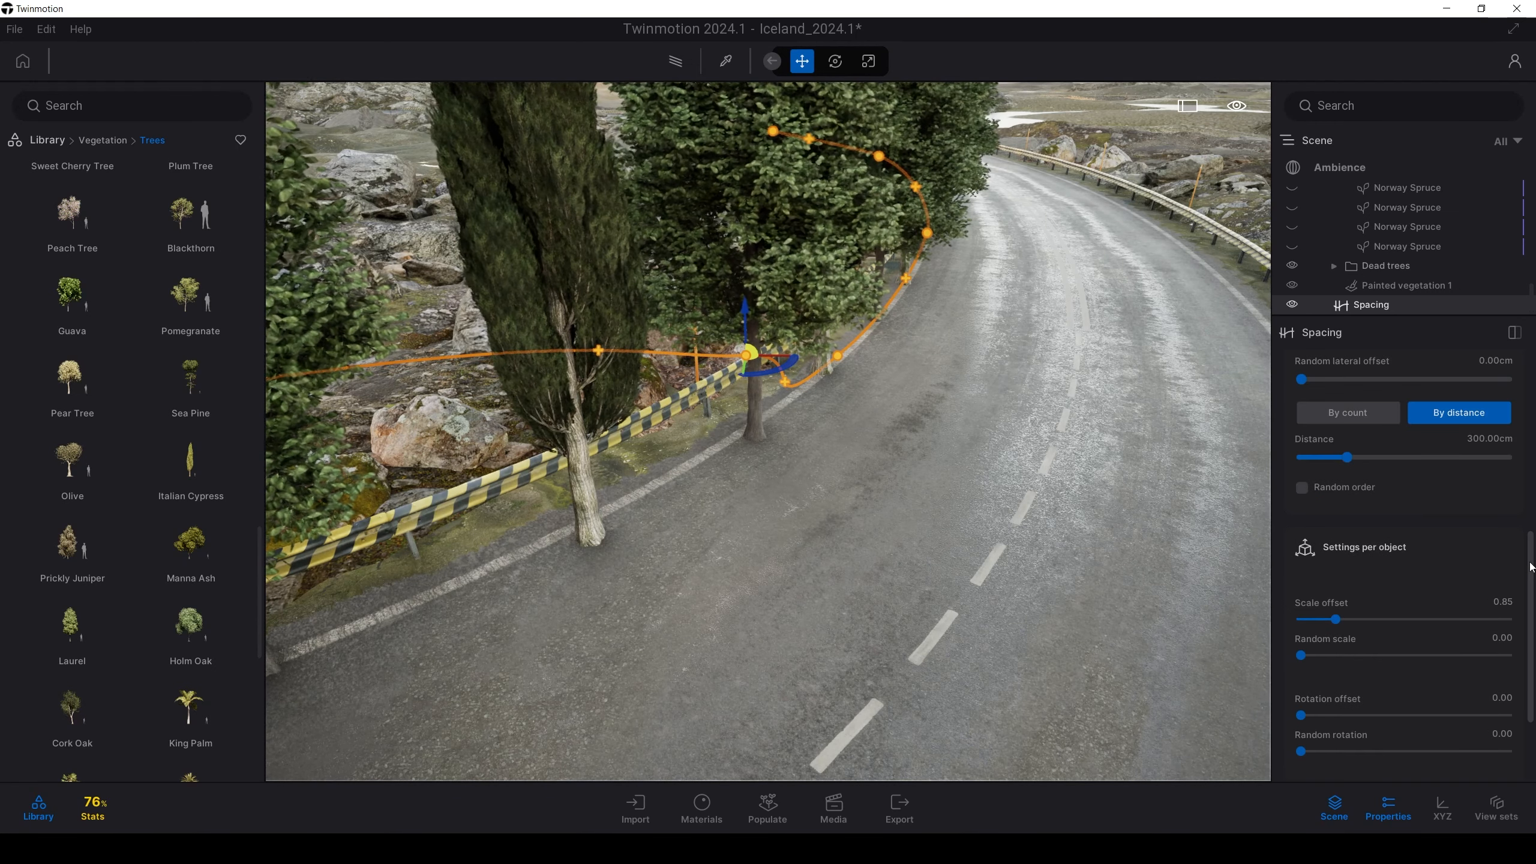
pyautogui.moveTo(1532, 560); pyautogui.dragTo(1531, 403)
pyautogui.scroll(1, 1332, 422)
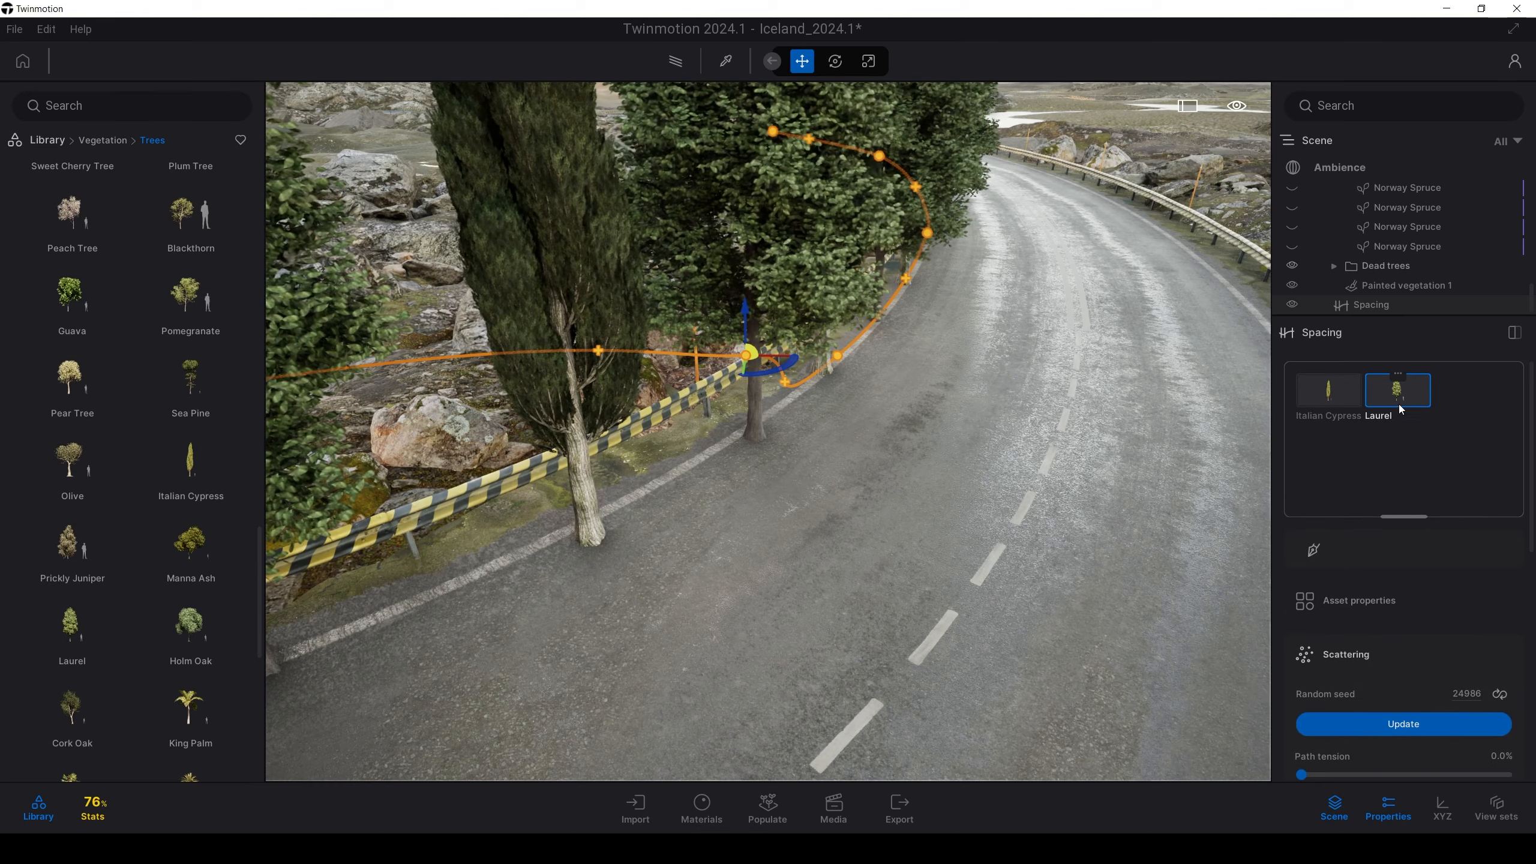
pyautogui.press('s')
pyautogui.moveTo(1095, 447)
pyautogui.mouseDown(button='right')
pyautogui.moveTo(919, 449)
pyautogui.moveTo(1072, 447)
pyautogui.mouseUp(button='right')
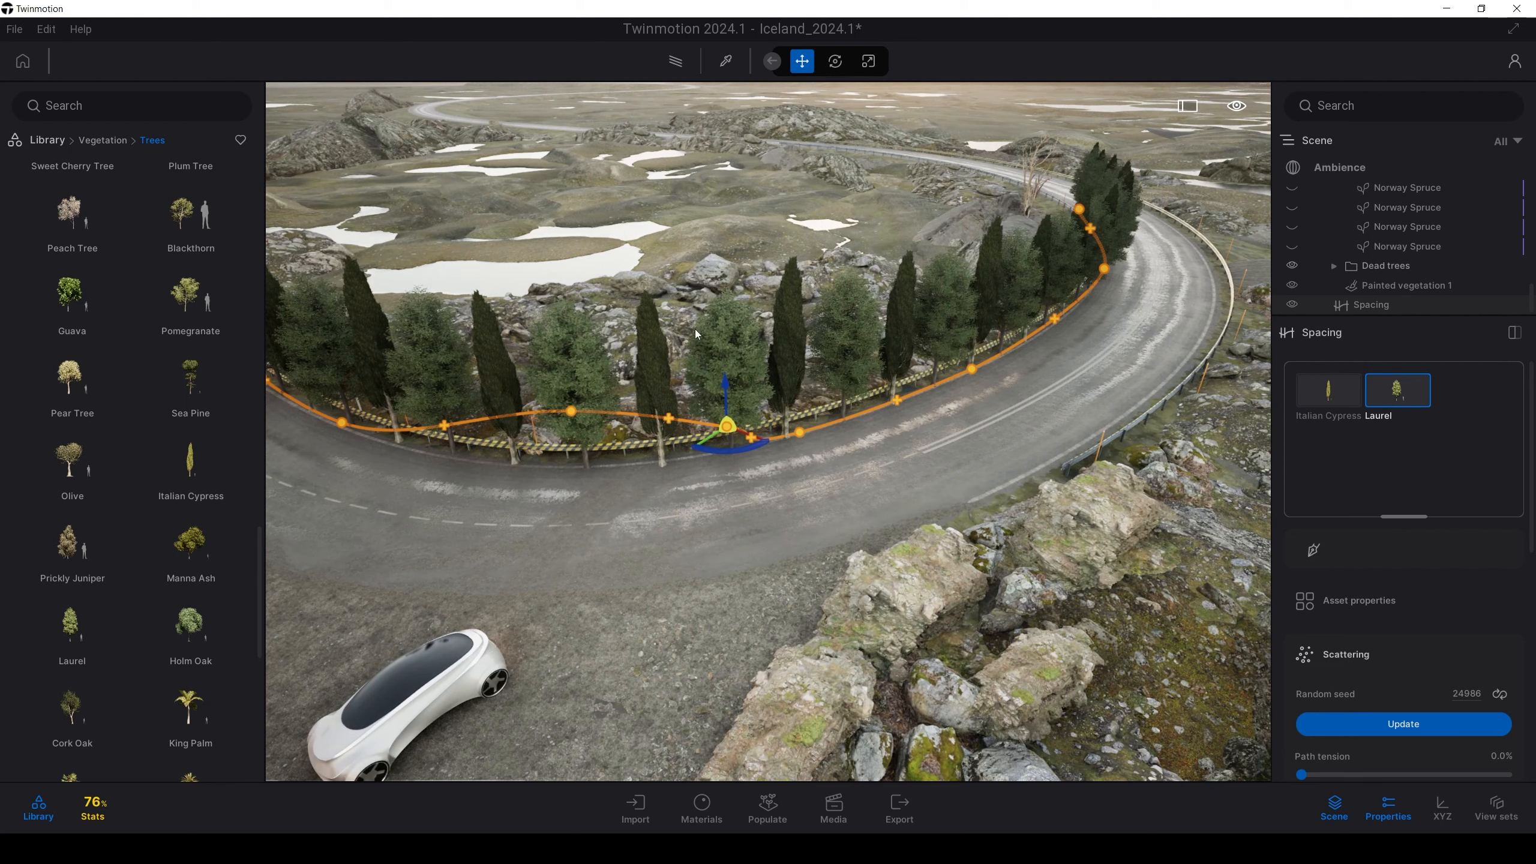
pyautogui.scroll(1, 895, 394)
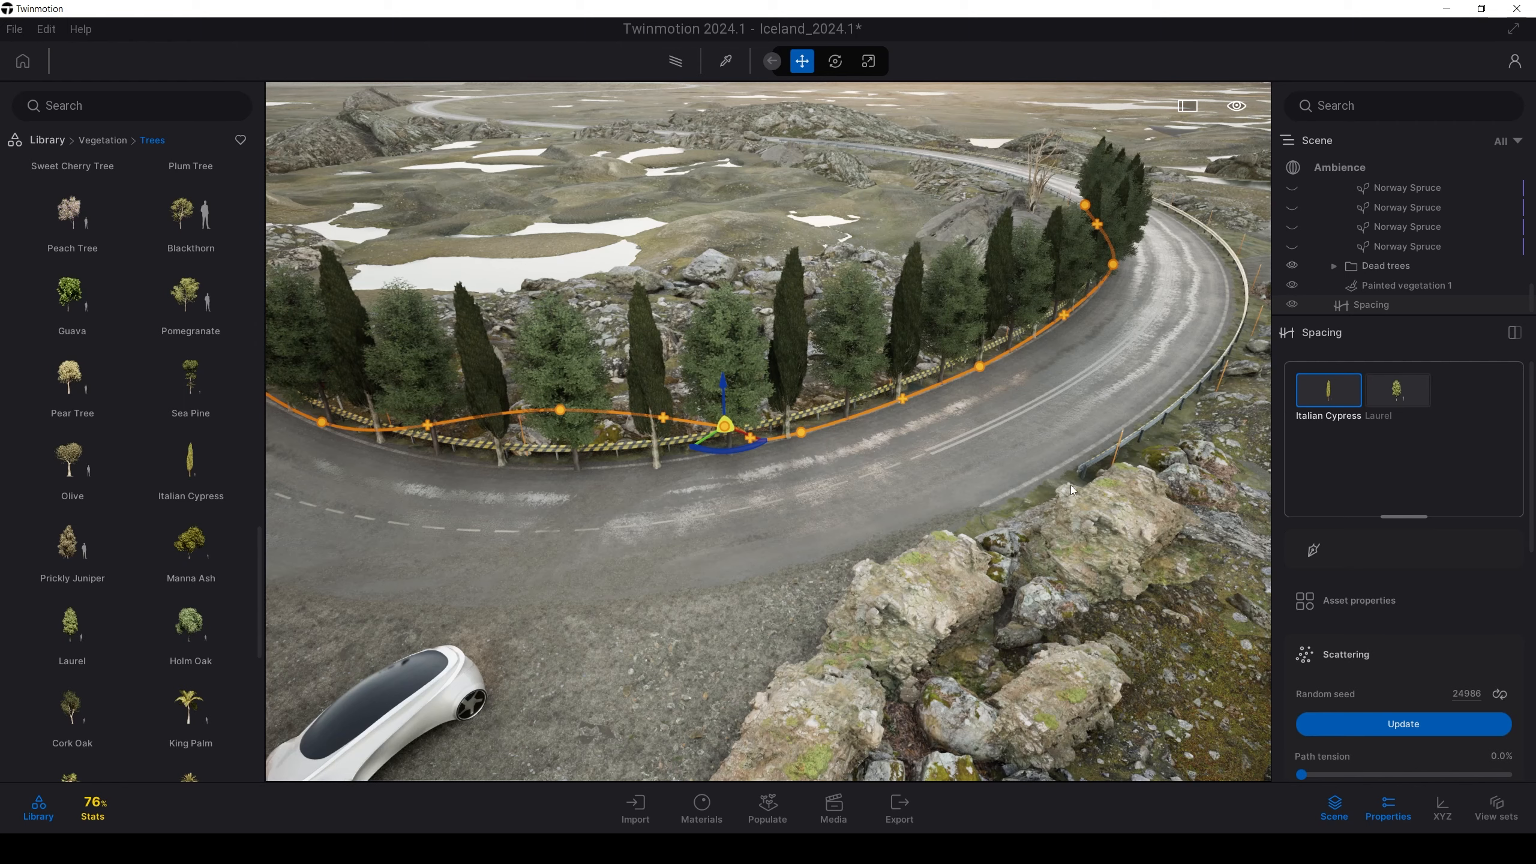
# Select the tundra terrain, frame the road and car, and begin a Spacing path
pyautogui.click(816, 233)
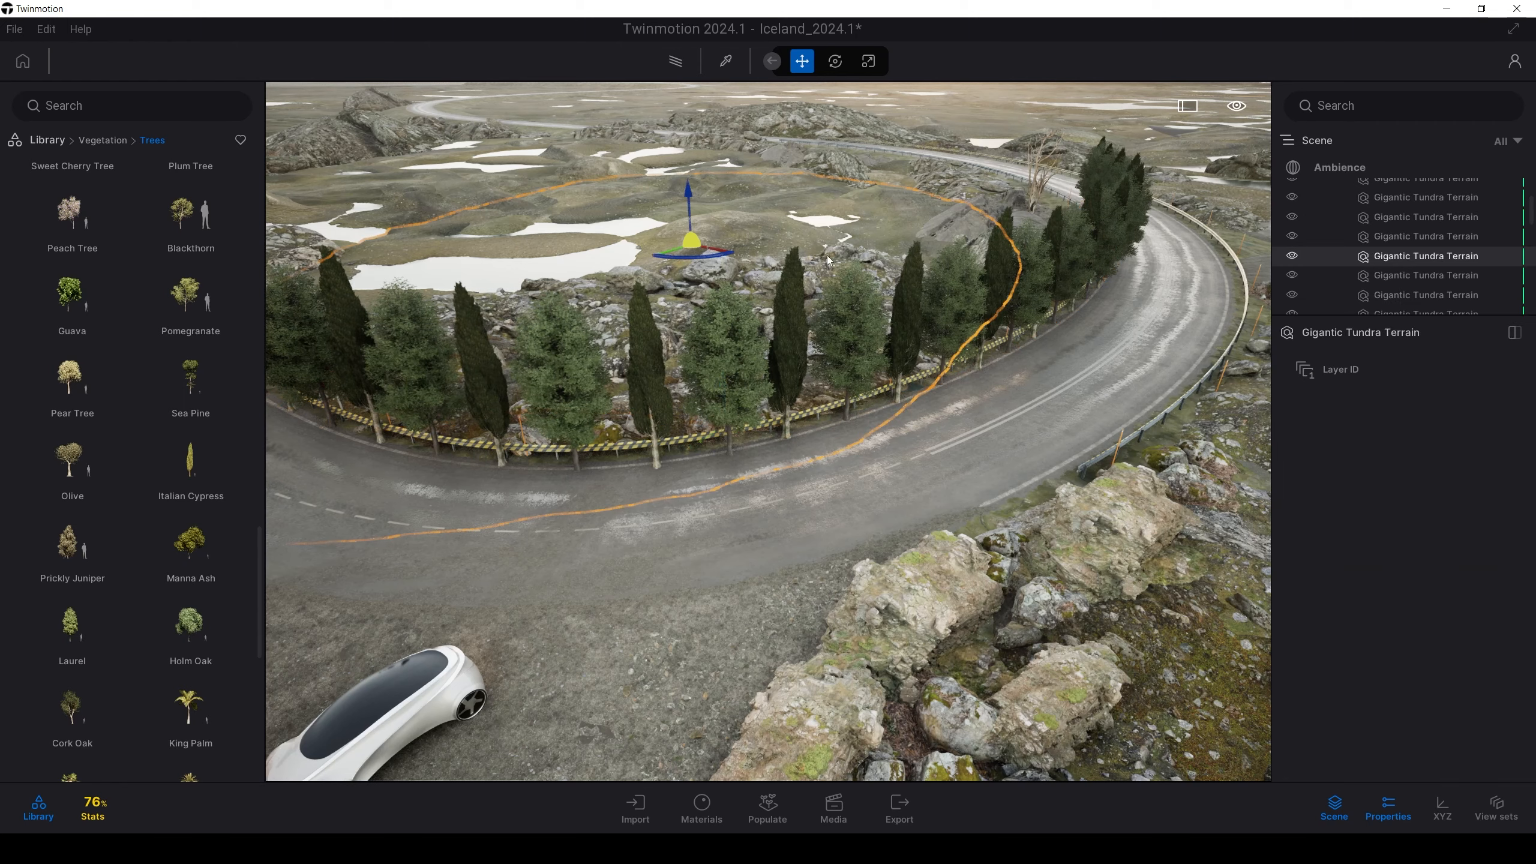
pyautogui.moveTo(944, 518)
pyautogui.mouseDown(button='right')
pyautogui.moveTo(804, 522)
pyautogui.moveTo(948, 516)
pyautogui.mouseUp(button='right')
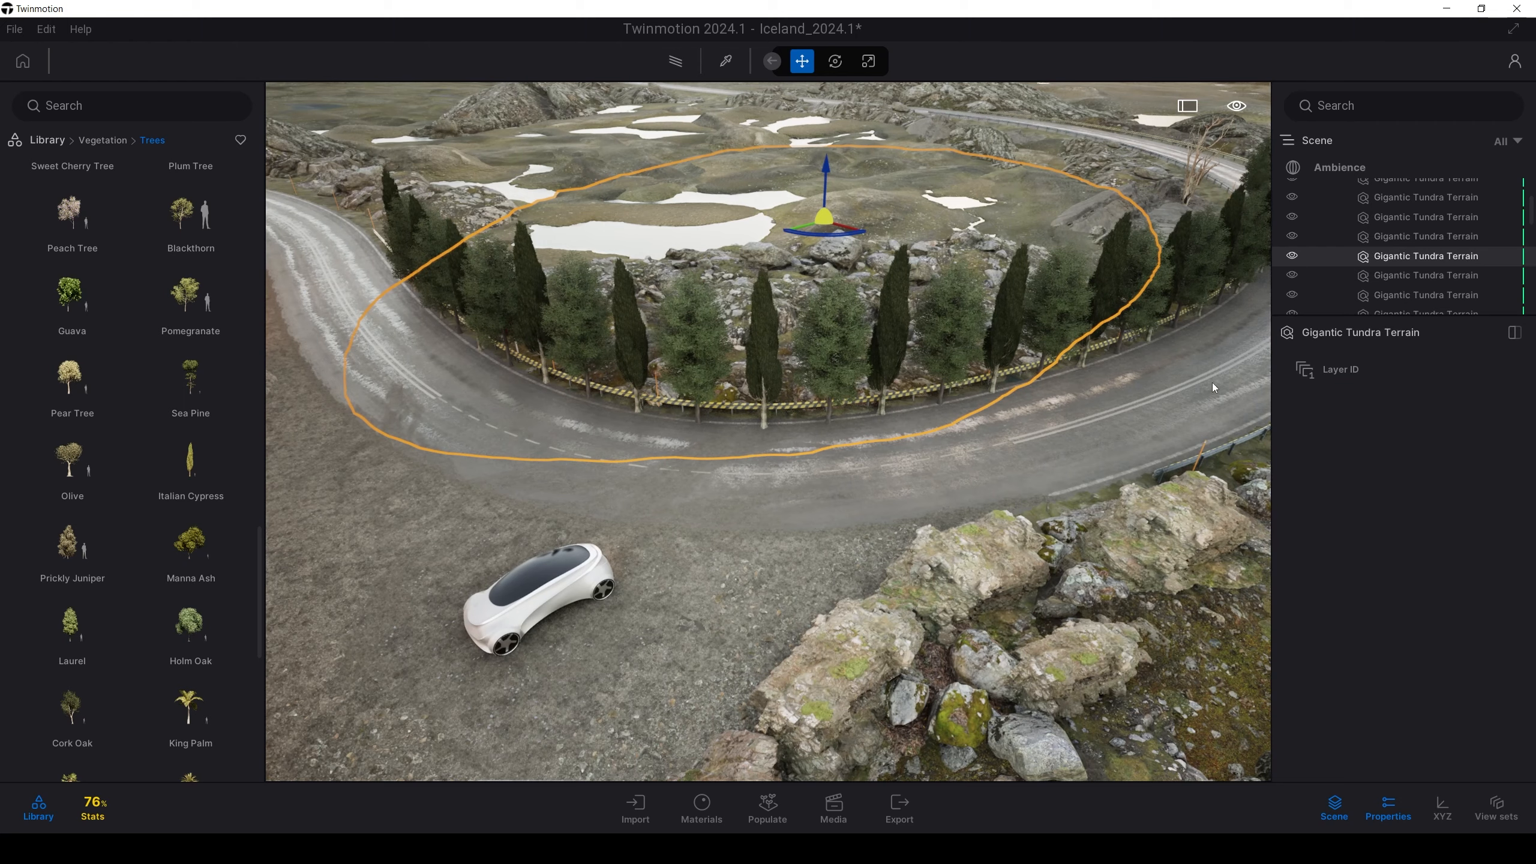
pyautogui.press('w')
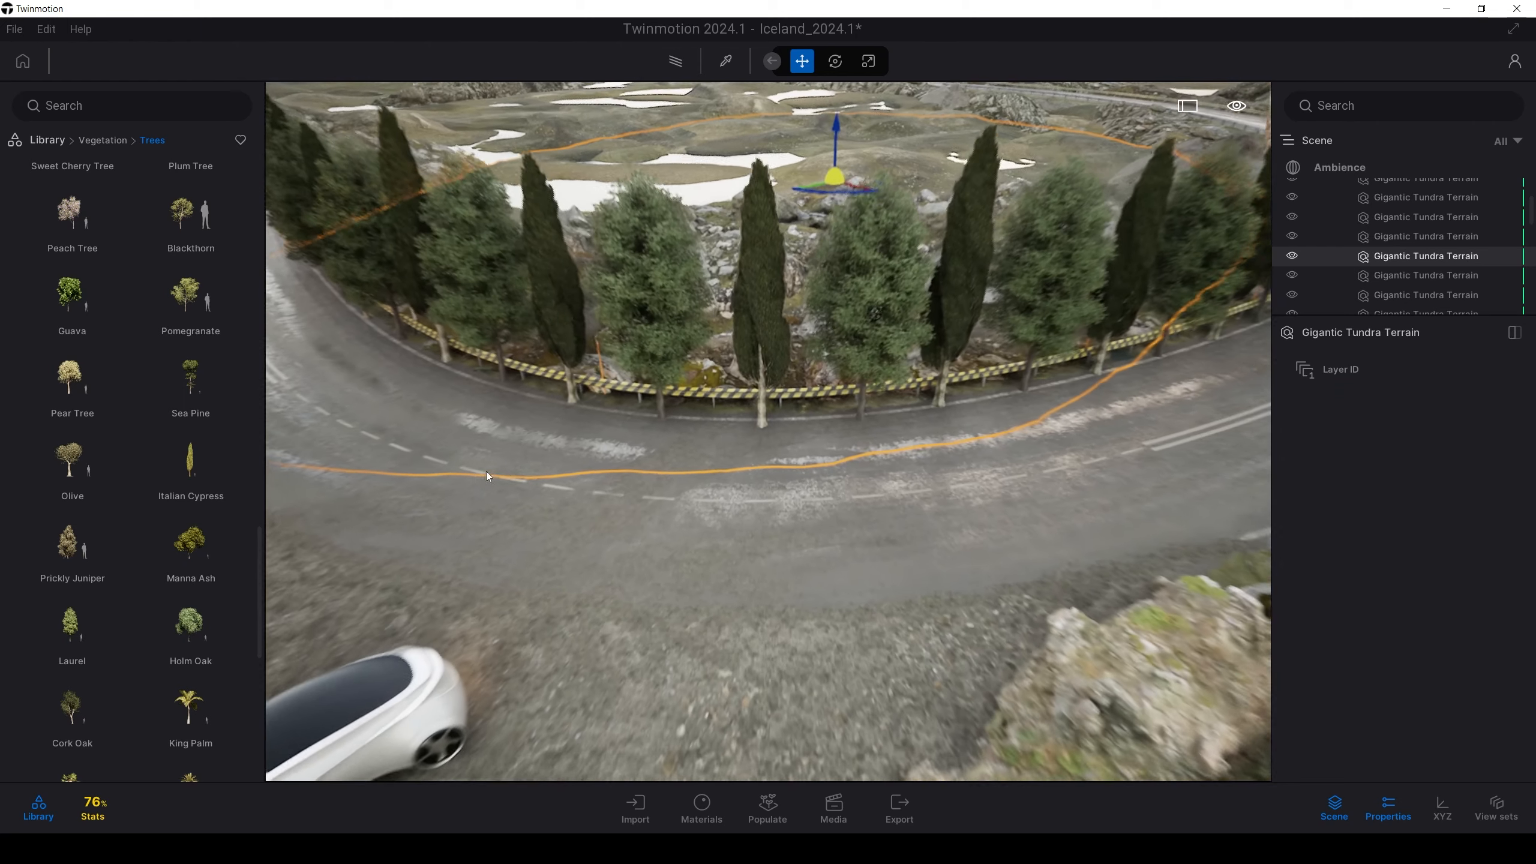
pyautogui.press('s')
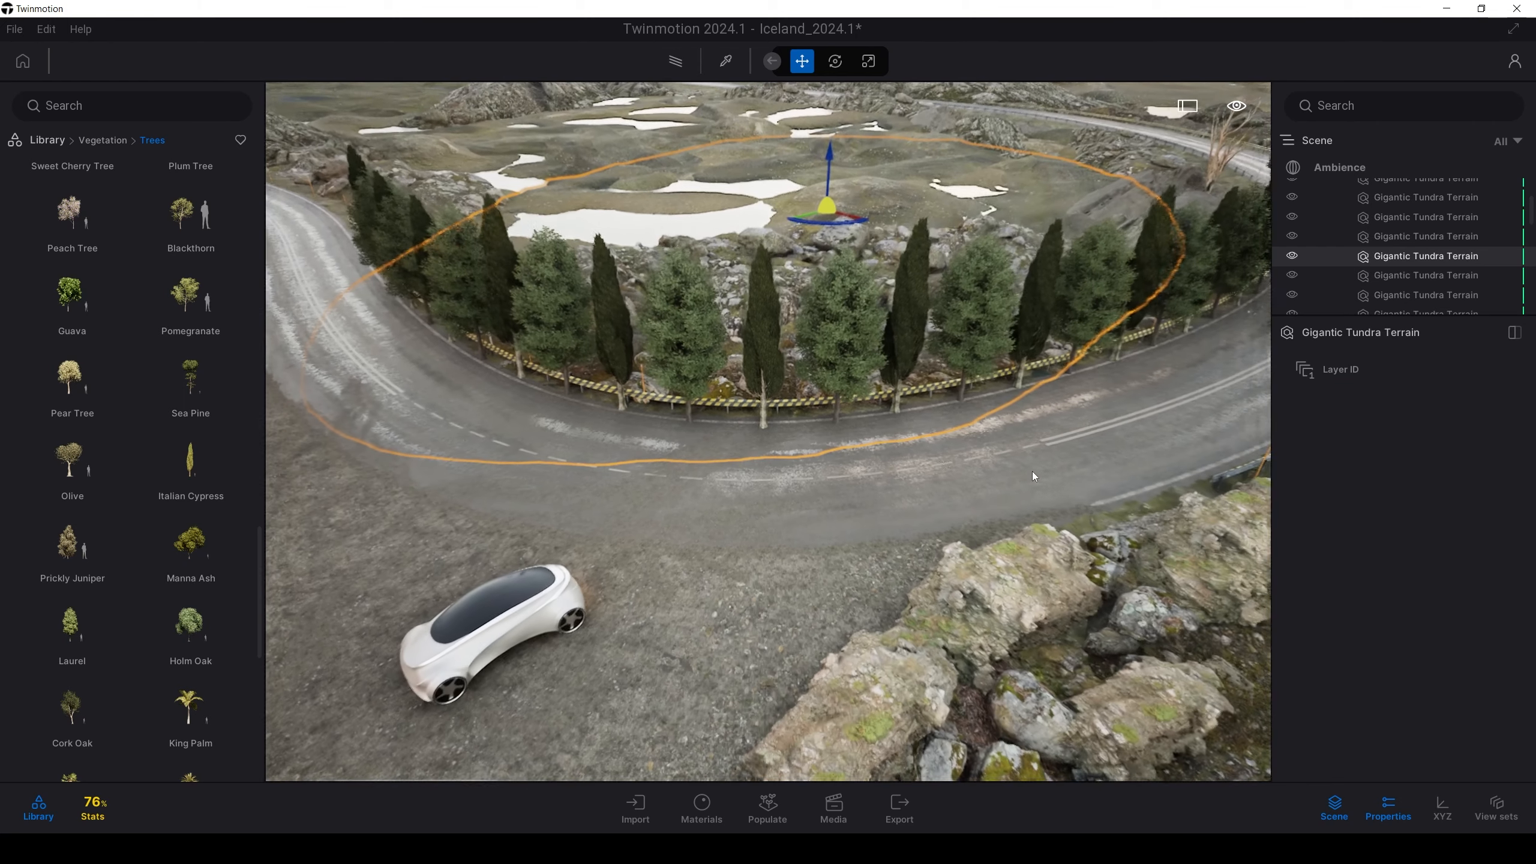
pyautogui.press('s')
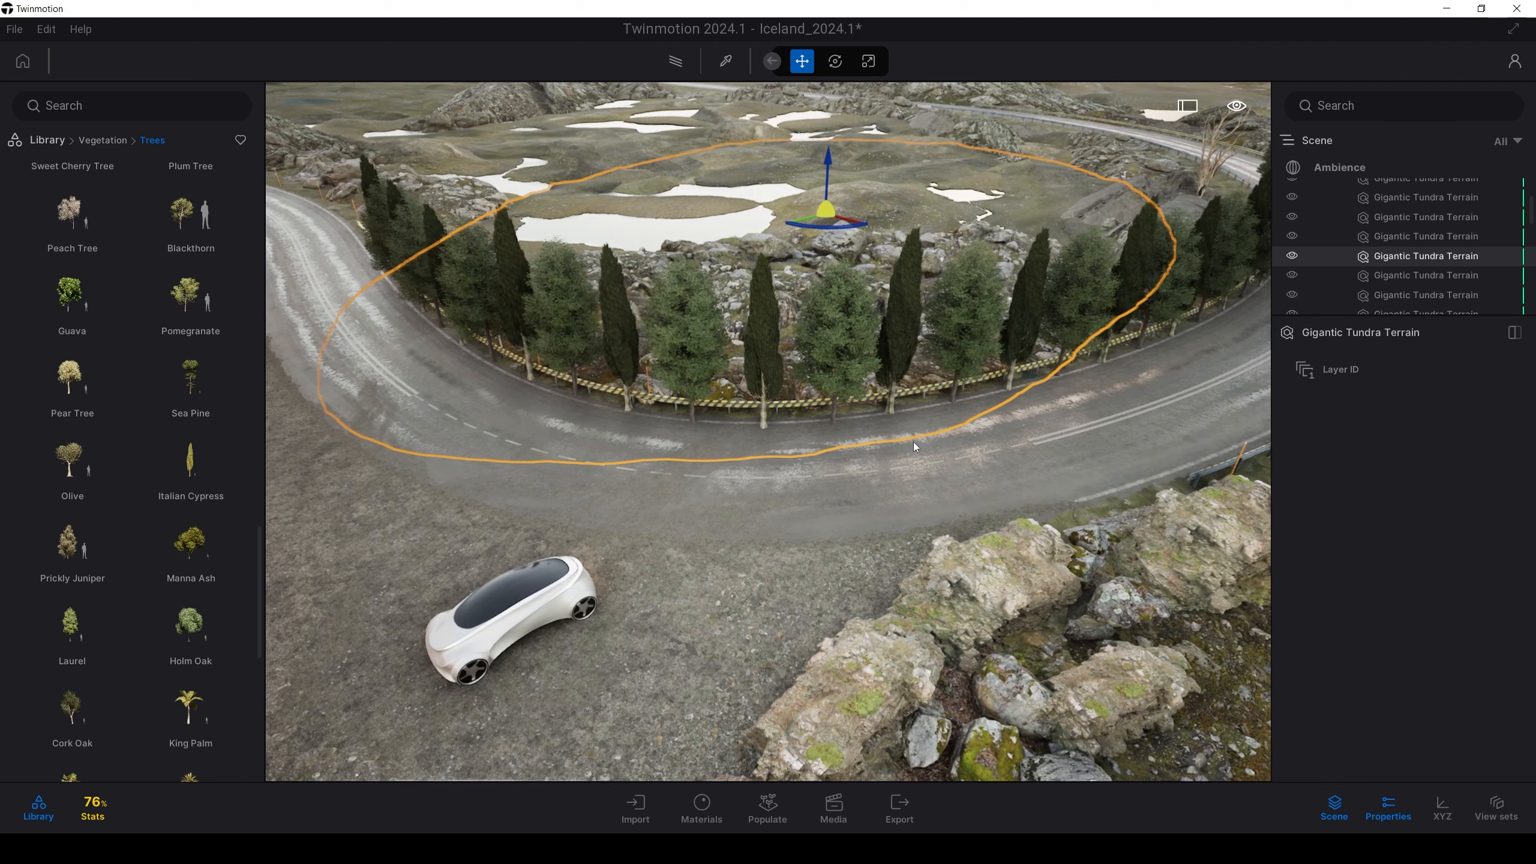
pyautogui.click(765, 813)
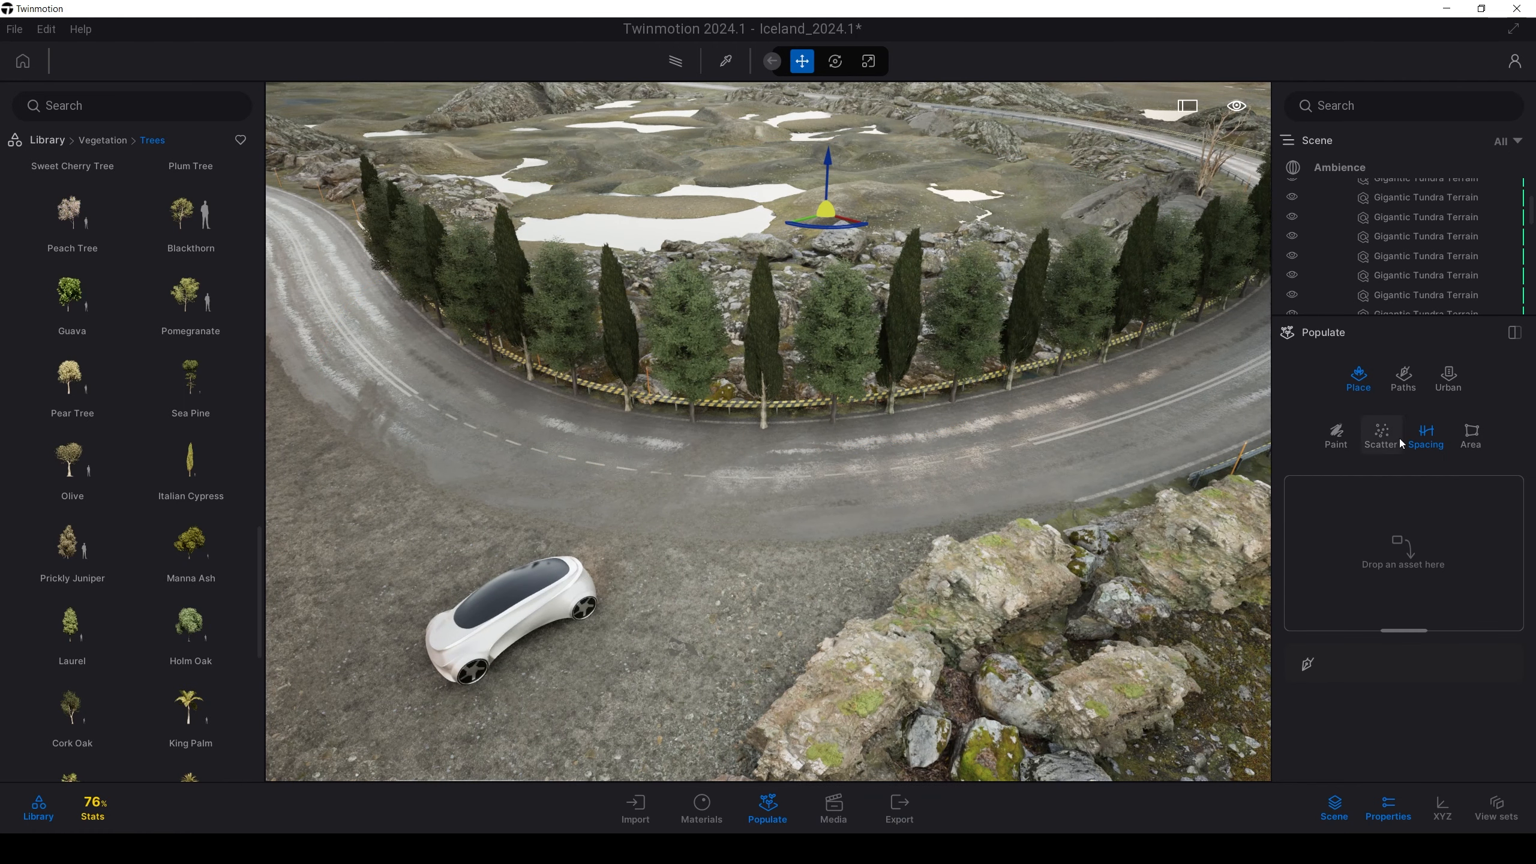
pyautogui.click(1416, 434)
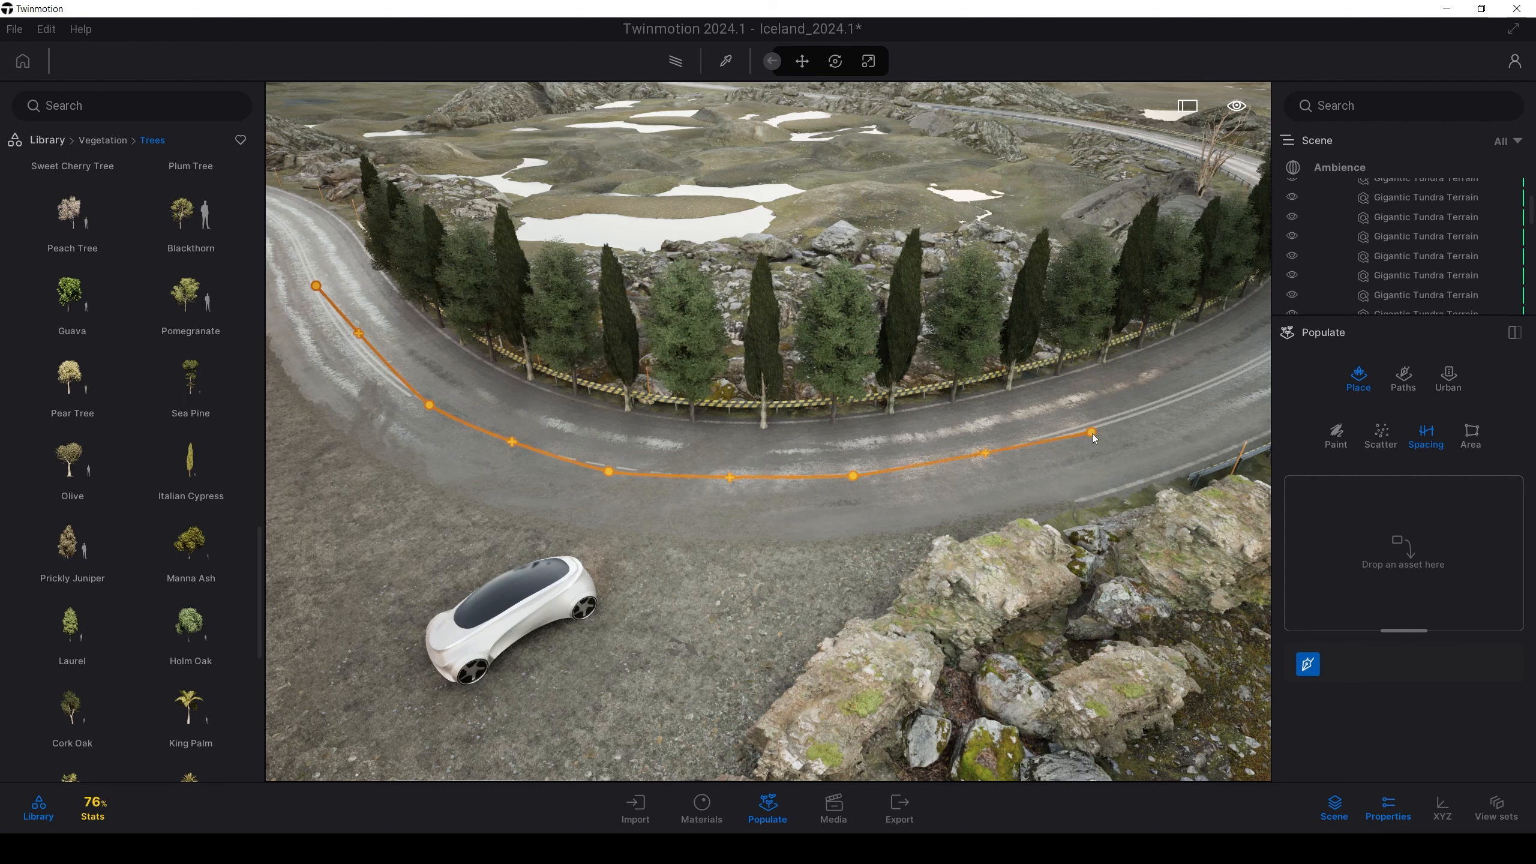
# Finish the road spacing path and set Path tension to 0%
pyautogui.rightClick(1083, 464)
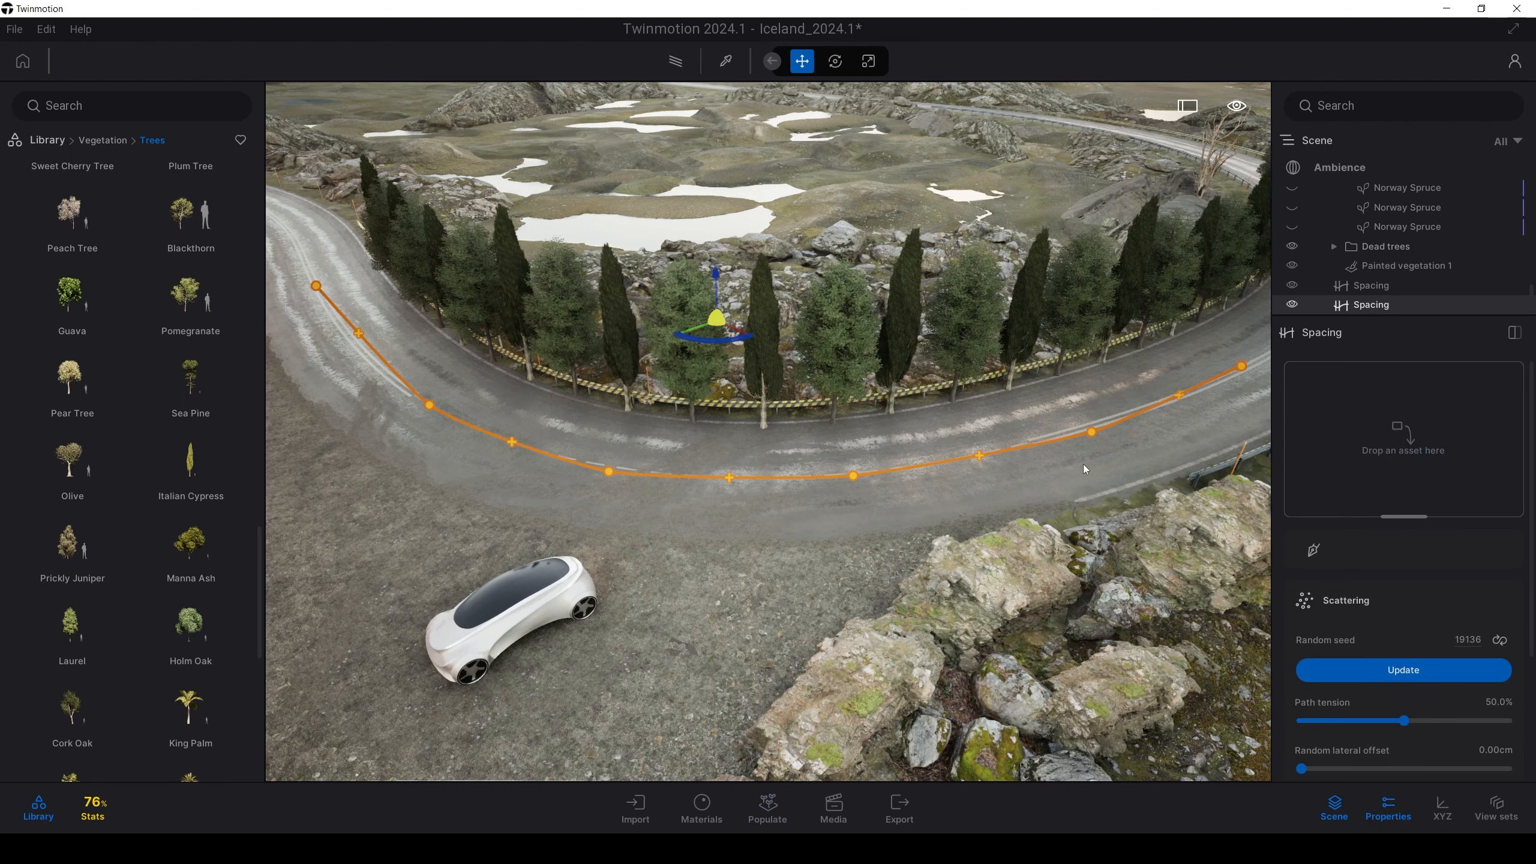
pyautogui.scroll(-3, 1434, 614)
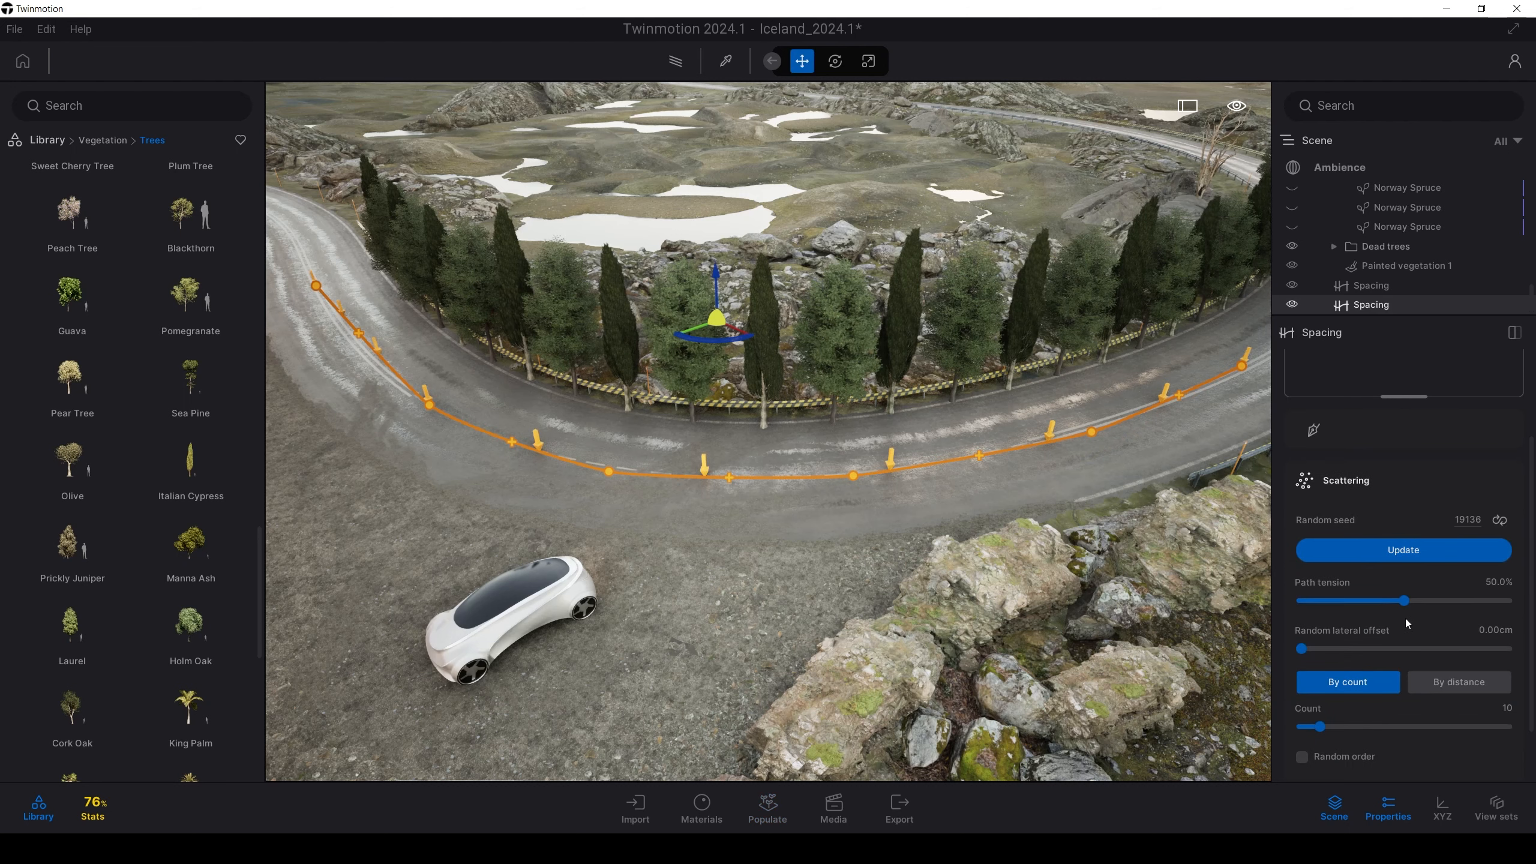
pyautogui.moveTo(1507, 601); pyautogui.dragTo(1153, 605)
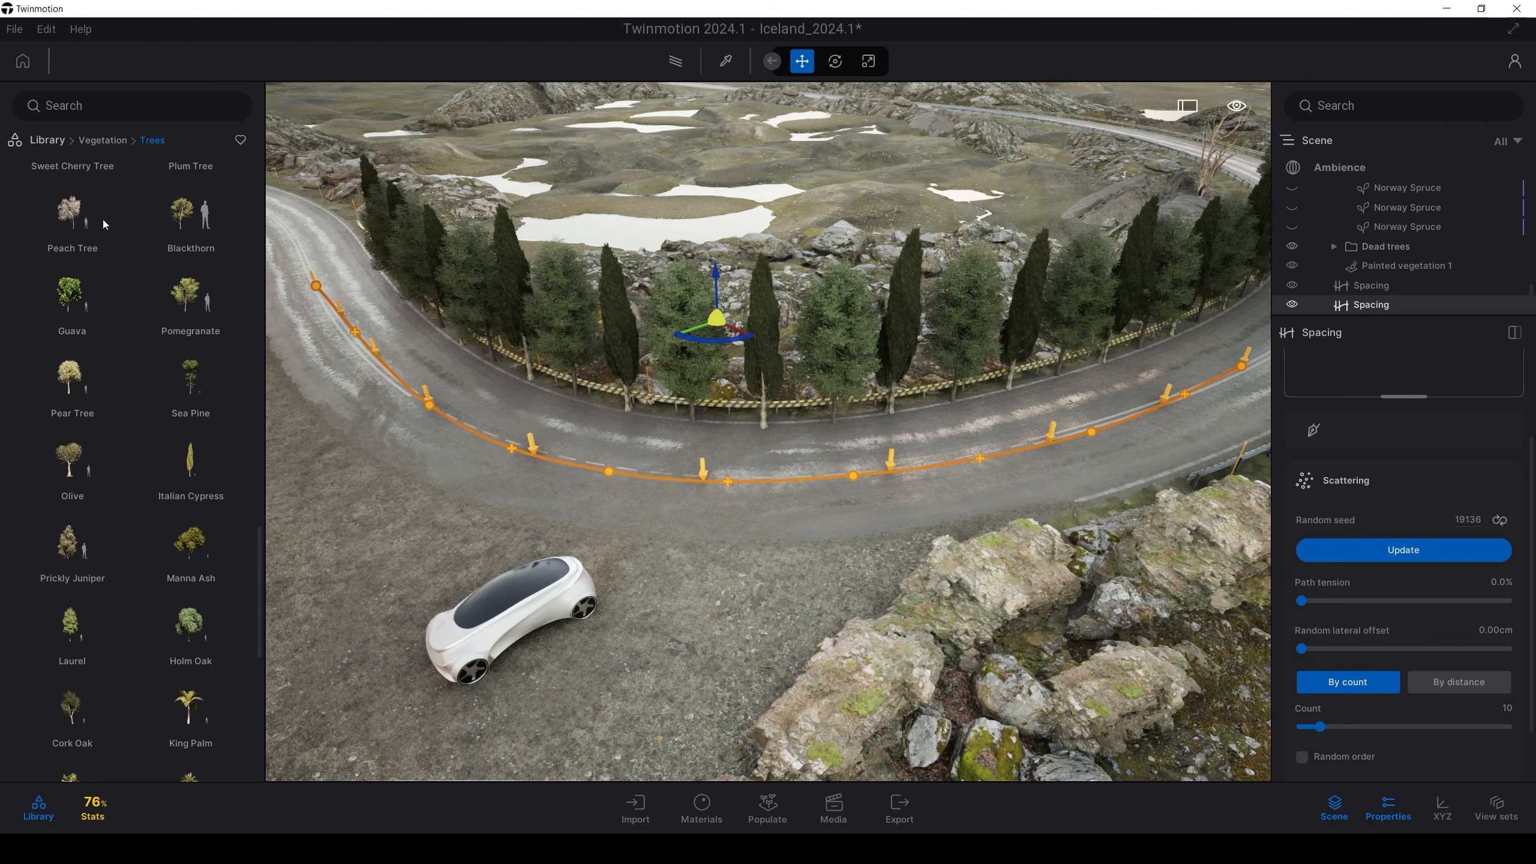
# Place Single dash marking decals from Objects > Decals onto the path
pyautogui.click(47, 140)
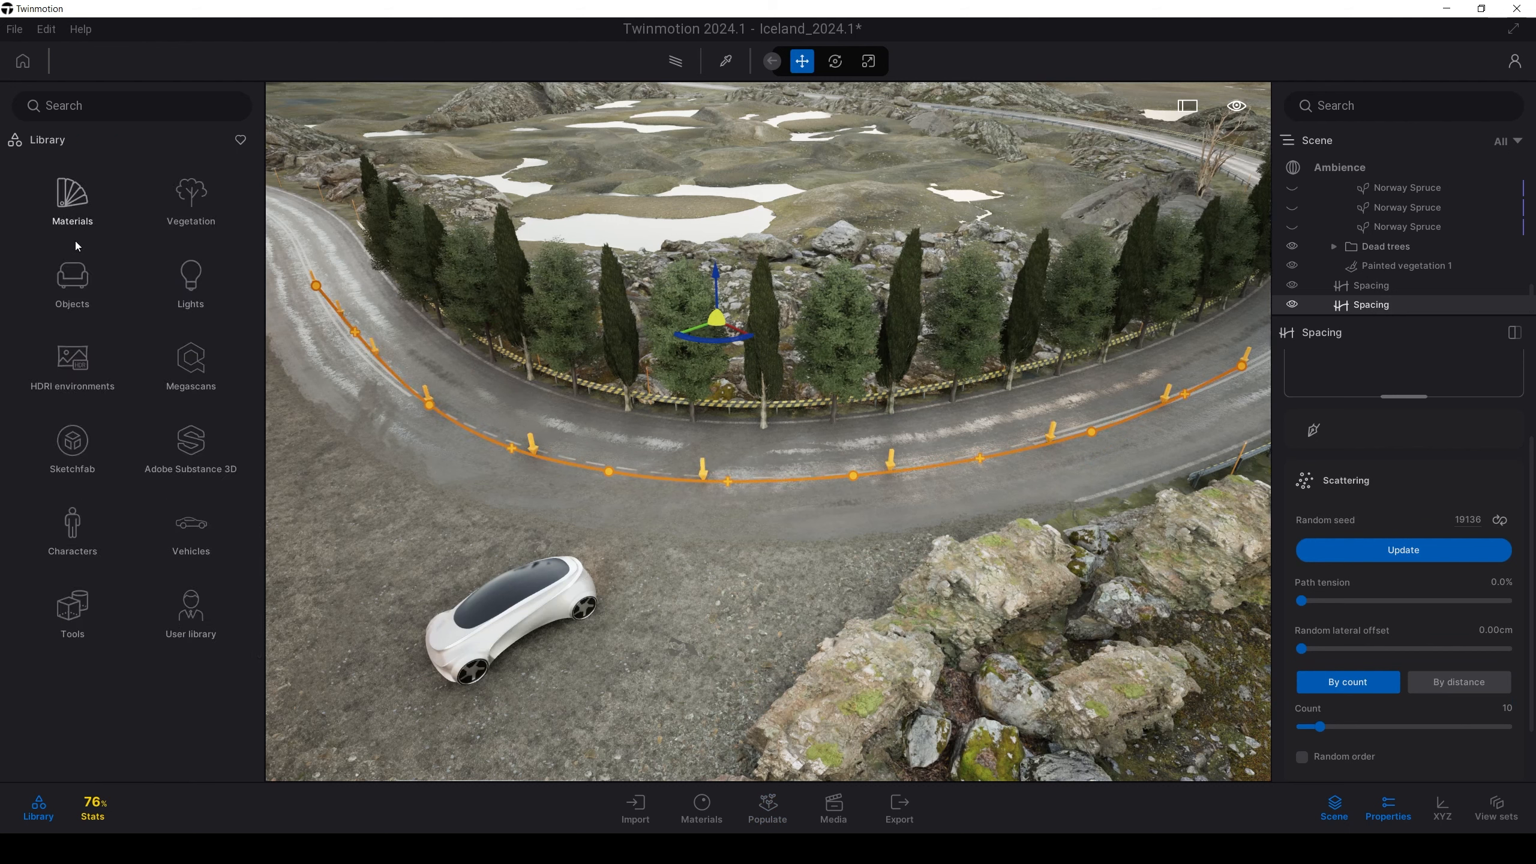
pyautogui.click(71, 282)
pyautogui.click(178, 282)
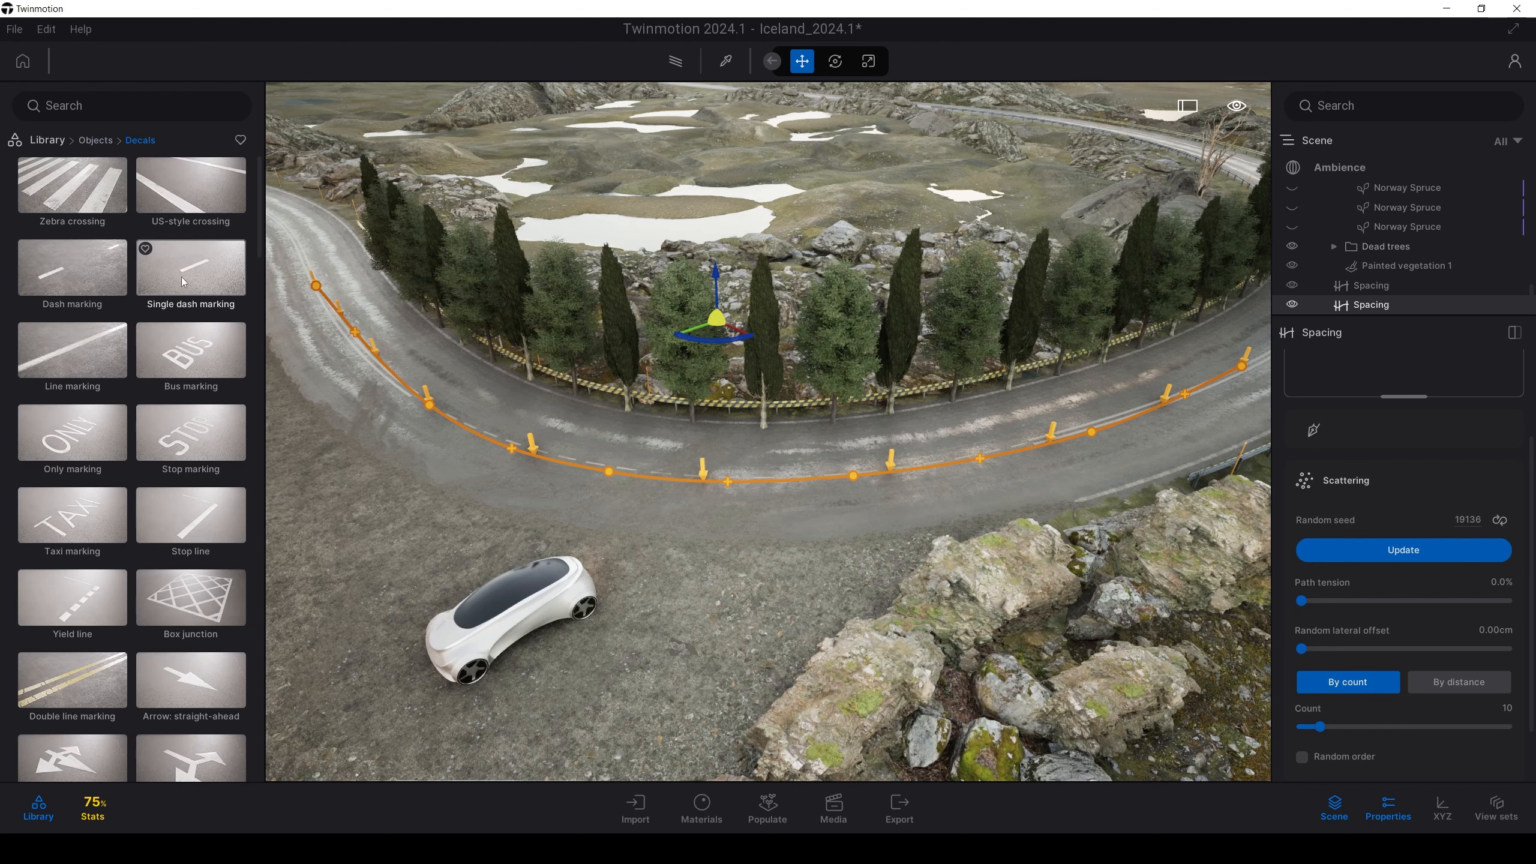
pyautogui.moveTo(182, 278); pyautogui.dragTo(1345, 372)
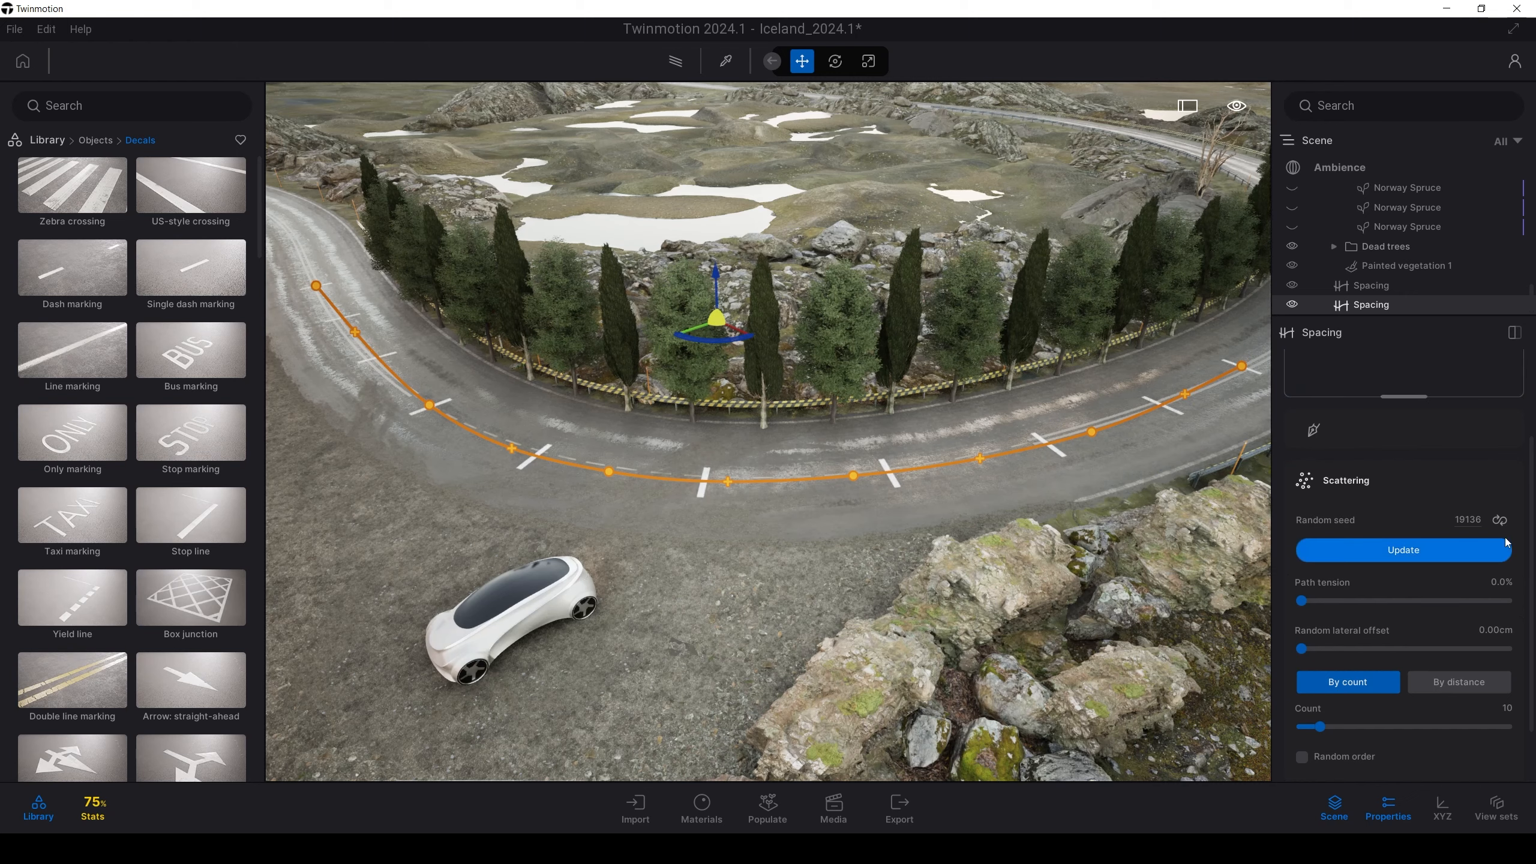
pyautogui.press('w')
pyautogui.moveTo(828, 493); pyautogui.dragTo(1082, 492, button='right')
pyautogui.press('w')
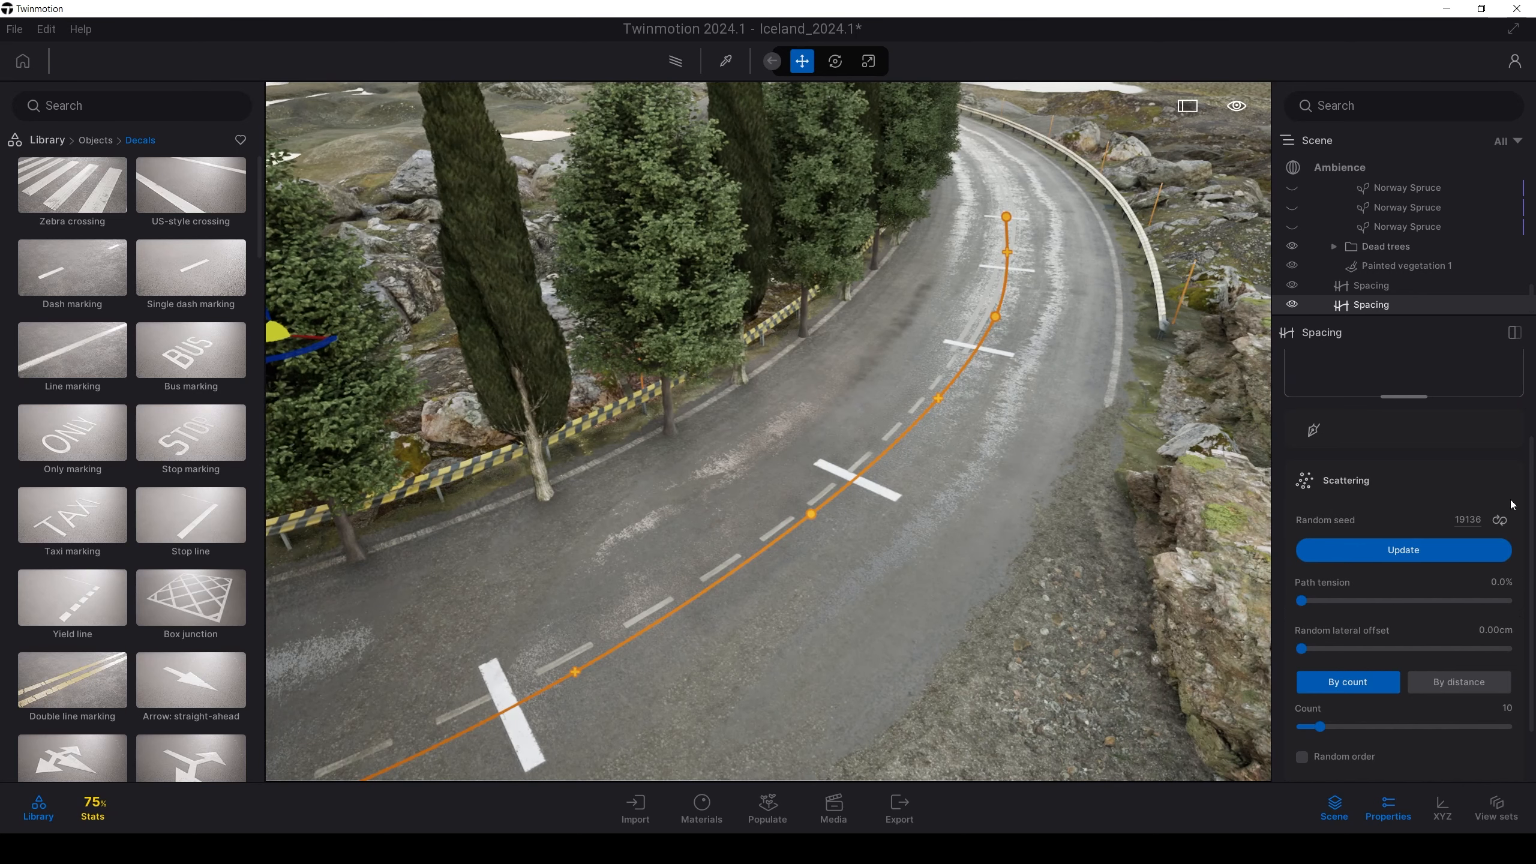
# Set the Single dash asset's Rotation offset to 90°
pyautogui.moveTo(1530, 514); pyautogui.dragTo(1531, 583)
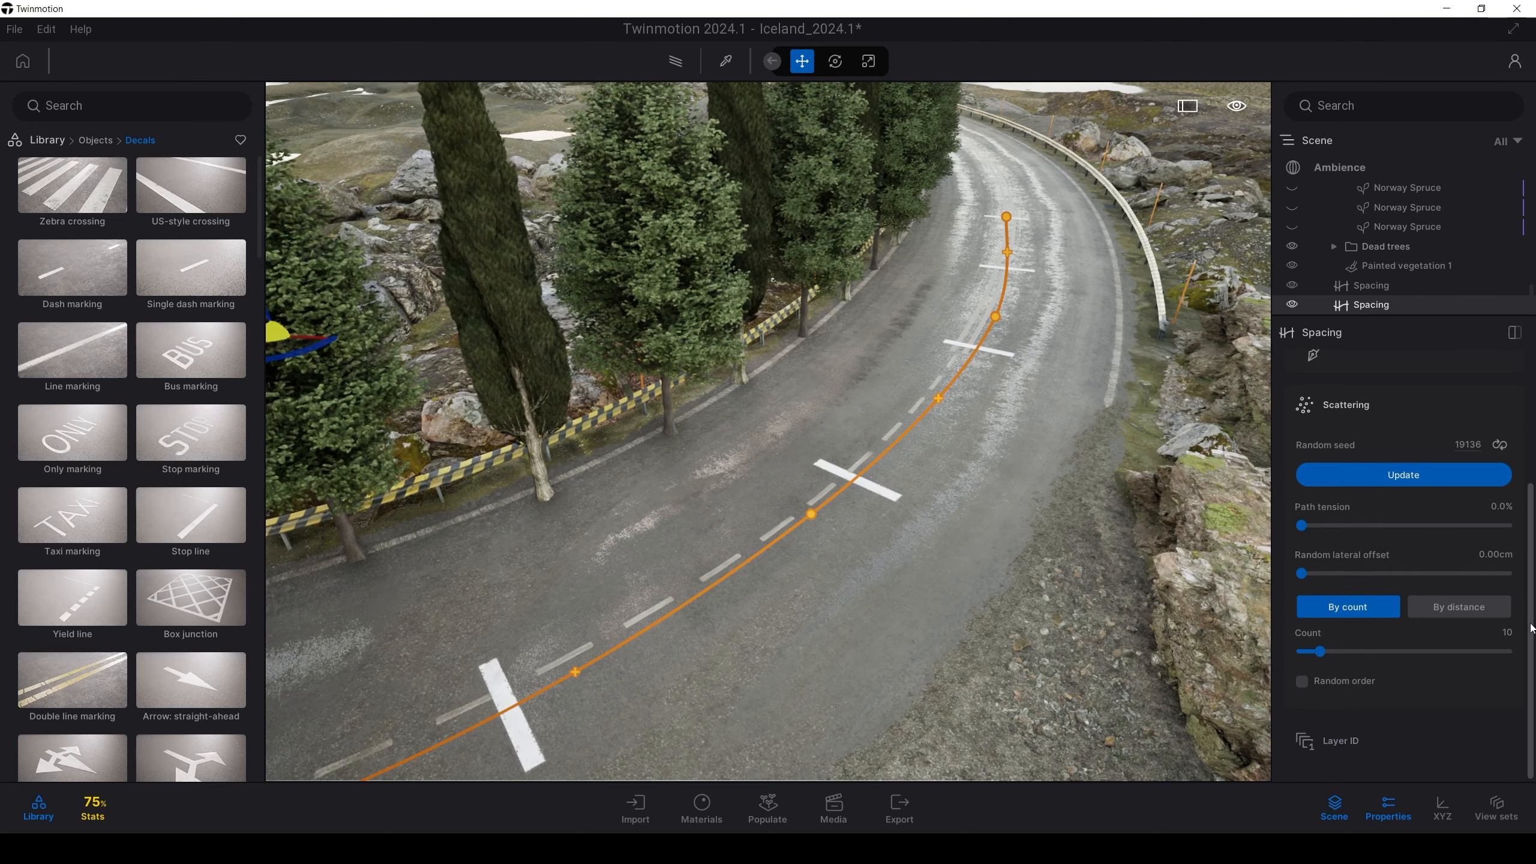
pyautogui.moveTo(1530, 514); pyautogui.dragTo(1532, 390)
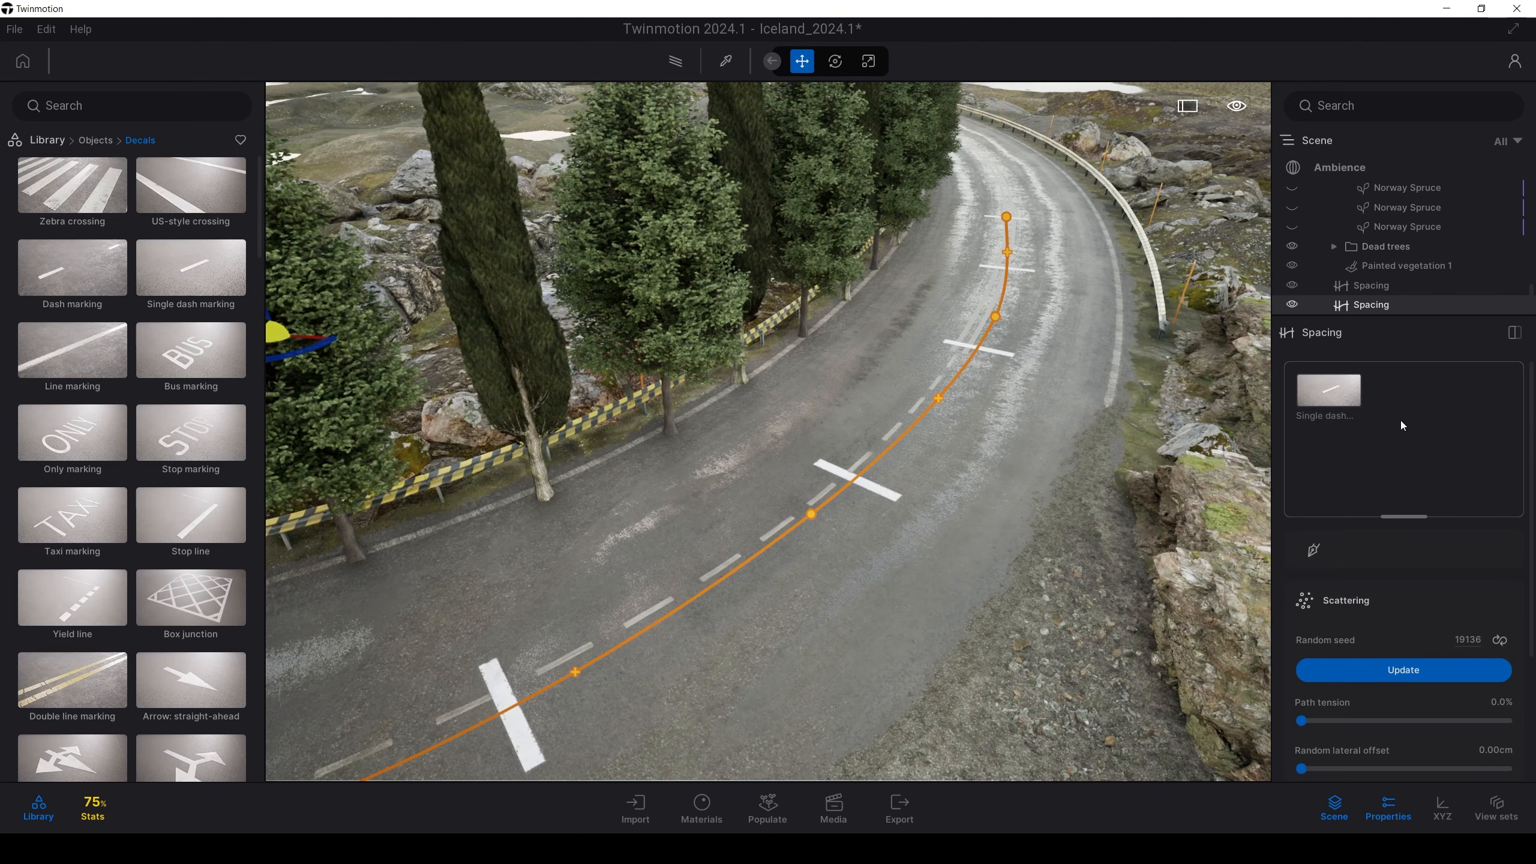
pyautogui.click(1321, 375)
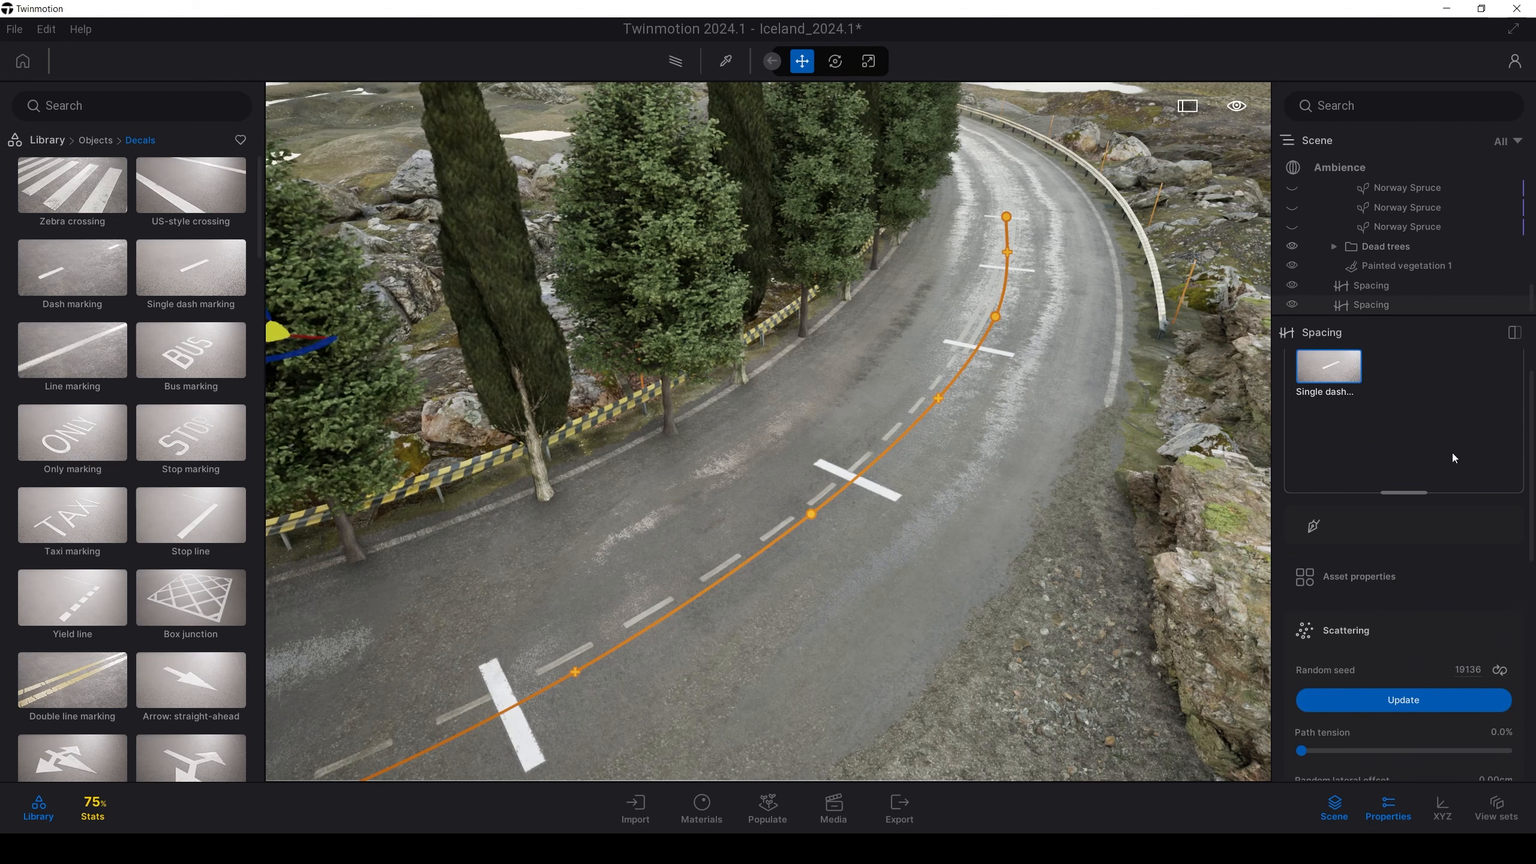
pyautogui.scroll(-10, 1356, 581)
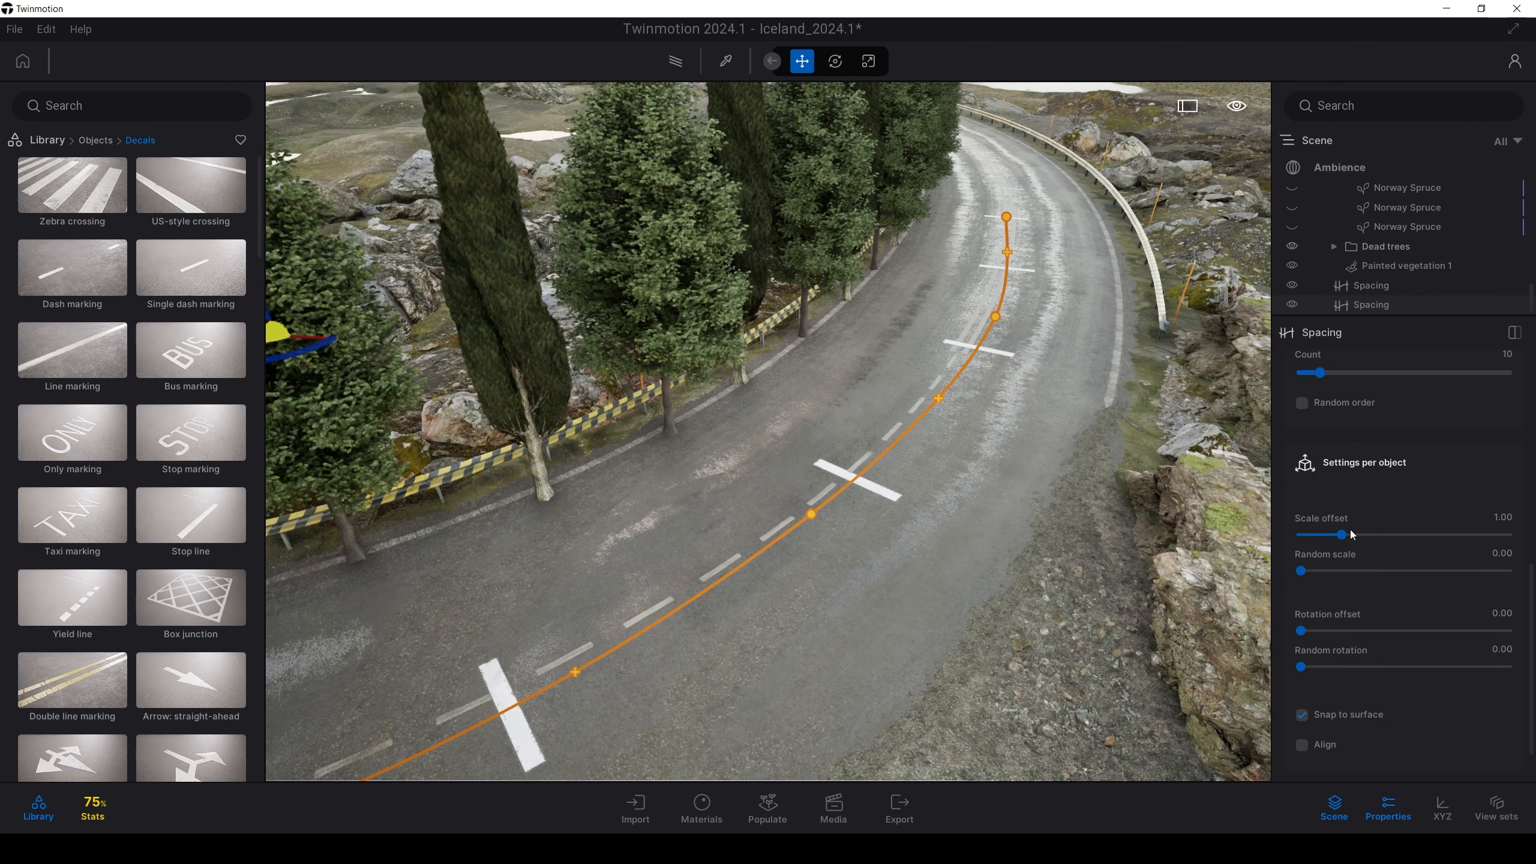
pyautogui.scroll(-1, 1351, 553)
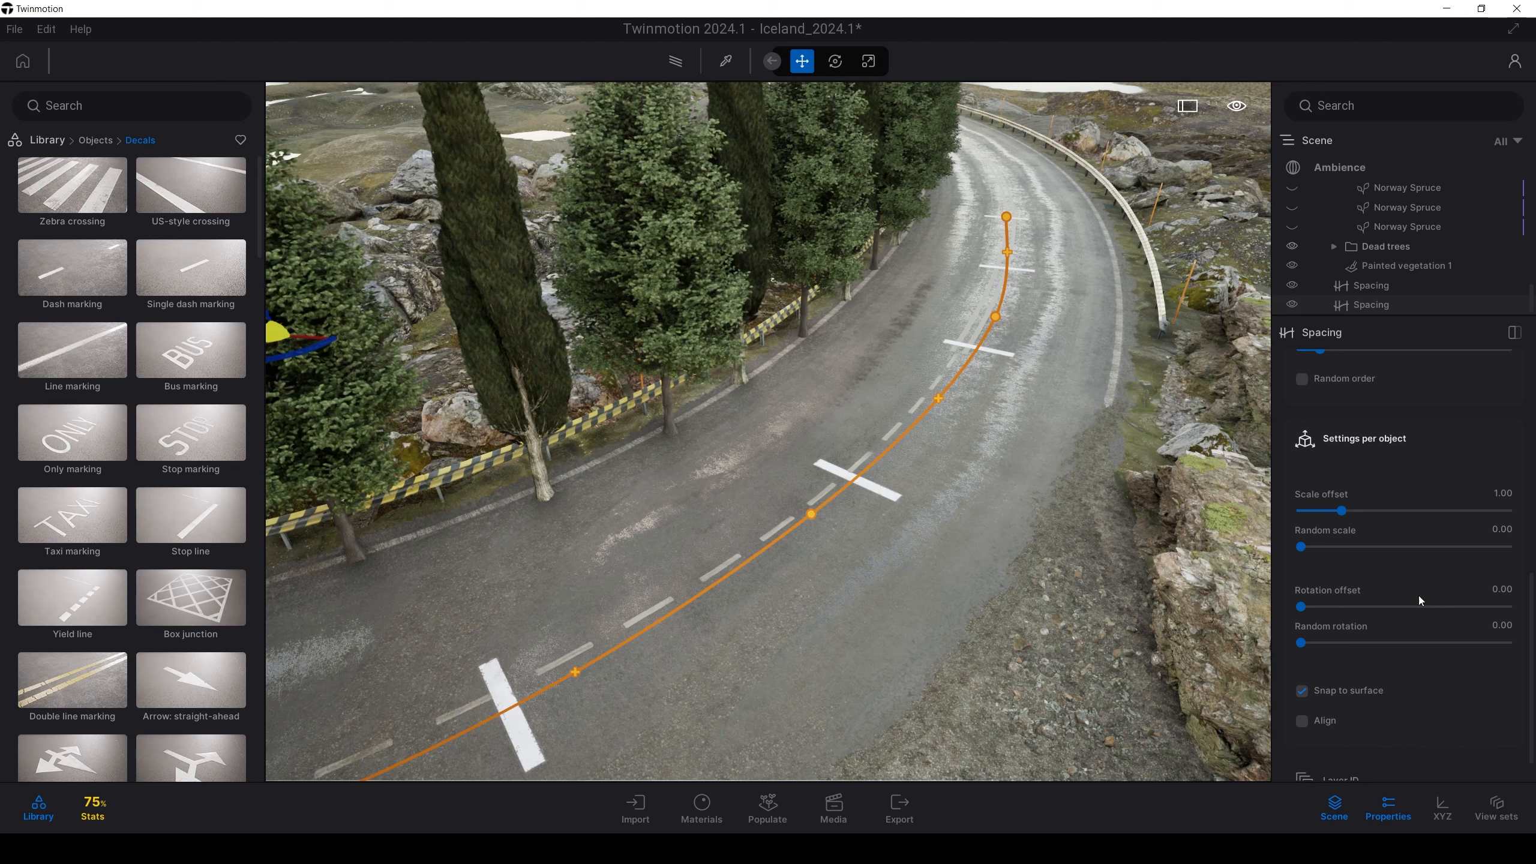
pyautogui.click(1495, 594)
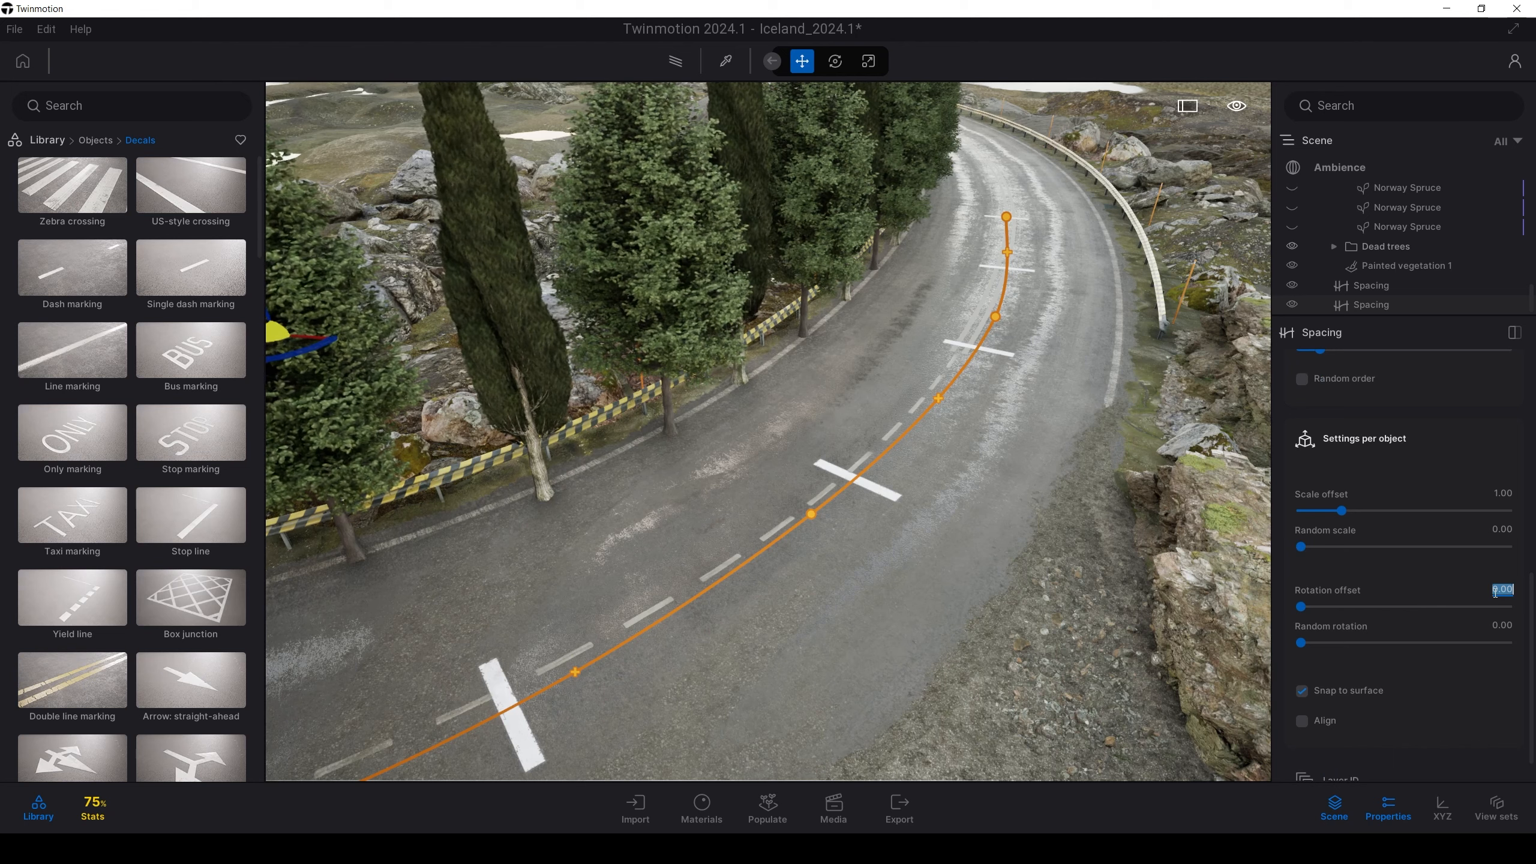
pyautogui.press('Return')
# Add a point to the dash path and pull it onto the road's centre line
pyautogui.keyDown('shift'); pyautogui.moveTo(961, 513); pyautogui.dragTo(1182, 508, button='middle'); pyautogui.keyUp('shift')
pyautogui.press('s')
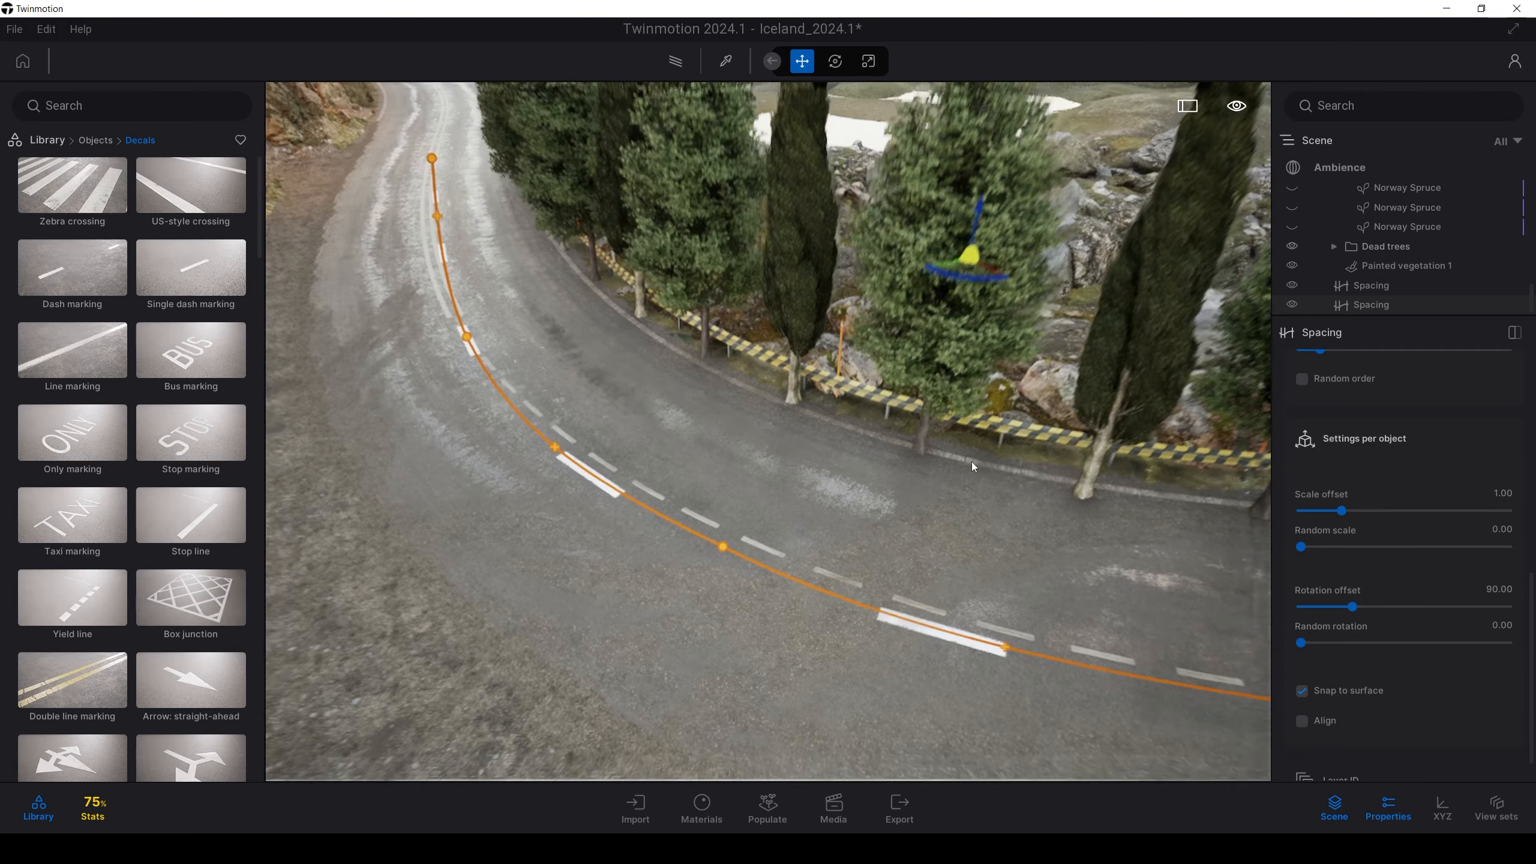
pyautogui.press('e')
pyautogui.press('a')
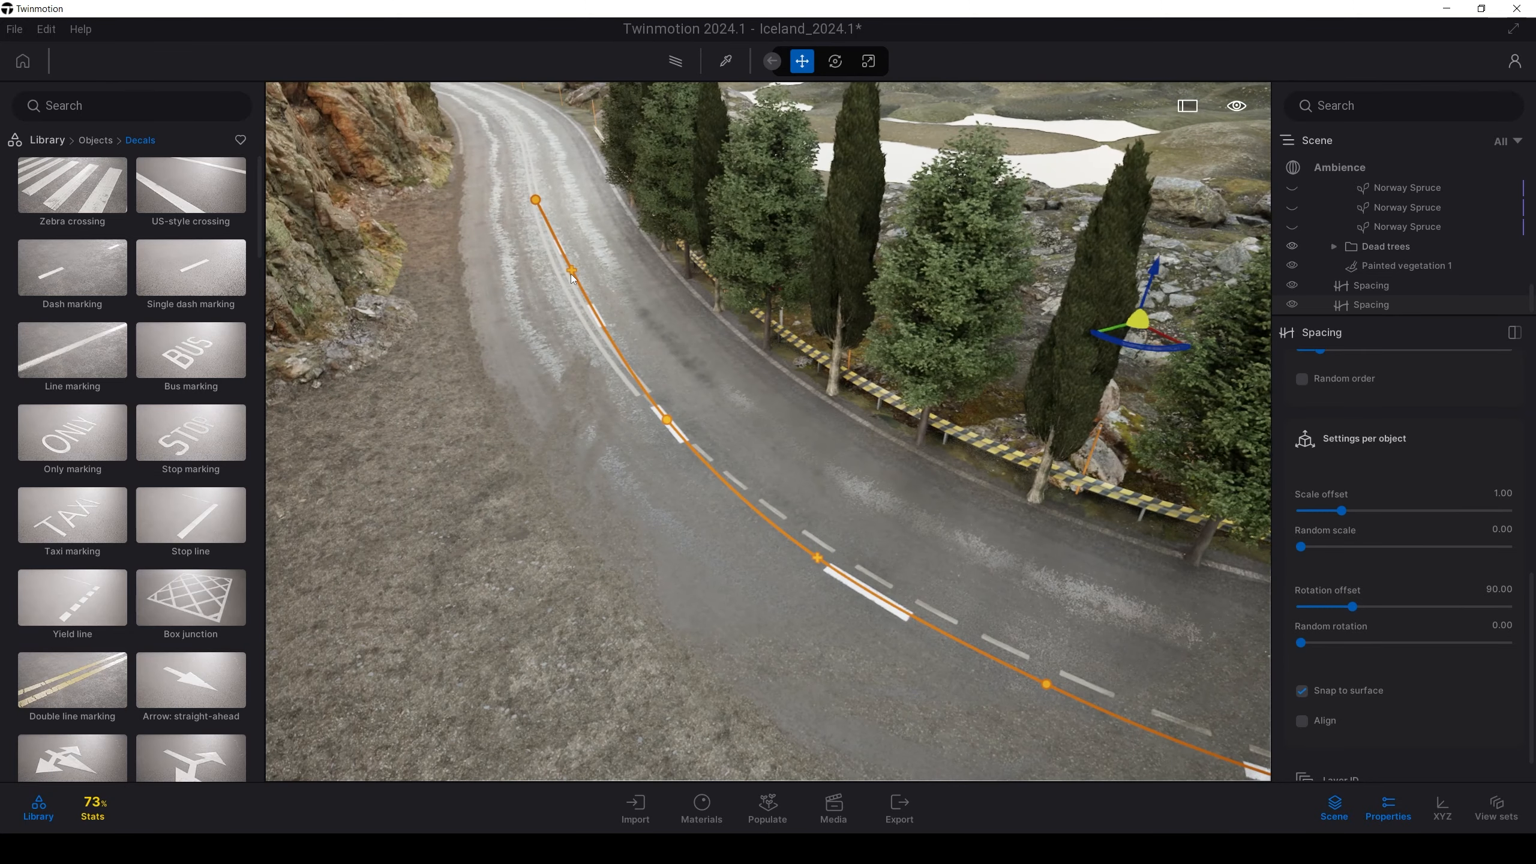
pyautogui.press('w')
pyautogui.click(565, 298)
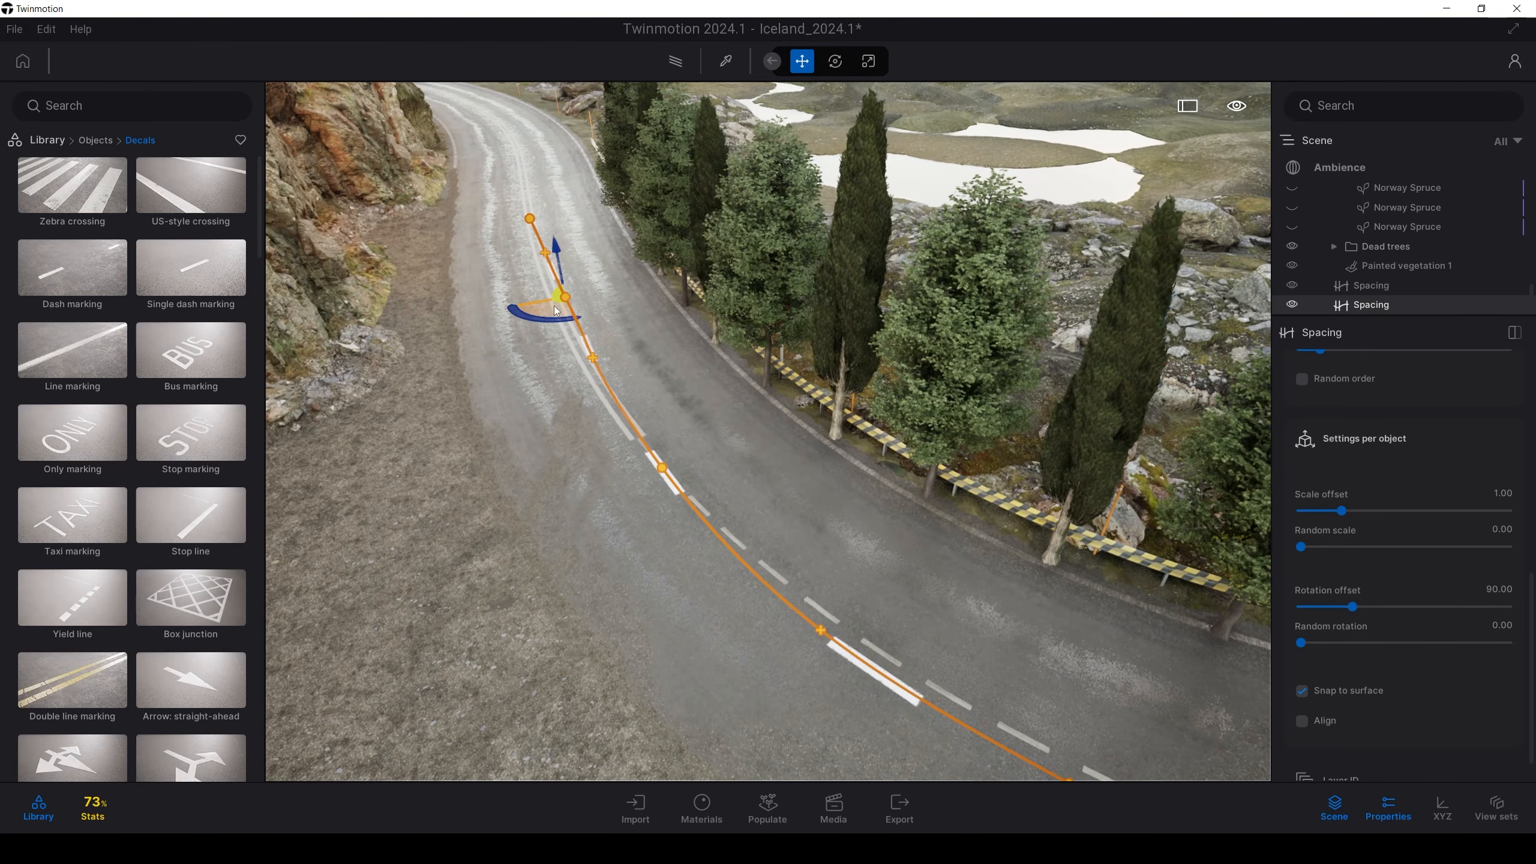
pyautogui.moveTo(556, 307); pyautogui.dragTo(542, 314)
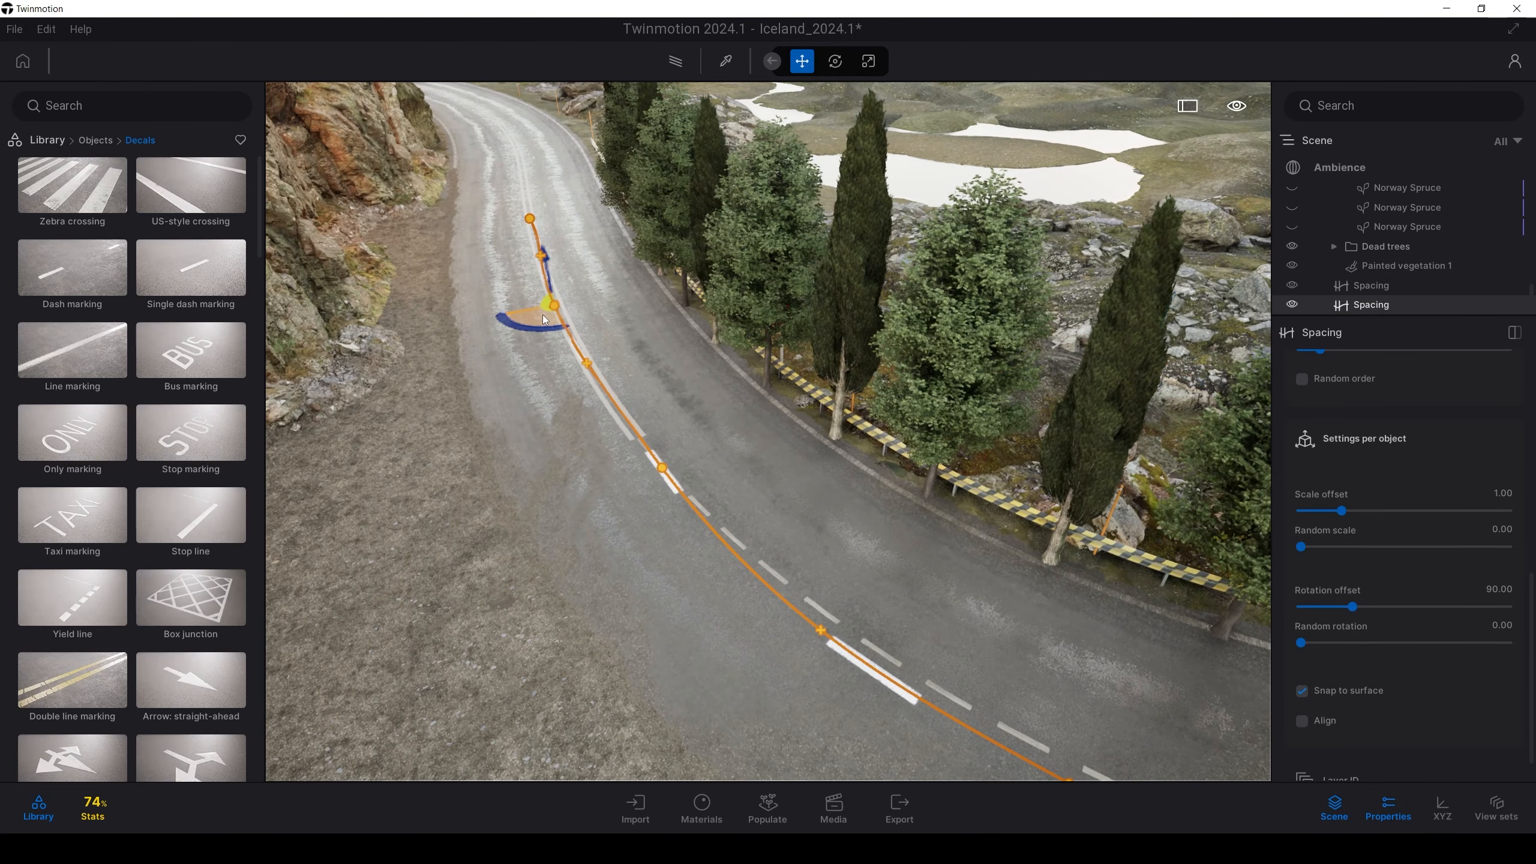
# Add and nudge further path points so the dashes follow the centre line
pyautogui.click(818, 635)
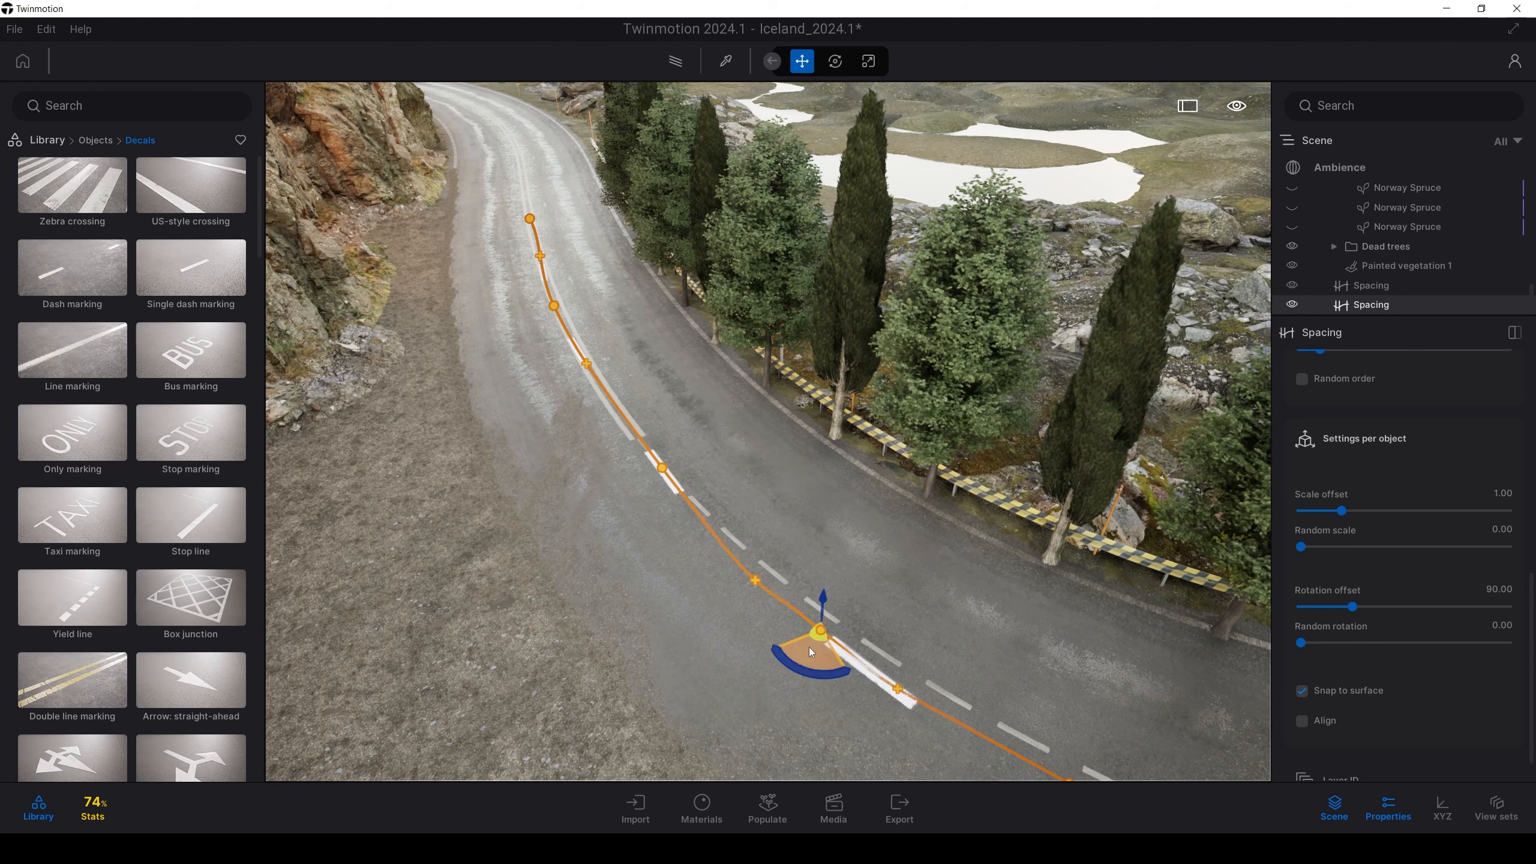
pyautogui.moveTo(816, 638); pyautogui.dragTo(830, 631)
pyautogui.moveTo(750, 627); pyautogui.dragTo(732, 615, button='right')
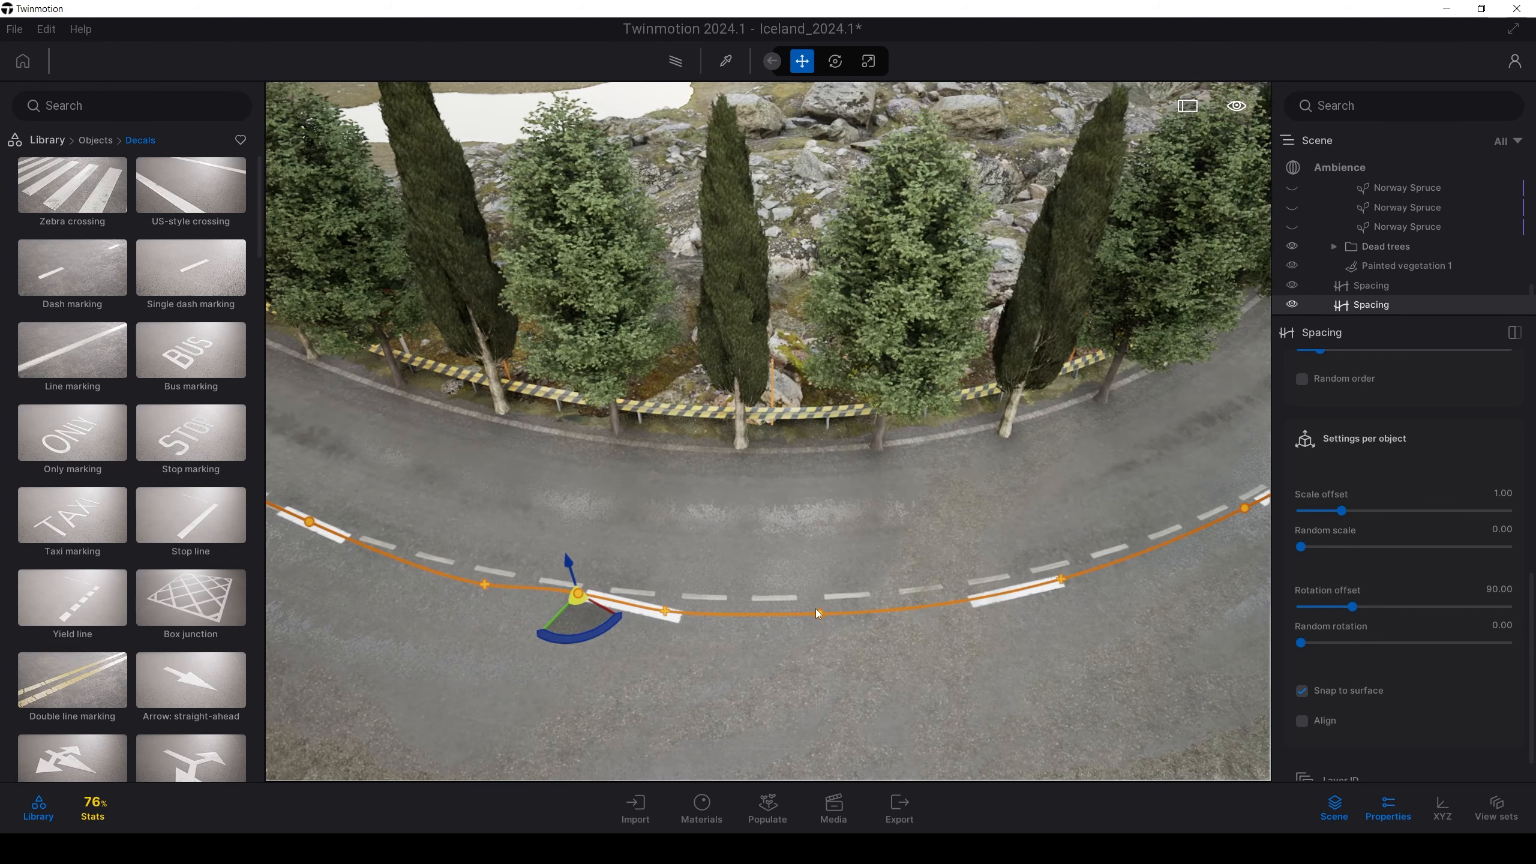
pyautogui.click(821, 615)
pyautogui.moveTo(826, 634); pyautogui.dragTo(846, 617)
pyautogui.moveTo(846, 616); pyautogui.dragTo(834, 600, button='right')
pyautogui.click(961, 633)
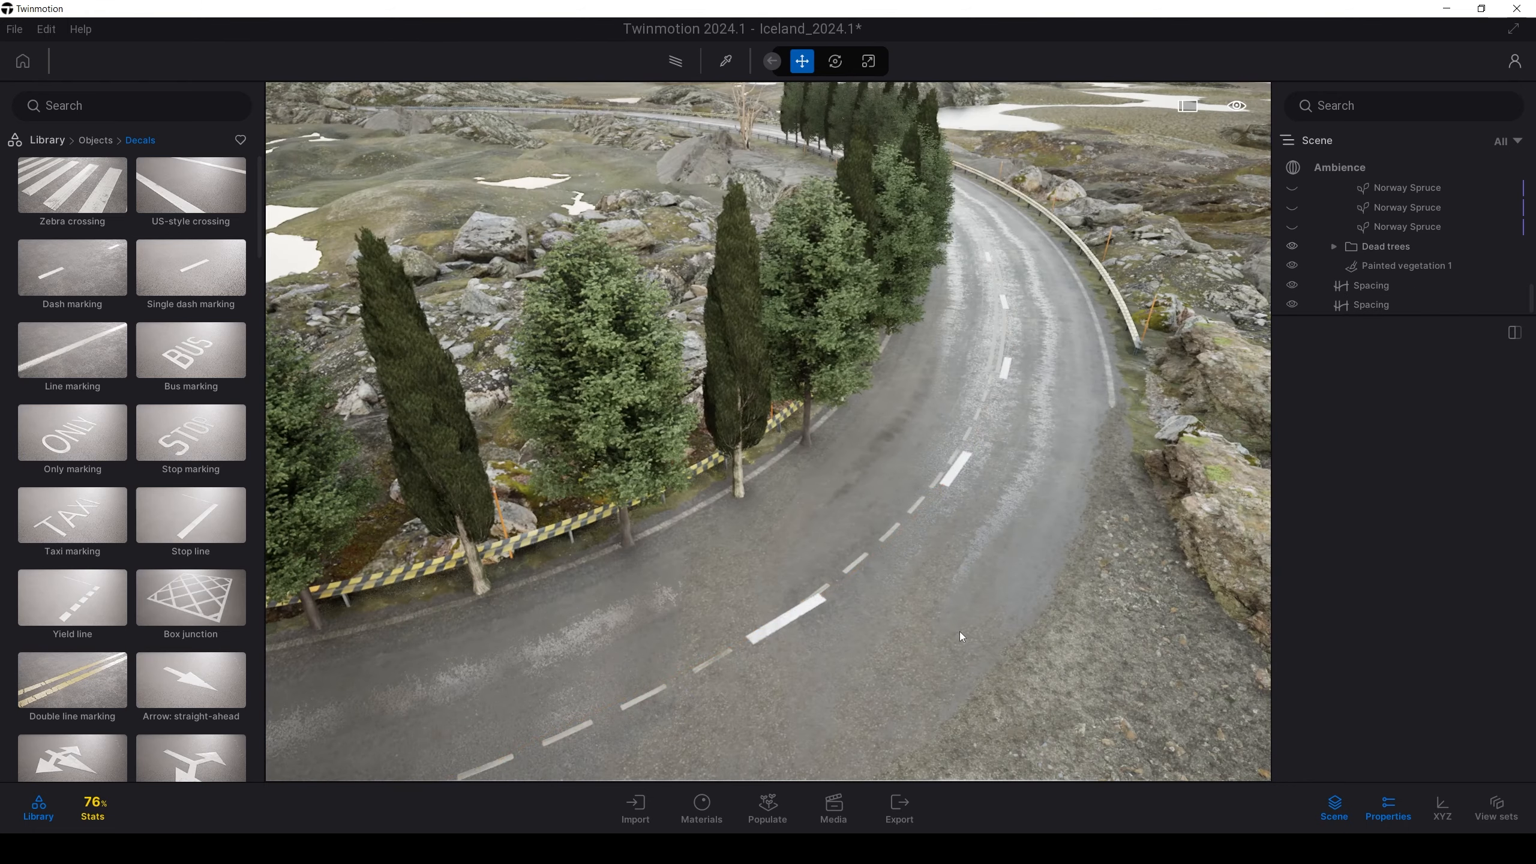
pyautogui.press('s')
pyautogui.moveTo(961, 633); pyautogui.dragTo(1008, 578, button='right')
pyautogui.press('w')
pyautogui.press('a')
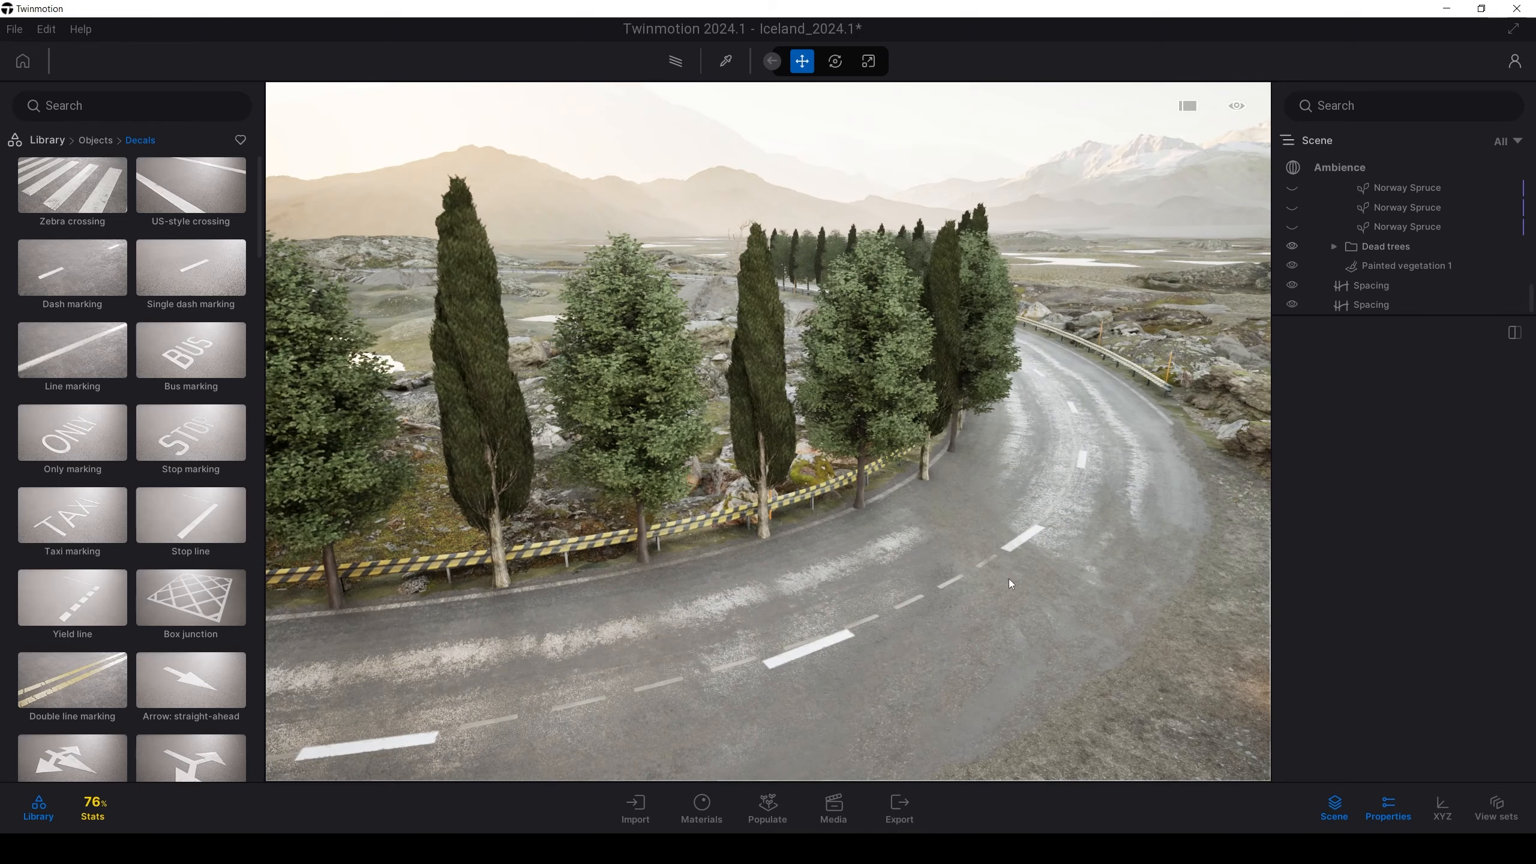
pyautogui.press('s')
pyautogui.moveTo(823, 481)
pyautogui.mouseDown(button='right')
pyautogui.moveTo(808, 507)
pyautogui.moveTo(747, 519)
pyautogui.moveTo(801, 493)
pyautogui.mouseUp(button='right')
pyautogui.press('w')
pyautogui.press('d')
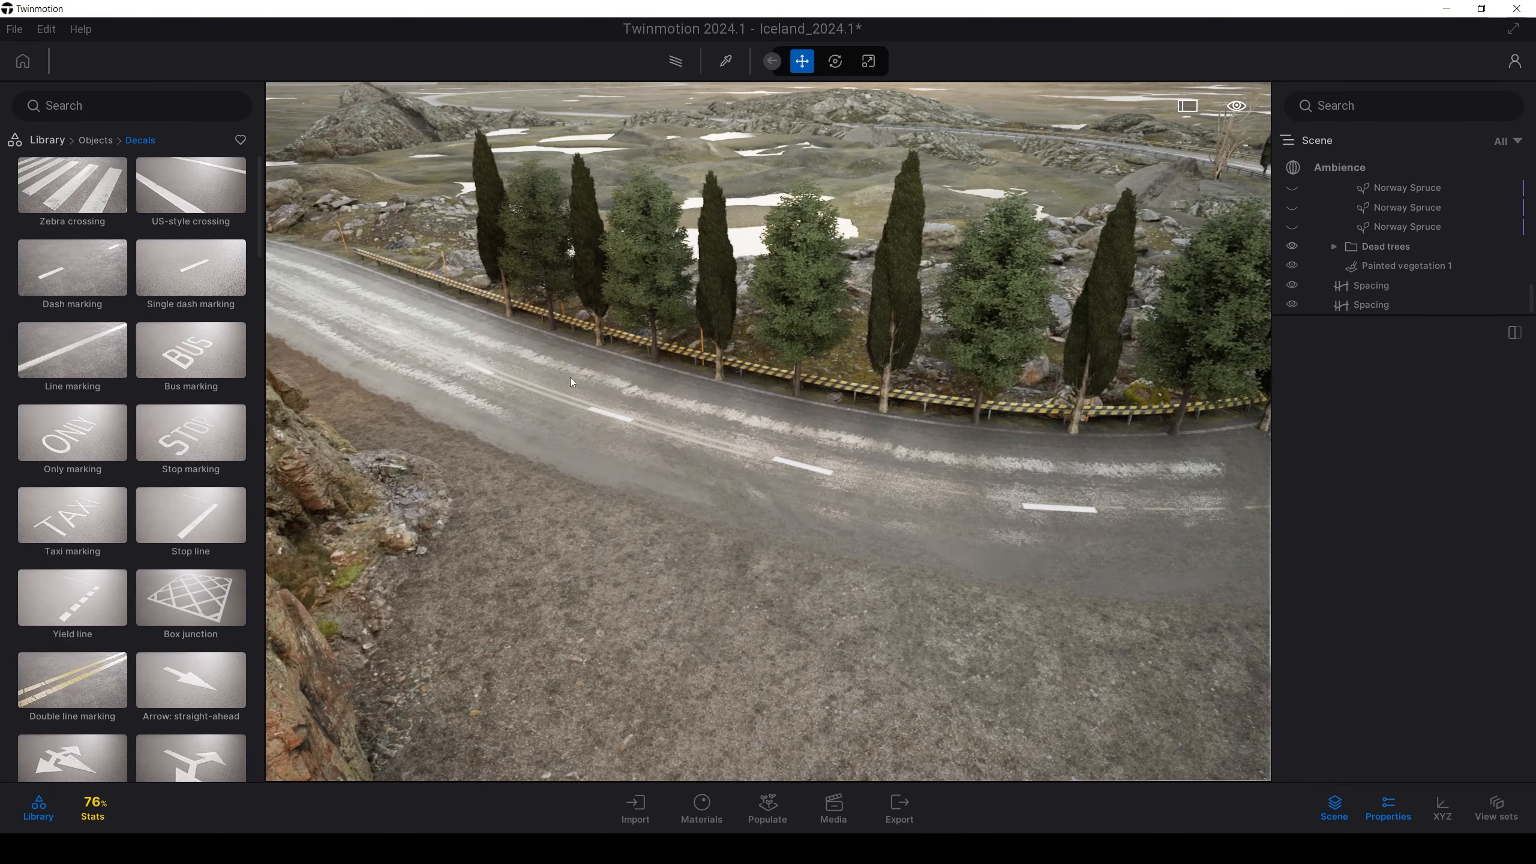
# Draw a new Spacing path across the gravel area beside the white car
pyautogui.click(759, 817)
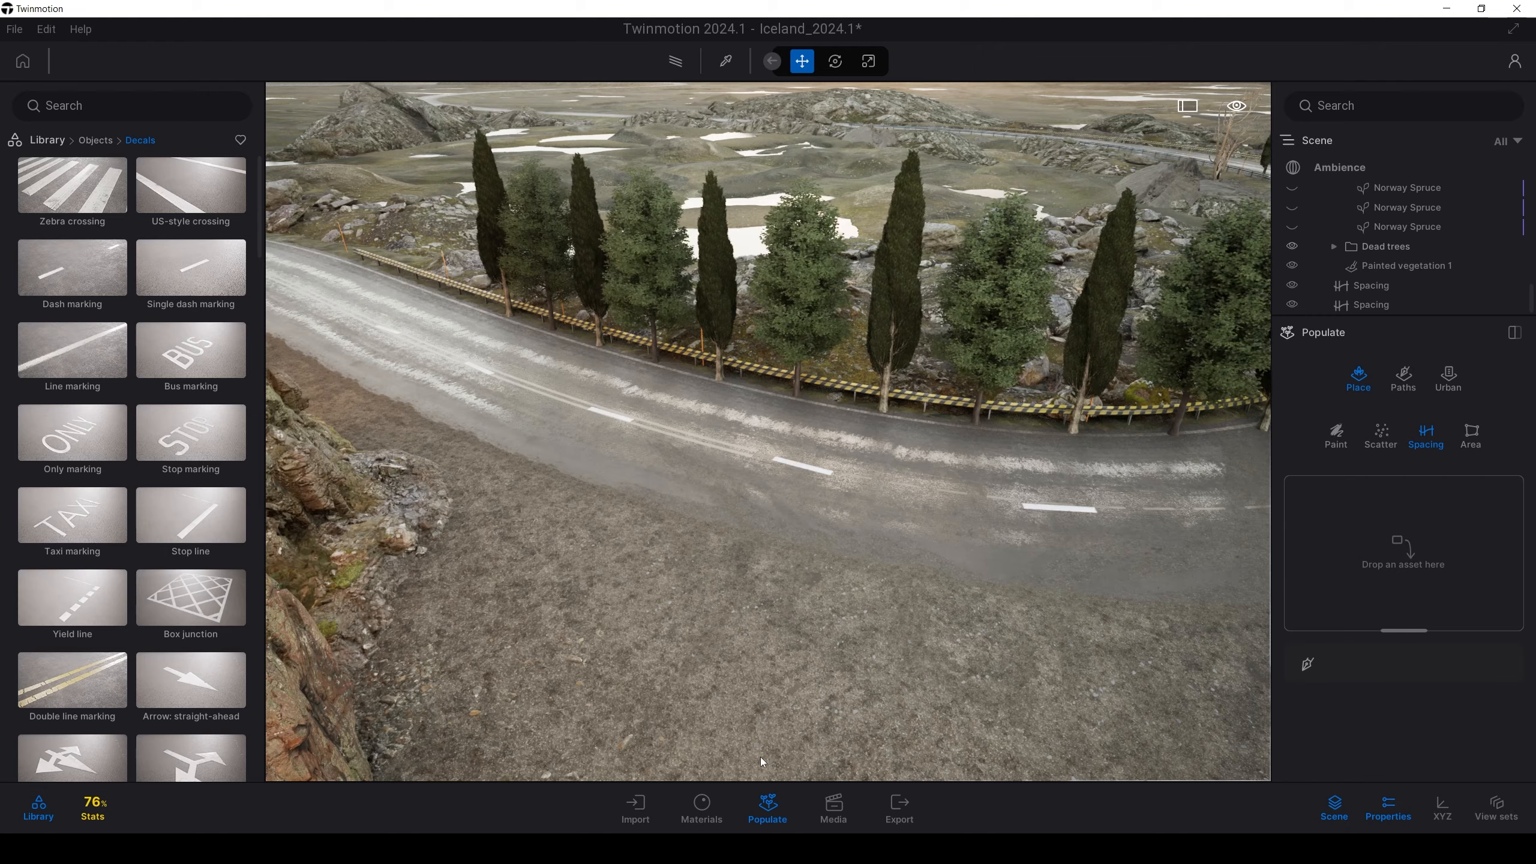
pyautogui.moveTo(1056, 590); pyautogui.dragTo(1028, 705, button='right')
pyautogui.press('w')
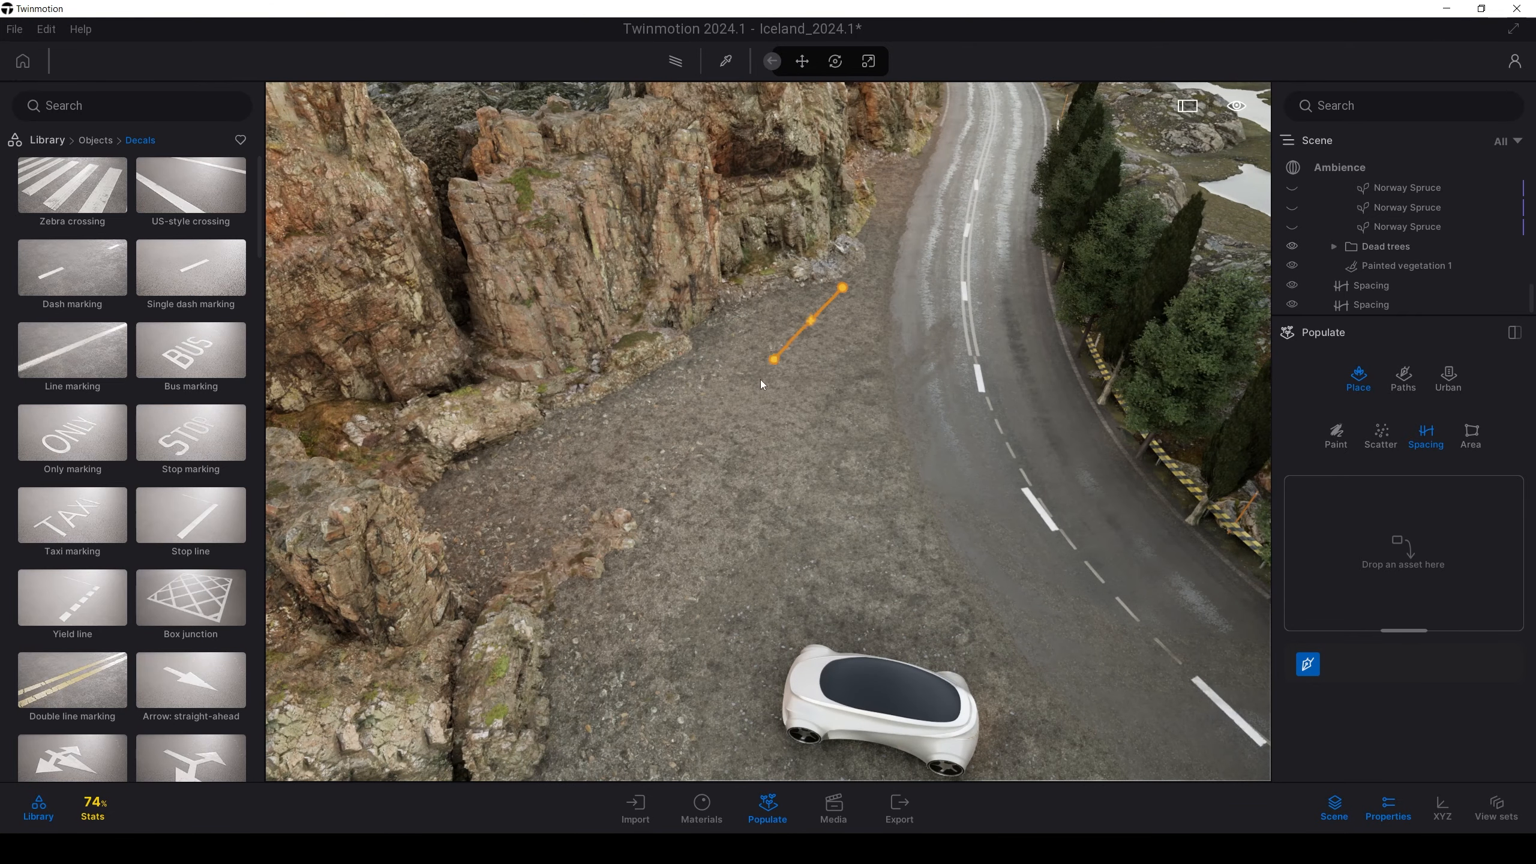
pyautogui.press('a')
pyautogui.moveTo(564, 487); pyautogui.dragTo(1016, 714, button='right')
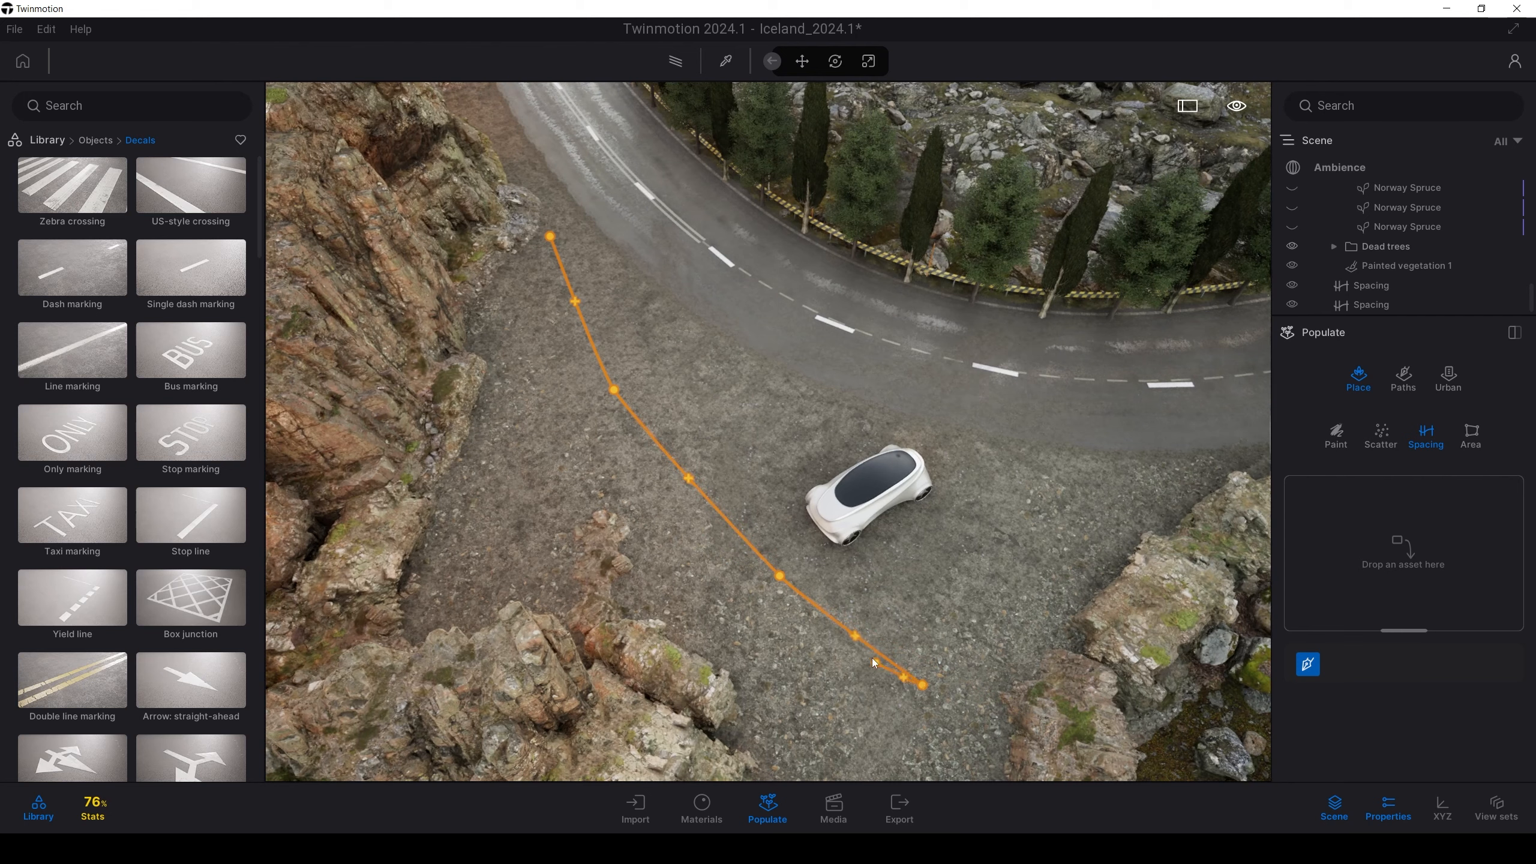
pyautogui.press('Escape')
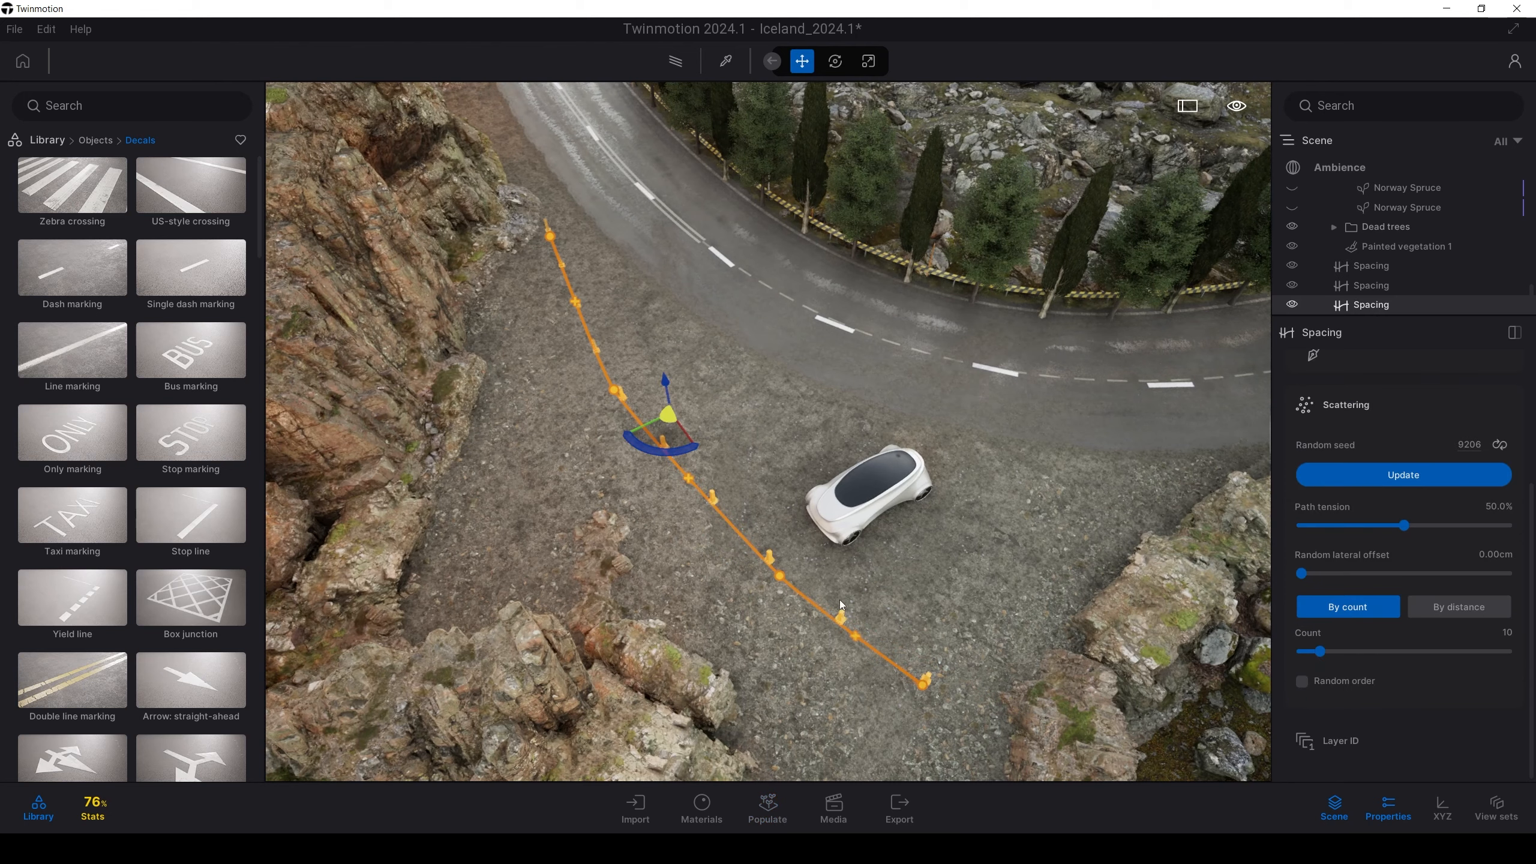
# Move the path's top two control points down across the gravel
pyautogui.click(549, 238)
pyautogui.moveTo(547, 238); pyautogui.dragTo(547, 286)
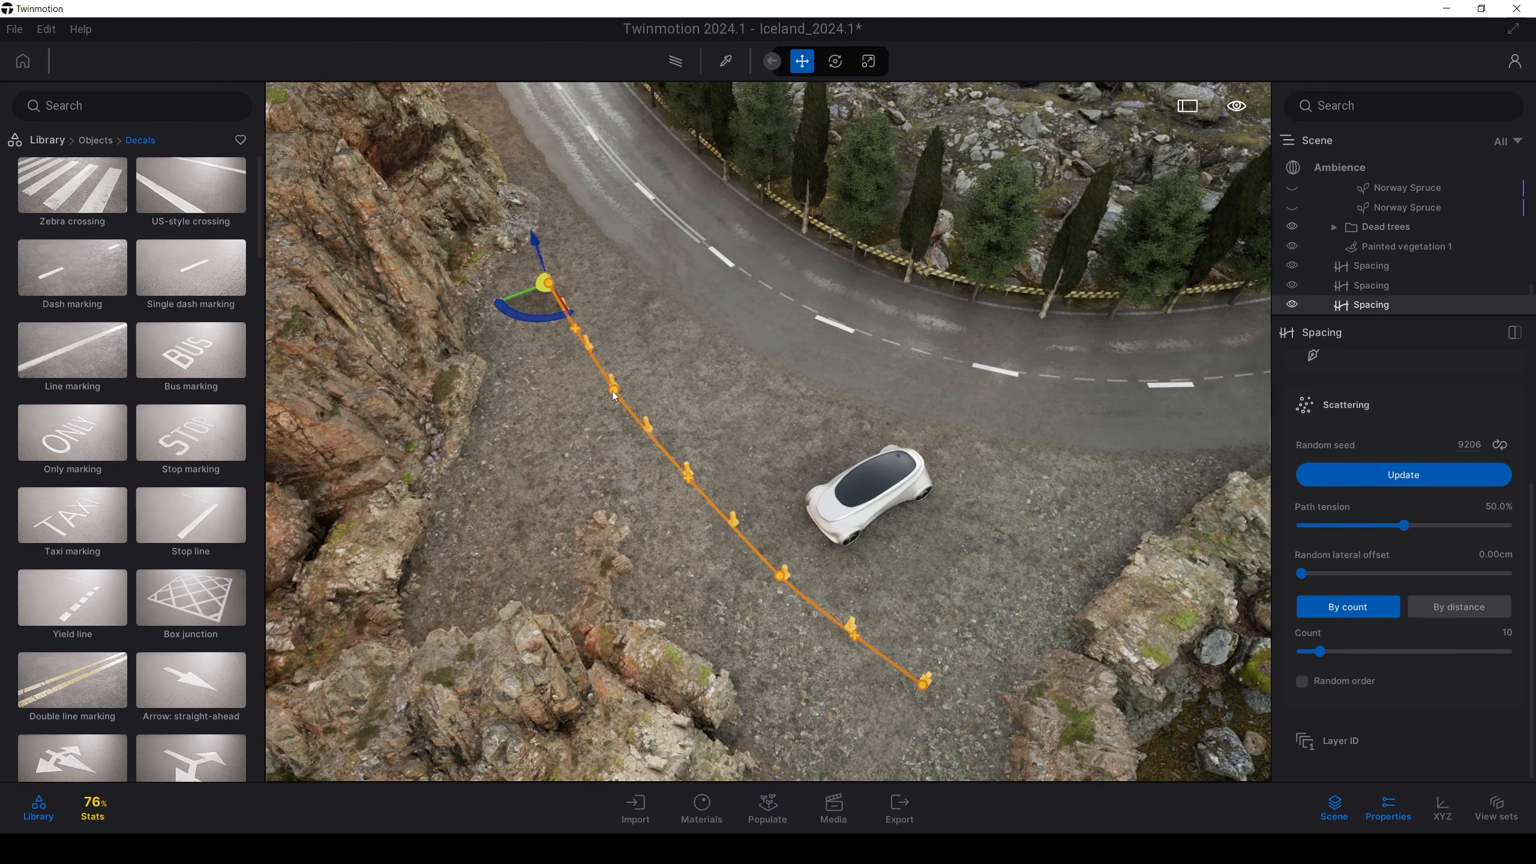
pyautogui.moveTo(615, 397)
pyautogui.keyDown('shift'); pyautogui.mouseDown(button='middle')
pyautogui.moveTo(606, 419)
pyautogui.moveTo(610, 398)
pyautogui.mouseUp(button='middle'); pyautogui.keyUp('shift')
pyautogui.click(610, 395)
pyautogui.moveTo(603, 420); pyautogui.dragTo(602, 427)
# Hide the Car (Placeholder) group and select the bollard spacing path
pyautogui.click(860, 535)
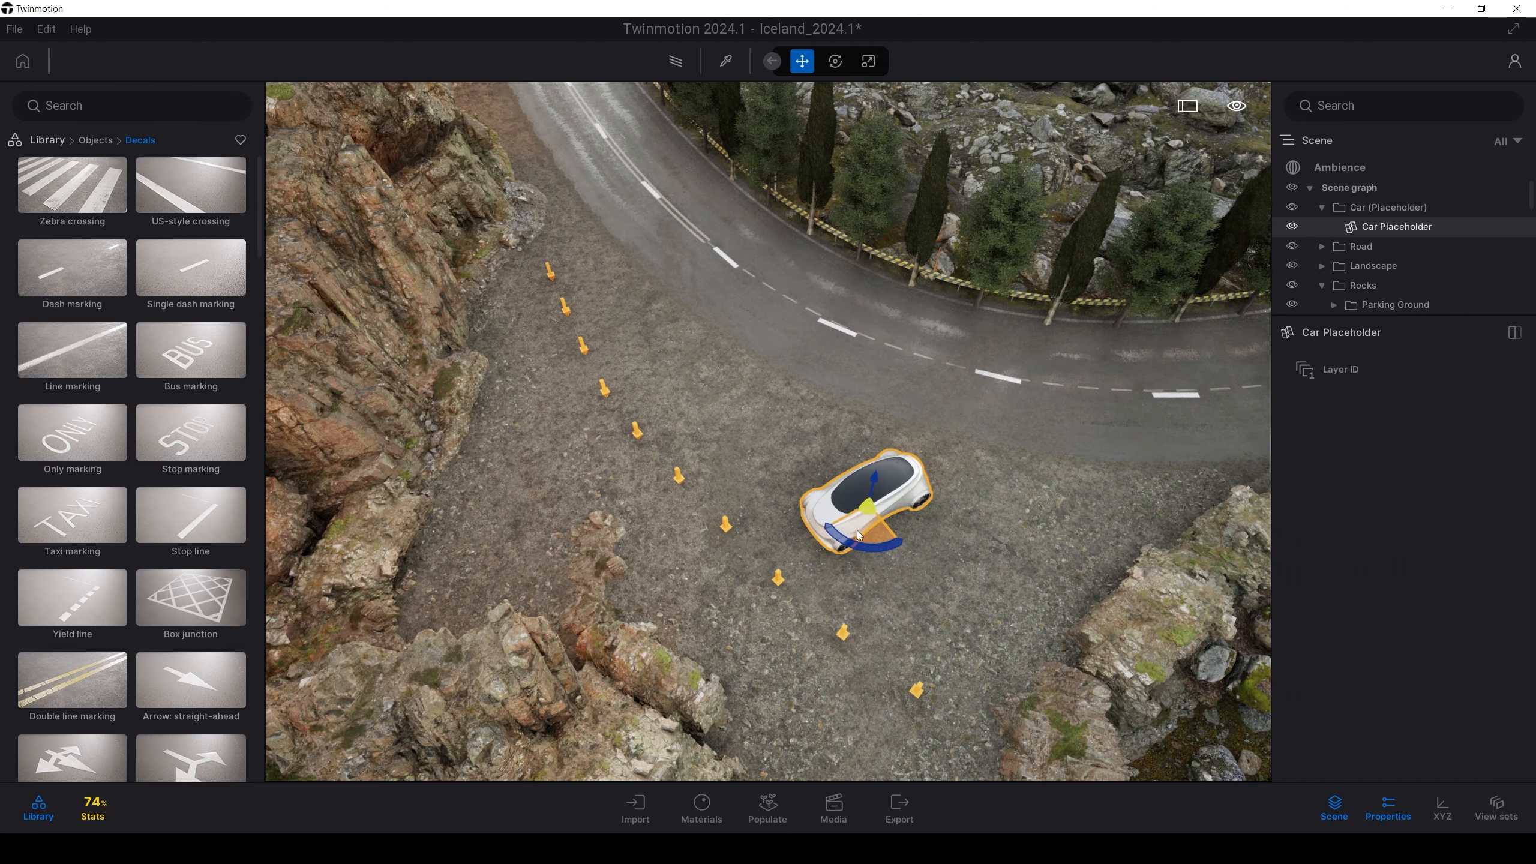
pyautogui.click(1377, 208)
pyautogui.click(1292, 208)
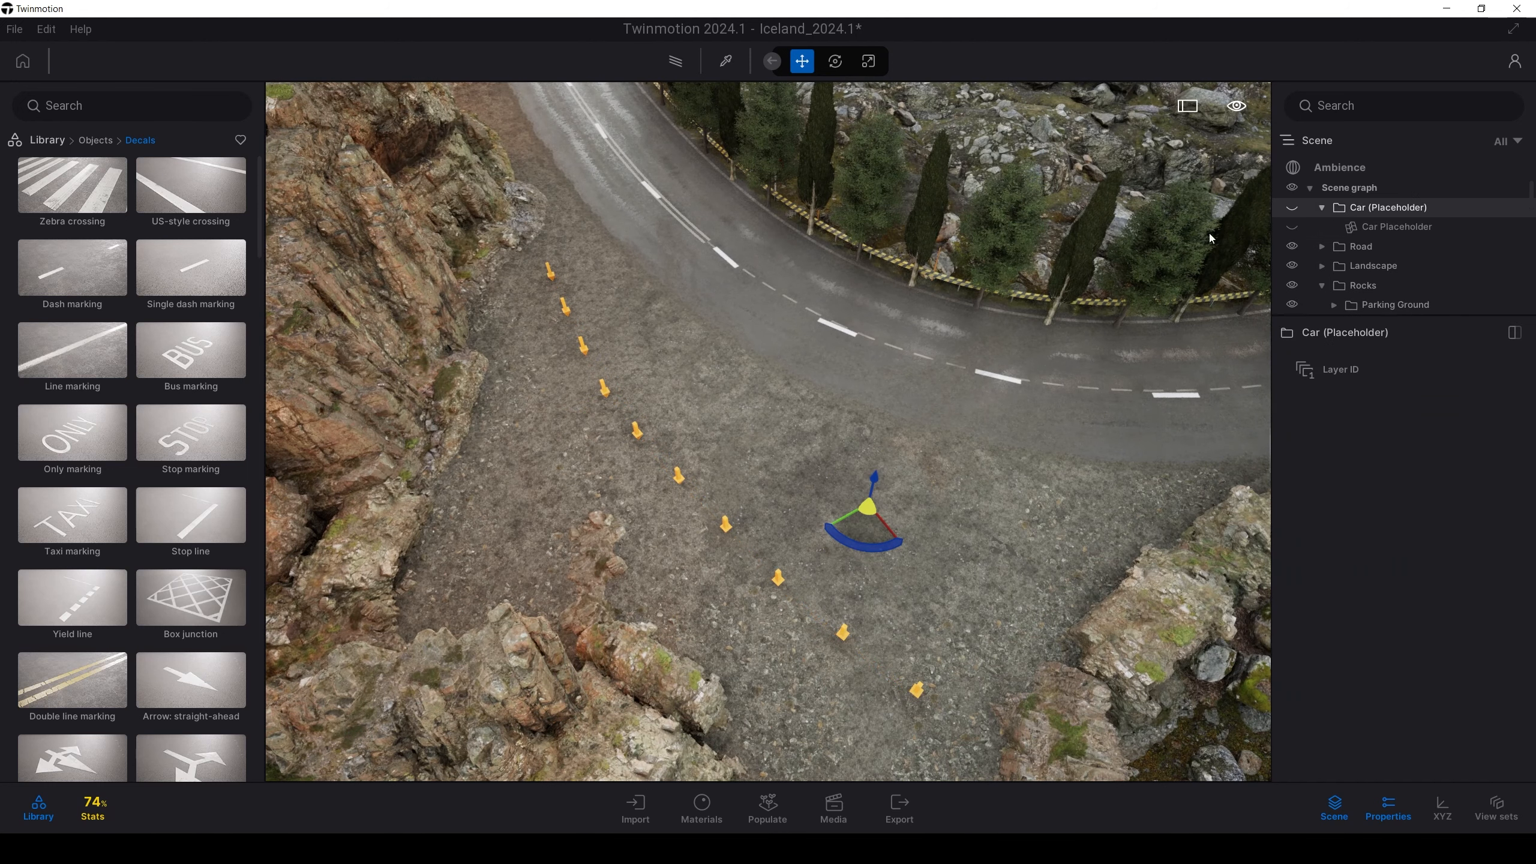
pyautogui.click(727, 528)
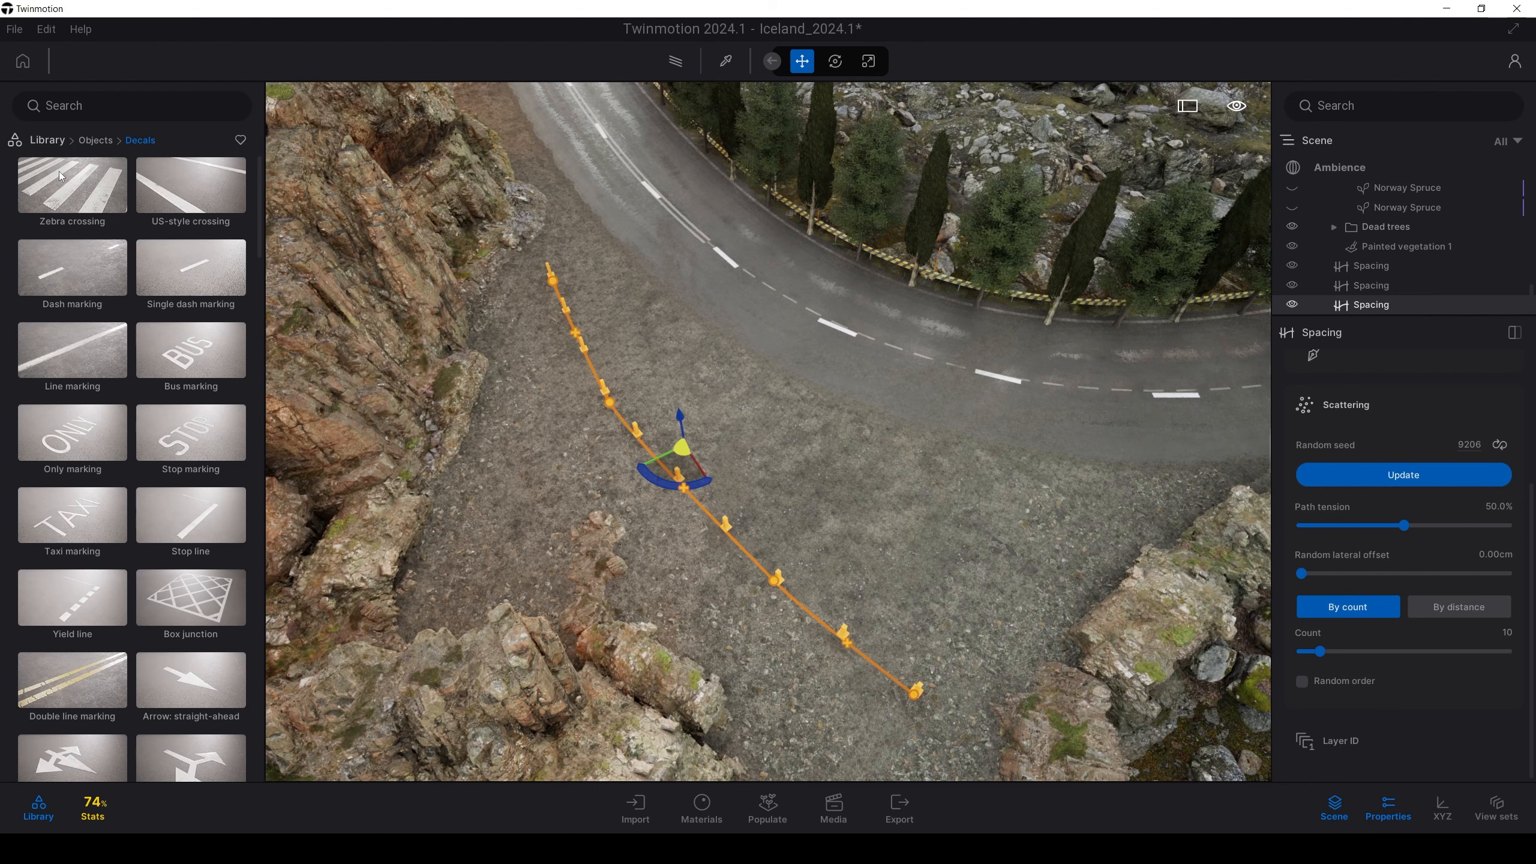
# Fill the path with Break 01 from Library > Vehicles > Cars
pyautogui.click(92, 142)
pyautogui.click(45, 139)
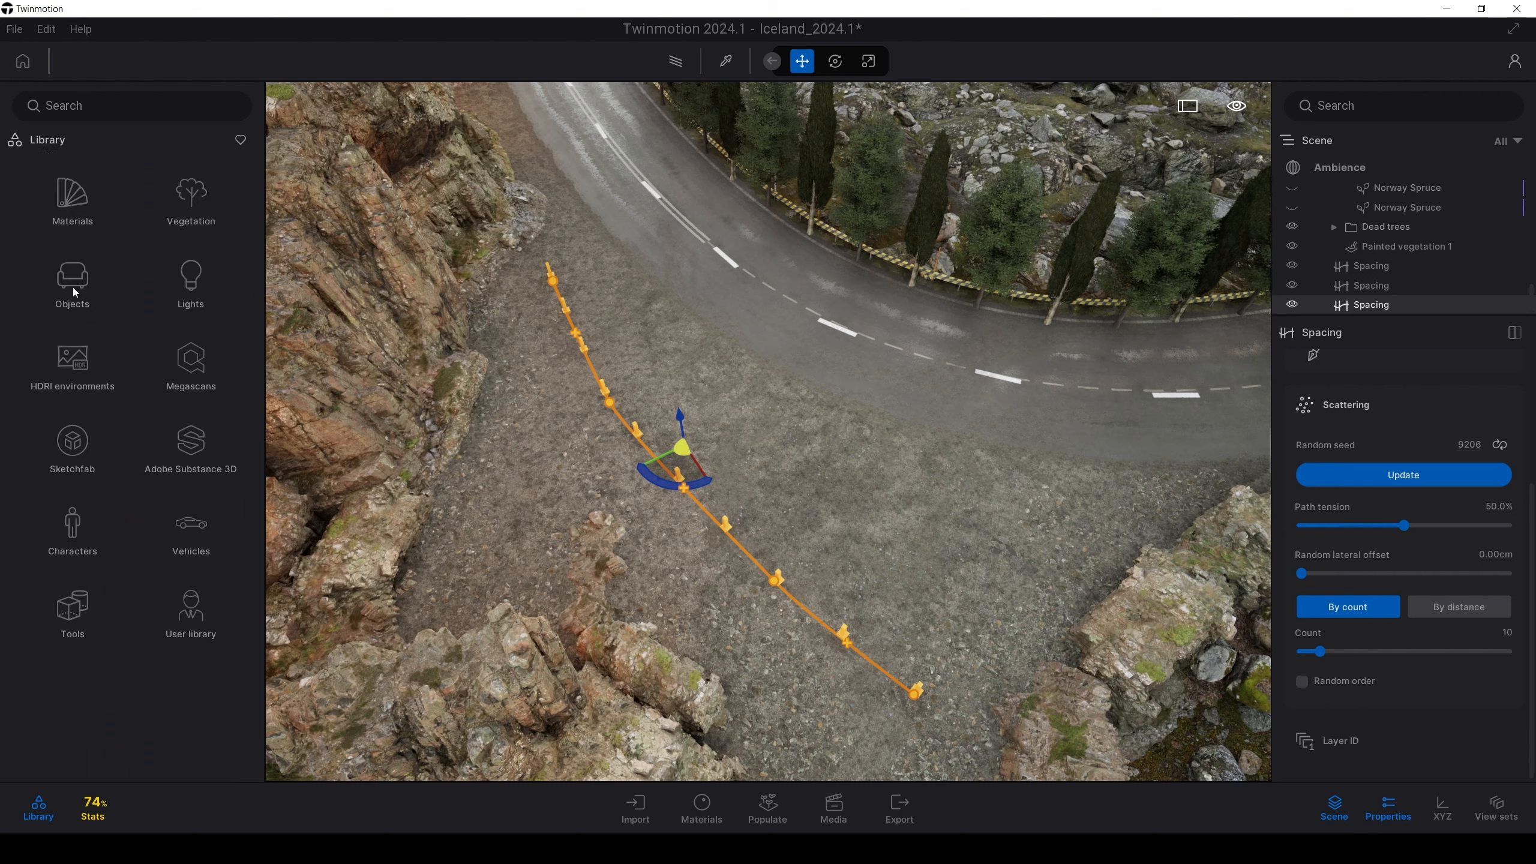
pyautogui.click(191, 532)
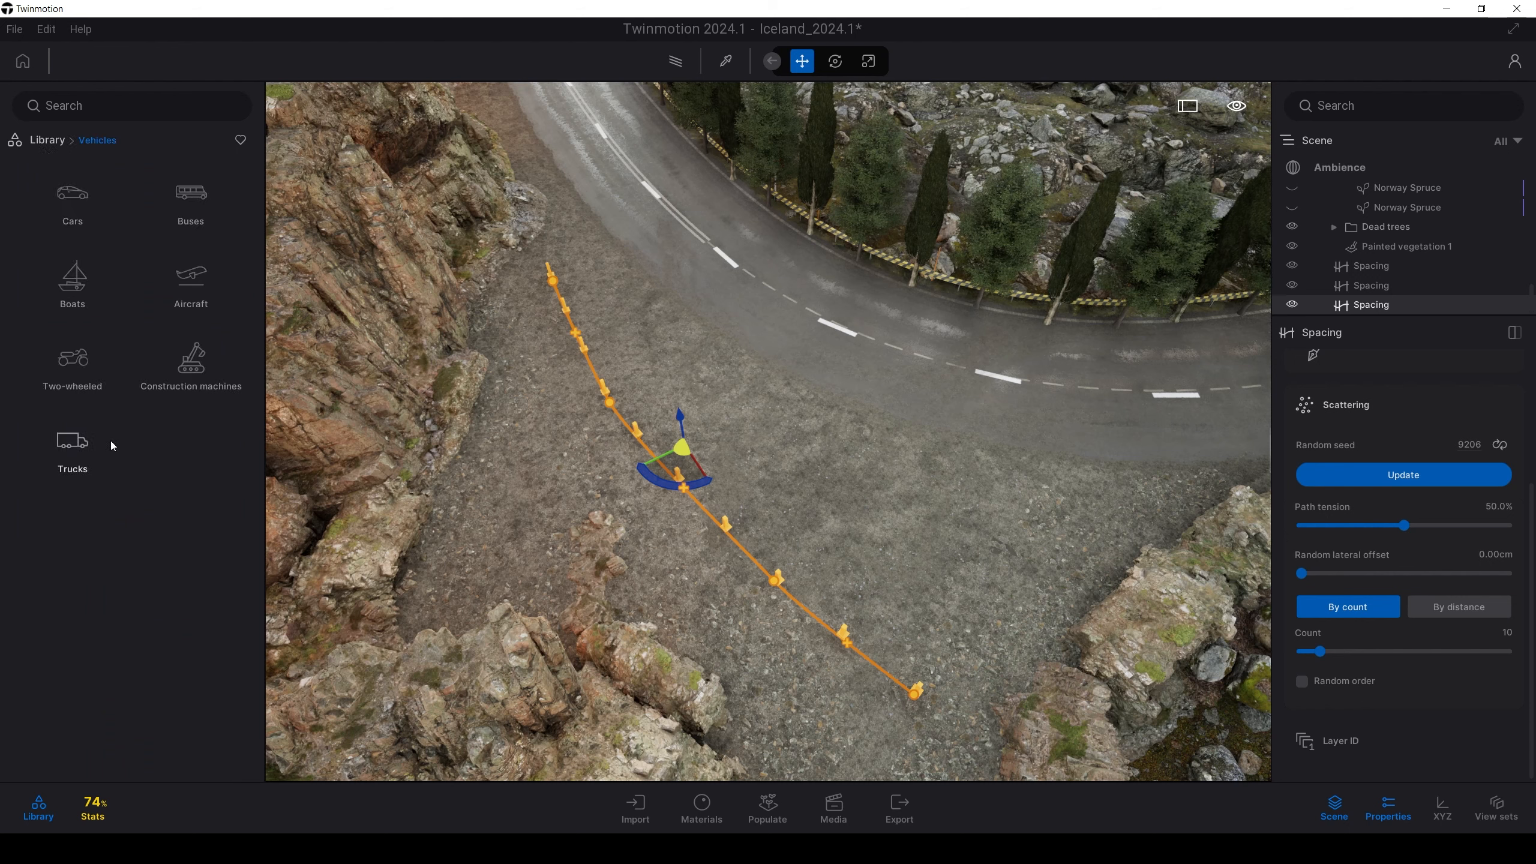
pyautogui.click(73, 206)
pyautogui.moveTo(72, 191); pyautogui.dragTo(1313, 410)
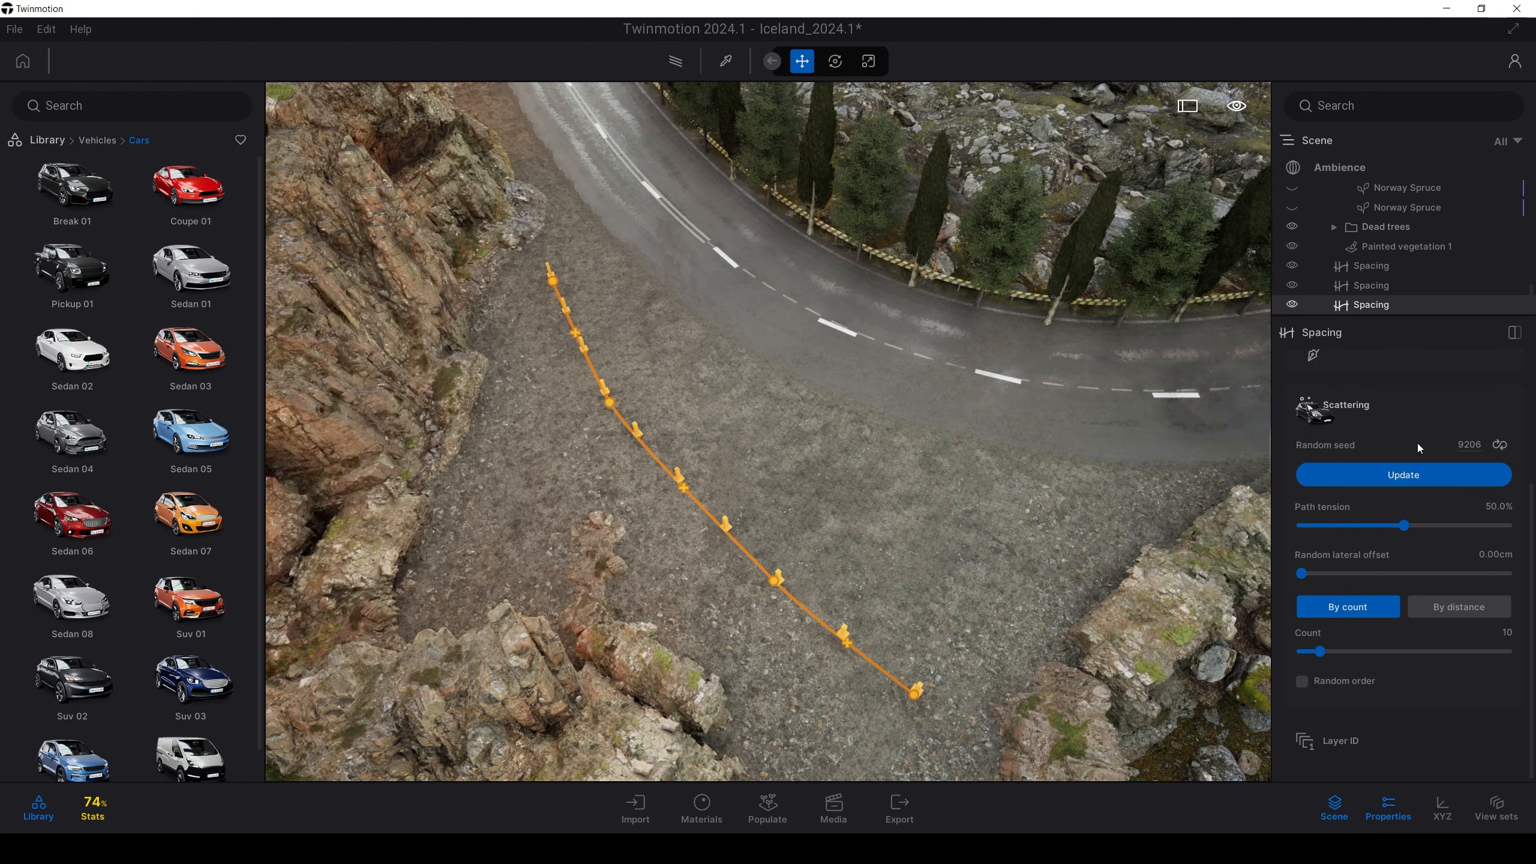
pyautogui.moveTo(1419, 447)
pyautogui.mouseDown()
pyautogui.moveTo(1409, 424)
pyautogui.moveTo(1406, 439)
pyautogui.mouseUp()
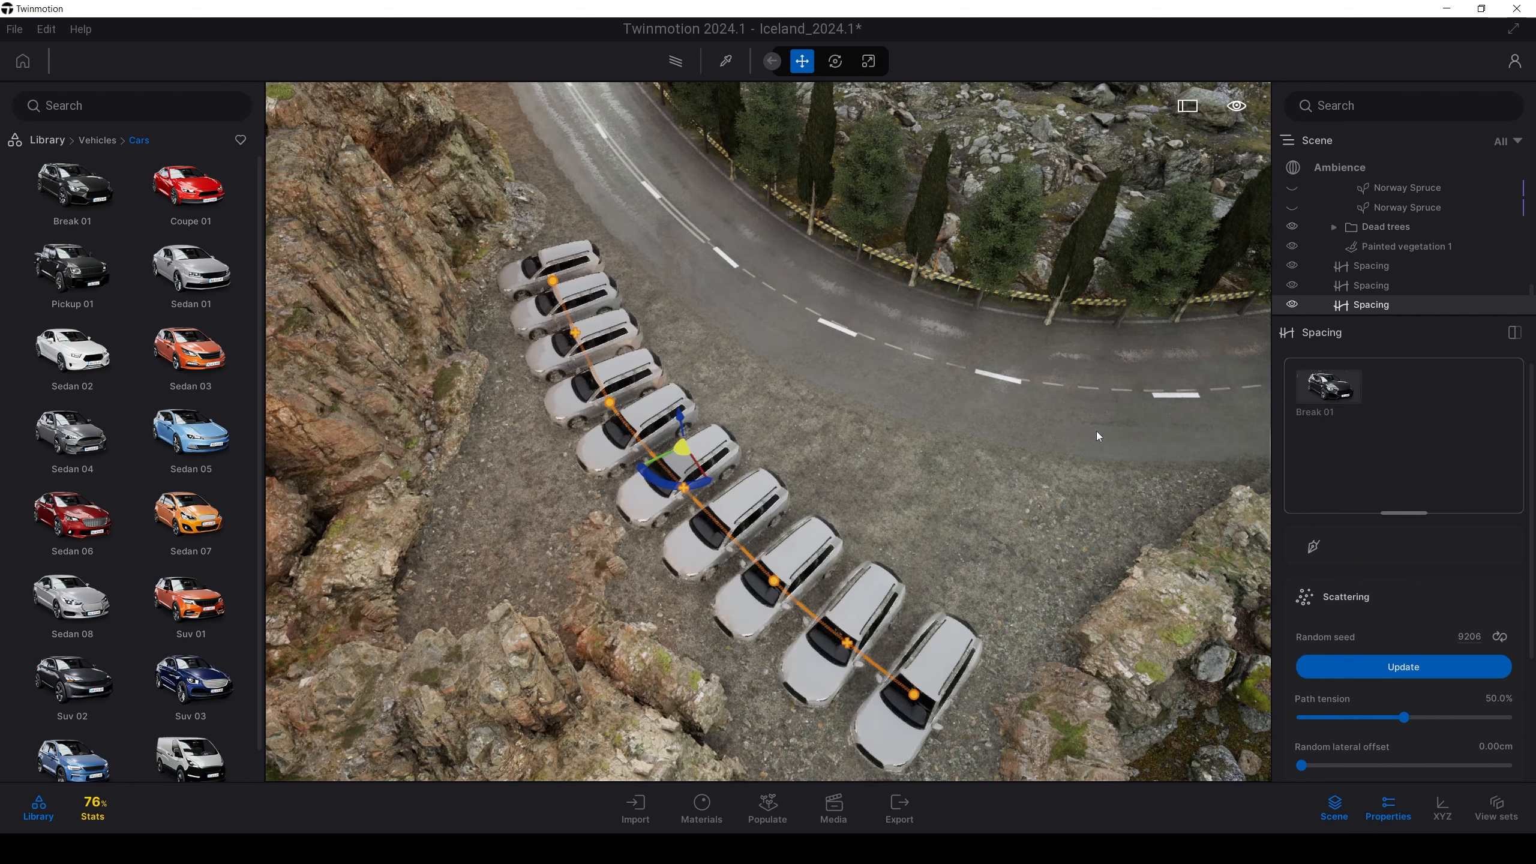
# Add Coupe 01, Sedan 02, Sedan 05 and Suv 01 to the path's car mix
pyautogui.moveTo(189, 191); pyautogui.dragTo(1403, 436)
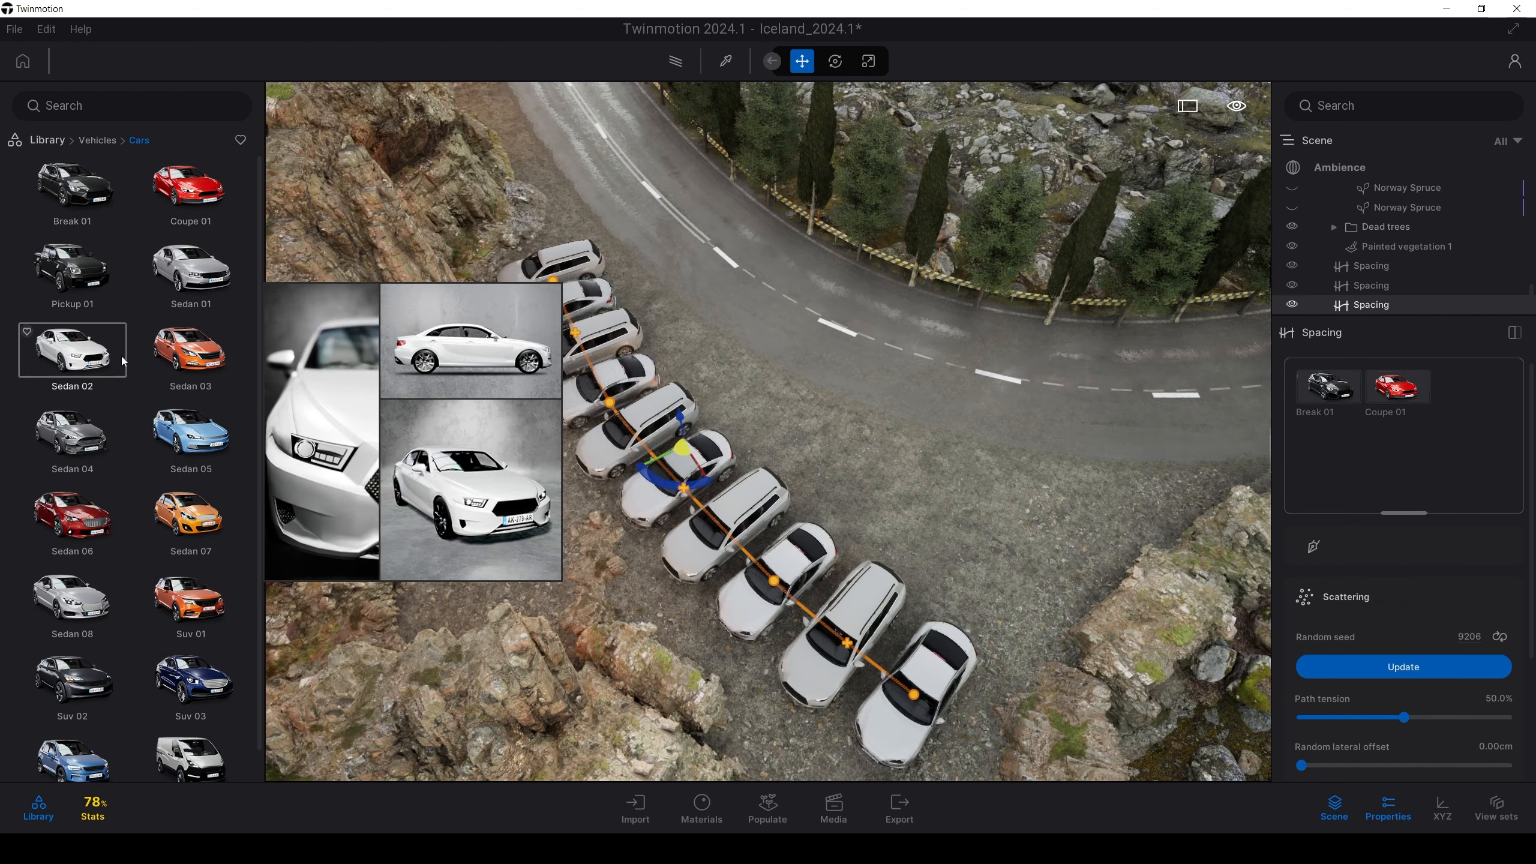
pyautogui.moveTo(124, 361); pyautogui.dragTo(1372, 449)
pyautogui.moveTo(190, 436); pyautogui.dragTo(1334, 462)
pyautogui.moveTo(188, 599); pyautogui.dragTo(1399, 486)
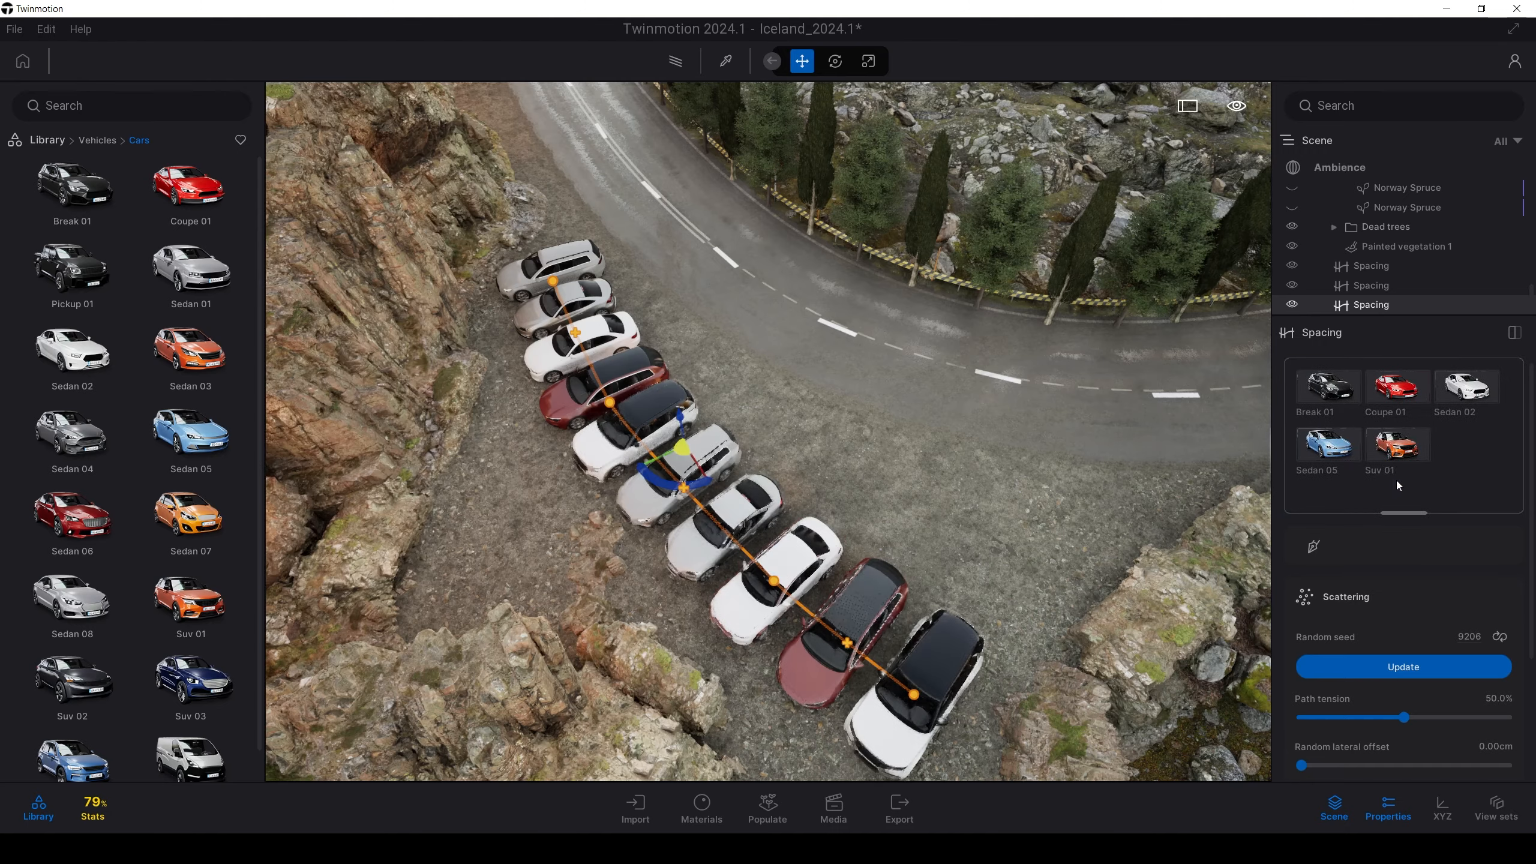
pyautogui.moveTo(786, 435); pyautogui.dragTo(556, 363, button='right')
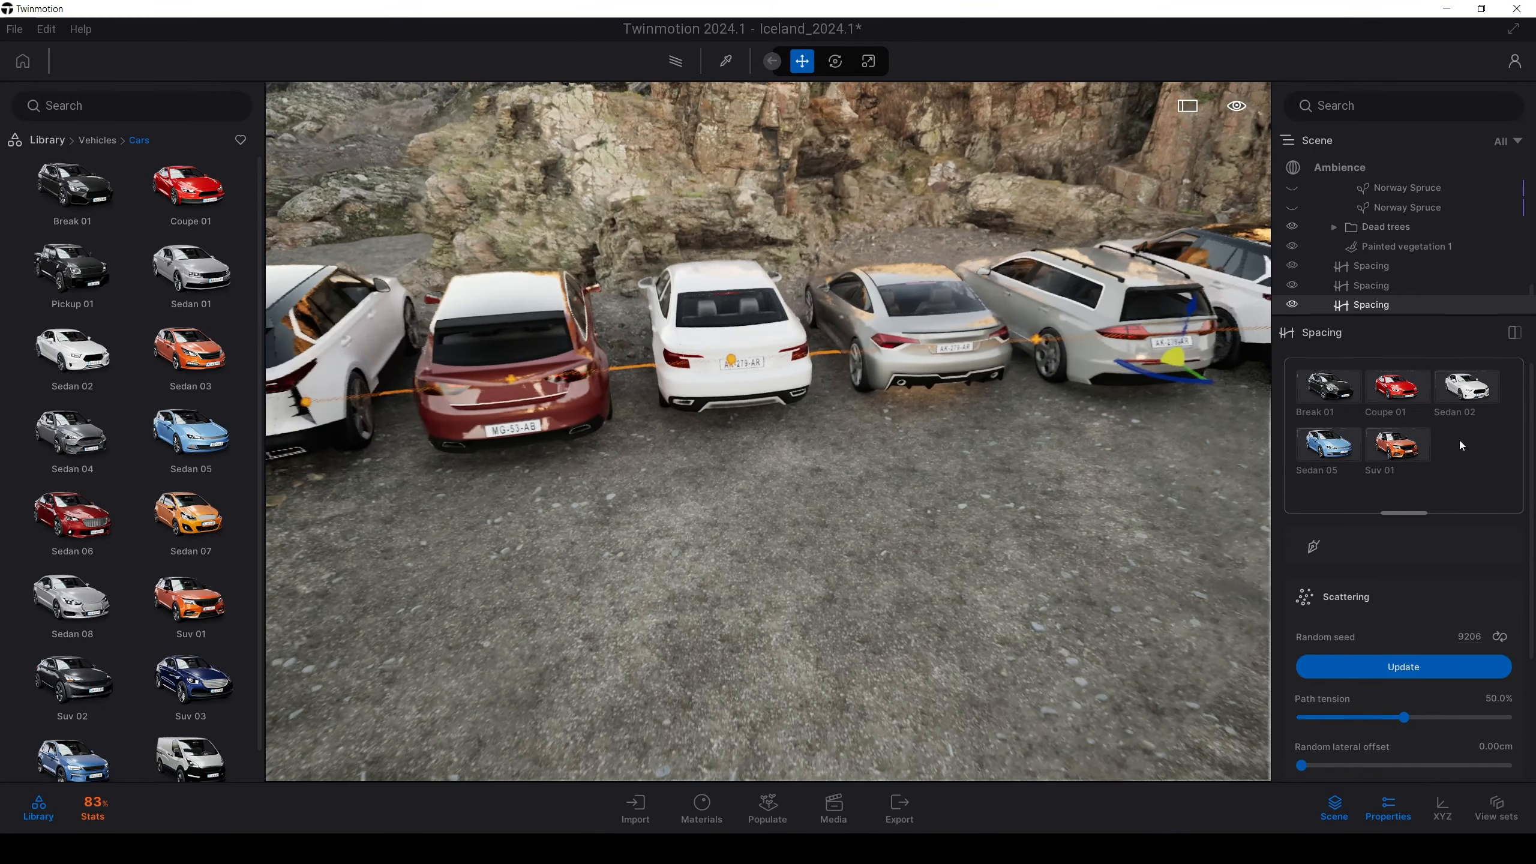
pyautogui.click(1398, 444)
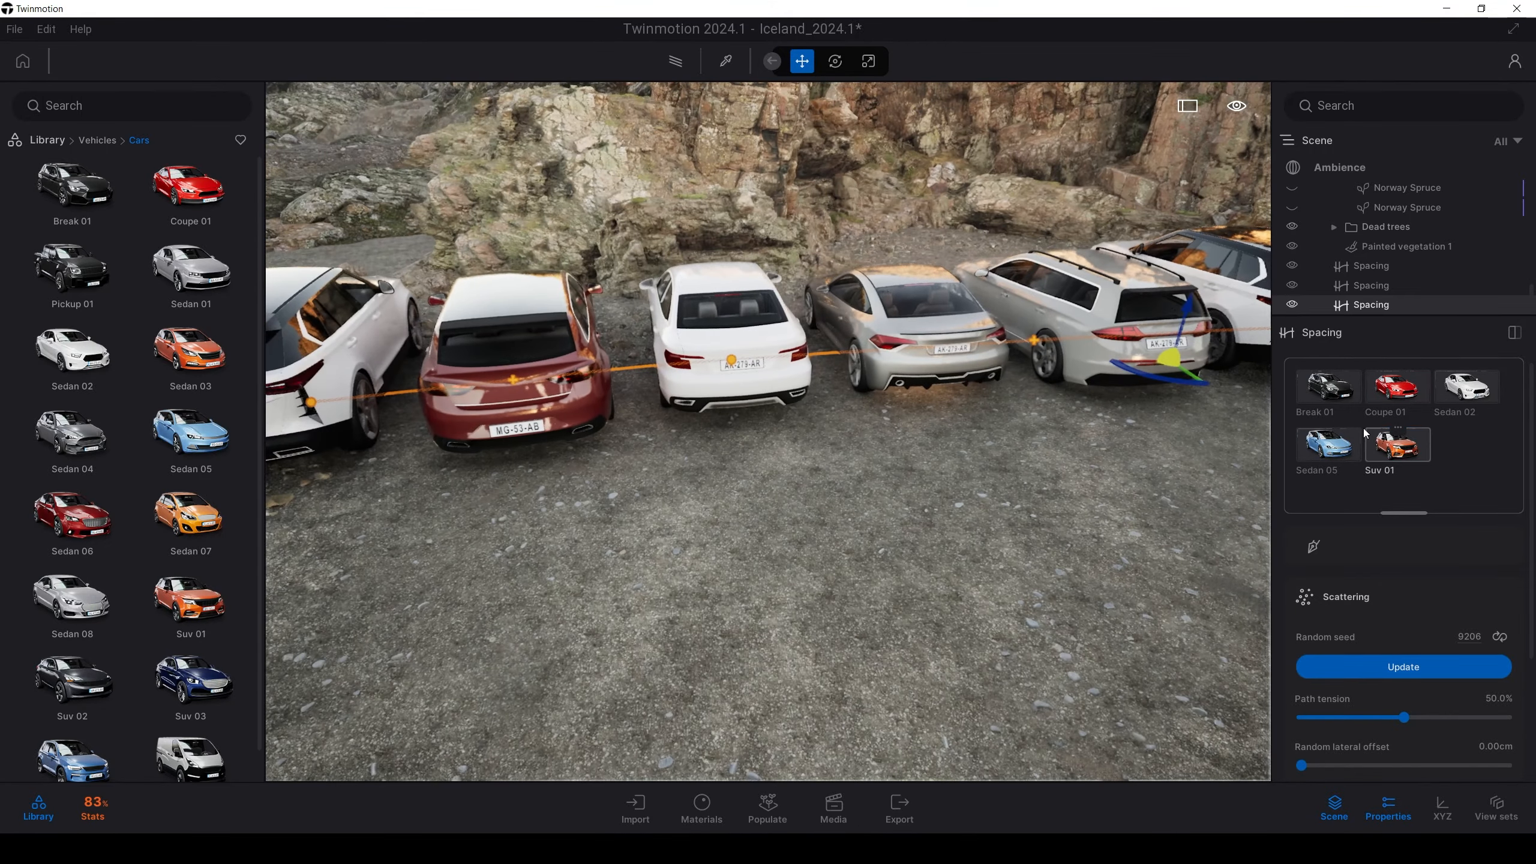
pyautogui.scroll(-10, 1360, 624)
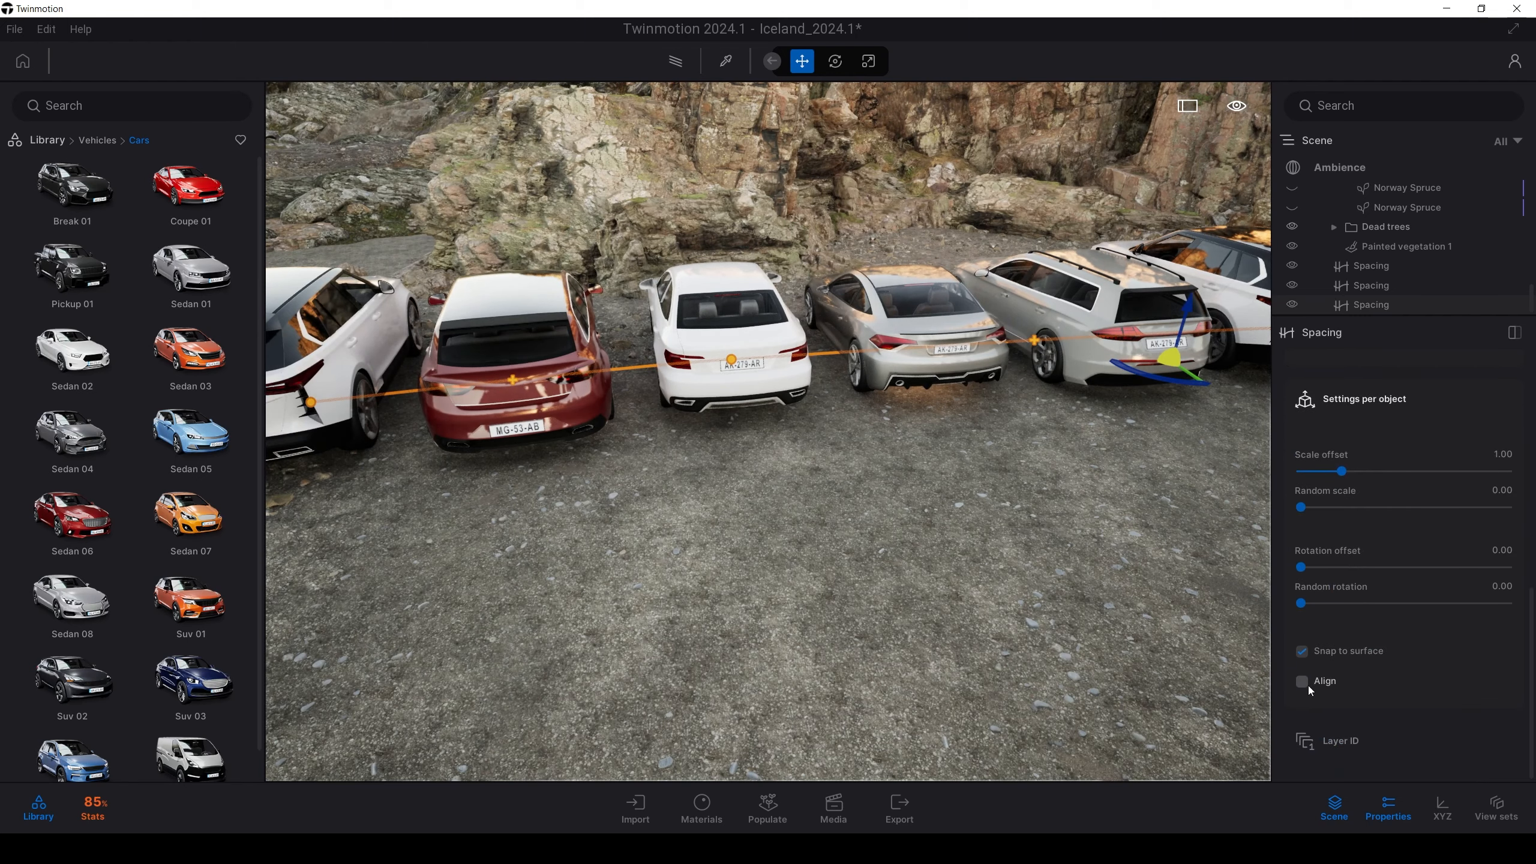
pyautogui.click(1302, 682)
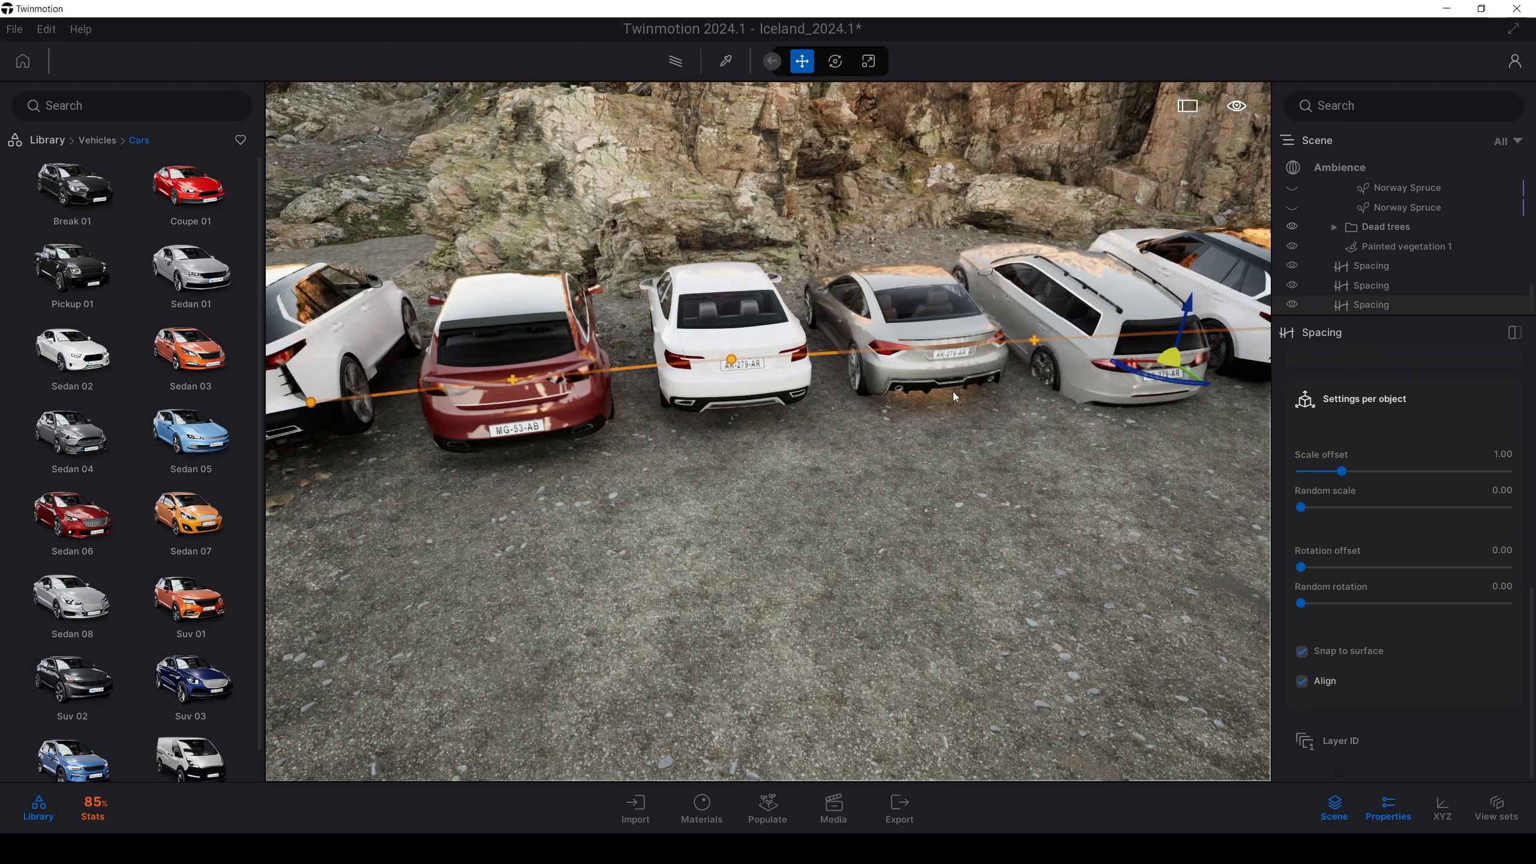
pyautogui.press('d')
pyautogui.press('w')
pyautogui.press('w')
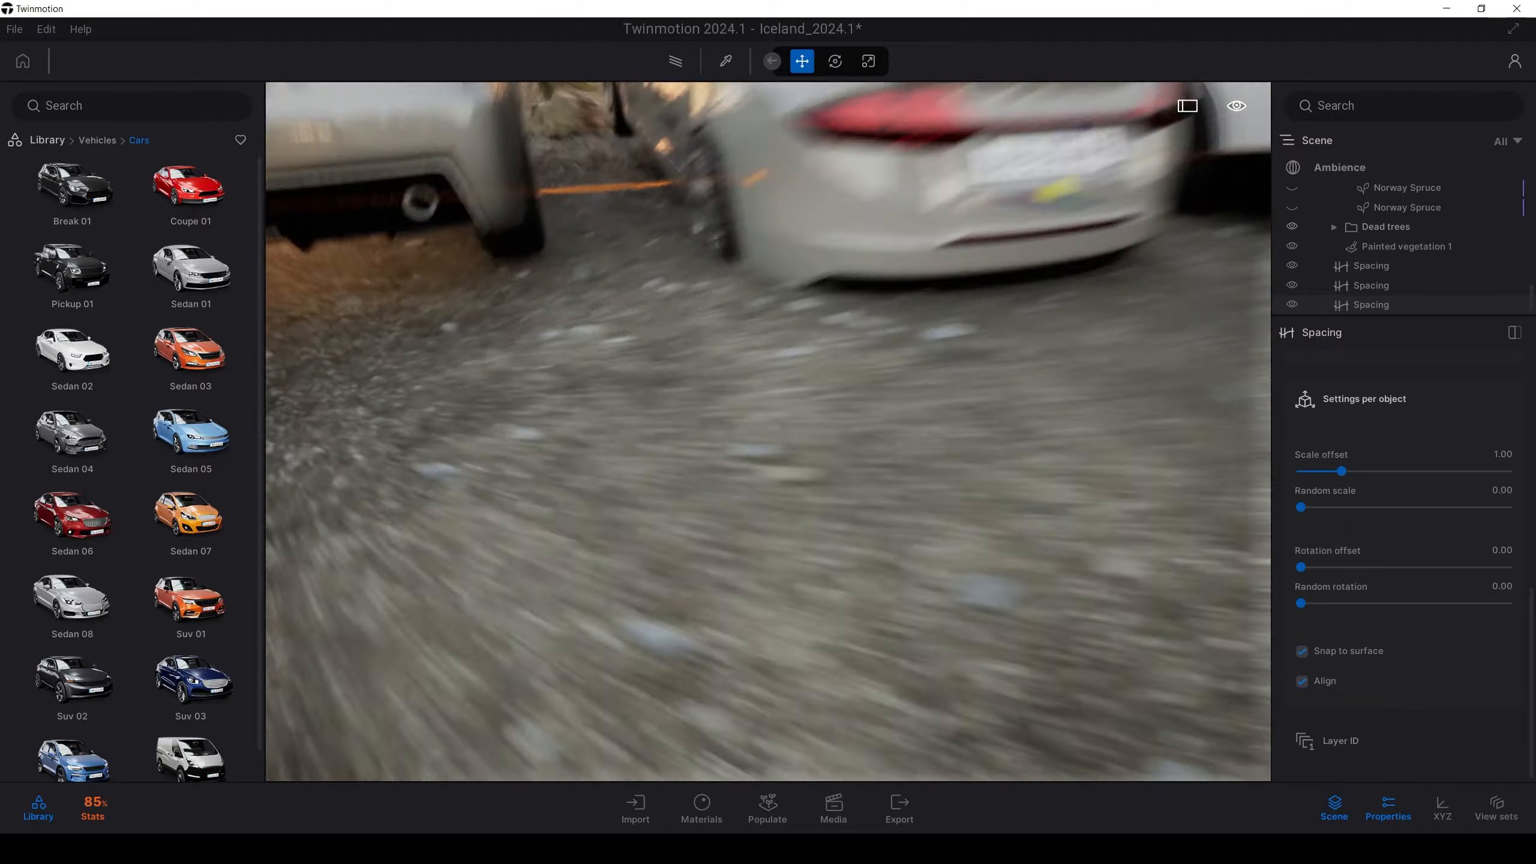
pyautogui.press('w')
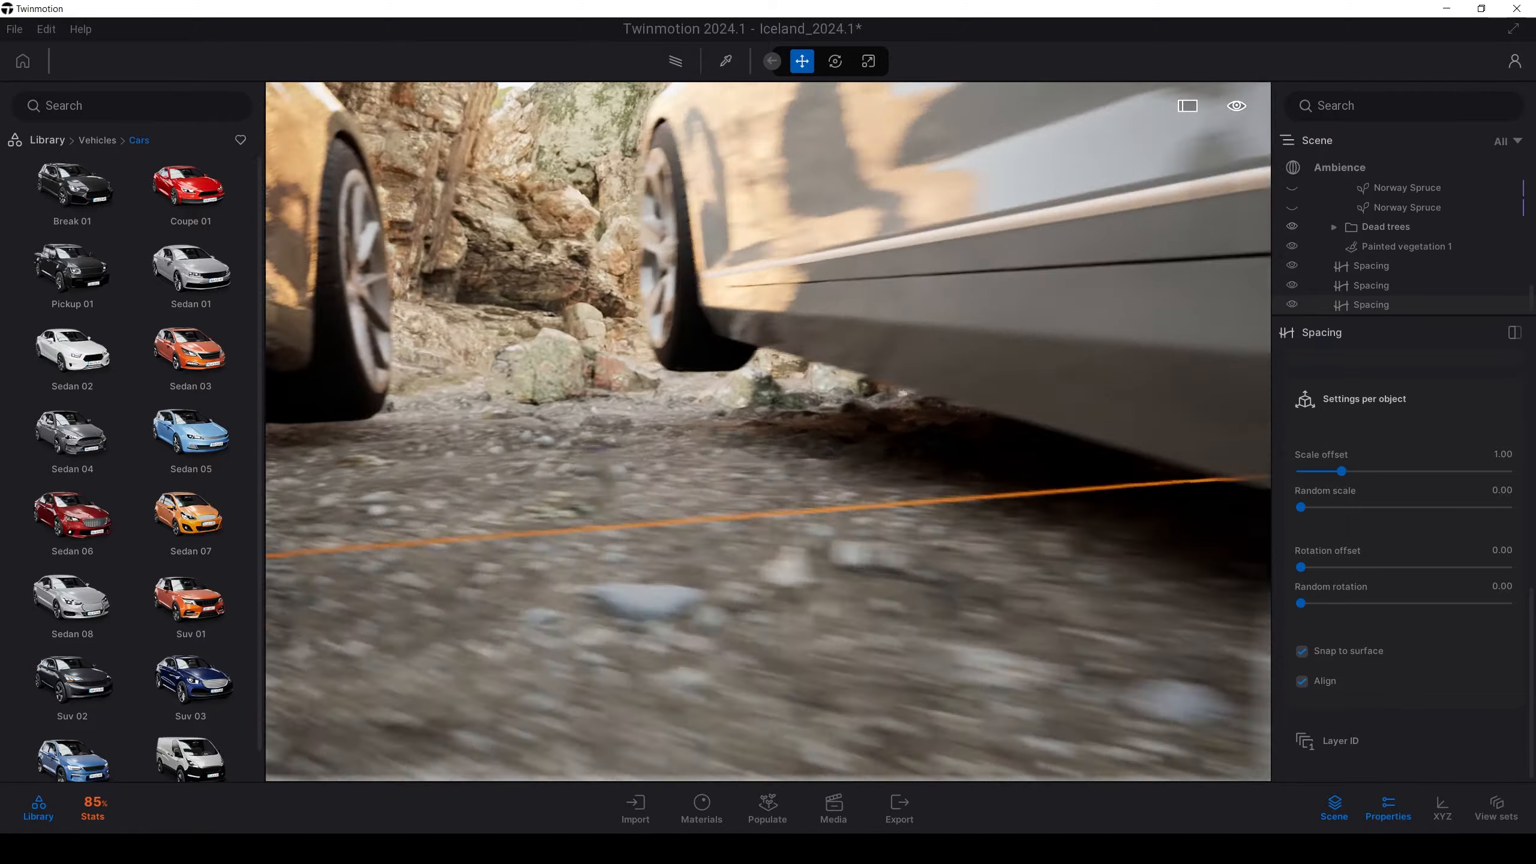
pyautogui.press('s')
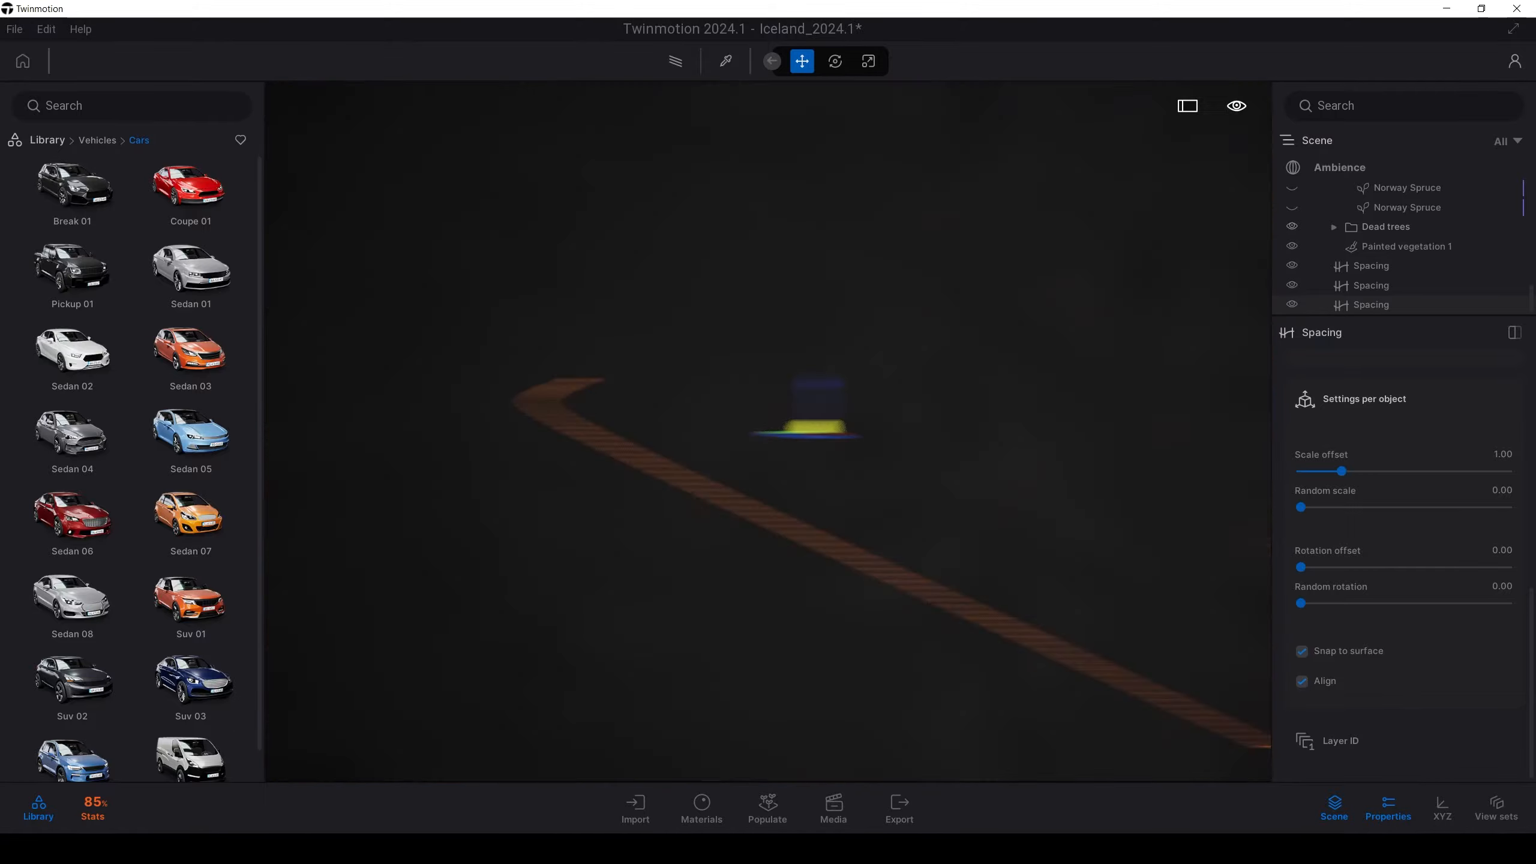
pyautogui.press('w')
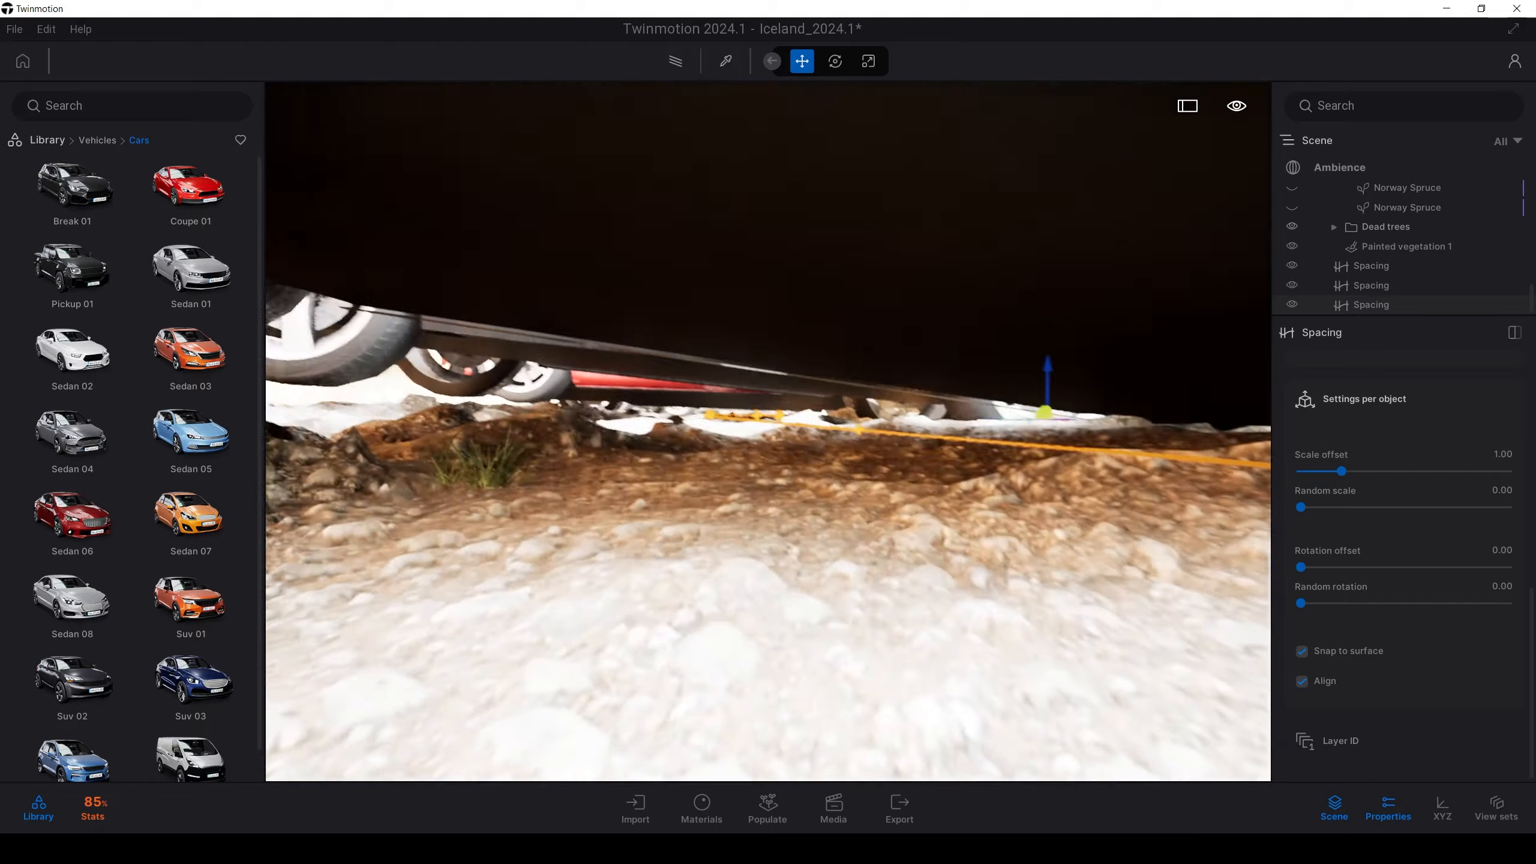
pyautogui.press('s')
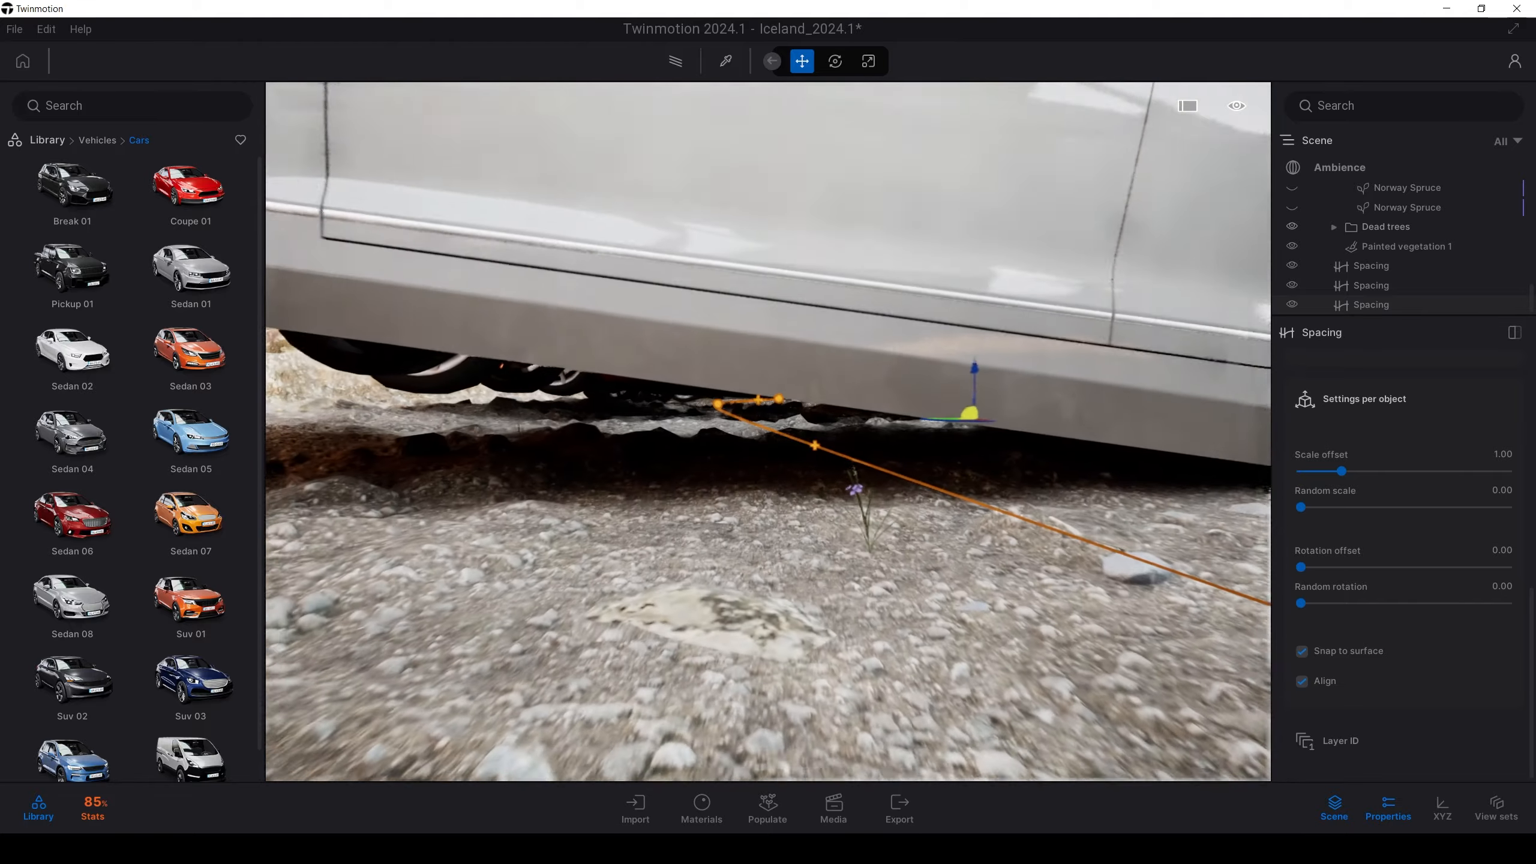
pyautogui.moveTo(932, 474); pyautogui.dragTo(750, 479, button='right')
pyautogui.press('s')
pyautogui.press('e')
pyautogui.moveTo(1012, 423); pyautogui.dragTo(974, 424, button='right')
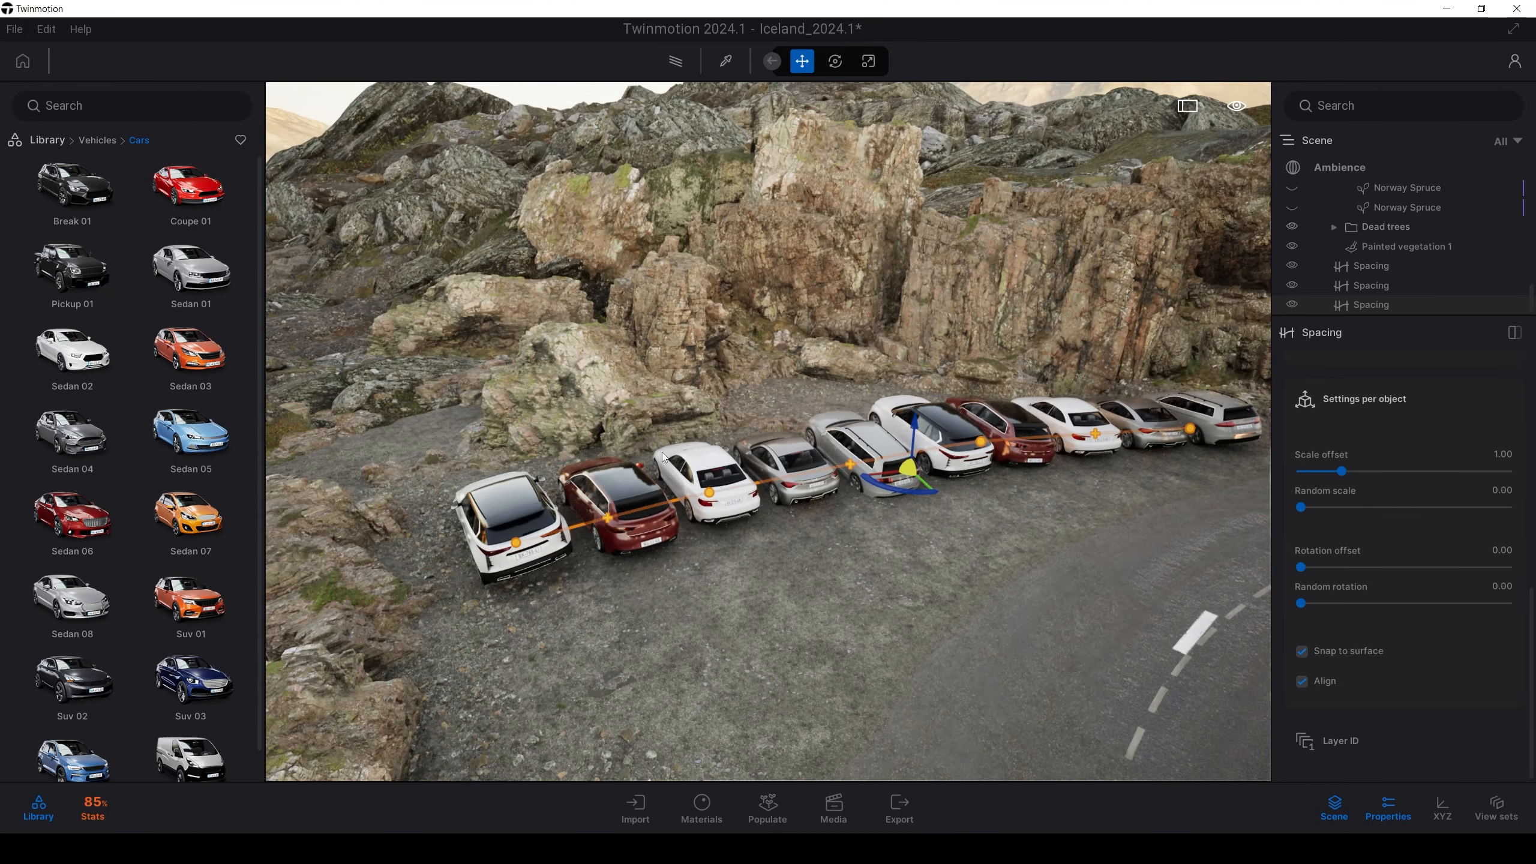
pyautogui.press('s')
pyautogui.moveTo(673, 422); pyautogui.dragTo(687, 484, button='right')
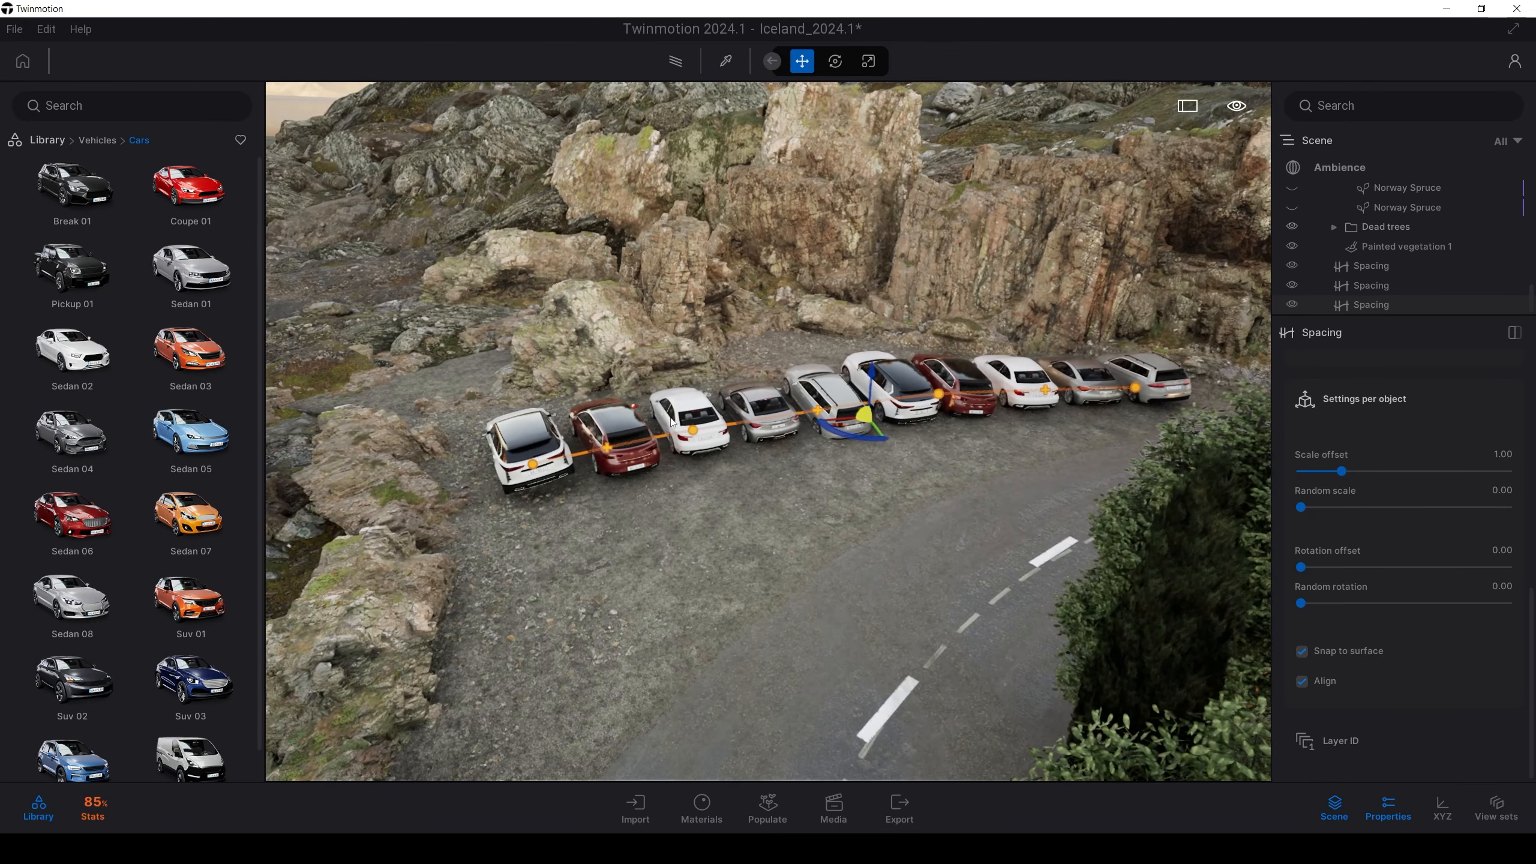
pyautogui.press('a')
pyautogui.moveTo(670, 417); pyautogui.dragTo(725, 430, button='right')
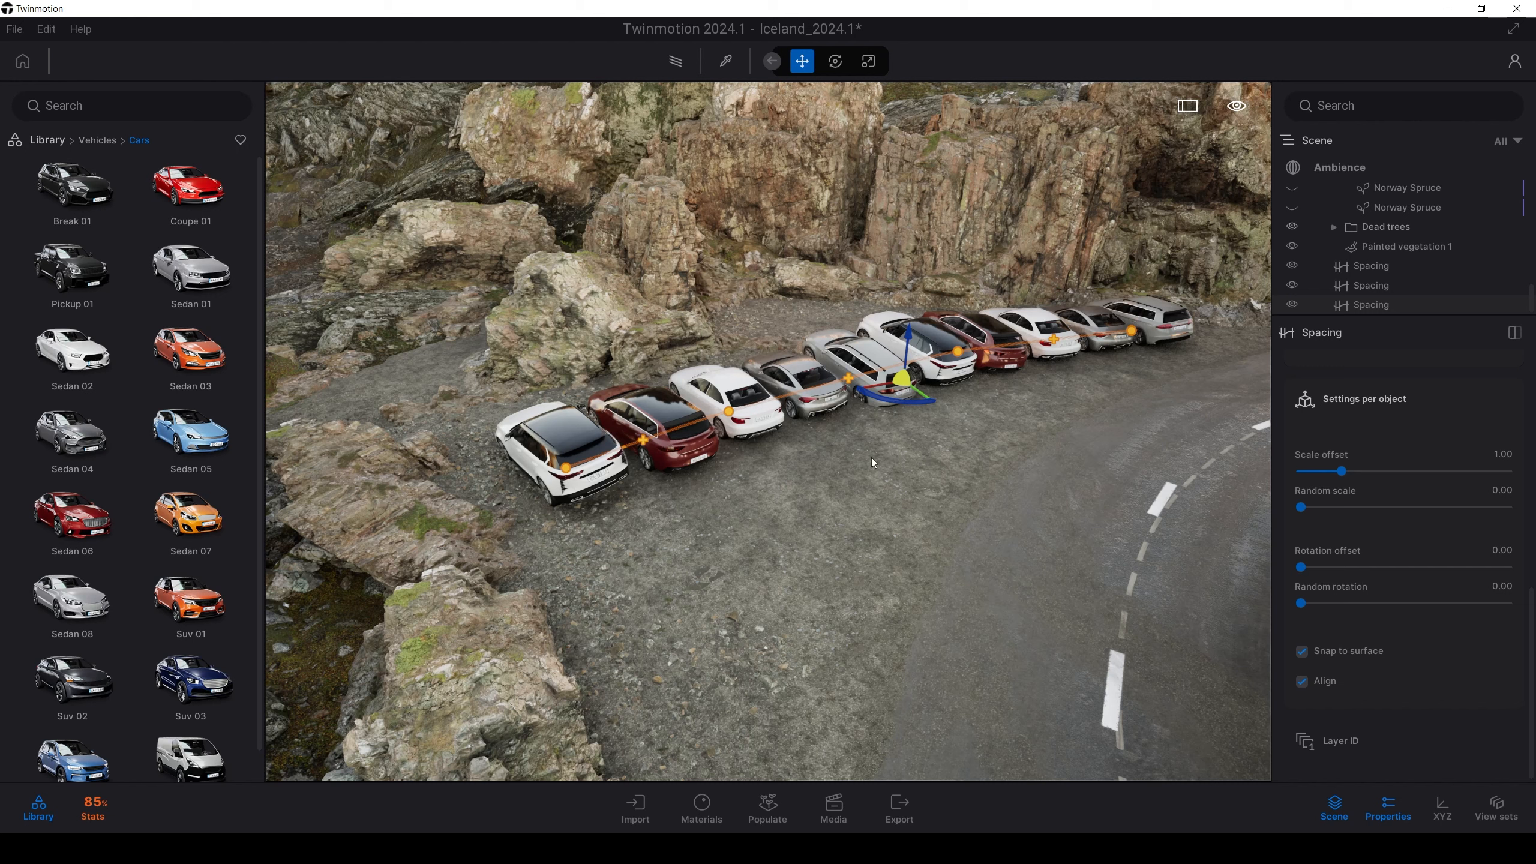
pyautogui.moveTo(898, 400); pyautogui.dragTo(900, 388)
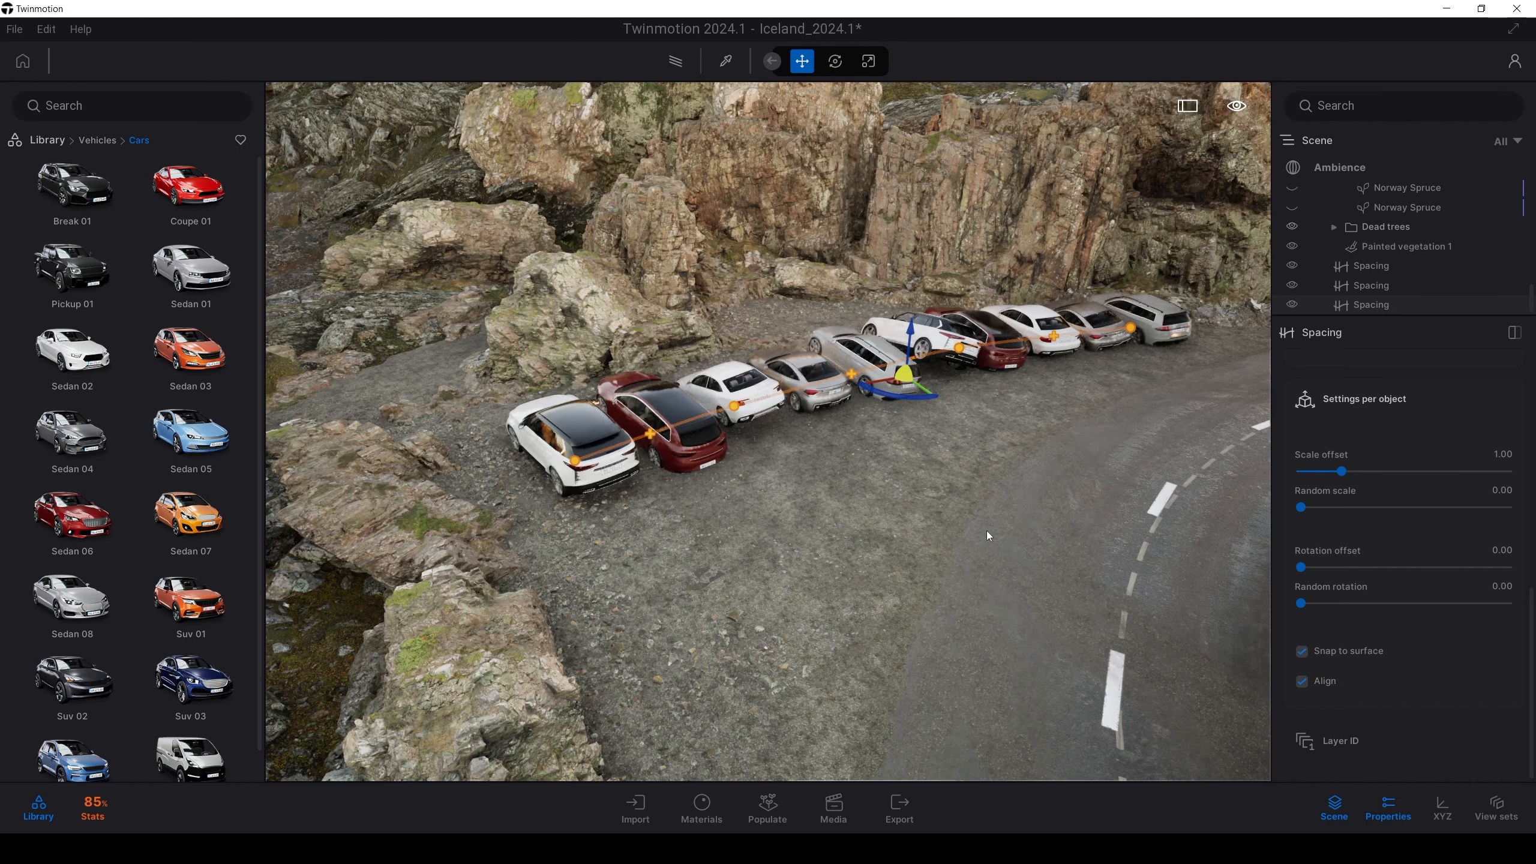
pyautogui.hotkey('ctrl', 'z')
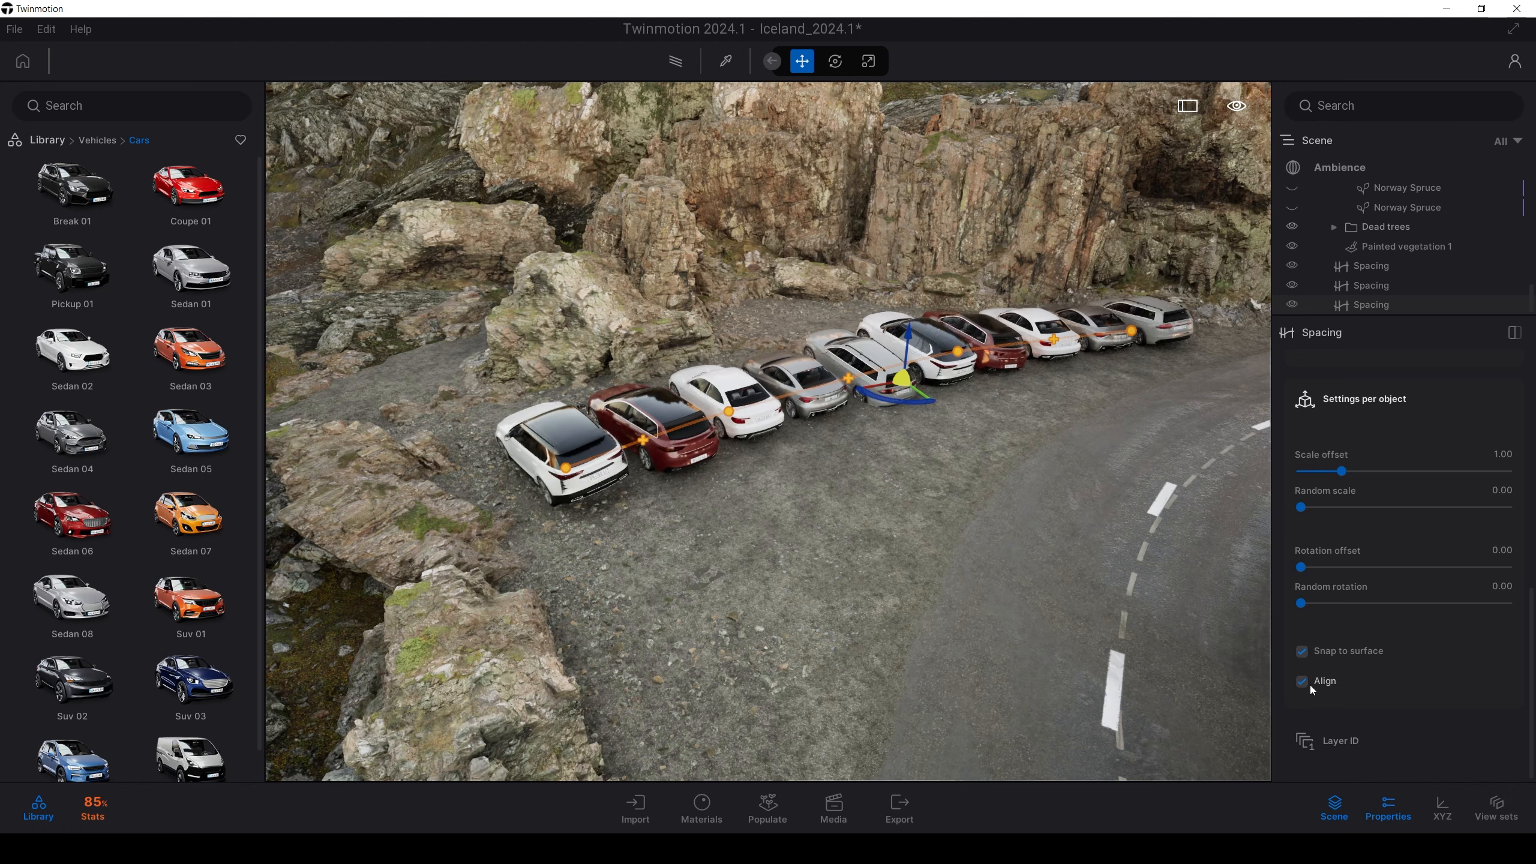
pyautogui.click(1303, 682)
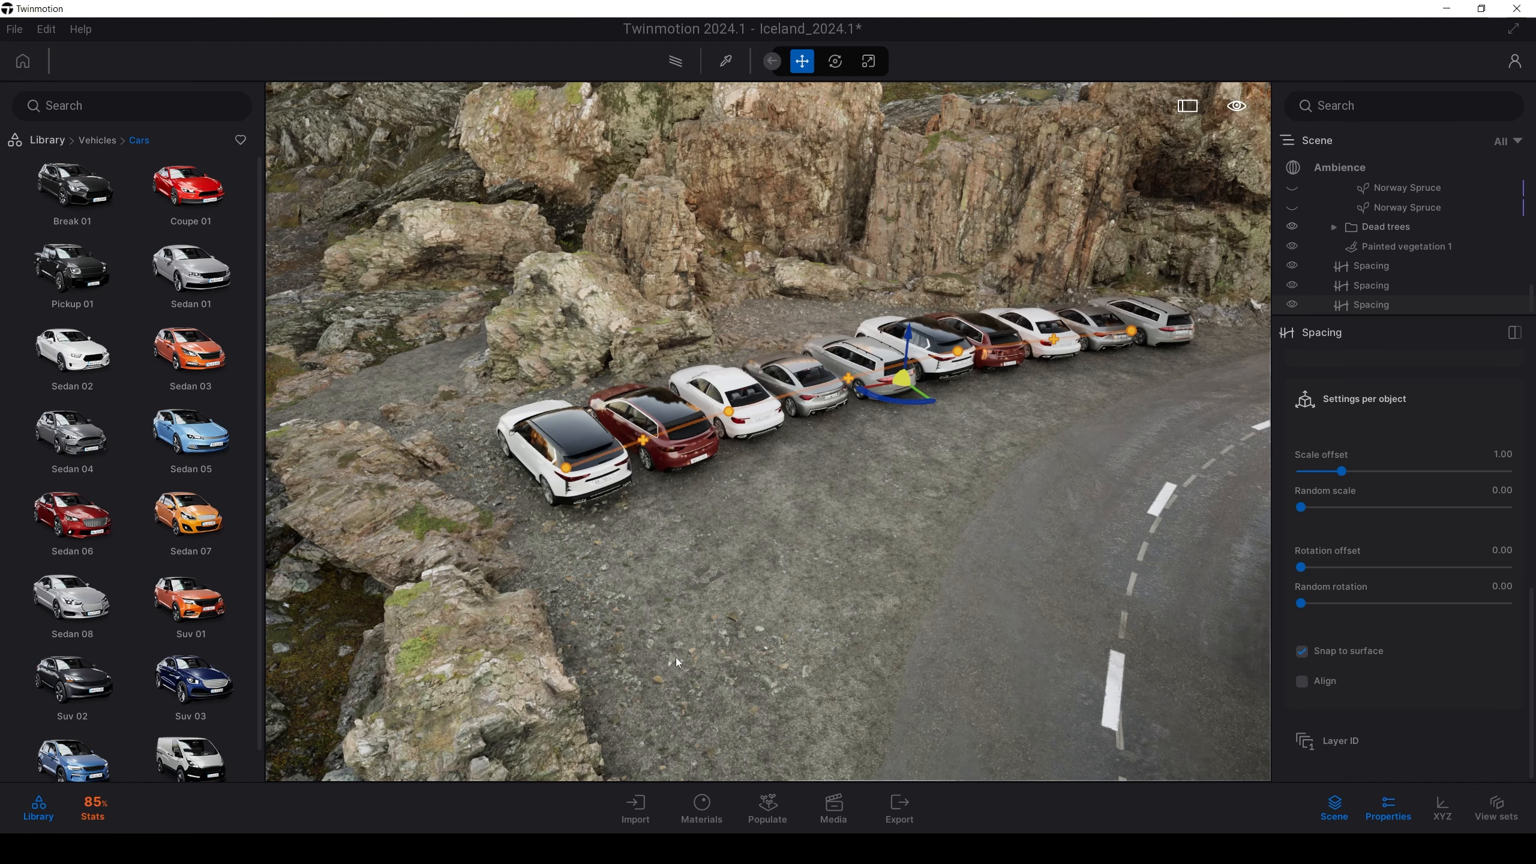
pyautogui.press('a')
pyautogui.moveTo(676, 659); pyautogui.dragTo(1042, 655, button='right')
# Space the cars by distance, further apart, with a 48.18 cm random sideways offset
pyautogui.scroll(5, 1376, 634)
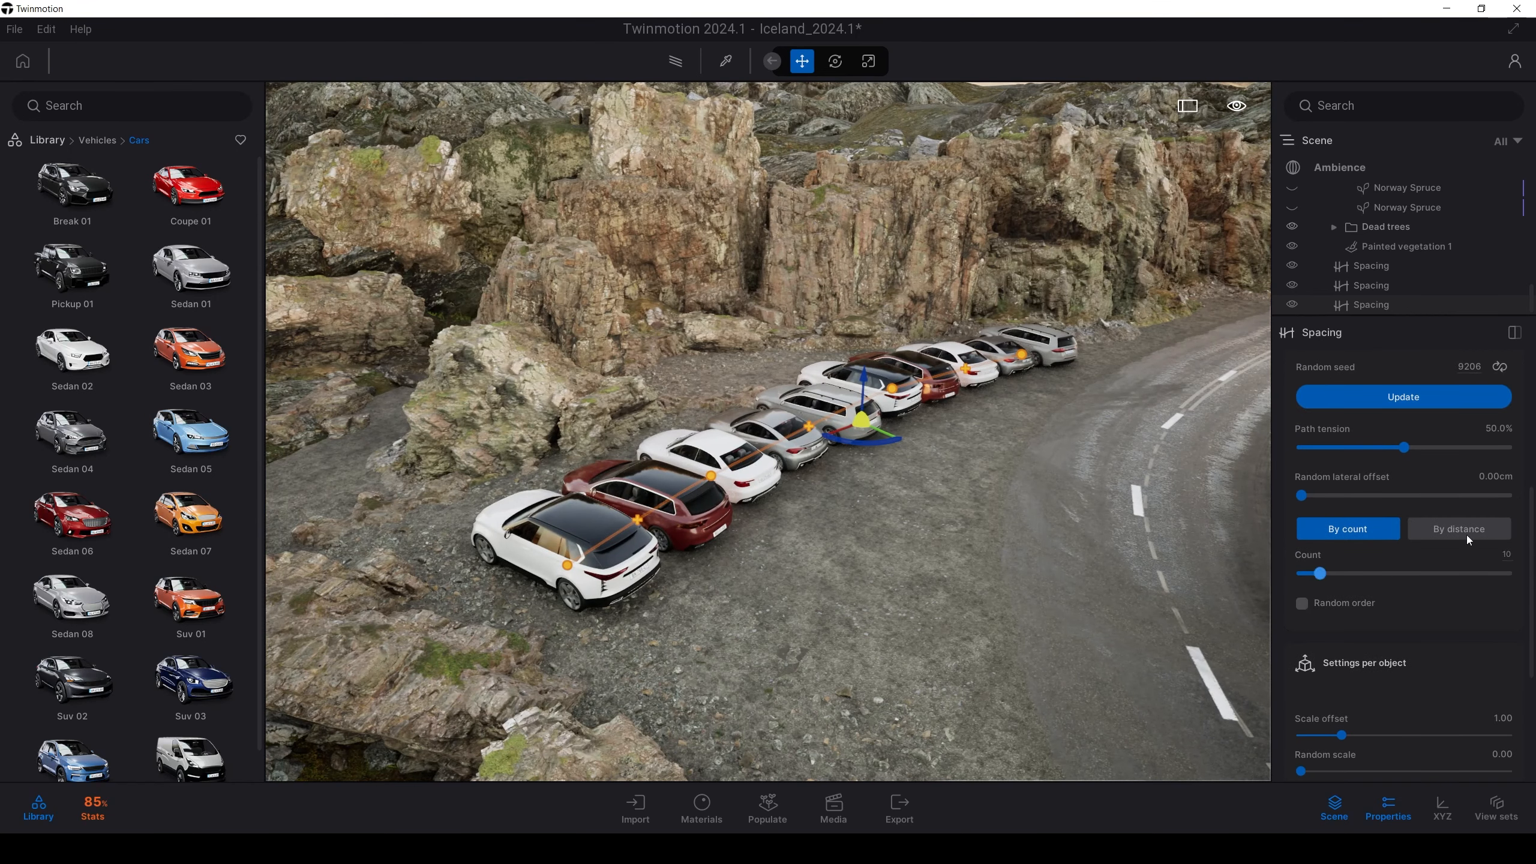
pyautogui.click(1454, 534)
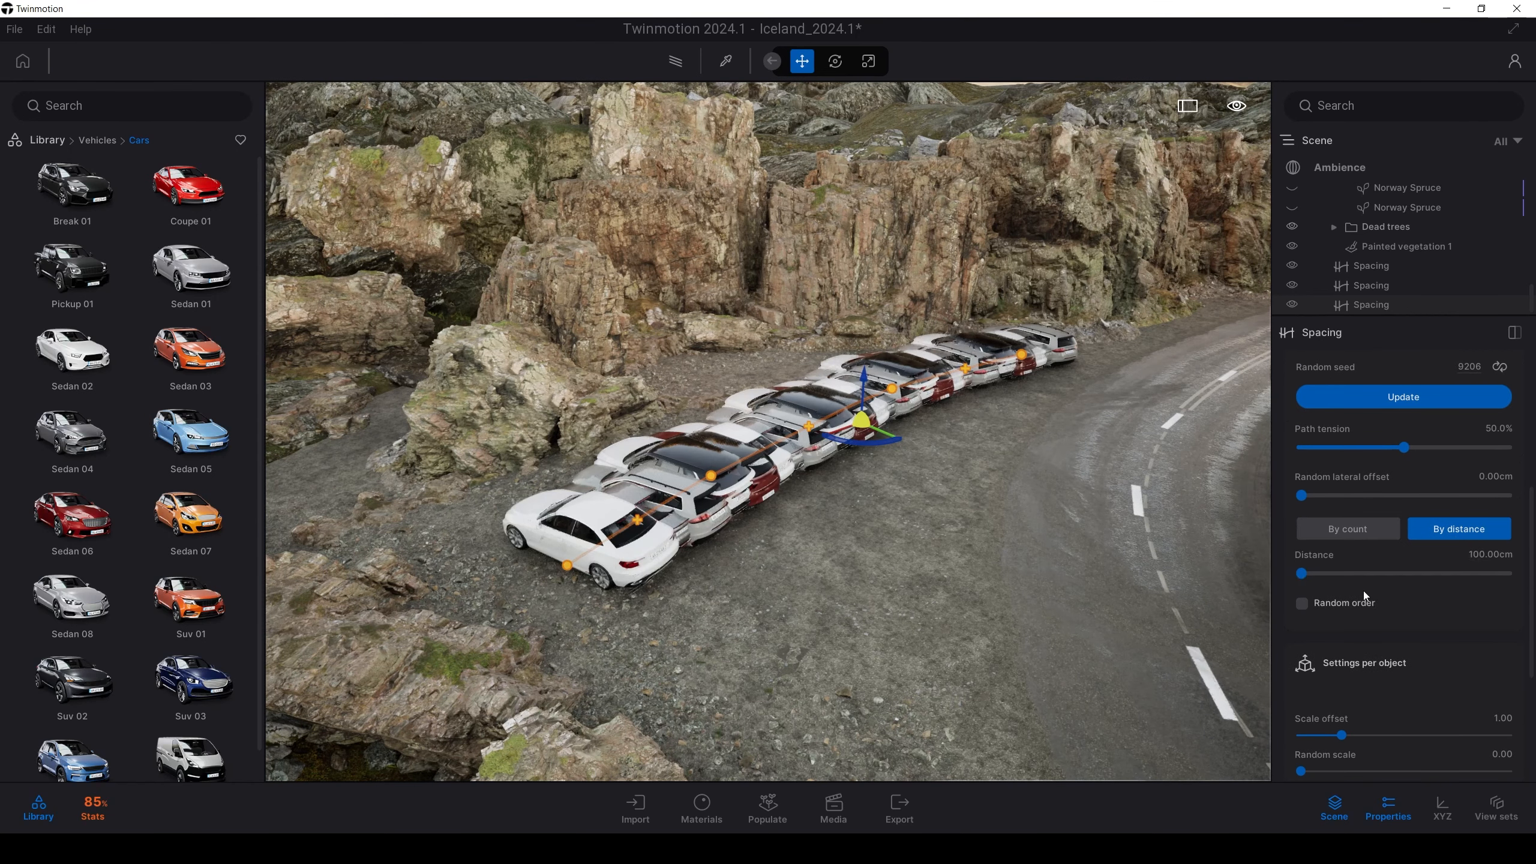
pyautogui.moveTo(1306, 576); pyautogui.dragTo(1361, 572)
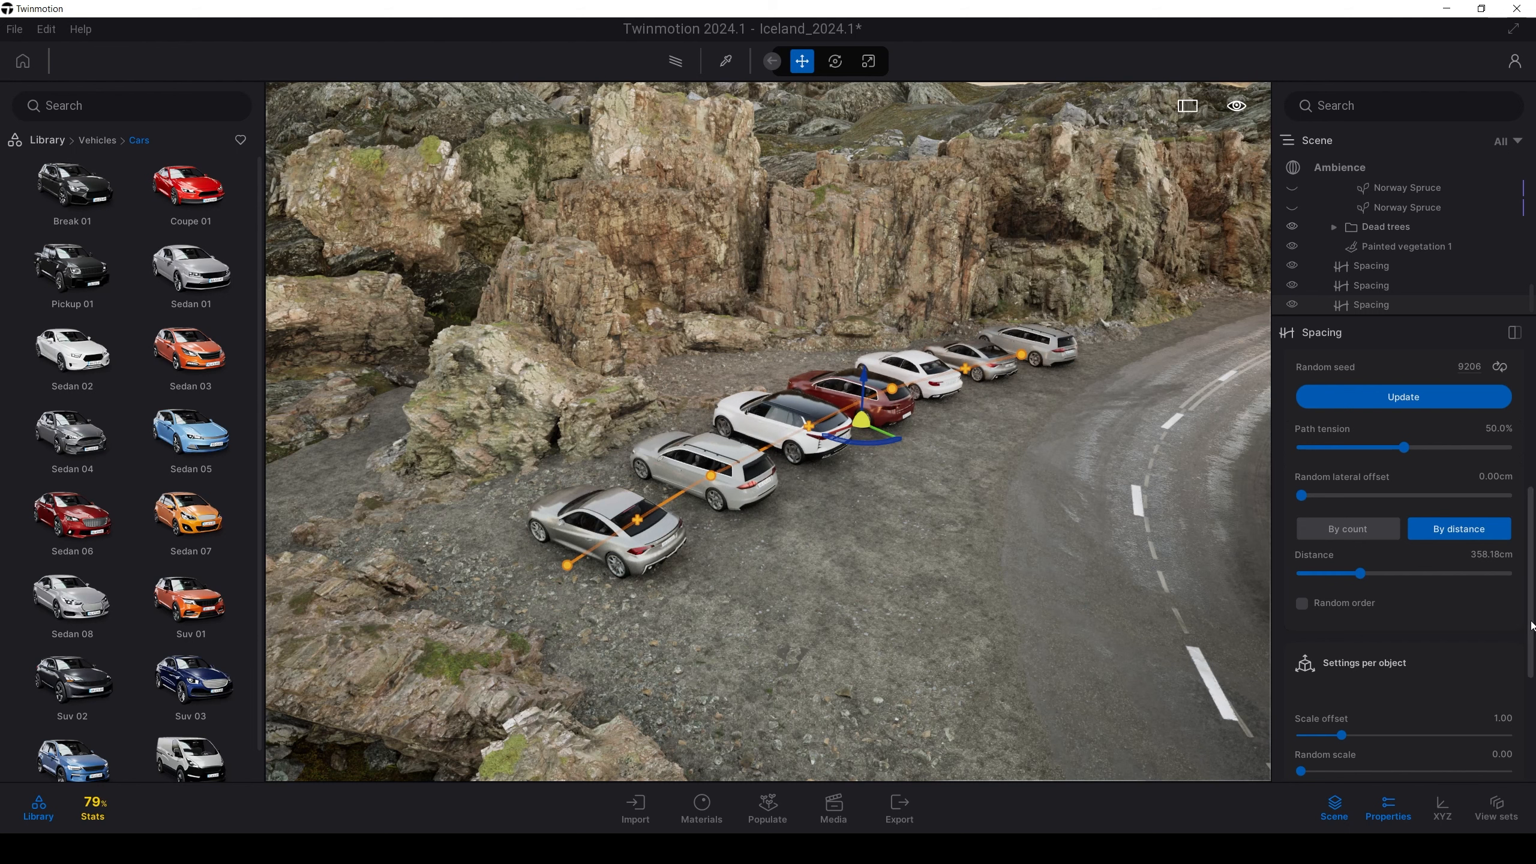
pyautogui.moveTo(1532, 626); pyautogui.dragTo(1532, 621)
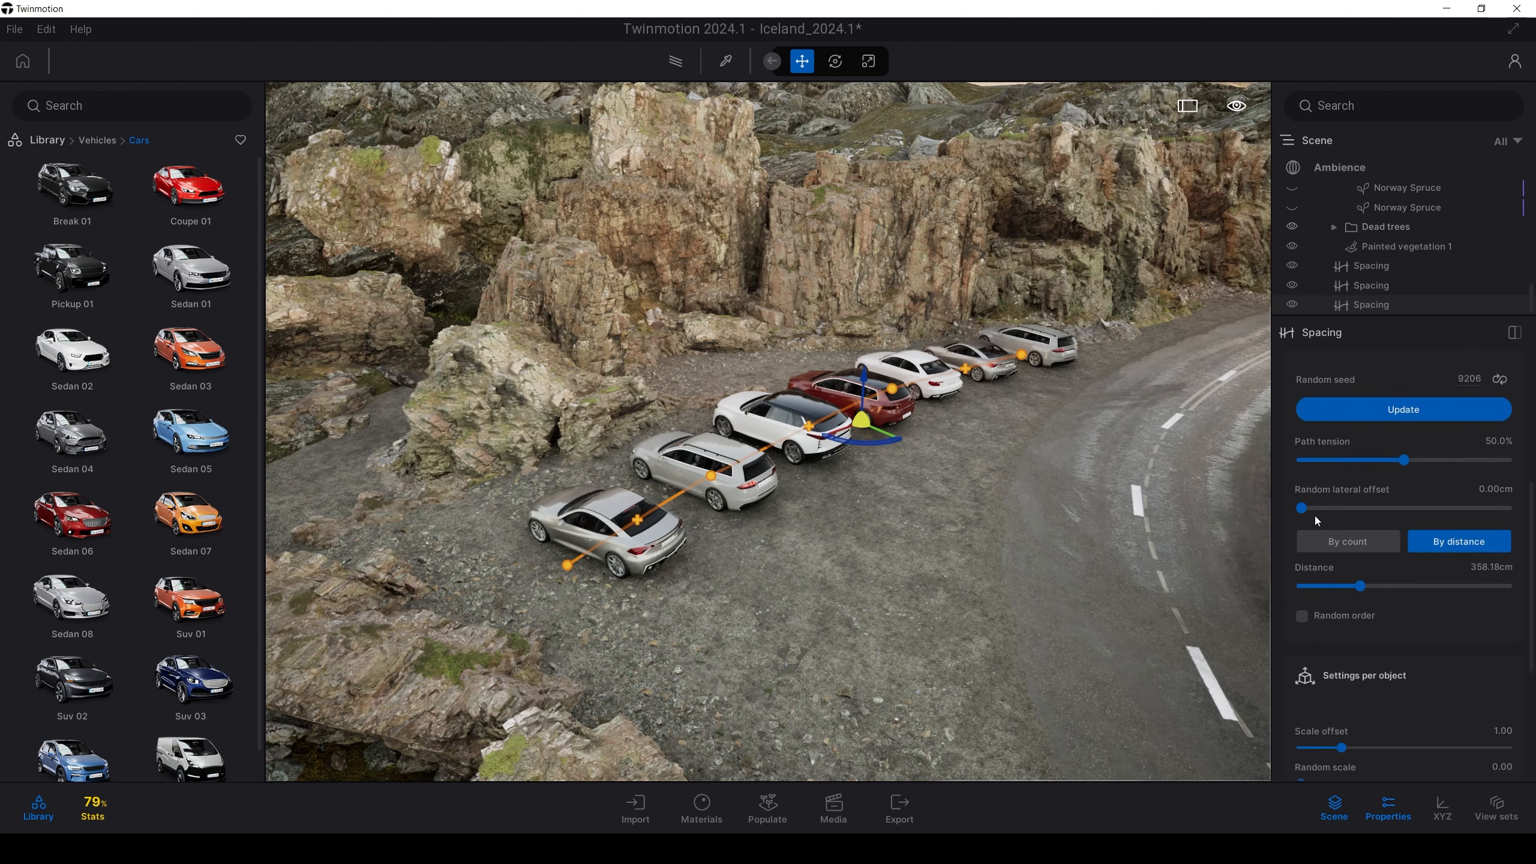
pyautogui.moveTo(1308, 512); pyautogui.dragTo(1303, 510)
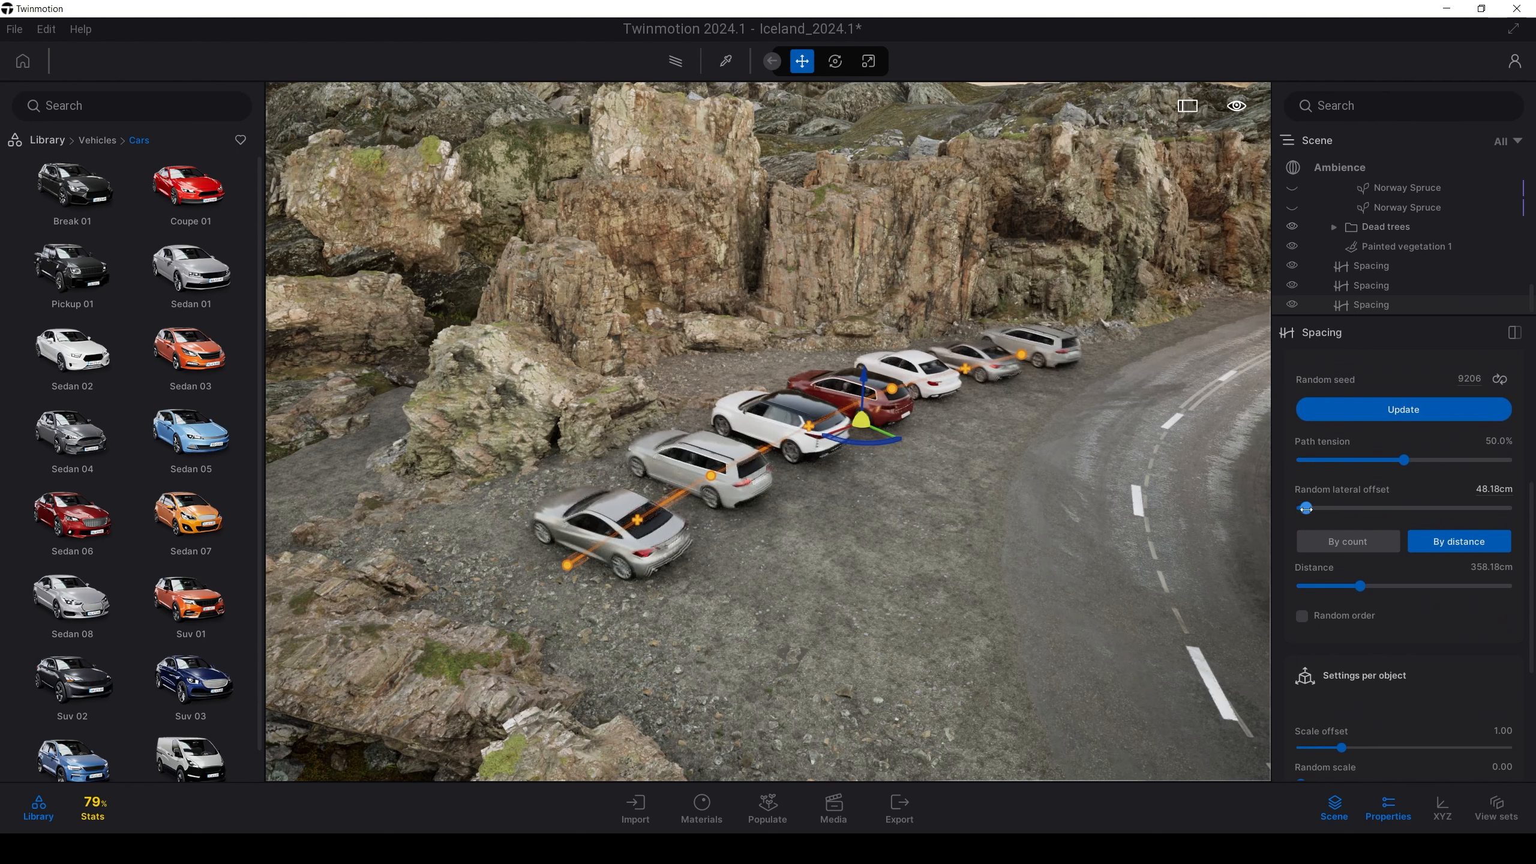
# Enable Random order so the cars are shuffled along the row
pyautogui.scroll(-2, 1349, 556)
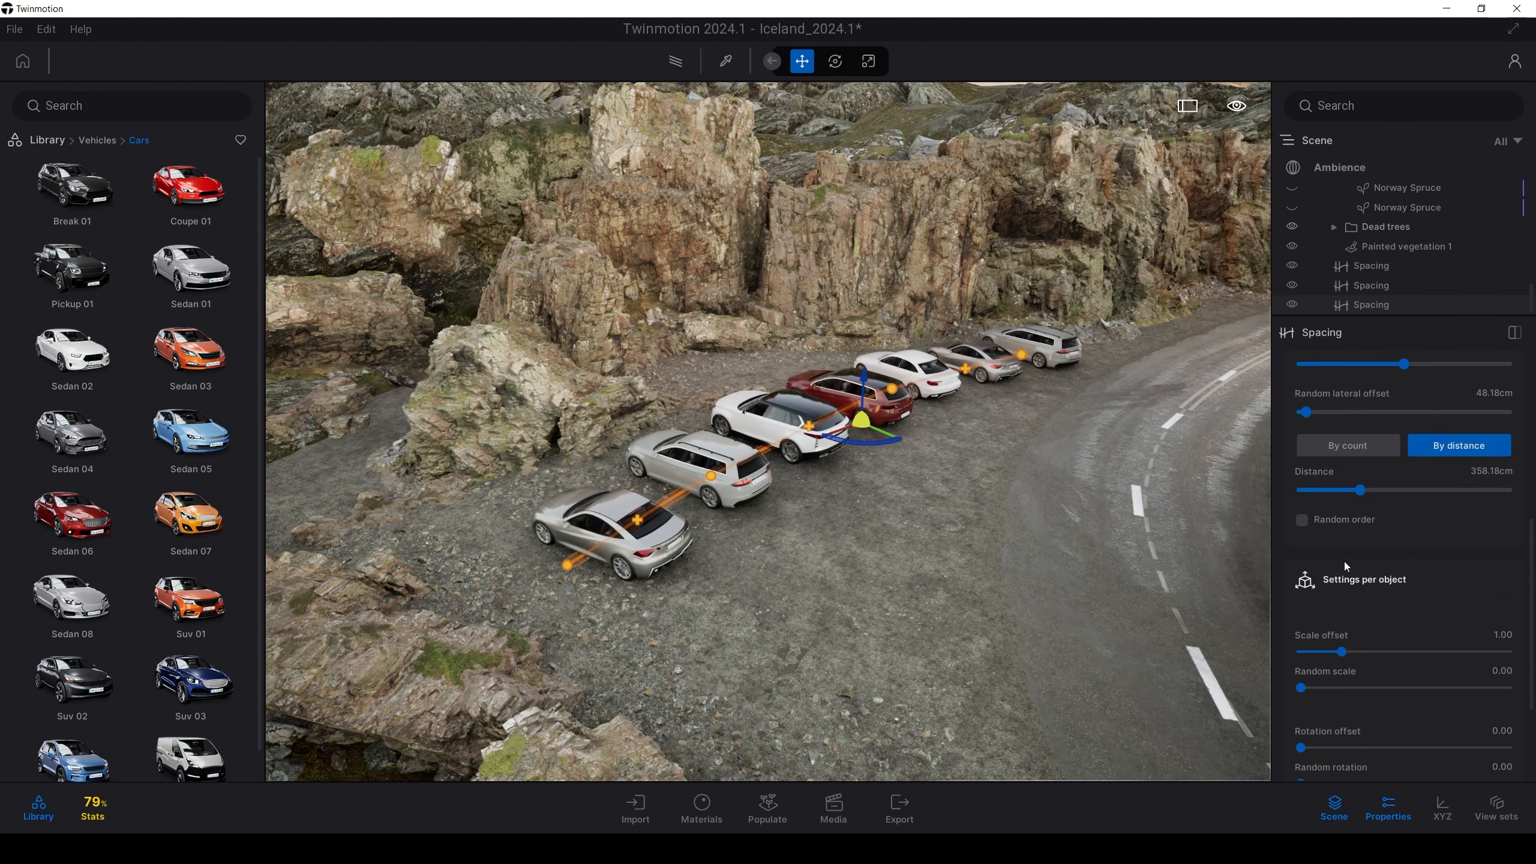
pyautogui.scroll(3, 1344, 562)
pyautogui.click(1320, 664)
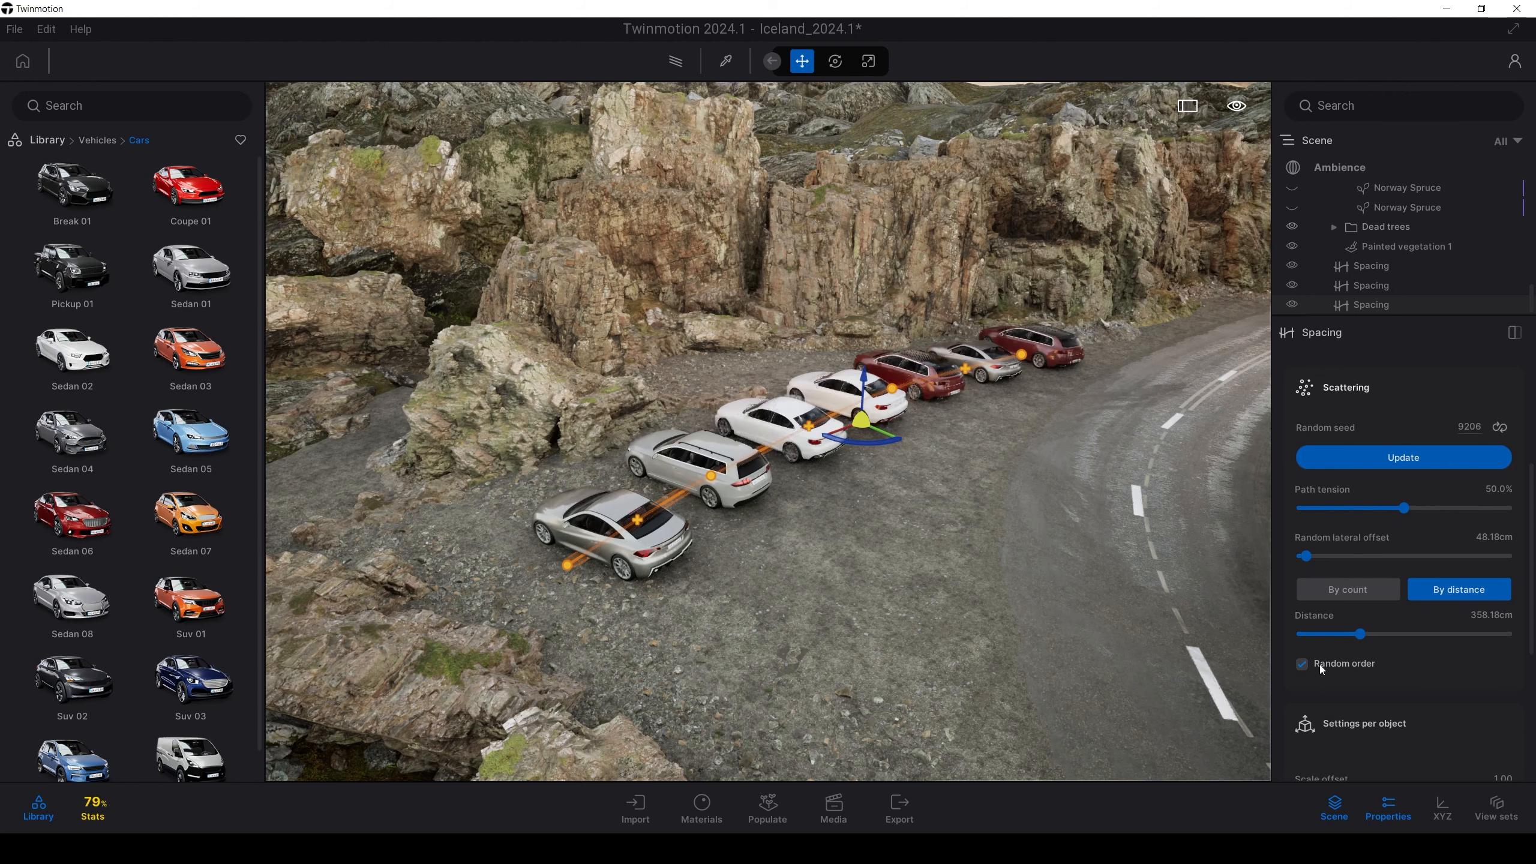
pyautogui.scroll(2, 1323, 662)
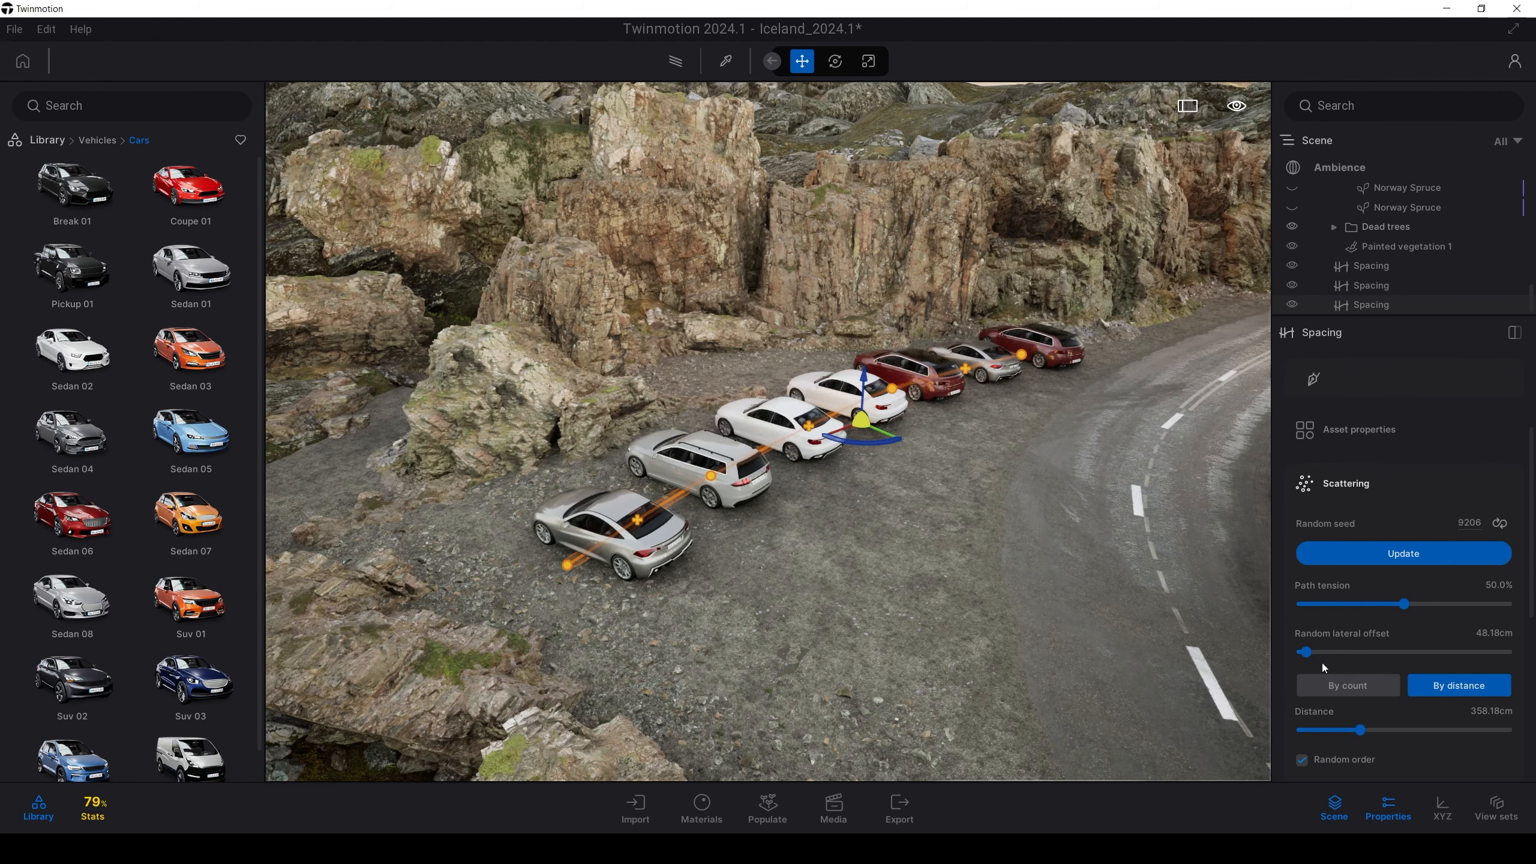
pyautogui.scroll(-2, 1323, 662)
pyautogui.scroll(1, 1322, 662)
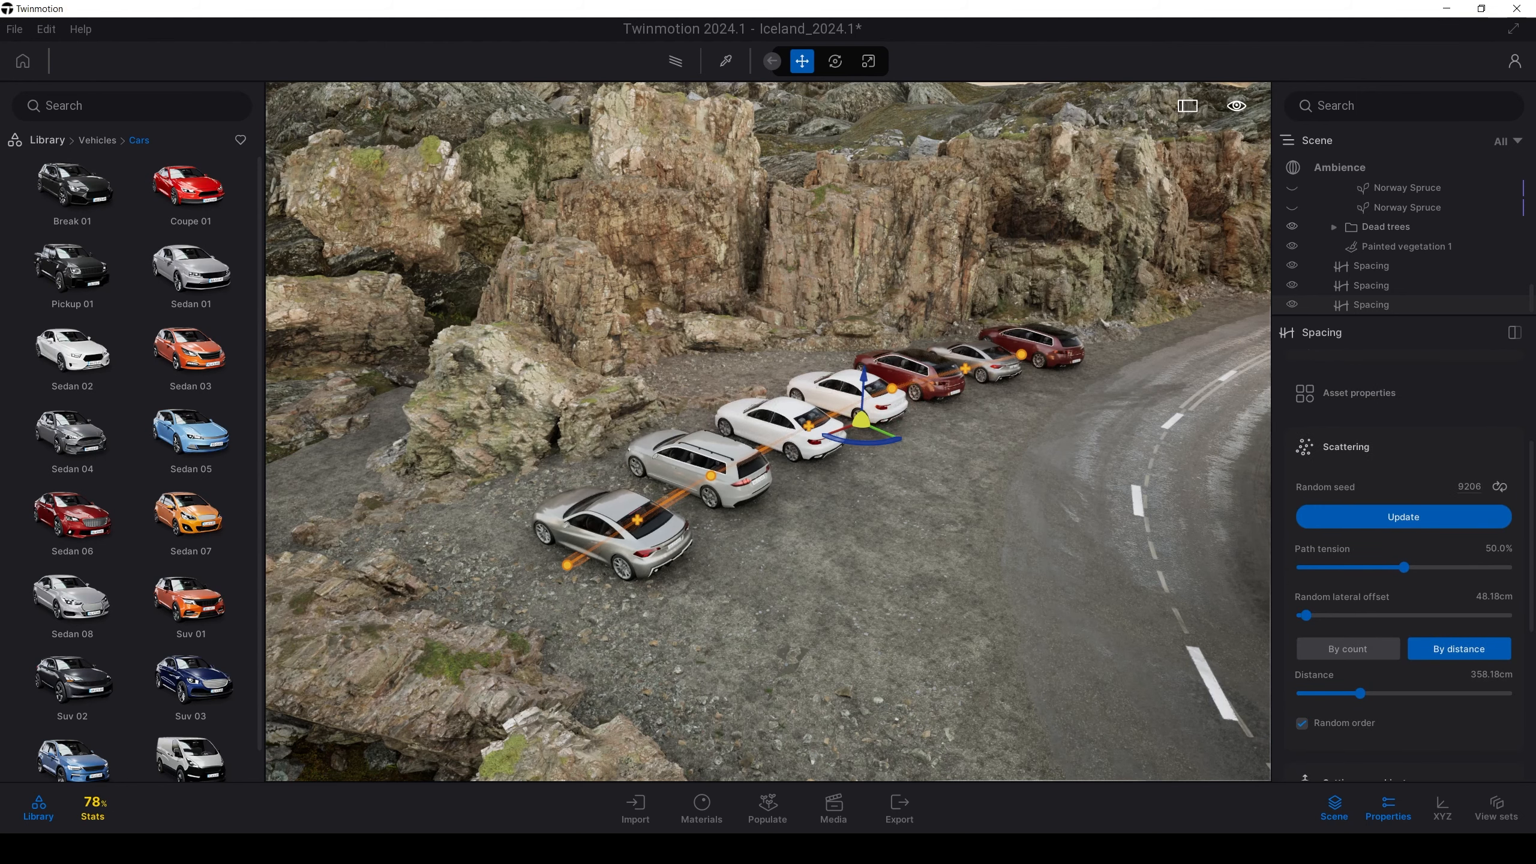
pyautogui.moveTo(768, 432); pyautogui.dragTo(1227, 423, button='right')
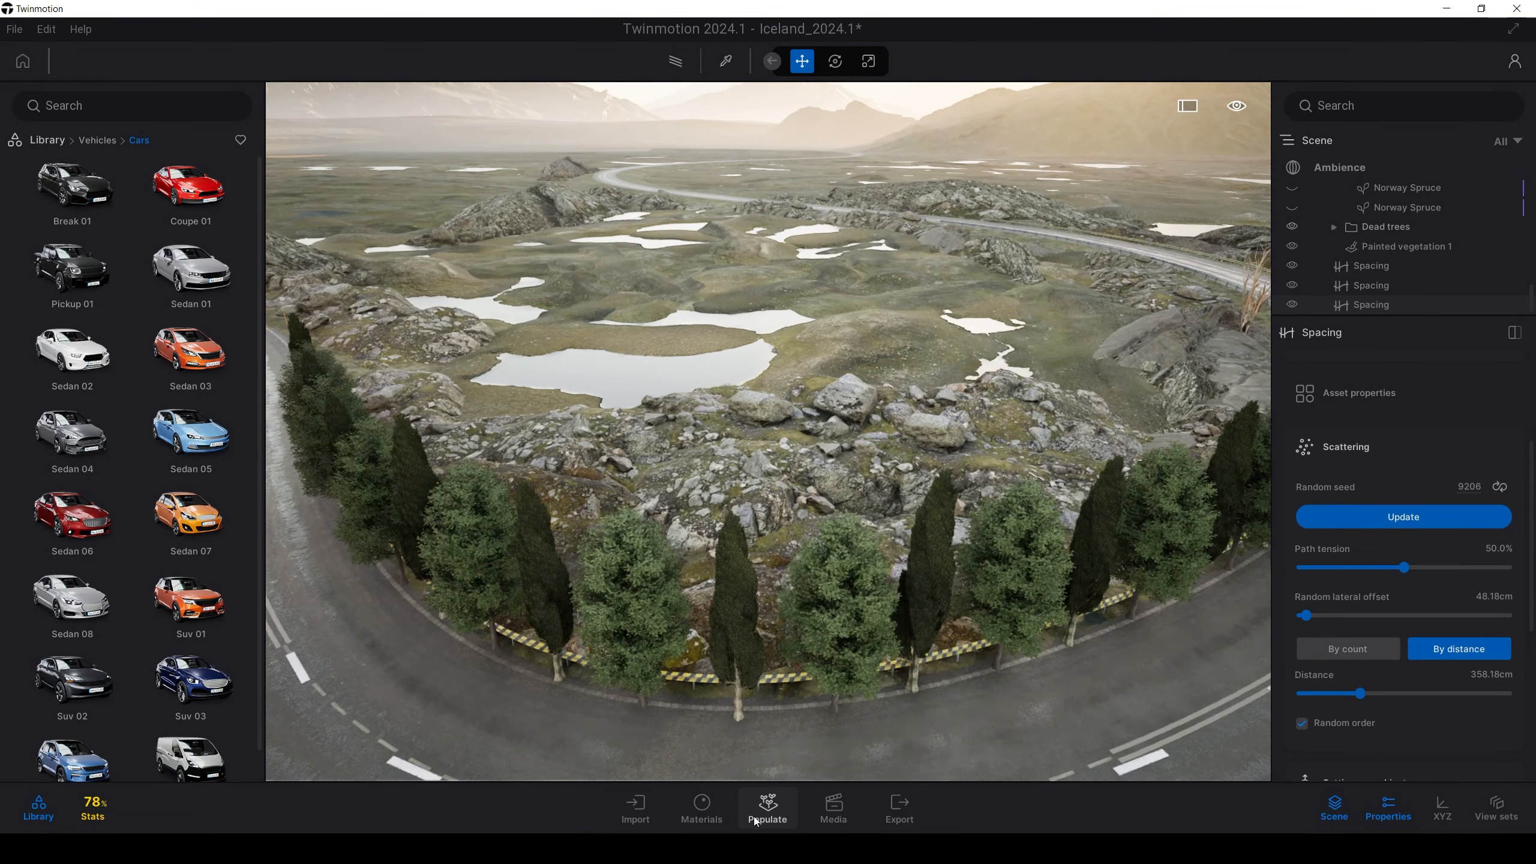
# Outline the rocky mound beside the ponds with a closed Populate Area (400 cm spacing, 0.50 probability)
pyautogui.click(750, 818)
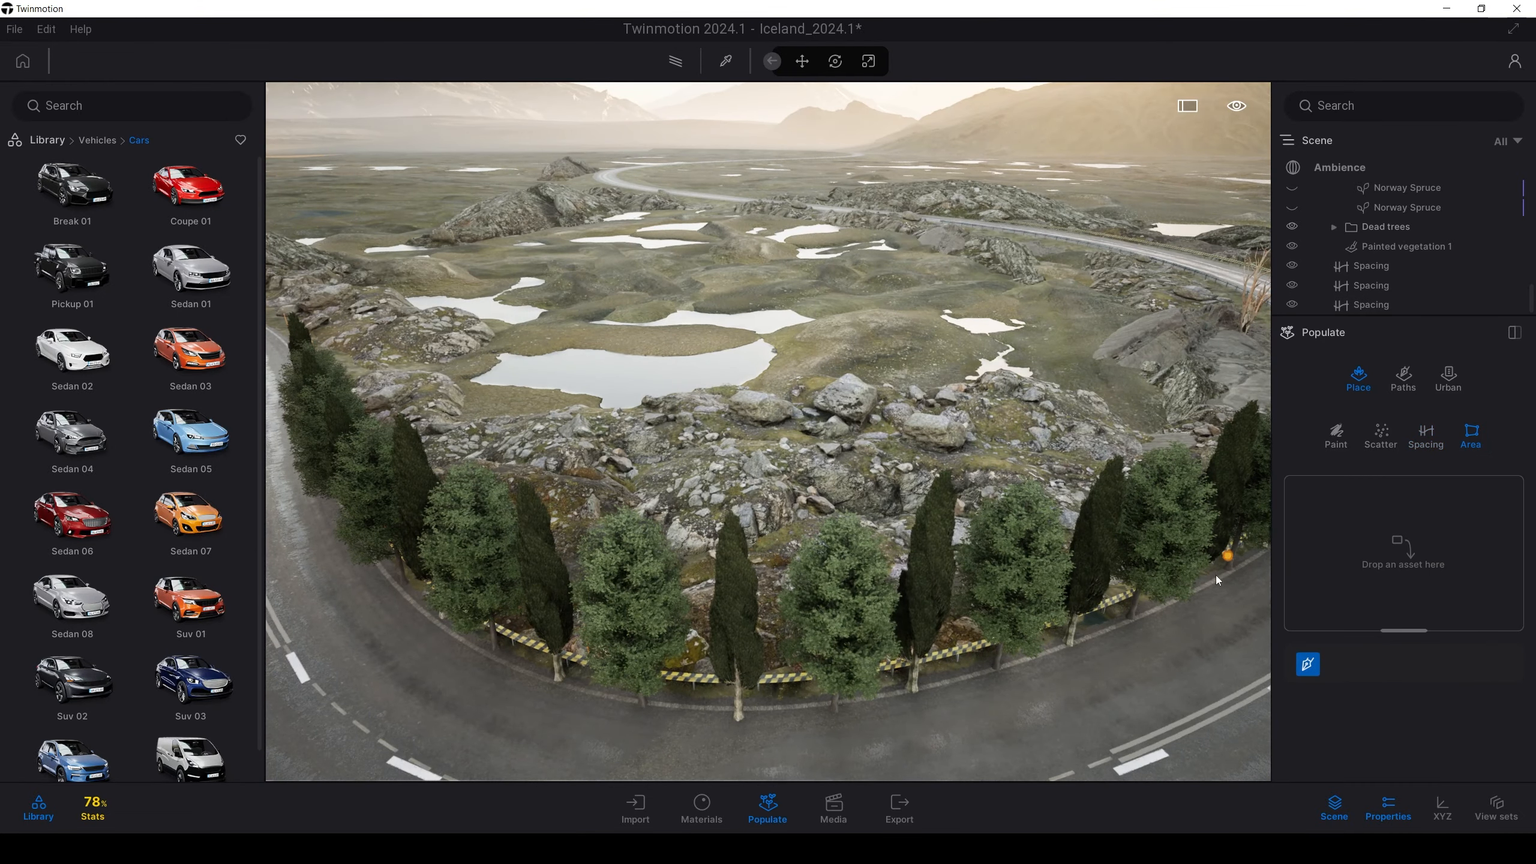
pyautogui.moveTo(929, 397); pyautogui.dragTo(266, 545, button='right')
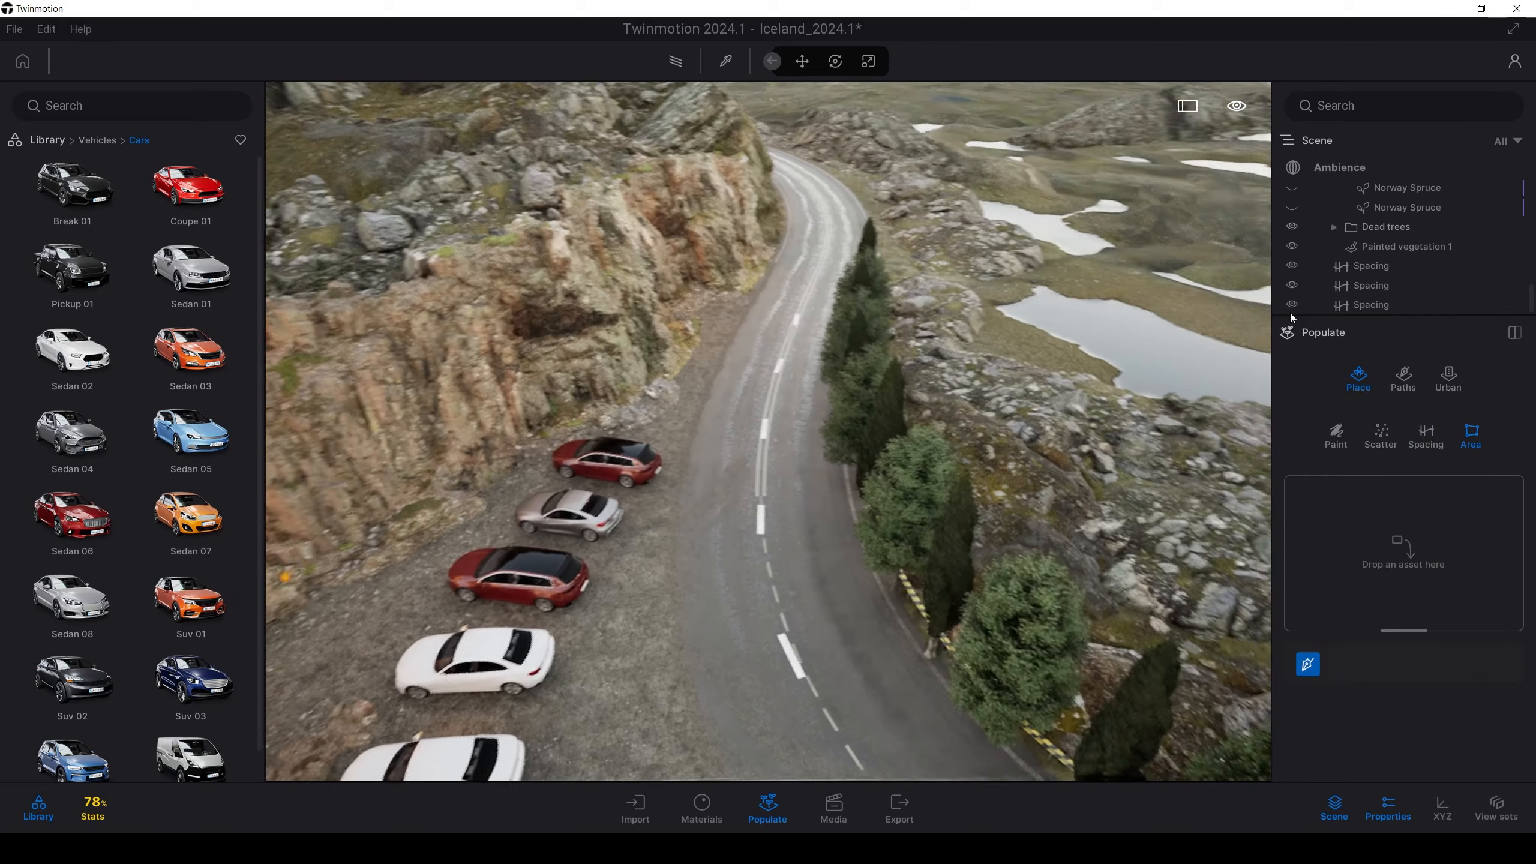
pyautogui.moveTo(796, 376); pyautogui.dragTo(1397, 582, button='right')
pyautogui.press('s')
pyautogui.press('s')
pyautogui.press('d')
pyautogui.click(484, 281)
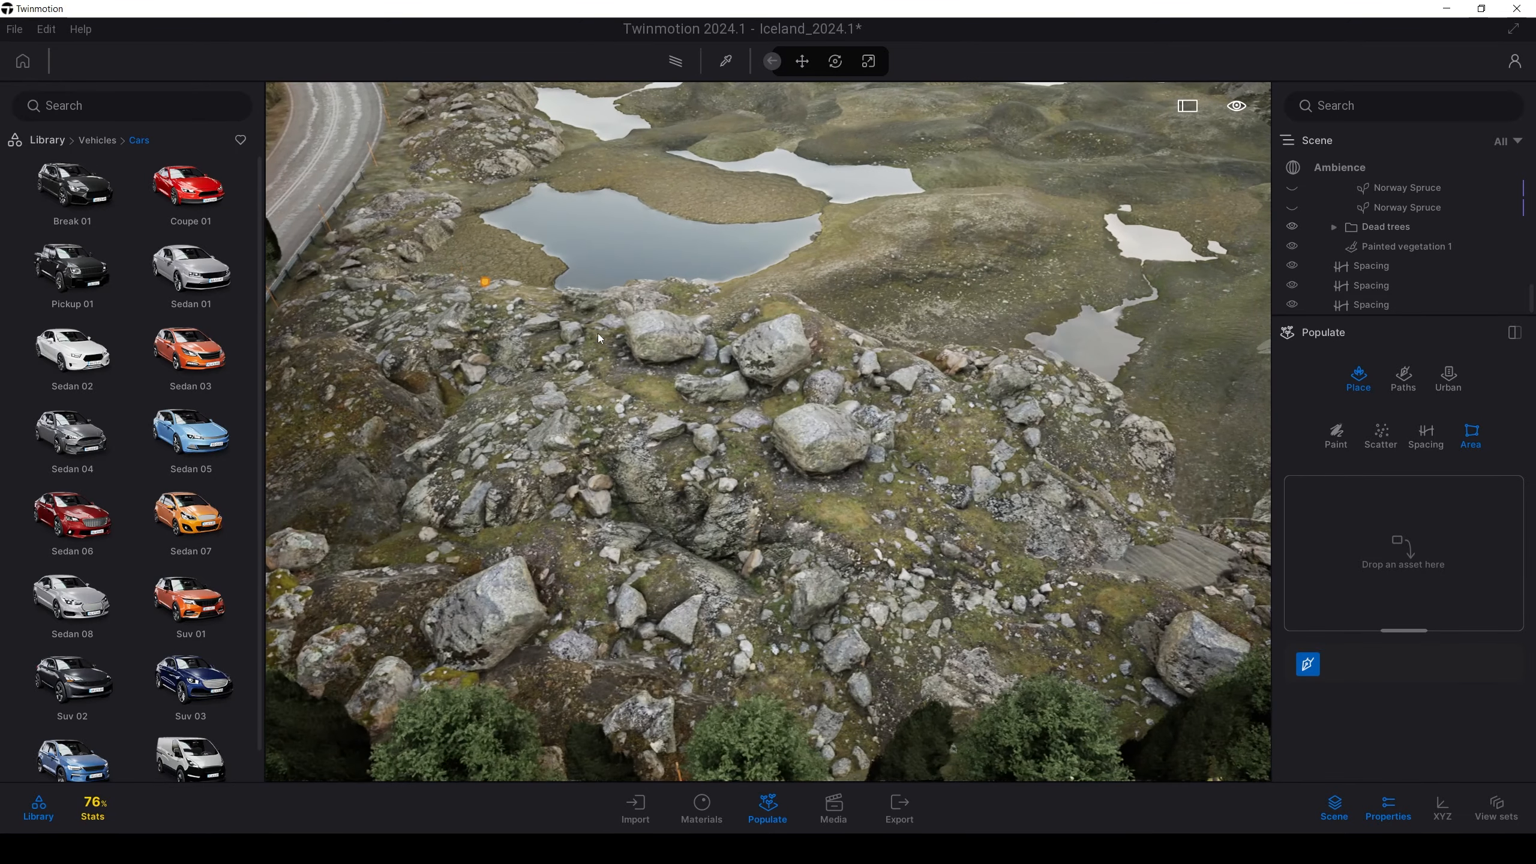
pyautogui.press('w')
pyautogui.press('a')
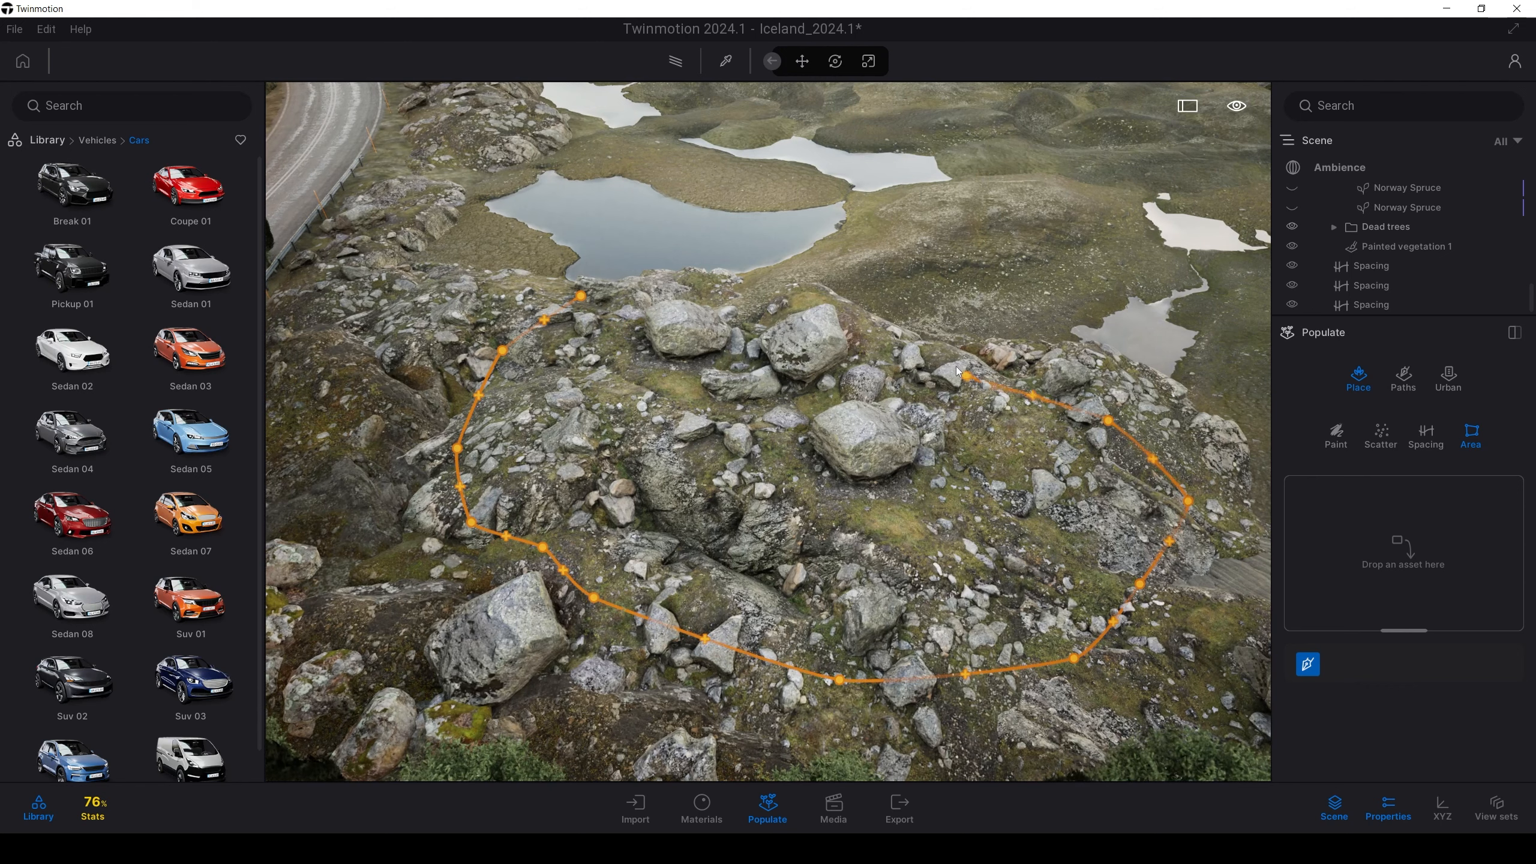
pyautogui.click(584, 299)
pyautogui.press('w')
pyautogui.moveTo(677, 463); pyautogui.dragTo(854, 449, button='right')
pyautogui.press('a')
# From Vegetation > Bushes, add Bush base 2 and Bush base 1 to the Area scatter
pyautogui.scroll(-5, 727, 530)
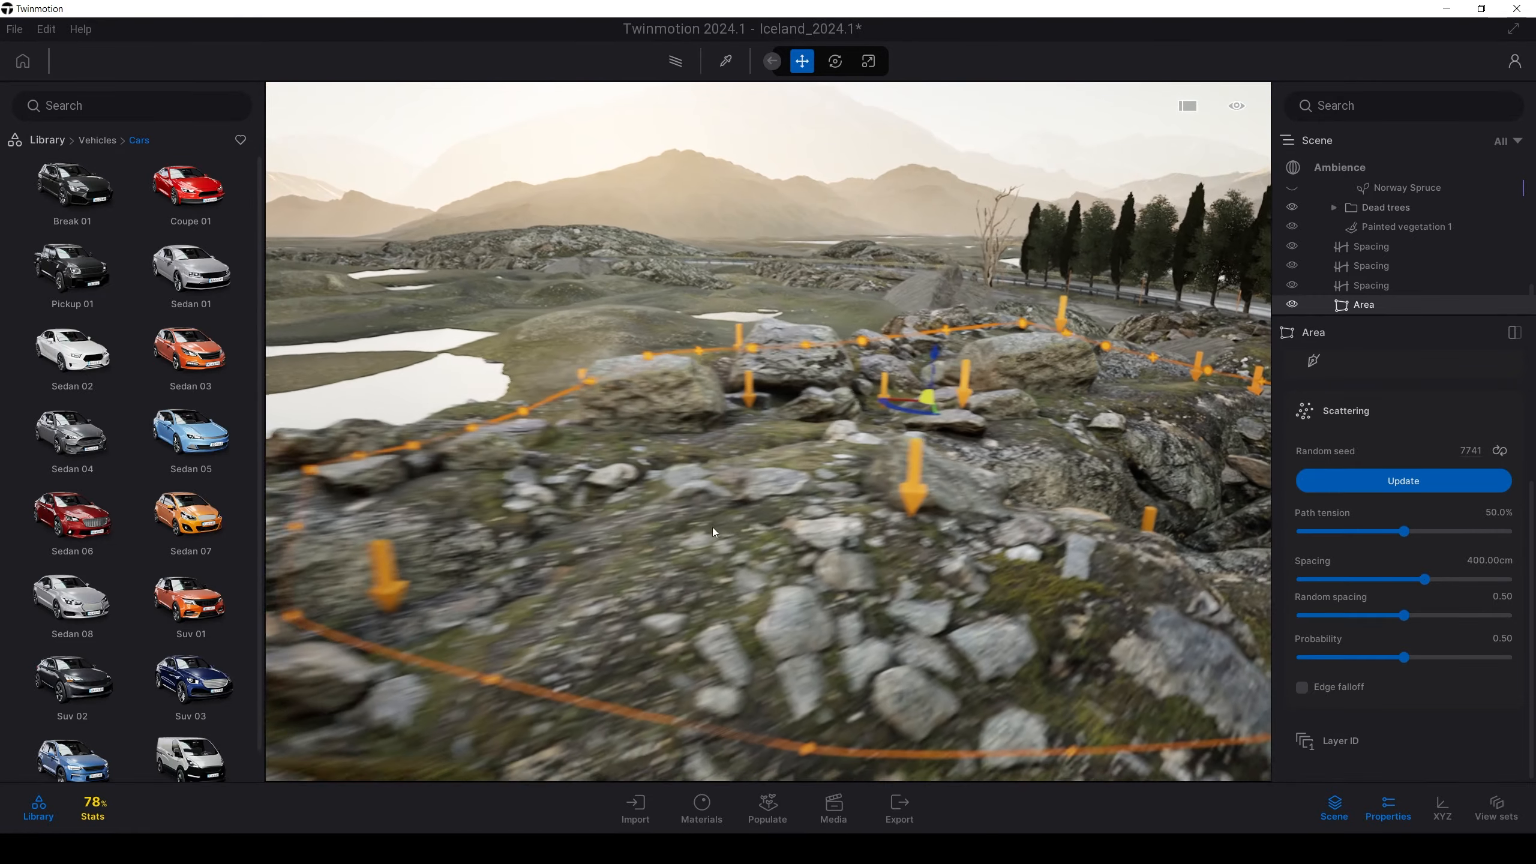
pyautogui.moveTo(713, 527); pyautogui.dragTo(691, 491, button='middle')
pyautogui.moveTo(692, 490); pyautogui.dragTo(847, 506, button='right')
pyautogui.press('a')
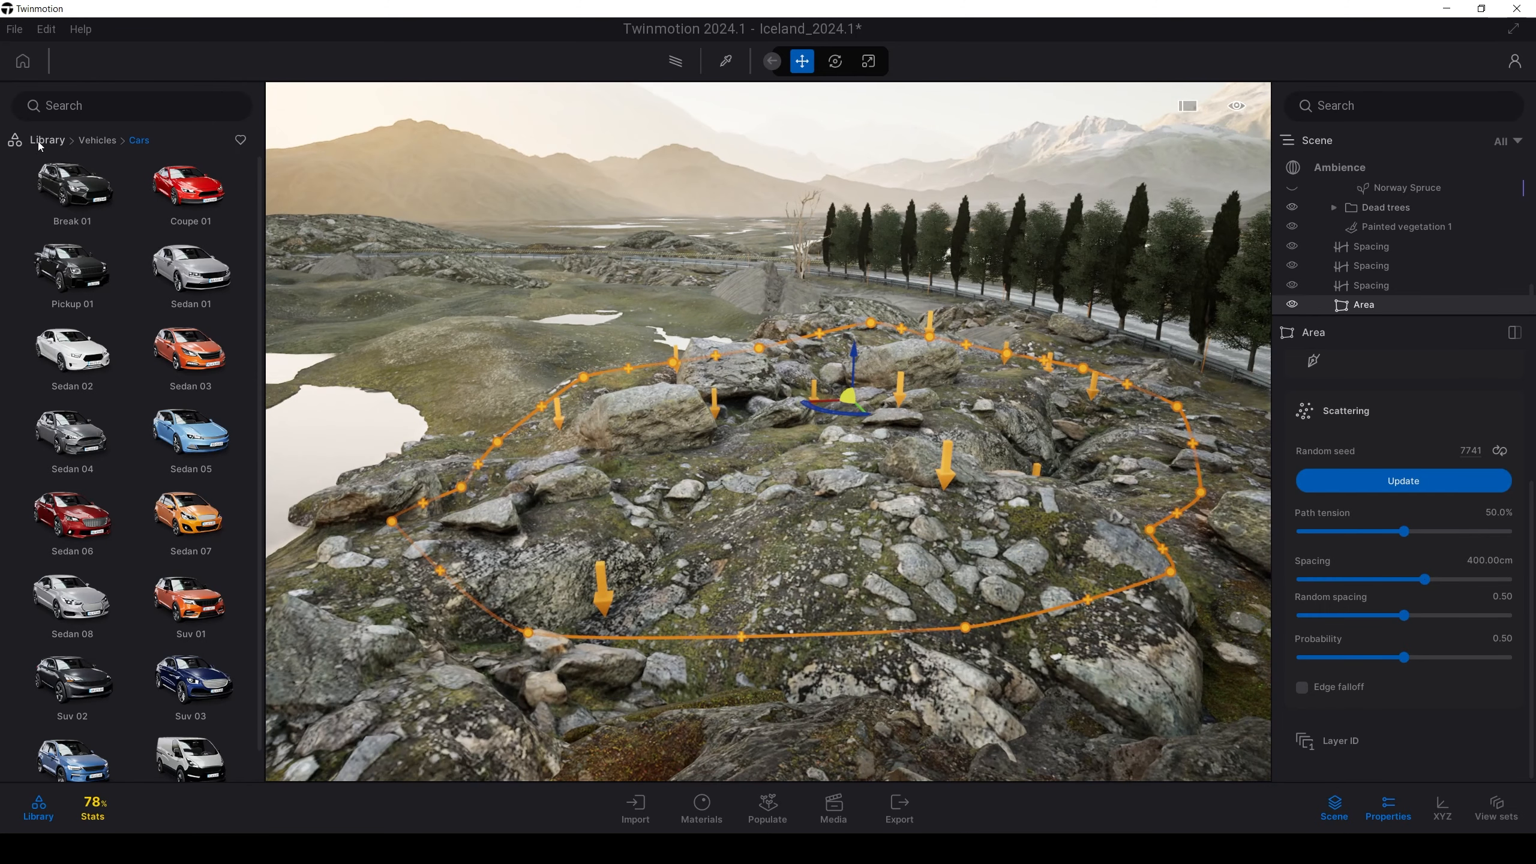
pyautogui.click(39, 142)
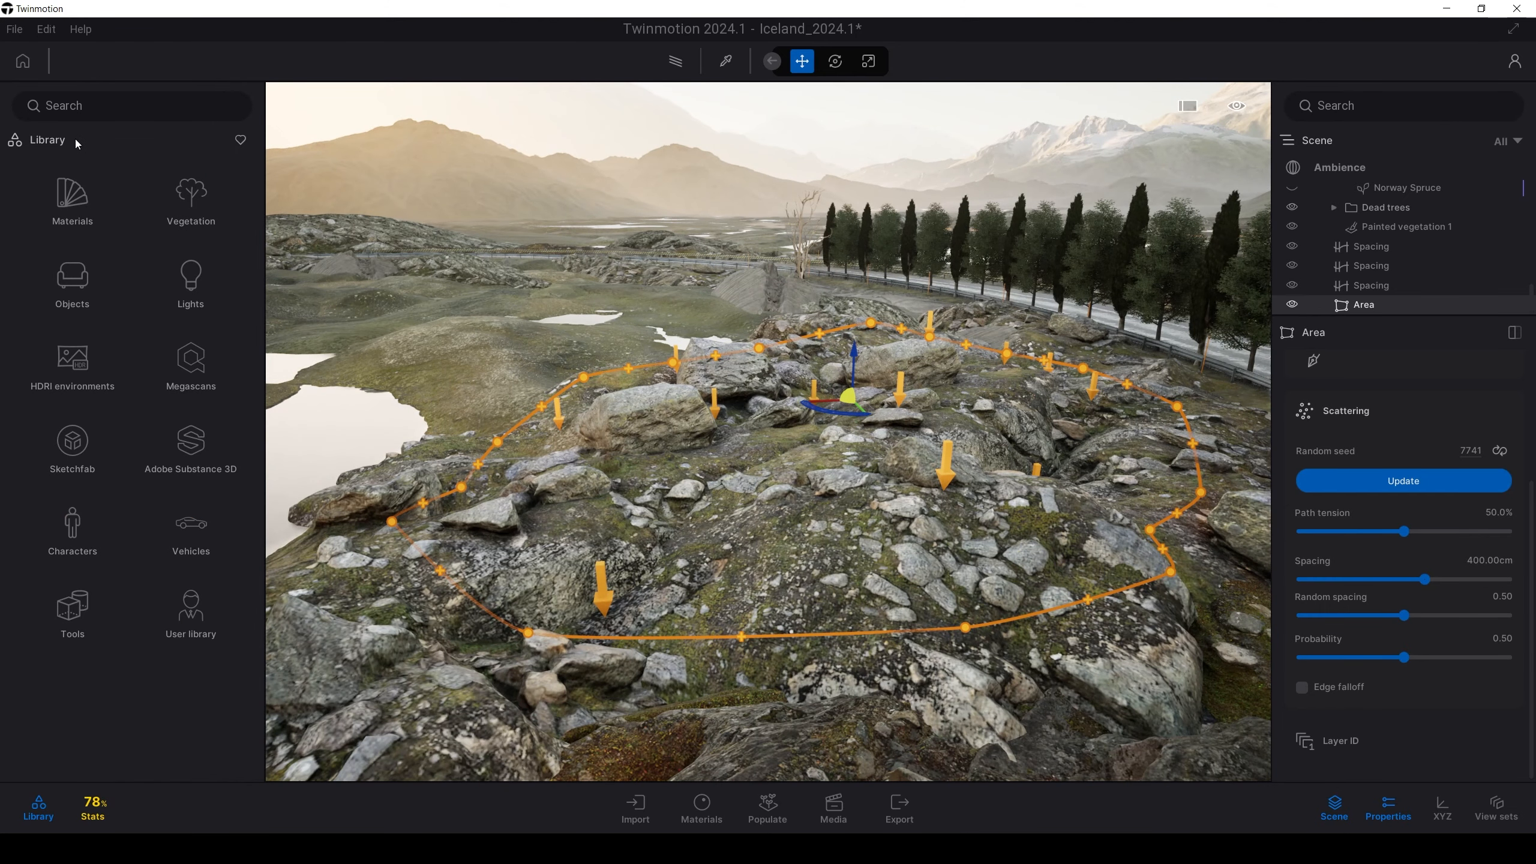
pyautogui.click(180, 209)
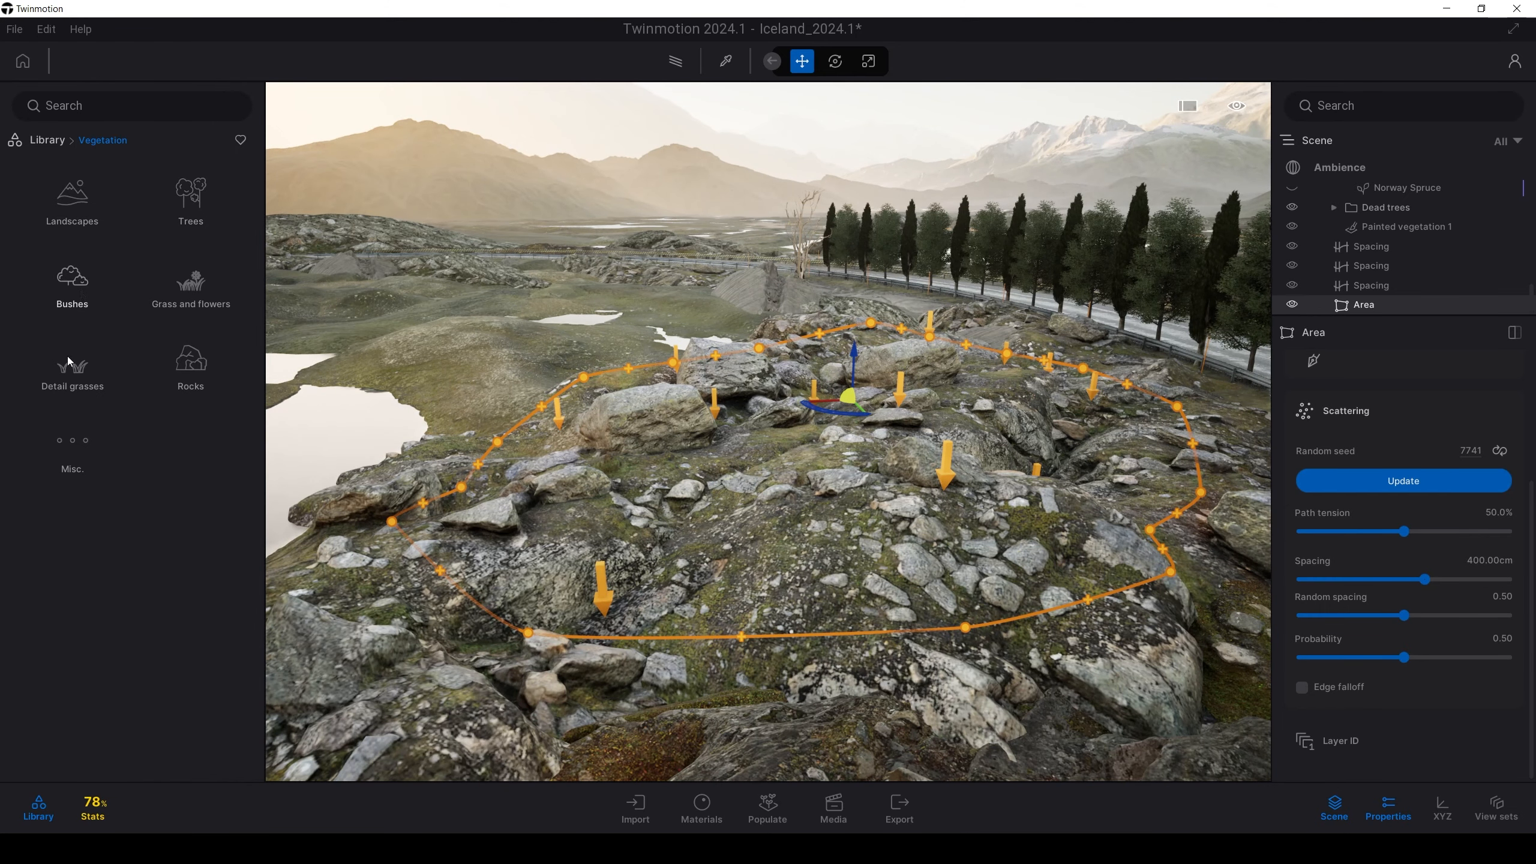
pyautogui.click(73, 288)
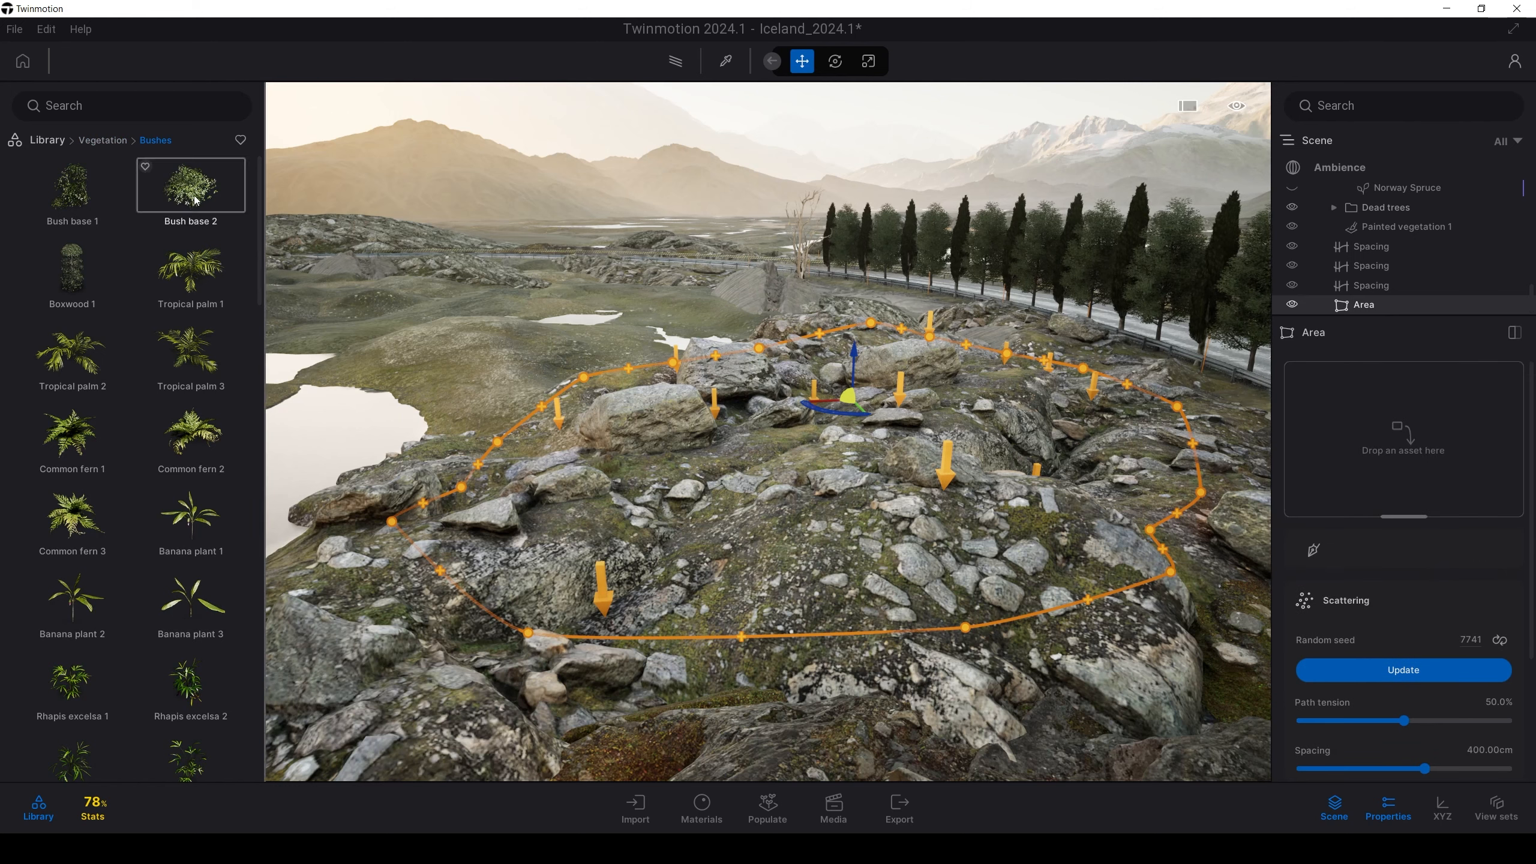
pyautogui.moveTo(196, 201); pyautogui.dragTo(1336, 491)
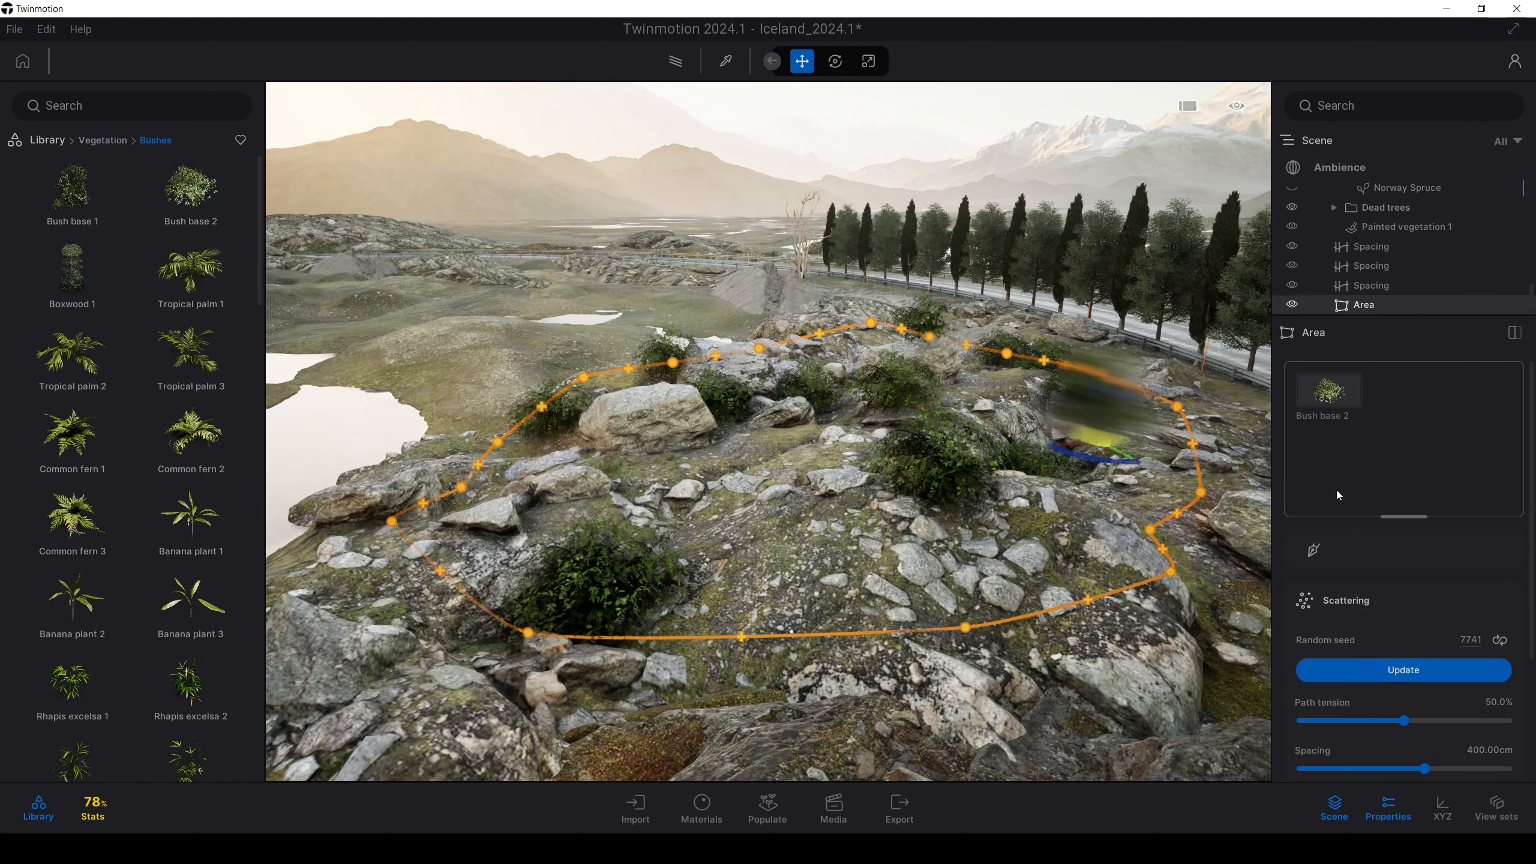
pyautogui.moveTo(72, 189); pyautogui.dragTo(1382, 448)
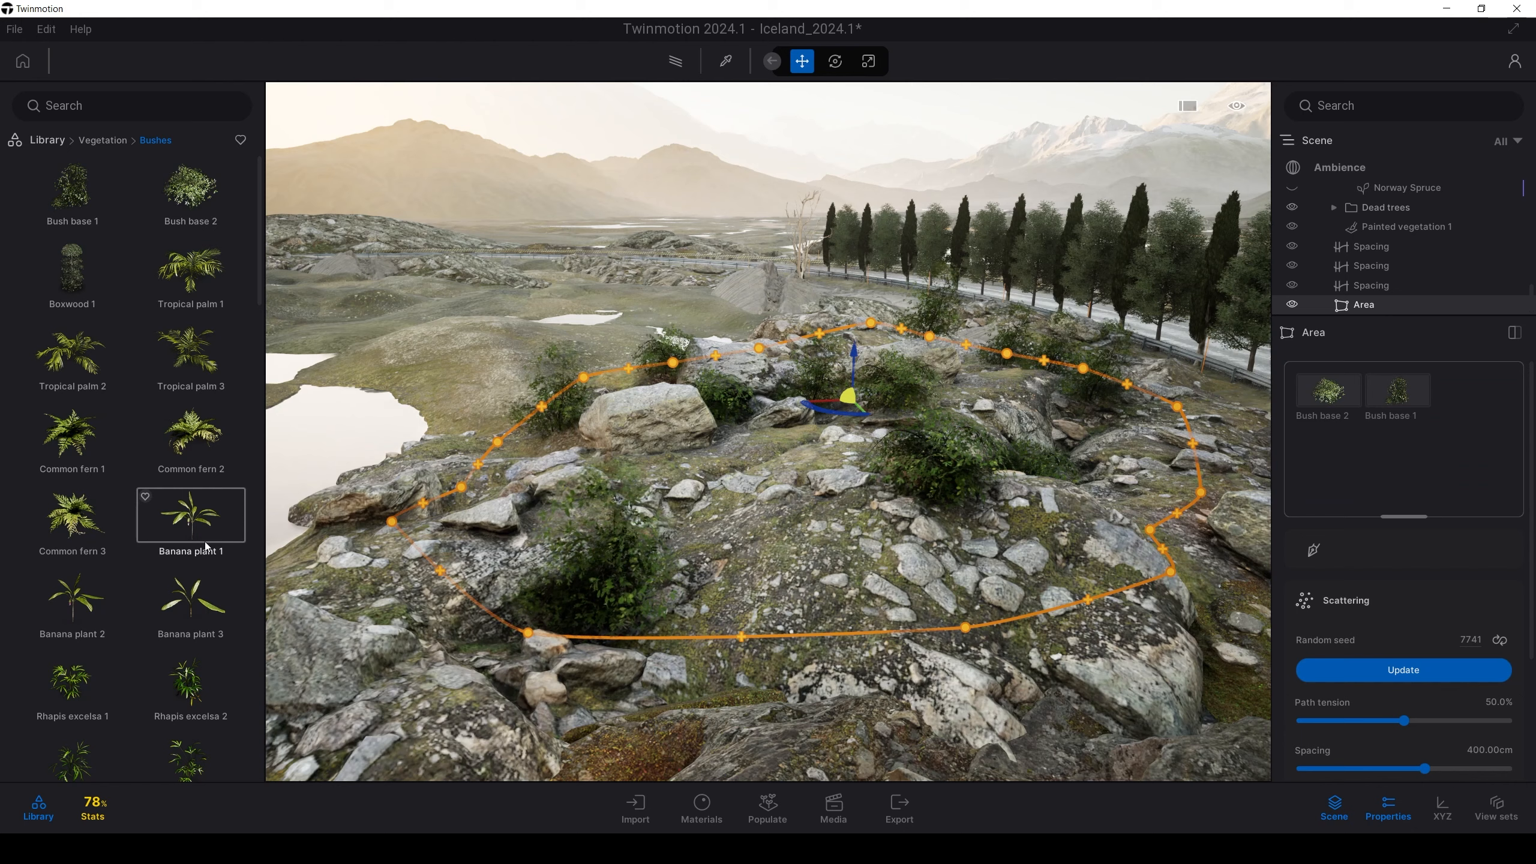
# Add Boston fern 2, Leatherleaf fern, Reed grass 1 and Reed grass 3 to the scatter
pyautogui.scroll(-6, 201, 548)
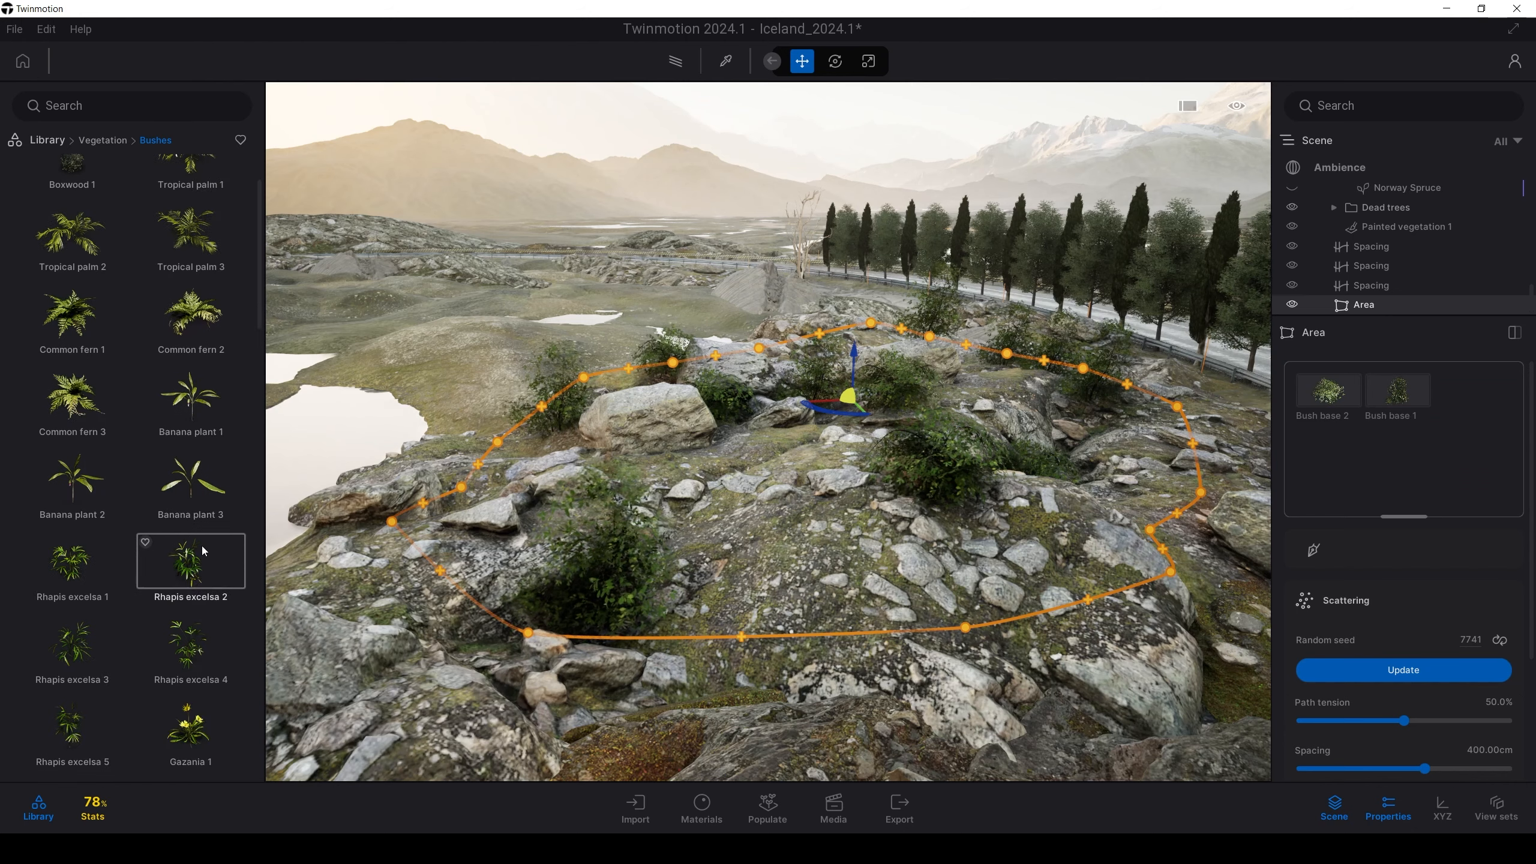
pyautogui.moveTo(1274, 483); pyautogui.dragTo(1329, 478)
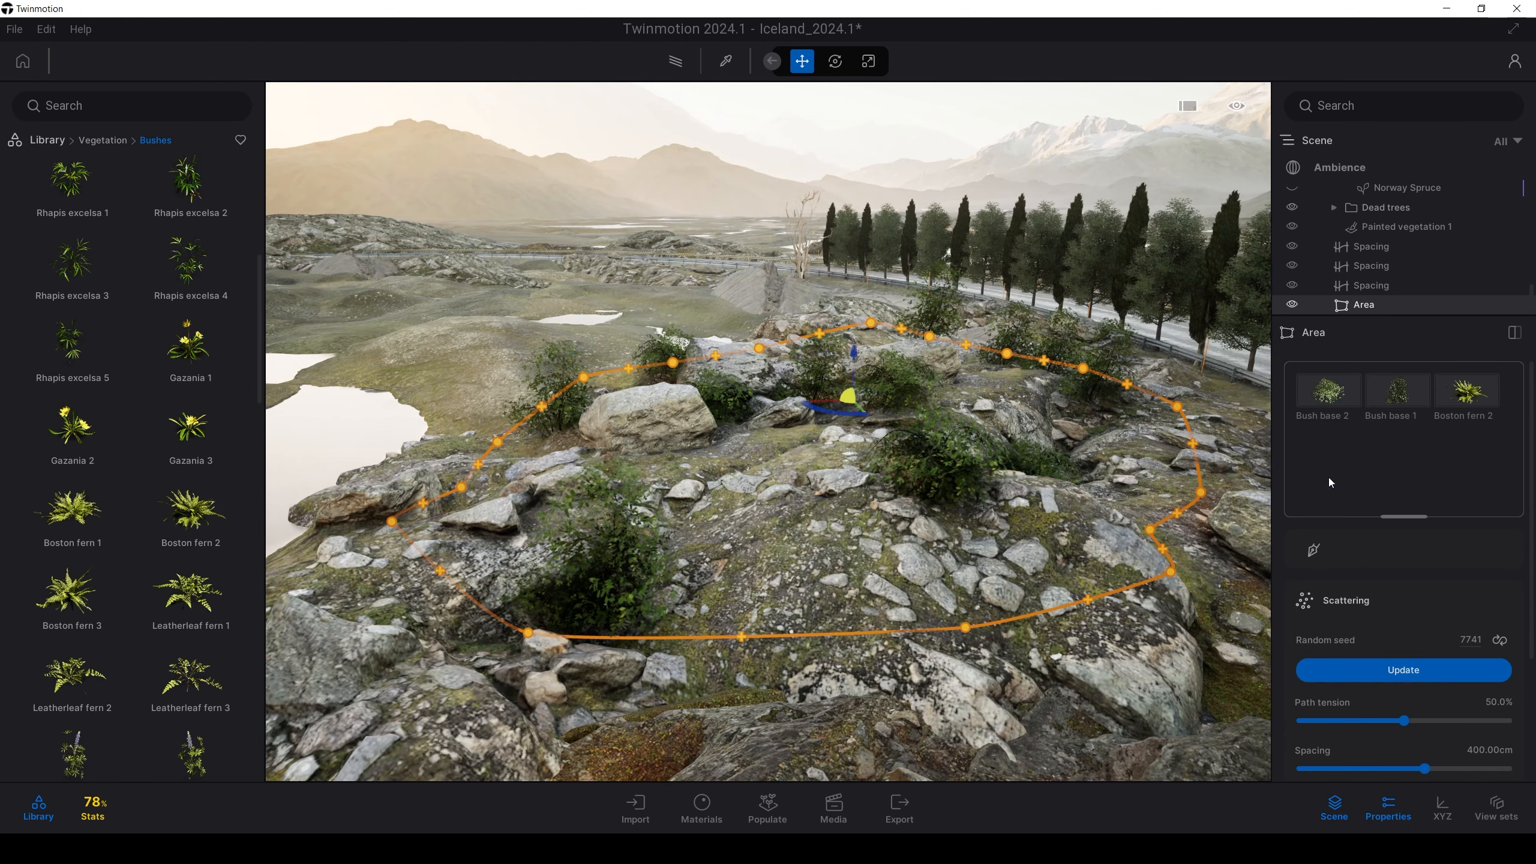
pyautogui.moveTo(183, 664); pyautogui.dragTo(1335, 508)
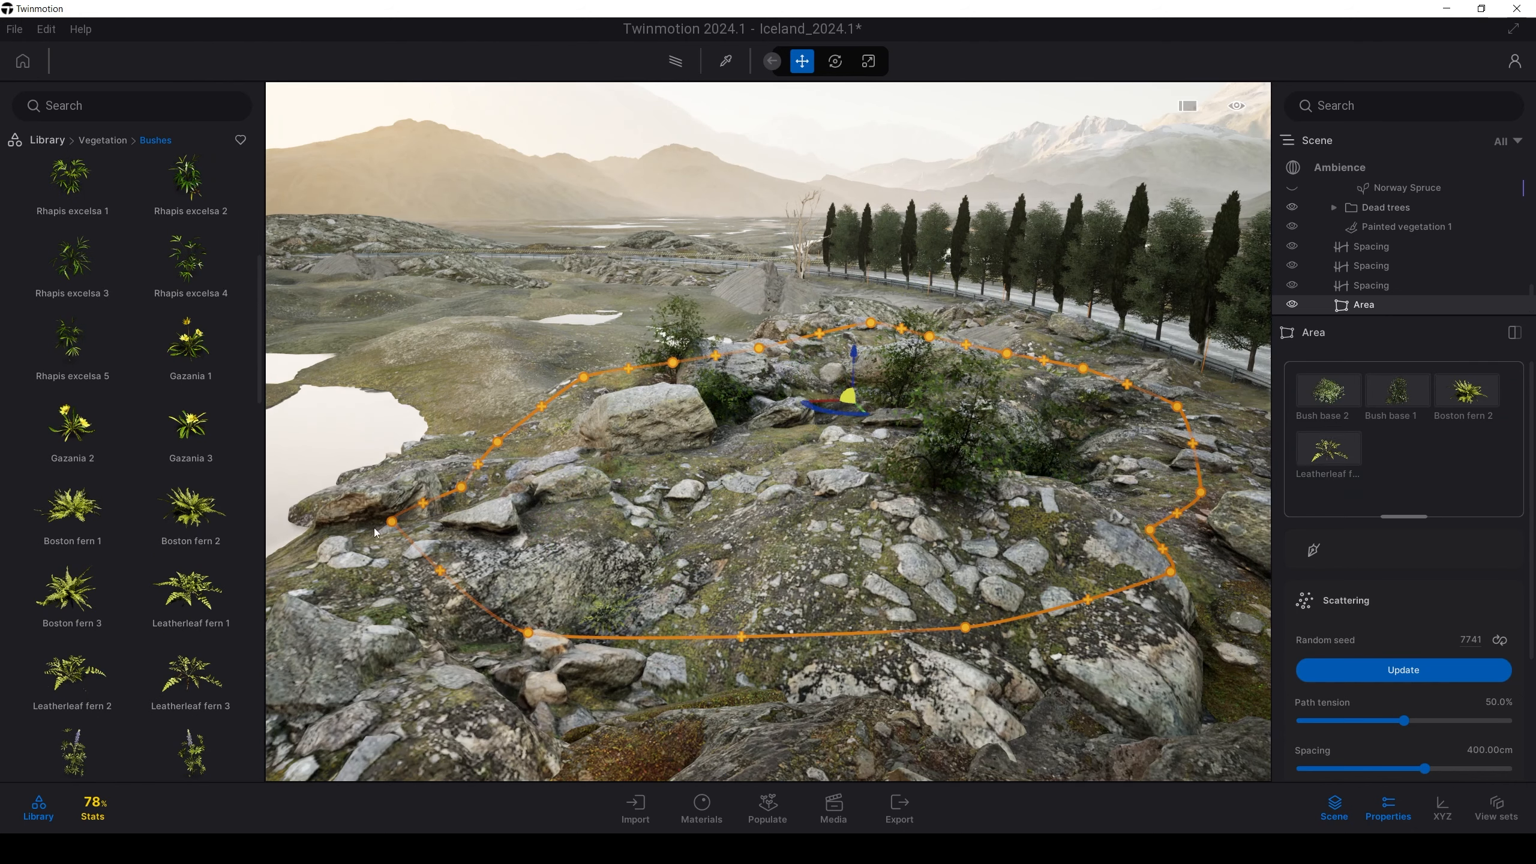
pyautogui.scroll(-6, 191, 556)
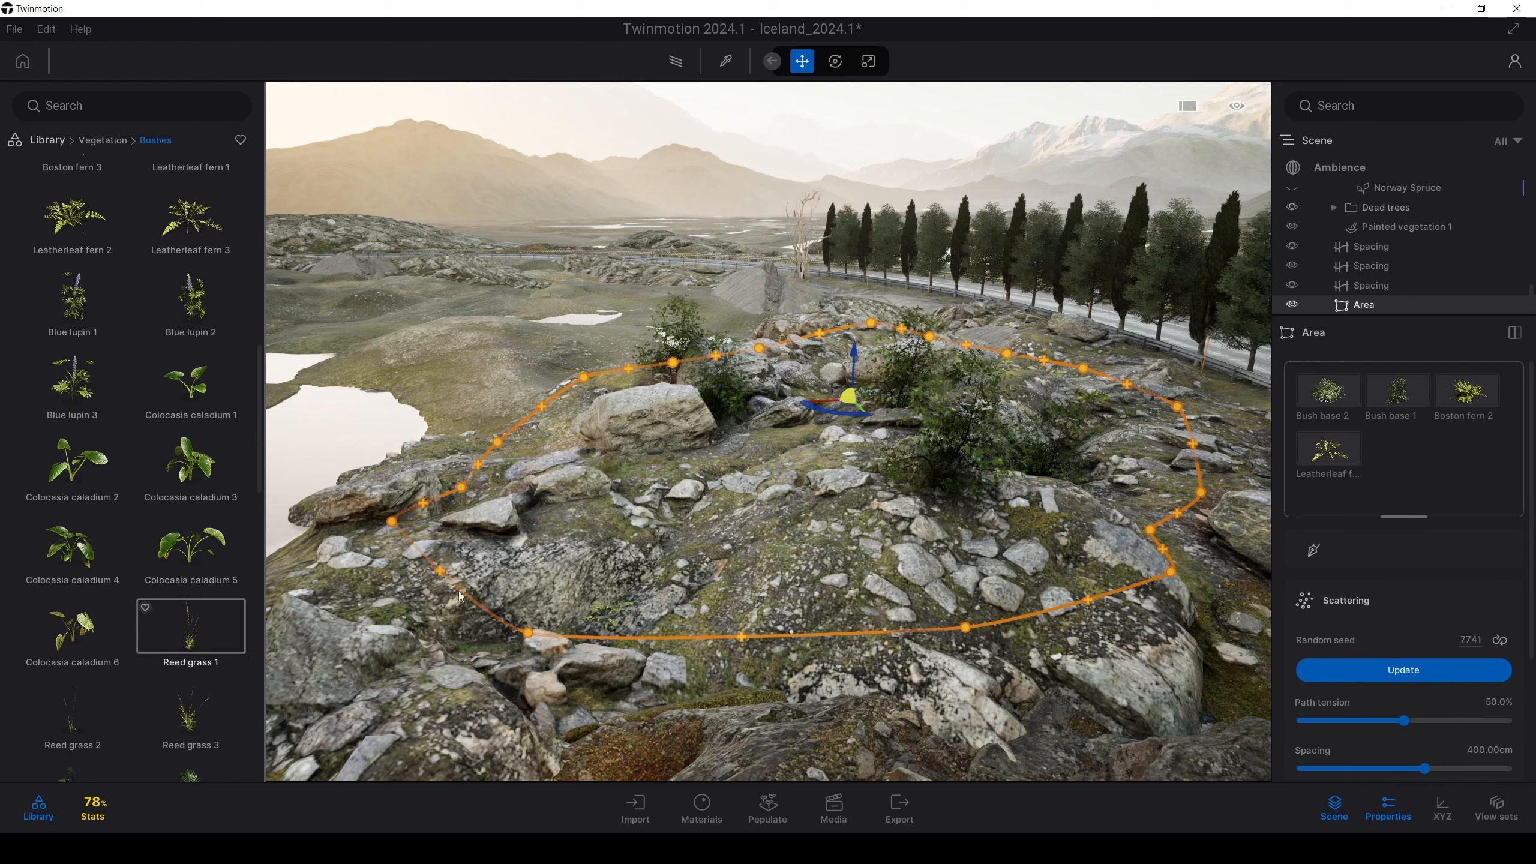
pyautogui.moveTo(190, 629); pyautogui.dragTo(1397, 460)
pyautogui.moveTo(591, 618); pyautogui.dragTo(1352, 497)
pyautogui.scroll(-2, 1361, 526)
pyautogui.moveTo(943, 502); pyautogui.dragTo(811, 542, button='right')
# Densify the Area scatter with 123.72 cm spacing and 0.70 probability
pyautogui.moveTo(968, 545); pyautogui.dragTo(970, 563, button='right')
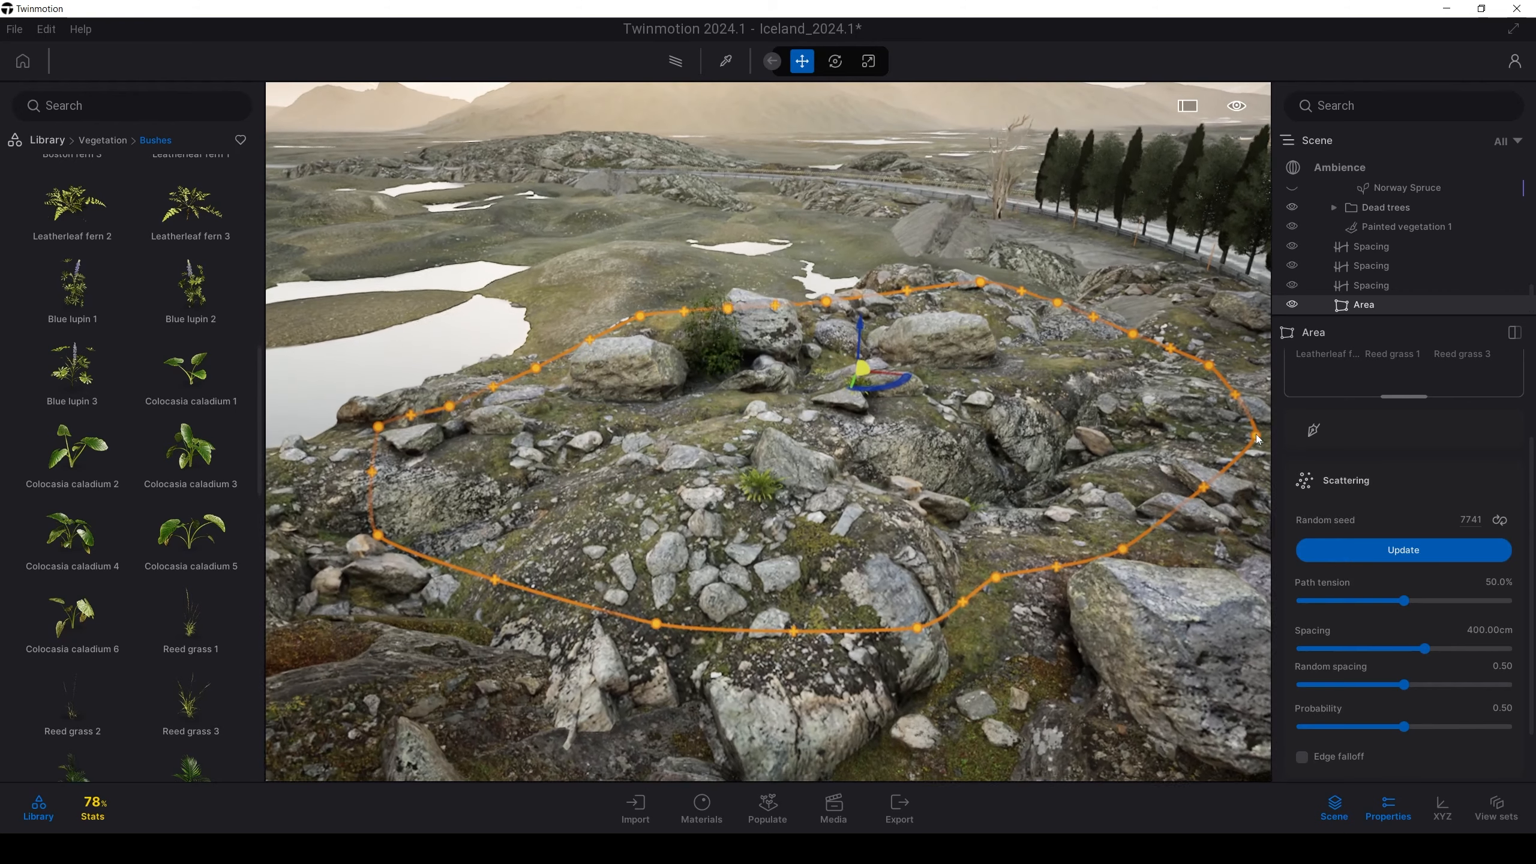
pyautogui.scroll(2, 971, 563)
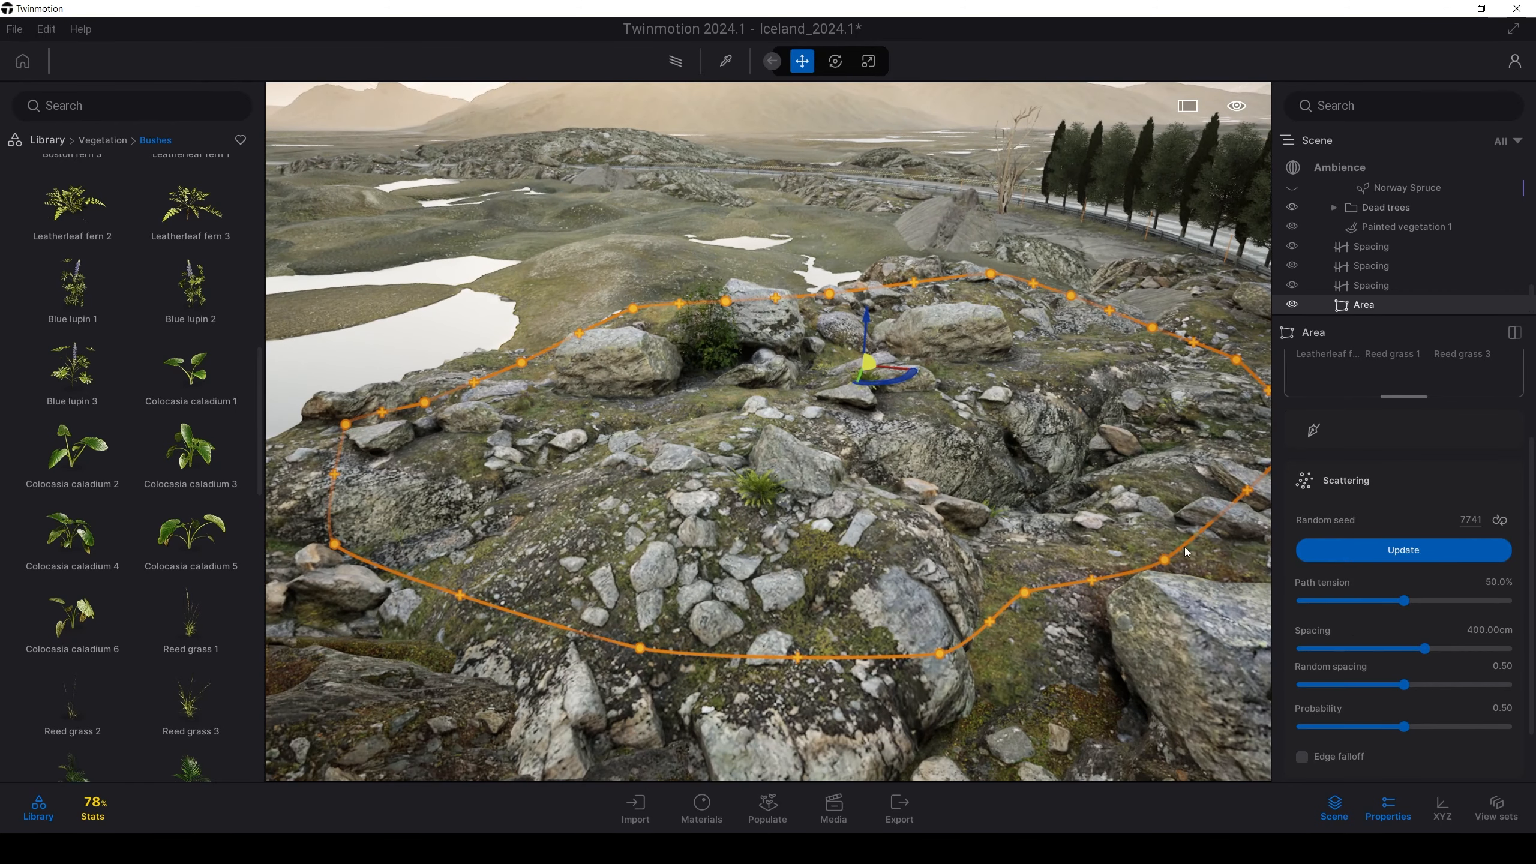
pyautogui.scroll(1, 1145, 530)
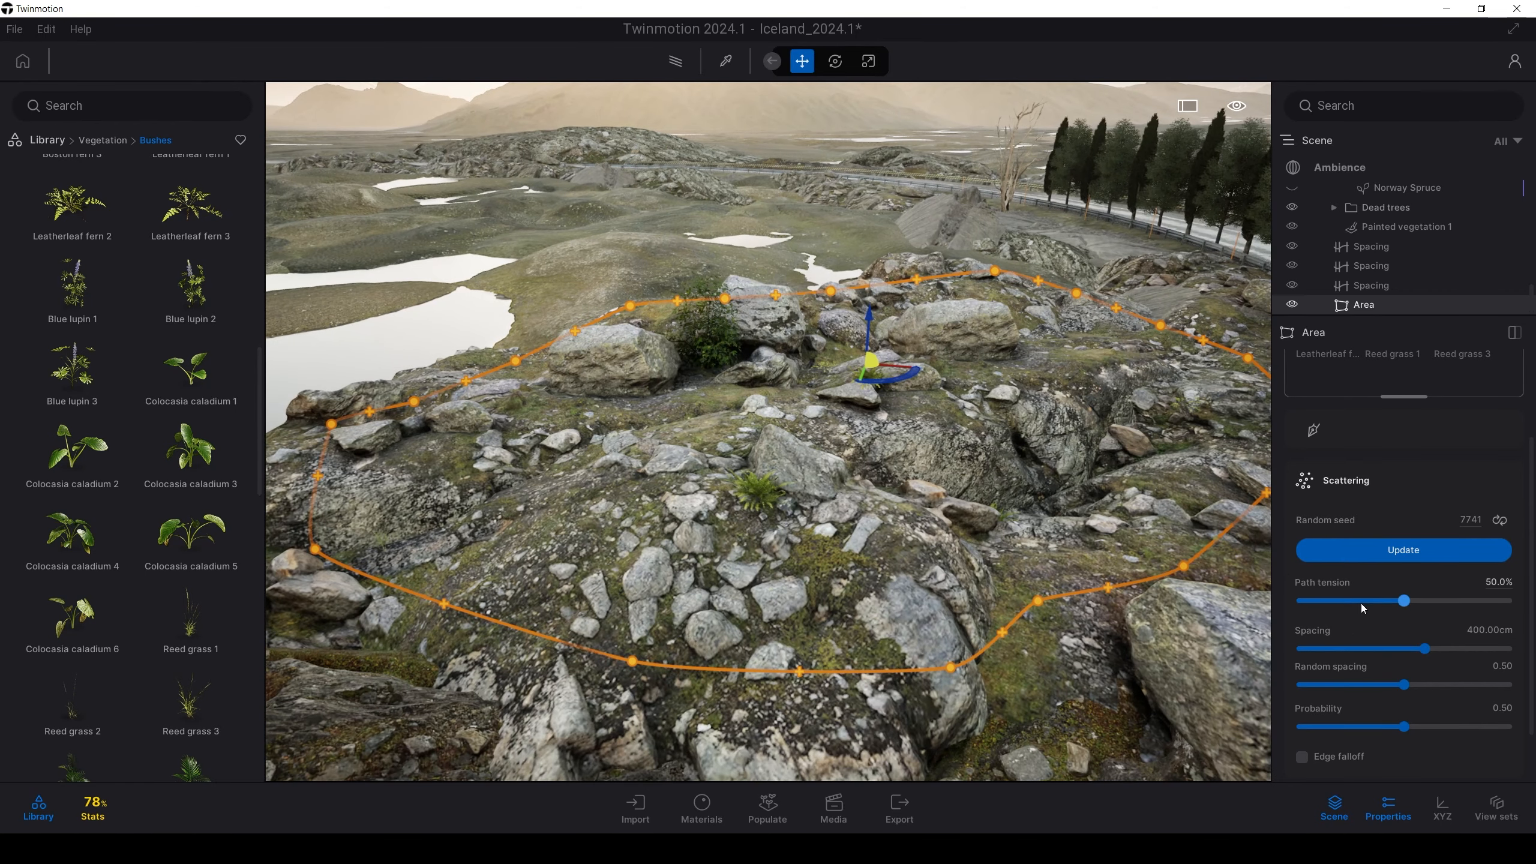
pyautogui.scroll(-1, 1361, 603)
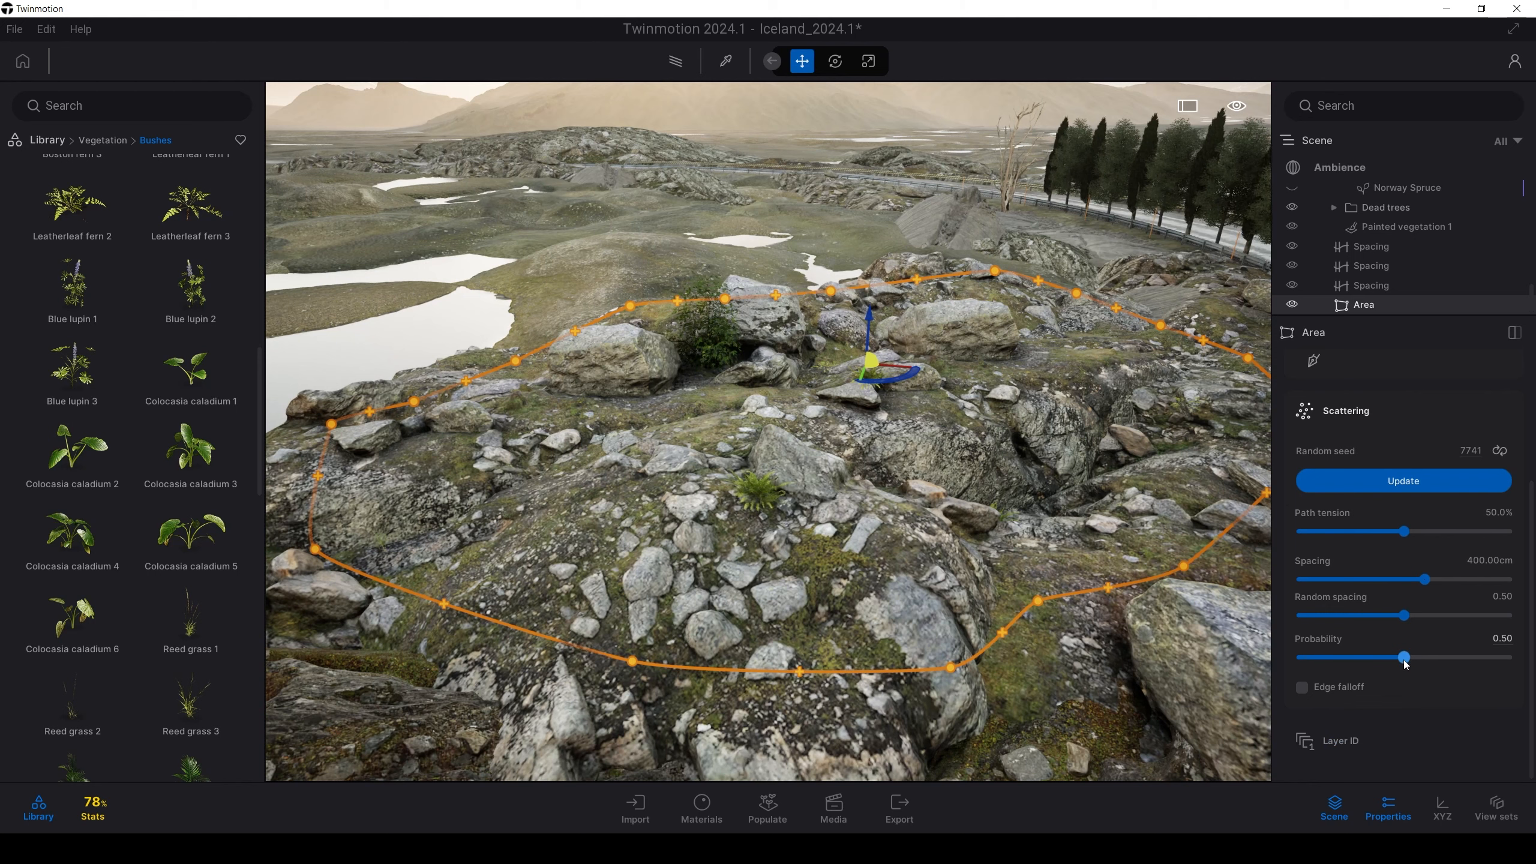
pyautogui.moveTo(1404, 657); pyautogui.dragTo(1461, 657)
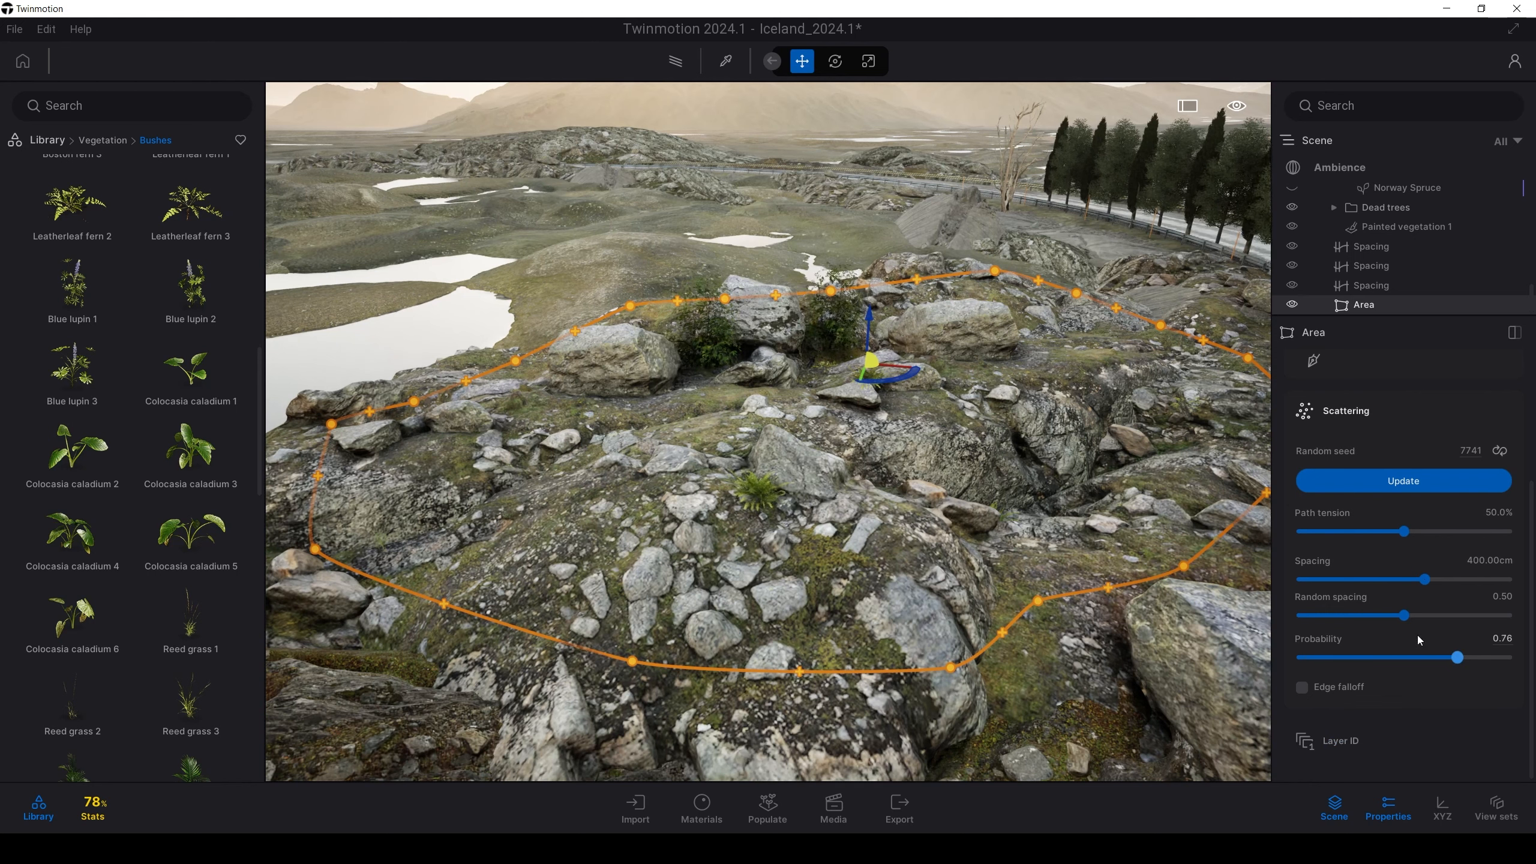
pyautogui.scroll(1, 1369, 609)
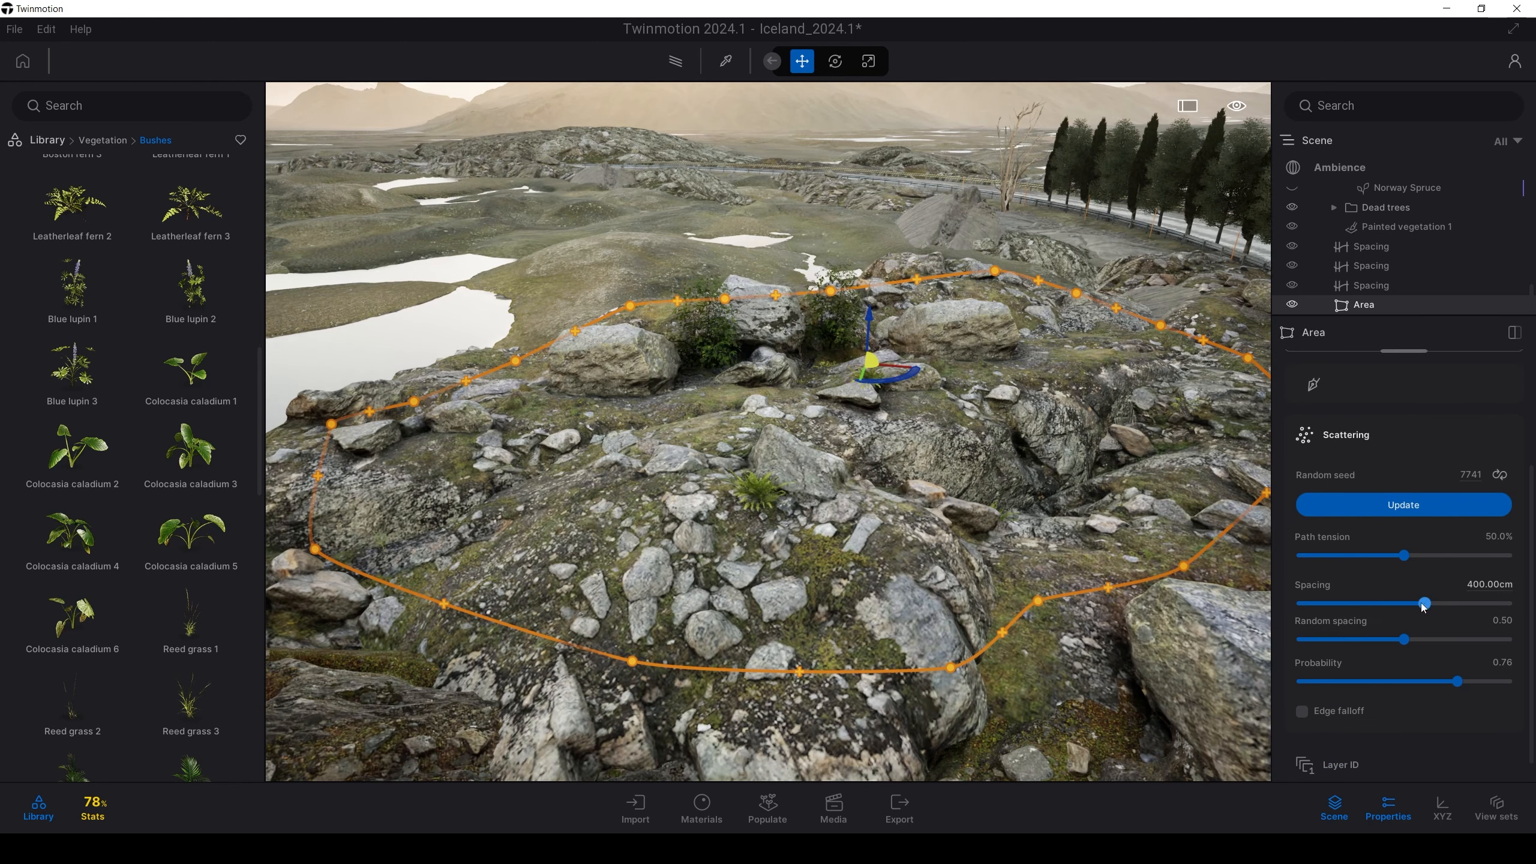
pyautogui.moveTo(1424, 604); pyautogui.dragTo(1310, 613)
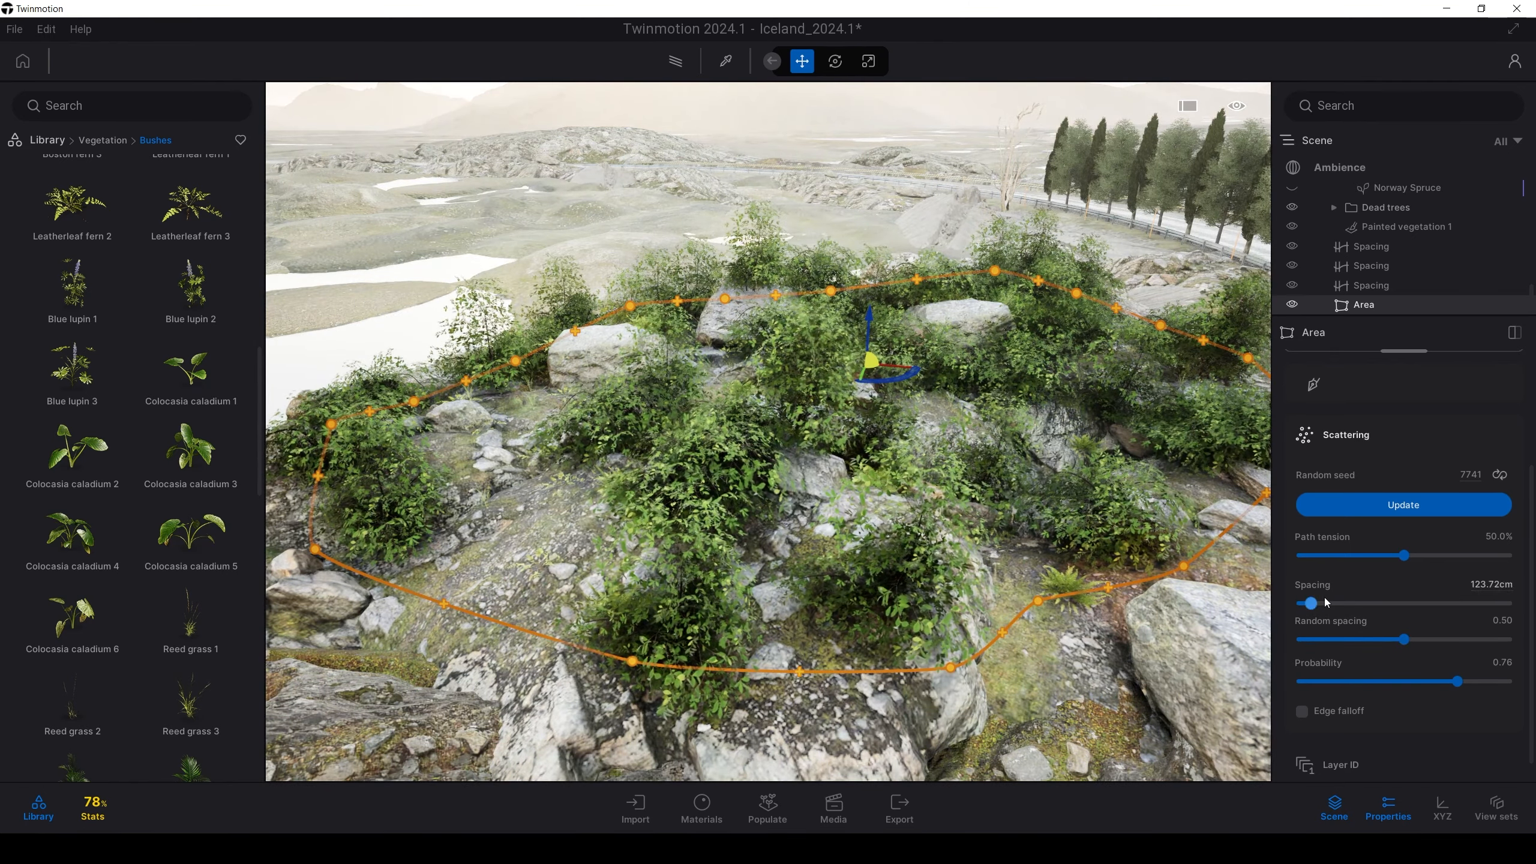
pyautogui.moveTo(1458, 680)
pyautogui.mouseDown()
pyautogui.moveTo(1374, 681)
pyautogui.moveTo(1445, 682)
pyautogui.mouseUp()
pyautogui.press('s')
pyautogui.moveTo(987, 534)
pyautogui.mouseDown(button='right')
pyautogui.moveTo(852, 524)
pyautogui.moveTo(974, 514)
pyautogui.mouseUp(button='right')
pyautogui.press('w')
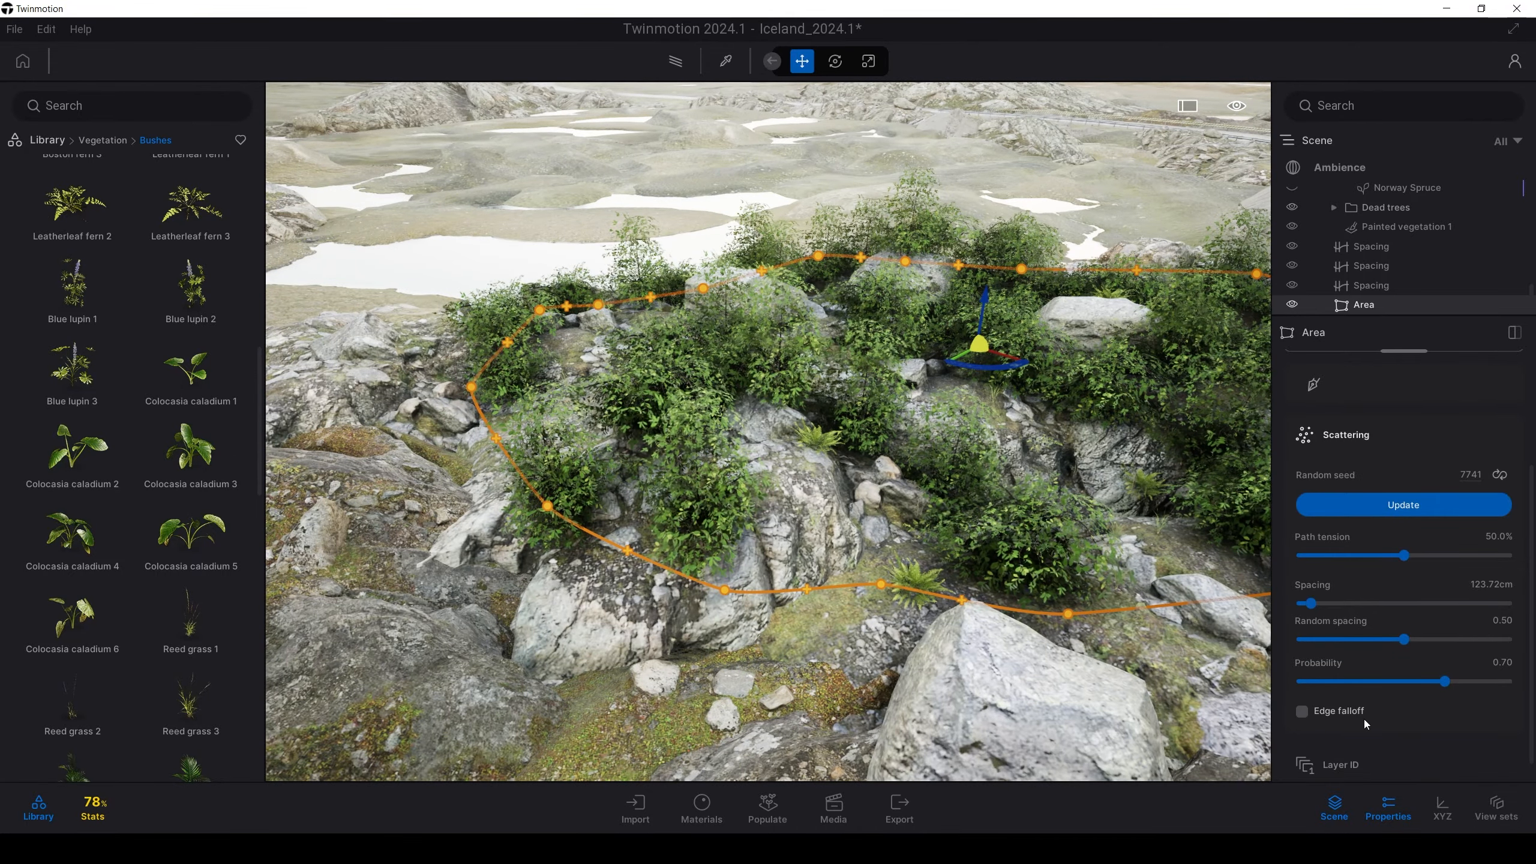
# Enable edge falloff on the bush area to thin vegetation toward its edges, about 141.61 cm
pyautogui.scroll(-1, 1363, 719)
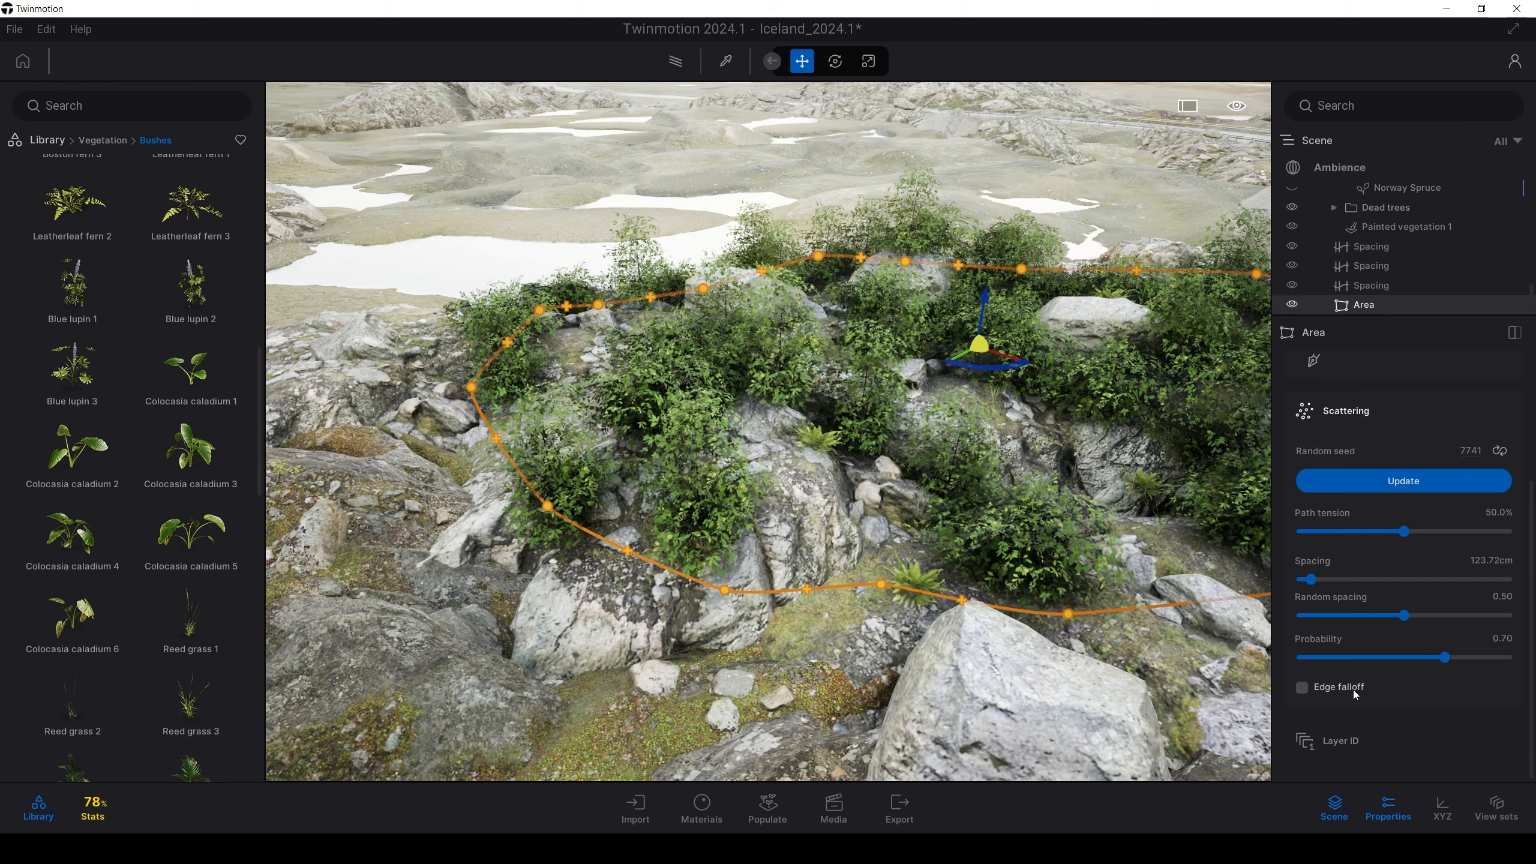
pyautogui.click(1312, 690)
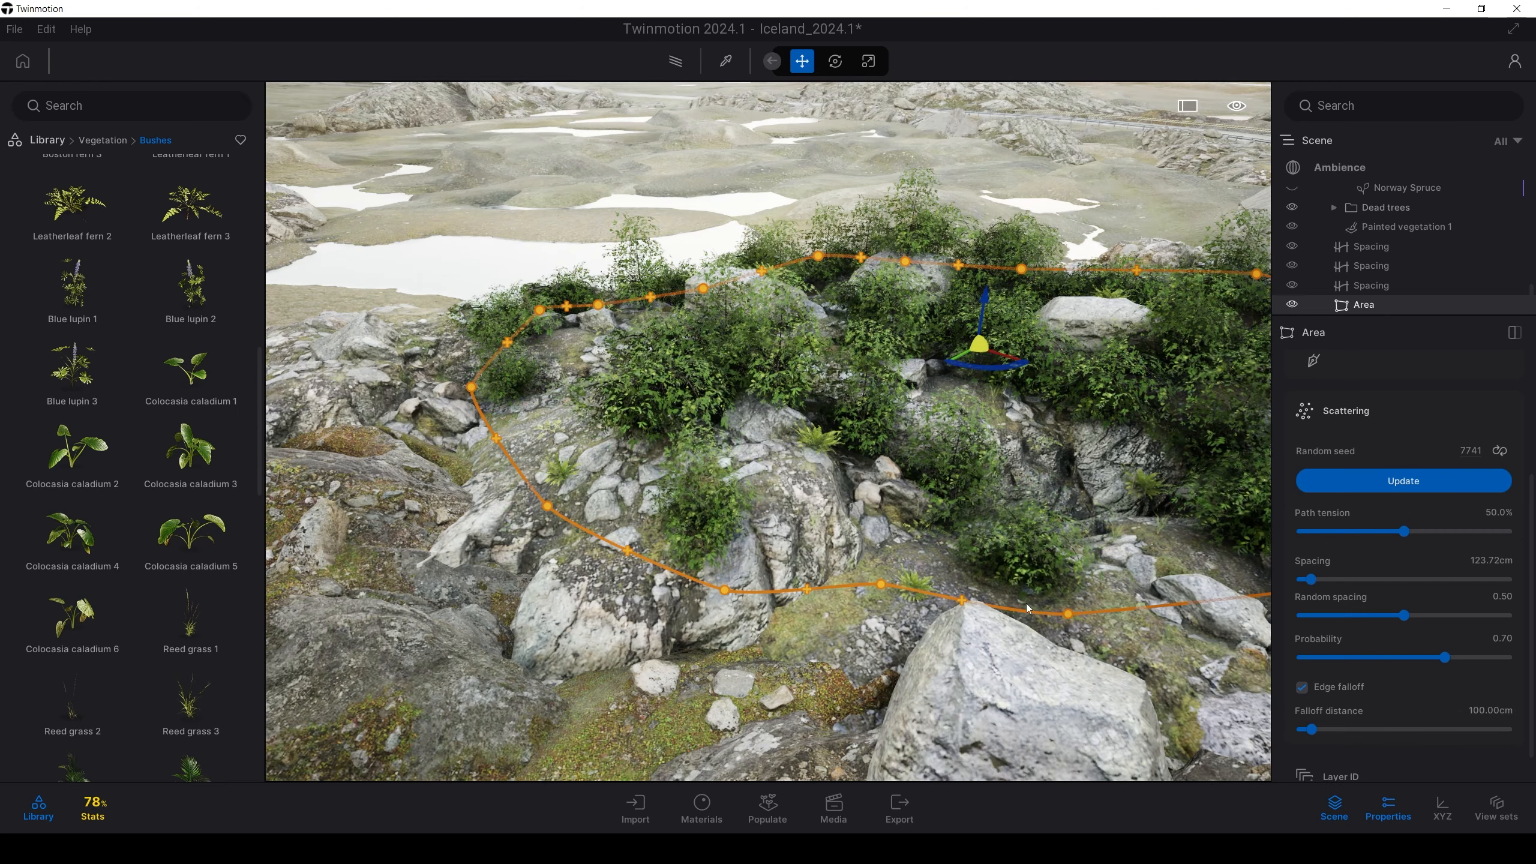
pyautogui.scroll(4, 606, 445)
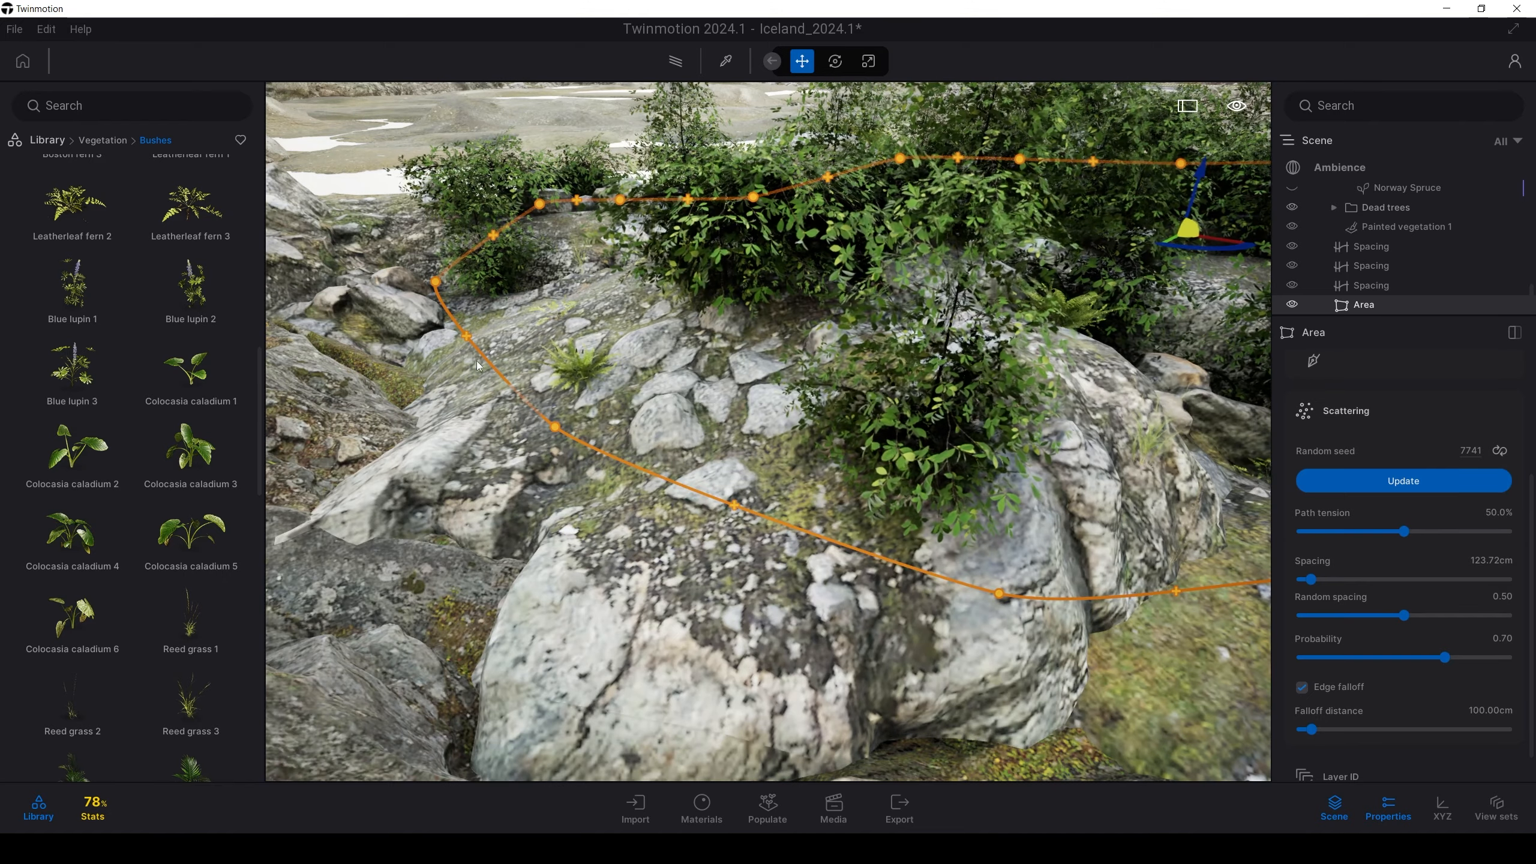
pyautogui.moveTo(701, 459); pyautogui.dragTo(1149, 418, button='right')
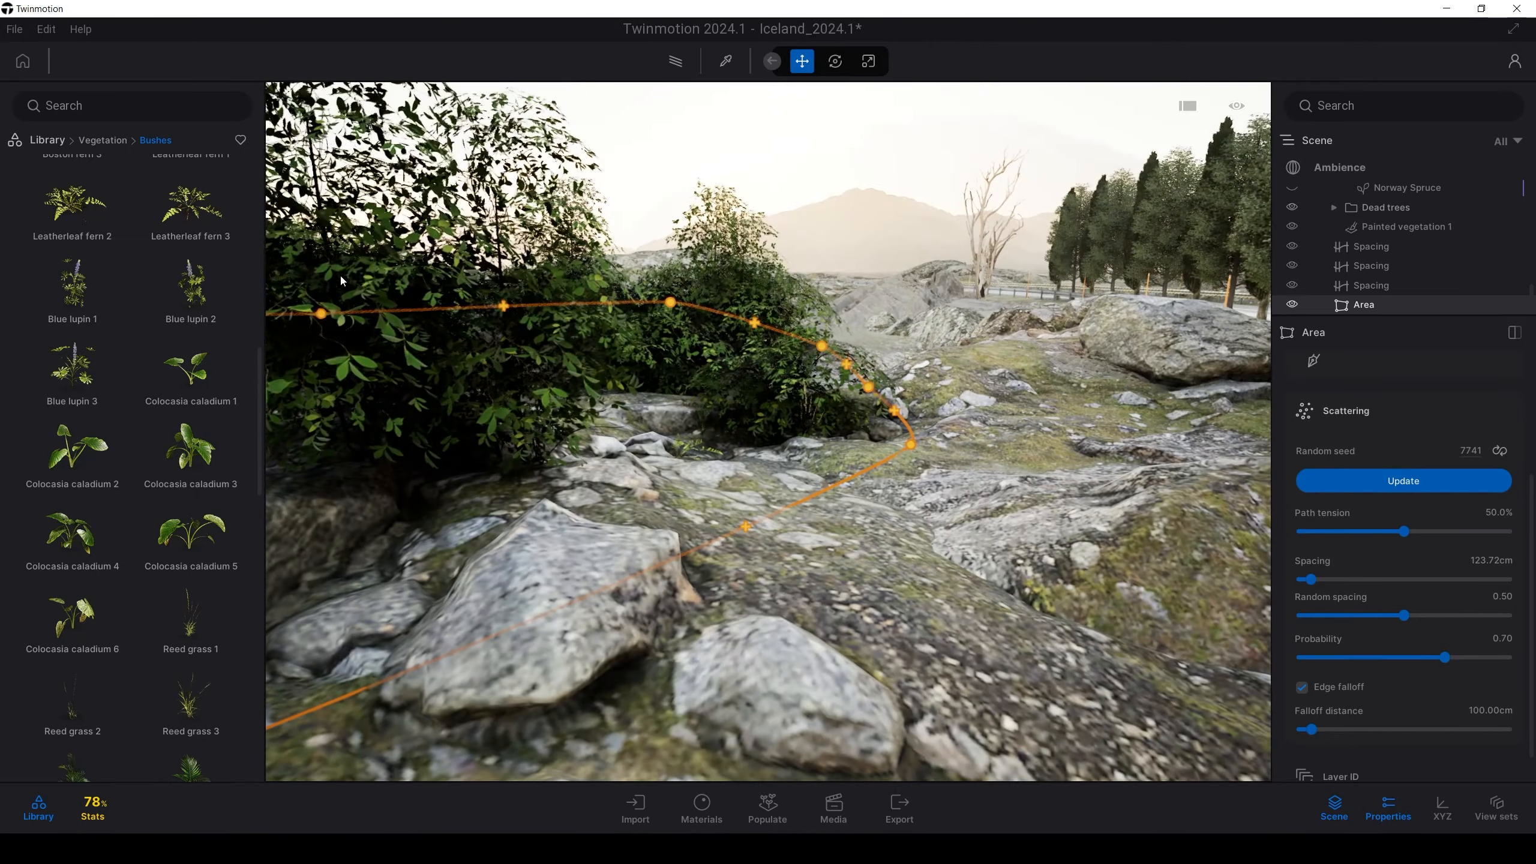
pyautogui.moveTo(786, 423); pyautogui.dragTo(738, 469, button='right')
pyautogui.moveTo(1311, 729)
pyautogui.mouseDown()
pyautogui.moveTo(1334, 727)
pyautogui.moveTo(1297, 729)
pyautogui.moveTo(1318, 726)
pyautogui.mouseUp()
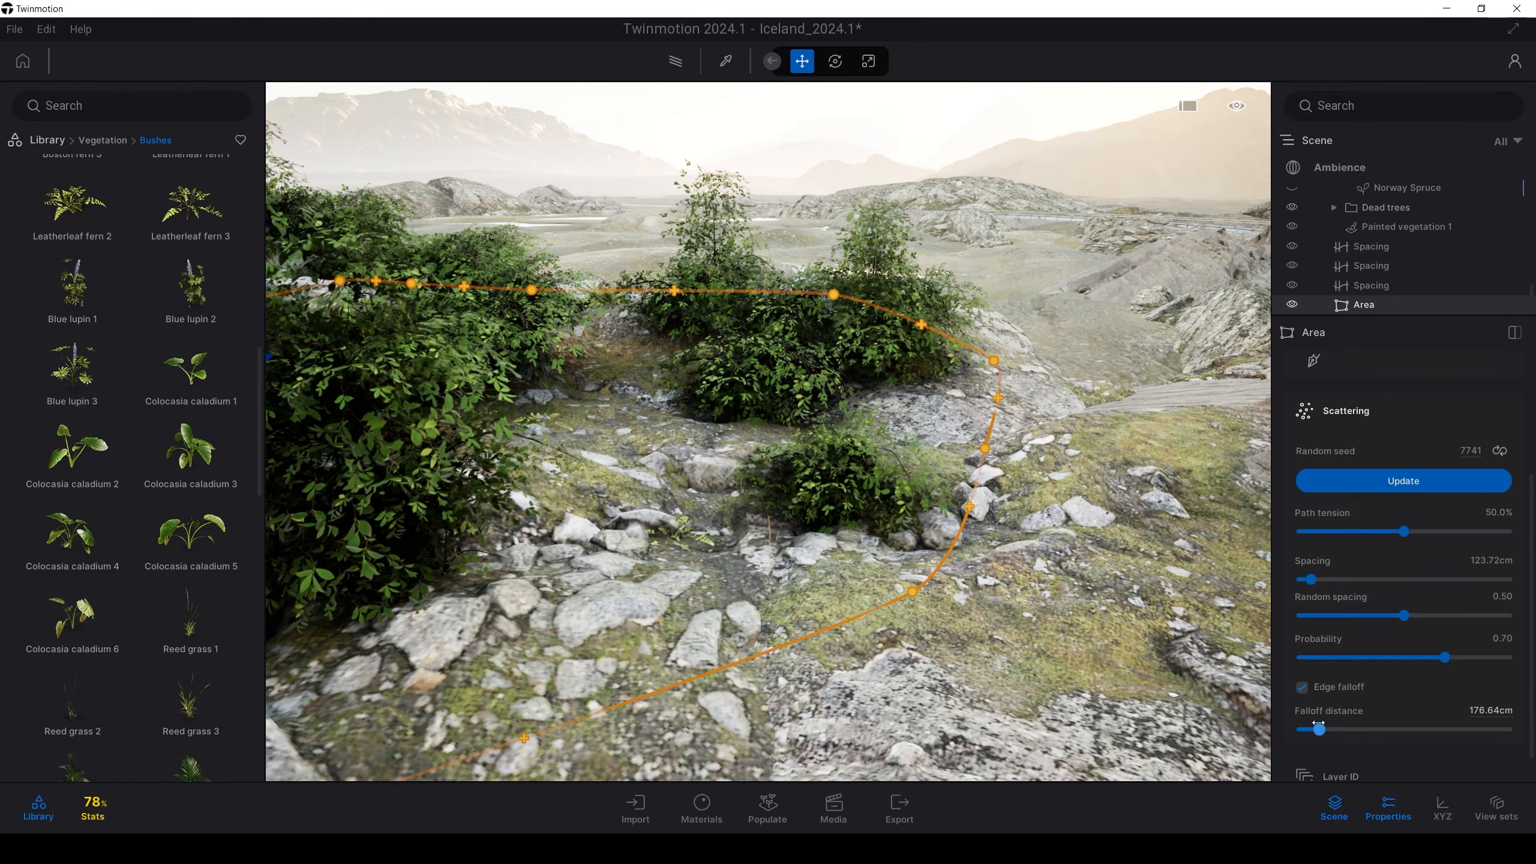
pyautogui.press('s')
pyautogui.moveTo(937, 410); pyautogui.dragTo(765, 438, button='right')
pyautogui.press('d')
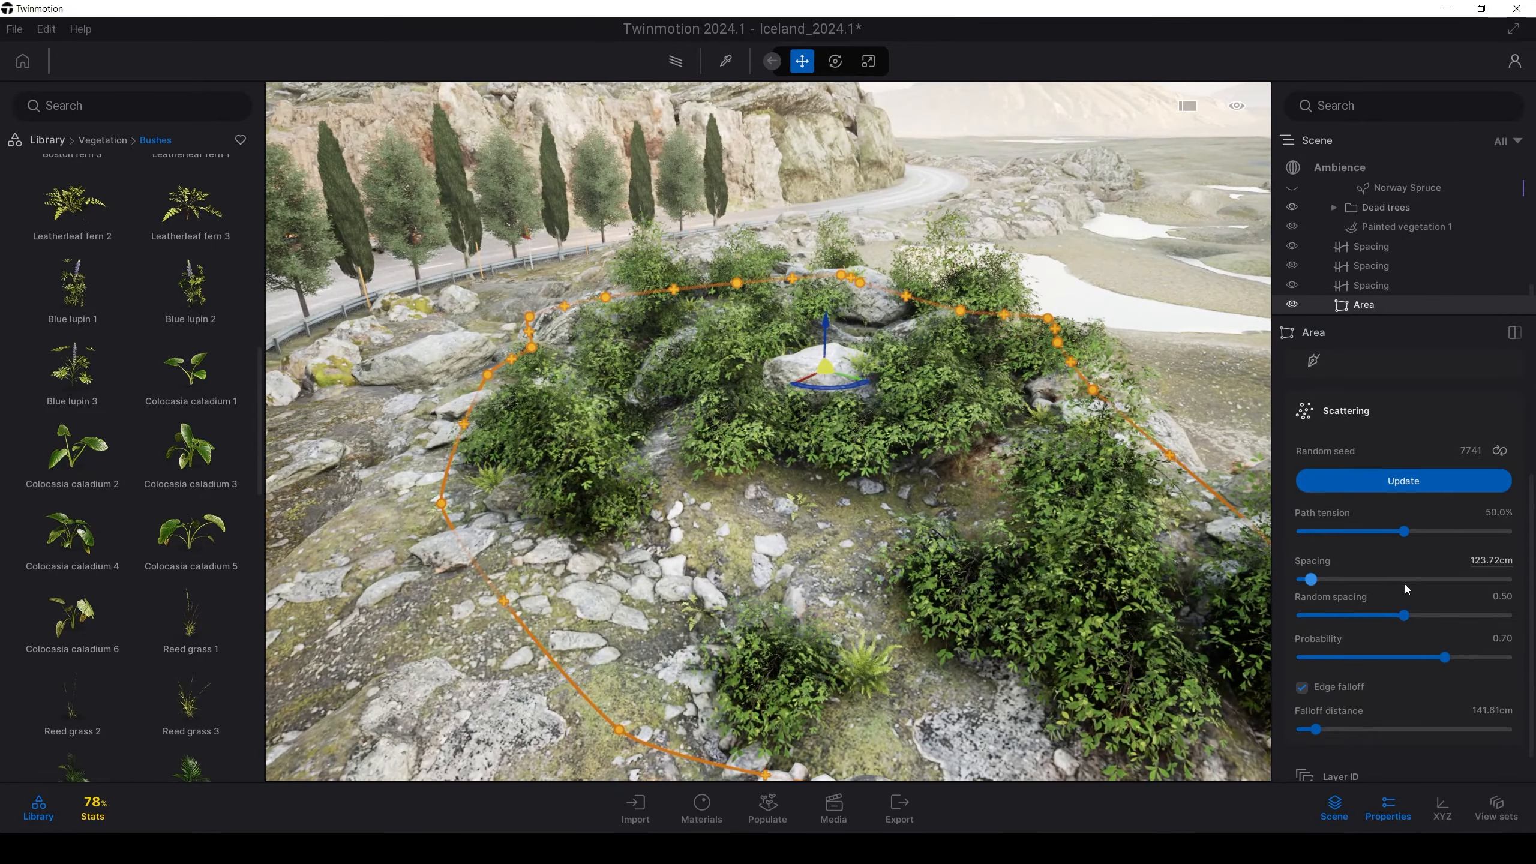
pyautogui.scroll(-1, 1404, 584)
pyautogui.scroll(2, 1403, 586)
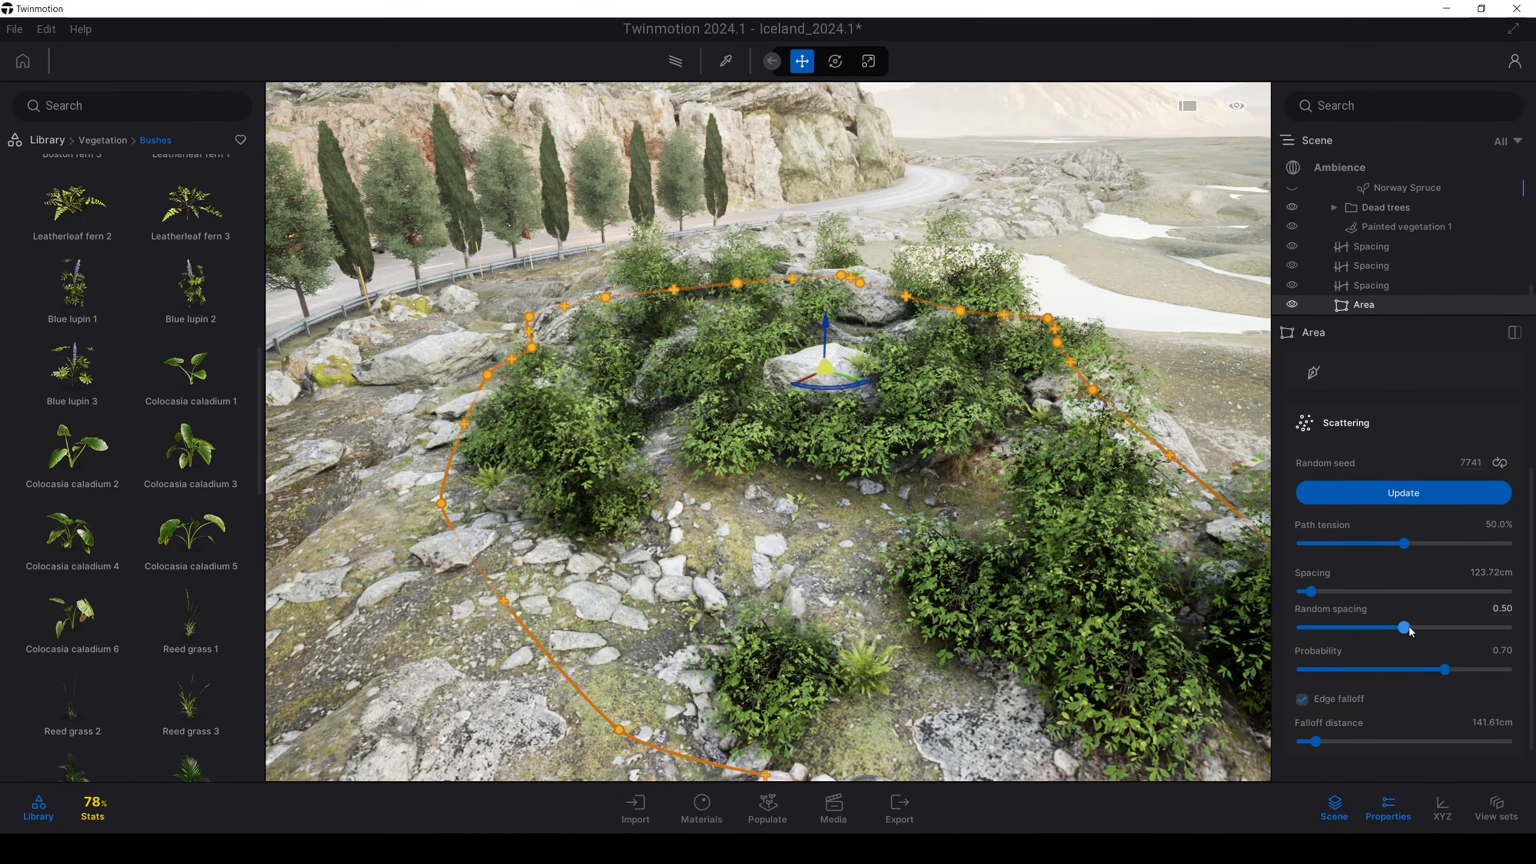
# Set the bushes' random spacing to 0.70 and random rotation to 0.19
pyautogui.moveTo(1404, 627); pyautogui.dragTo(1445, 627)
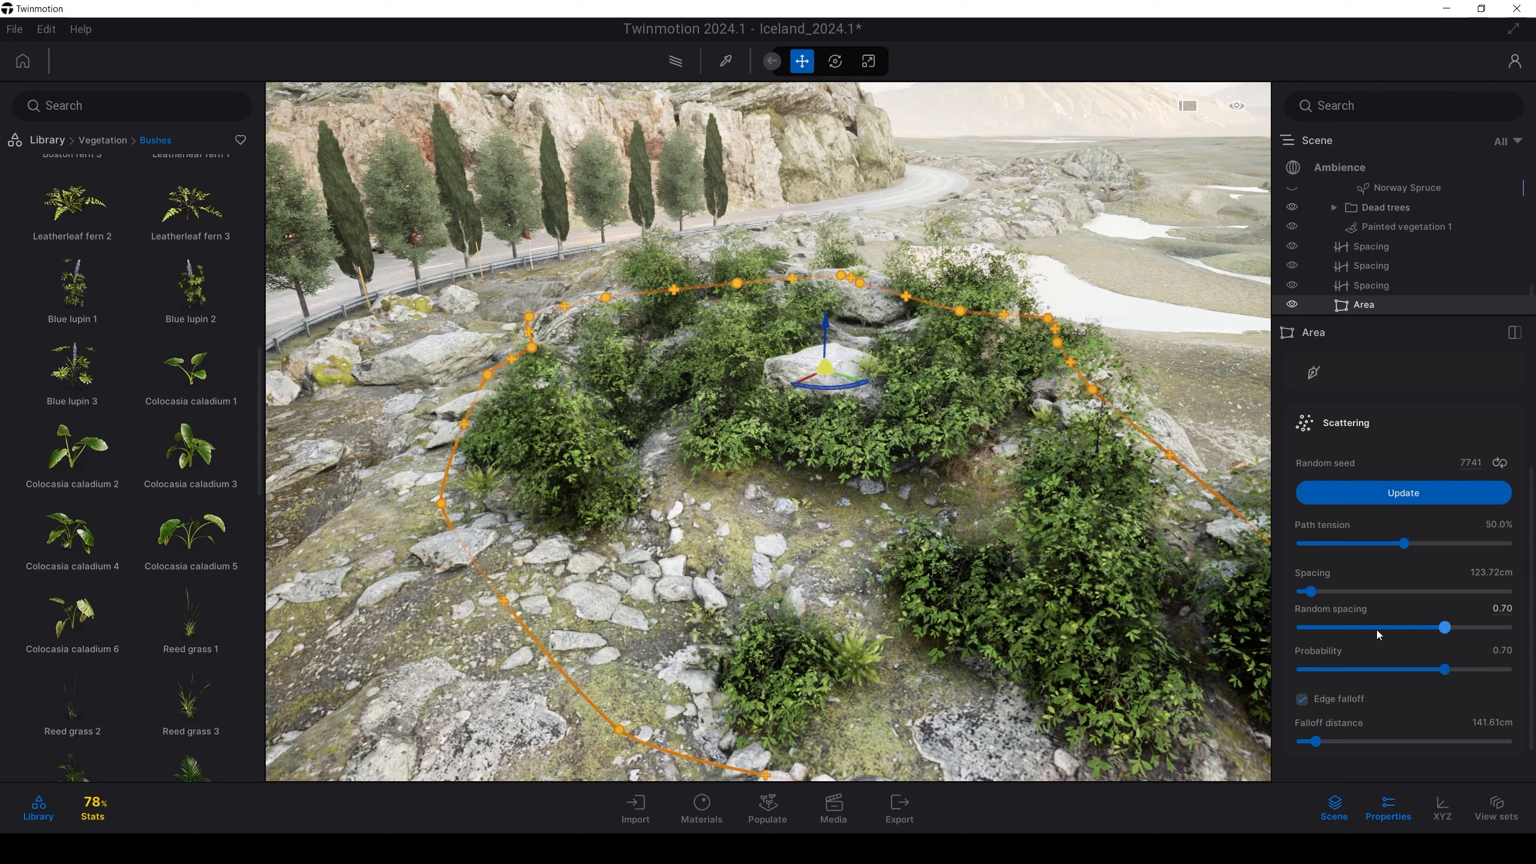
pyautogui.scroll(5, 1375, 630)
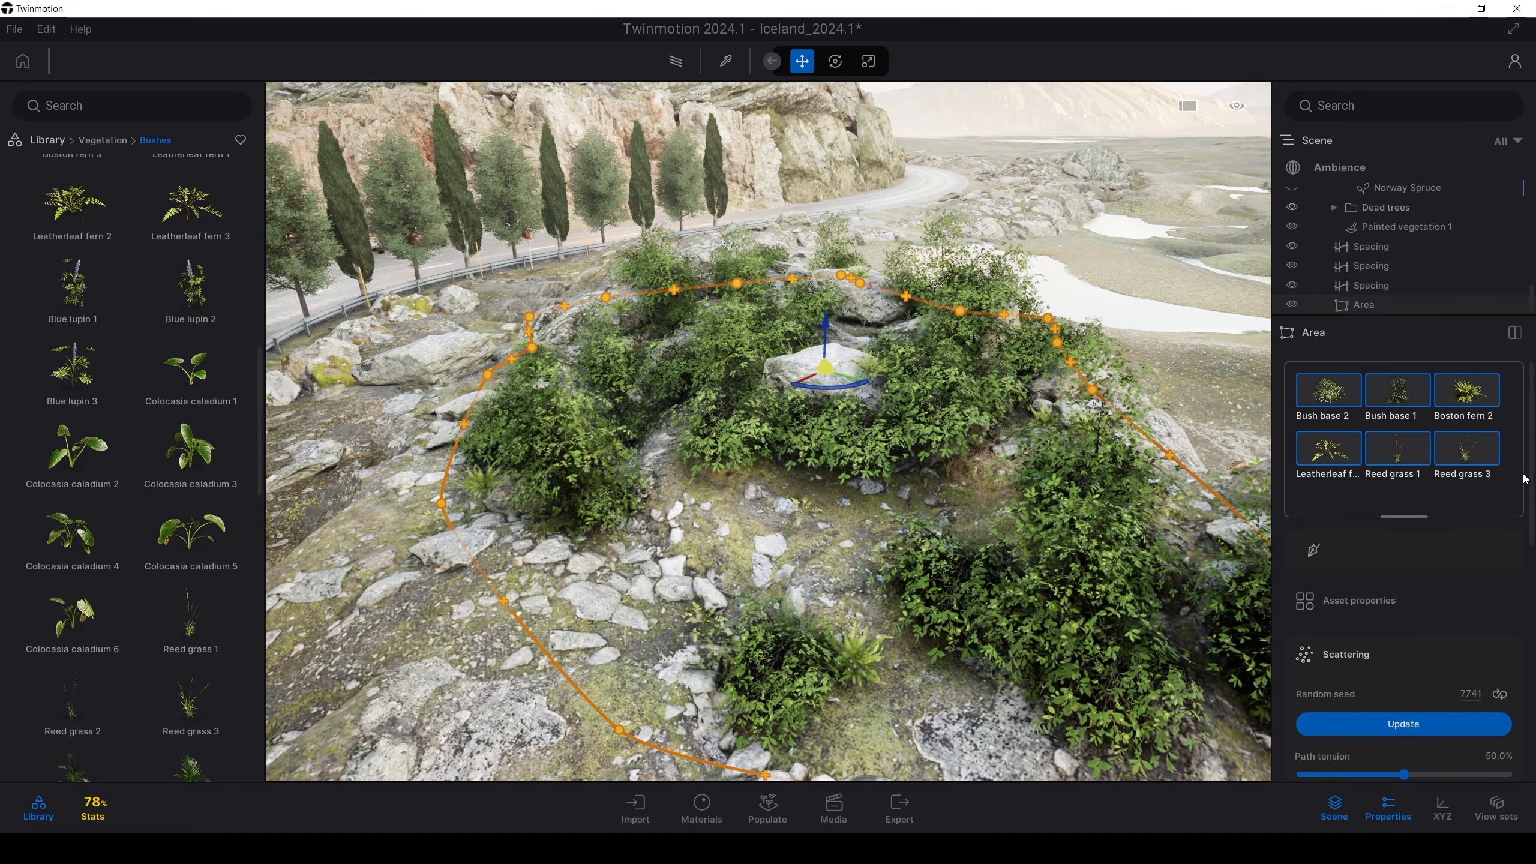
pyautogui.moveTo(1531, 481); pyautogui.dragTo(1521, 673)
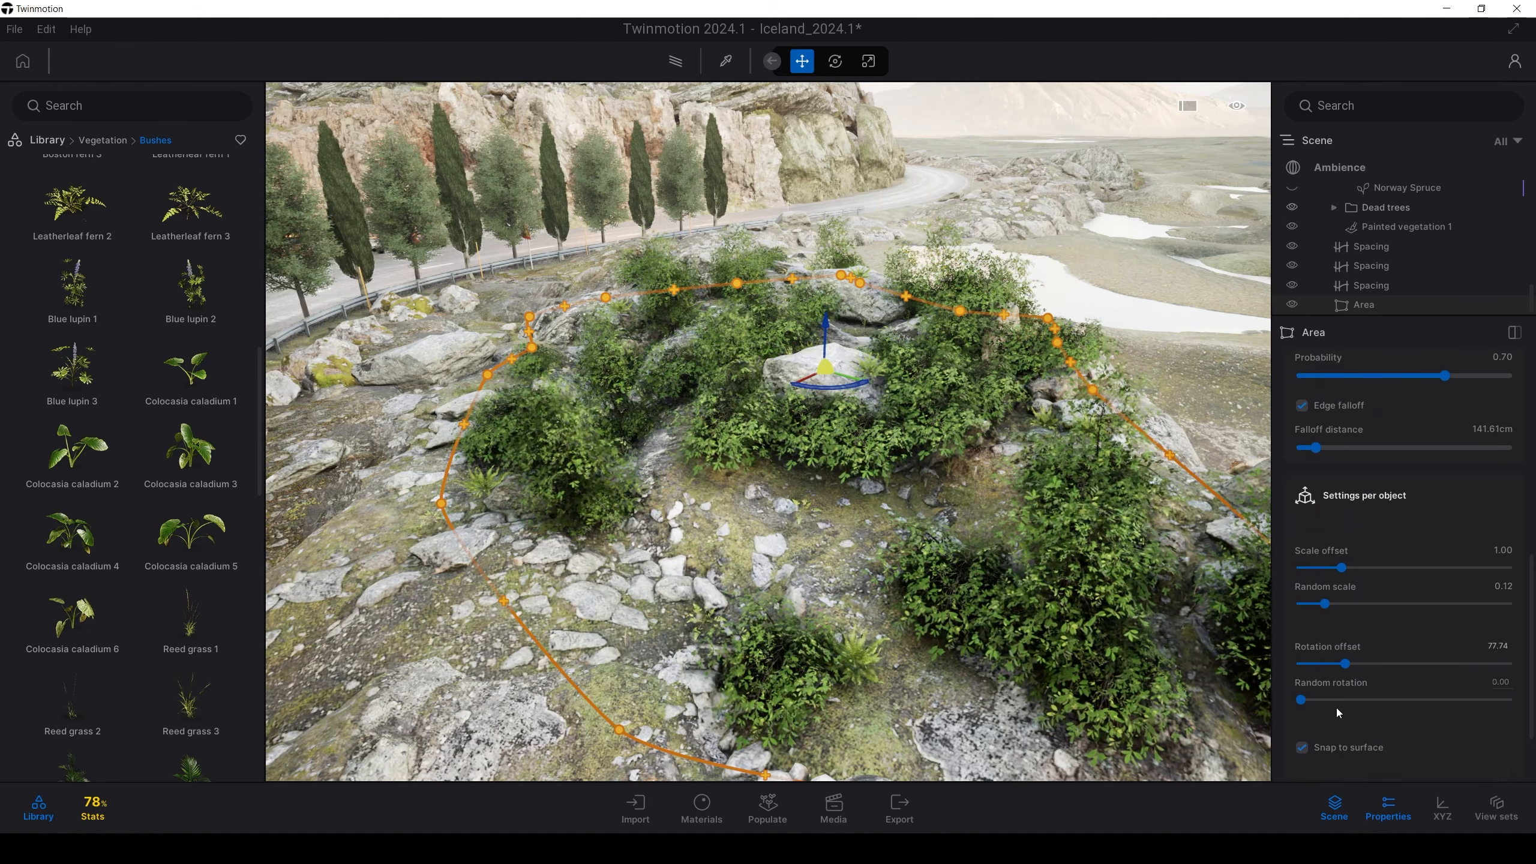
pyautogui.moveTo(1332, 704); pyautogui.dragTo(1342, 701)
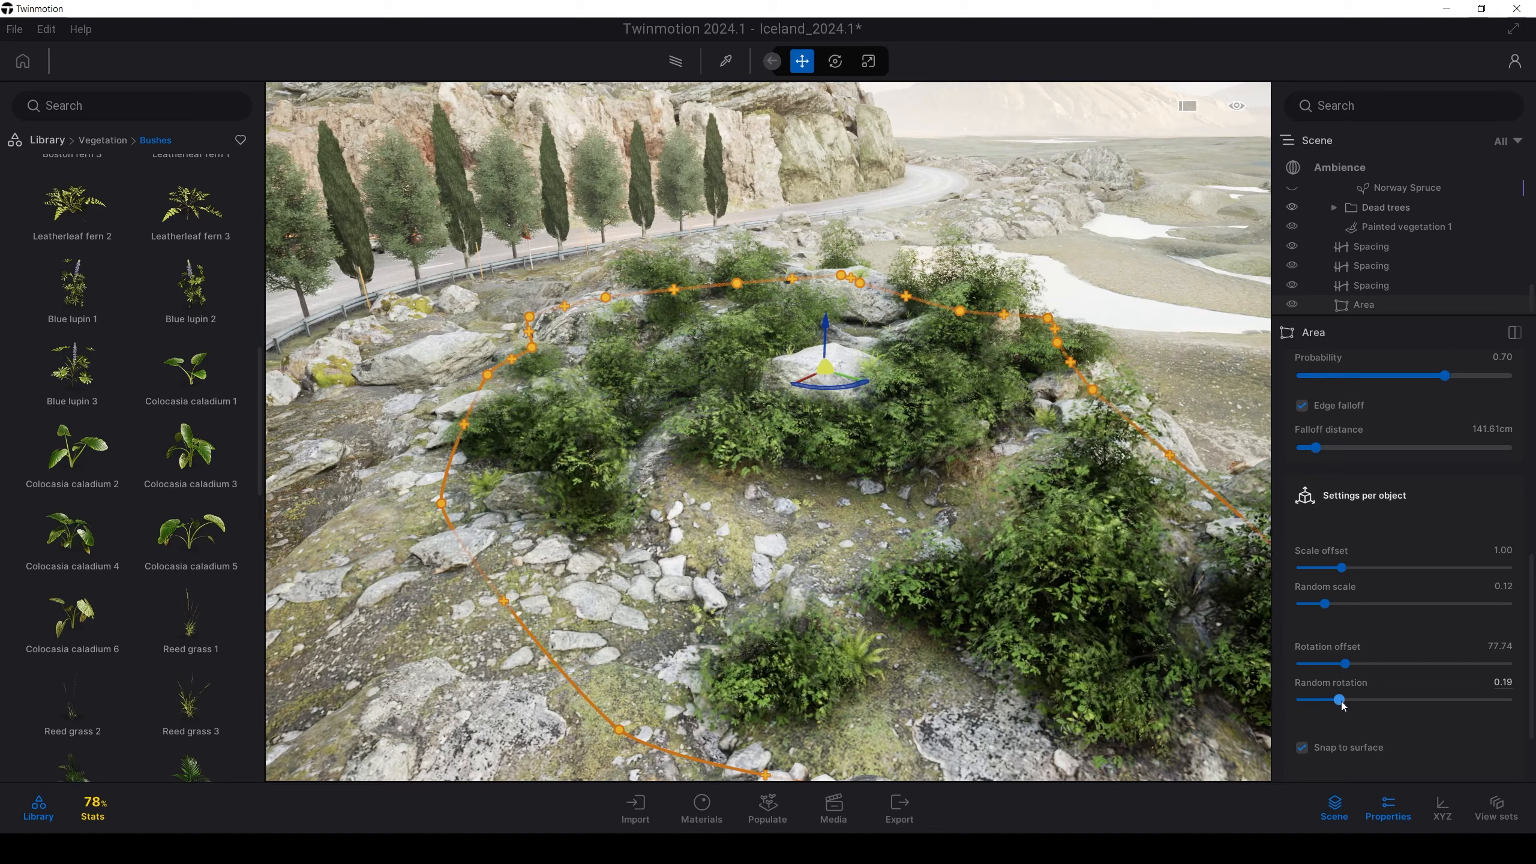
pyautogui.moveTo(980, 448)
pyautogui.mouseDown(button='right')
pyautogui.moveTo(1101, 478)
pyautogui.moveTo(1058, 472)
pyautogui.moveTo(1089, 460)
pyautogui.moveTo(1052, 430)
pyautogui.moveTo(1005, 431)
pyautogui.mouseUp(button='right')
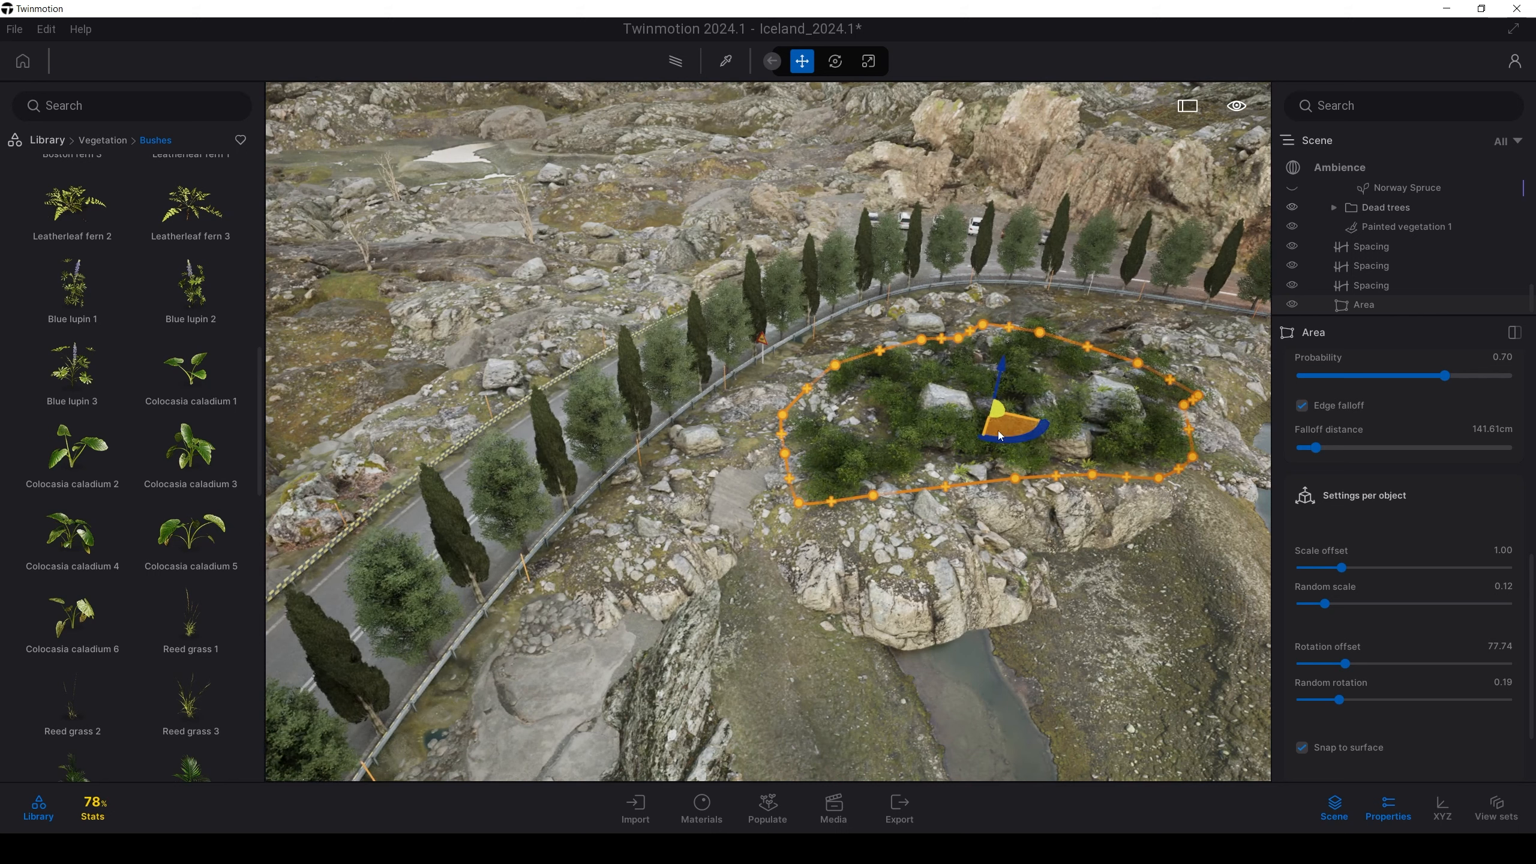
# Move the bush area left and down the terrain, then lift it to a height of about 393
pyautogui.moveTo(990, 434); pyautogui.dragTo(865, 497)
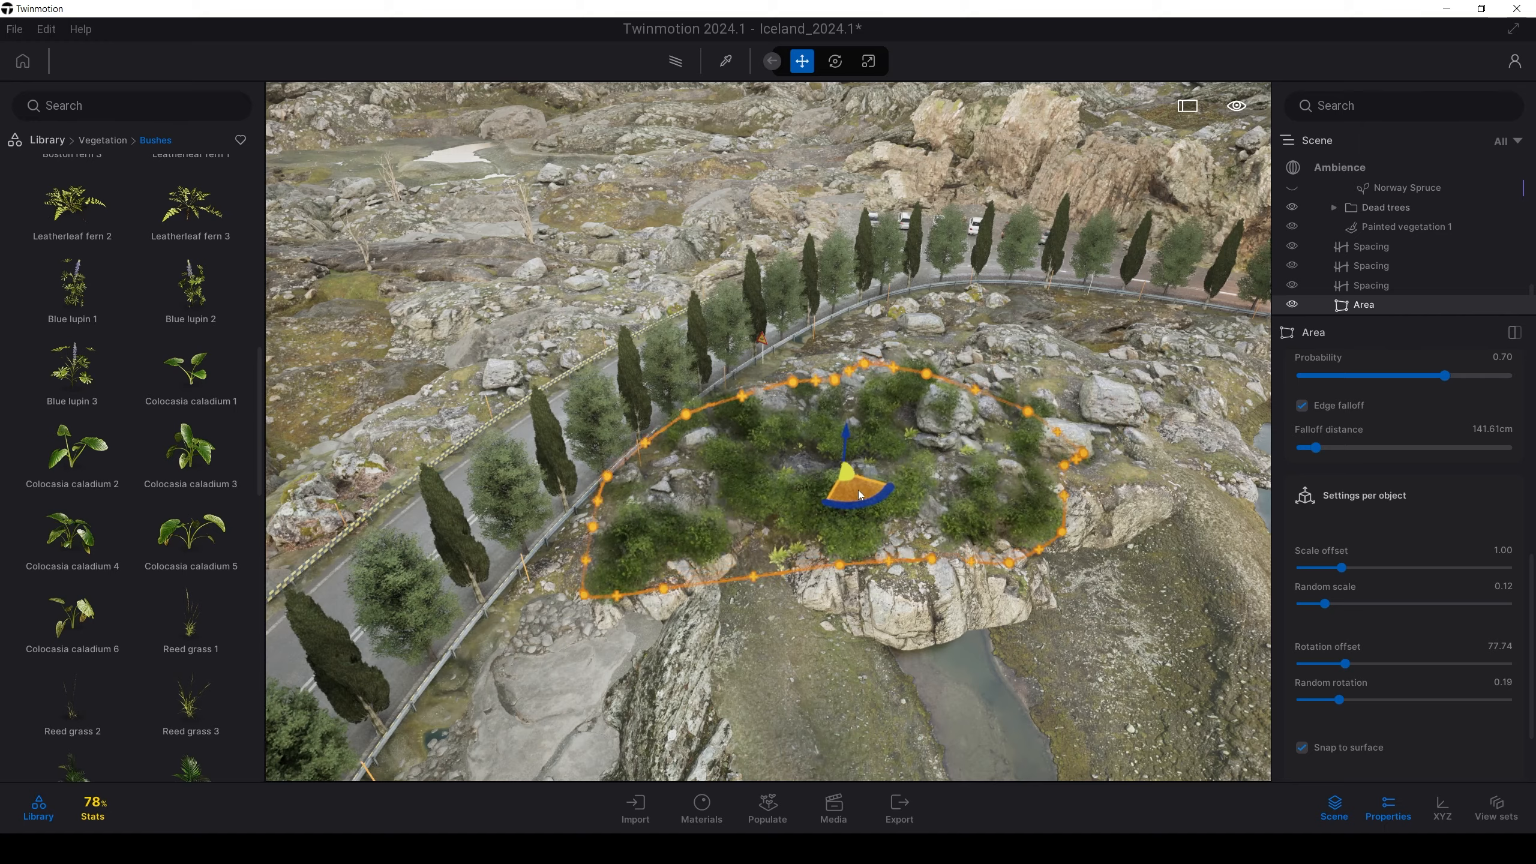
pyautogui.moveTo(861, 545); pyautogui.dragTo(861, 505, button='right')
pyautogui.press('q')
pyautogui.press('q')
pyautogui.press('w')
pyautogui.press('e')
pyautogui.scroll(8, 1392, 564)
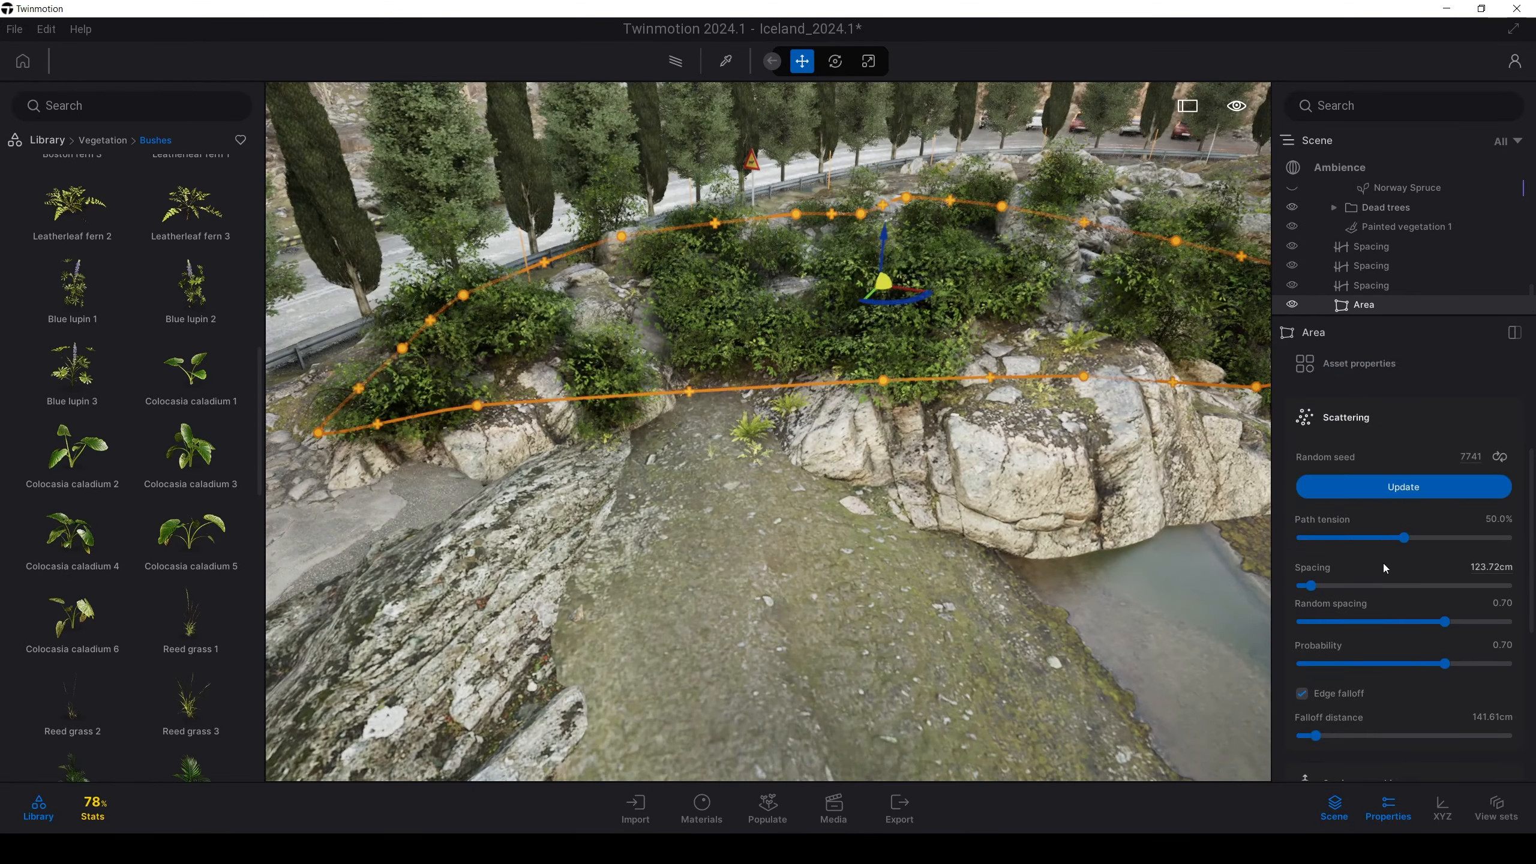
pyautogui.scroll(-10, 1375, 567)
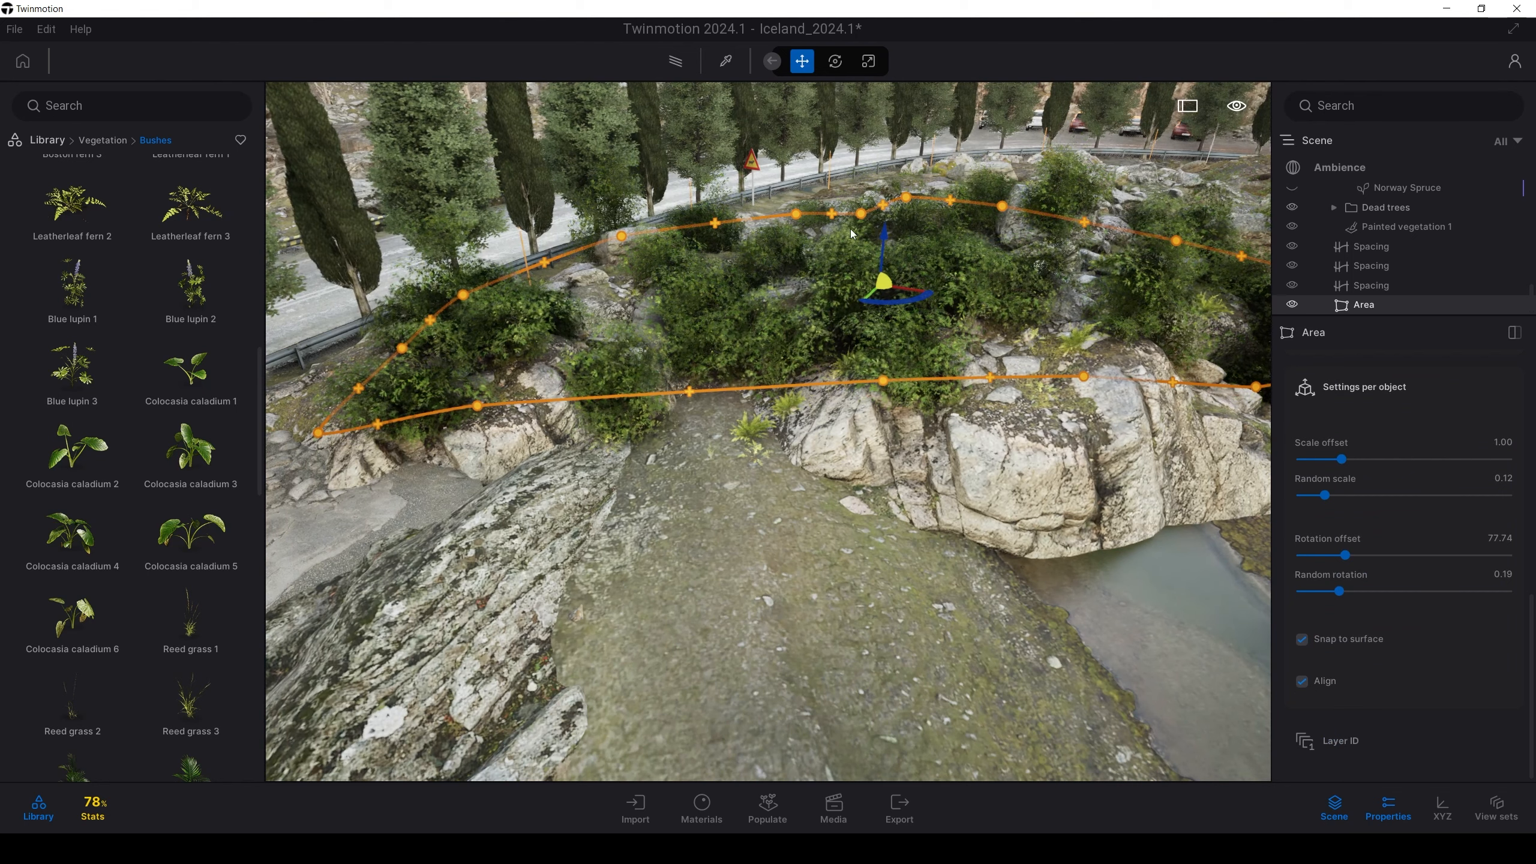
pyautogui.scroll(-2, 892, 279)
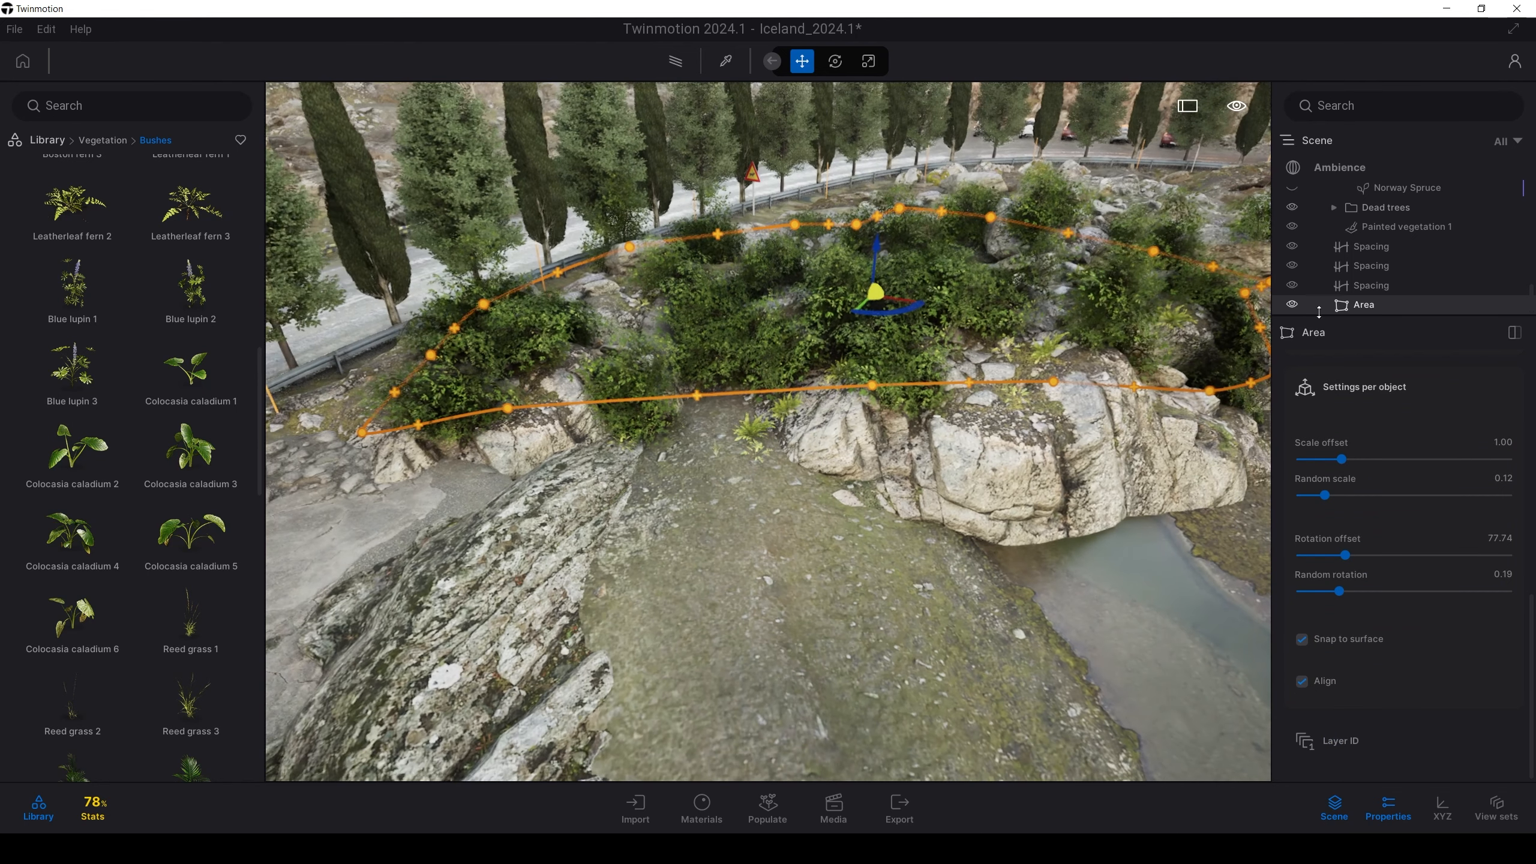
pyautogui.moveTo(877, 254); pyautogui.dragTo(886, 109)
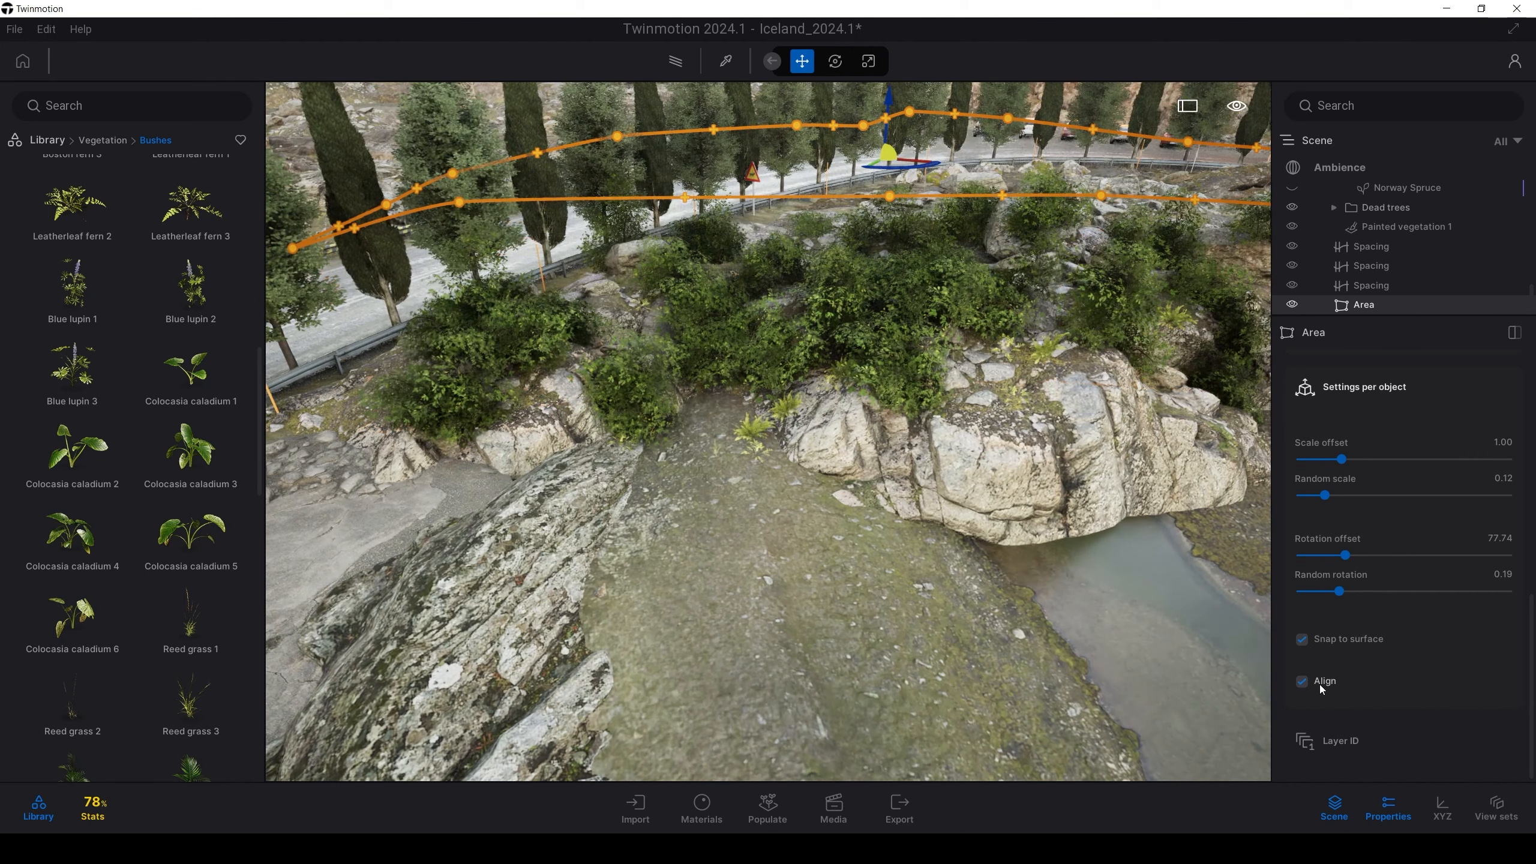
pyautogui.click(1320, 685)
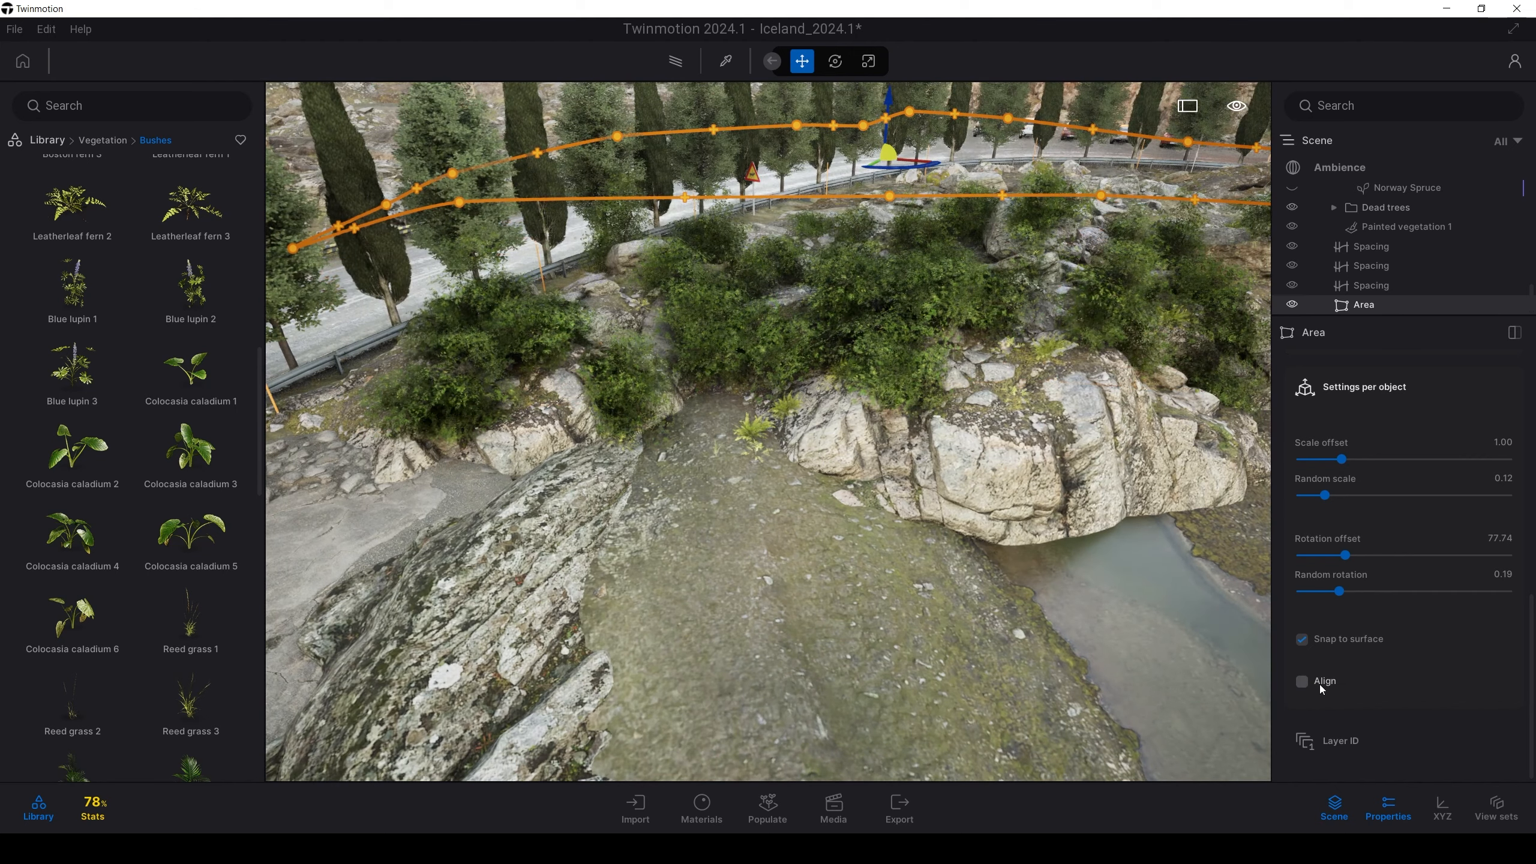
pyautogui.click(1330, 644)
pyautogui.click(1329, 644)
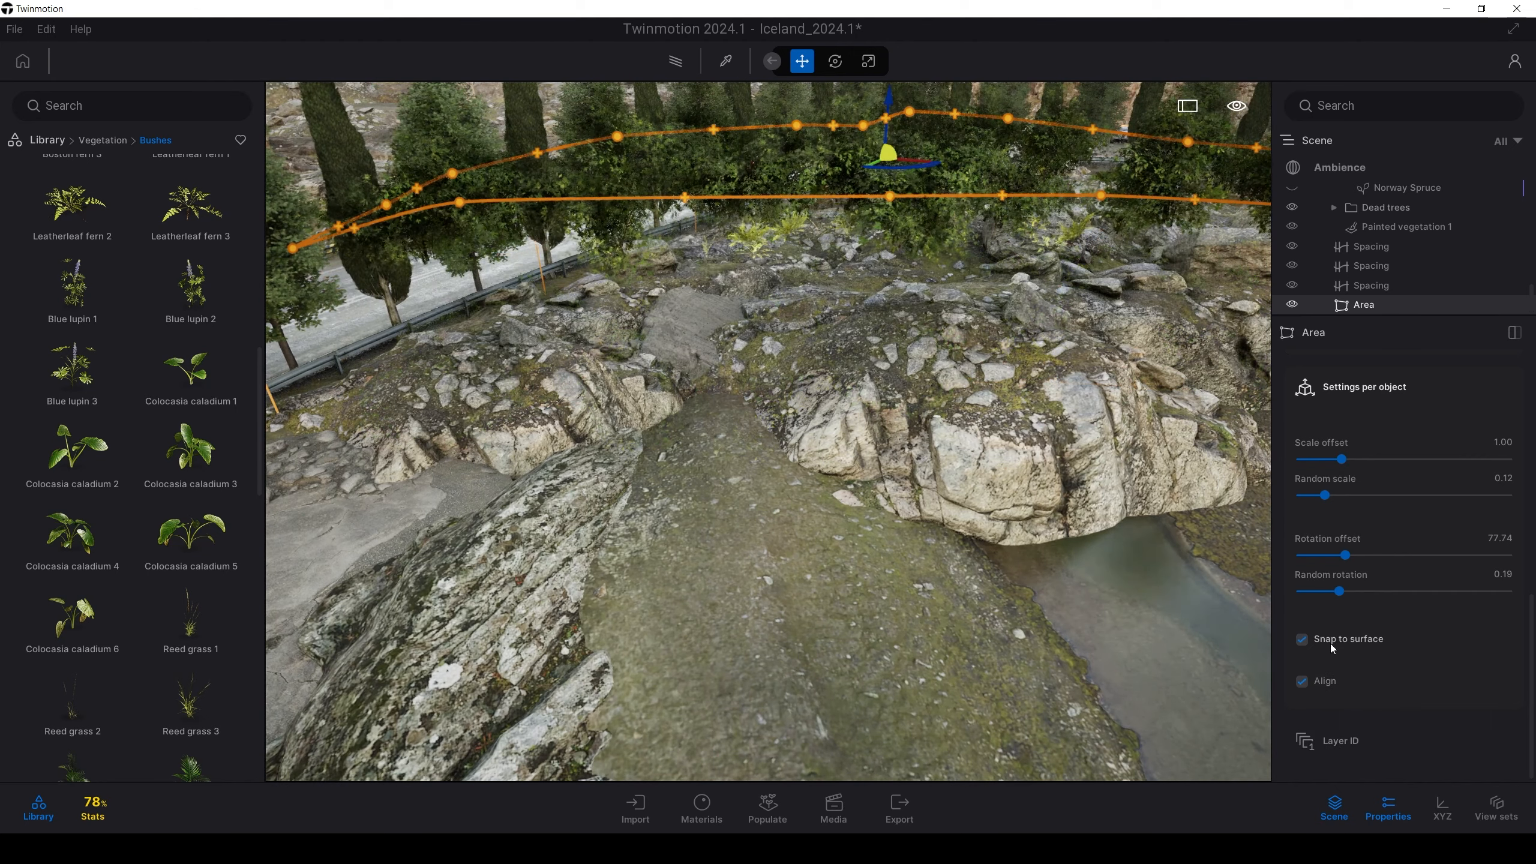
pyautogui.click(1329, 644)
pyautogui.click(1329, 644)
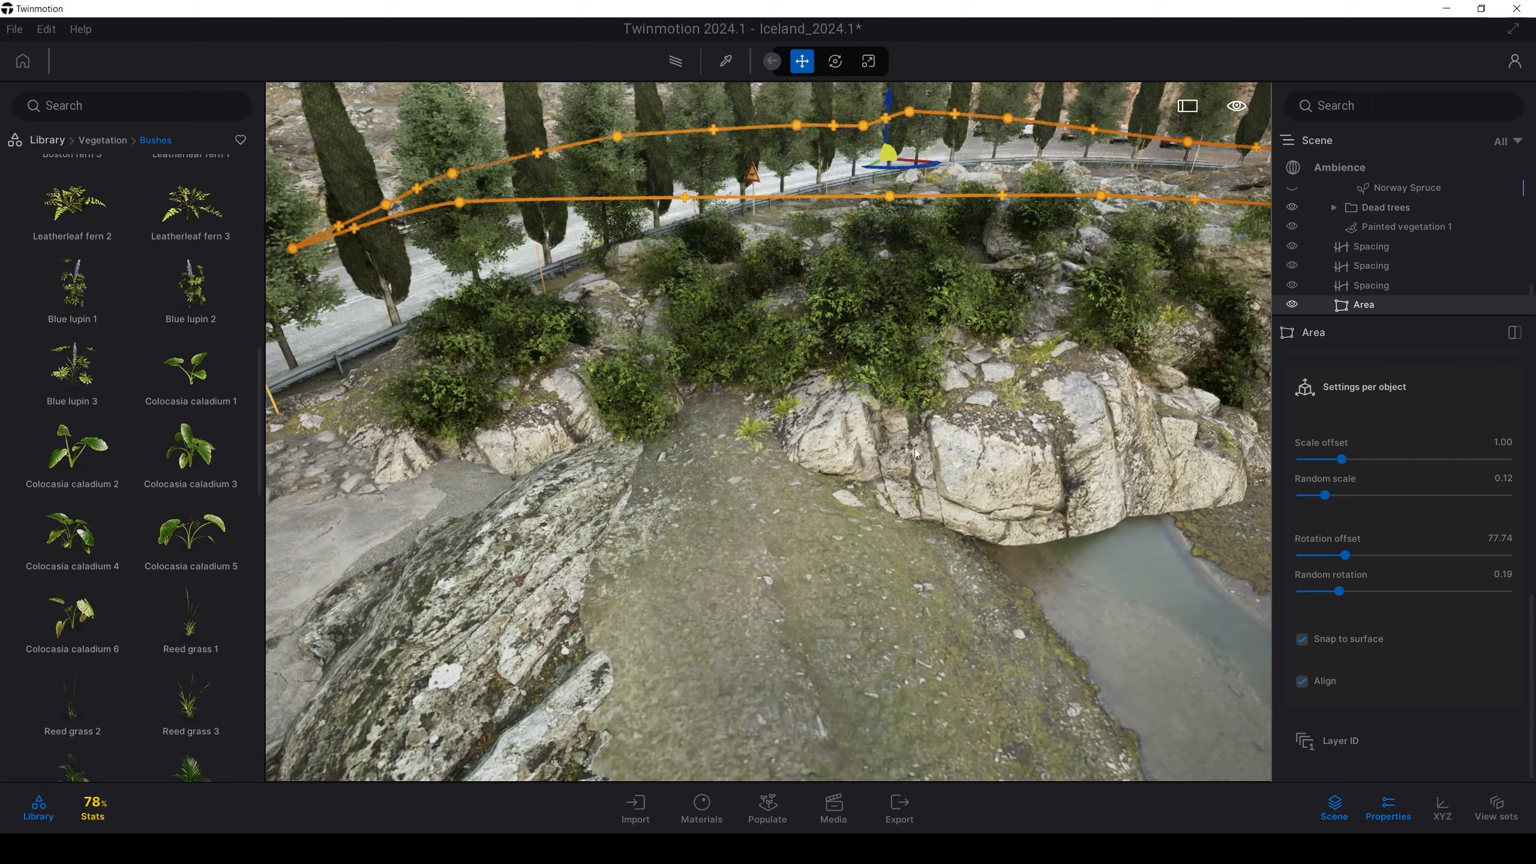
pyautogui.press('e')
pyautogui.press('e')
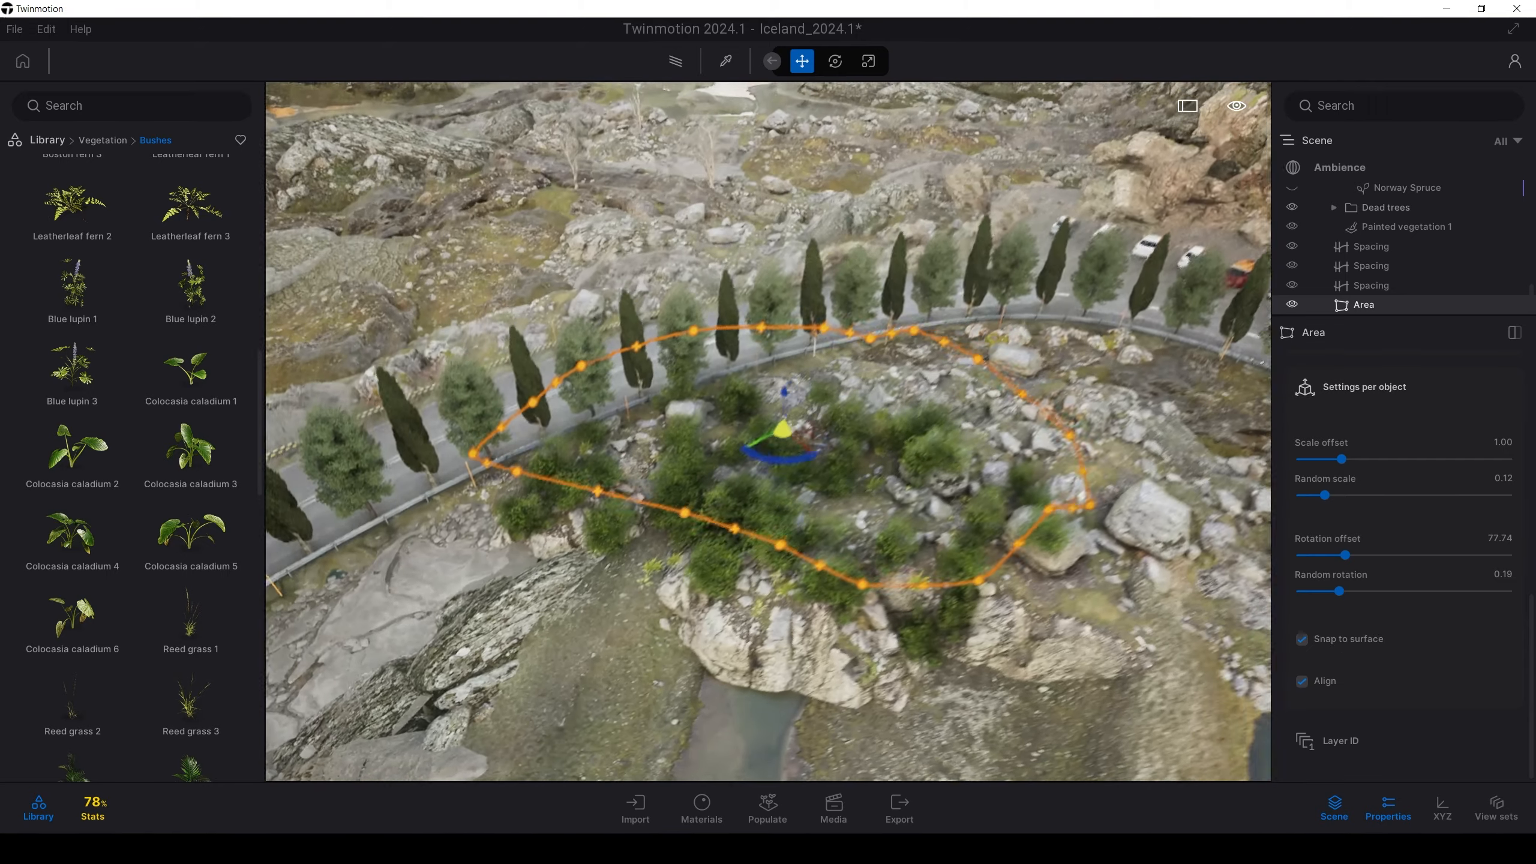
pyautogui.press('e')
pyautogui.moveTo(729, 383); pyautogui.dragTo(835, 400, button='right')
# Make one copy of the bush Area and place it near the road
pyautogui.keyDown('alt'); pyautogui.moveTo(675, 418); pyautogui.dragTo(936, 416); pyautogui.keyUp('alt')
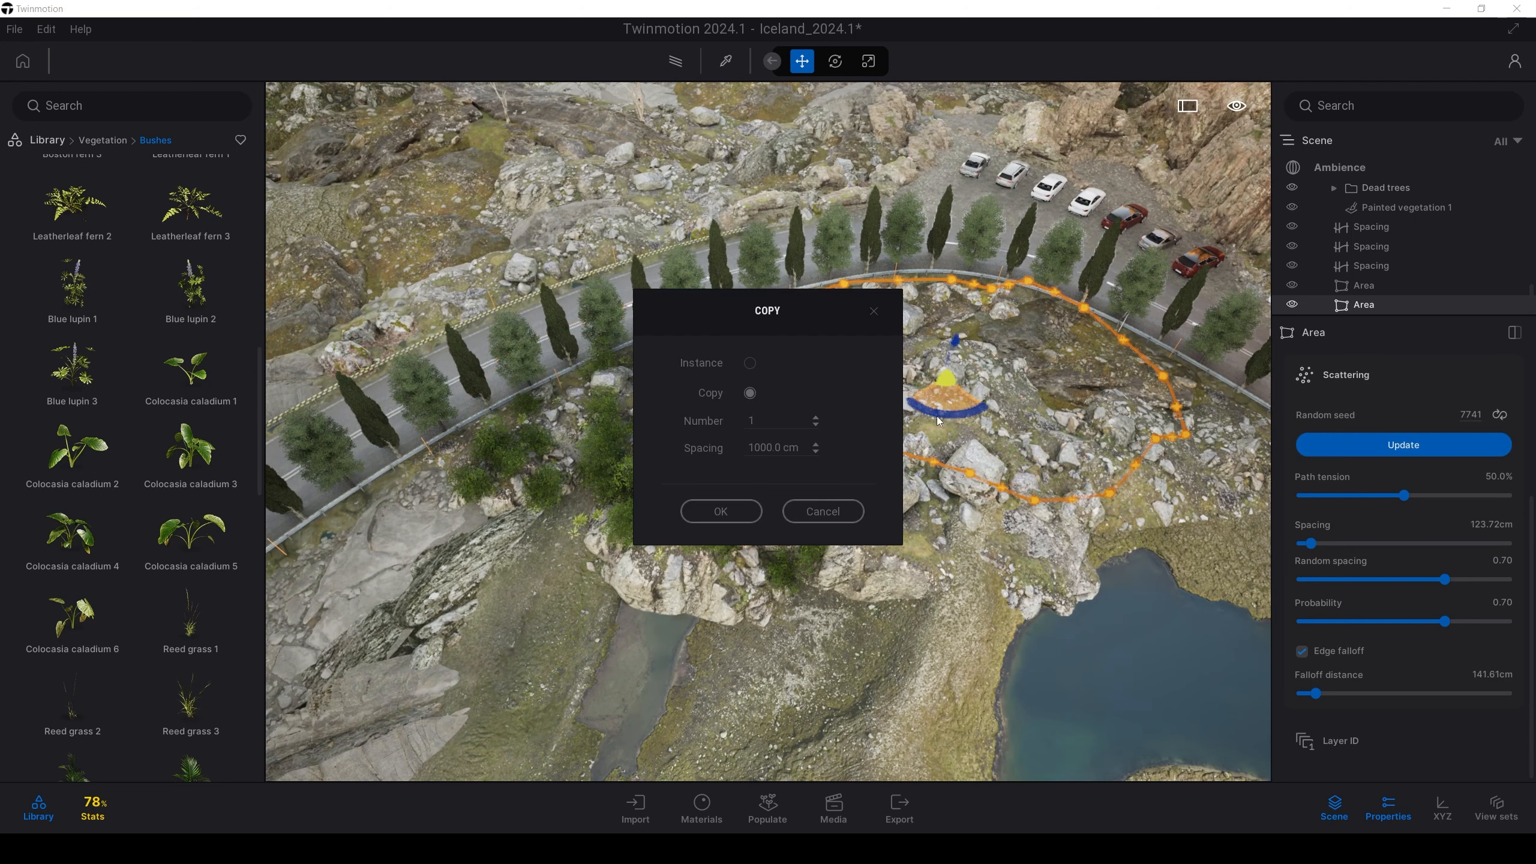
pyautogui.click(750, 510)
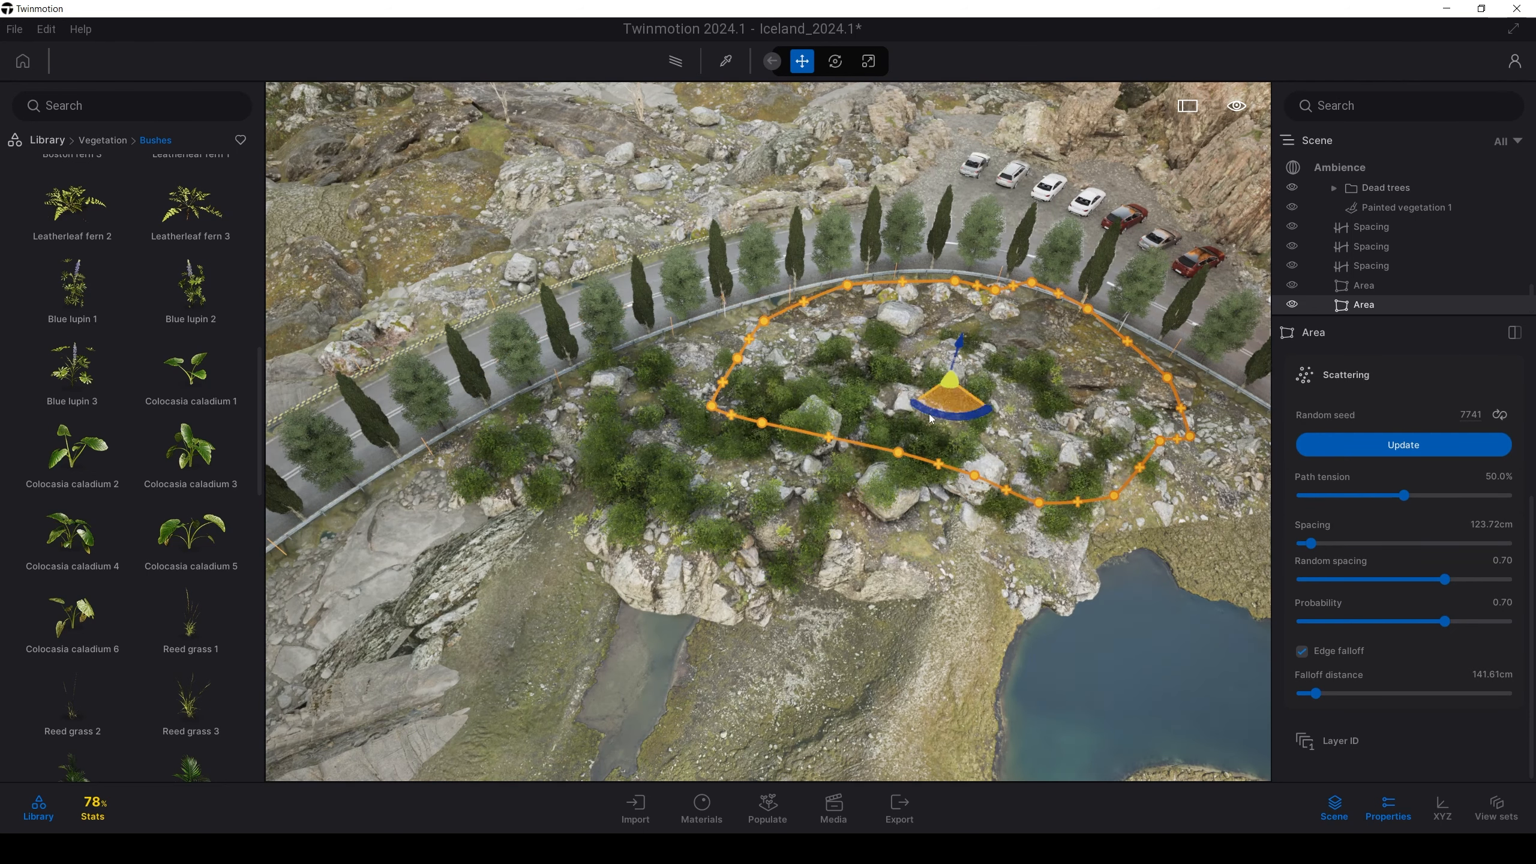
pyautogui.moveTo(946, 395); pyautogui.dragTo(925, 351)
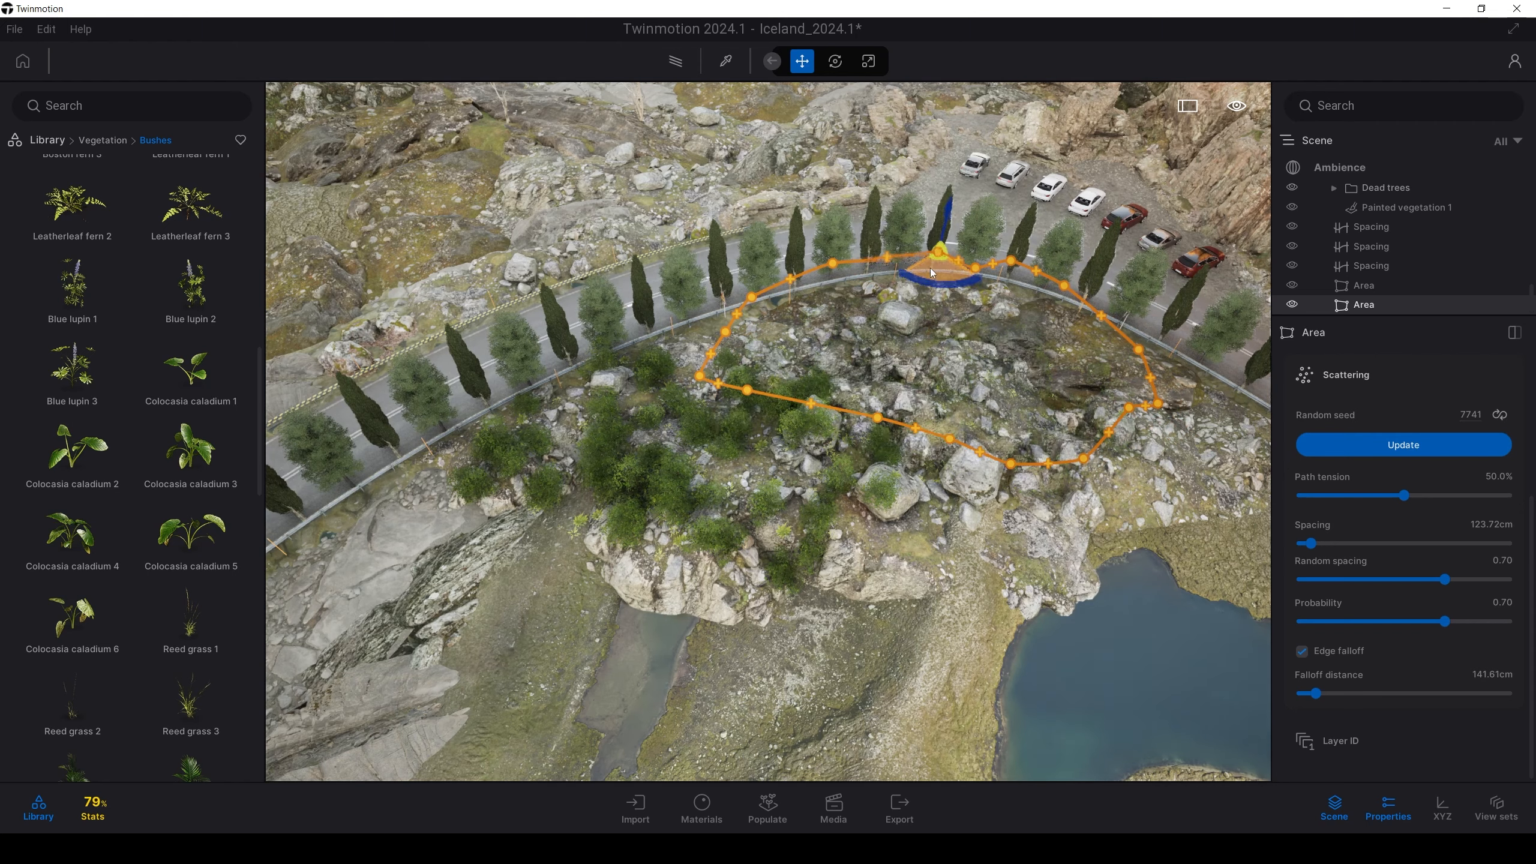
# Duplicate the roadside tree Spacing path and raise the copy above the road
pyautogui.moveTo(906, 363); pyautogui.dragTo(894, 374, button='right')
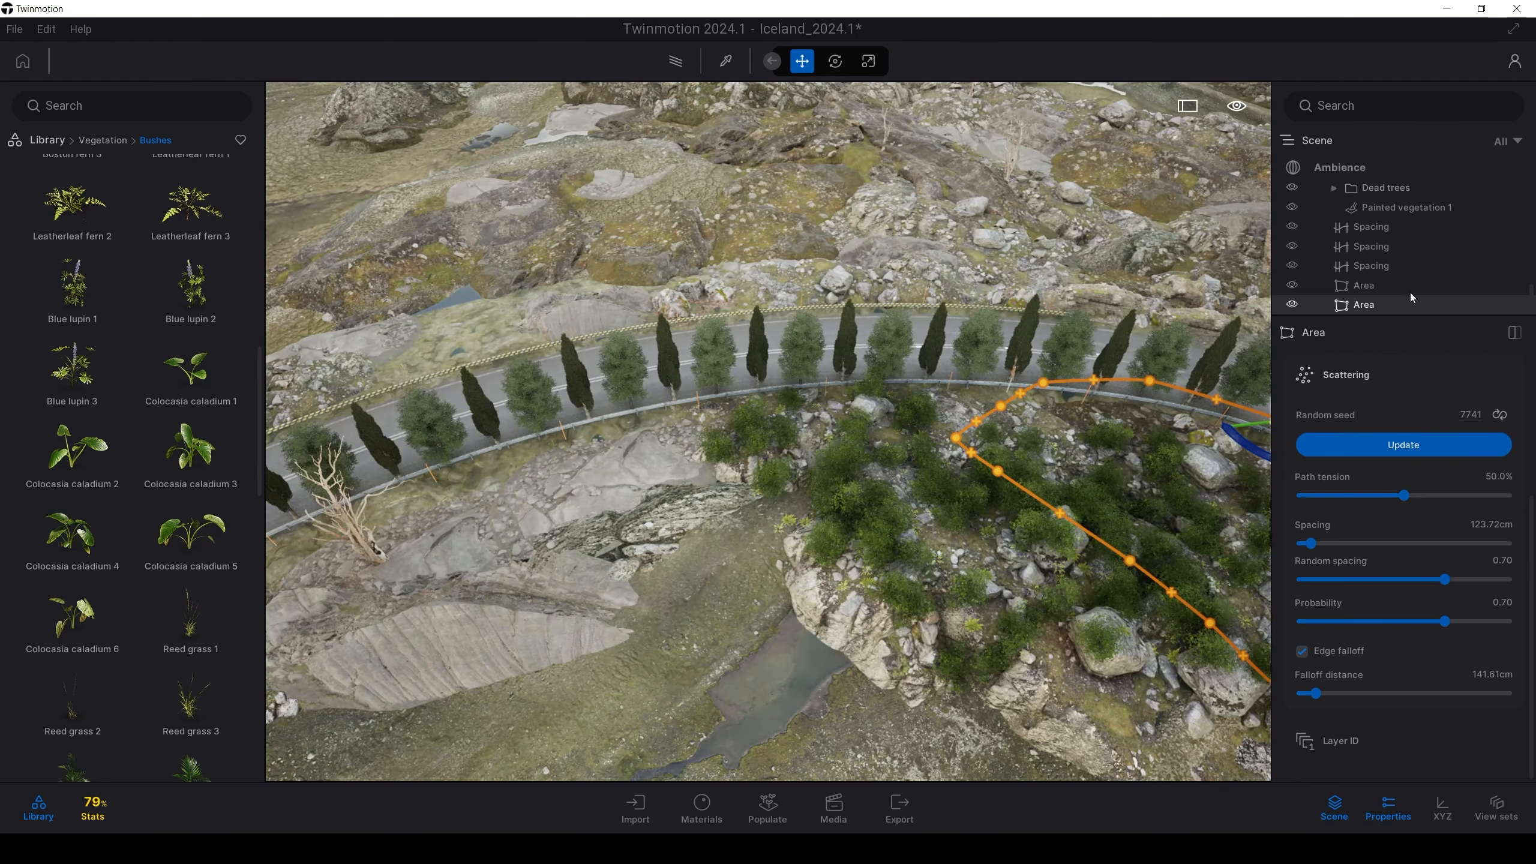
pyautogui.click(1375, 228)
pyautogui.moveTo(847, 605)
pyautogui.keyDown('shift'); pyautogui.mouseDown(button='middle')
pyautogui.moveTo(738, 581)
pyautogui.moveTo(823, 617)
pyautogui.mouseUp(button='middle'); pyautogui.keyUp('shift')
pyautogui.keyDown('alt'); pyautogui.moveTo(879, 606); pyautogui.dragTo(847, 421); pyautogui.keyUp('alt')
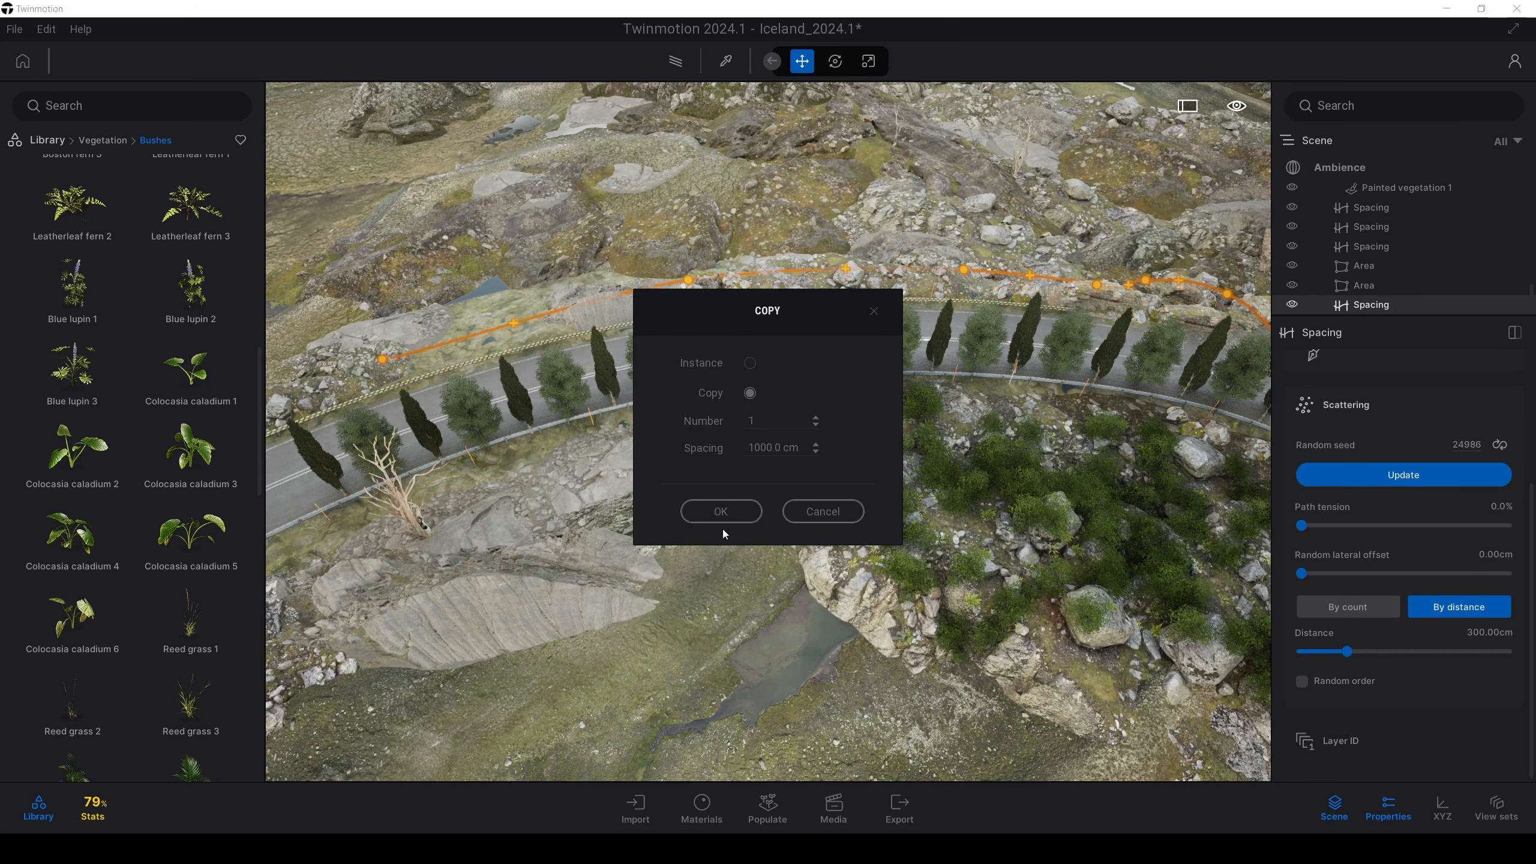
# Confirm the Spacing copy, then delete the duplicated Spacing path from the Scene list
pyautogui.click(726, 514)
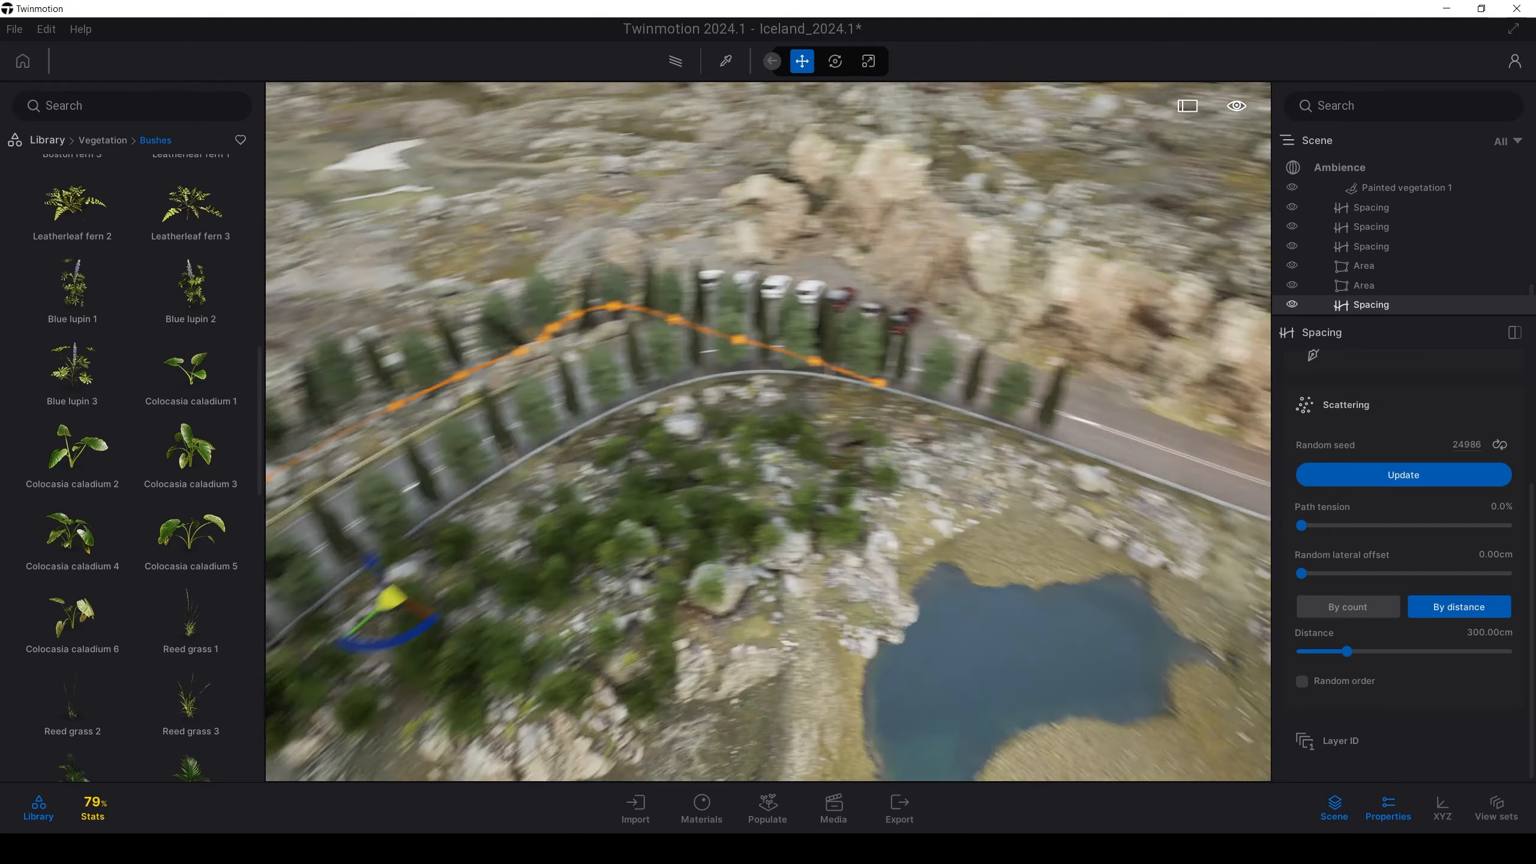
pyautogui.moveTo(726, 520); pyautogui.dragTo(644, 523, button='right')
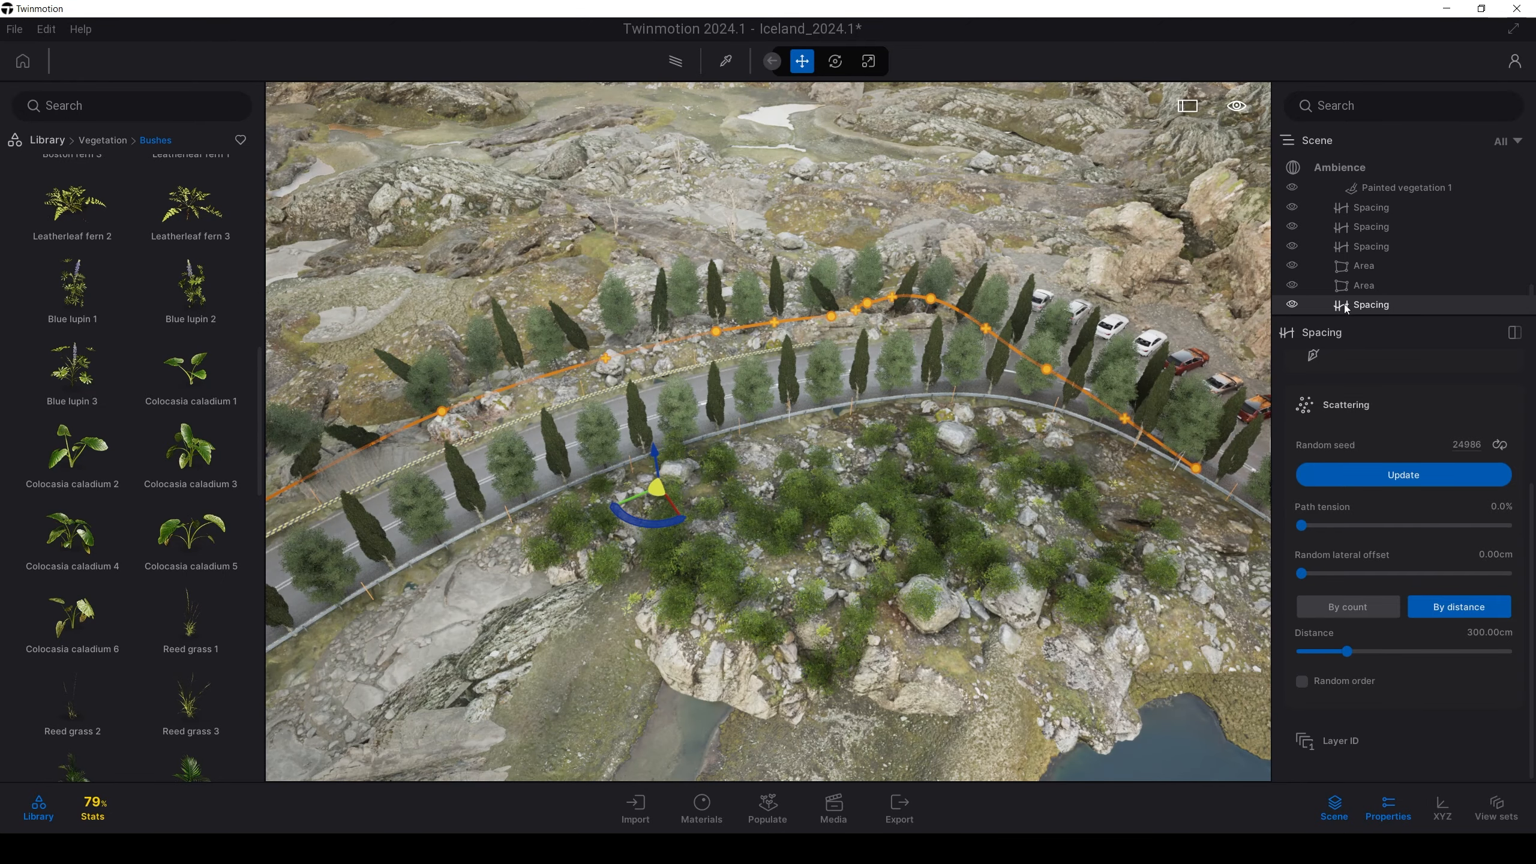
pyautogui.click(1368, 287)
pyautogui.click(1360, 302)
pyautogui.press('Delete')
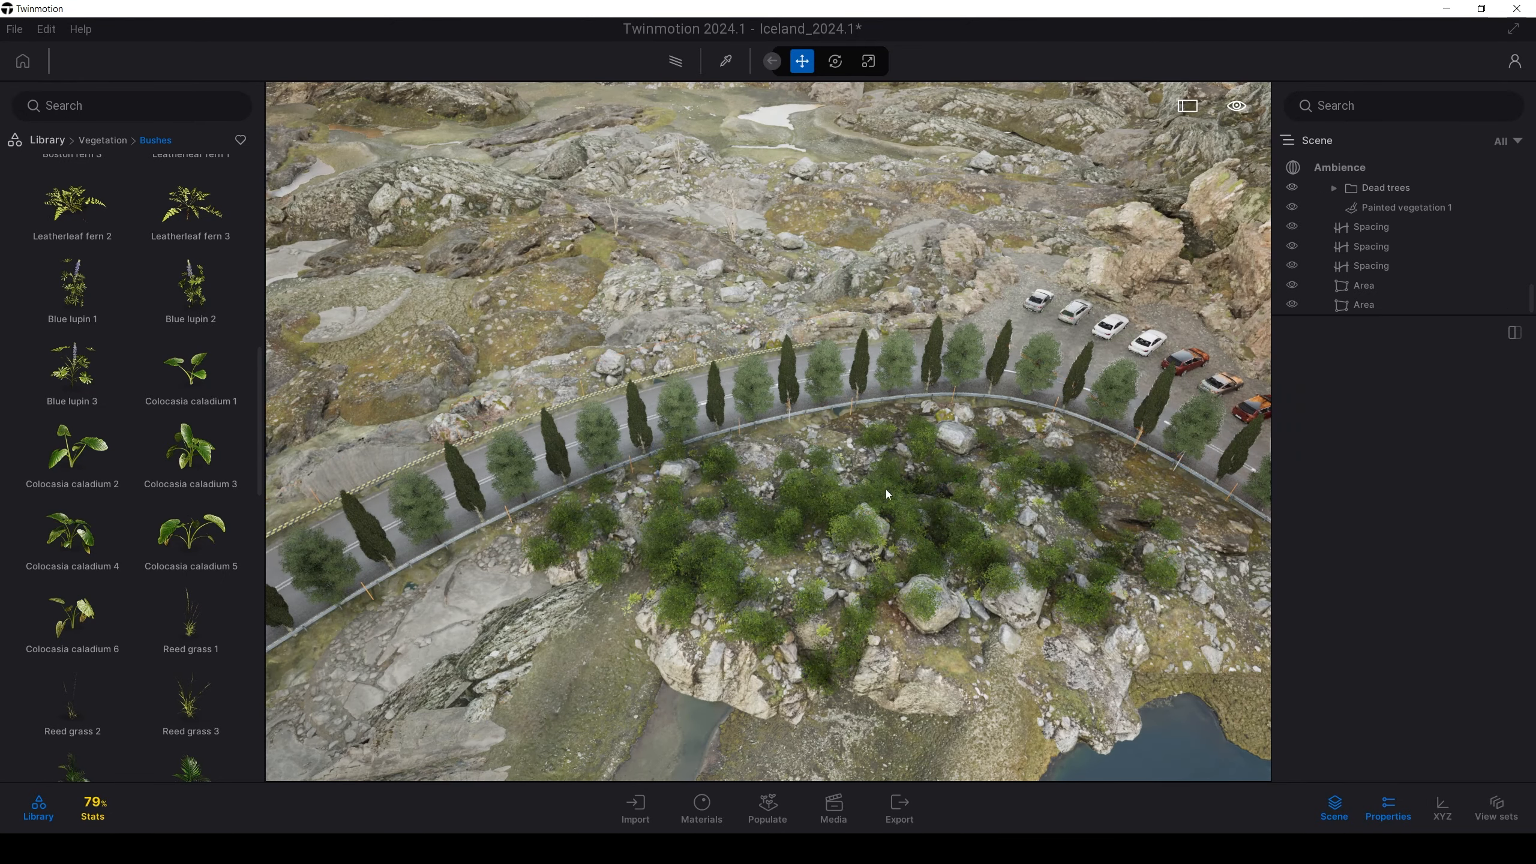
# Fly the camera down to road level beside the guardrail and roadside trees
pyautogui.moveTo(760, 522); pyautogui.dragTo(716, 537, button='right')
pyautogui.press('w')
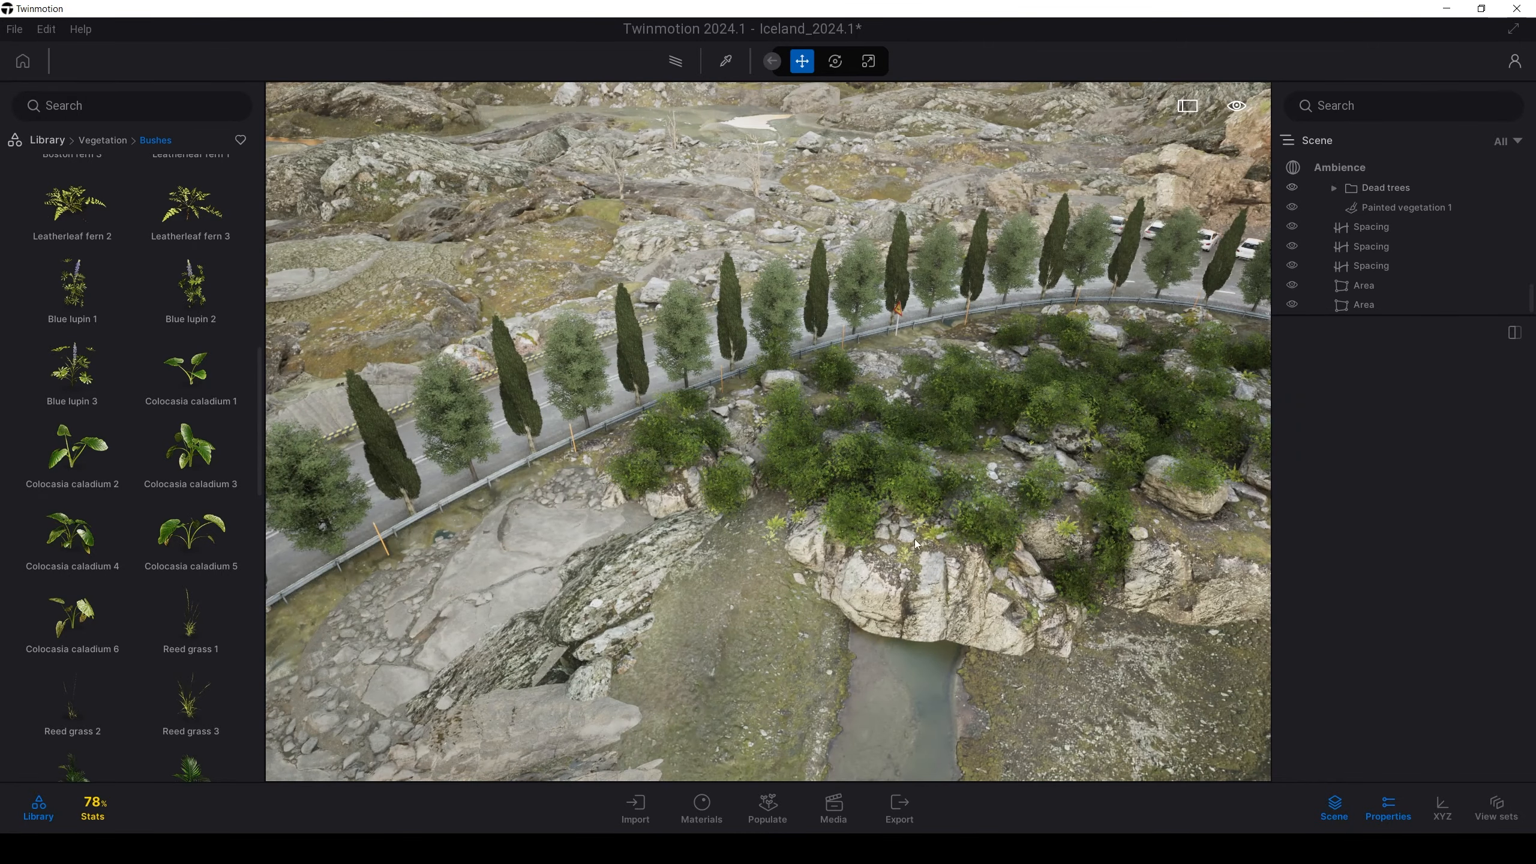
pyautogui.press('w')
pyautogui.moveTo(885, 511); pyautogui.dragTo(1016, 430, button='right')
pyautogui.press('s')
pyautogui.press('w')
pyautogui.moveTo(707, 535); pyautogui.dragTo(788, 478, button='right')
pyautogui.press('w')
pyautogui.press('s')
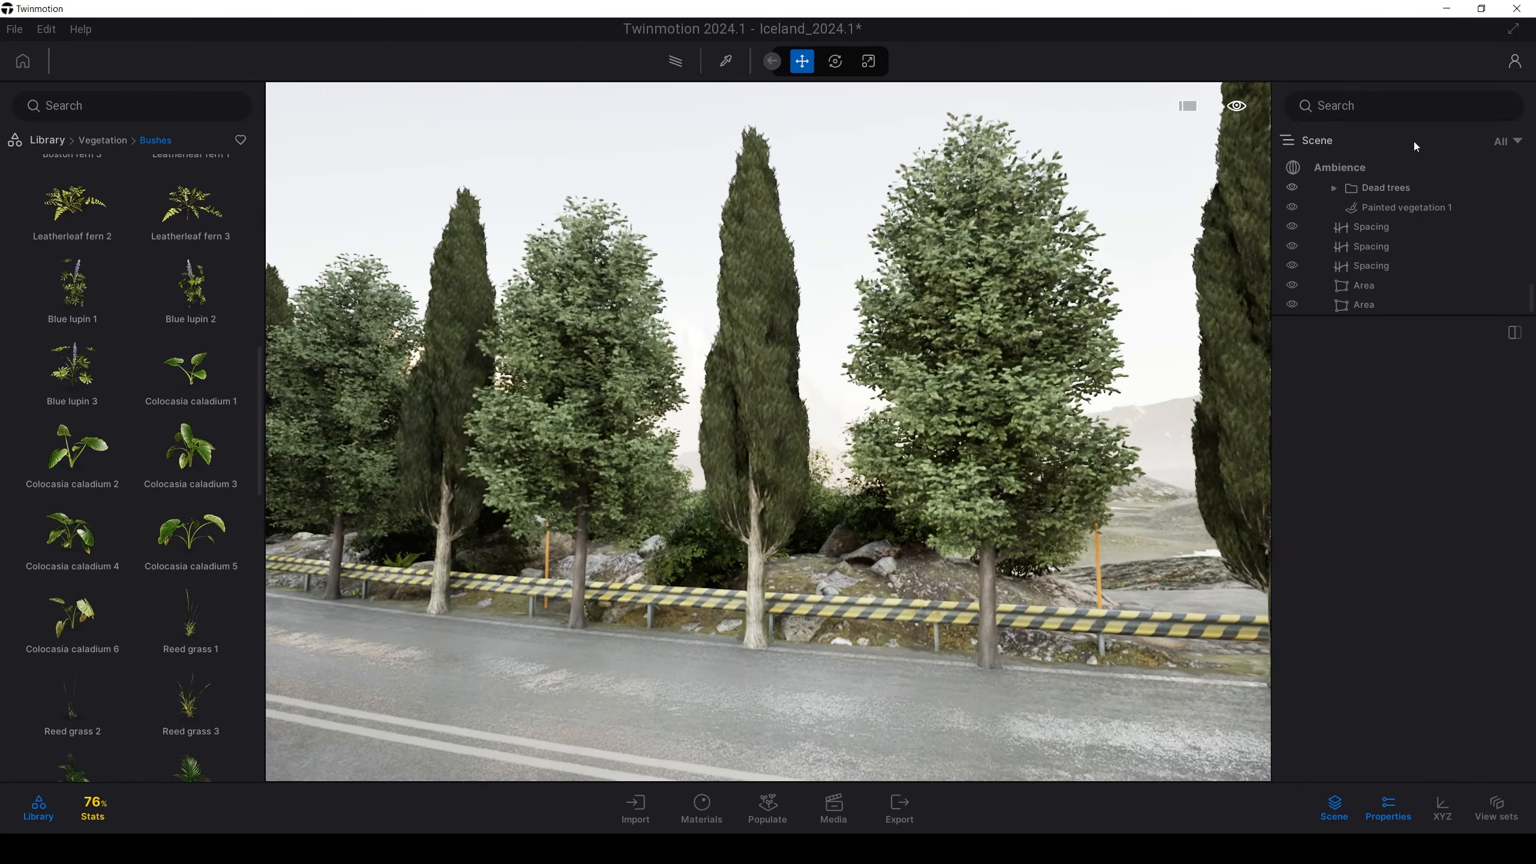
# Turn off auto-exposure in Ambience > Camera and lower manual exposure to 0.26
pyautogui.click(1343, 175)
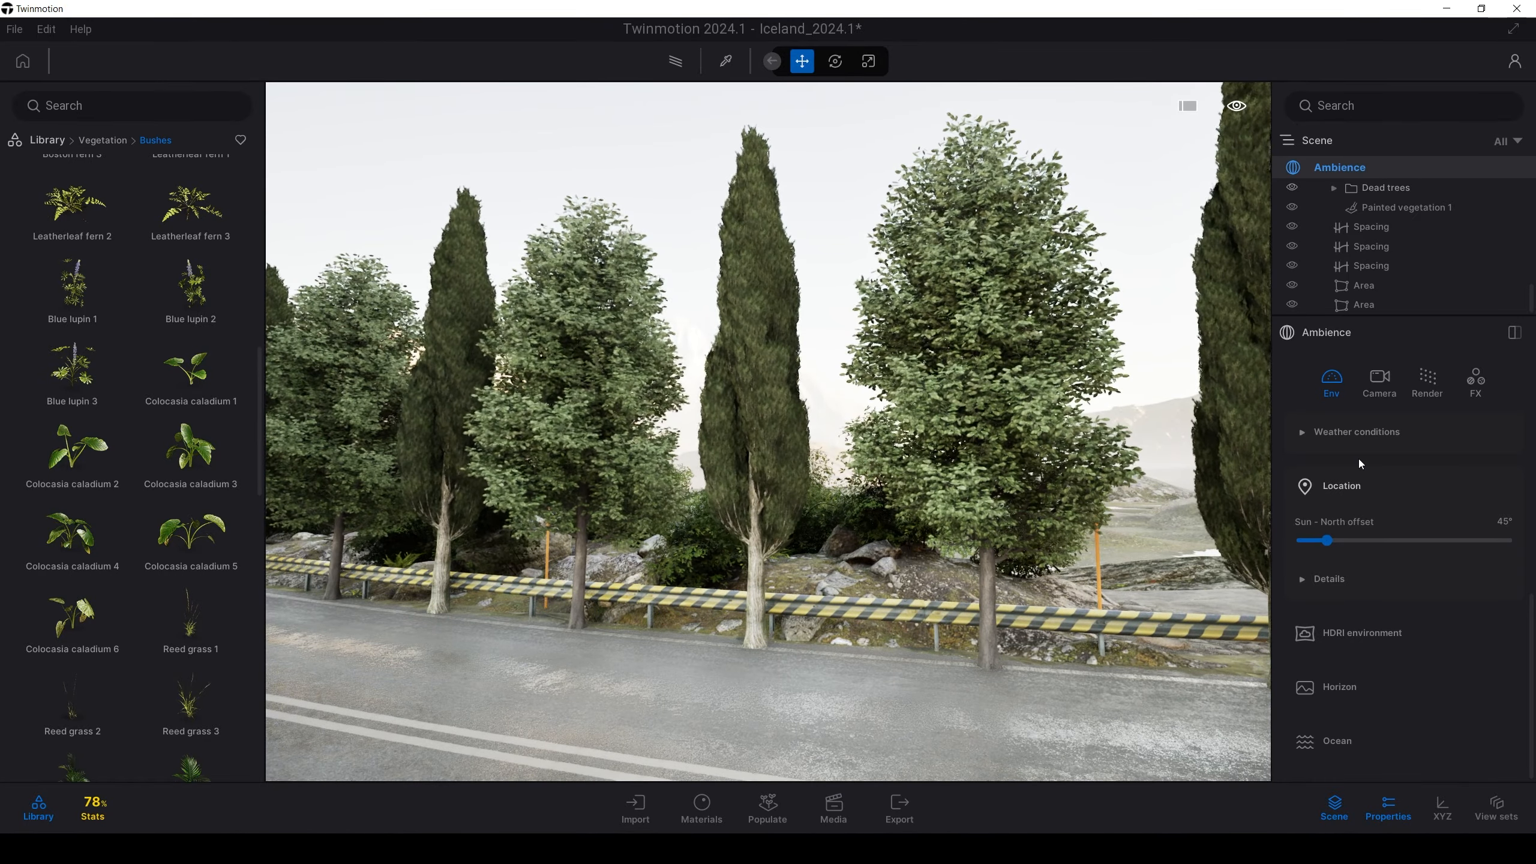
pyautogui.scroll(5, 1371, 641)
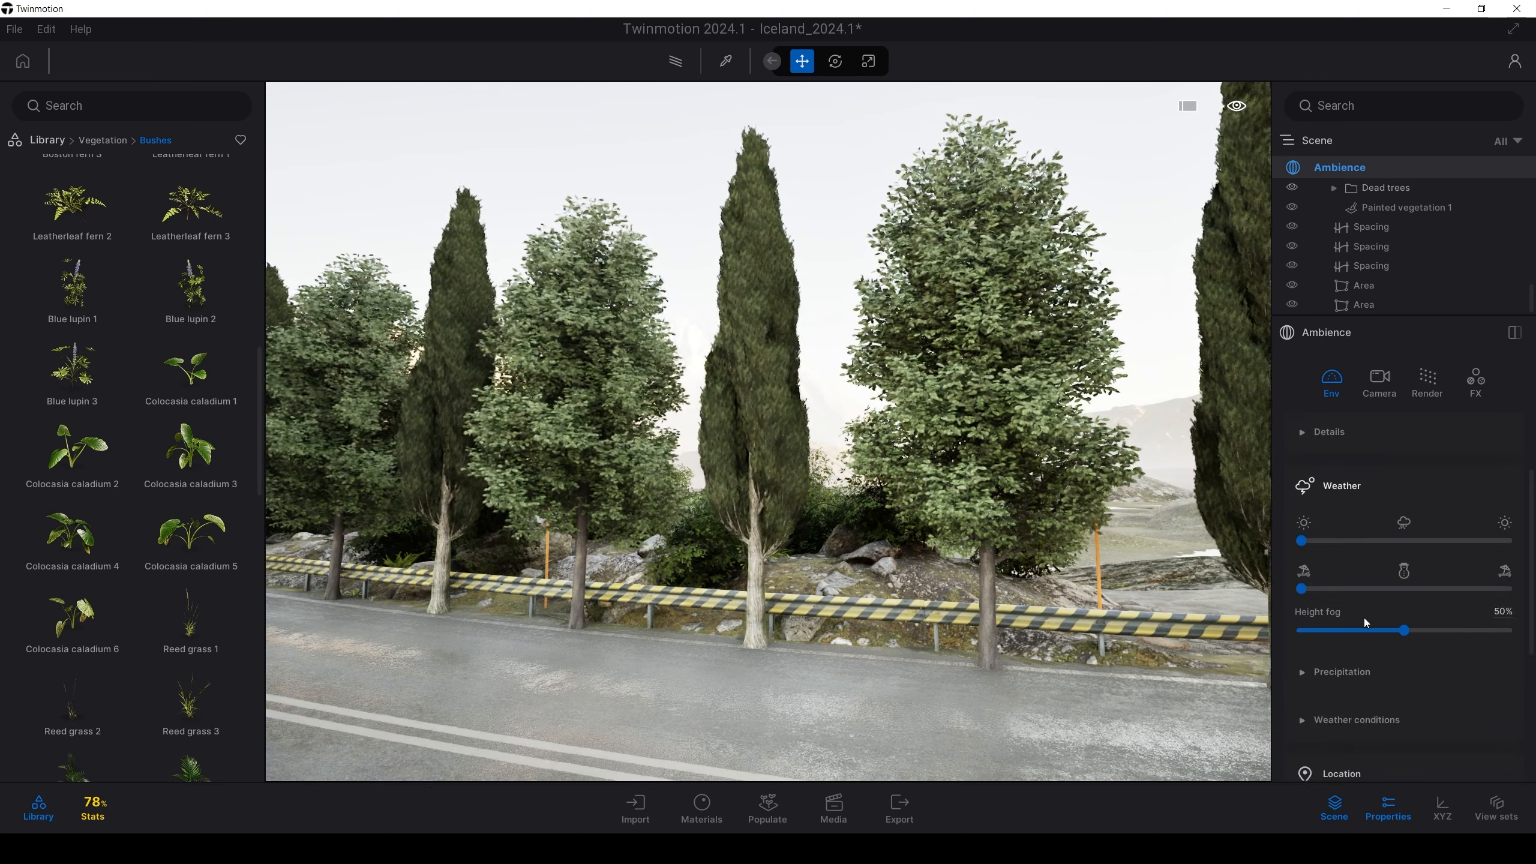
pyautogui.click(1376, 390)
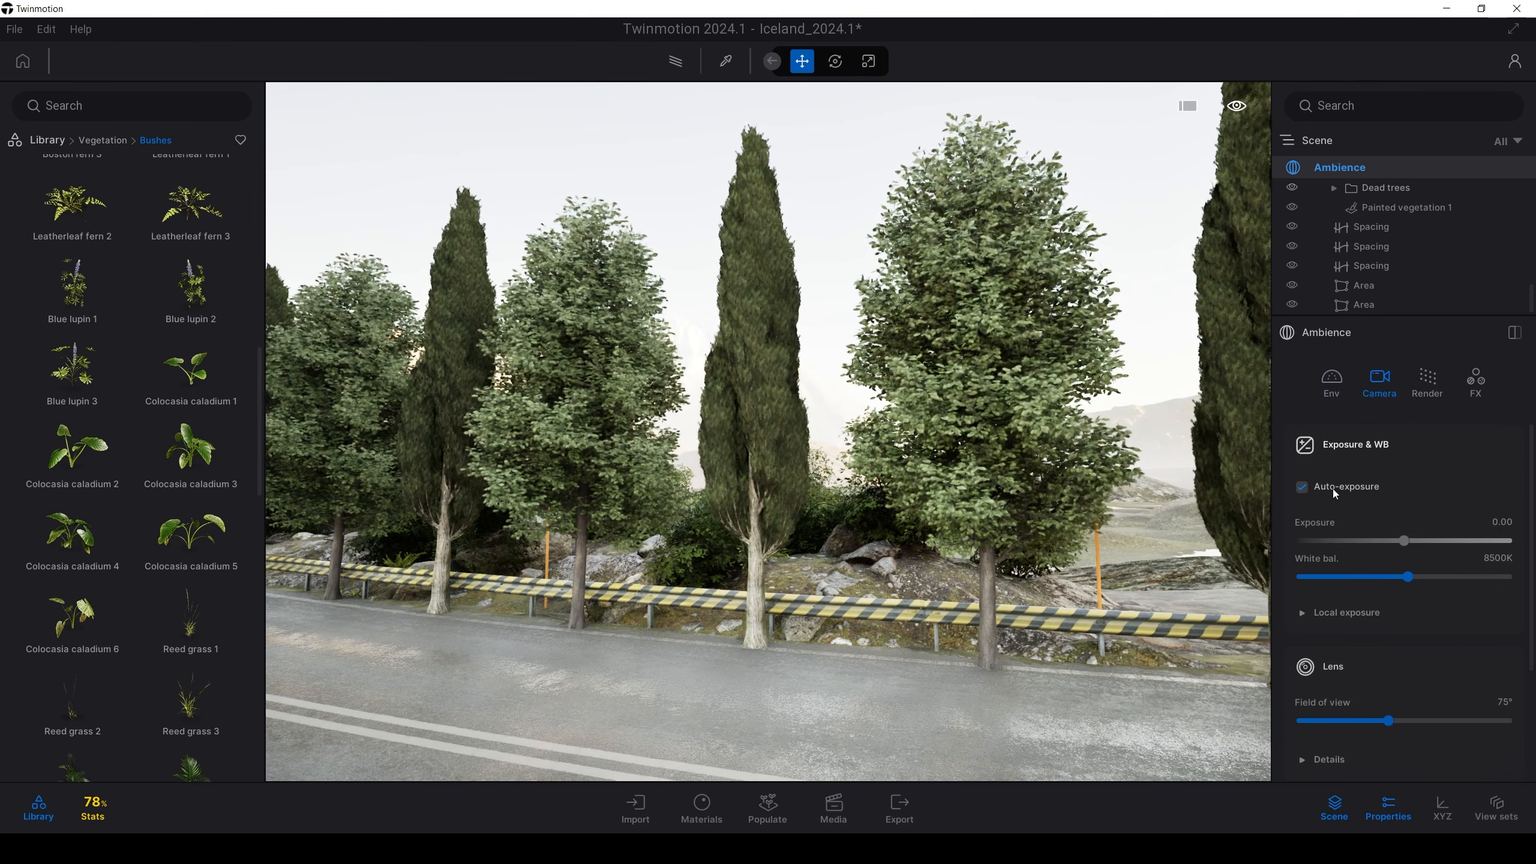
pyautogui.click(1301, 487)
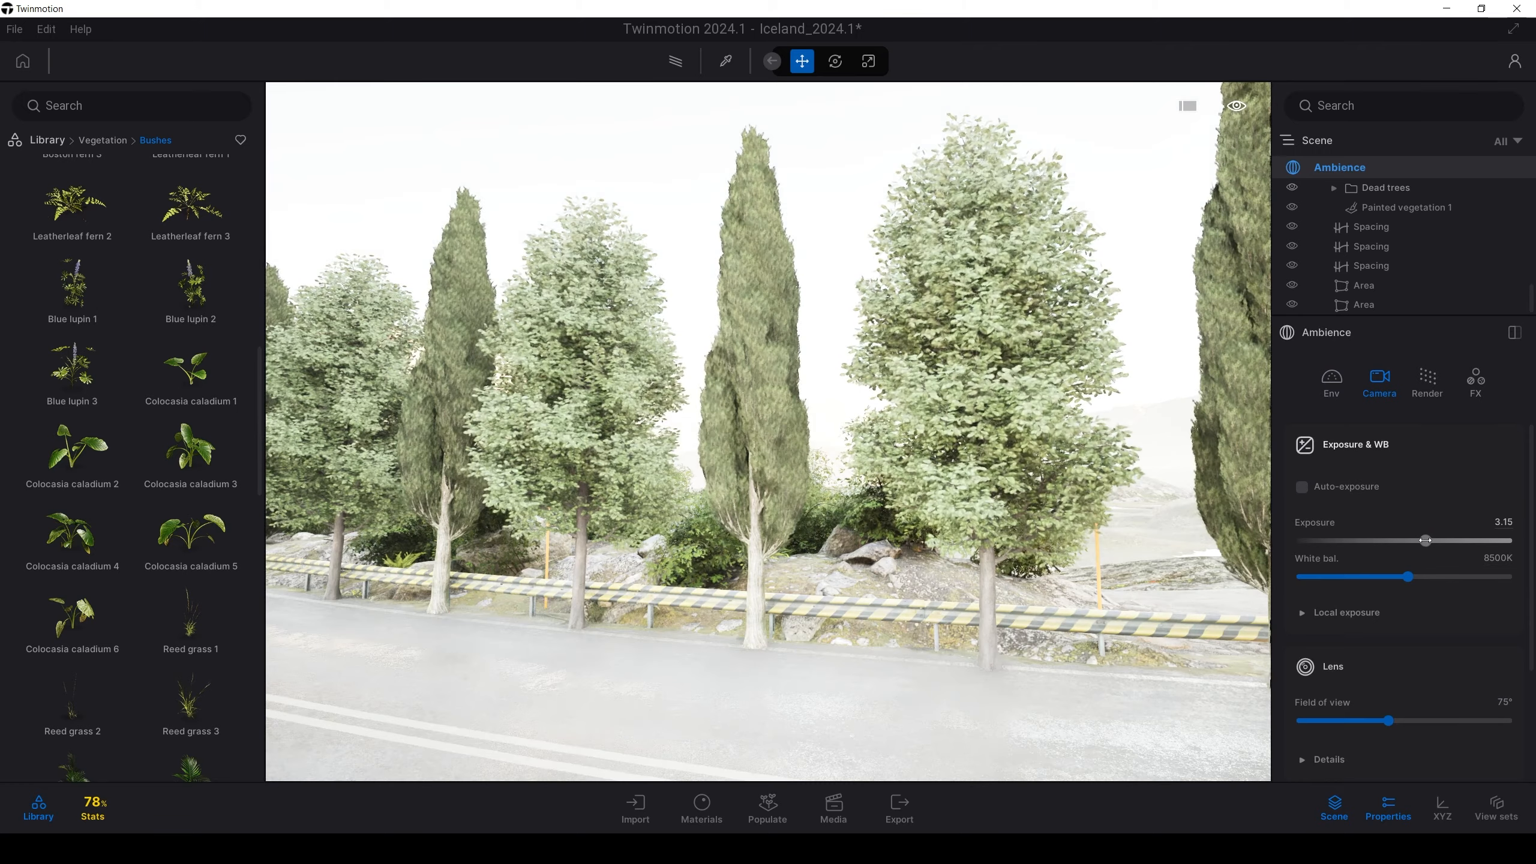
pyautogui.moveTo(1425, 542); pyautogui.dragTo(1406, 541)
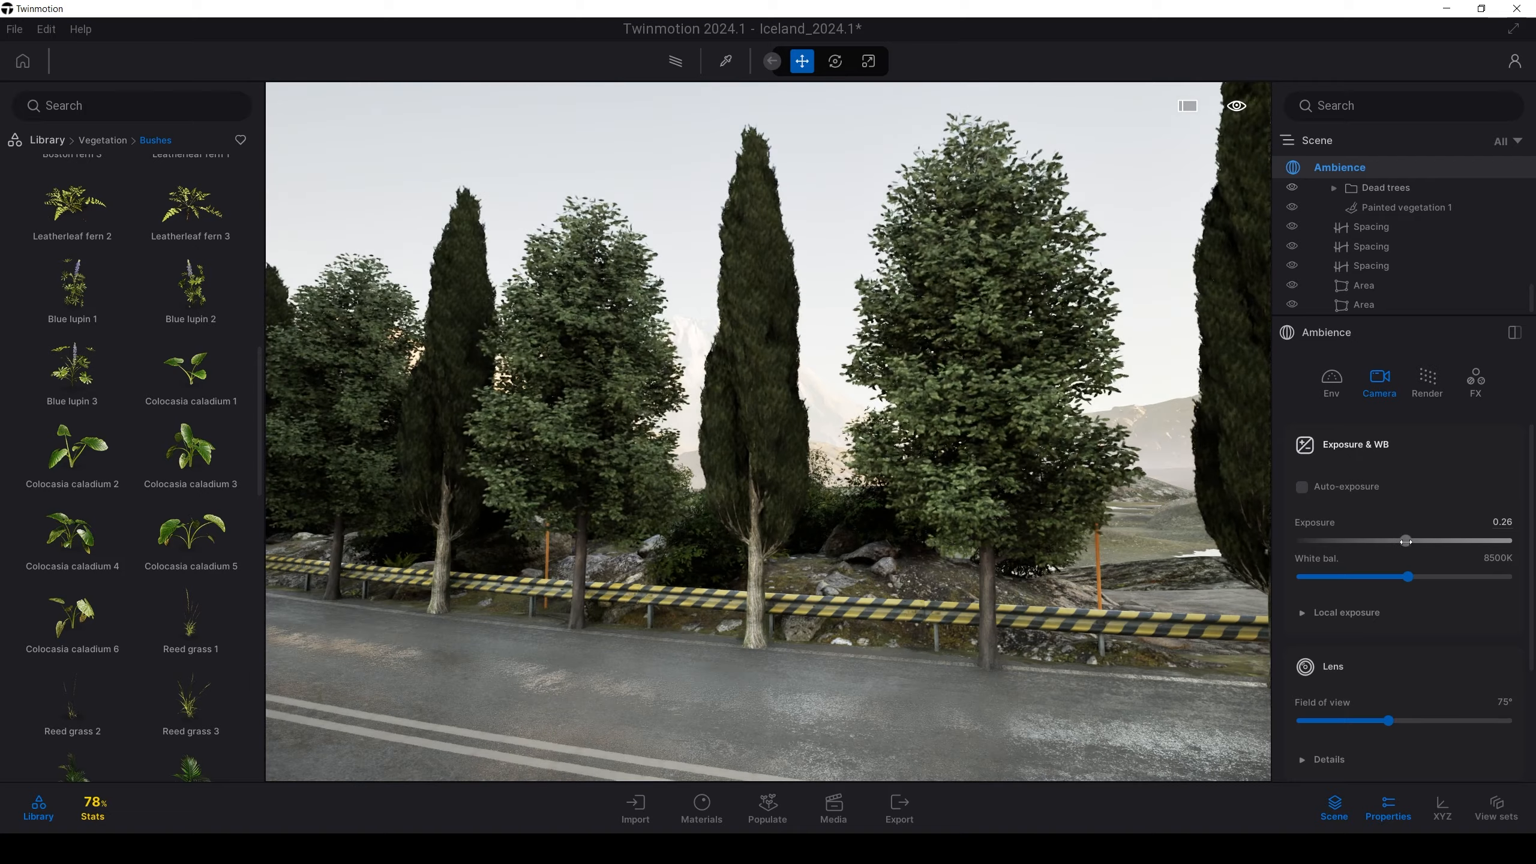
pyautogui.moveTo(943, 488); pyautogui.dragTo(1075, 495, button='right')
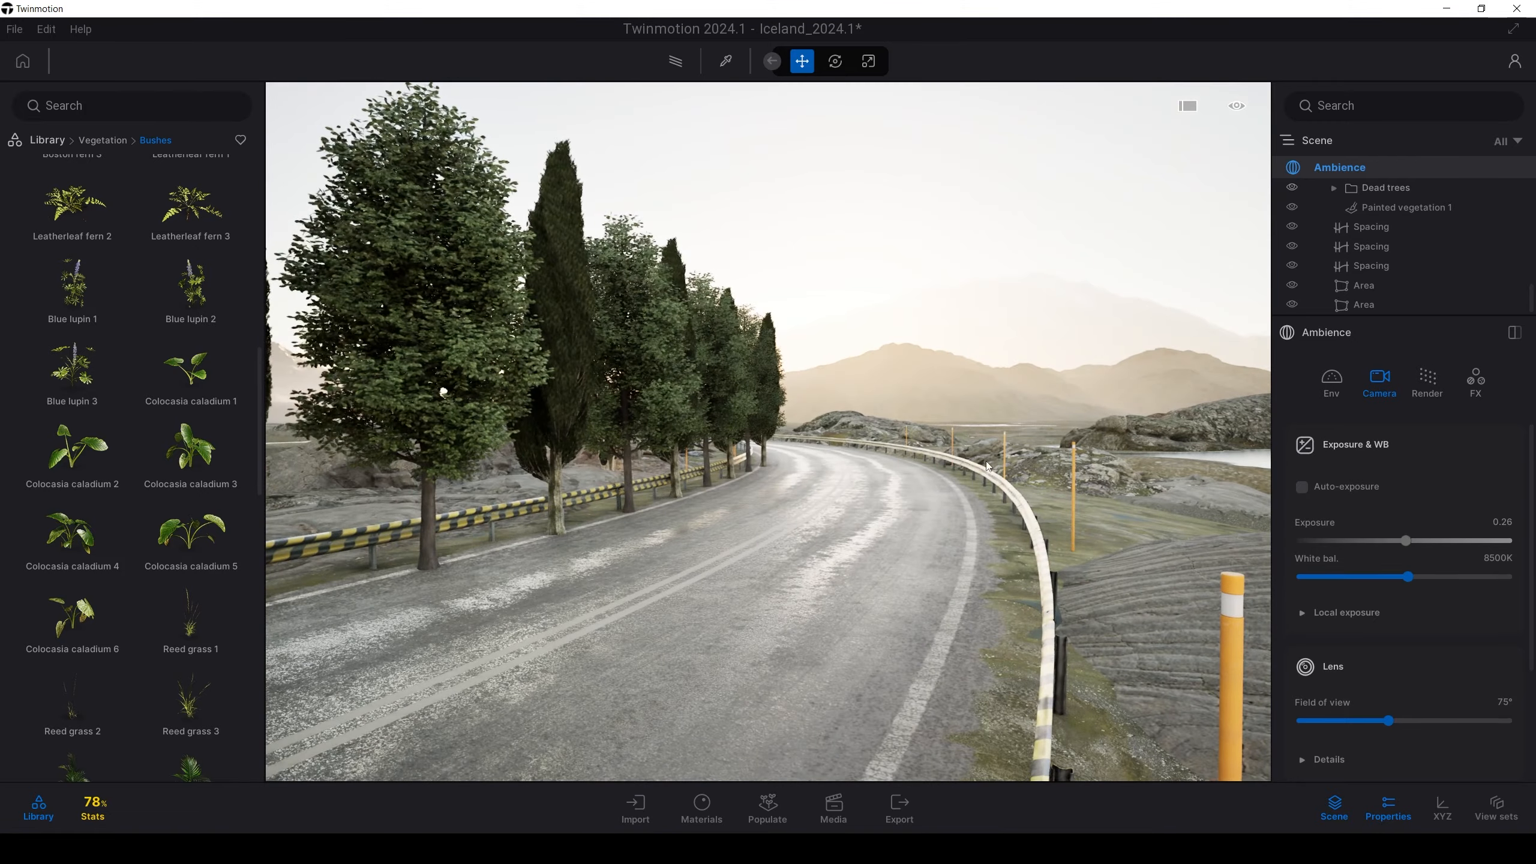
pyautogui.moveTo(1008, 428); pyautogui.dragTo(811, 429, button='right')
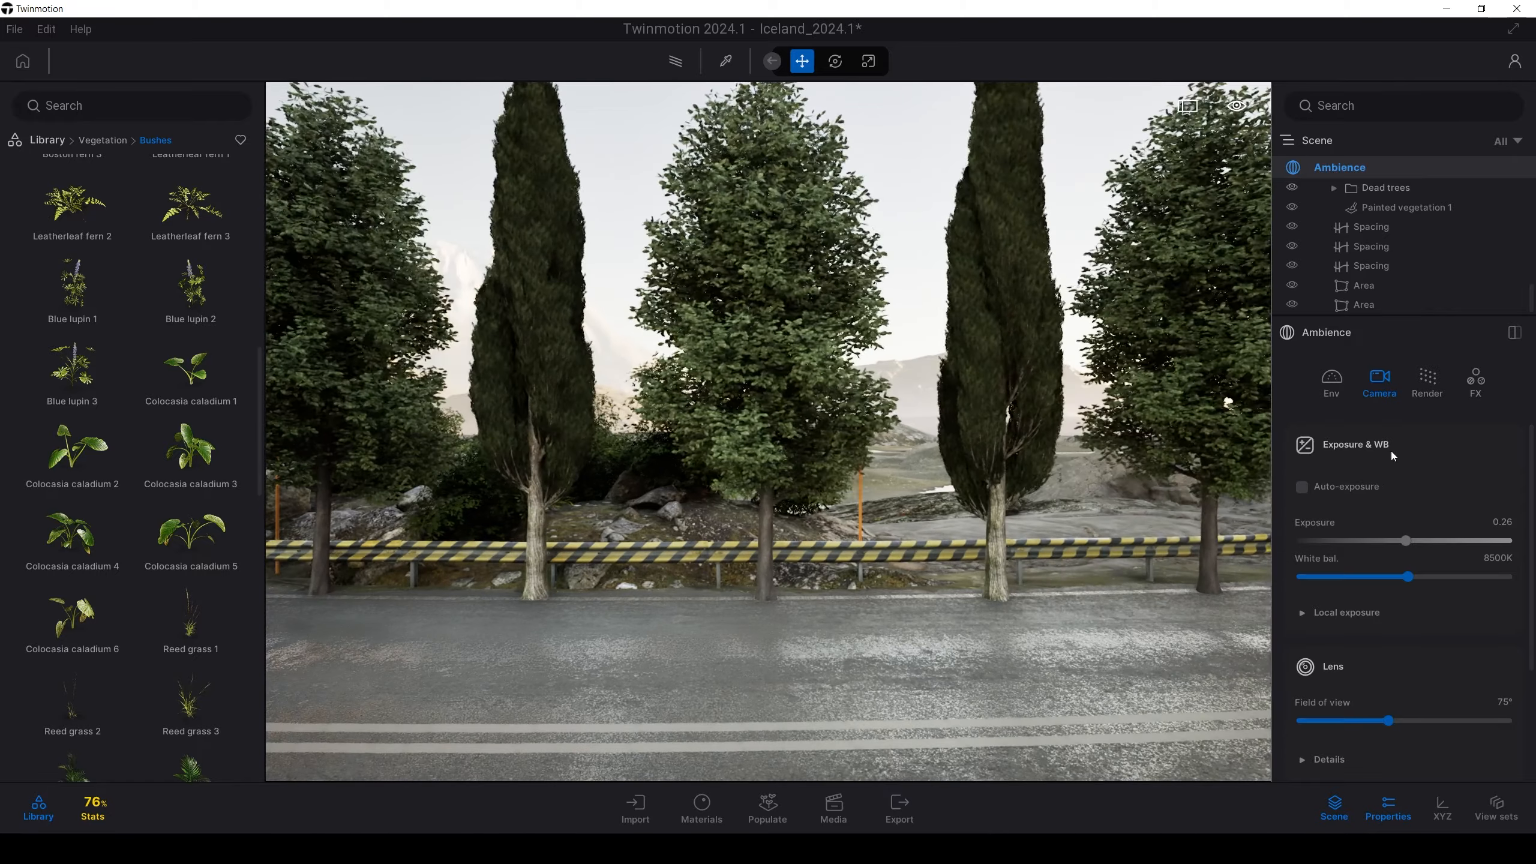
# Set the time of day to 14:34 and expand the sun's detailed settings
pyautogui.click(1331, 381)
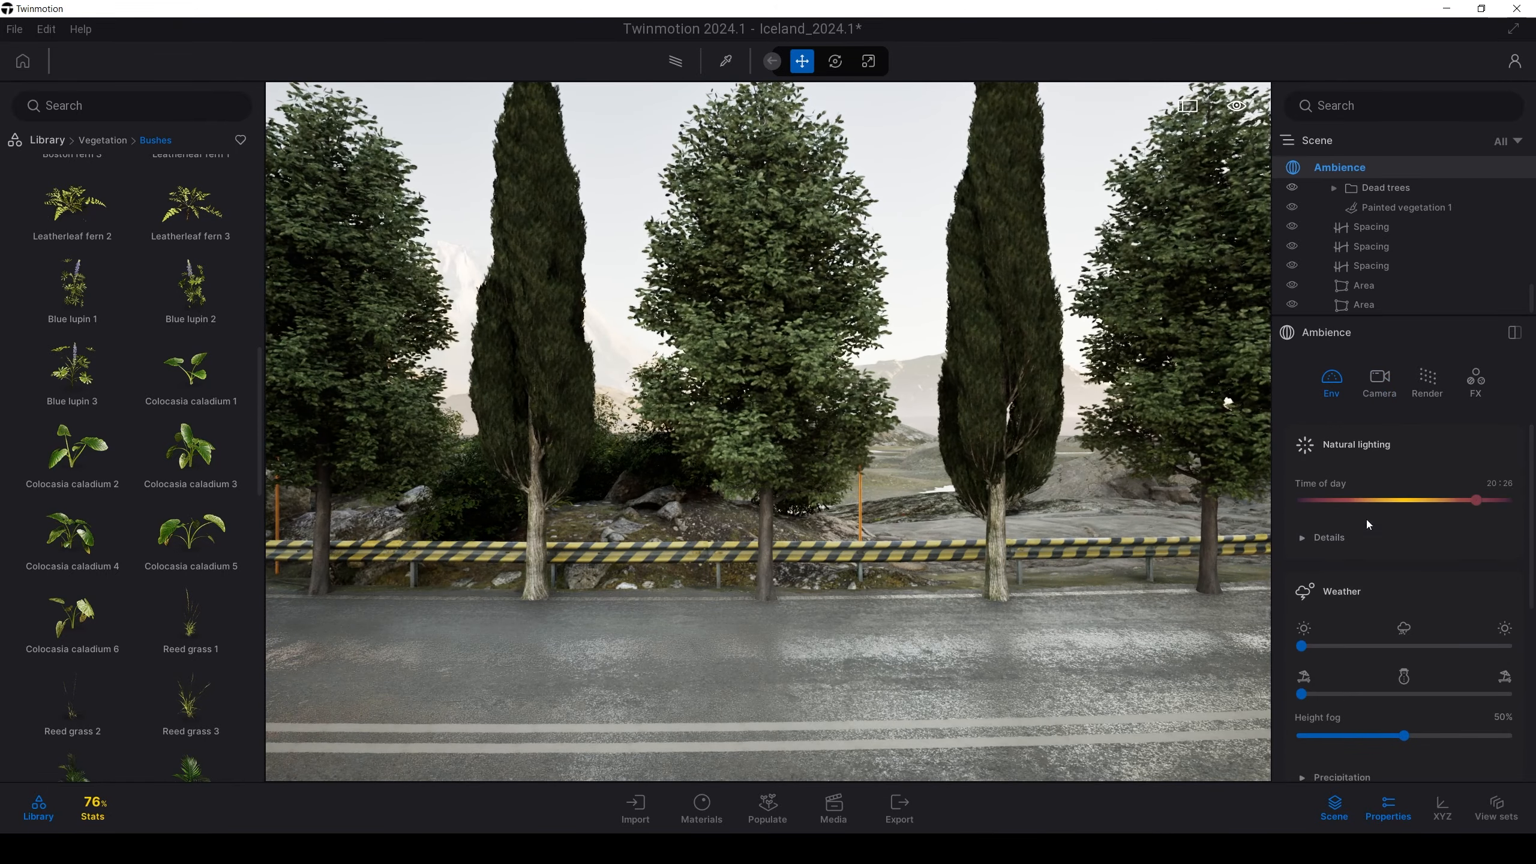
pyautogui.moveTo(1476, 501); pyautogui.dragTo(1428, 505)
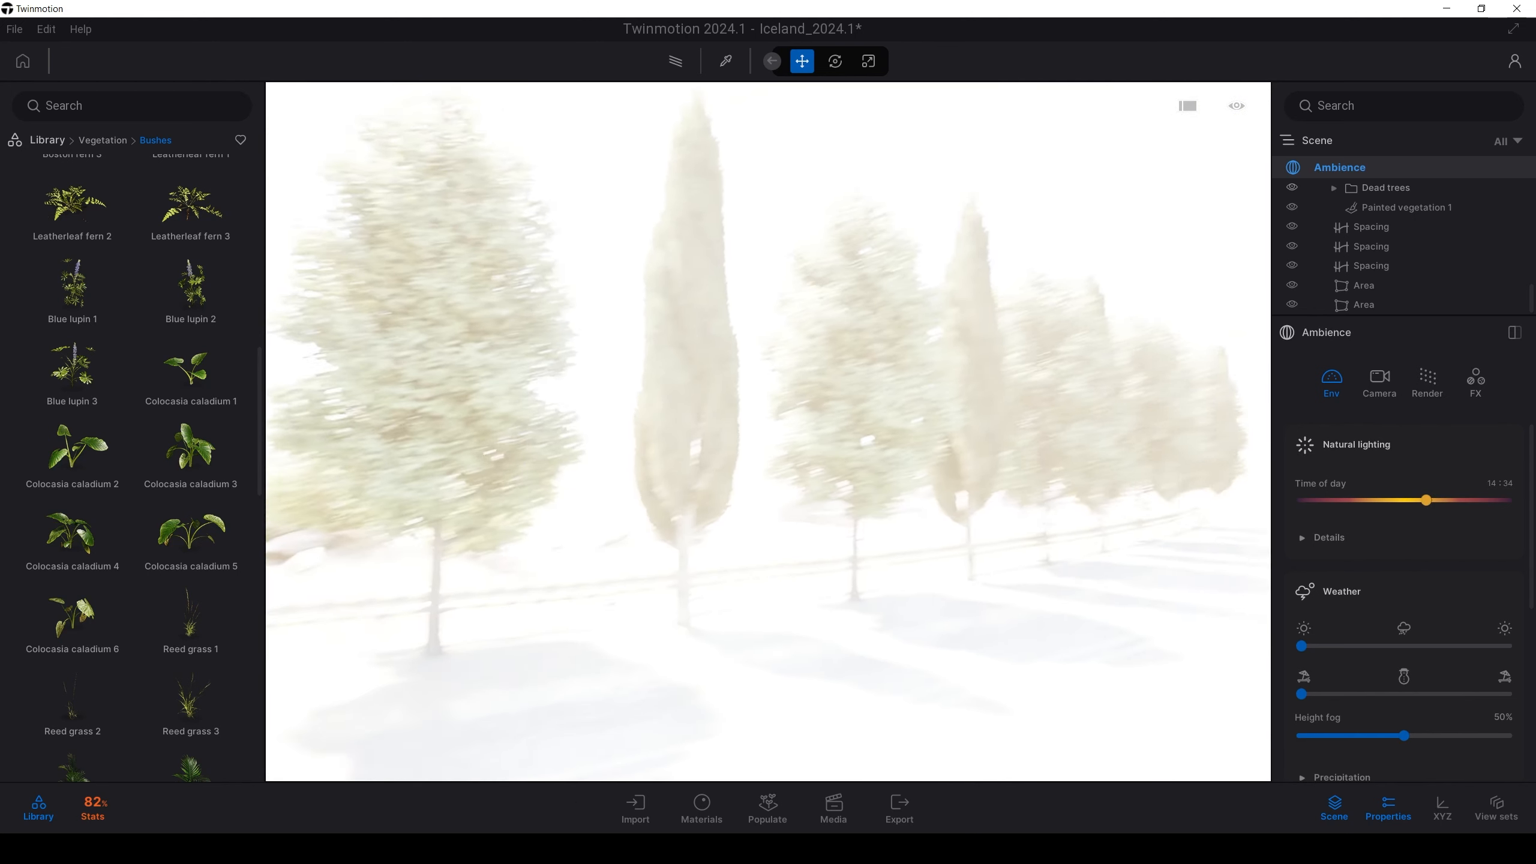
pyautogui.moveTo(943, 514); pyautogui.dragTo(881, 514, button='right')
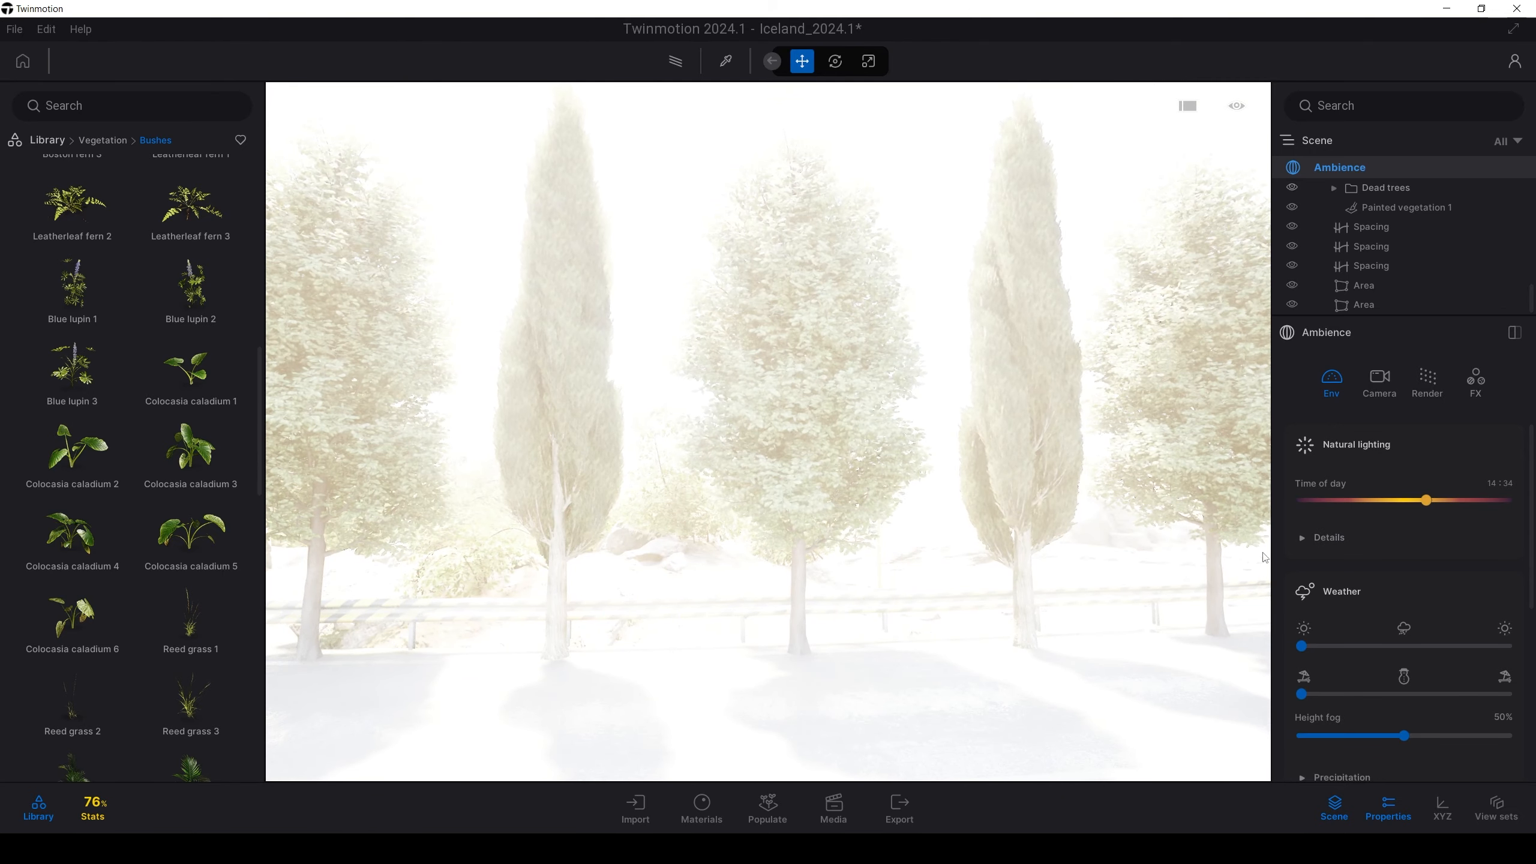
pyautogui.click(1309, 538)
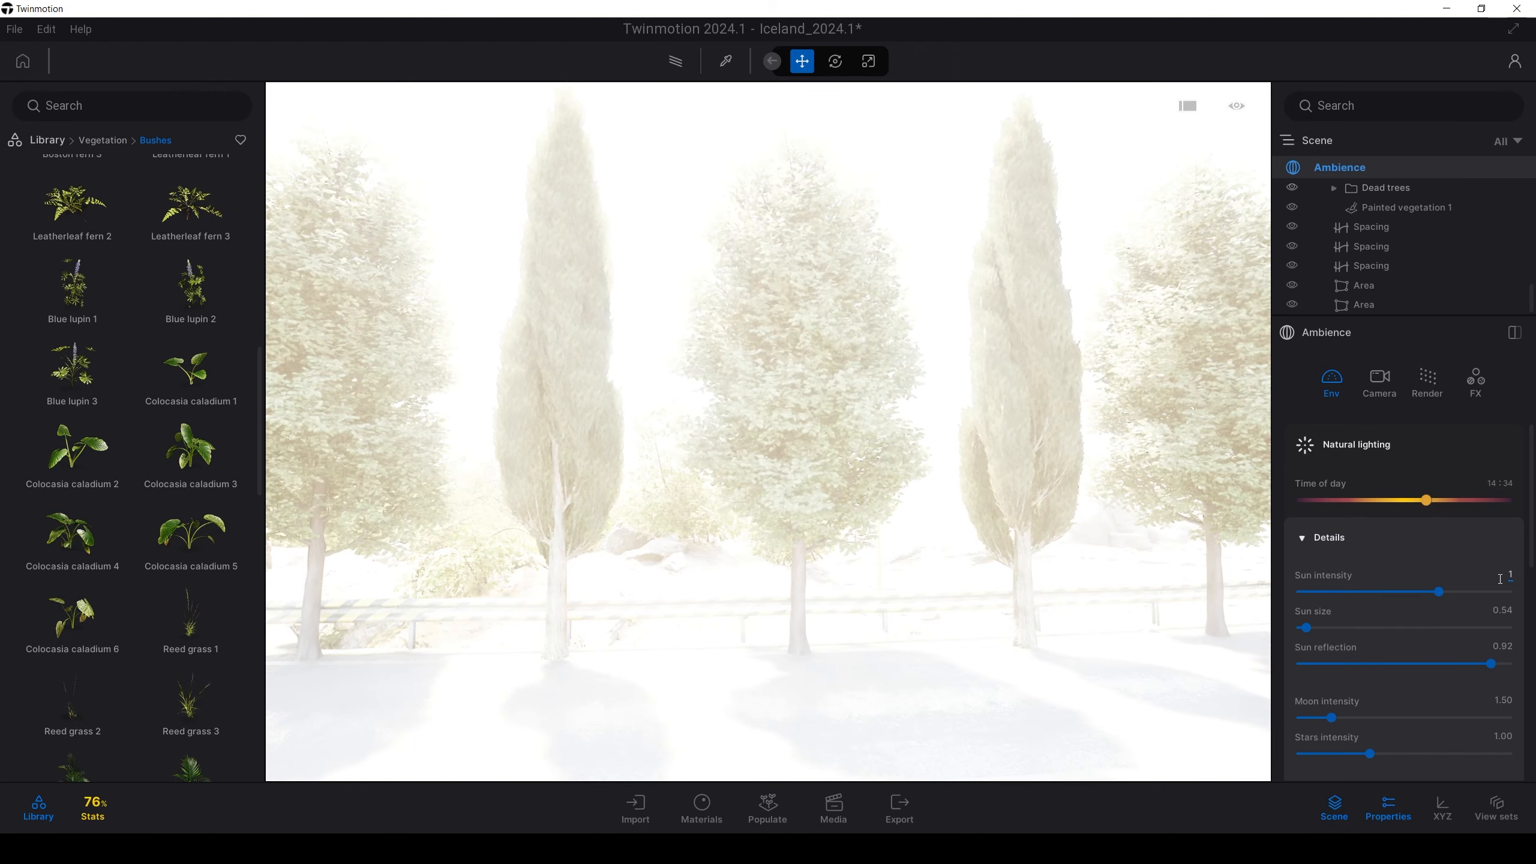
# Commit a sun intensity of 1000 and look over the Camera and Render settings
pyautogui.write('00')
pyautogui.press('Return')
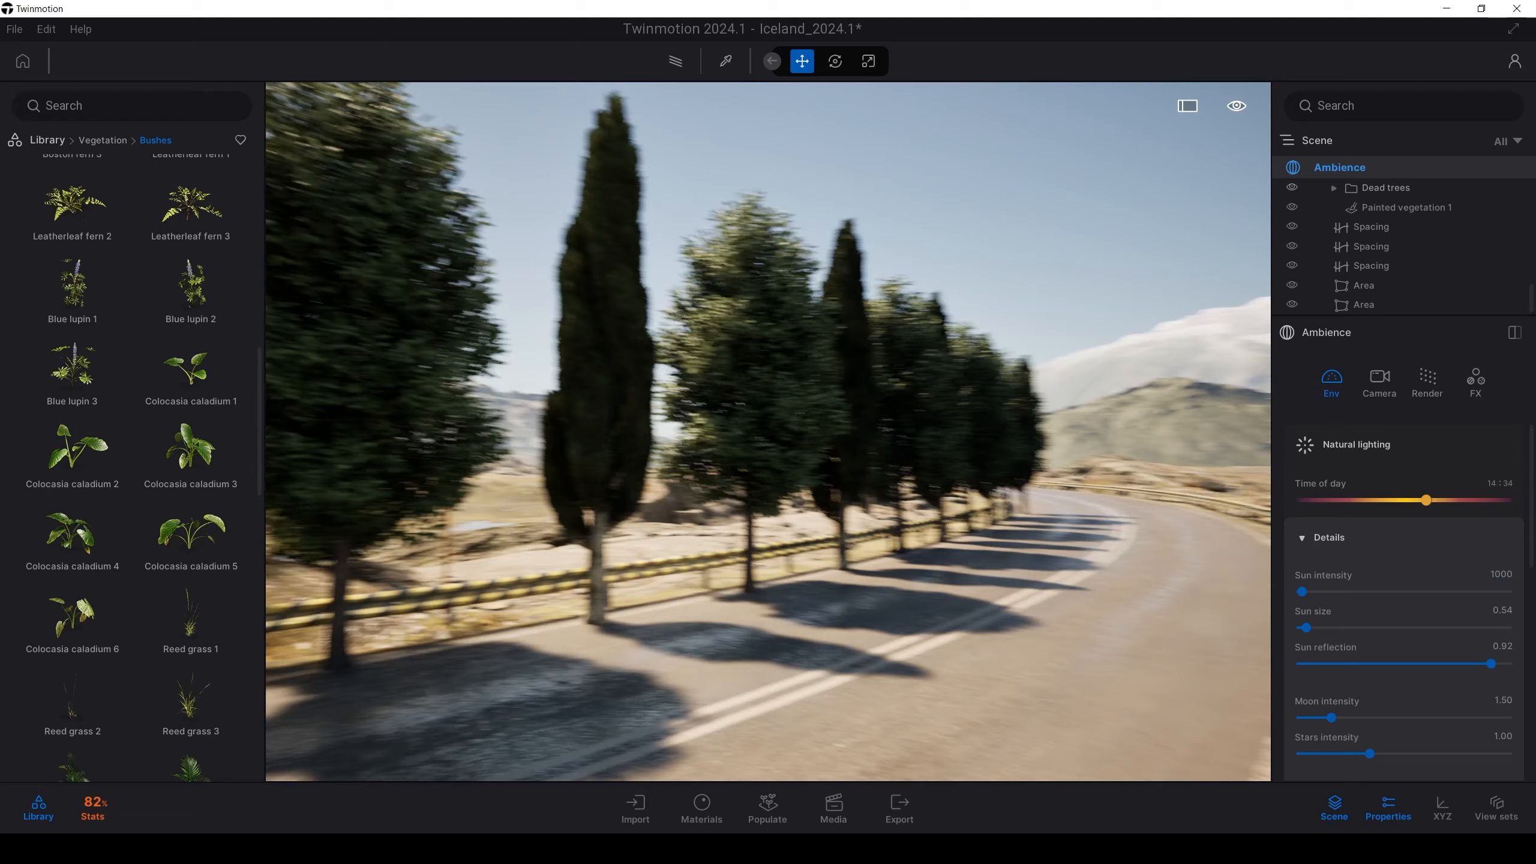
pyautogui.moveTo(822, 432); pyautogui.dragTo(629, 431, button='right')
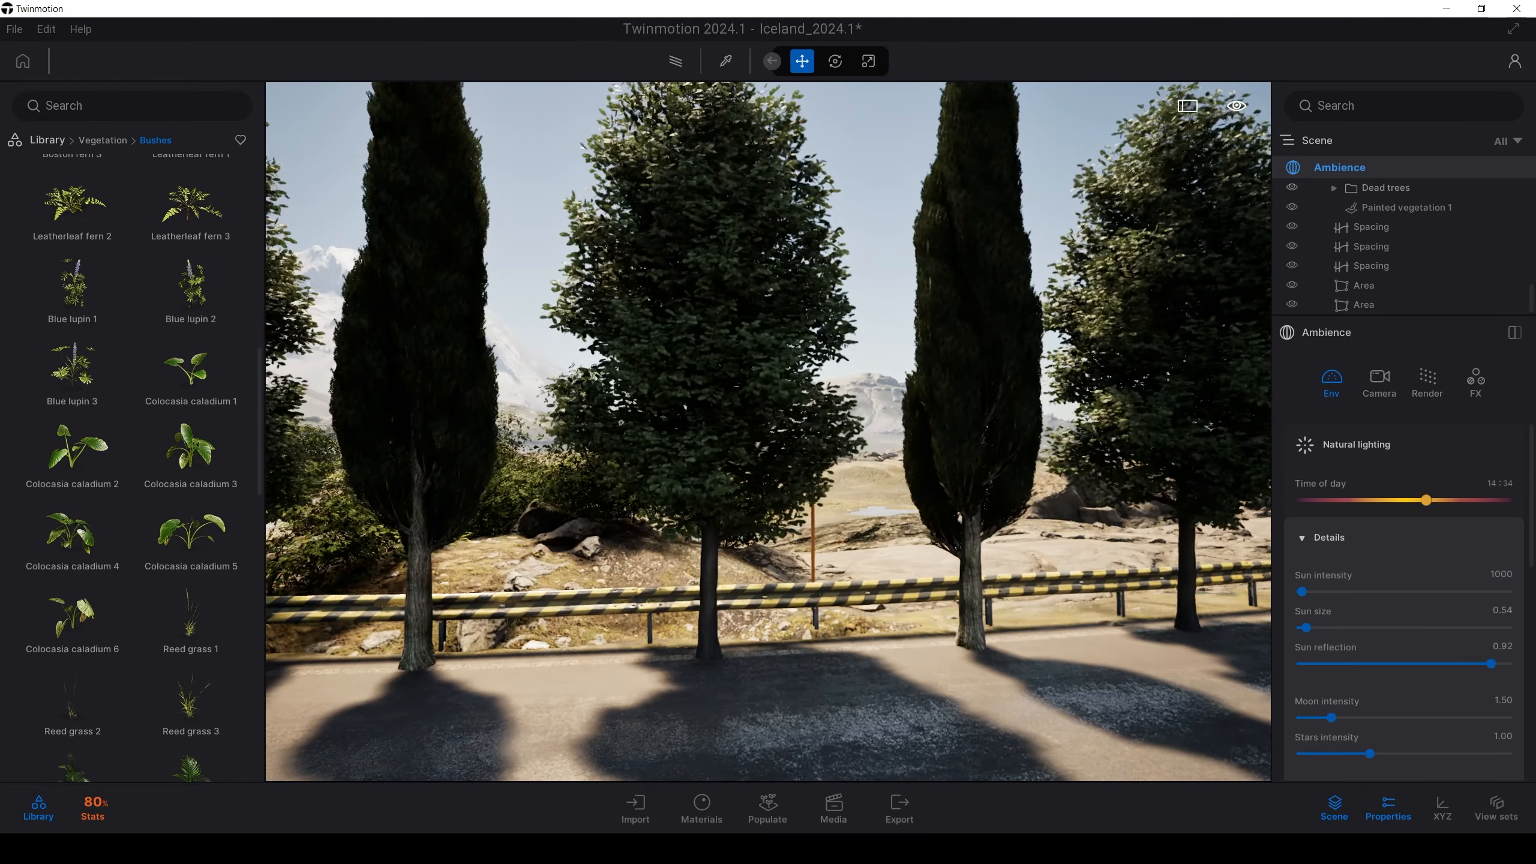
pyautogui.scroll(-5, 963, 384)
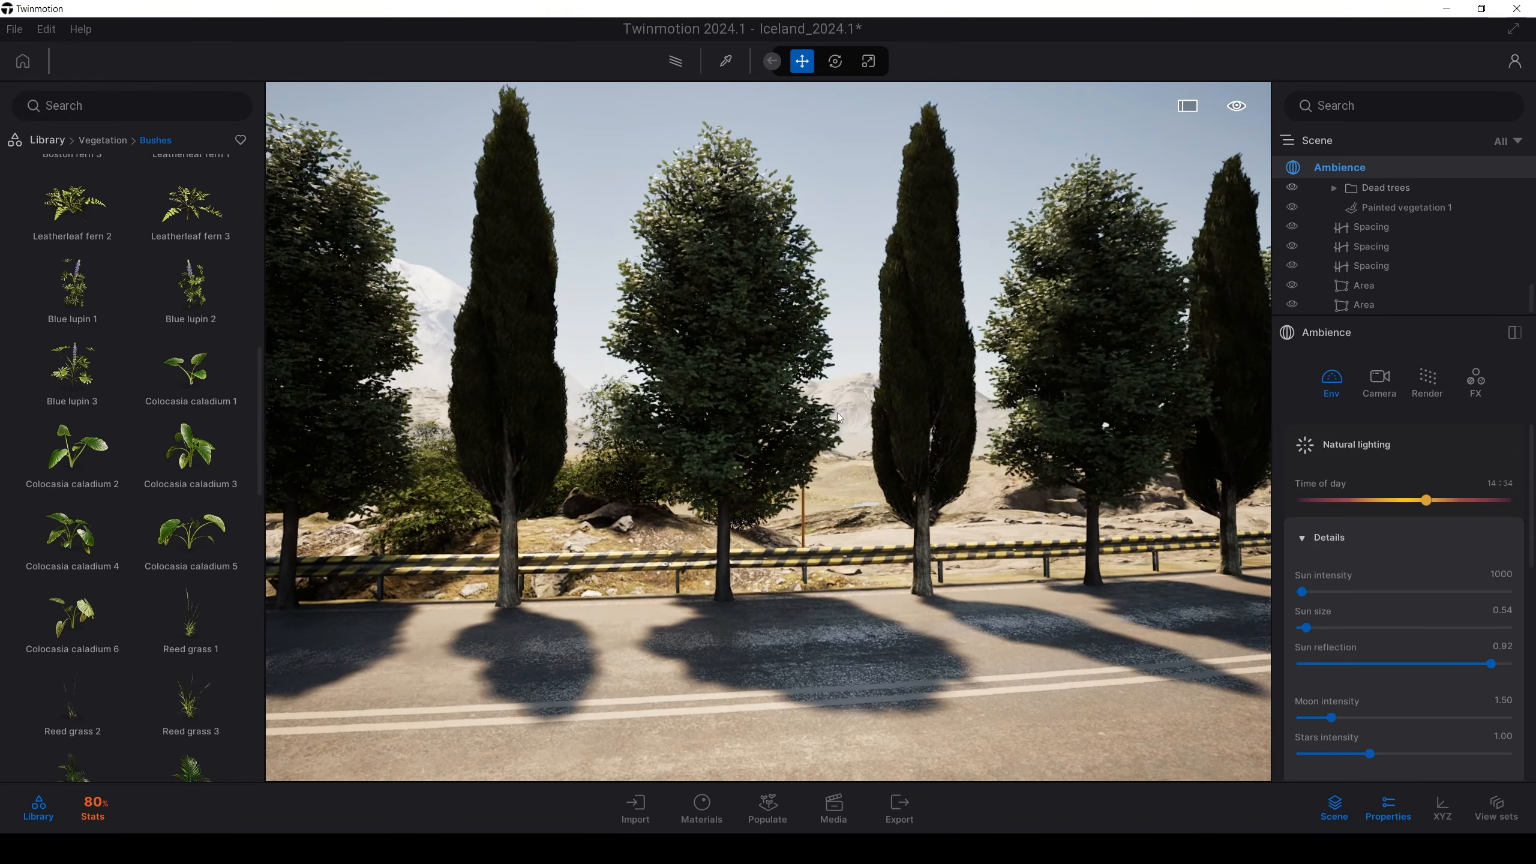
pyautogui.moveTo(1037, 424)
pyautogui.mouseDown(button='right')
pyautogui.moveTo(934, 426)
pyautogui.moveTo(1008, 426)
pyautogui.mouseUp(button='right')
pyautogui.click(1379, 387)
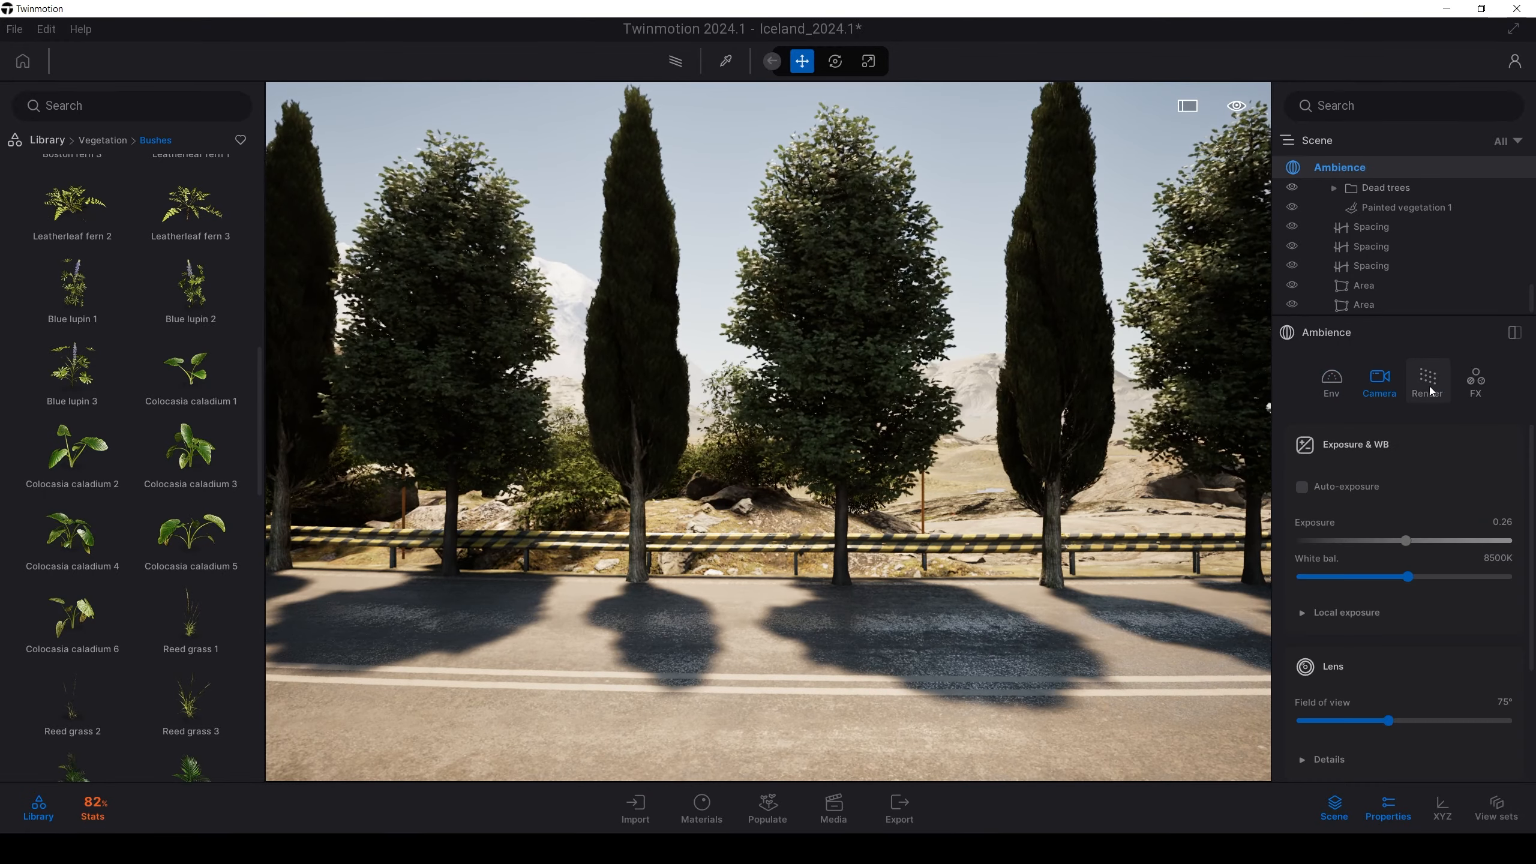
pyautogui.click(1430, 390)
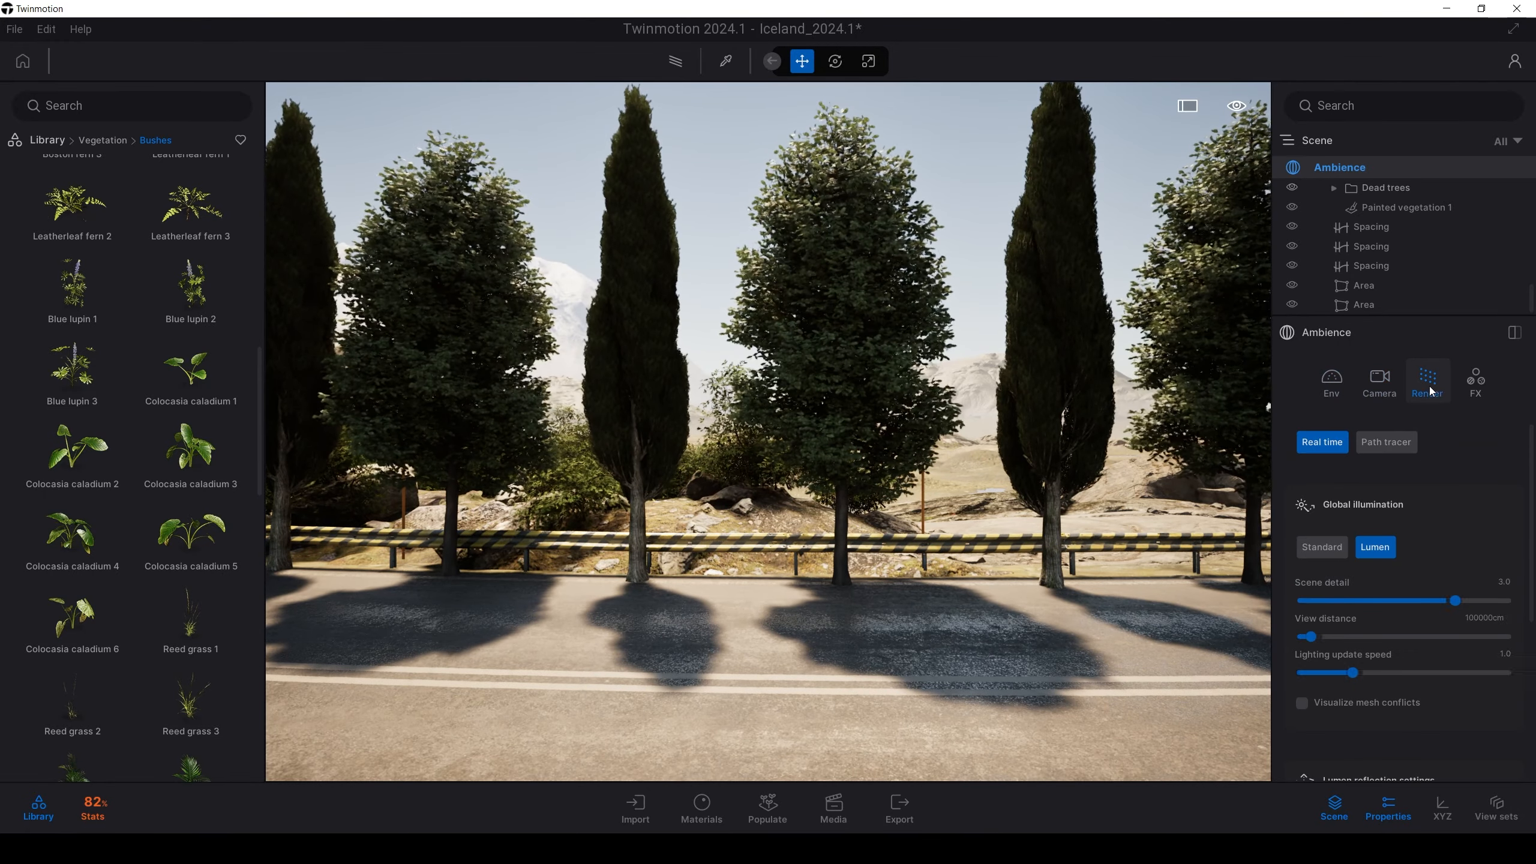
pyautogui.click(1338, 390)
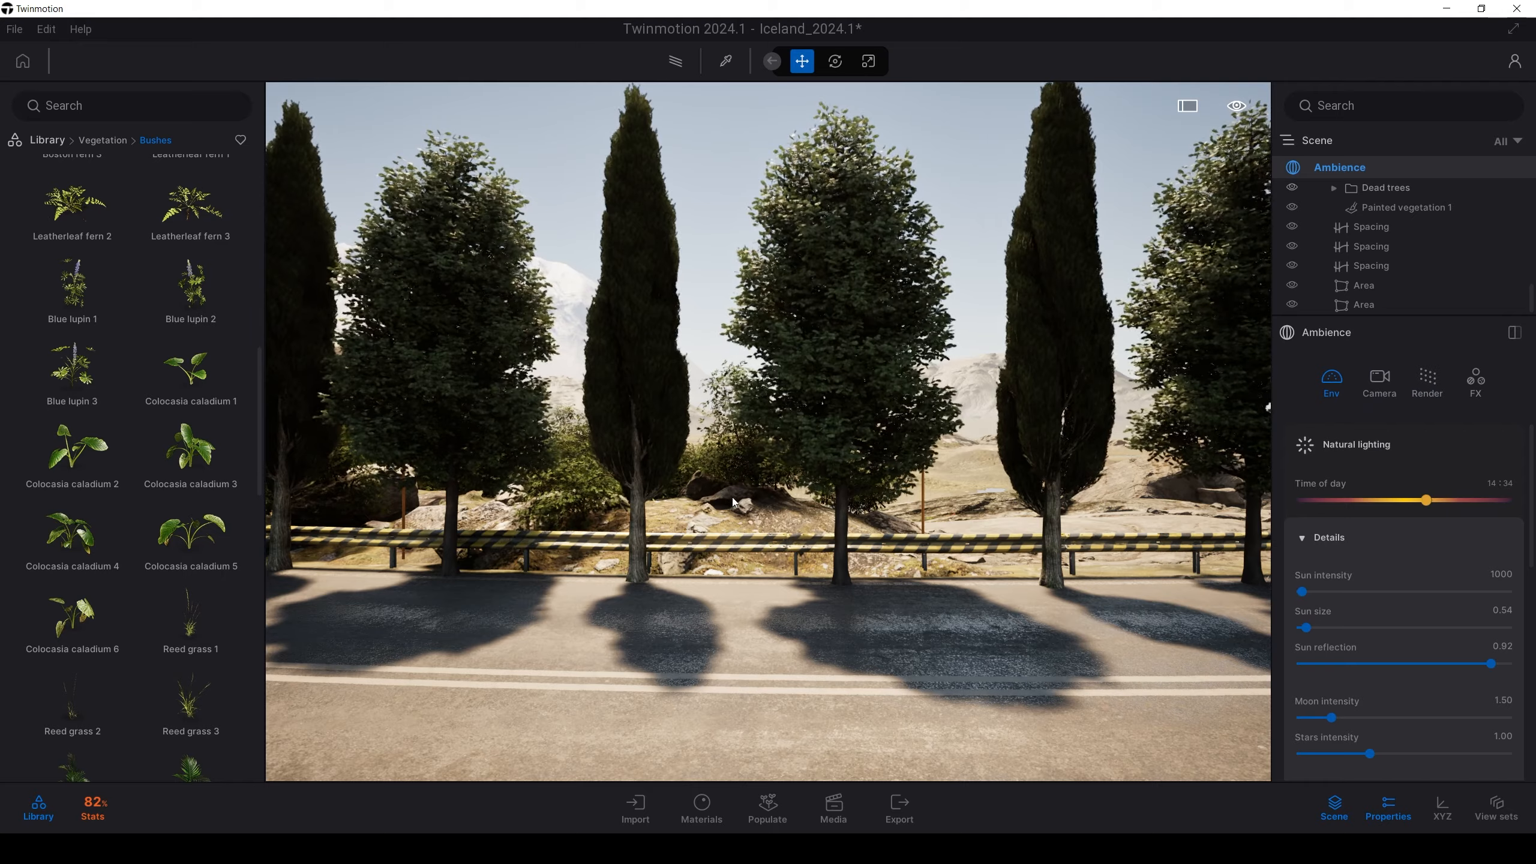
pyautogui.scroll(3, 734, 502)
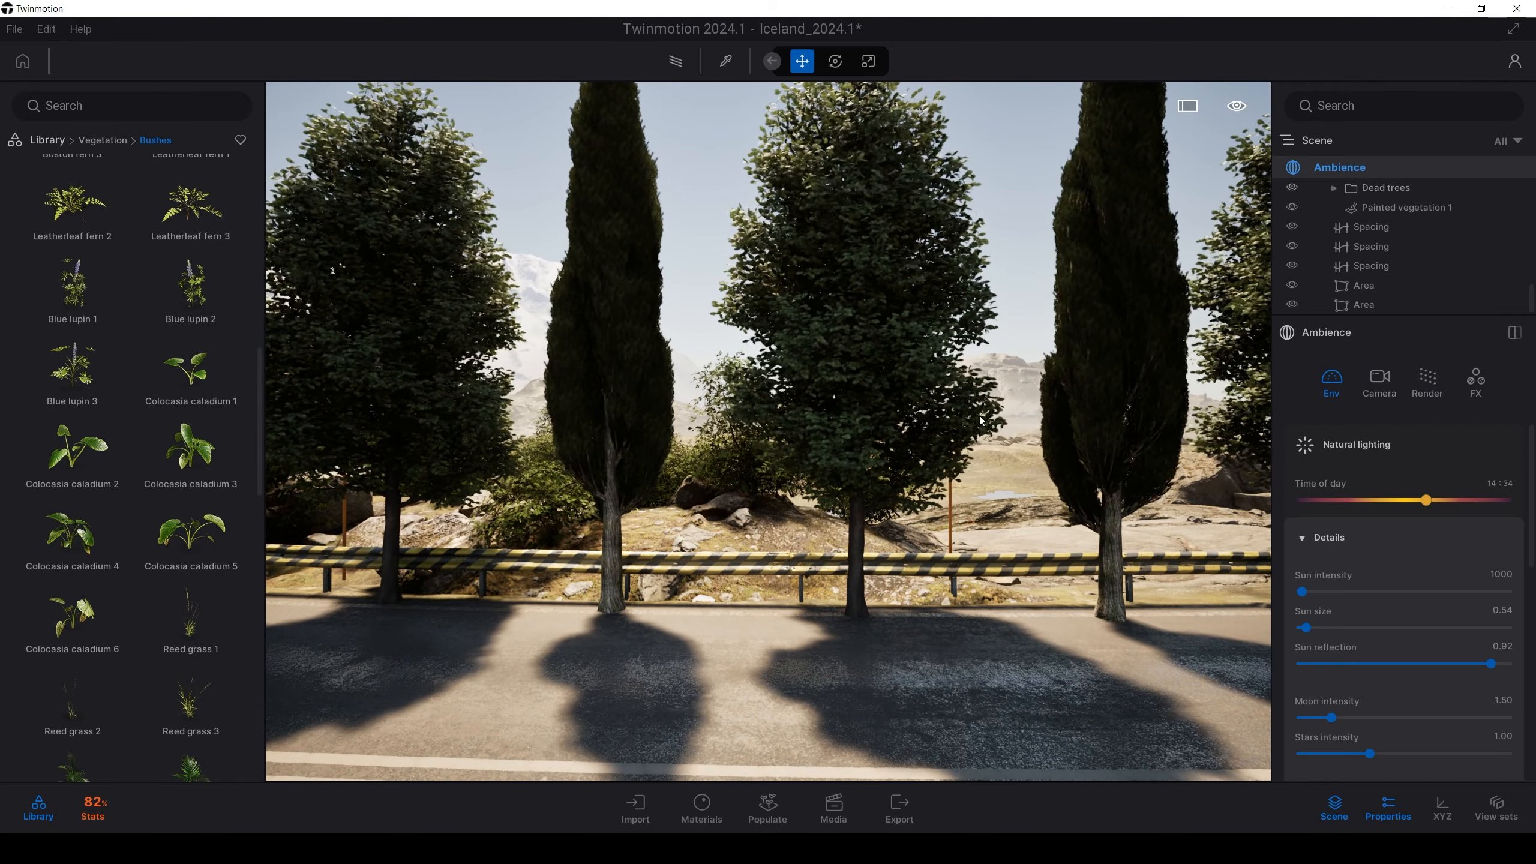
# Fly between the trees to look up at the sun, with the Camera exposure and bloom settings showing
pyautogui.press('w')
pyautogui.moveTo(981, 421); pyautogui.dragTo(885, 112, button='right')
pyautogui.press('w')
pyautogui.press('a')
pyautogui.press('s')
pyautogui.press('w')
pyautogui.press('a')
pyautogui.press('w')
pyautogui.press('e')
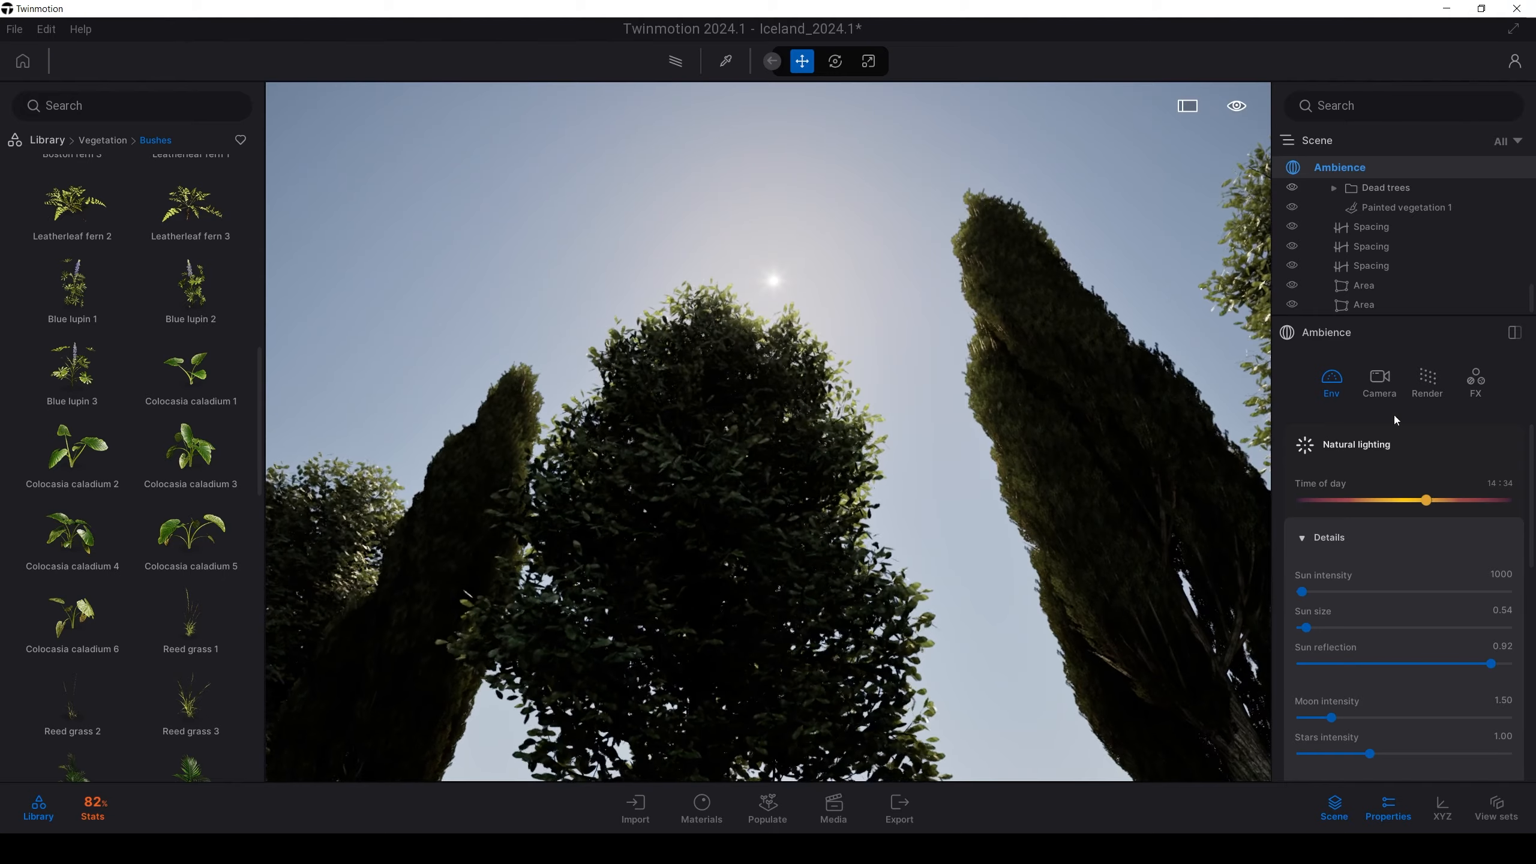
pyautogui.click(1379, 381)
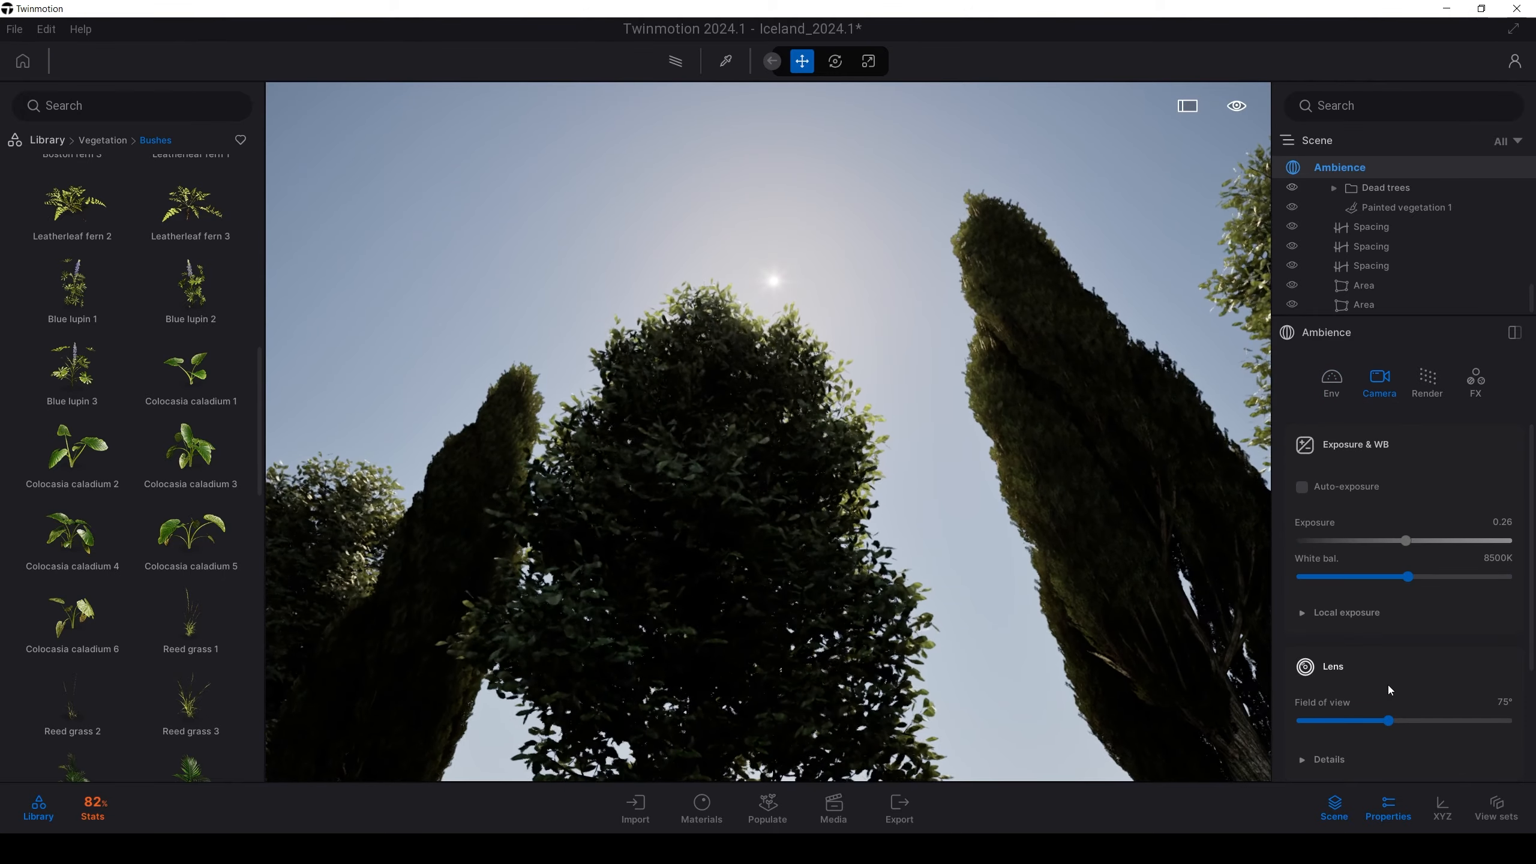
pyautogui.scroll(-1, 1336, 644)
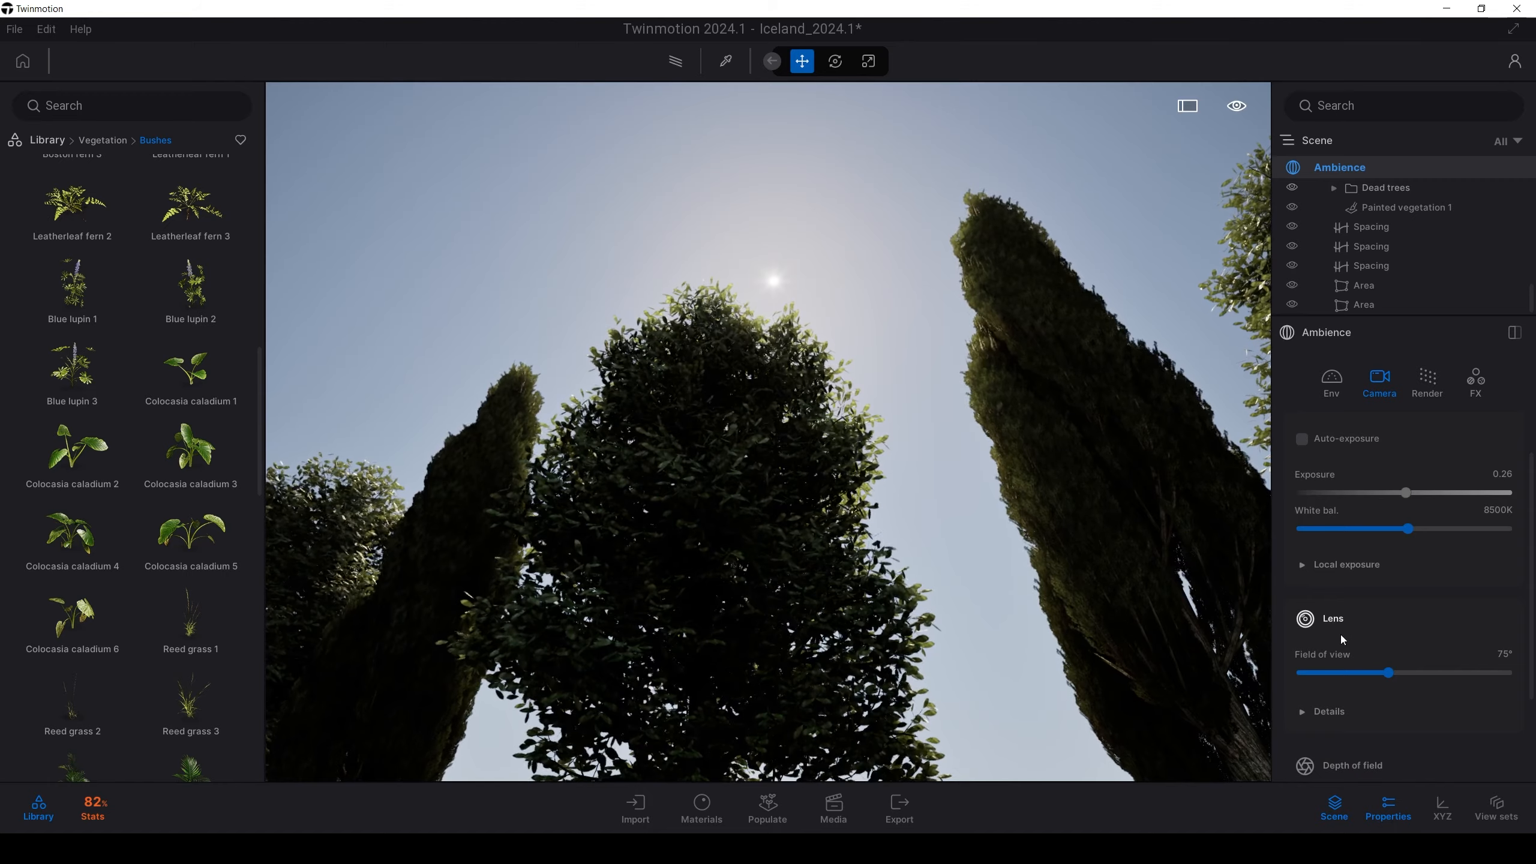
pyautogui.scroll(-3, 1337, 631)
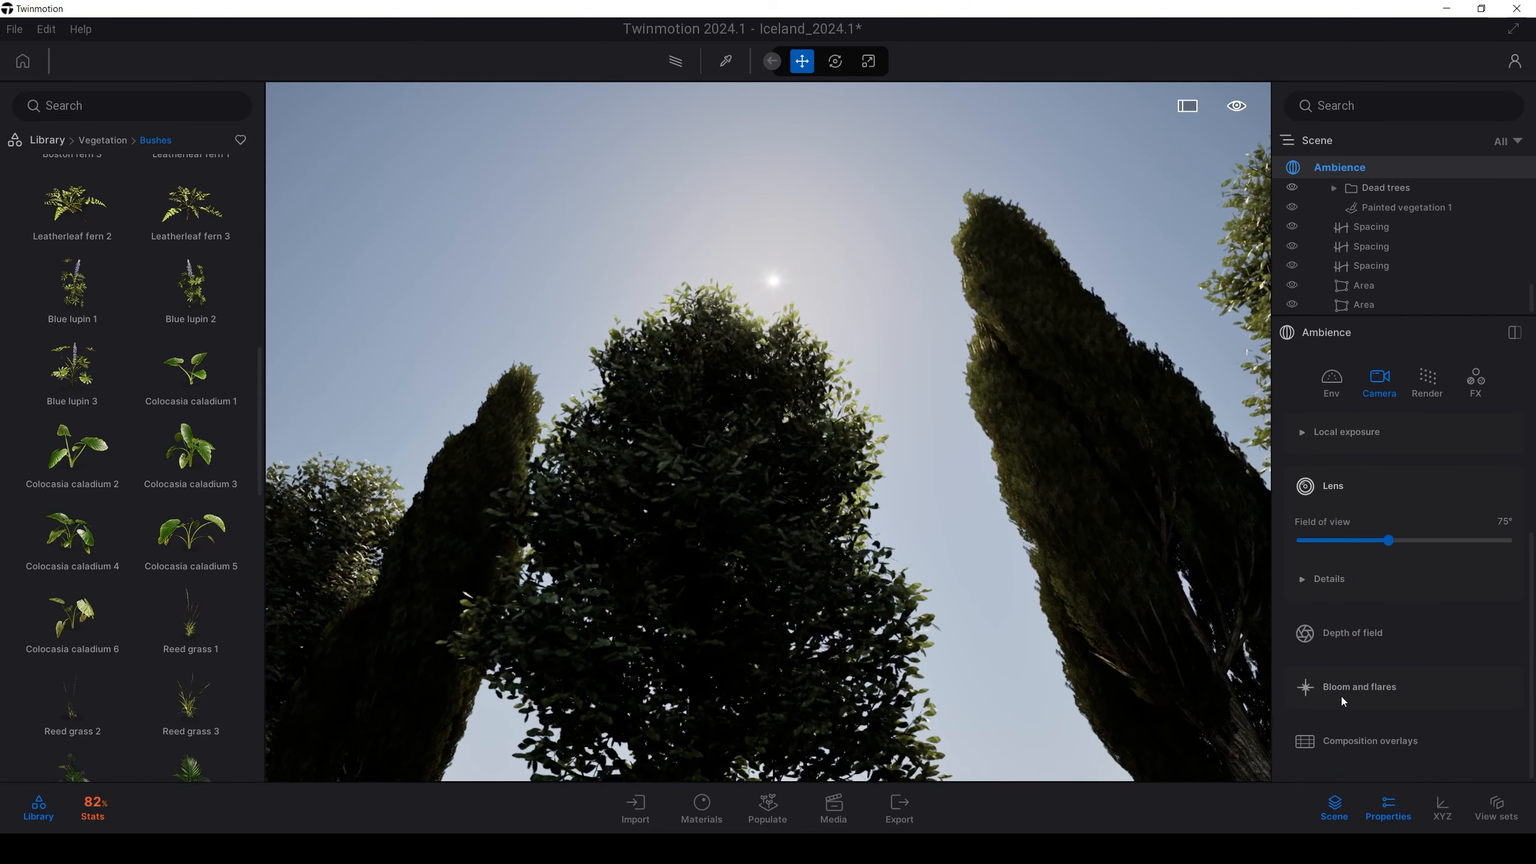
# Raise Bloom intensity to 63.91 for a strong glow around the sun
pyautogui.click(1343, 693)
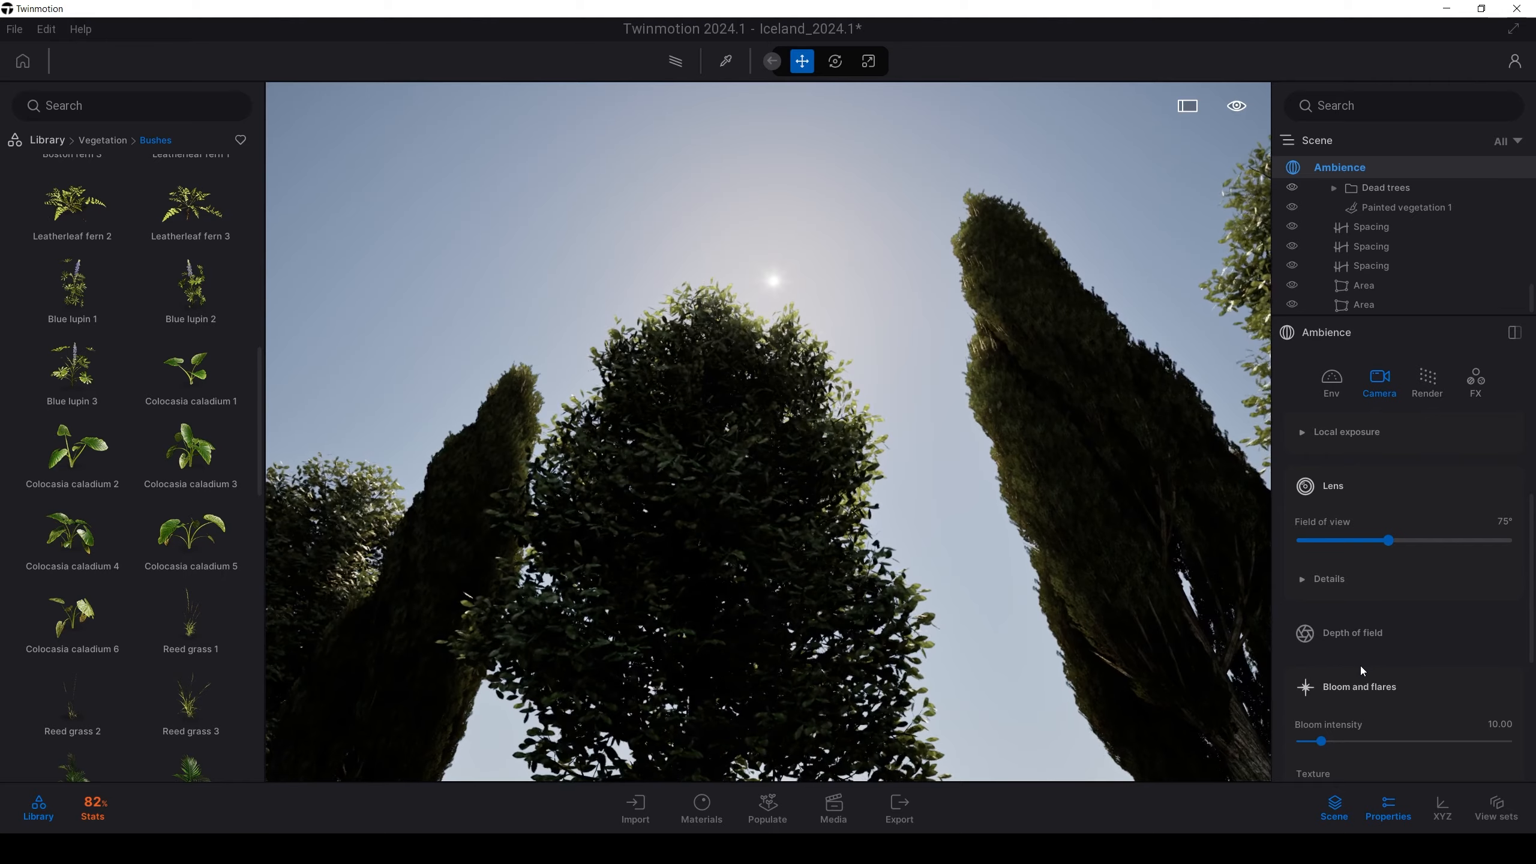
pyautogui.scroll(-1, 1361, 666)
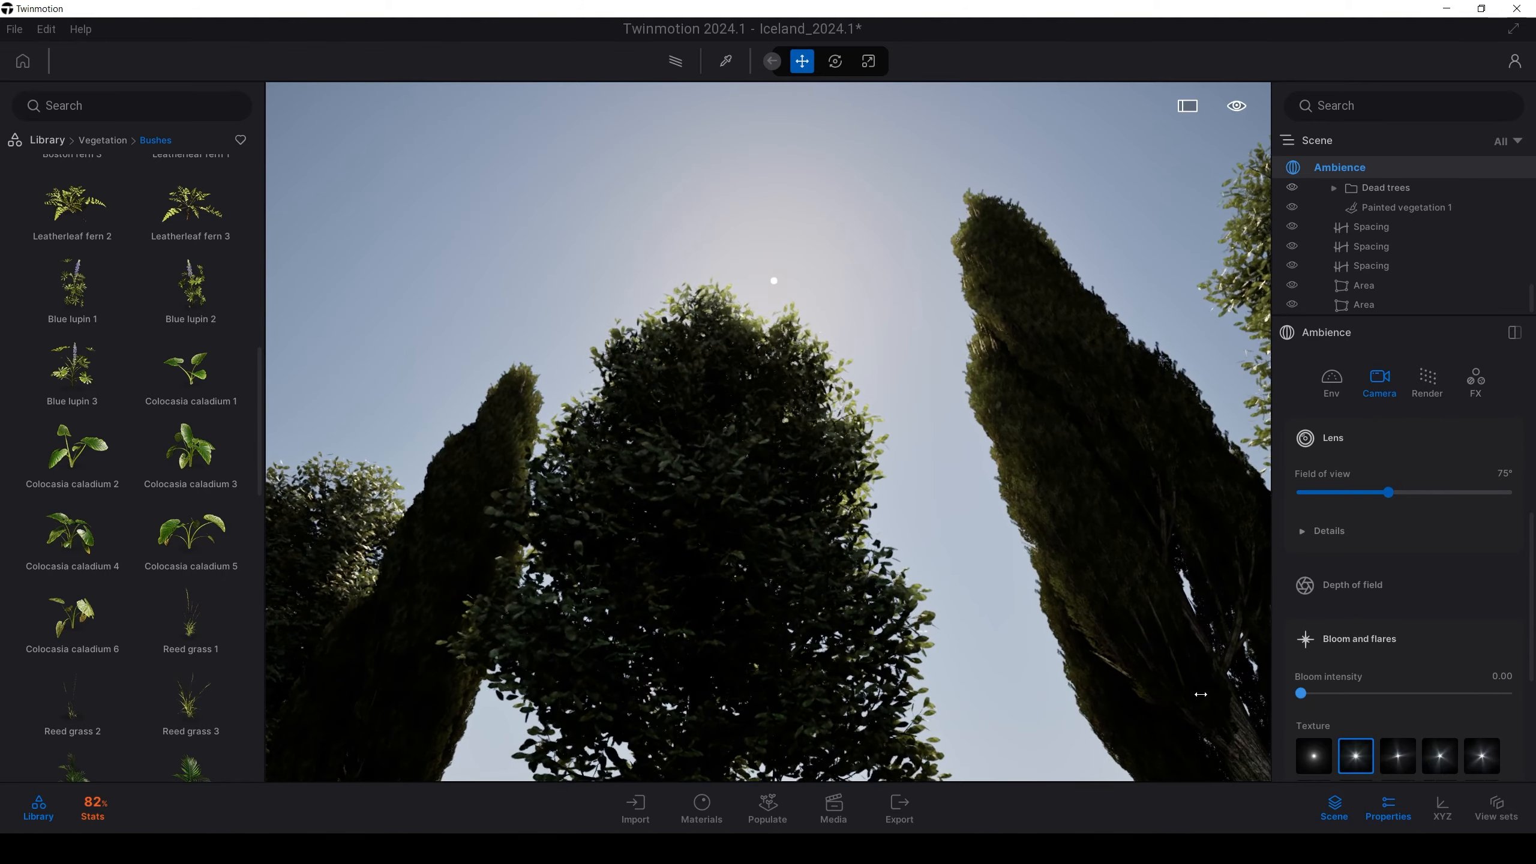
pyautogui.moveTo(1319, 702); pyautogui.dragTo(1386, 689)
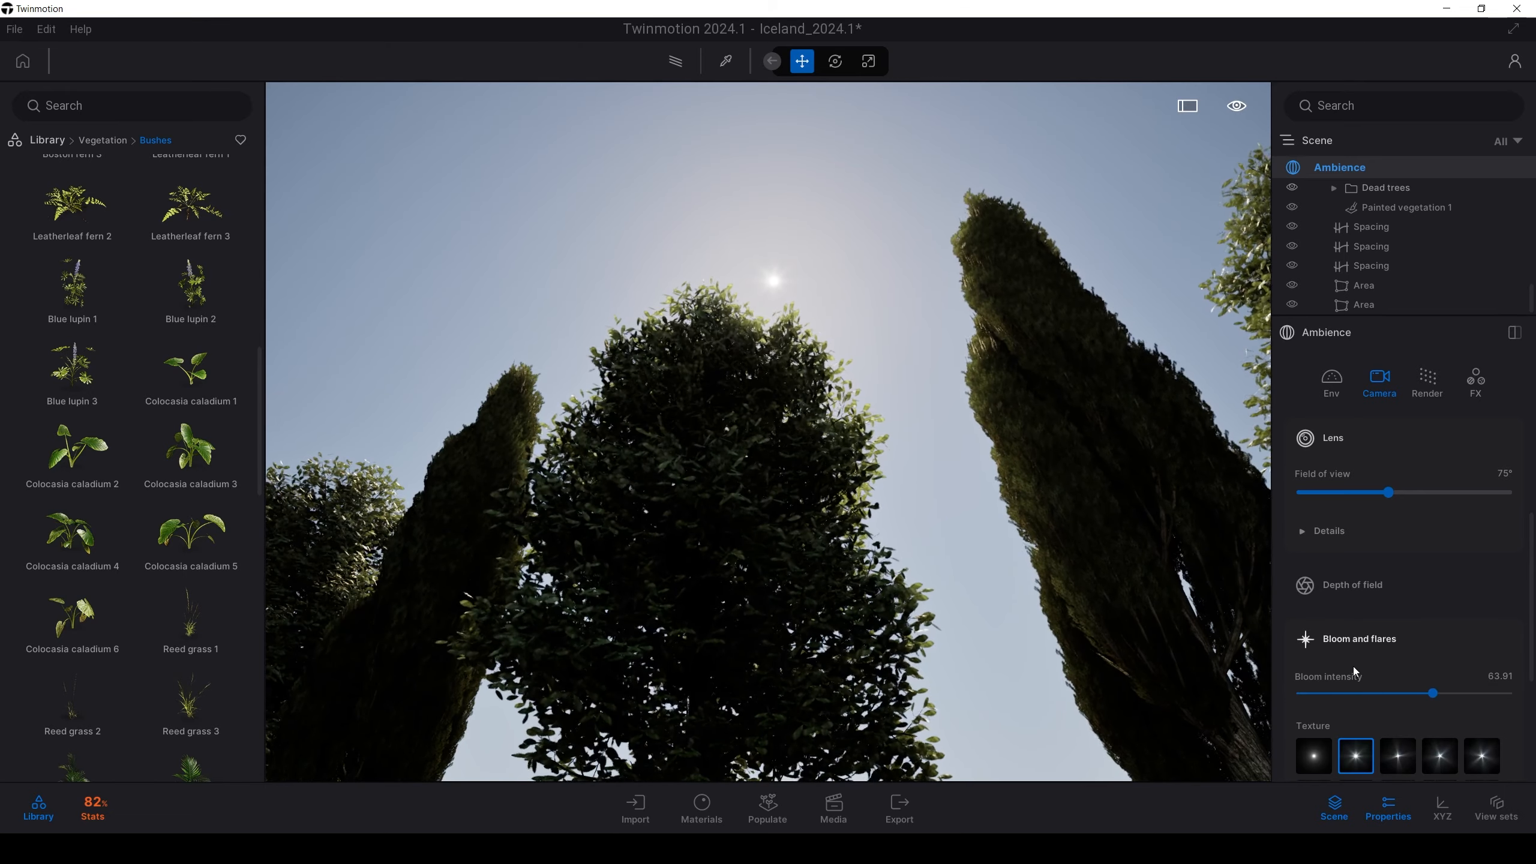
# Apply the second flare texture in the first row to the sun
pyautogui.scroll(-3, 1361, 667)
pyautogui.moveTo(1342, 671)
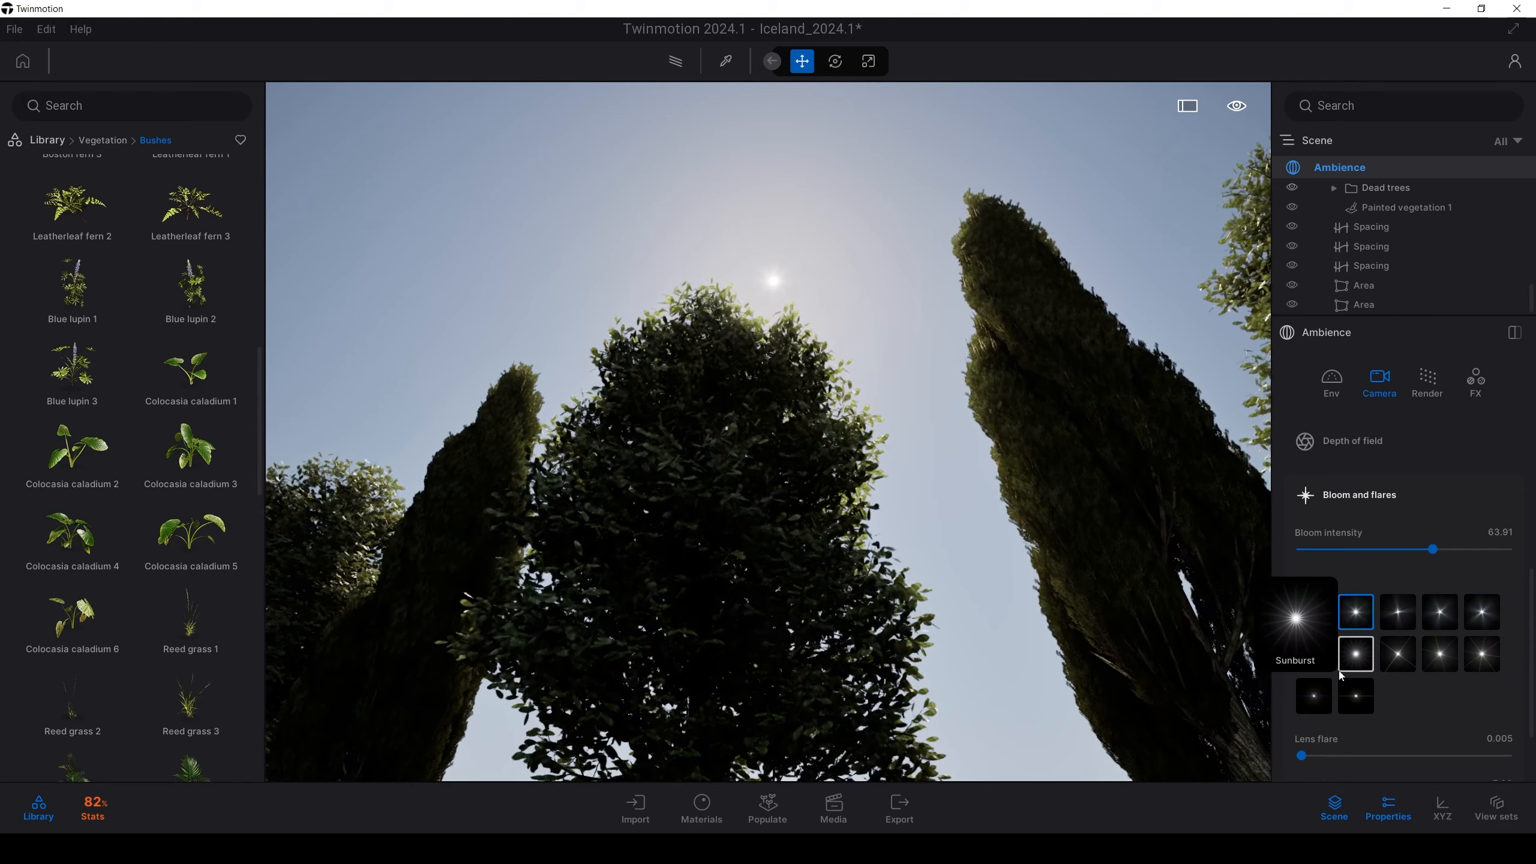
pyautogui.moveTo(1481, 671)
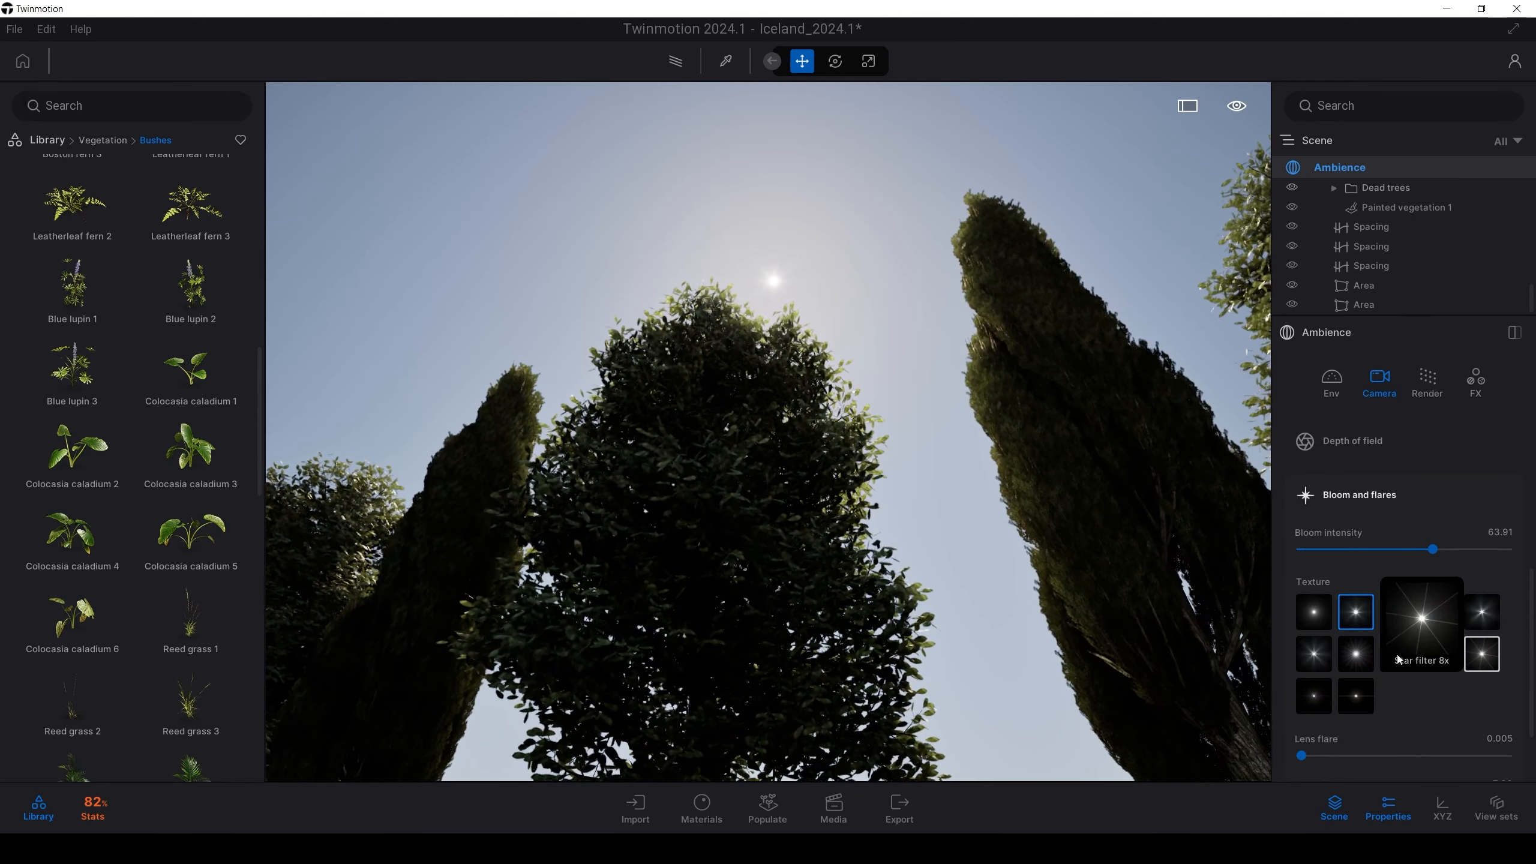
pyautogui.moveTo(1403, 623)
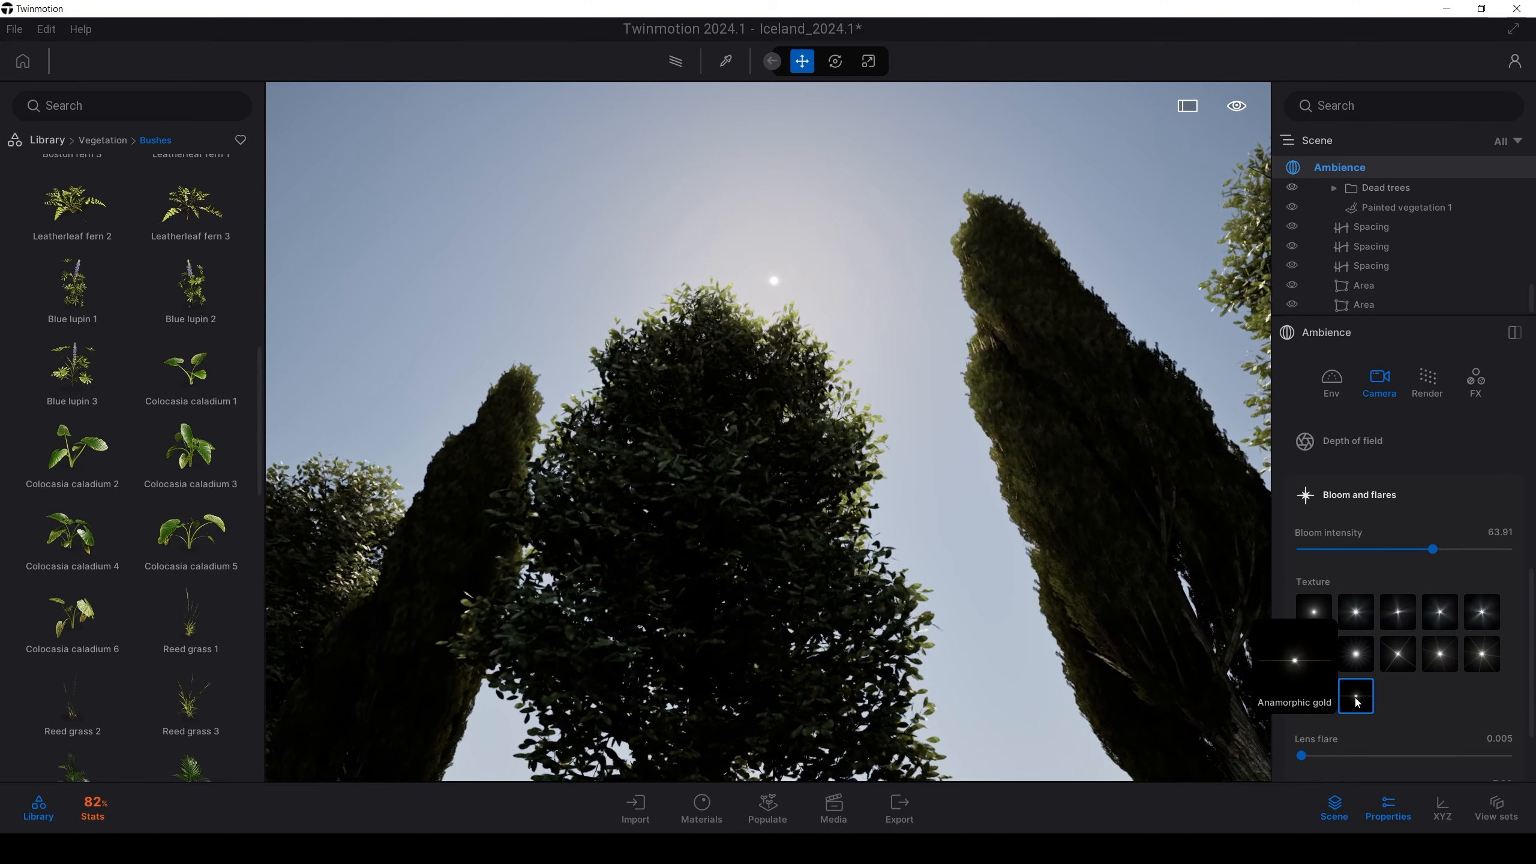
pyautogui.click(1356, 611)
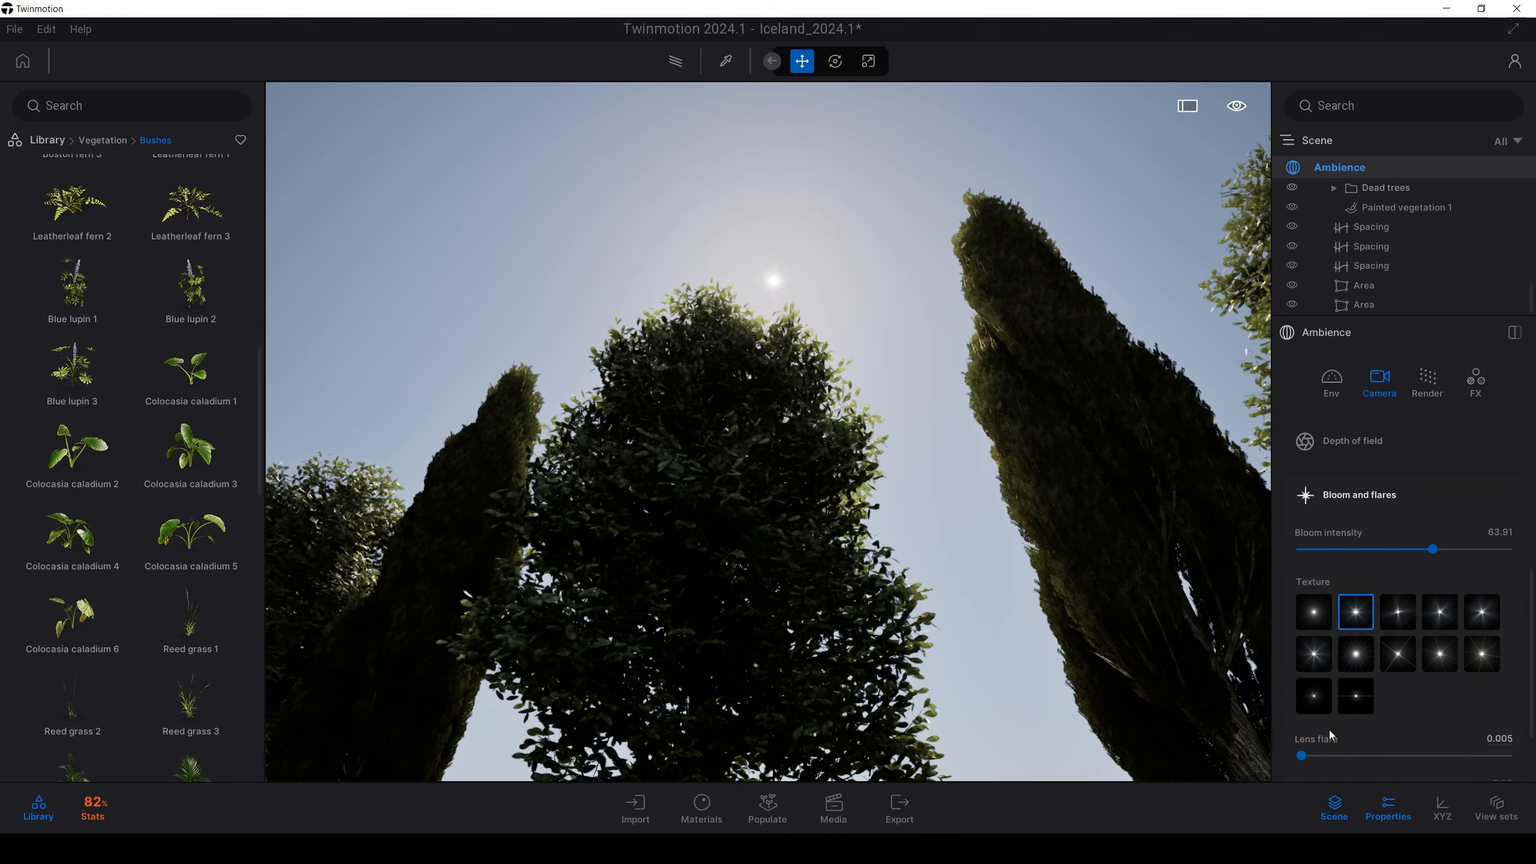
pyautogui.scroll(-1, 1321, 723)
# Add lens flare ghosts at 0.15 and increase the lens dirt effect
pyautogui.moveTo(1302, 708); pyautogui.dragTo(1332, 706)
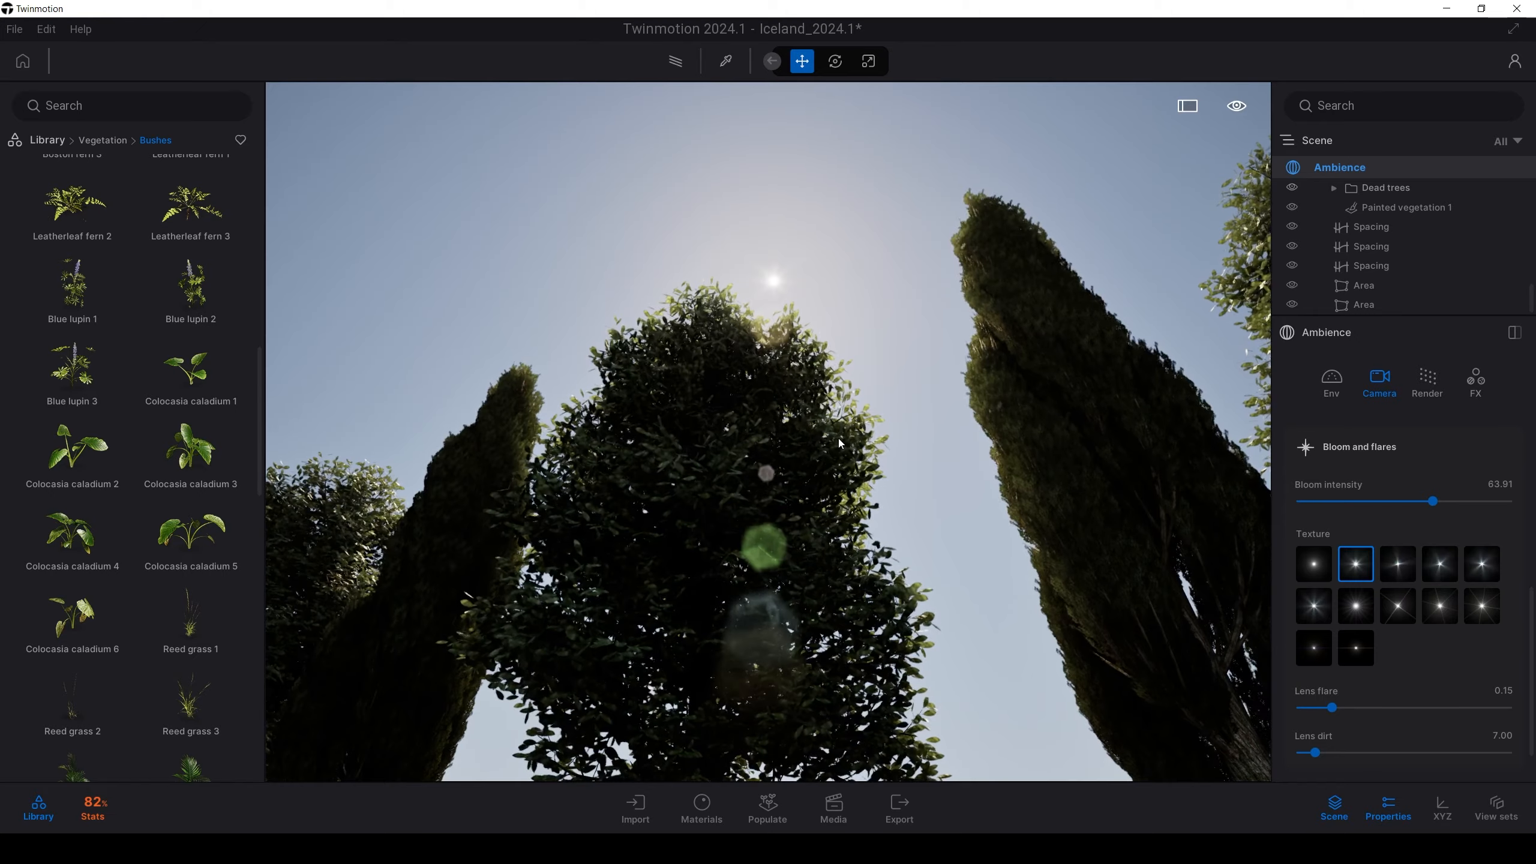
pyautogui.scroll(-1, 1308, 674)
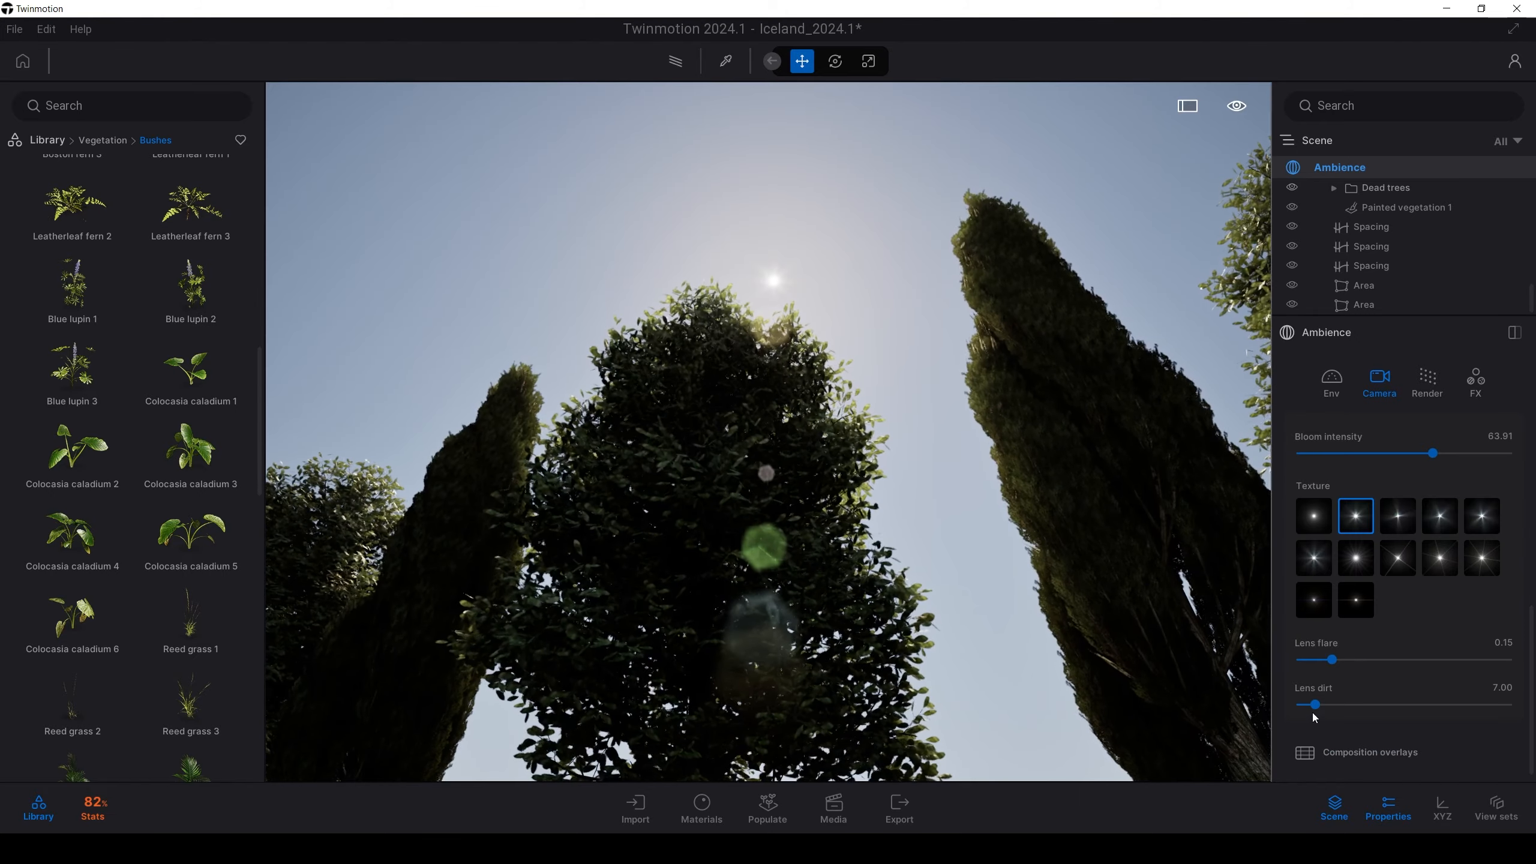
pyautogui.moveTo(1319, 706); pyautogui.dragTo(1382, 703)
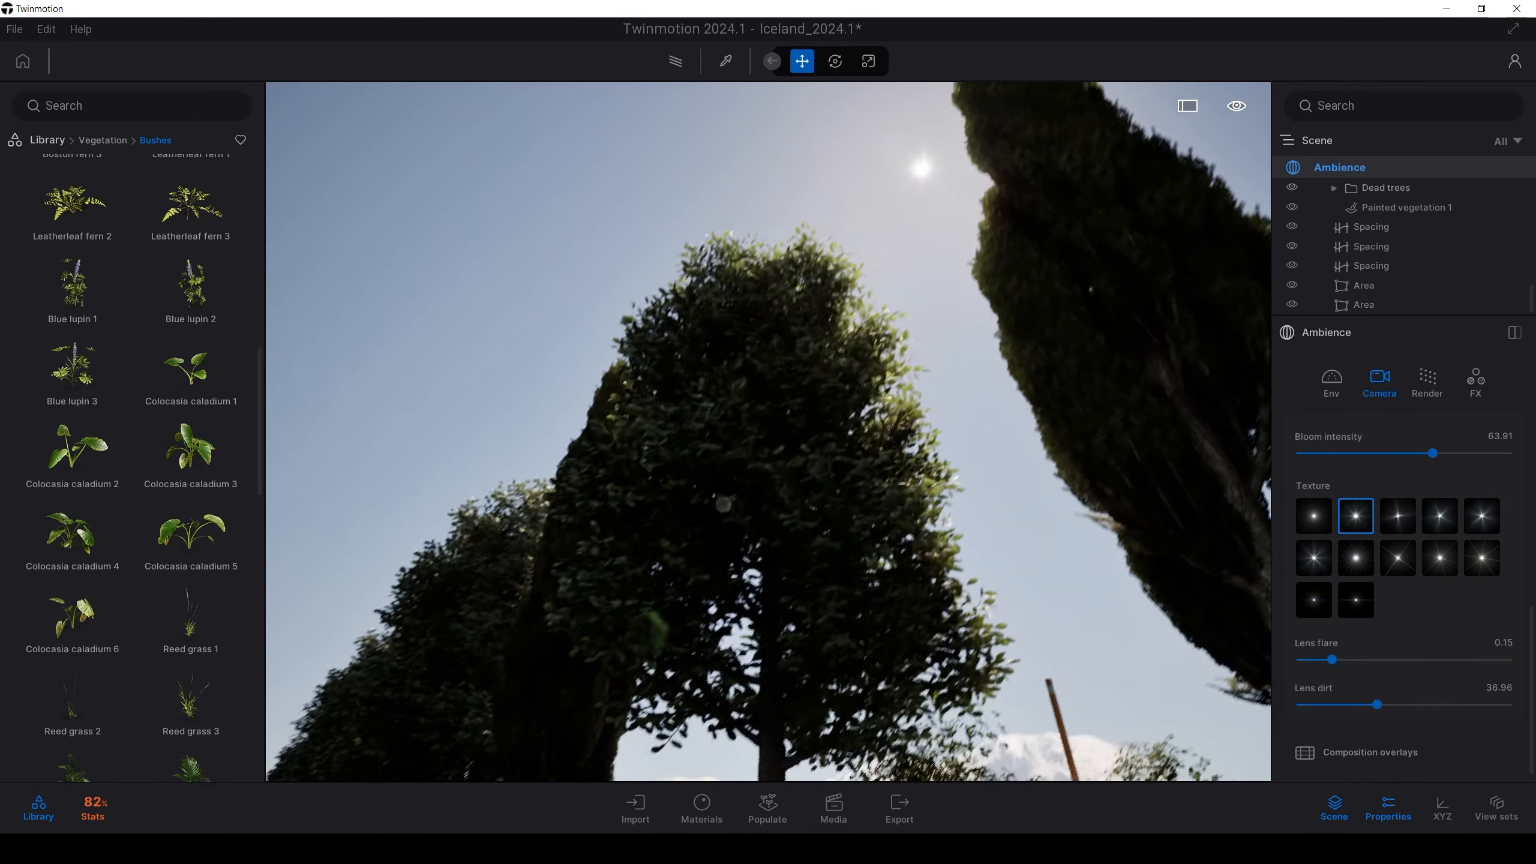
# Reposition the camera among the trees and look up toward the sun
pyautogui.press('s')
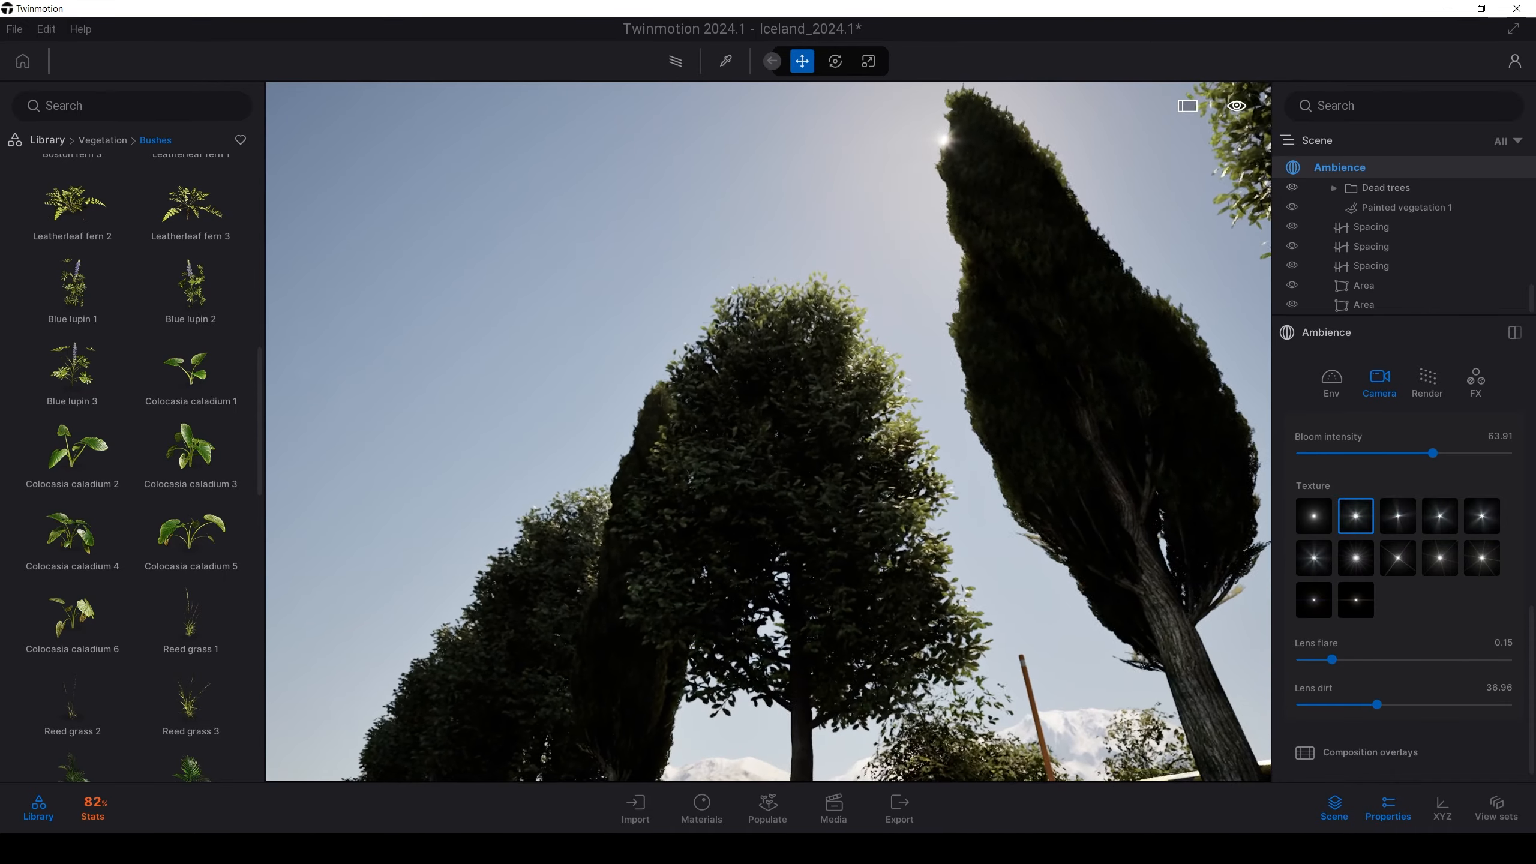
pyautogui.press('s')
pyautogui.press('a')
pyautogui.press('w')
pyautogui.press('d')
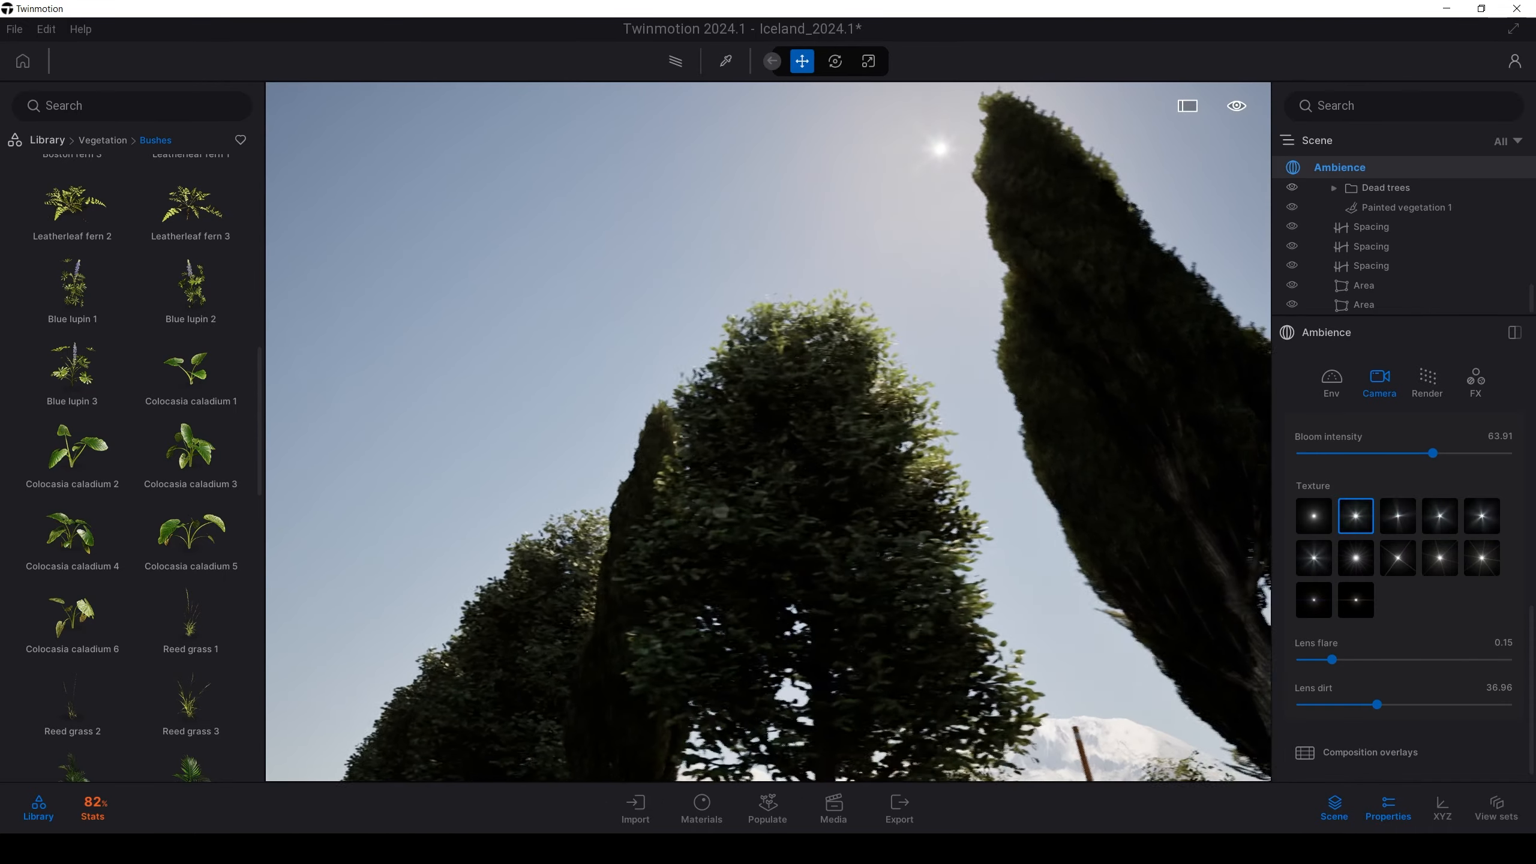
pyautogui.press('d')
pyautogui.moveTo(1131, 524); pyautogui.dragTo(1151, 493, button='right')
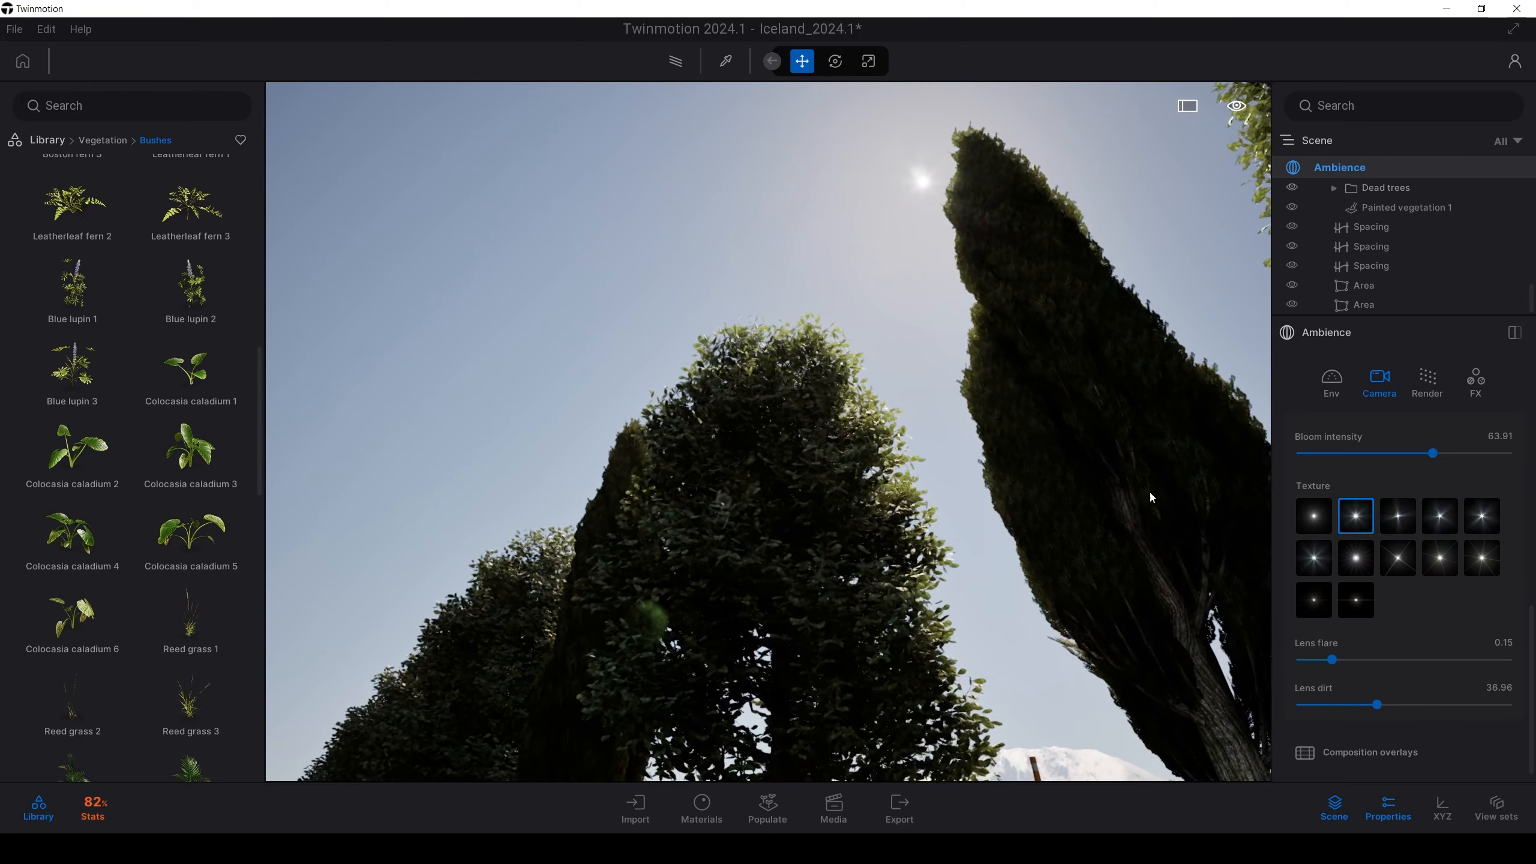
pyautogui.scroll(-1, 1355, 589)
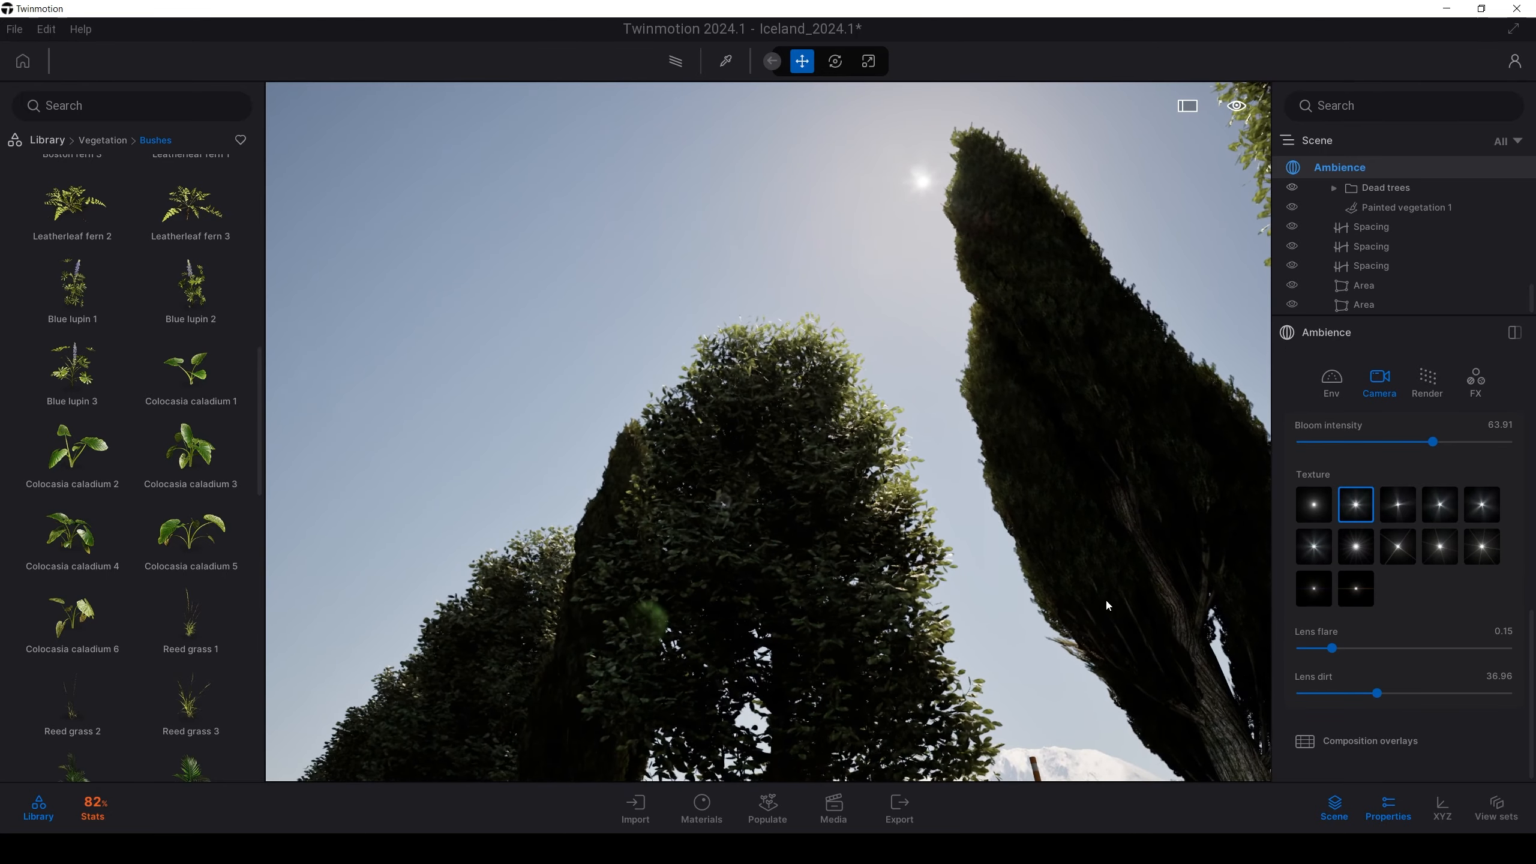
pyautogui.scroll(2, 1354, 526)
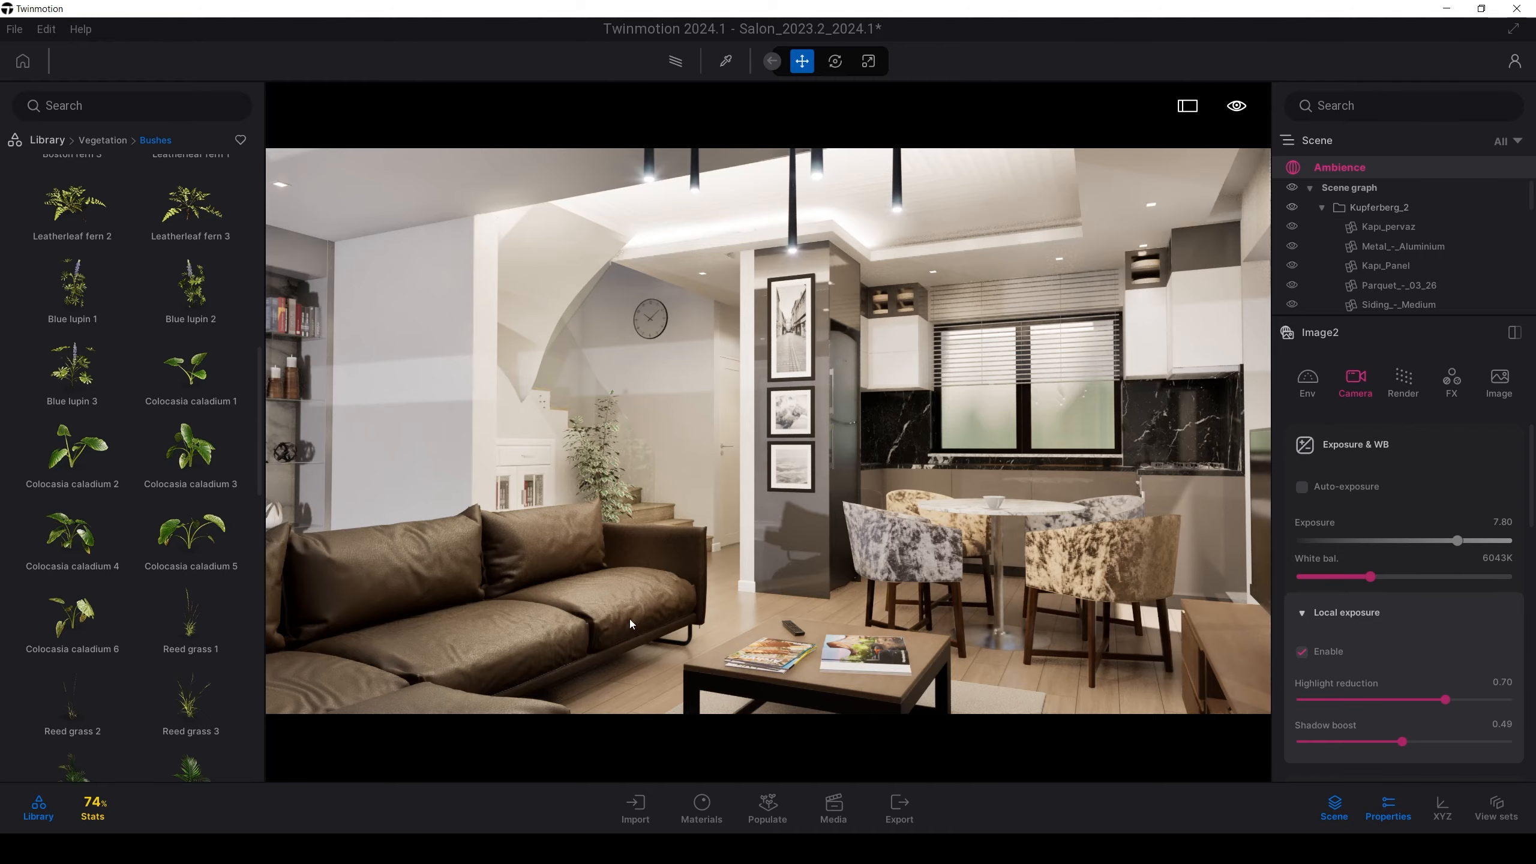
# Fly through the Salon living room and frame the brown leather sofa beside the coffee table
pyautogui.press('w')
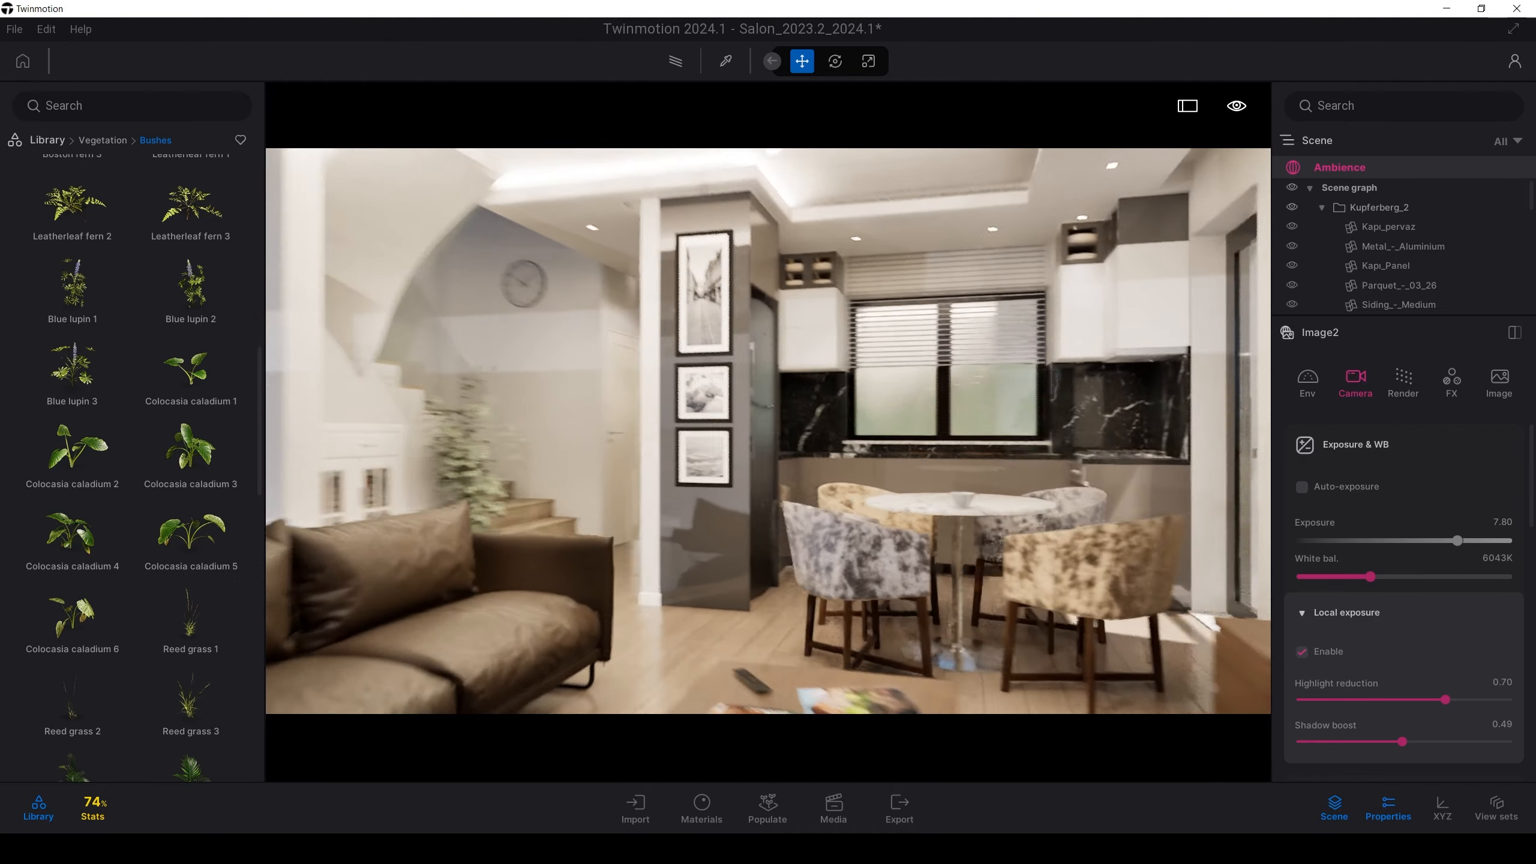
pyautogui.press('s')
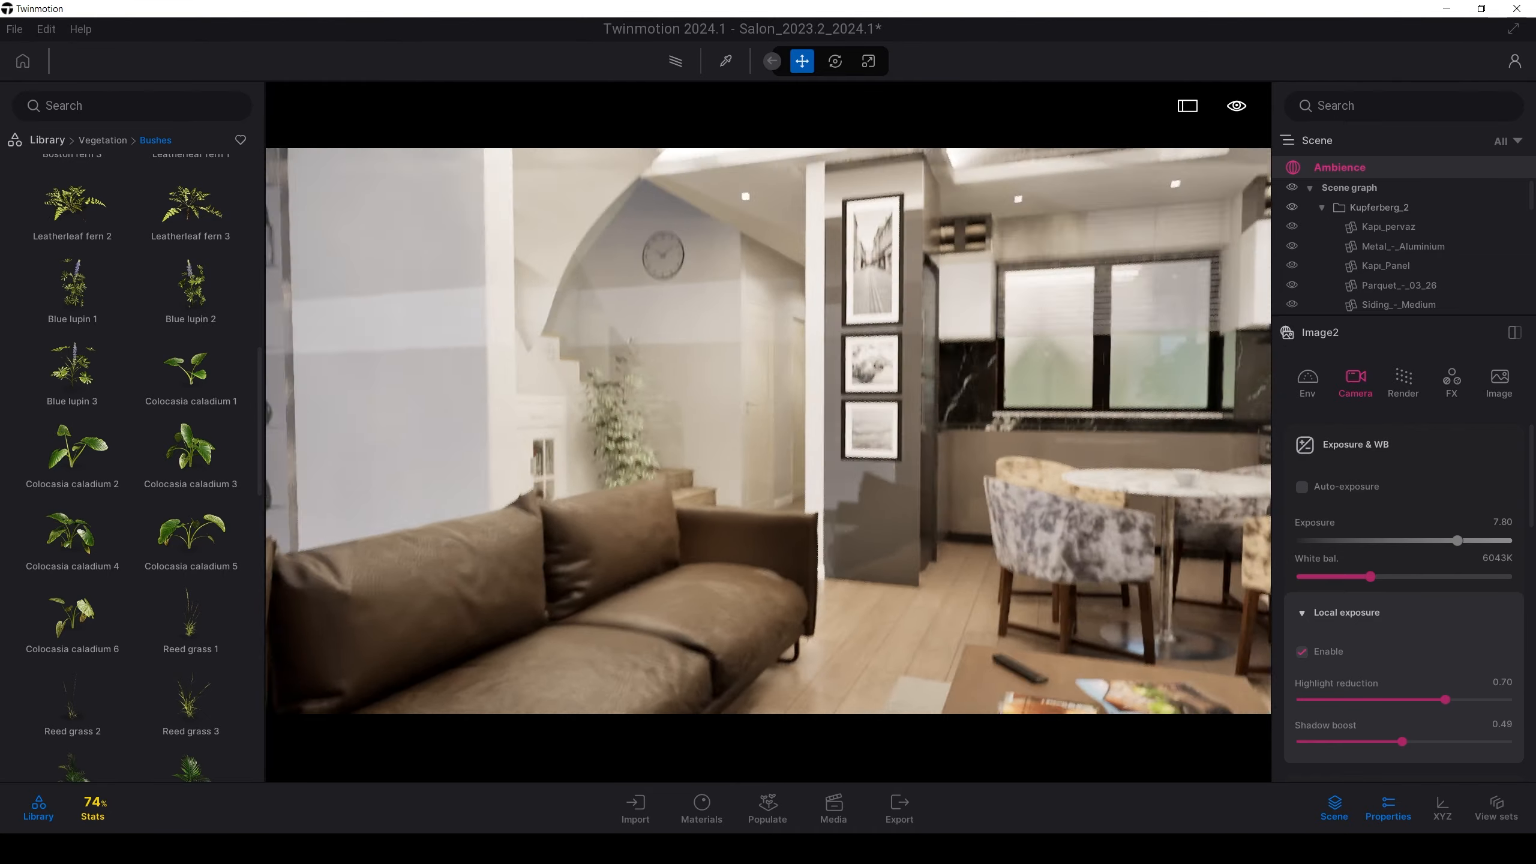
pyautogui.press('s')
pyautogui.press('w')
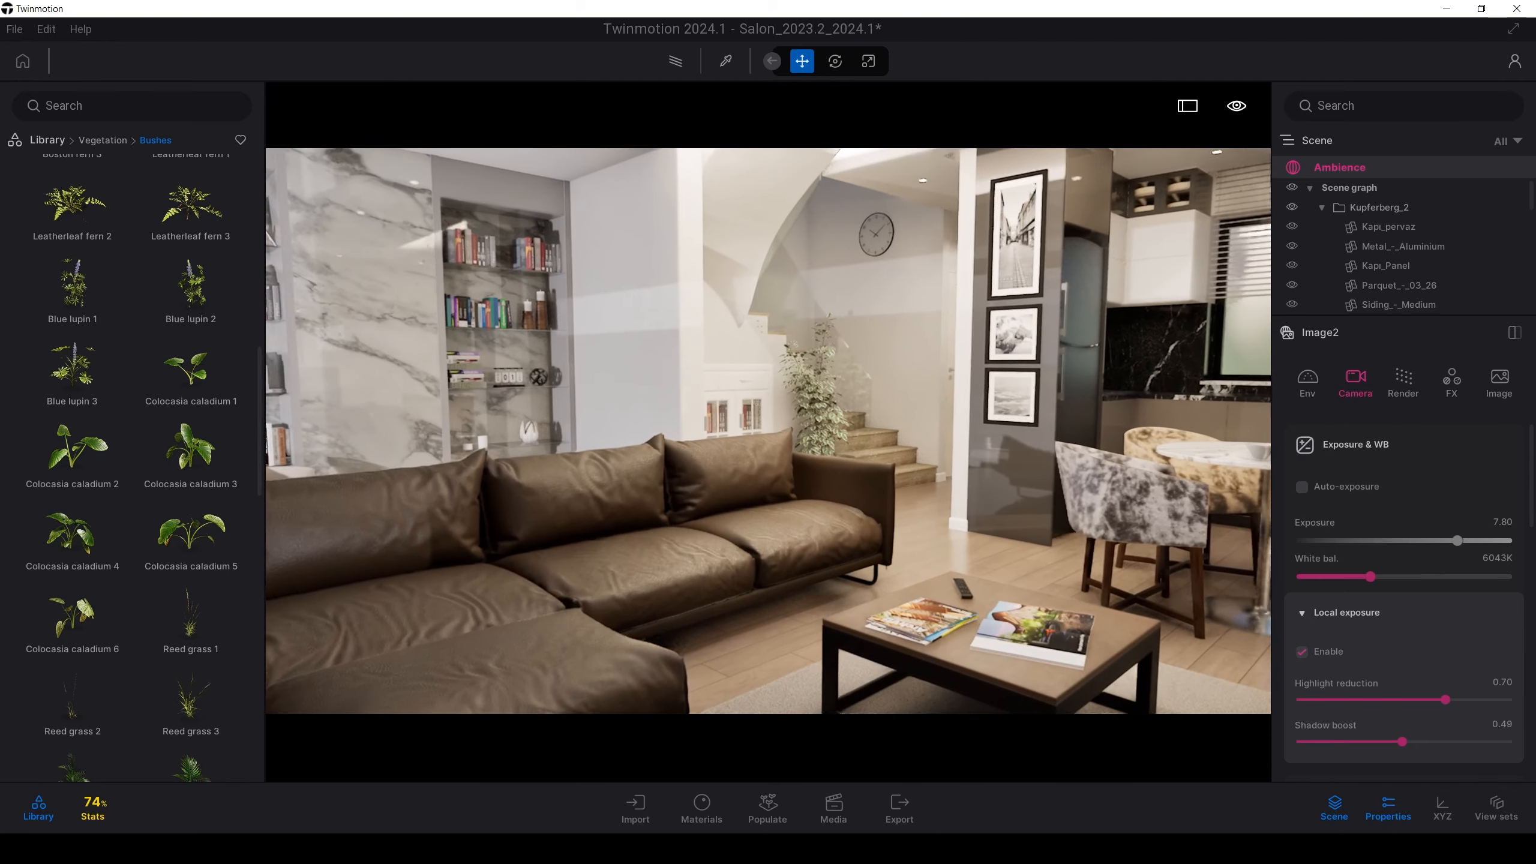
pyautogui.press('s')
pyautogui.moveTo(776, 501); pyautogui.dragTo(943, 440, button='right')
pyautogui.press('w')
# Back the camera away to show the whole leather sofa
pyautogui.press('s')
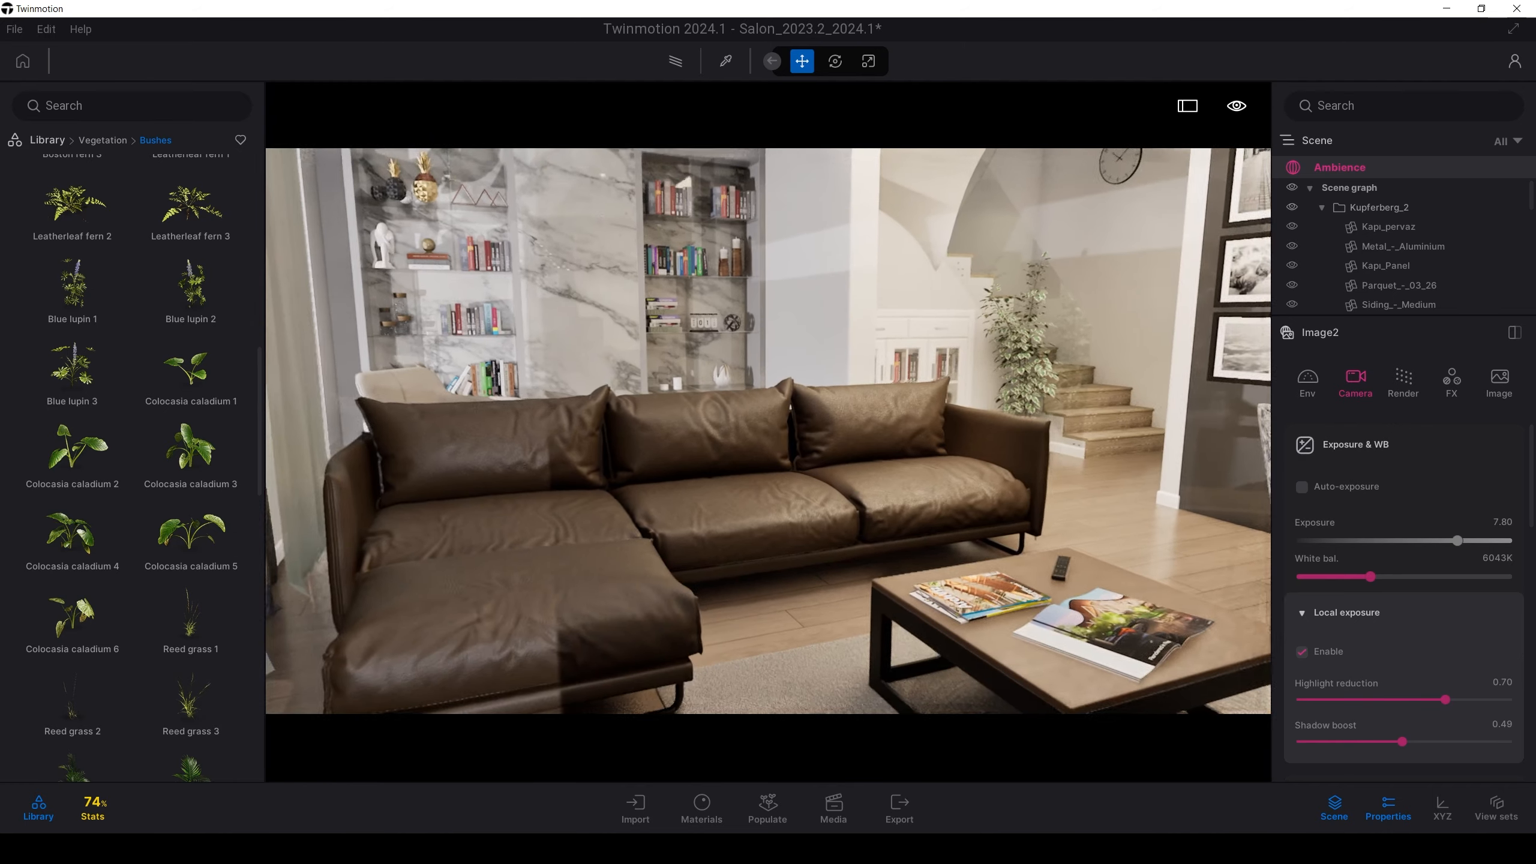
pyautogui.press('w')
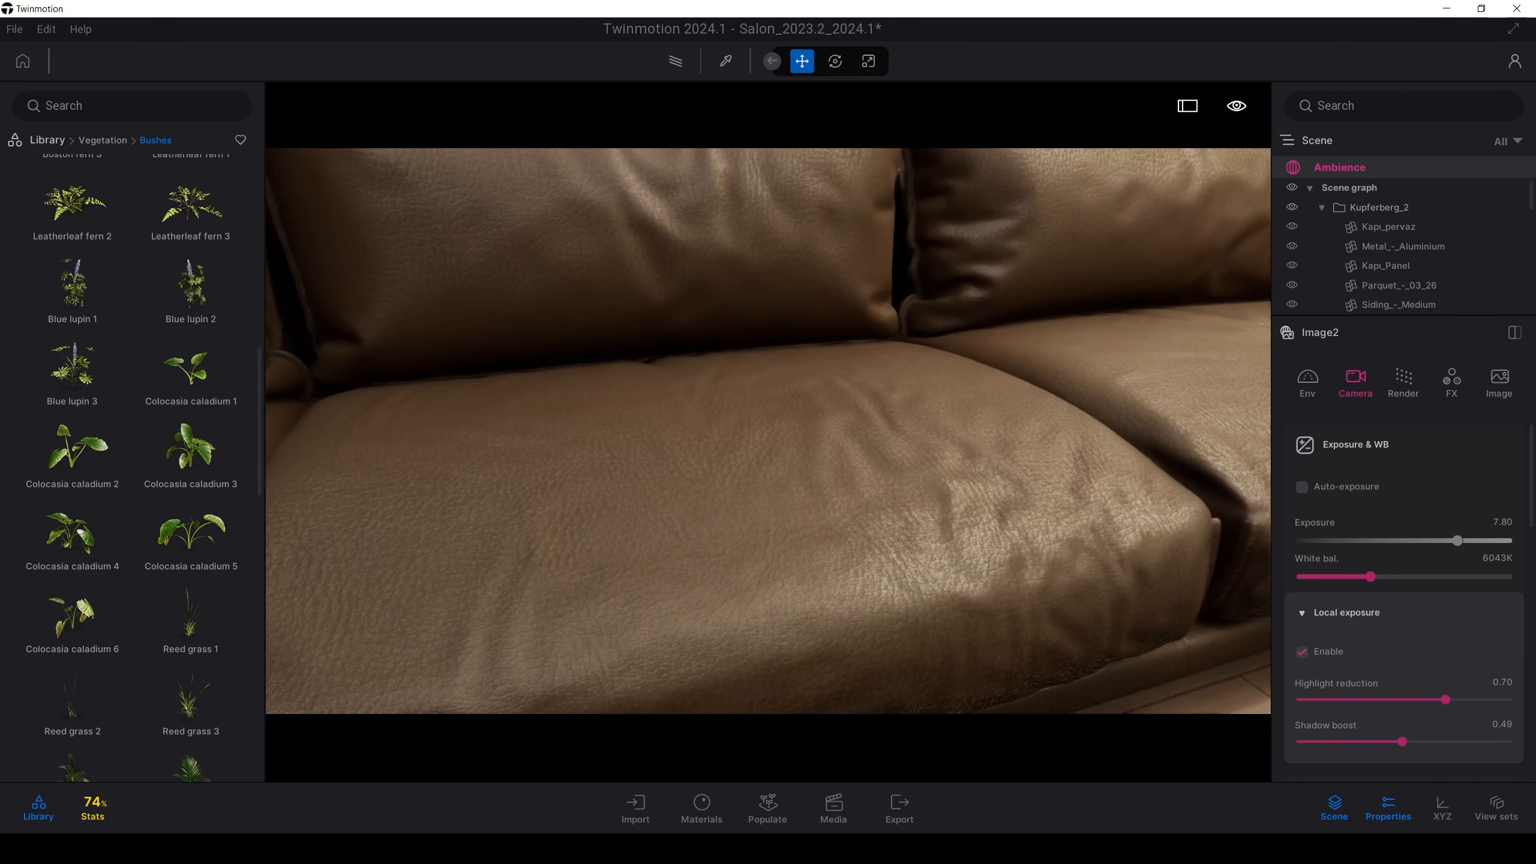
pyautogui.press('s')
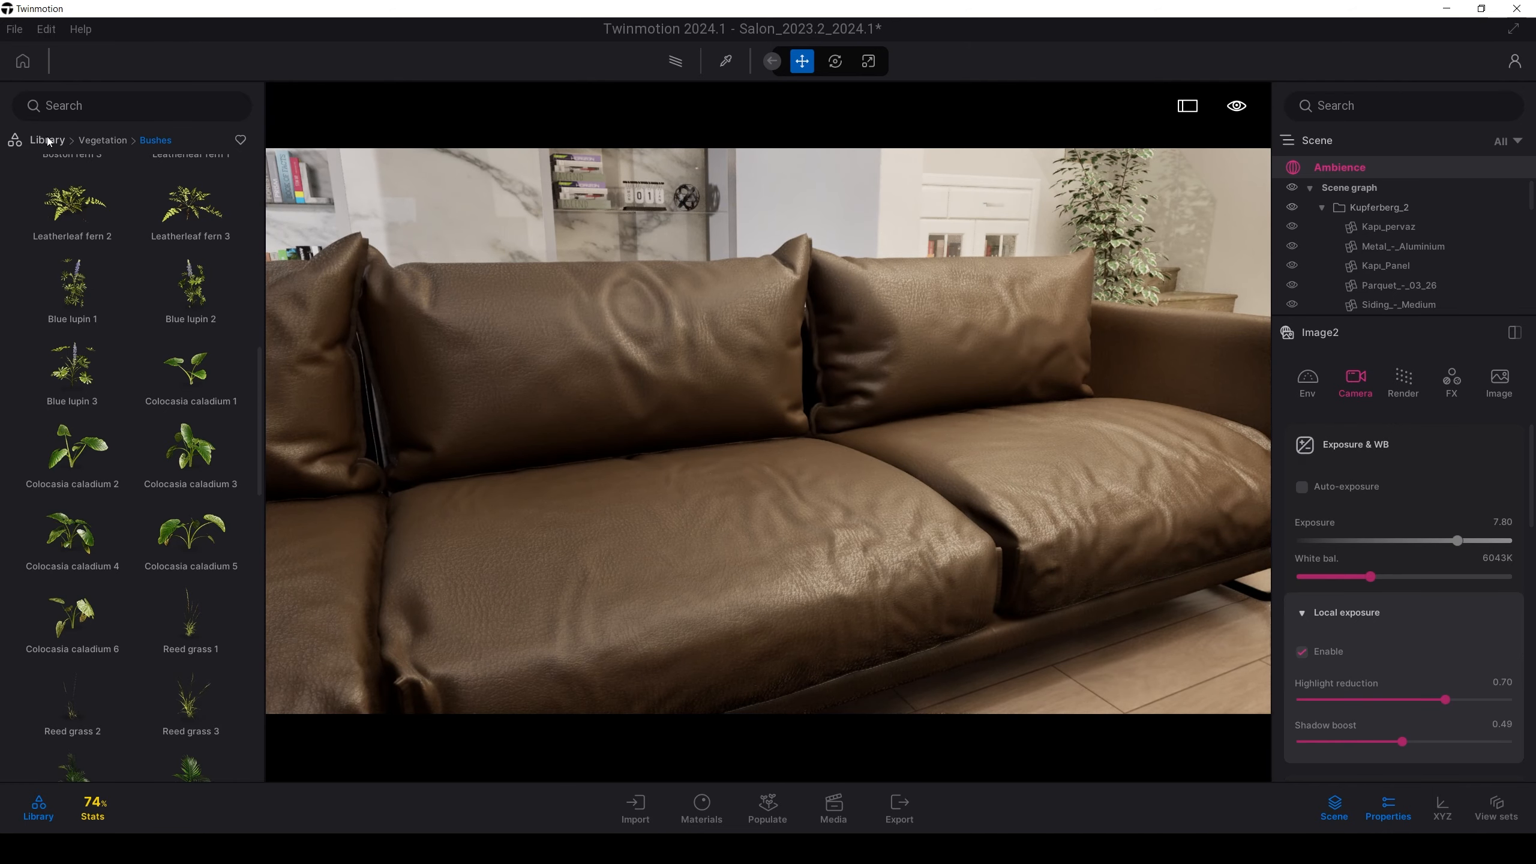
# Browse the Library to Materials > Fabric to show Velvet, Silk and Tulle
pyautogui.click(47, 141)
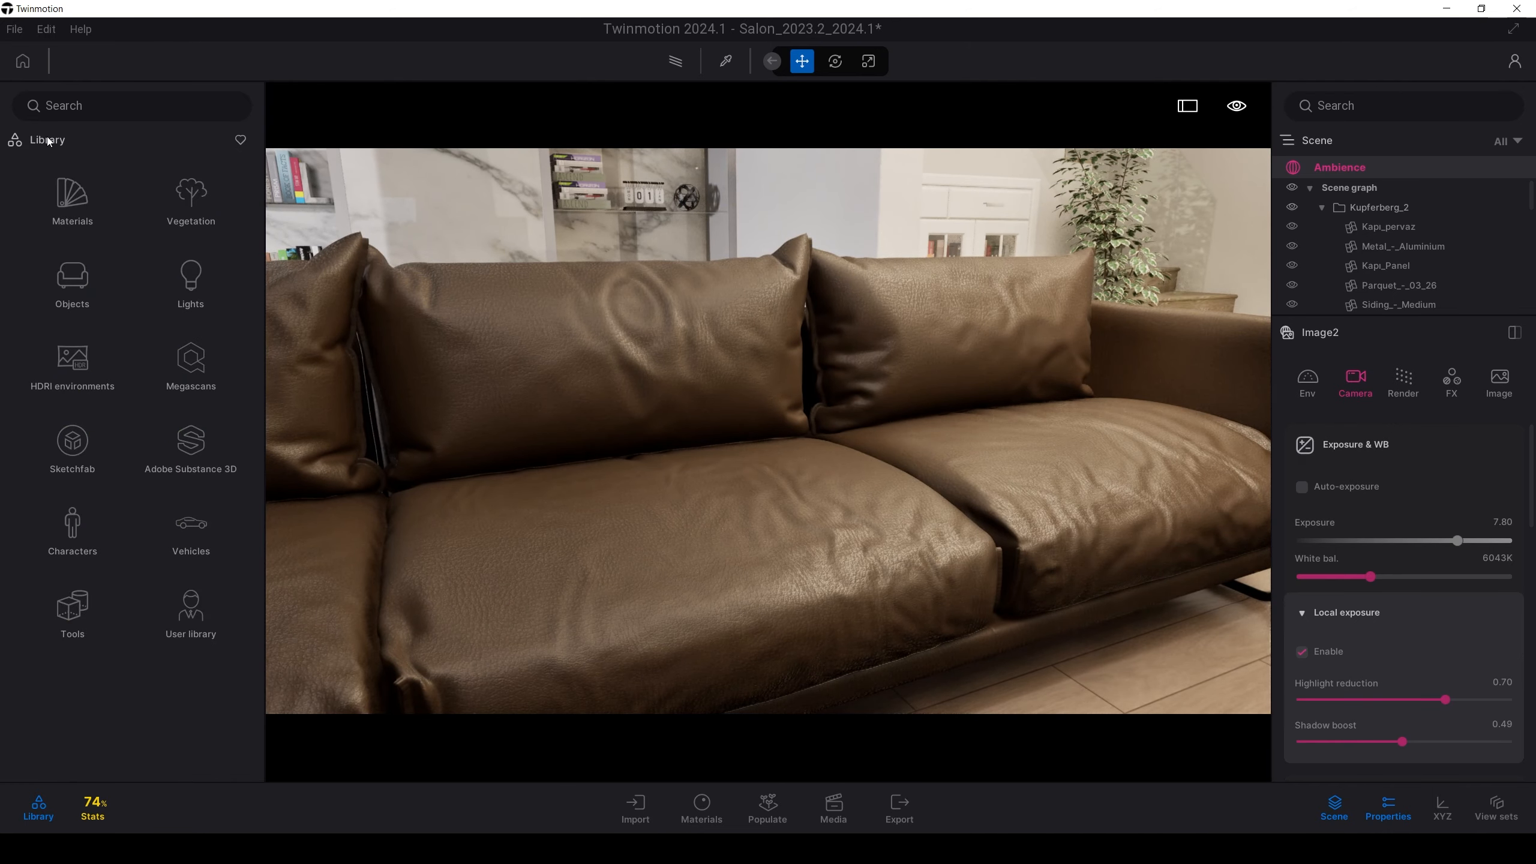
pyautogui.click(62, 204)
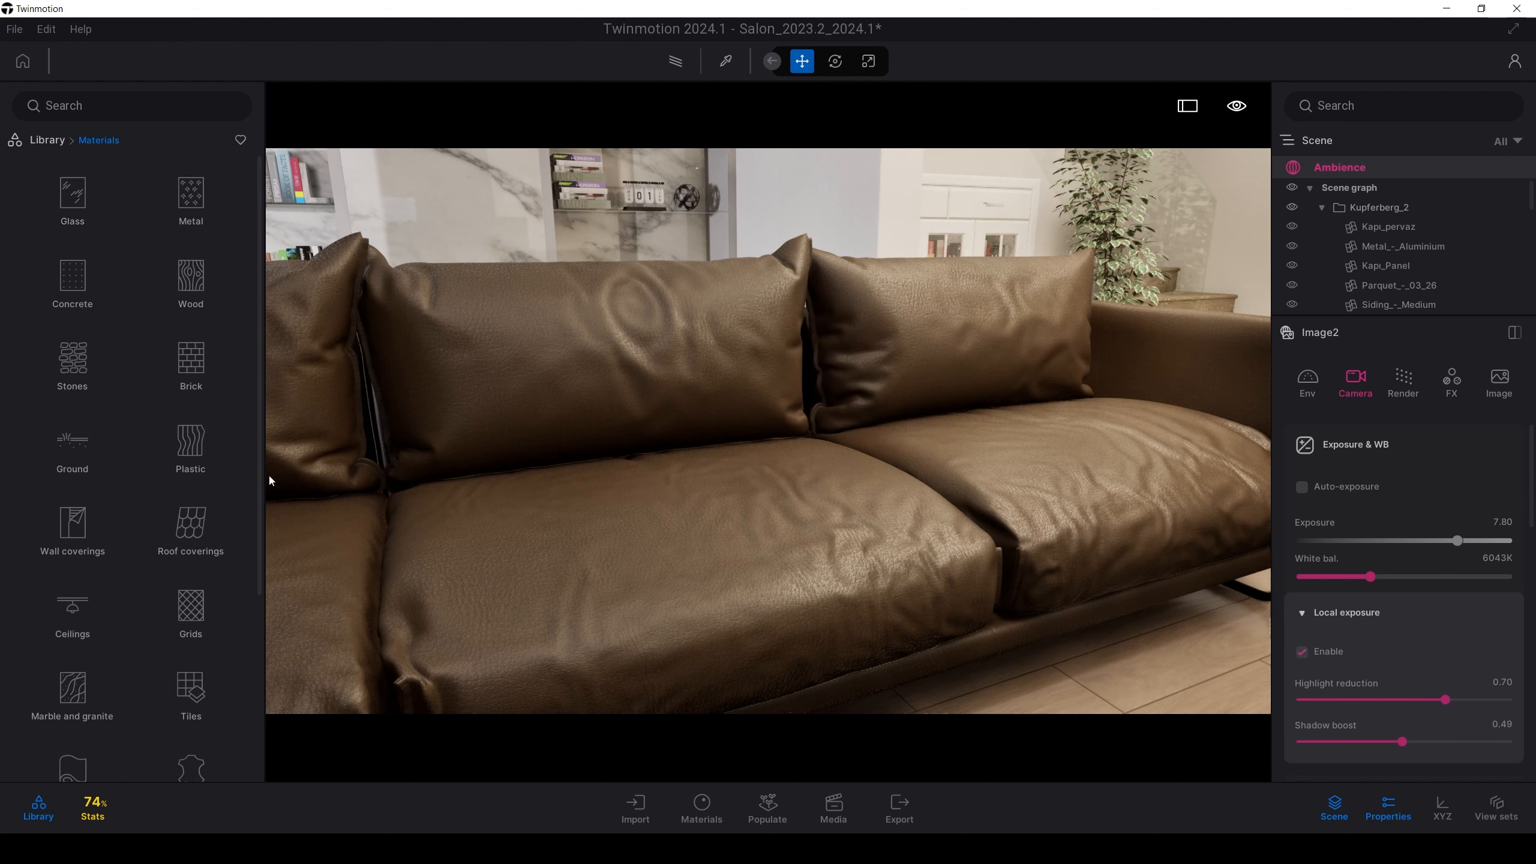
pyautogui.scroll(-3, 74, 449)
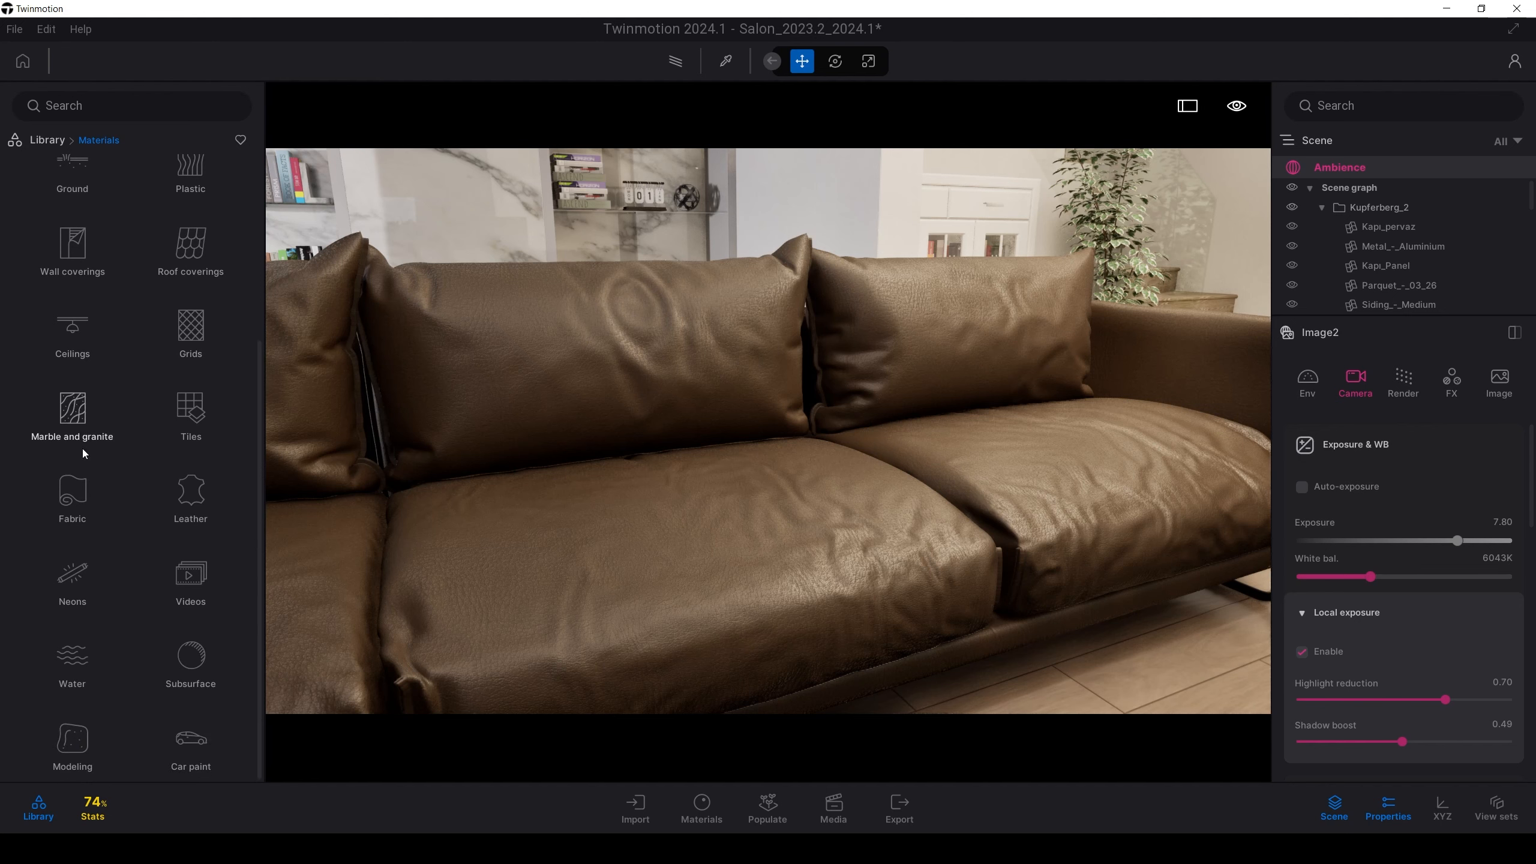
pyautogui.click(70, 493)
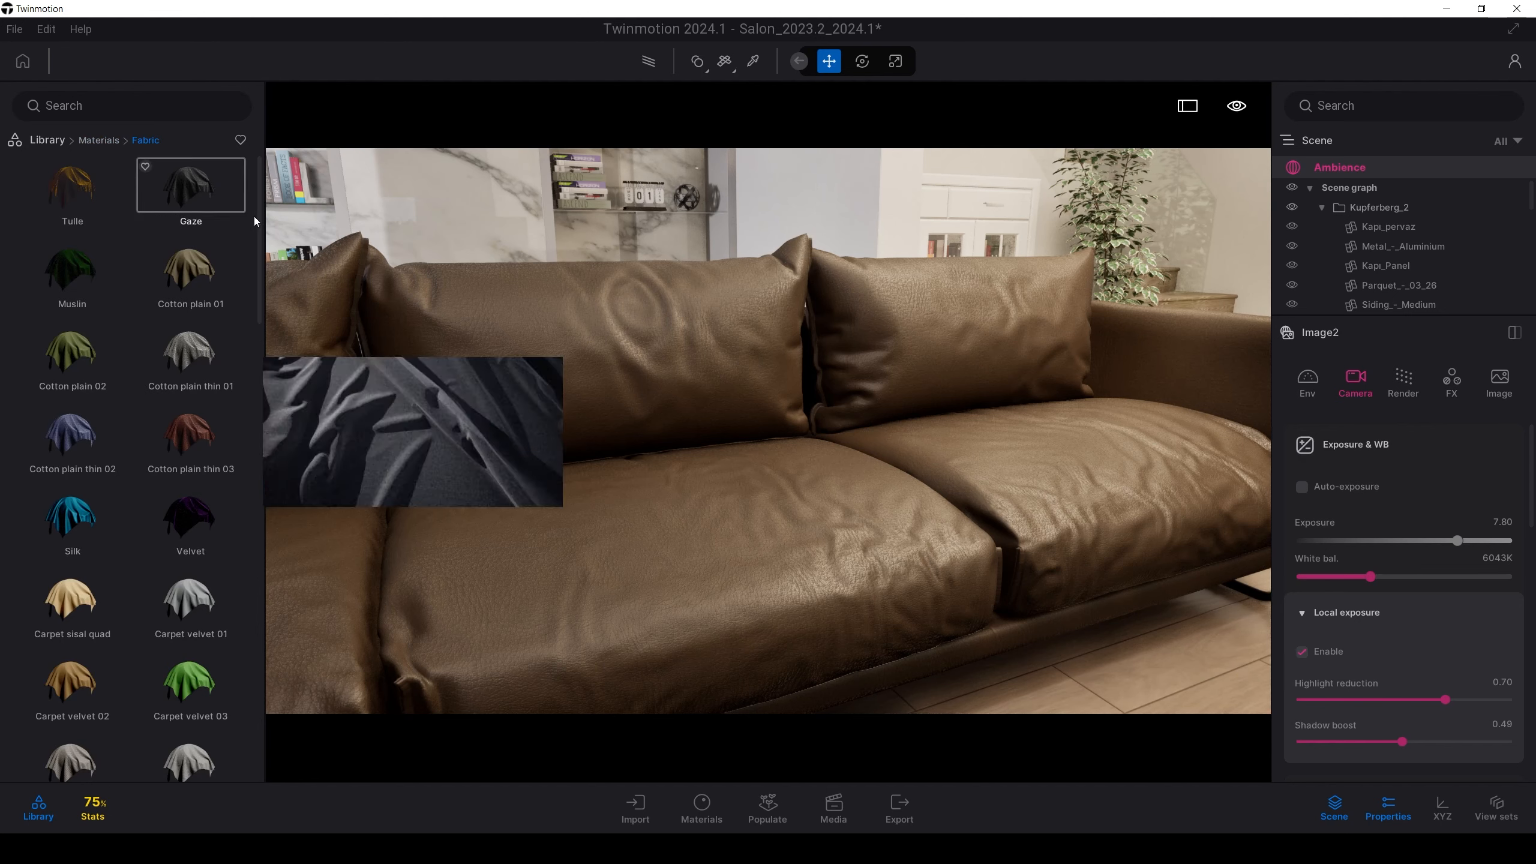
pyautogui.moveTo(257, 216); pyautogui.dragTo(214, 227)
pyautogui.scroll(3, 219, 206)
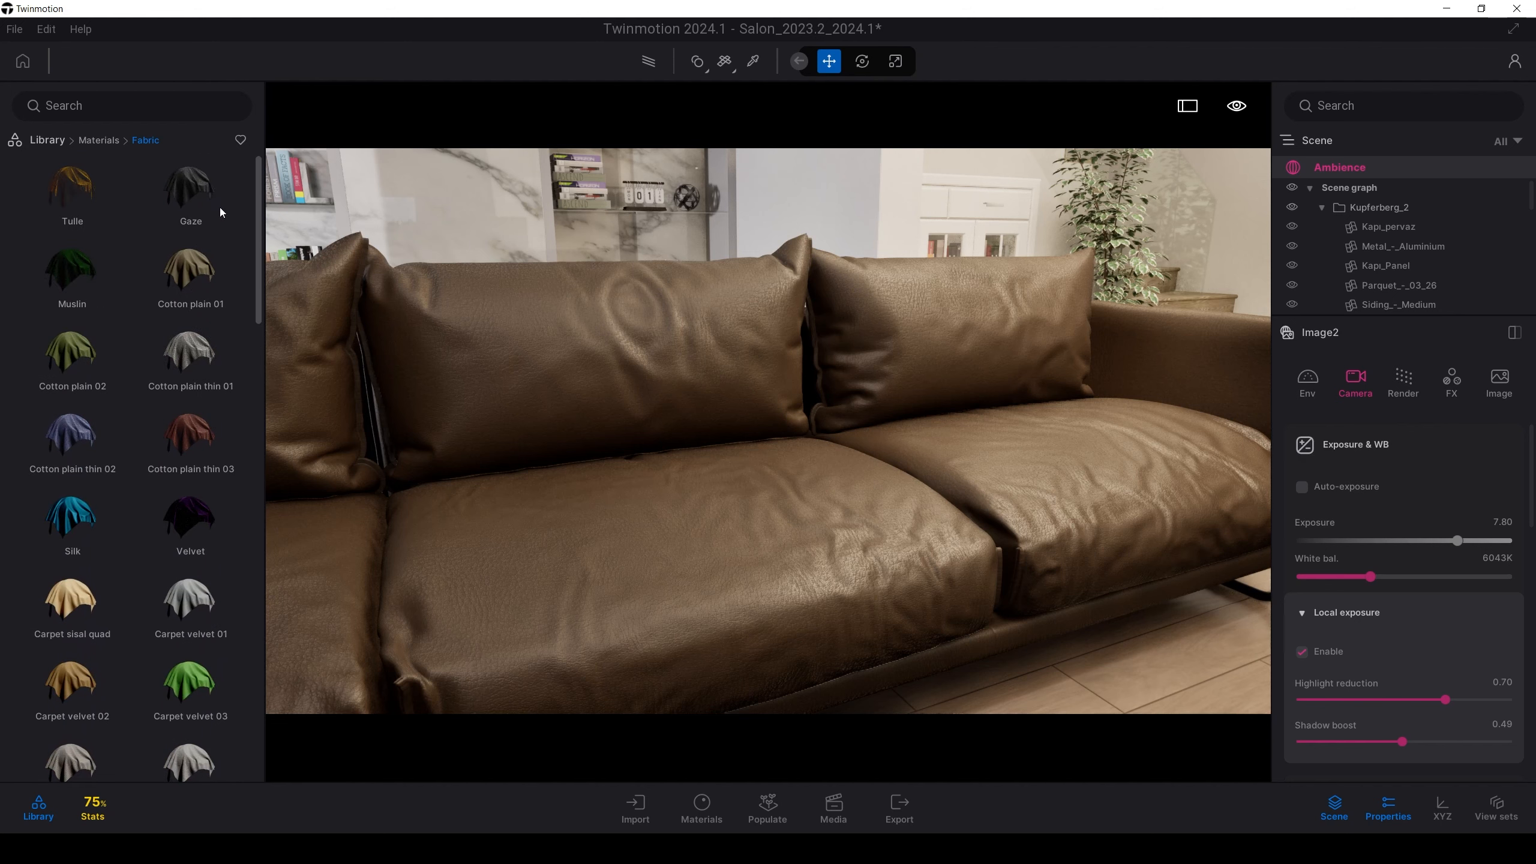
pyautogui.moveTo(245, 534)
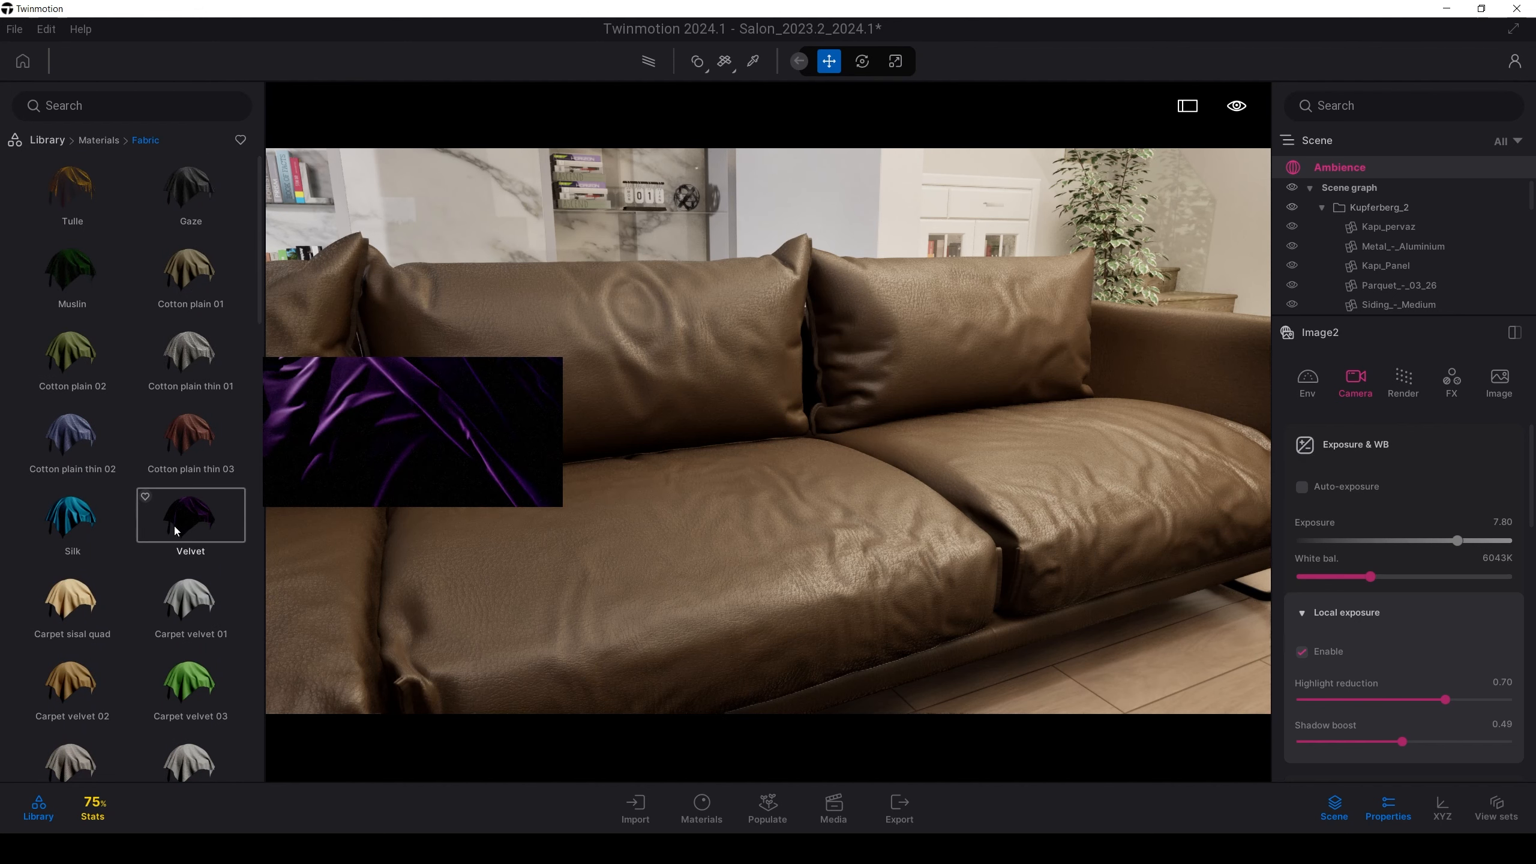
# Try the Velvet and then Tulle fabrics on the sofa, inspecting each
pyautogui.moveTo(174, 526); pyautogui.dragTo(630, 542)
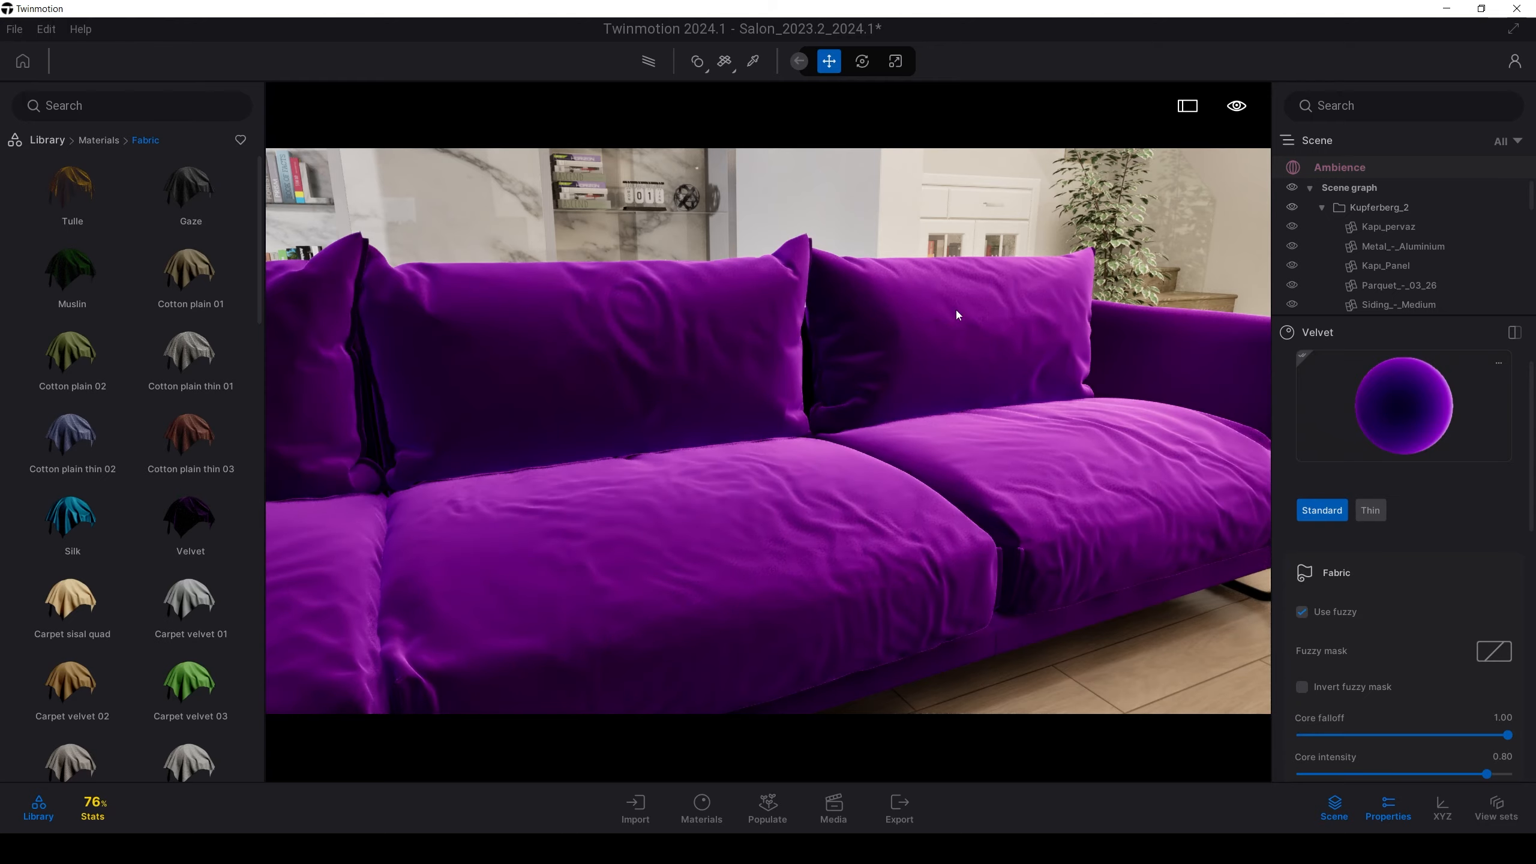
pyautogui.press('s')
pyautogui.moveTo(957, 315)
pyautogui.mouseDown(button='right')
pyautogui.moveTo(798, 293)
pyautogui.moveTo(969, 316)
pyautogui.mouseUp(button='right')
pyautogui.press('w')
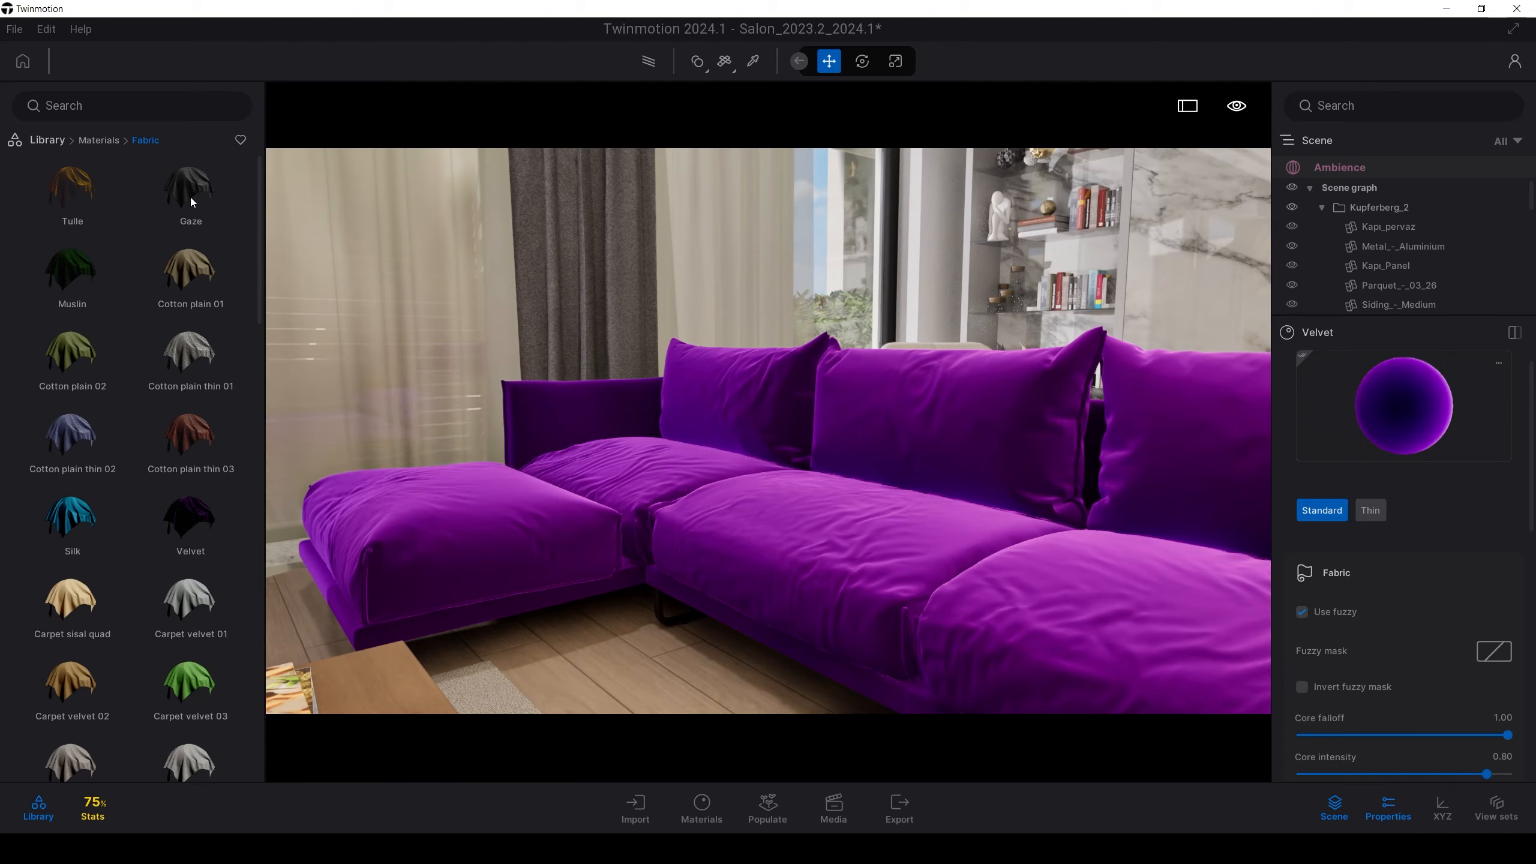
pyautogui.moveTo(60, 194); pyautogui.dragTo(855, 584)
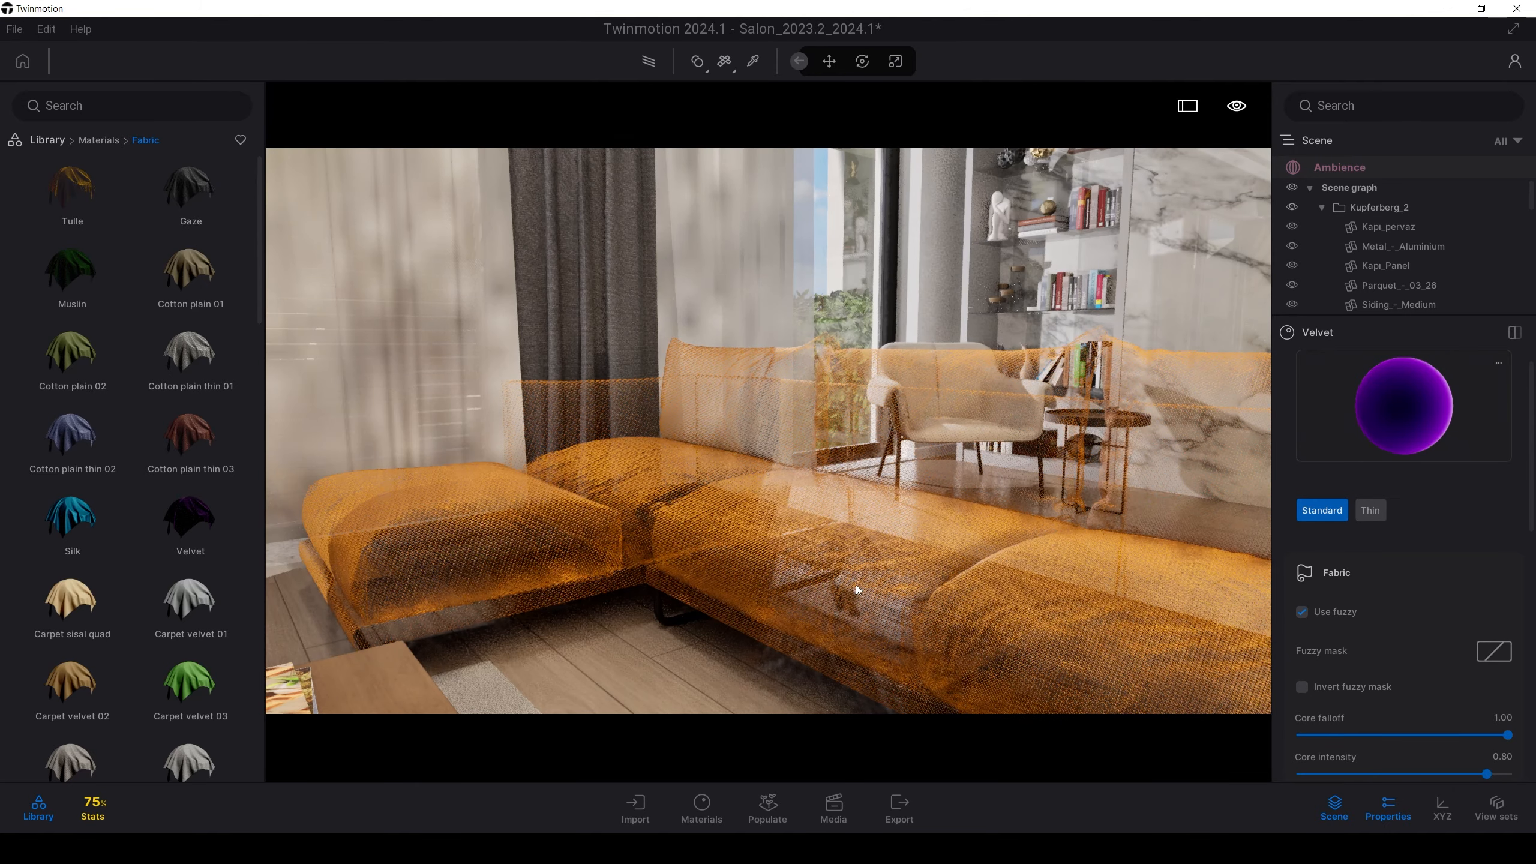
pyautogui.click(862, 579)
pyautogui.scroll(3, 857, 522)
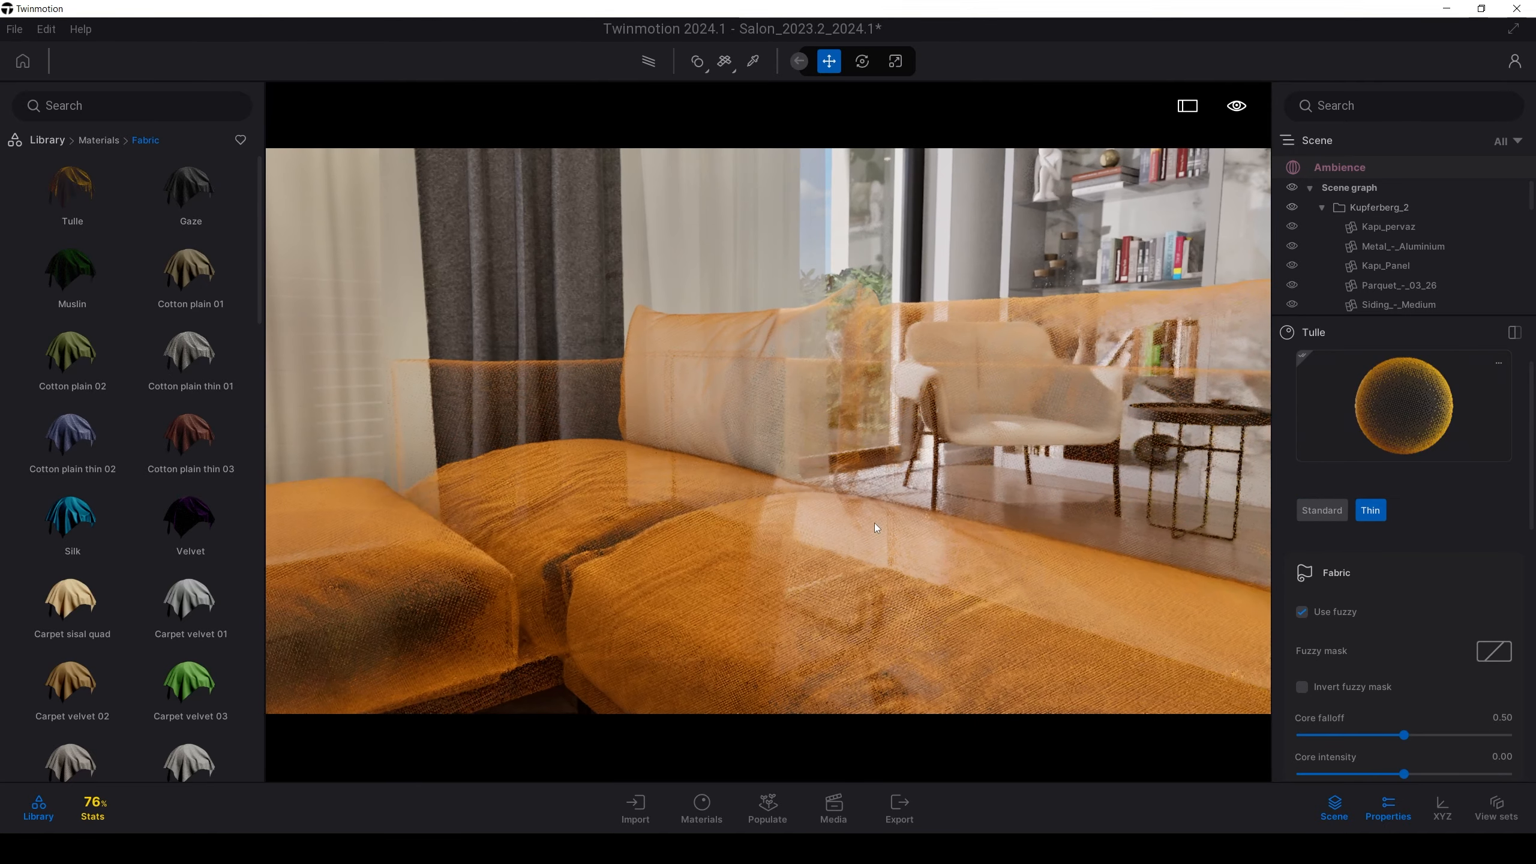
pyautogui.moveTo(777, 382)
pyautogui.keyDown('shift'); pyautogui.mouseDown(button='middle')
pyautogui.moveTo(659, 393)
pyautogui.moveTo(647, 417)
pyautogui.moveTo(750, 393)
pyautogui.mouseUp(button='middle'); pyautogui.keyUp('shift')
# Apply the teal Silk fabric to the sofa and widen the view
pyautogui.moveTo(156, 519); pyautogui.dragTo(750, 557)
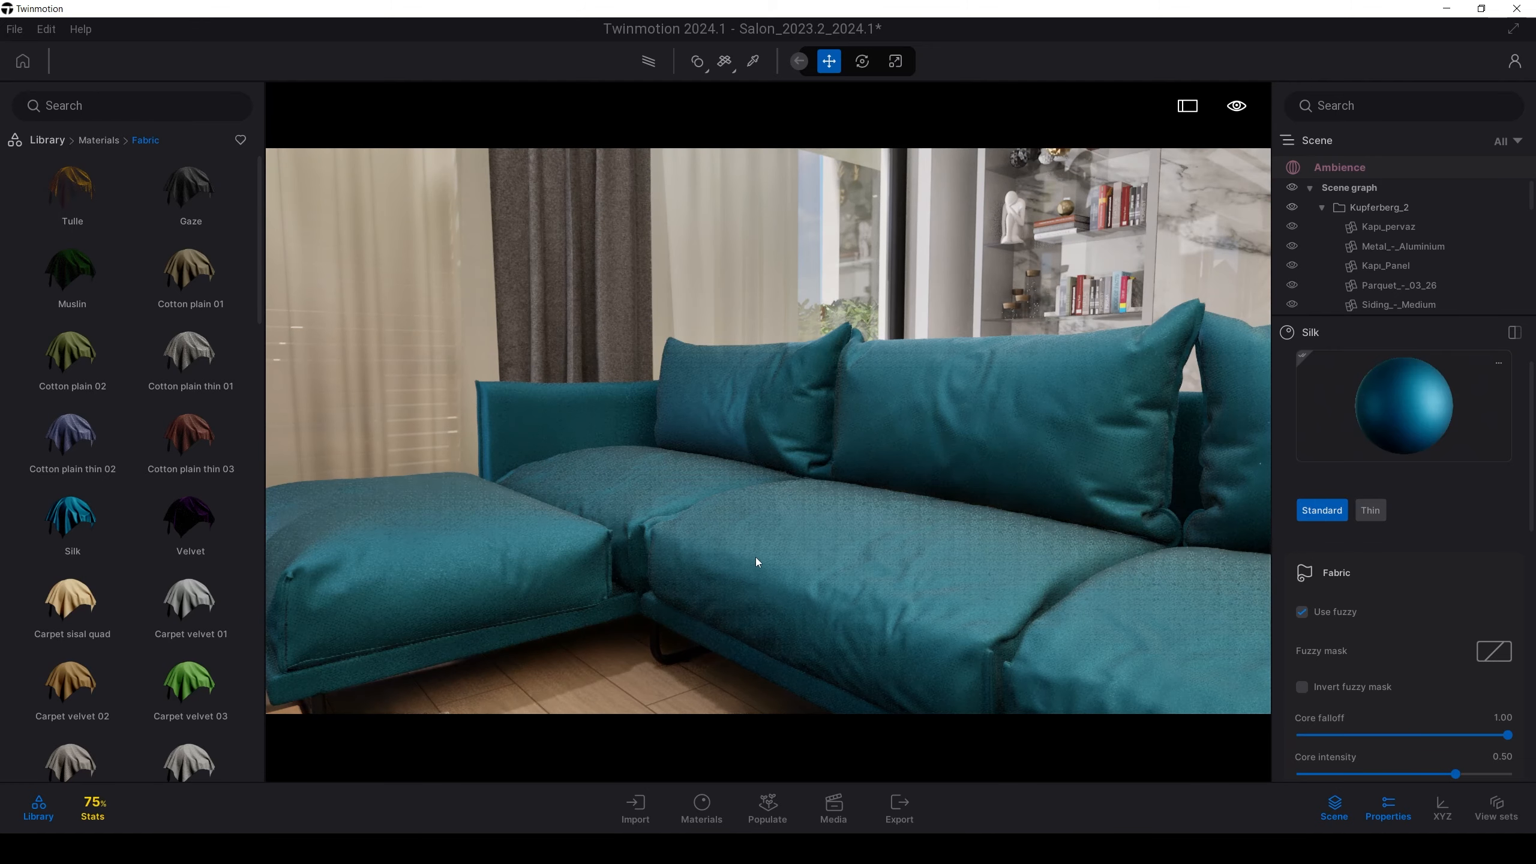
pyautogui.moveTo(458, 367); pyautogui.dragTo(562, 386, button='right')
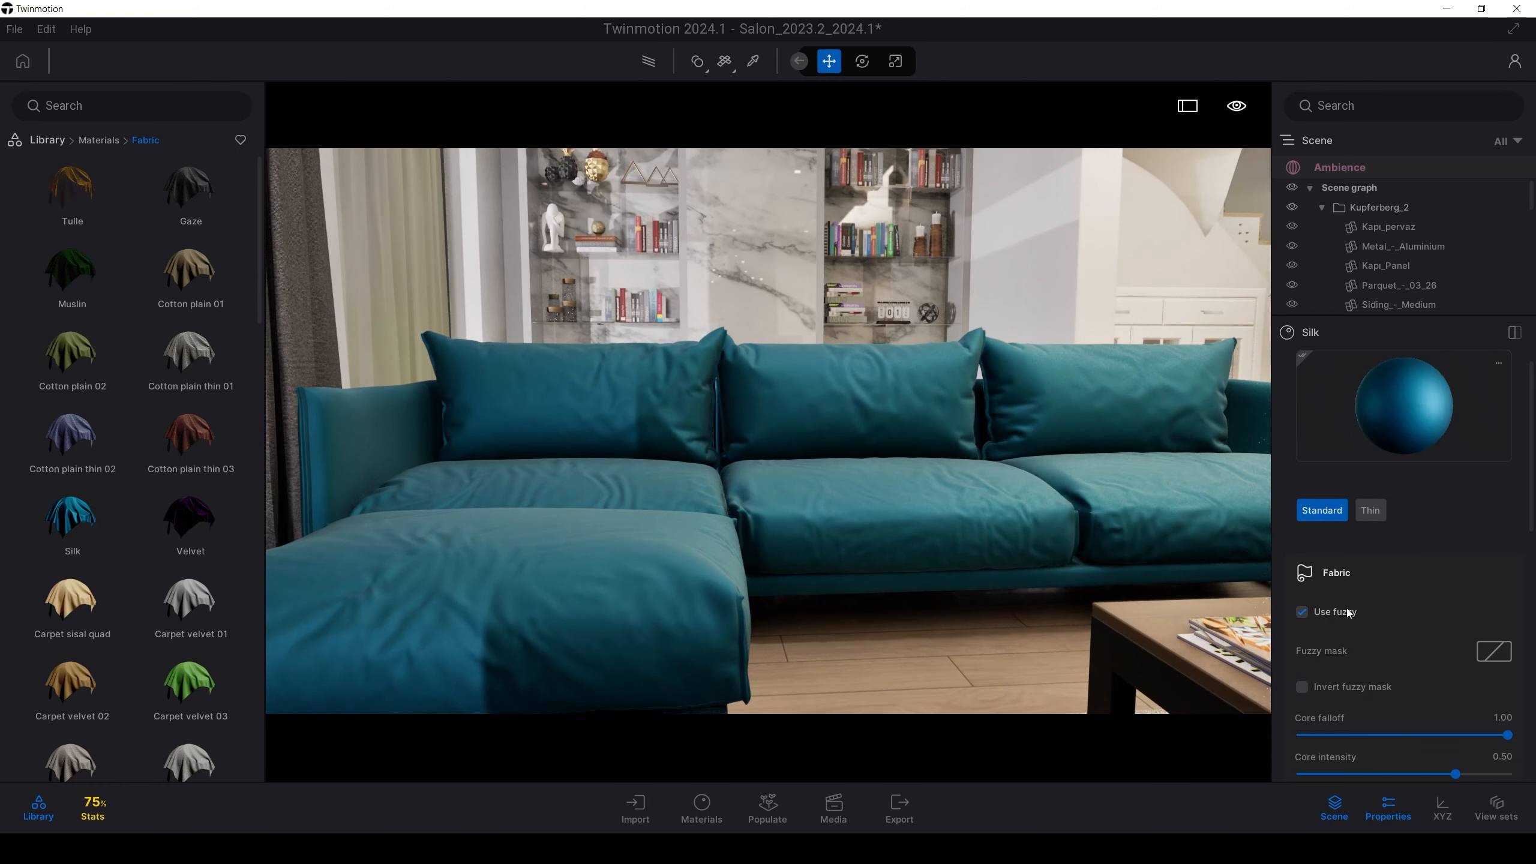
pyautogui.scroll(-3, 1348, 615)
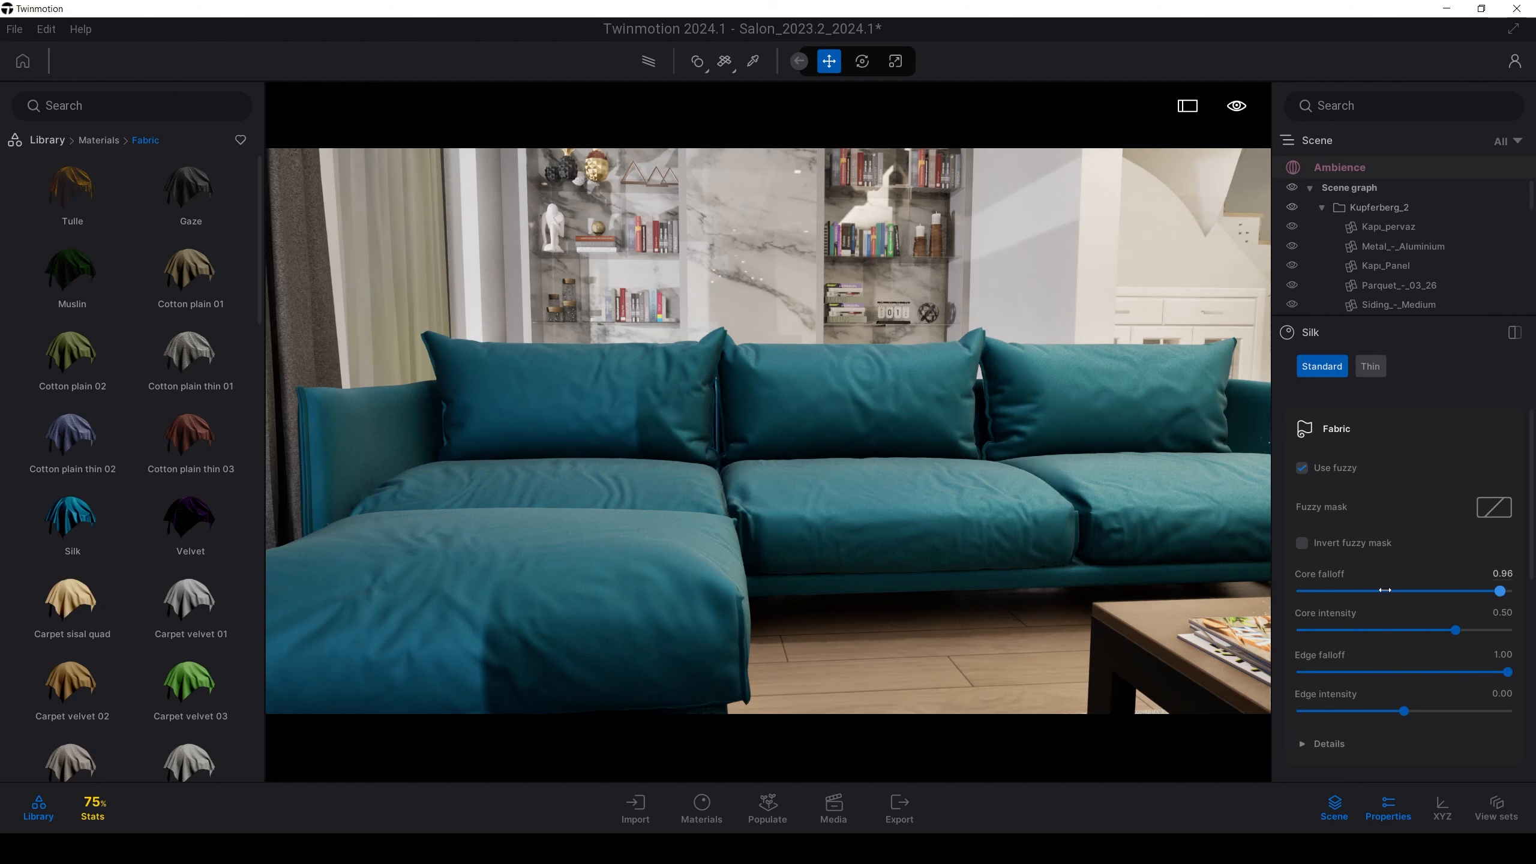
# Tune the Silk fabric: Core falloff 1.00, Core intensity 0.53, Edge intensity 0.008
pyautogui.moveTo(1385, 590)
pyautogui.mouseDown()
pyautogui.moveTo(1304, 590)
pyautogui.moveTo(1508, 591)
pyautogui.mouseUp()
pyautogui.keyDown('shift'); pyautogui.moveTo(939, 370); pyautogui.dragTo(835, 375, button='middle'); pyautogui.keyUp('shift')
pyautogui.moveTo(1431, 634)
pyautogui.mouseDown()
pyautogui.moveTo(1409, 631)
pyautogui.moveTo(1478, 630)
pyautogui.moveTo(1437, 633)
pyautogui.mouseUp()
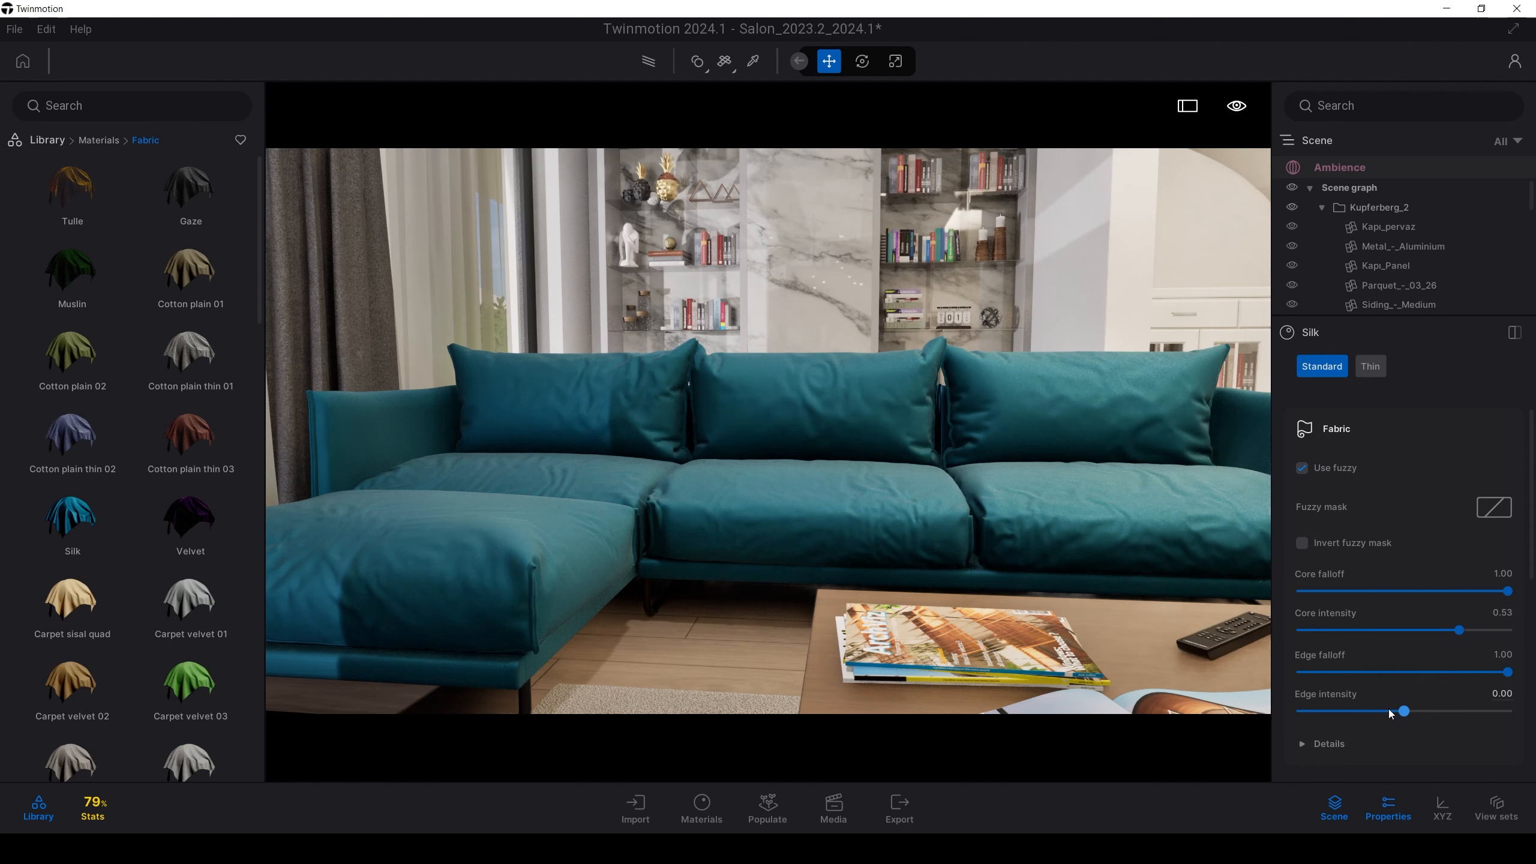
pyautogui.moveTo(1397, 717)
pyautogui.mouseDown()
pyautogui.moveTo(1362, 711)
pyautogui.moveTo(1389, 711)
pyautogui.mouseUp()
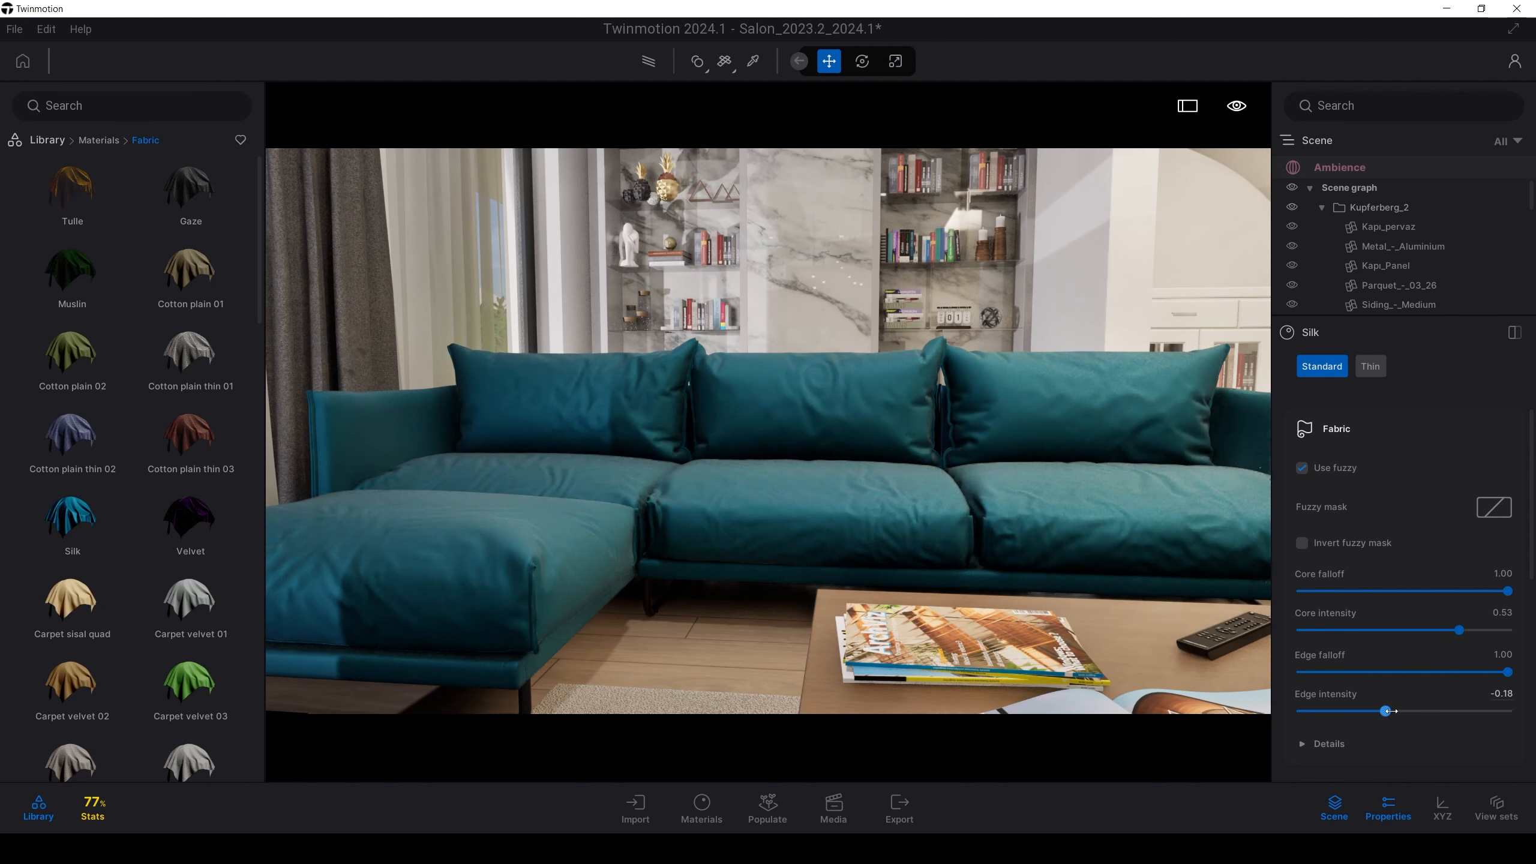
pyautogui.scroll(-2, 1397, 704)
pyautogui.click(1307, 651)
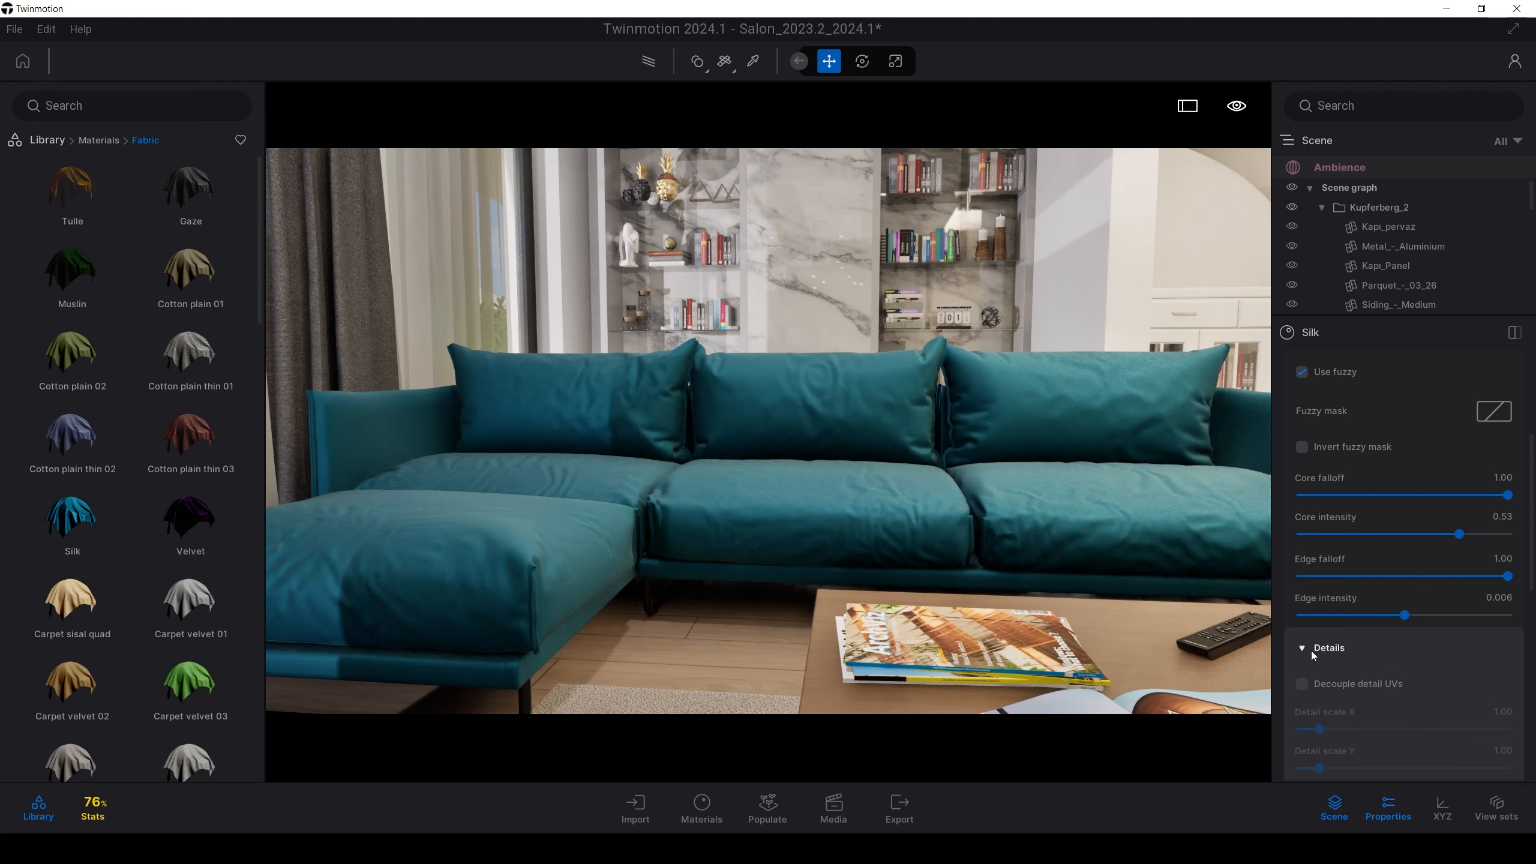